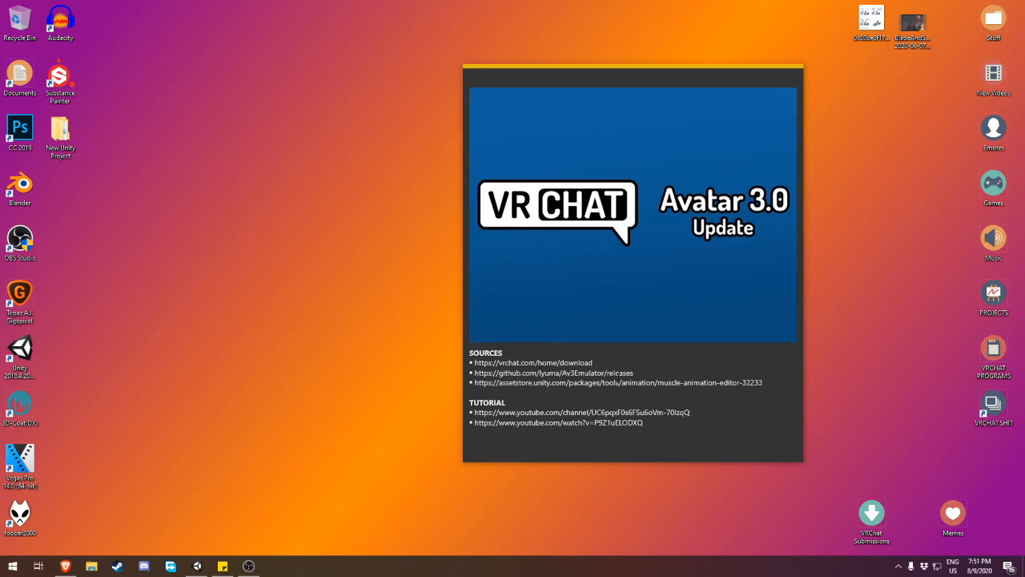
# - Highlight the two YouTube tutorial links in the VRChat Avatar 3.0 Update sticky note, then clear the selection
pyautogui.click(773, 382)
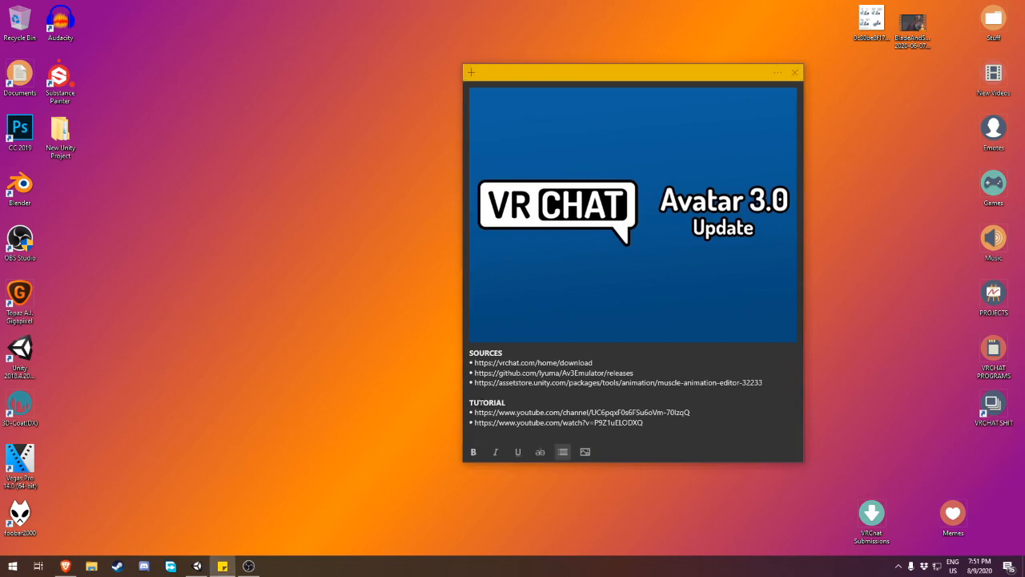
pyautogui.moveTo(475, 412); pyautogui.dragTo(655, 422)
pyautogui.click(660, 425)
pyautogui.click(626, 570)
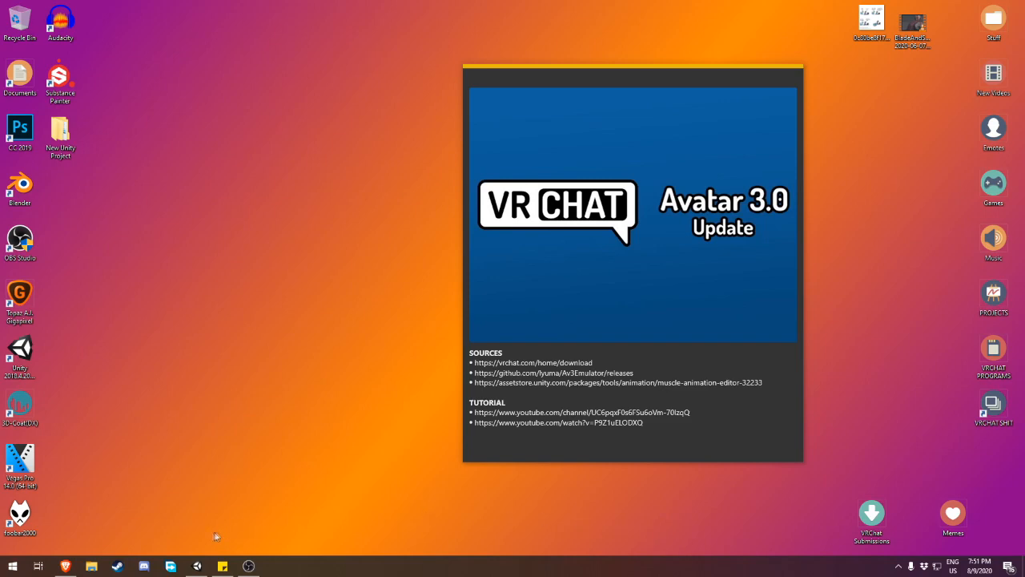
# - Switch to the browser, review the feature list in the Av3Emulator README on GitHub, and close that page
pyautogui.click(66, 565)
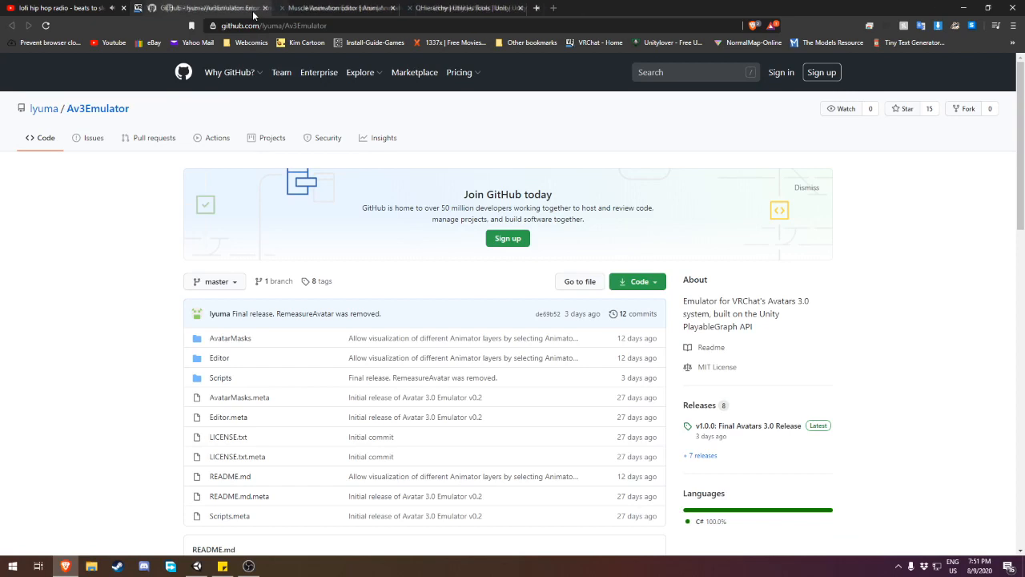
pyautogui.click(251, 8)
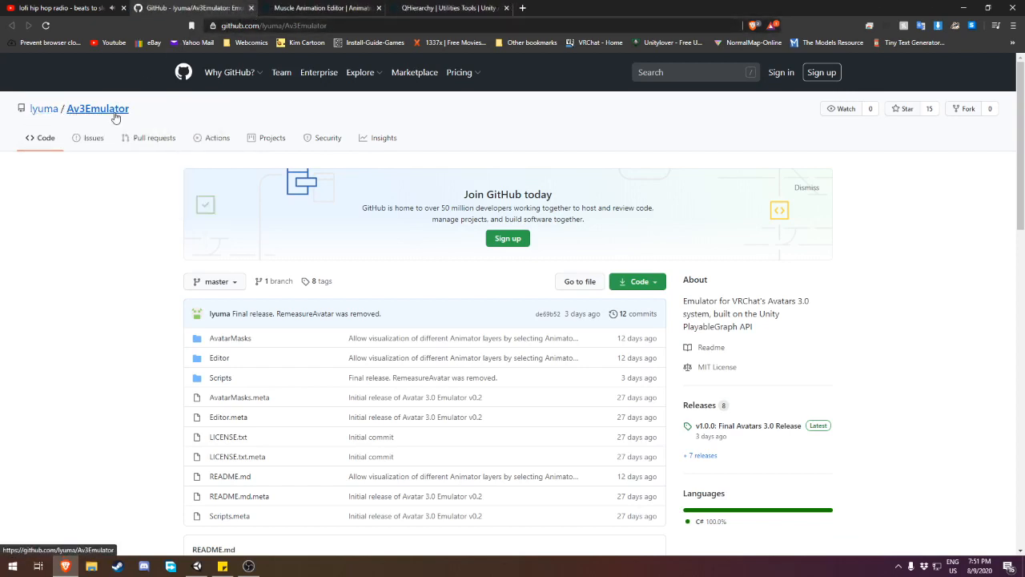
pyautogui.scroll(-1, 116, 315)
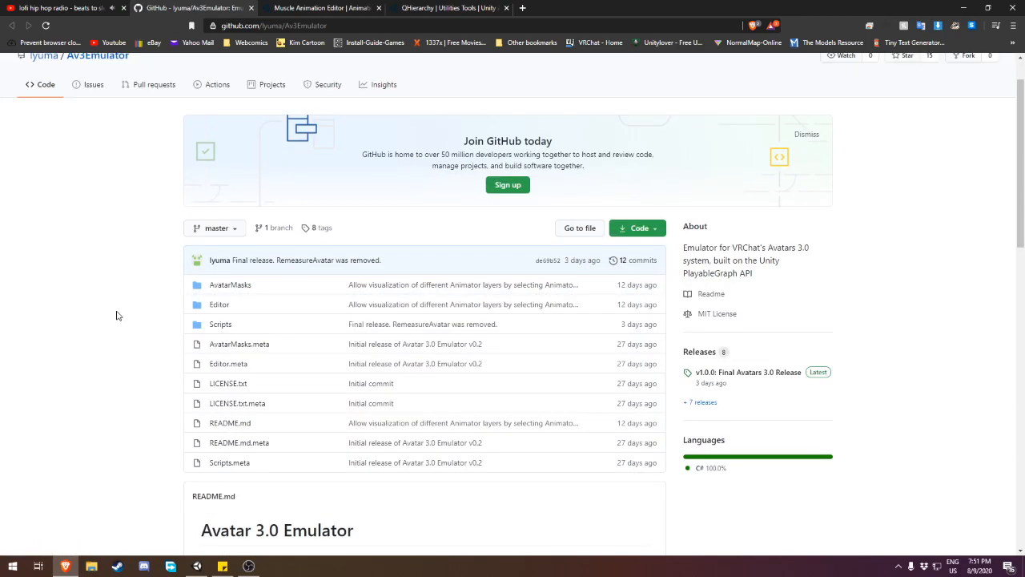
pyautogui.scroll(-1, 484, 393)
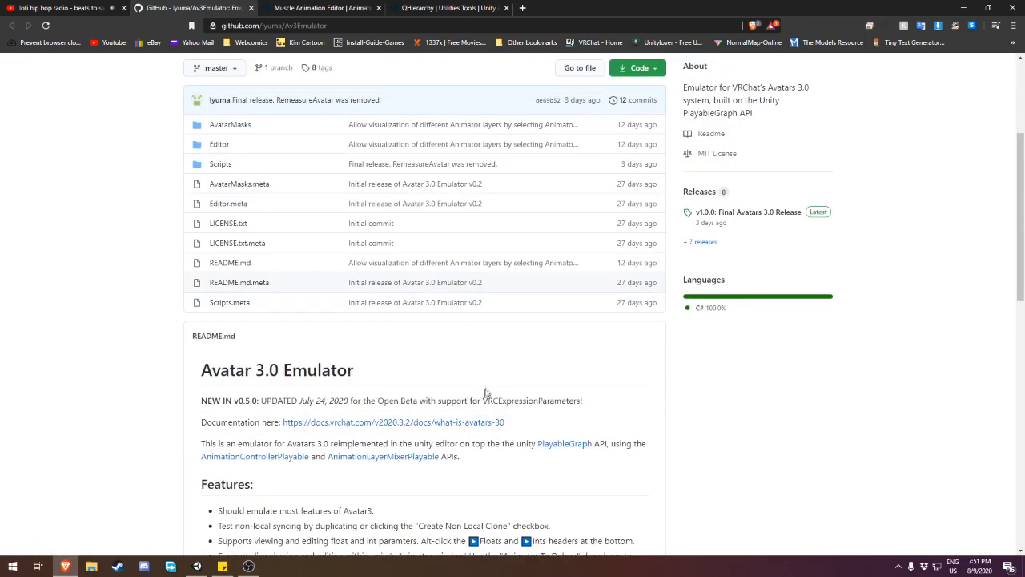
pyautogui.scroll(-2, 548, 379)
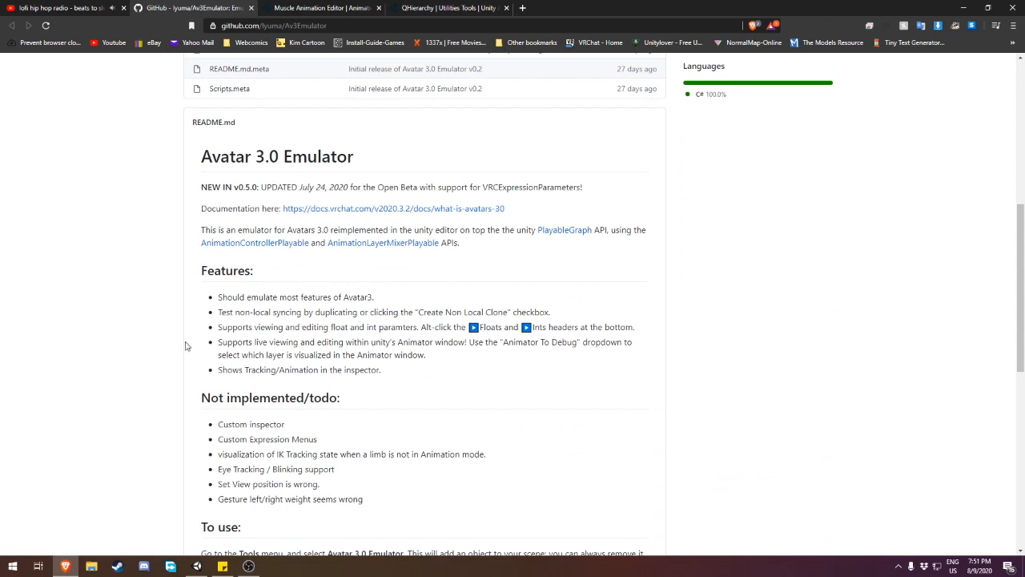
pyautogui.moveTo(409, 383); pyautogui.dragTo(253, 312)
pyautogui.click(471, 382)
pyautogui.click(251, 9)
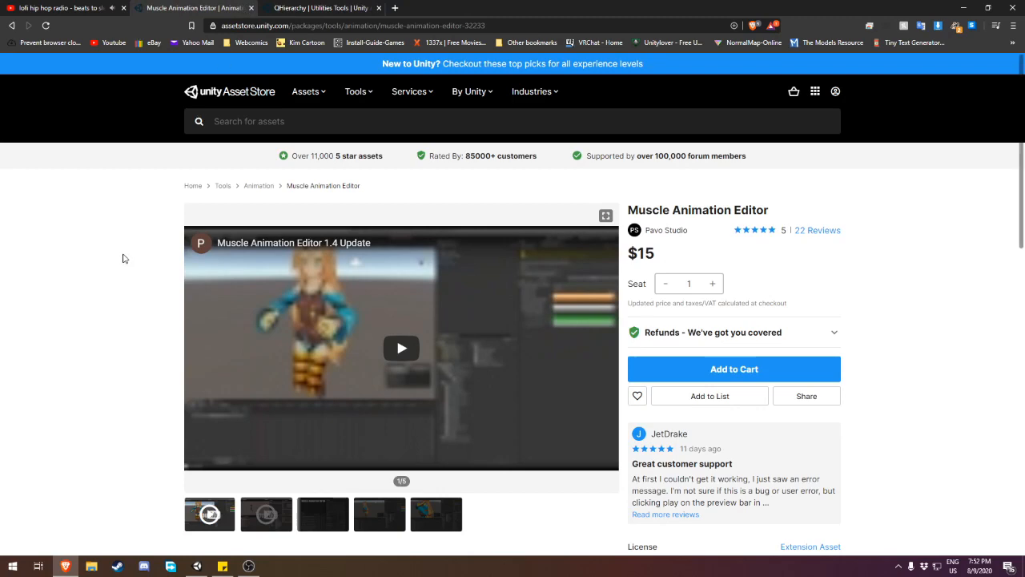
# - Look through the preview images of Muscle Animation Editor on the Unity Asset Store and close its page
pyautogui.scroll(-1, 122, 258)
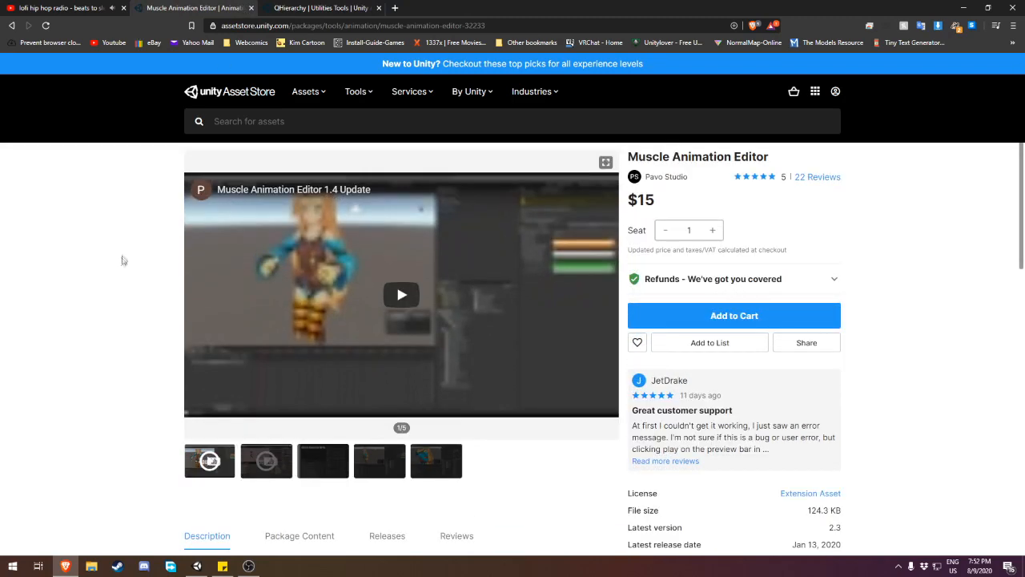
pyautogui.click(314, 465)
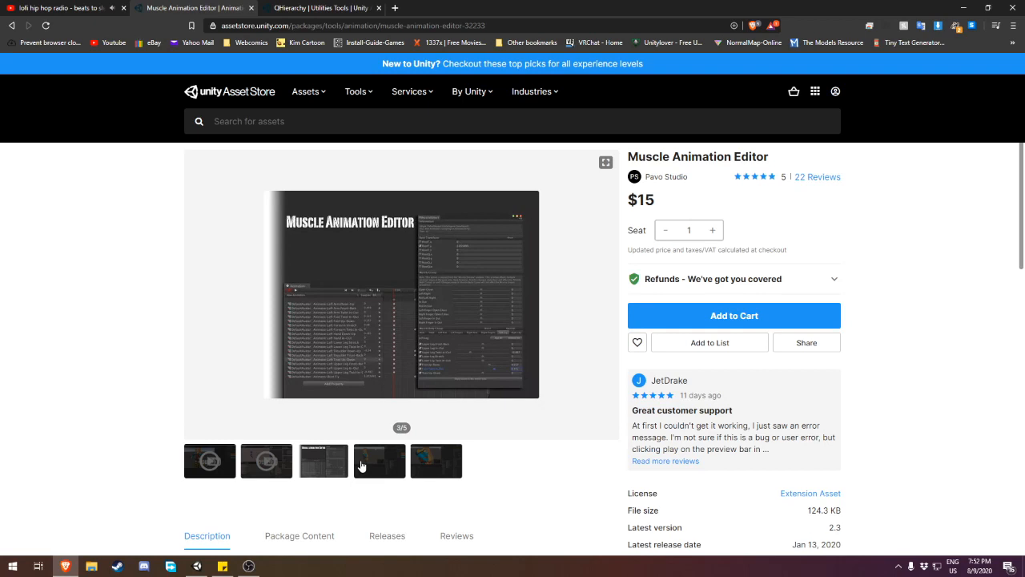
pyautogui.click(360, 466)
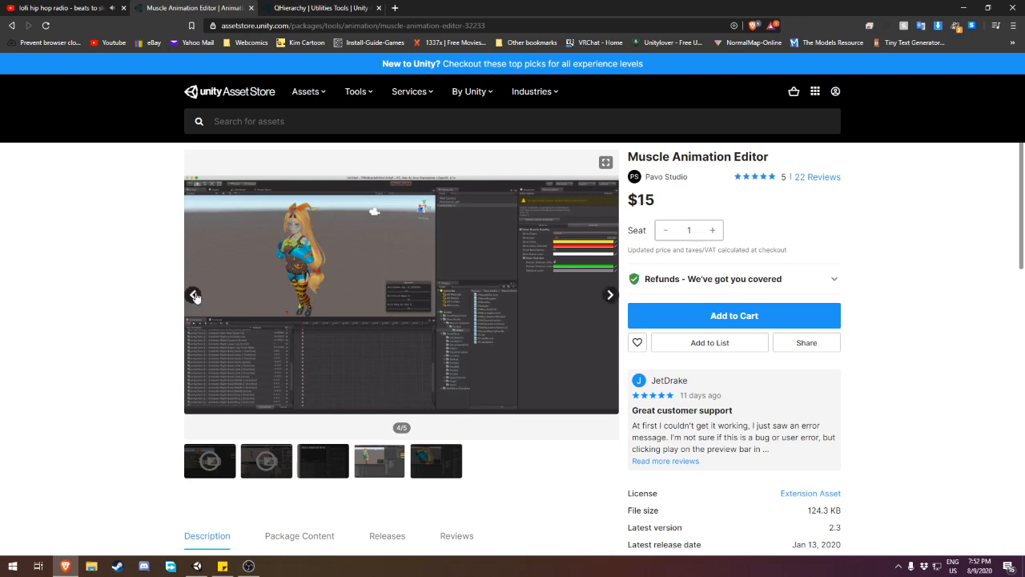
pyautogui.click(195, 297)
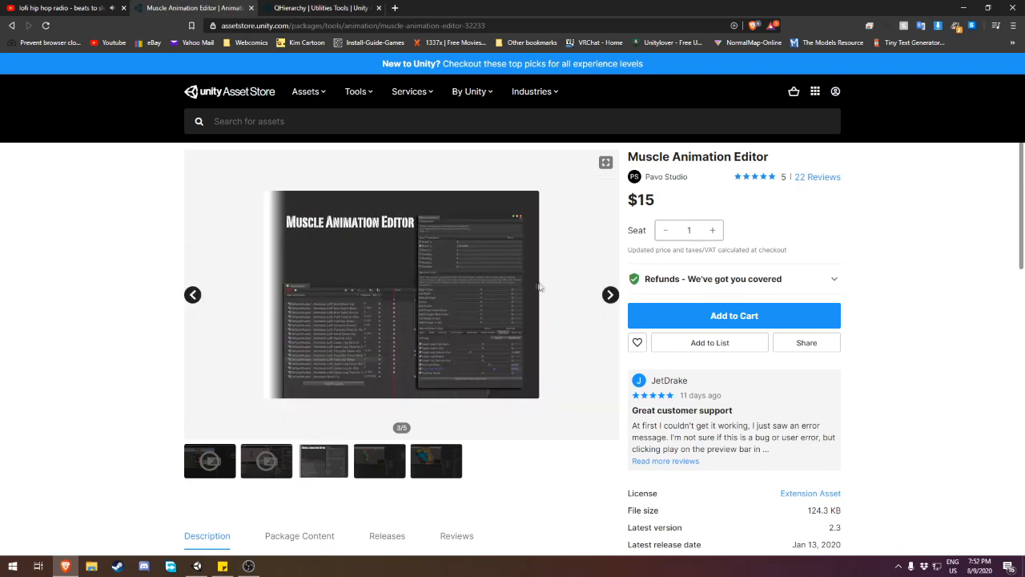
pyautogui.click(611, 295)
pyautogui.click(611, 296)
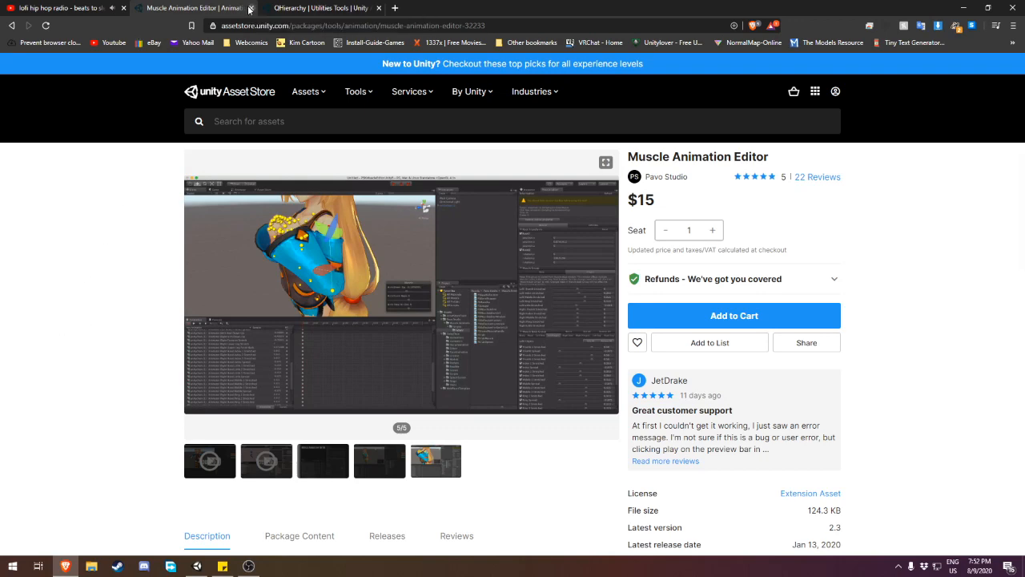
pyautogui.click(250, 10)
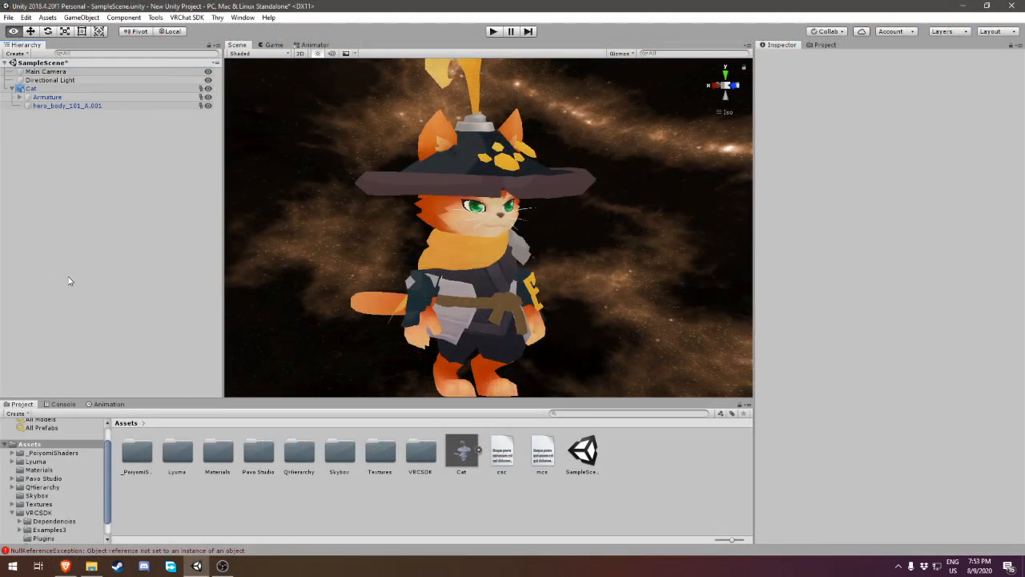
# - Create a folder named Avi3 in the Unity project's Assets folder
pyautogui.keyDown('alt'); pyautogui.moveTo(458, 311); pyautogui.dragTo(483, 331); pyautogui.keyUp('alt')
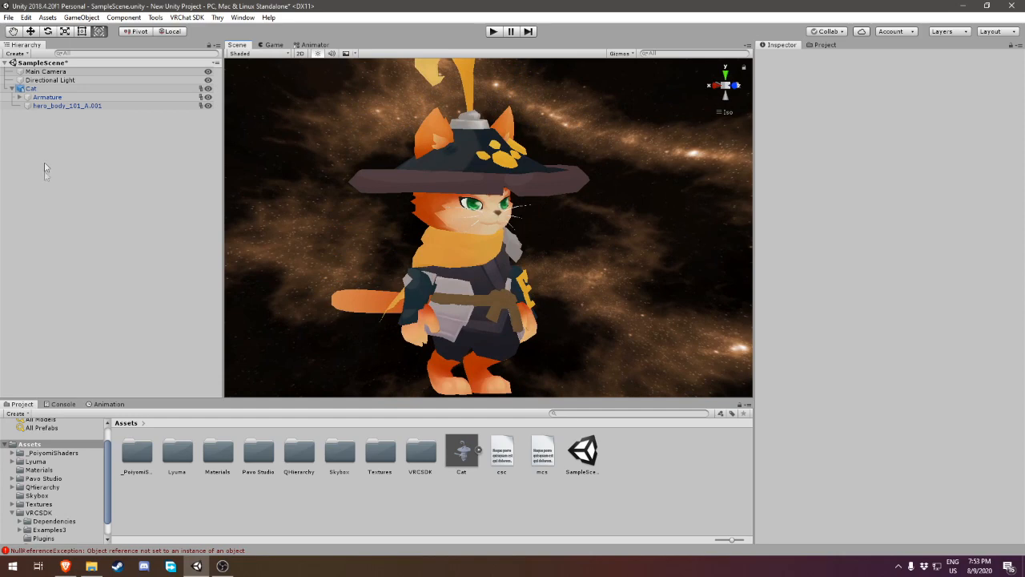
pyautogui.rightClick(230, 497)
pyautogui.moveTo(308, 253)
pyautogui.click(416, 176)
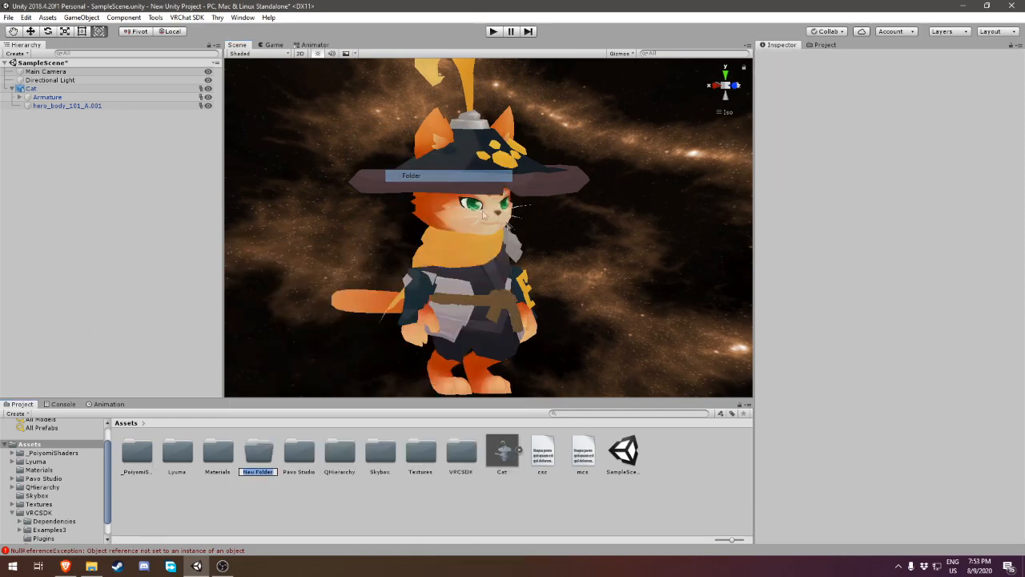
pyautogui.write('Avi')
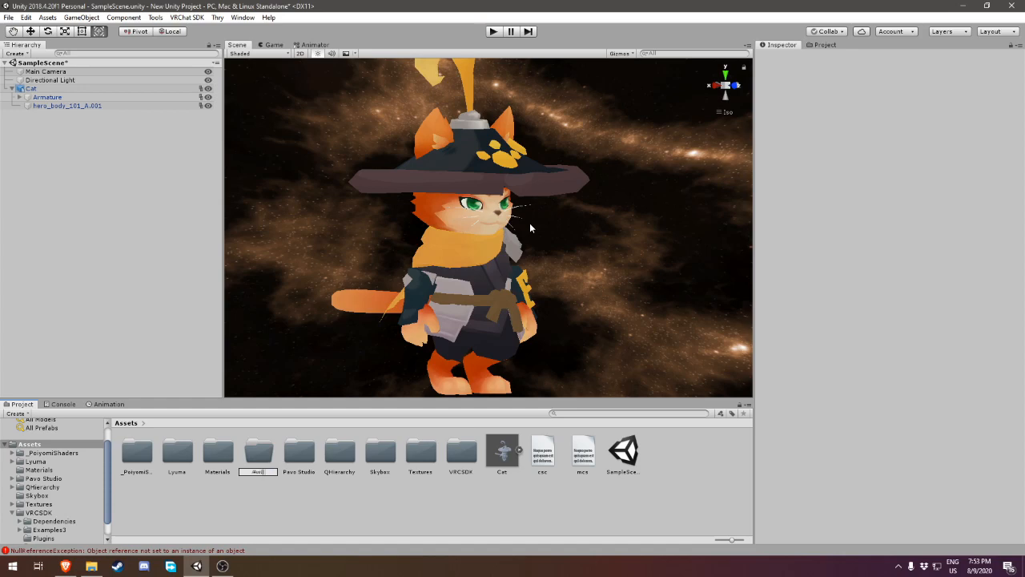
pyautogui.write('3')
pyautogui.press('Return')
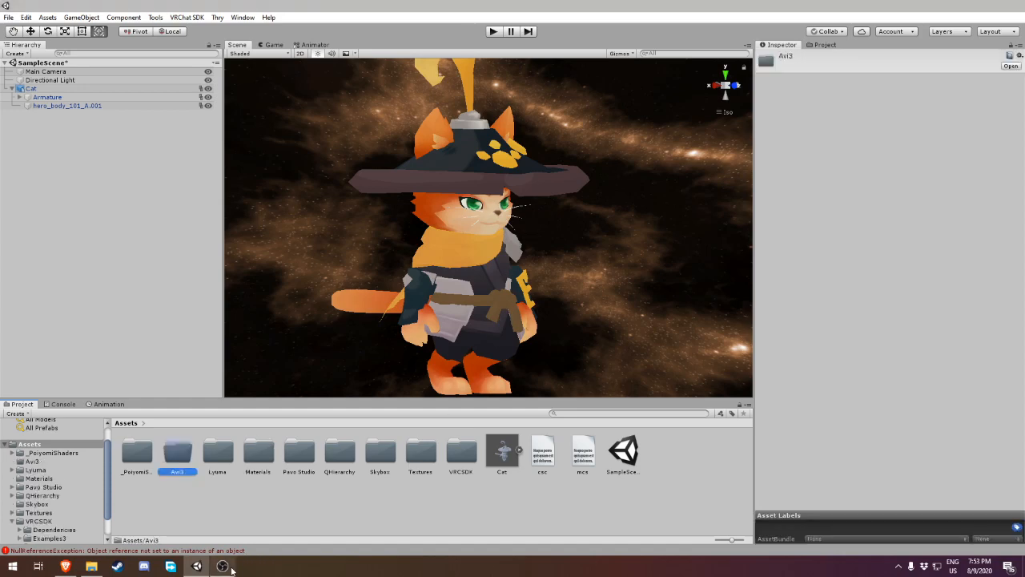
pyautogui.click(225, 567)
pyautogui.click(459, 376)
pyautogui.click(479, 482)
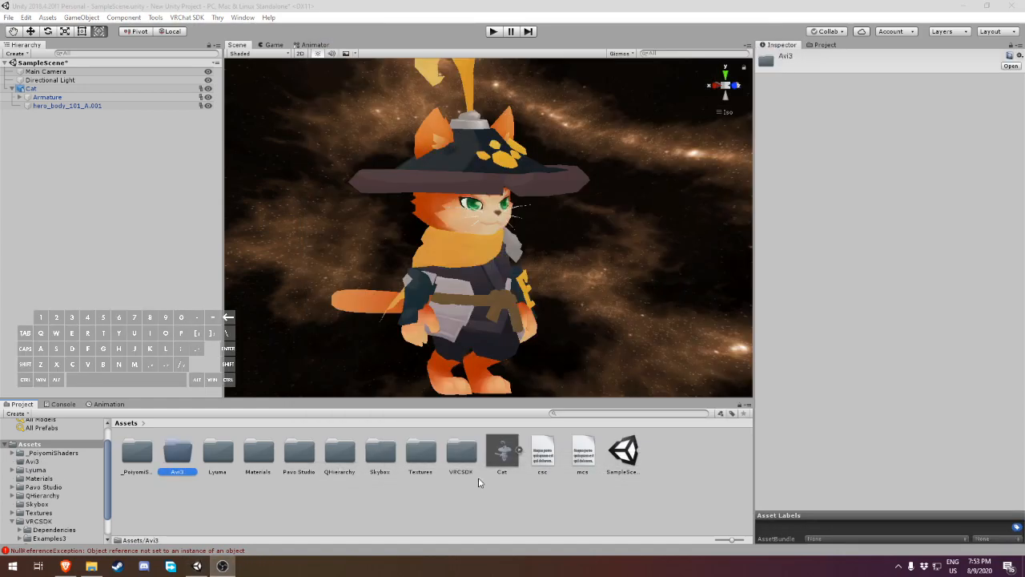
pyautogui.click(479, 482)
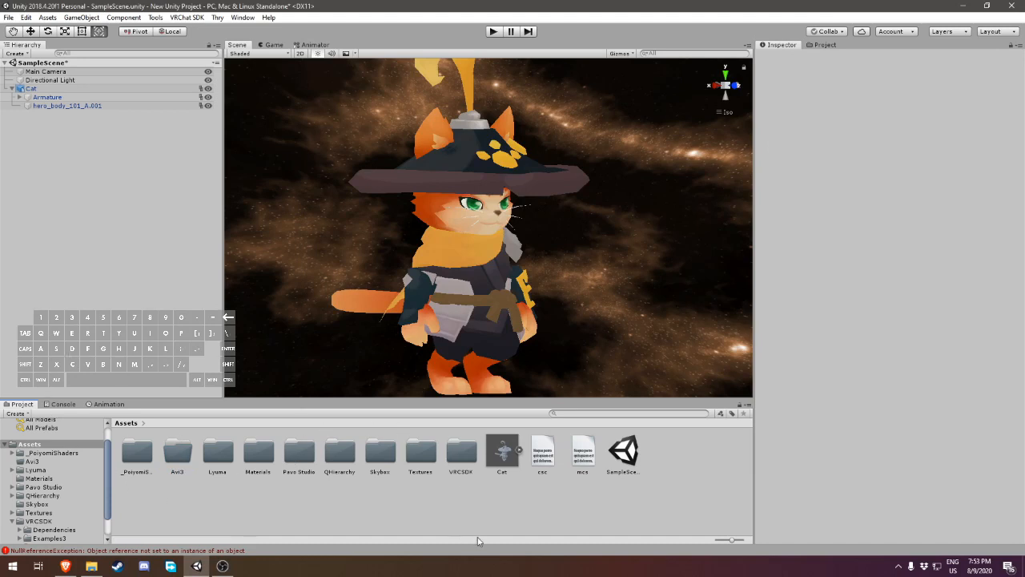
# - Create a VRChat Expressions Menu asset named Menu inside the Avi3 folder
pyautogui.doubleClick(171, 454)
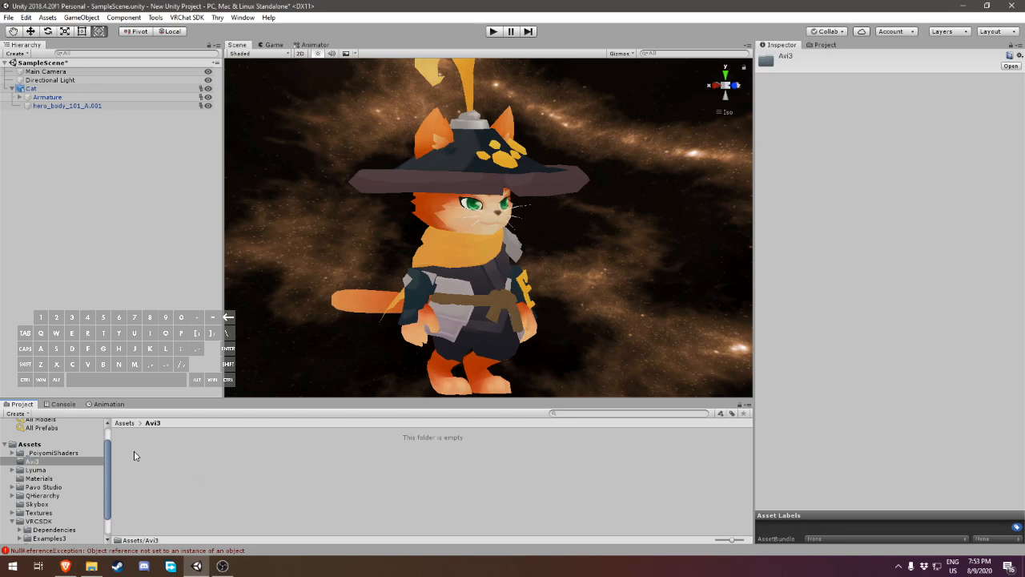
pyautogui.rightClick(134, 456)
pyautogui.moveTo(216, 202)
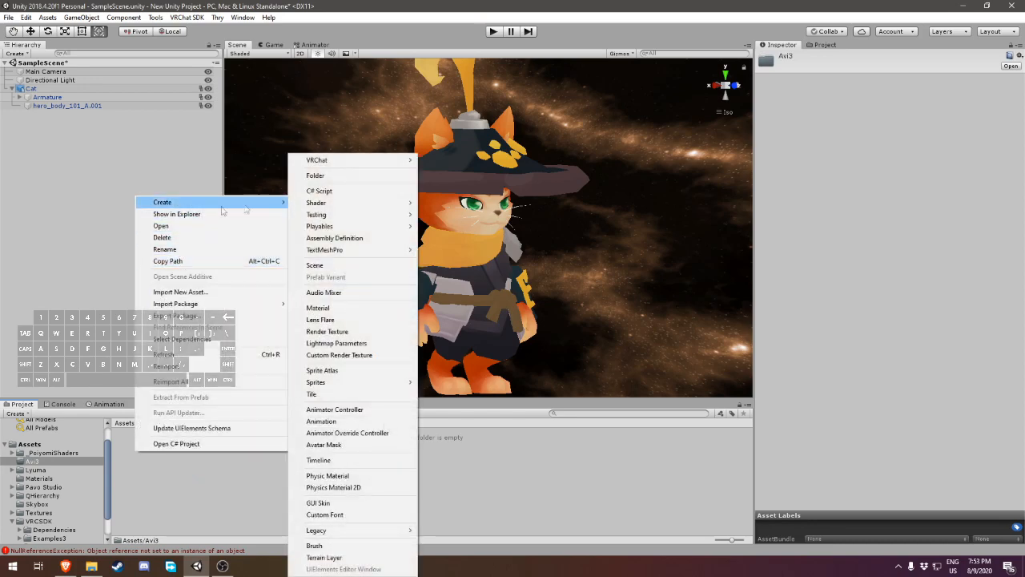
pyautogui.moveTo(353, 161)
pyautogui.moveTo(463, 162)
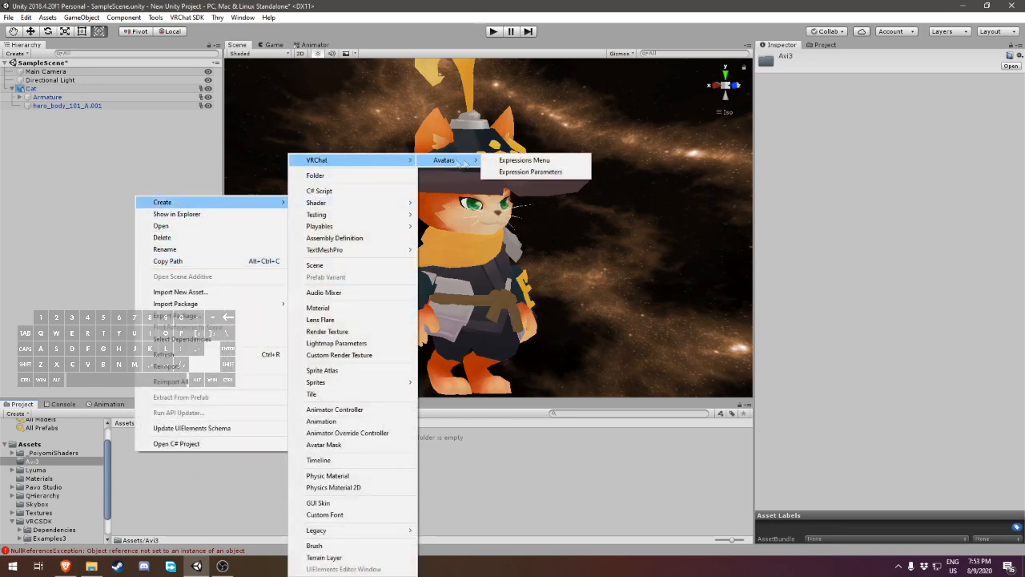
pyautogui.click(521, 160)
pyautogui.write('M')
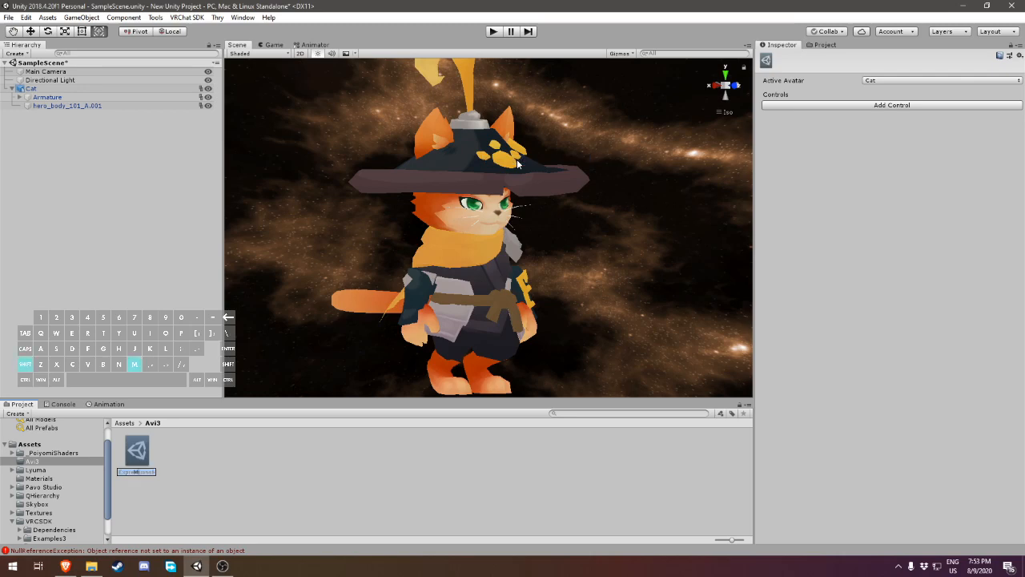
pyautogui.write('enu')
pyautogui.press('Return')
# - Create a VRChat Expression Parameters asset named Params in the Avi3 folder
pyautogui.rightClick(219, 445)
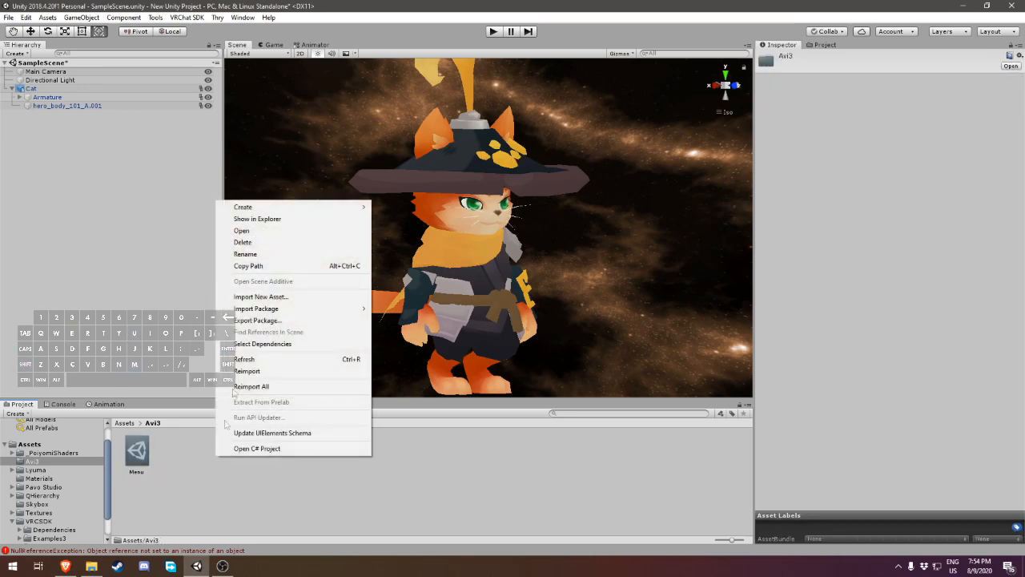
pyautogui.moveTo(287, 210)
pyautogui.moveTo(397, 164)
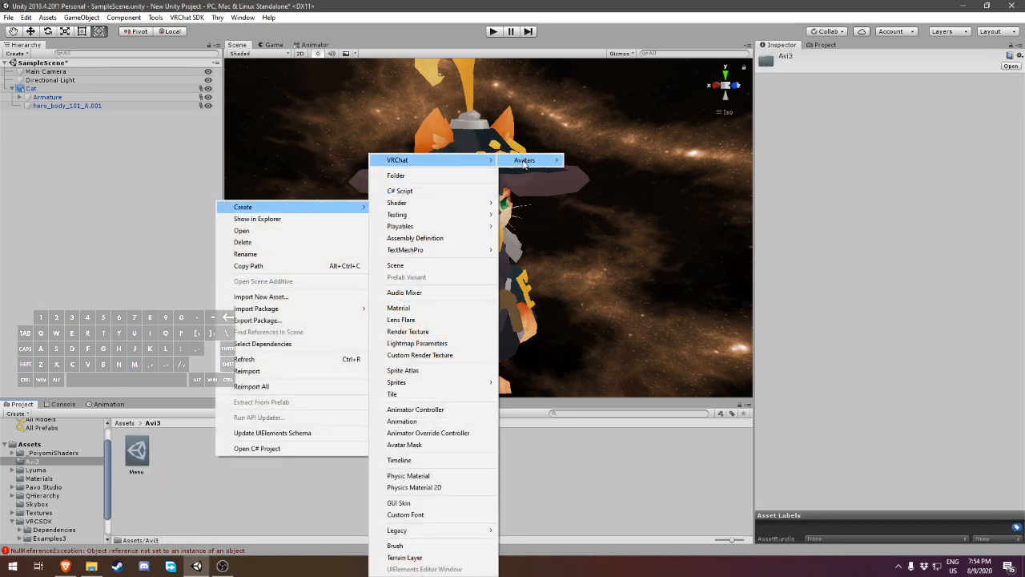
pyautogui.moveTo(524, 164)
pyautogui.click(613, 173)
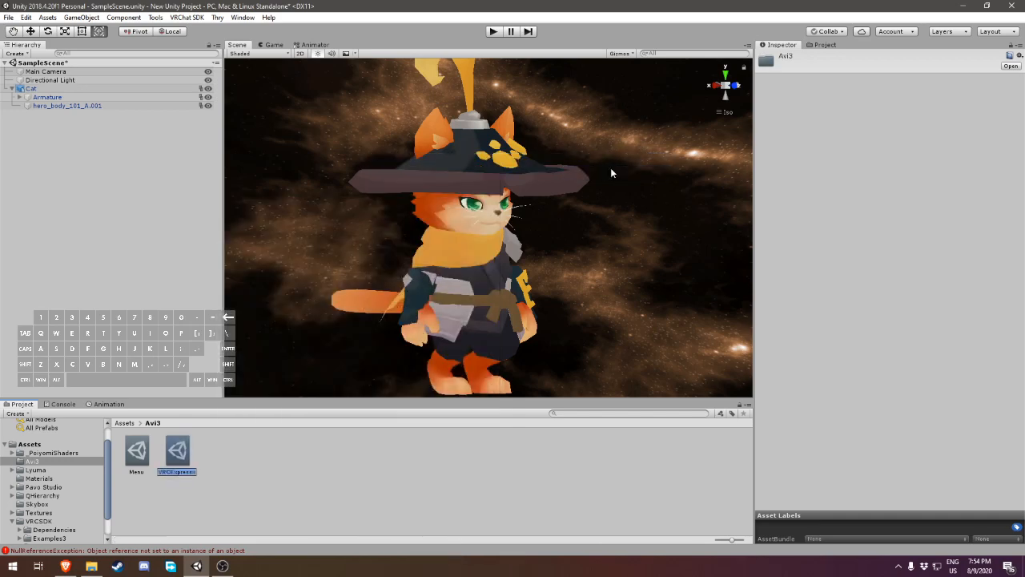
pyautogui.write('Parames')
pyautogui.press('Return')
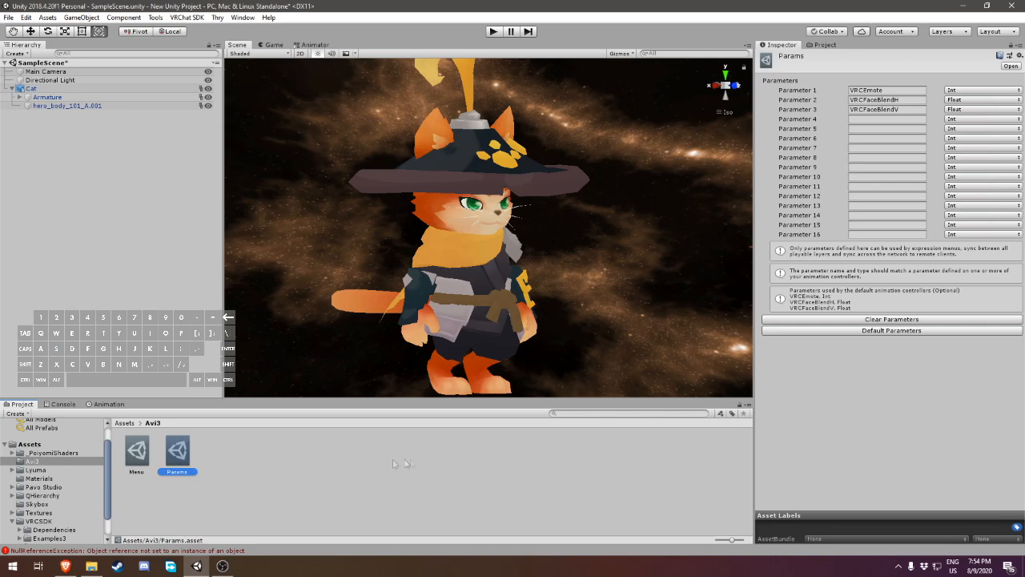
# - Create a second VRChat Expressions Menu asset in the Avi3 folder and name it Toggles
pyautogui.rightClick(230, 462)
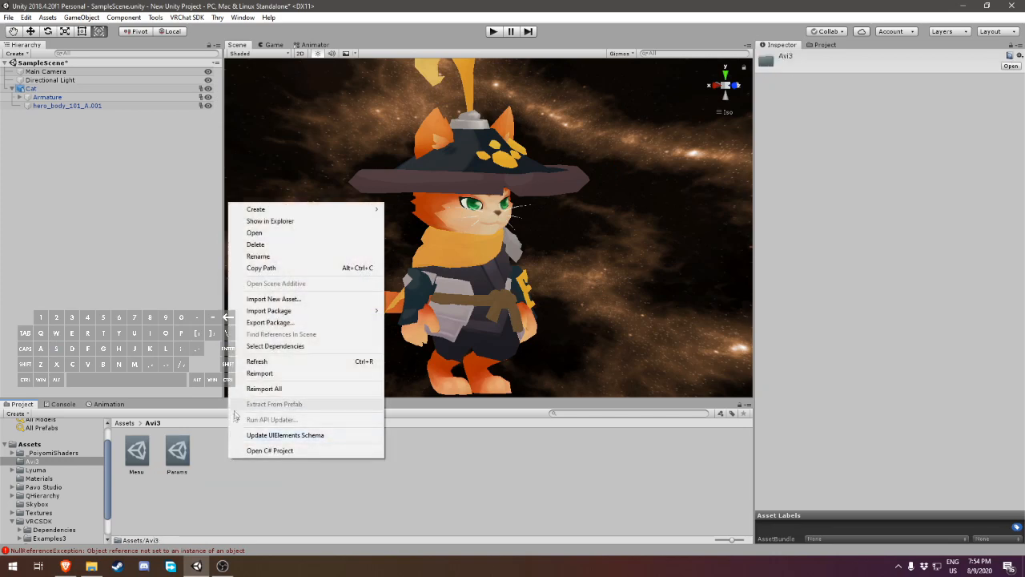
pyautogui.moveTo(295, 210)
pyautogui.moveTo(462, 160)
pyautogui.moveTo(534, 160)
pyautogui.click(608, 159)
pyautogui.write('Tog')
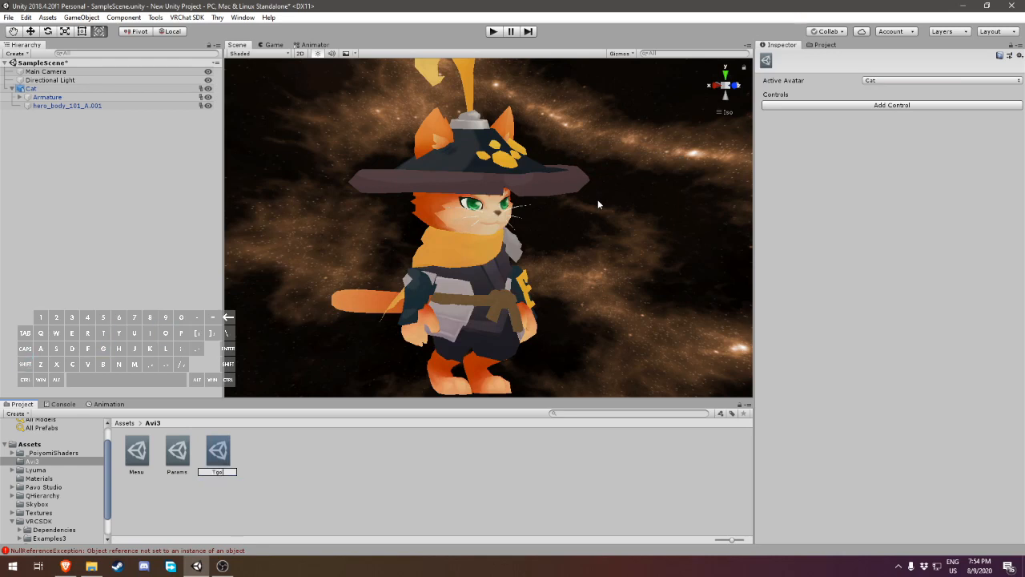
pyautogui.write('gles')
pyautogui.press('Return')
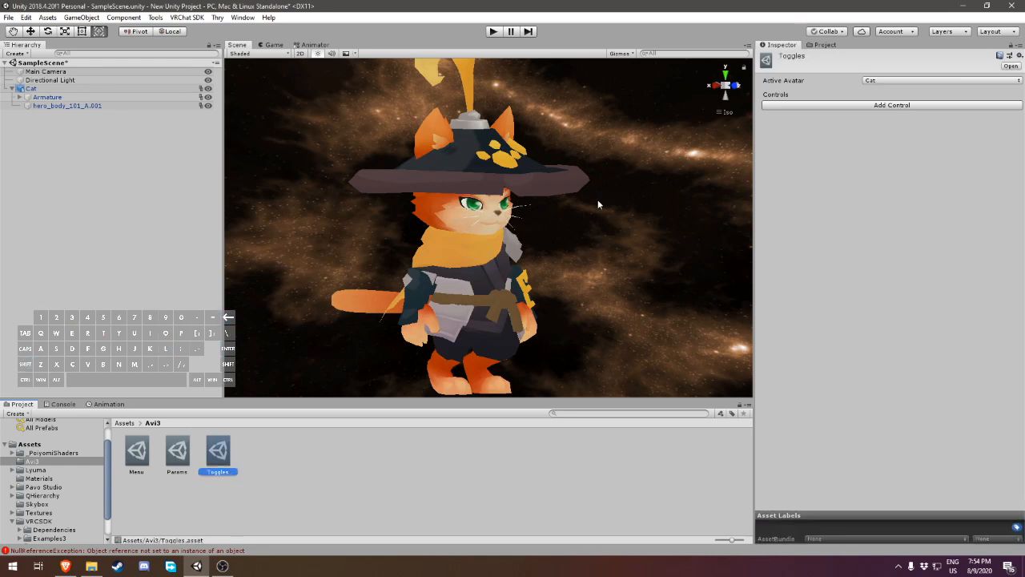
pyautogui.click(357, 519)
# - Create an Animator Controller named FX in the Avi3 folder
pyautogui.rightClick(250, 478)
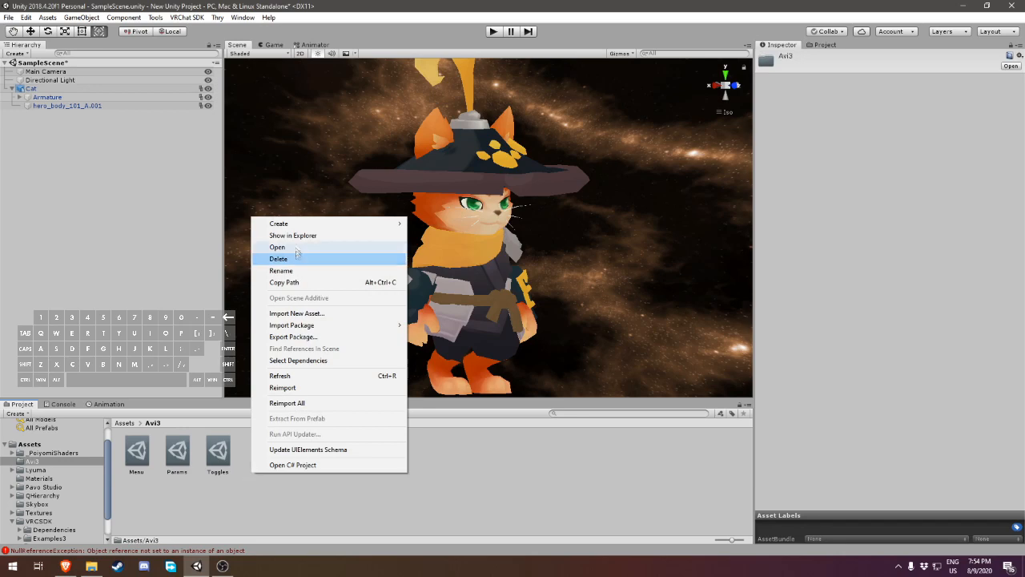
pyautogui.moveTo(293, 227)
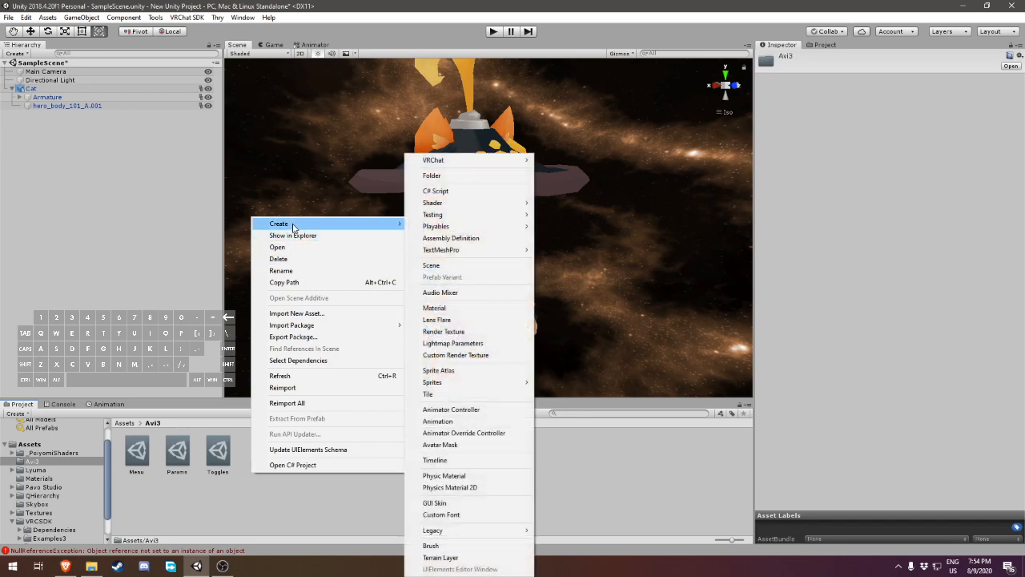
pyautogui.click(463, 410)
pyautogui.write('FX')
pyautogui.press('Return')
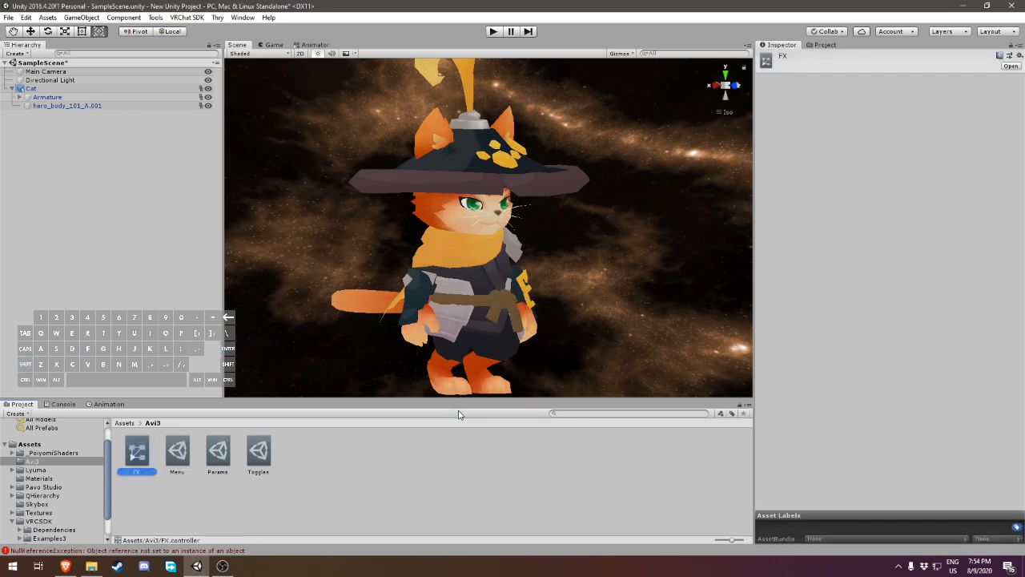
pyautogui.click(334, 493)
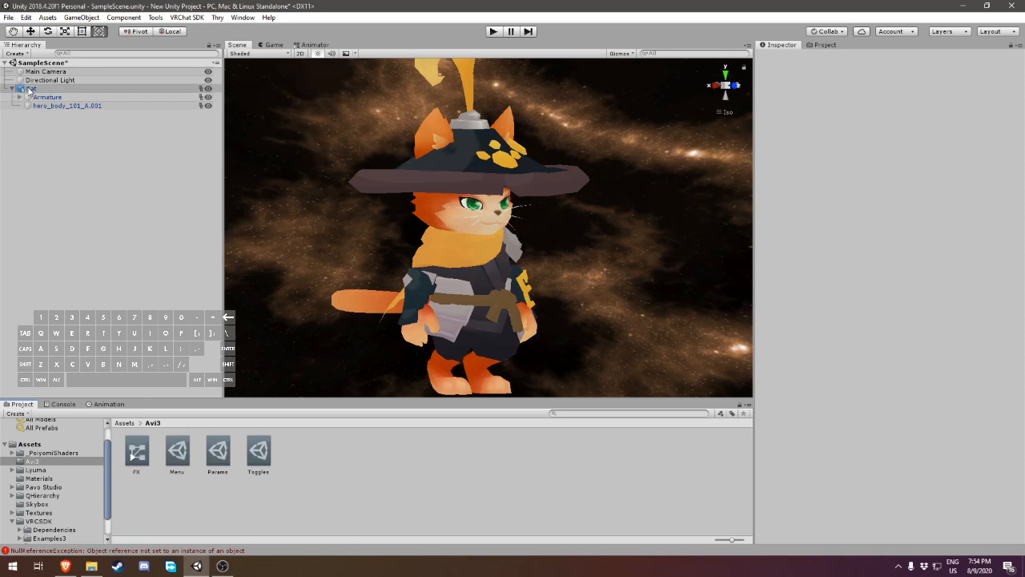
# - Remove the existing VRC Avatar Descriptor from the Cat object and add a fresh VRC Avatar Descriptor component
pyautogui.click(30, 90)
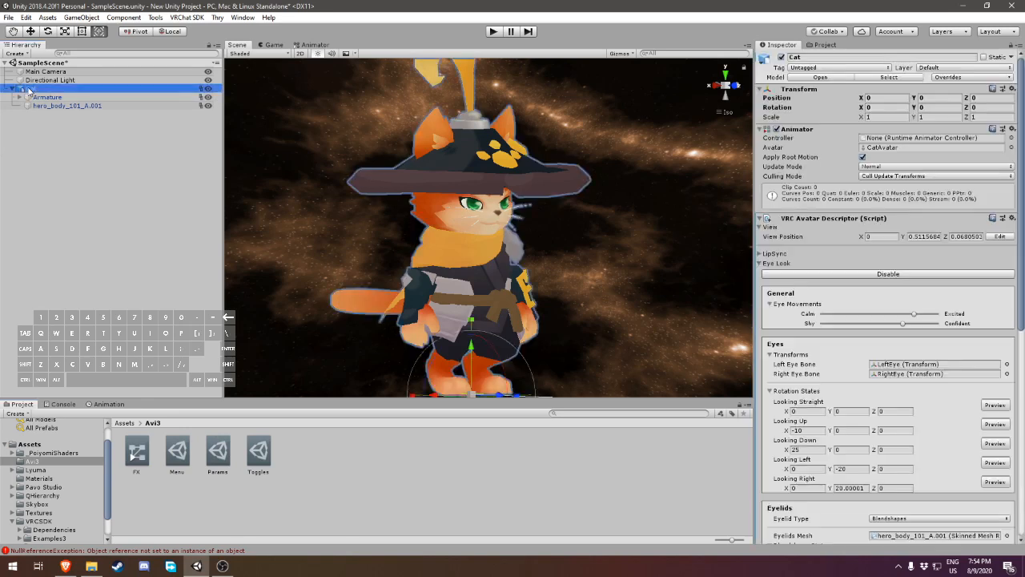
pyautogui.click(1012, 218)
pyautogui.click(981, 258)
pyautogui.click(902, 266)
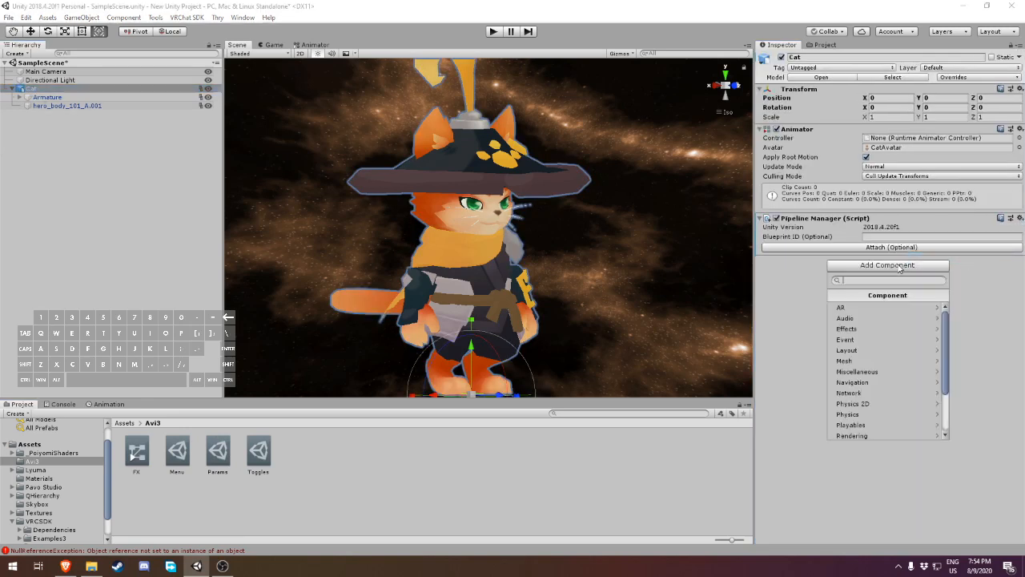
pyautogui.write('ava')
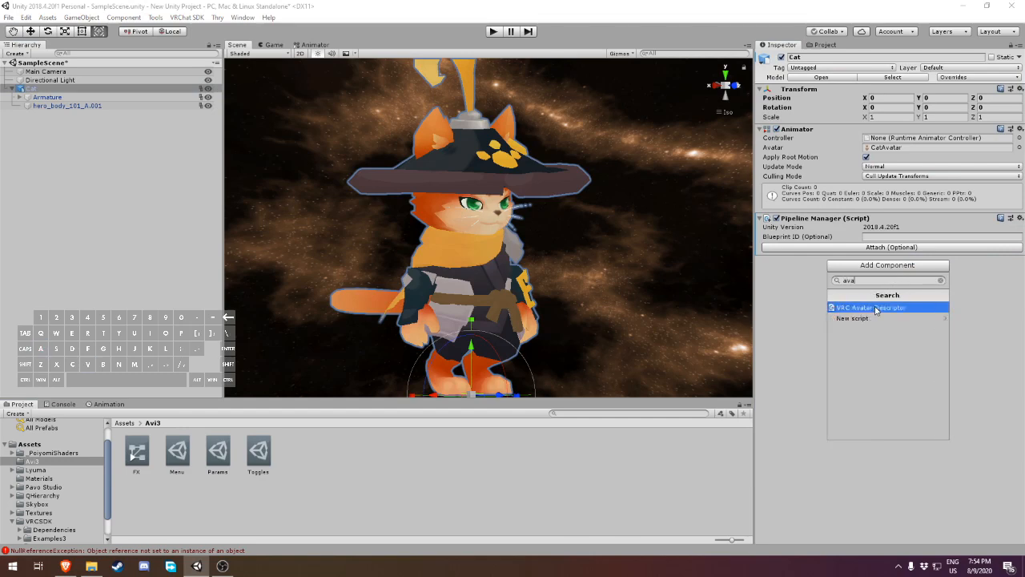
pyautogui.click(875, 310)
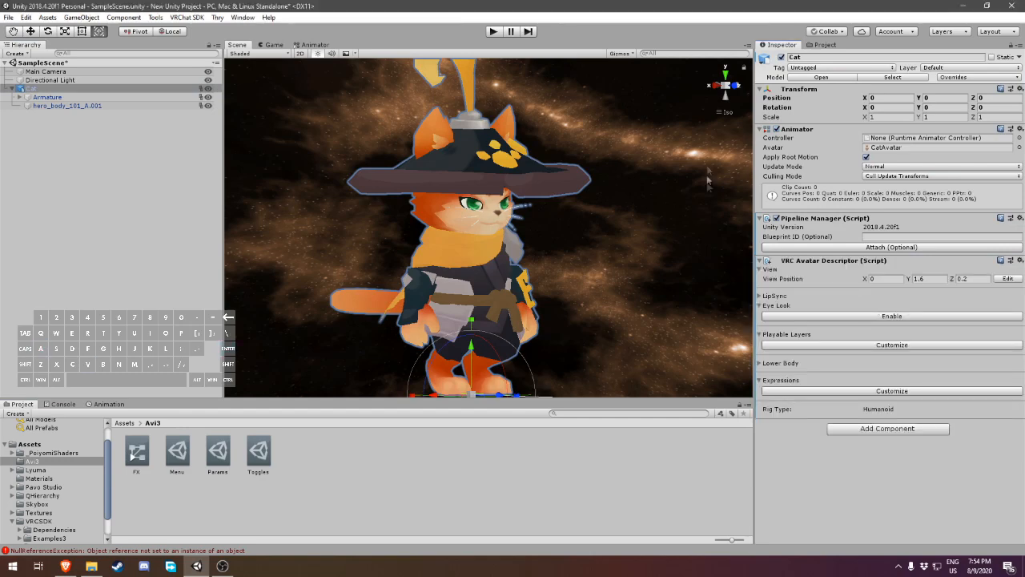
# - Place the avatar's view position at the cat's eye, at about Y 0.512 and Z 0.071, and finish editing it
pyautogui.click(715, 85)
pyautogui.moveTo(669, 220); pyautogui.dragTo(577, 320, button='middle')
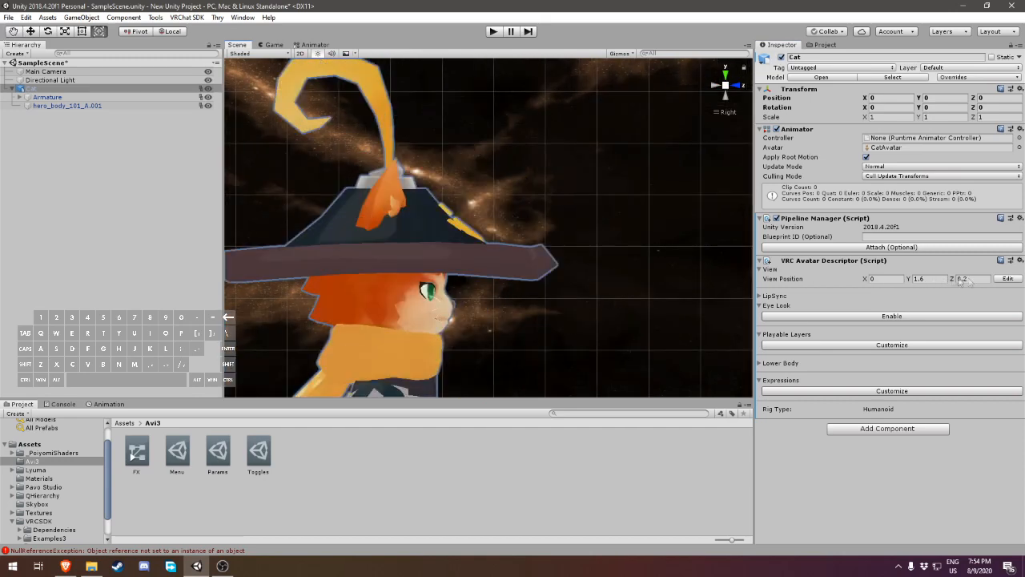
pyautogui.click(1007, 278)
pyautogui.scroll(-10, 631, 222)
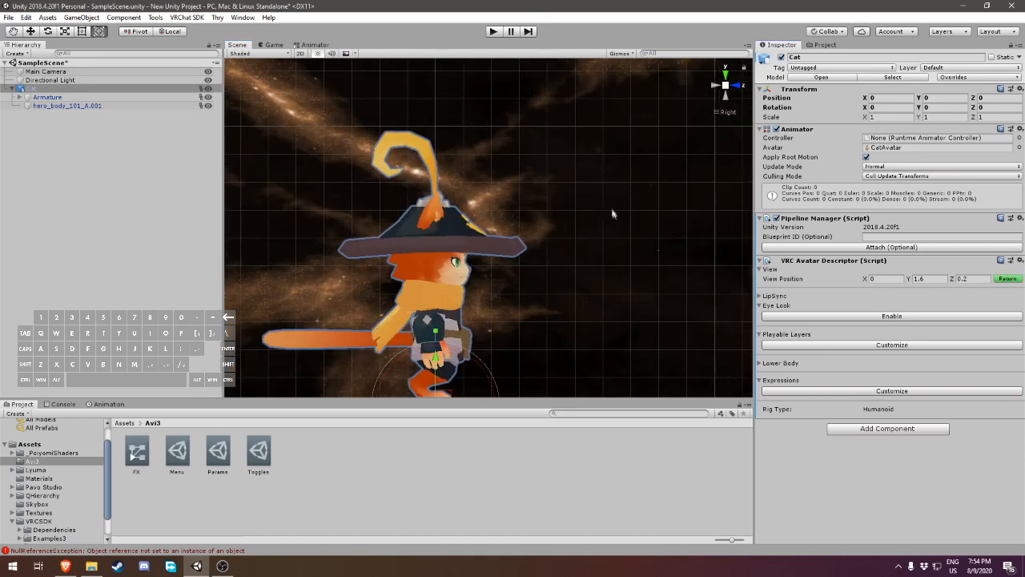
pyautogui.moveTo(502, 108); pyautogui.dragTo(481, 241)
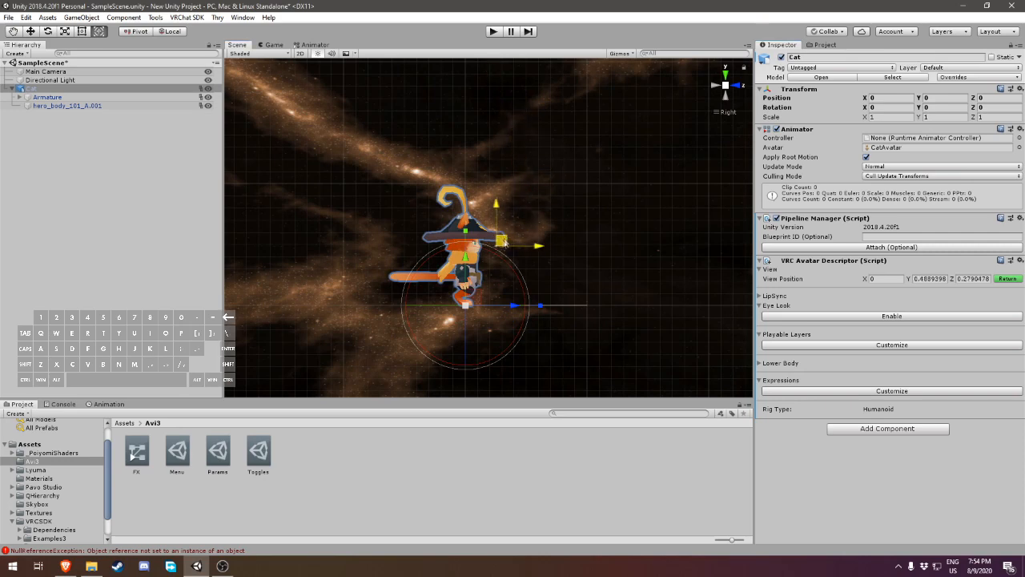
pyautogui.scroll(6, 478, 245)
pyautogui.scroll(2, 478, 245)
pyautogui.moveTo(476, 246); pyautogui.dragTo(461, 259)
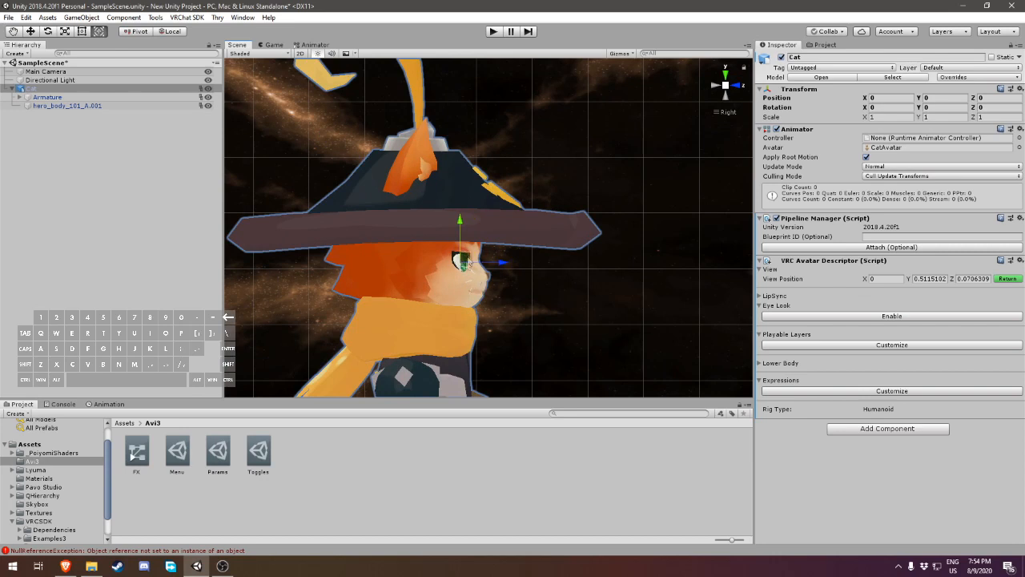
pyautogui.click(1010, 279)
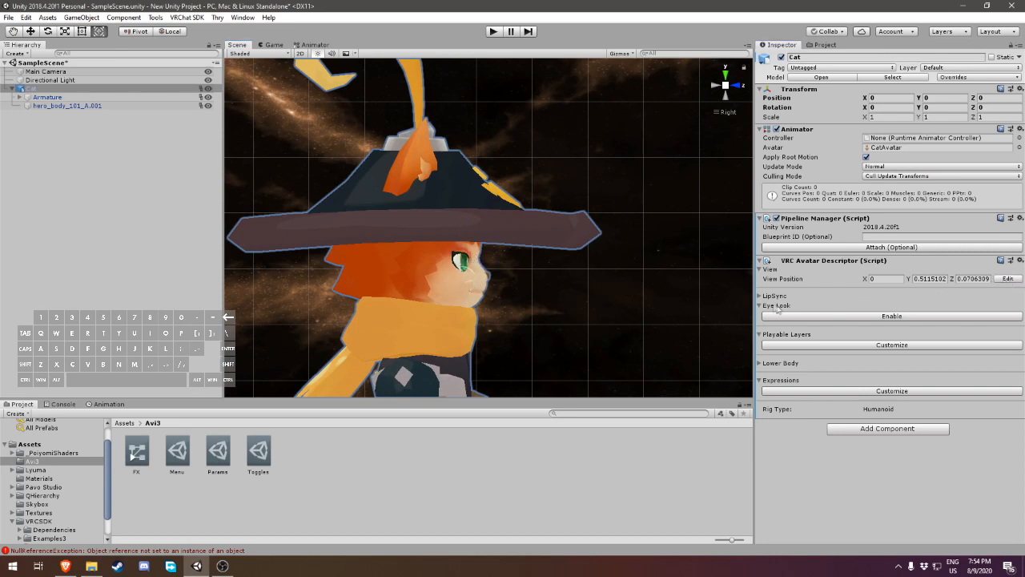
# - Set the LipSync mode to Viseme Blend Shape with hero_body_101_A.001 as the face mesh
pyautogui.click(760, 297)
pyautogui.click(873, 308)
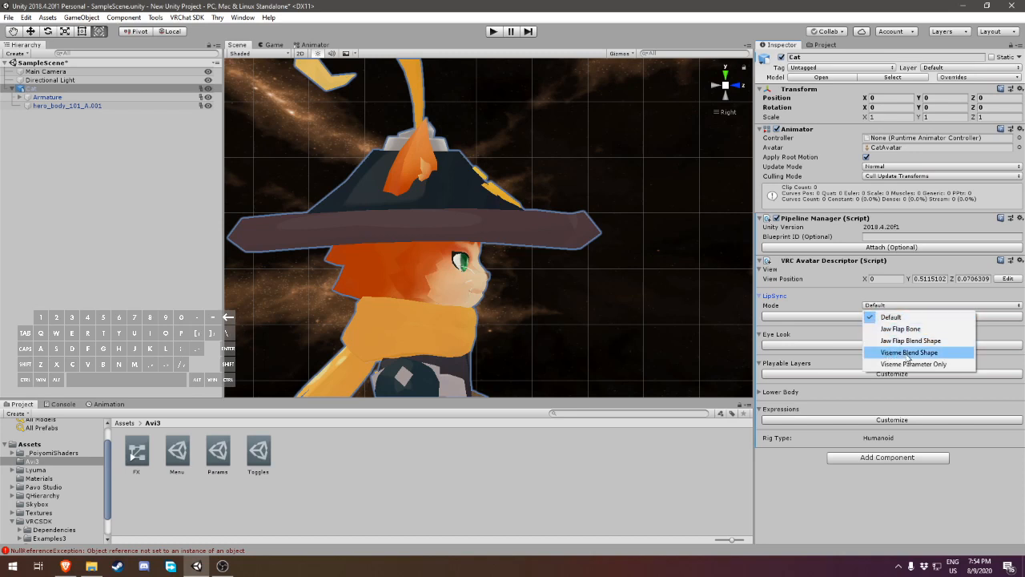
pyautogui.click(929, 357)
pyautogui.moveTo(69, 105); pyautogui.dragTo(880, 320)
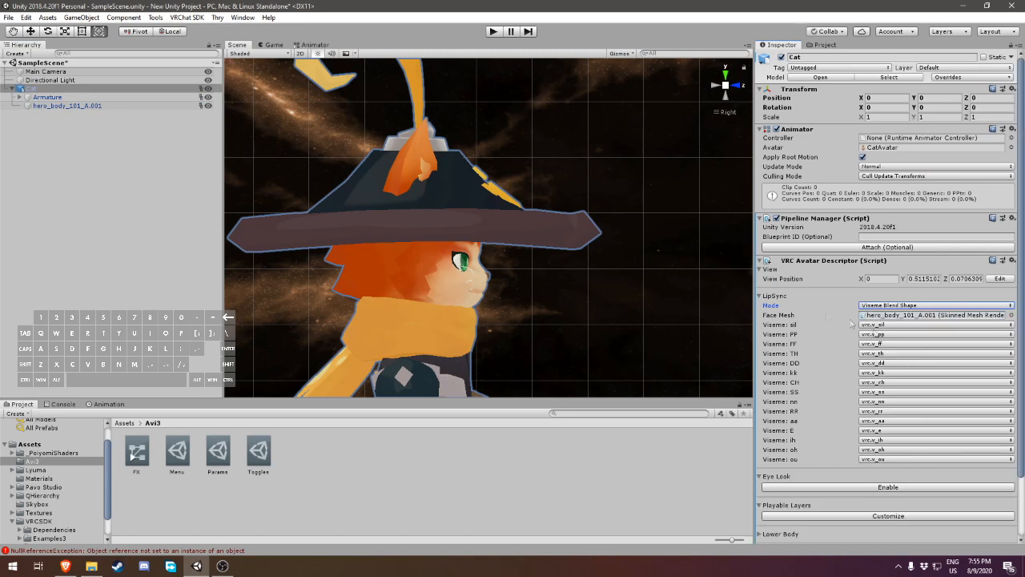
pyautogui.click(760, 295)
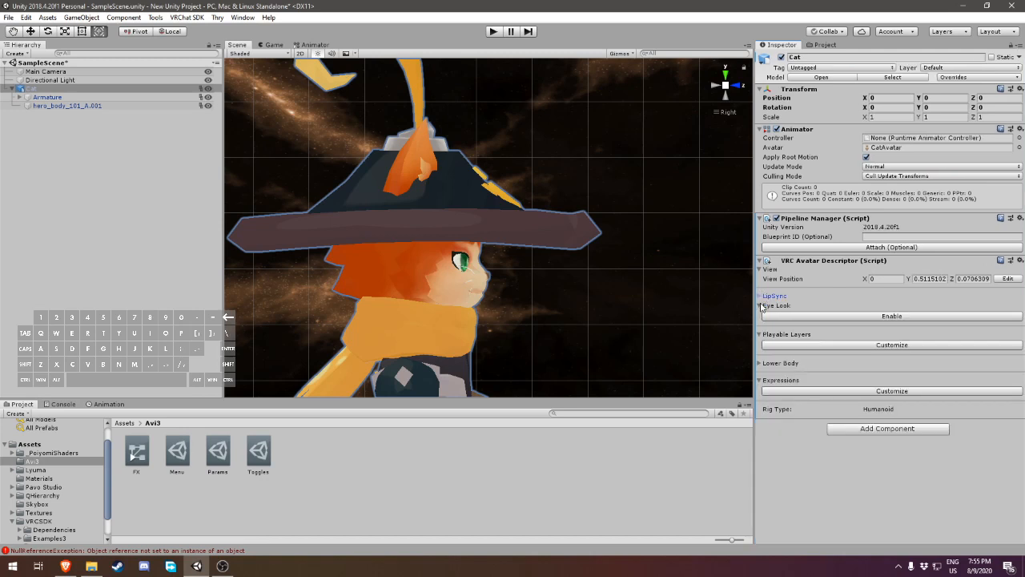
# - Enable Eye Look and shift both eye movement sliders to about four fifths toward Excited and Confident
pyautogui.click(831, 317)
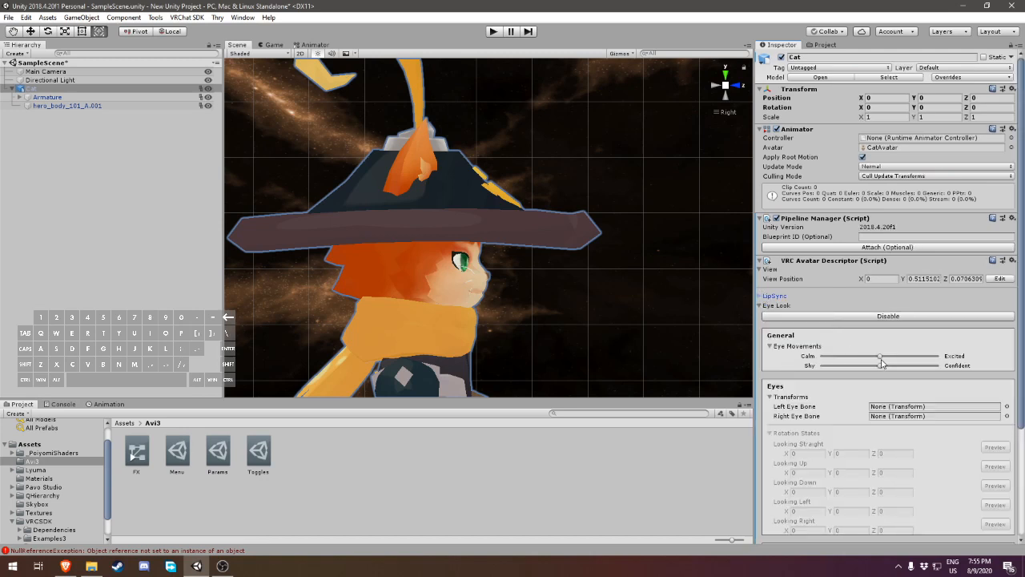
pyautogui.moveTo(887, 358)
pyautogui.mouseDown()
pyautogui.moveTo(928, 357)
pyautogui.moveTo(918, 373)
pyautogui.moveTo(917, 359)
pyautogui.moveTo(878, 362)
pyautogui.mouseUp()
pyautogui.moveTo(881, 362); pyautogui.dragTo(918, 371)
# - Assign the LeftEye and RightEye bones under the armature's Head as the left and right eye transforms
pyautogui.keyDown('alt'); pyautogui.click(19, 97); pyautogui.keyUp('alt')
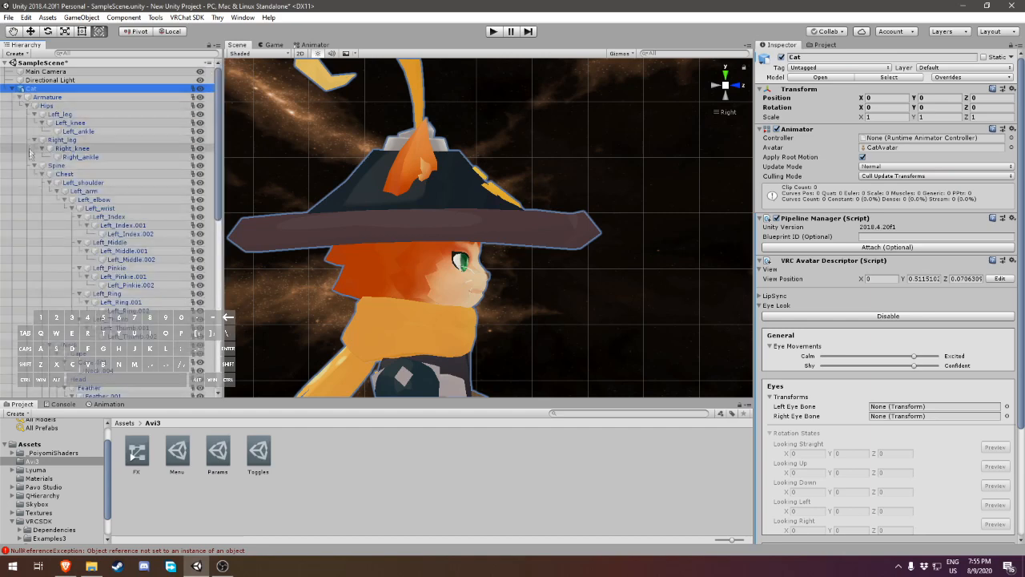
pyautogui.click(49, 183)
pyautogui.click(50, 191)
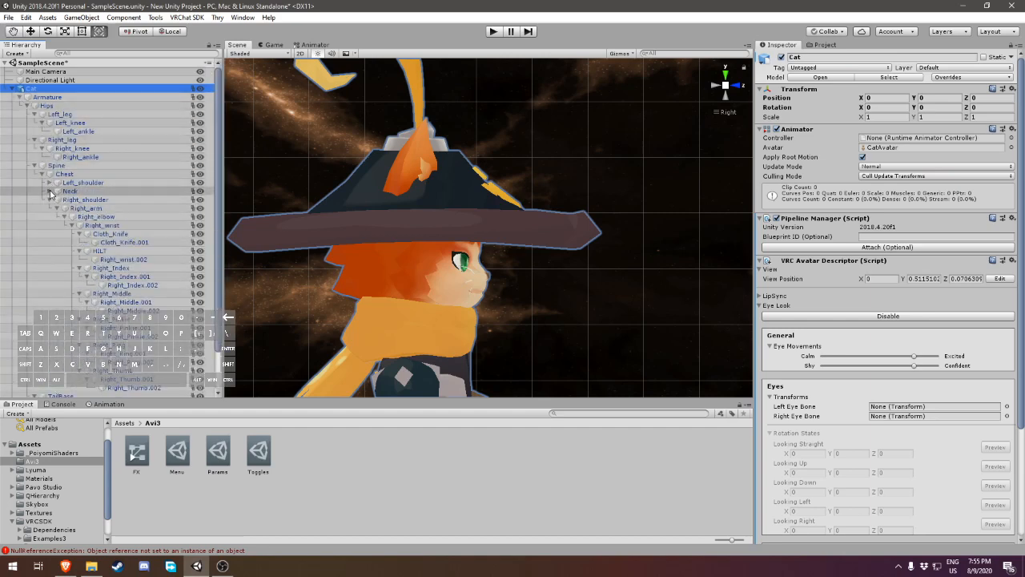
pyautogui.click(59, 208)
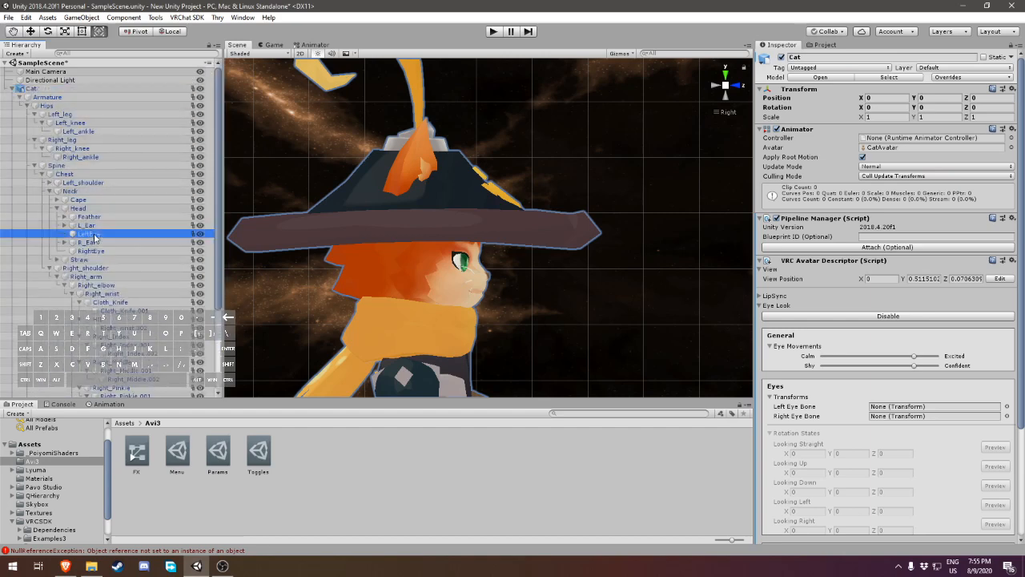
pyautogui.moveTo(760, 371); pyautogui.dragTo(890, 408)
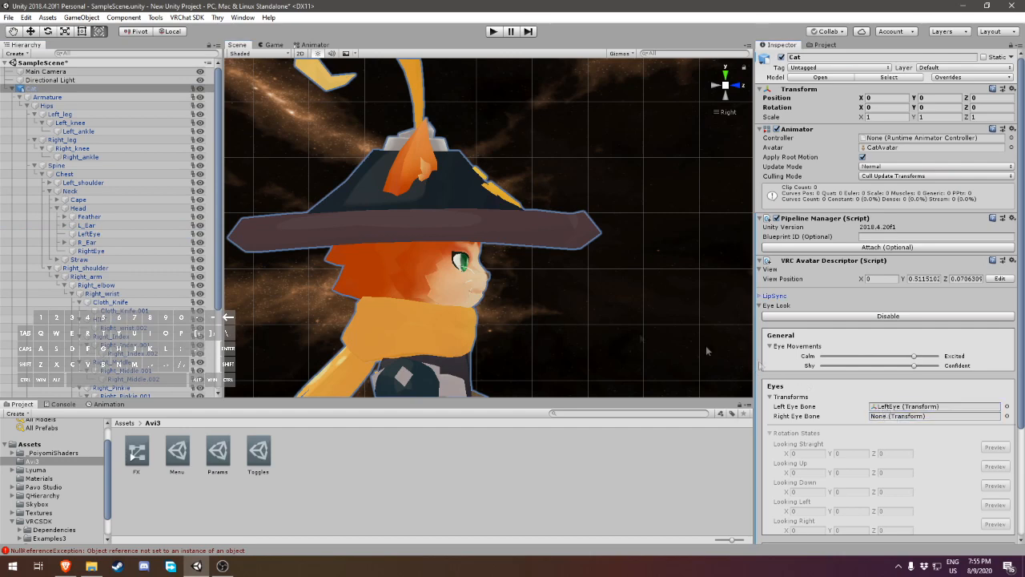
pyautogui.moveTo(98, 253); pyautogui.dragTo(885, 417)
# - Set the Looking Down eye rotation to X 25, checking the eyes from the front
pyautogui.click(735, 88)
pyautogui.scroll(5, 513, 245)
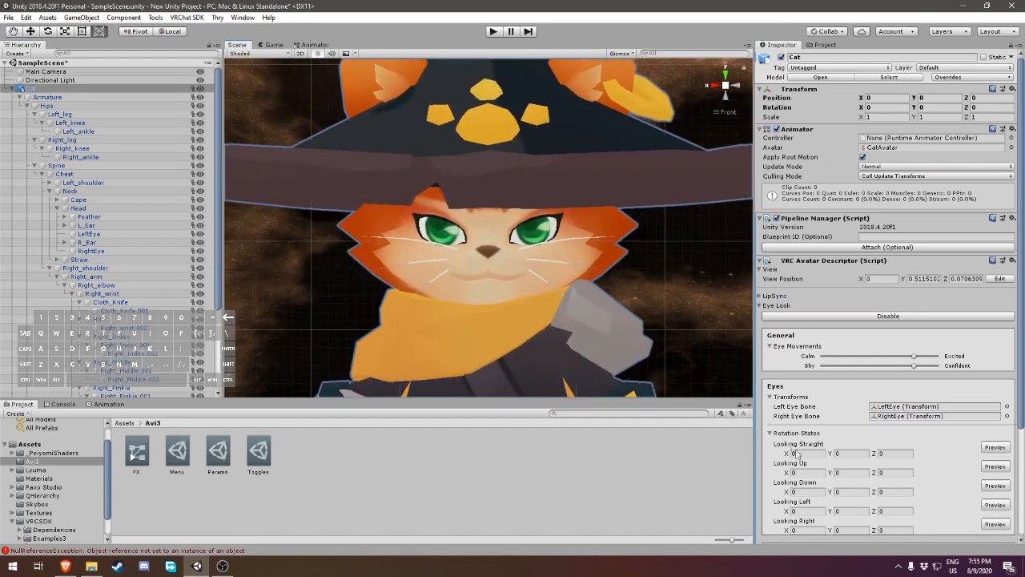
pyautogui.scroll(-4, 803, 452)
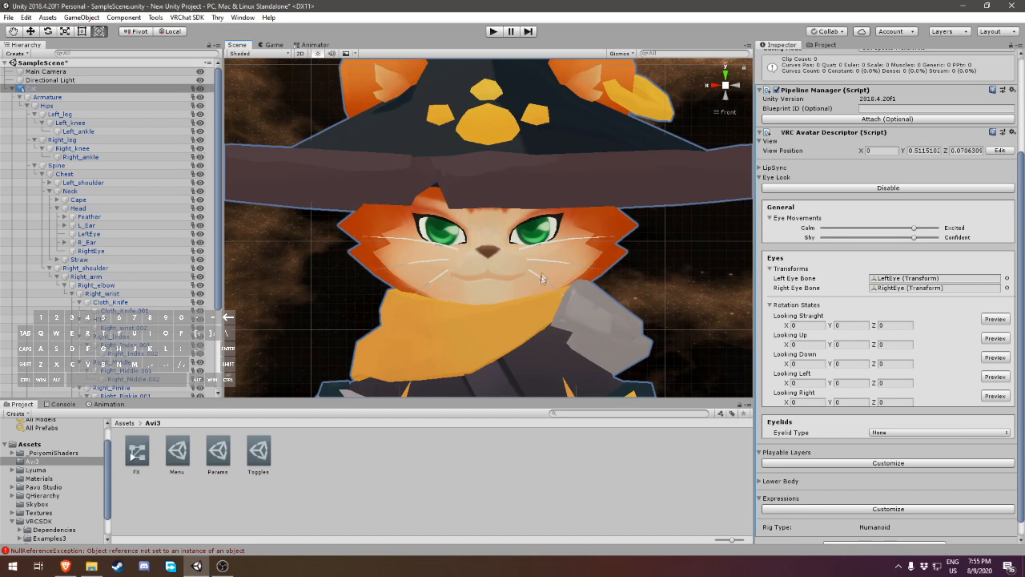
pyautogui.moveTo(831, 367); pyautogui.dragTo(845, 370)
pyautogui.hotkey('ctrl', 'z')
pyautogui.click(788, 367)
pyautogui.write('17.67')
pyautogui.moveTo(90, 366); pyautogui.dragTo(205, 369)
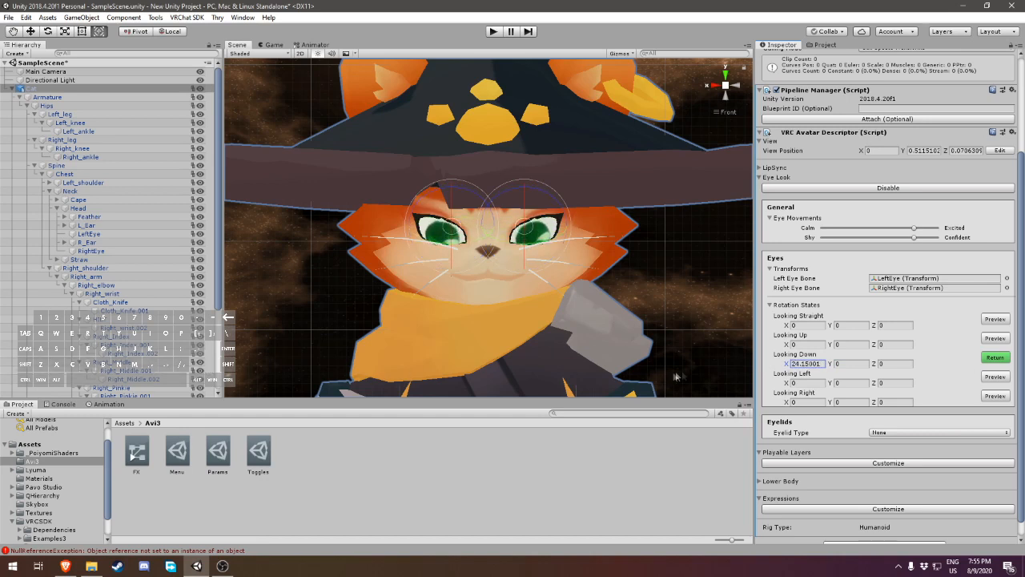
pyautogui.click(797, 363)
pyautogui.write('25')
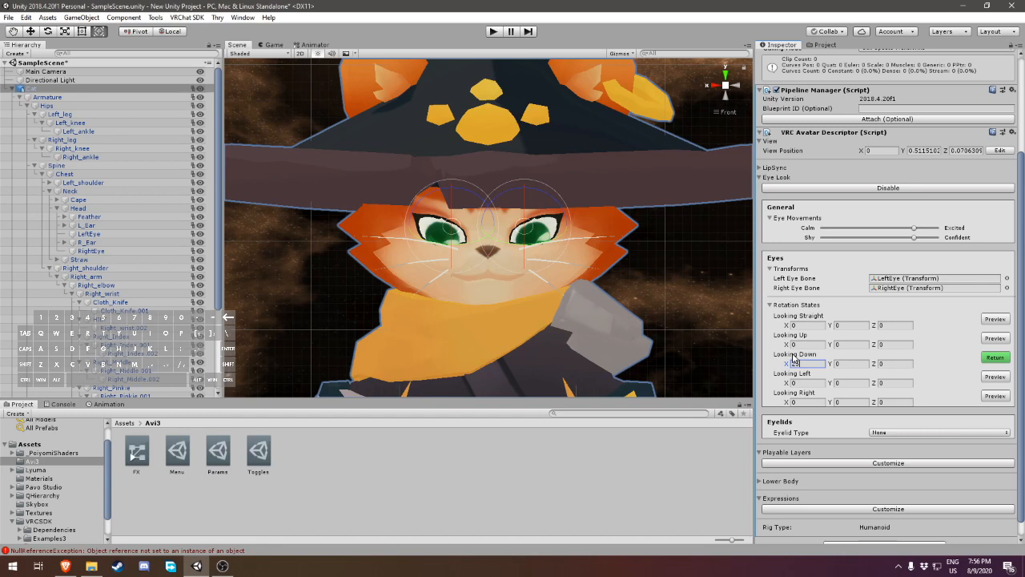
# - Set the Looking Up eye rotation to X -15 after trying -25
pyautogui.click(799, 345)
pyautogui.write('-25')
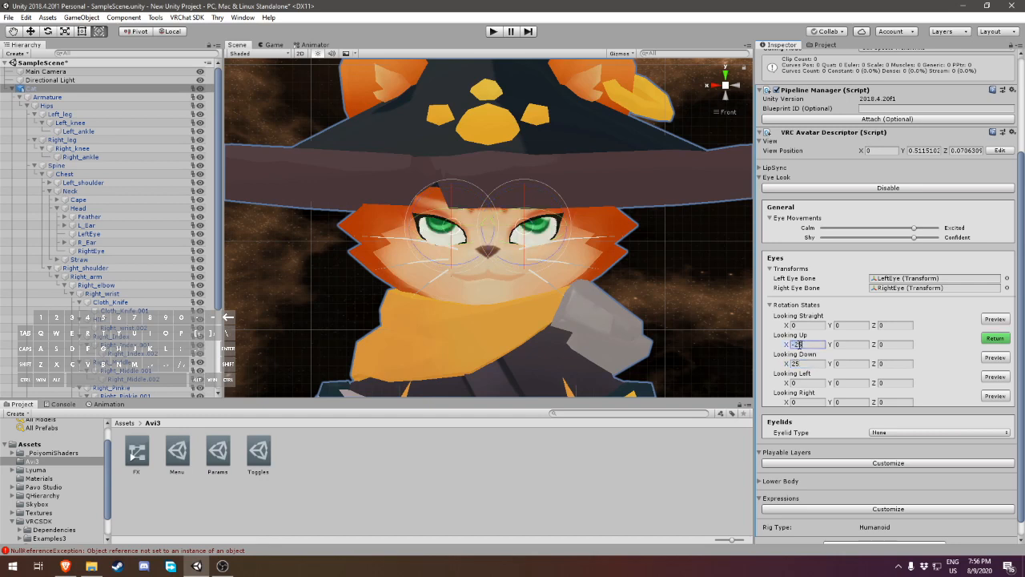
pyautogui.press('BackSpace')
pyautogui.press('BackSpace')
pyautogui.write('15')
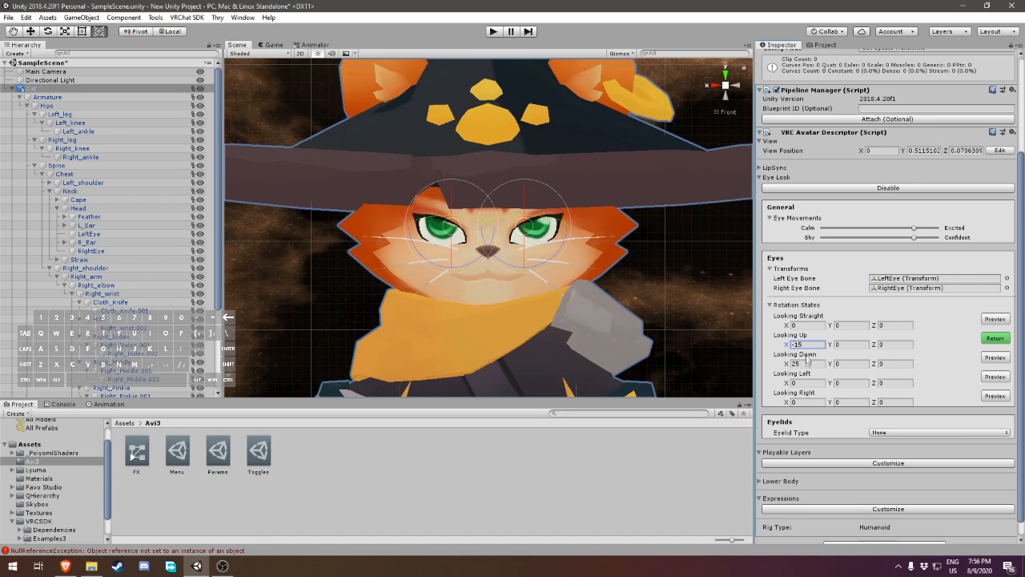
# - Set the Looking Left rotation to Y -15 and Looking Right to Y 15, and end the eye preview
pyautogui.moveTo(830, 383); pyautogui.dragTo(589, 405)
pyautogui.scroll(-1, 833, 386)
pyautogui.click(853, 366)
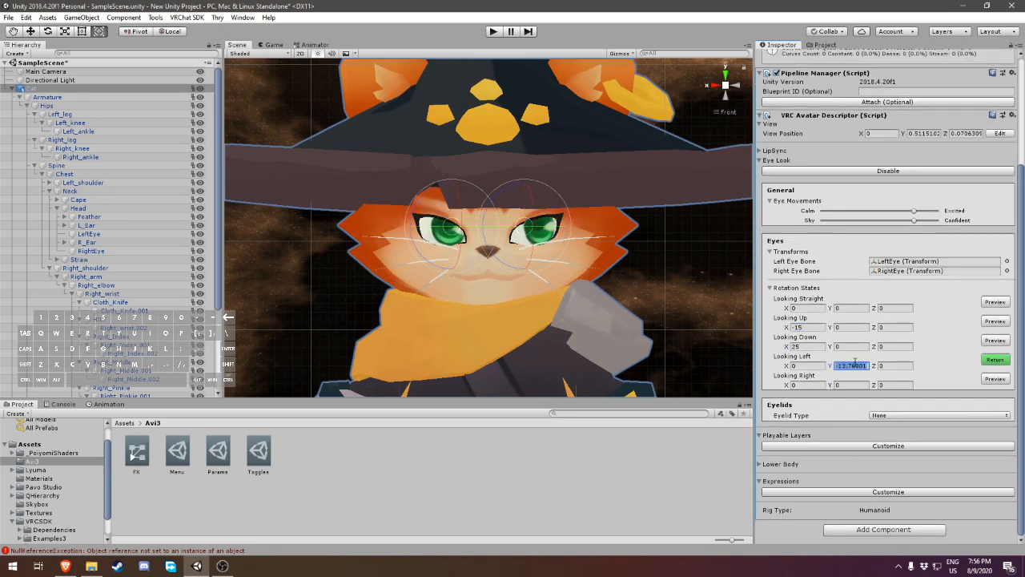
pyautogui.hotkey('ctrl', 'a')
pyautogui.write('-15')
pyautogui.click(854, 385)
pyautogui.write('15')
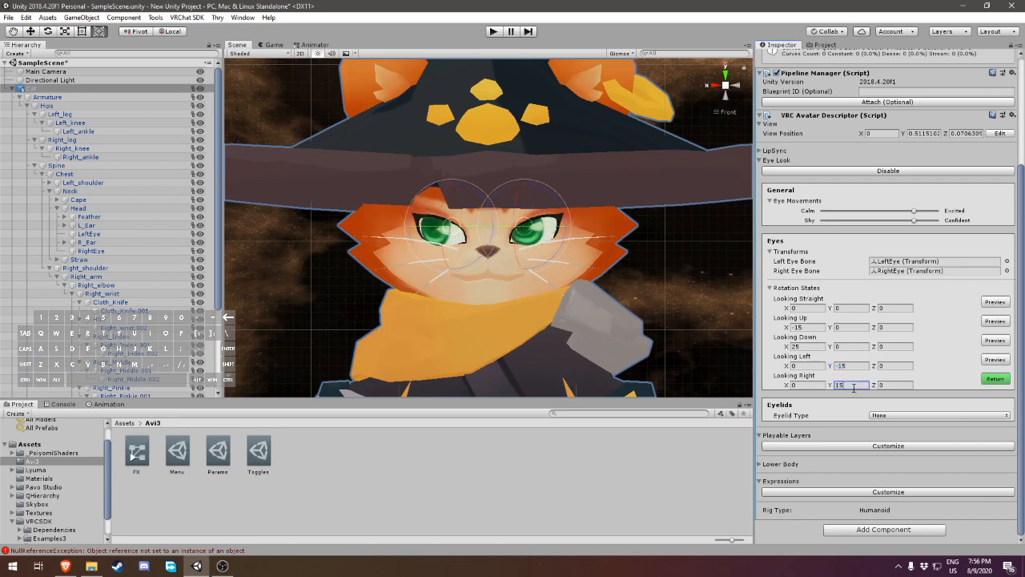
pyautogui.click(995, 379)
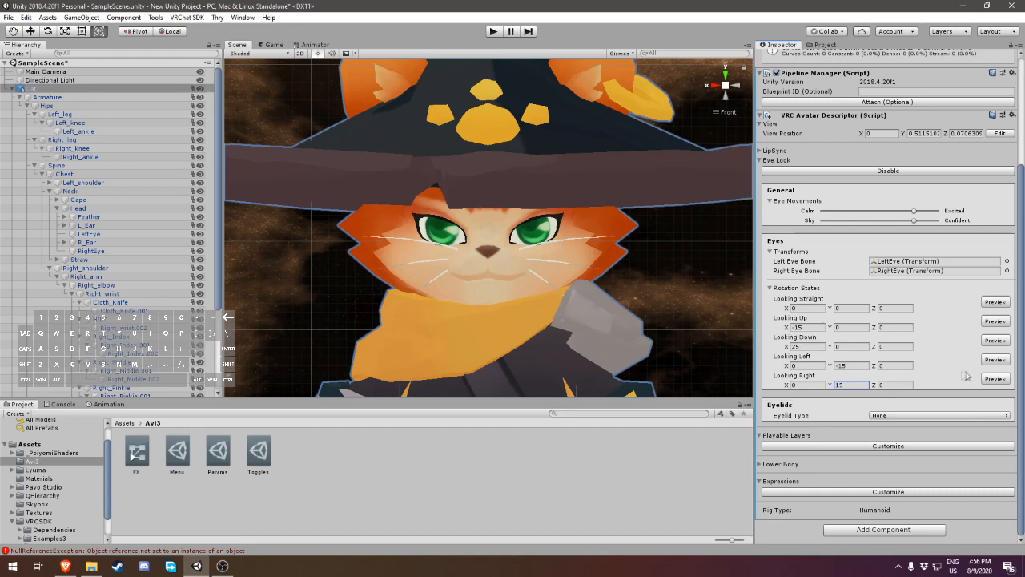
# - Collapse the Cat's bone hierarchy and set its eyelid type to Blendshapes with hero_body_101_A.001 as the eyelids mesh
pyautogui.click(714, 481)
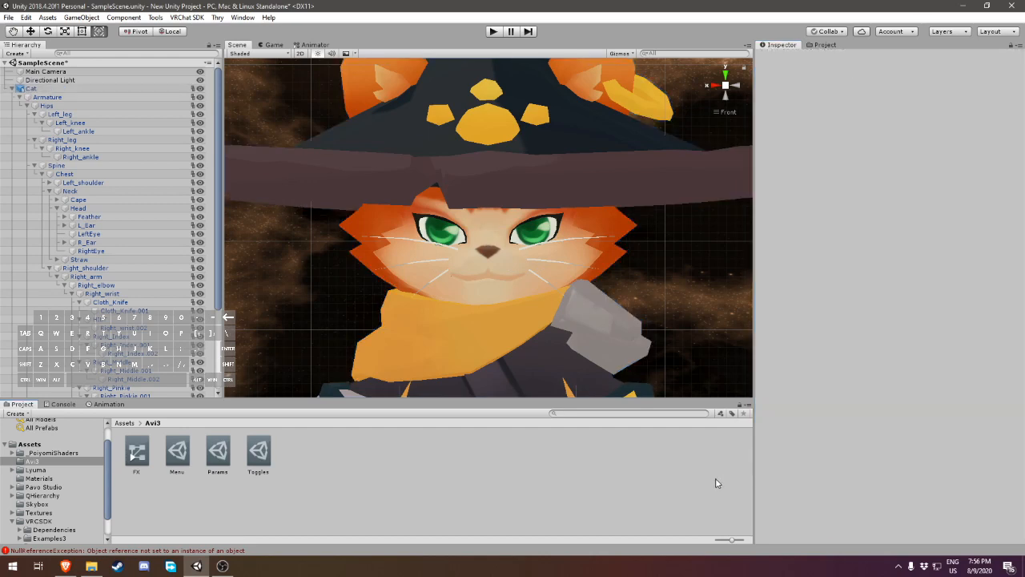
pyautogui.keyDown('alt'); pyautogui.click(12, 88); pyautogui.keyUp('alt')
pyautogui.click(12, 88)
pyautogui.click(32, 88)
pyautogui.scroll(-3, 814, 451)
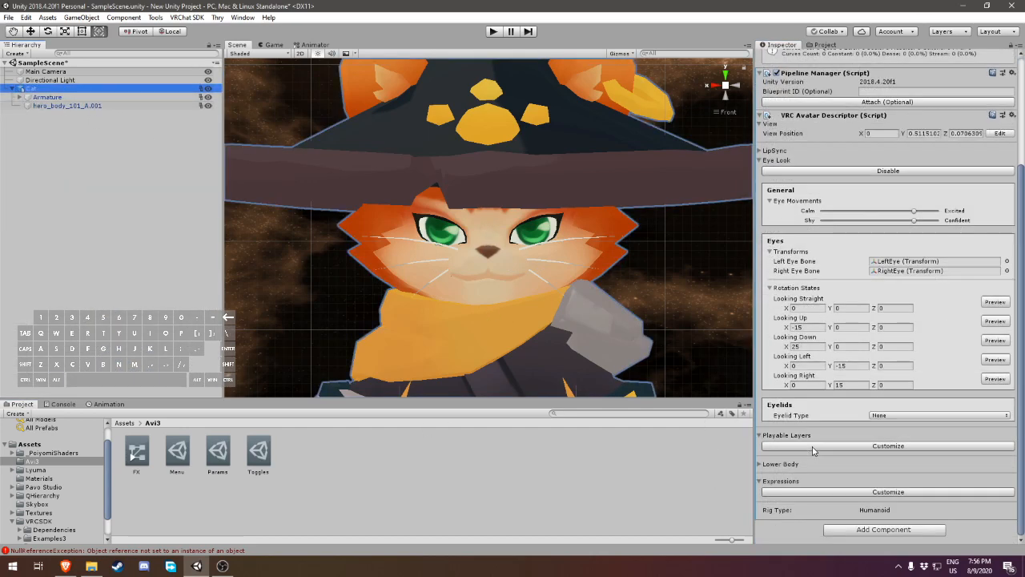
pyautogui.click(897, 415)
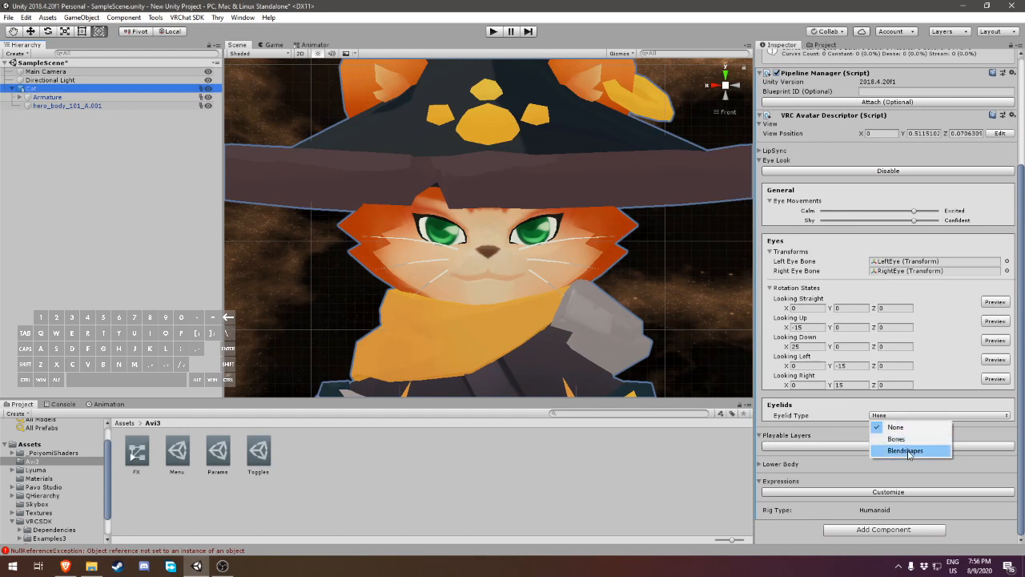
pyautogui.click(898, 451)
pyautogui.moveTo(57, 107); pyautogui.dragTo(891, 437)
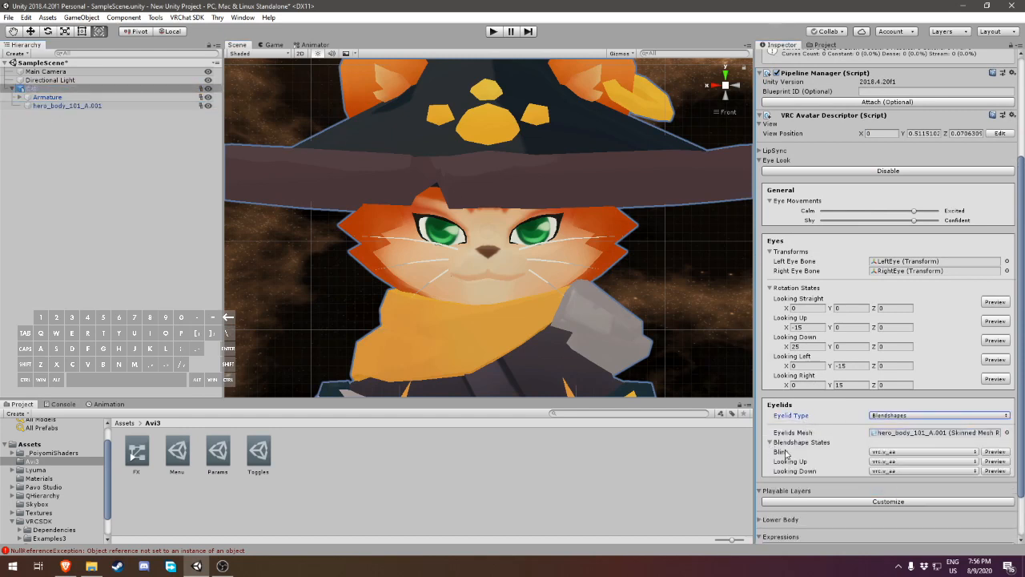
# - Assign the BLINK blendshape to Blink and Blink_Empty to both Looking Up and Looking Down, and end the eyelid preview
pyautogui.click(909, 460)
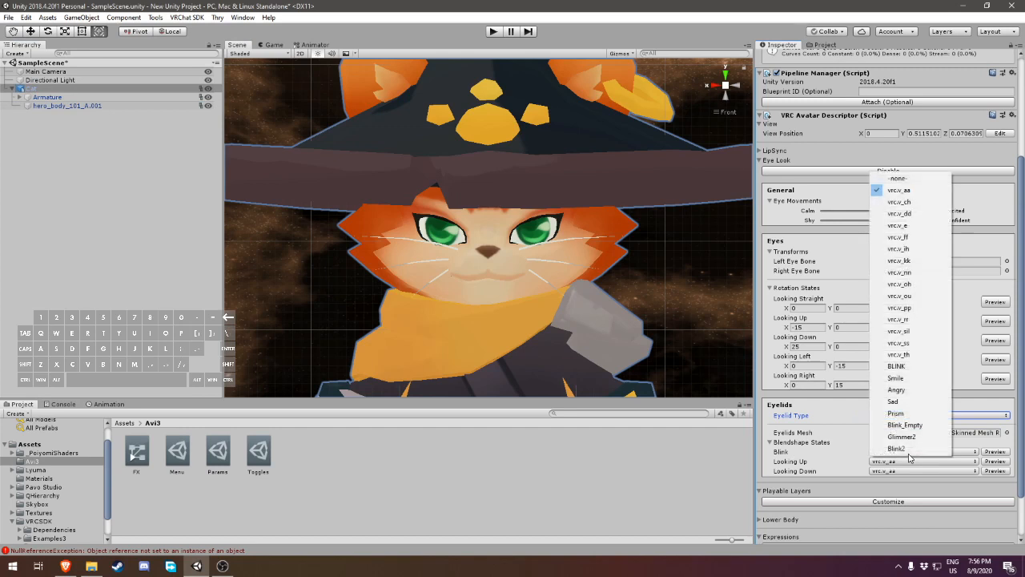
pyautogui.click(904, 366)
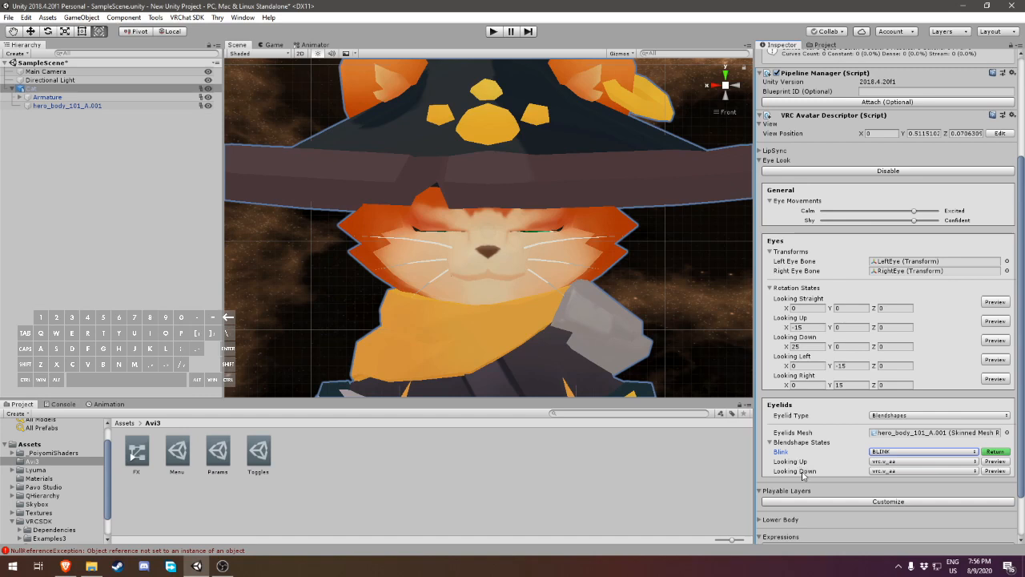
pyautogui.click(895, 466)
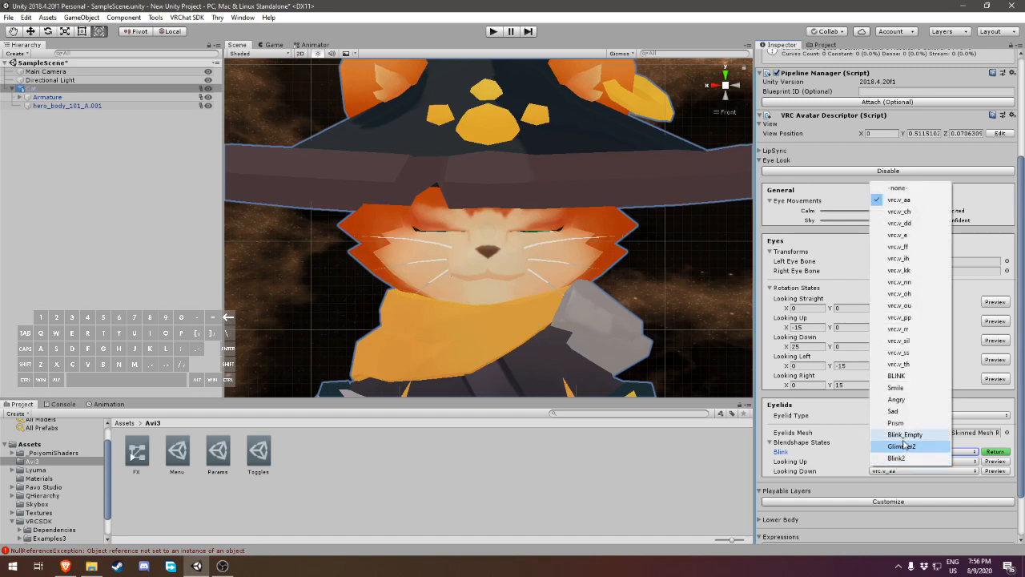
pyautogui.click(904, 436)
pyautogui.click(913, 471)
pyautogui.click(905, 442)
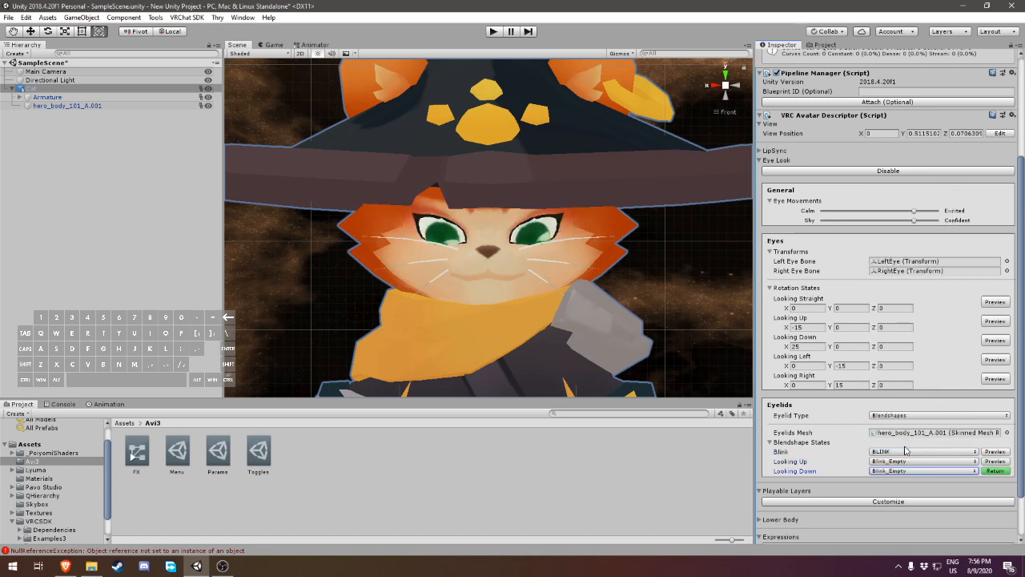
pyautogui.click(985, 472)
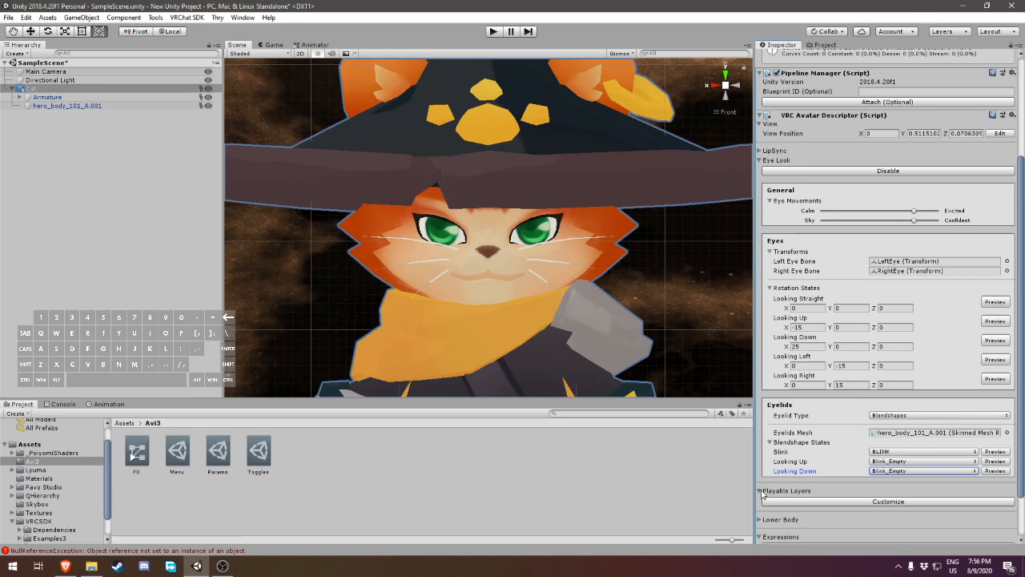
# - Customize the avatar's playable layers and assign the FX controller to the FX layer
pyautogui.scroll(-2, 762, 494)
pyautogui.click(801, 446)
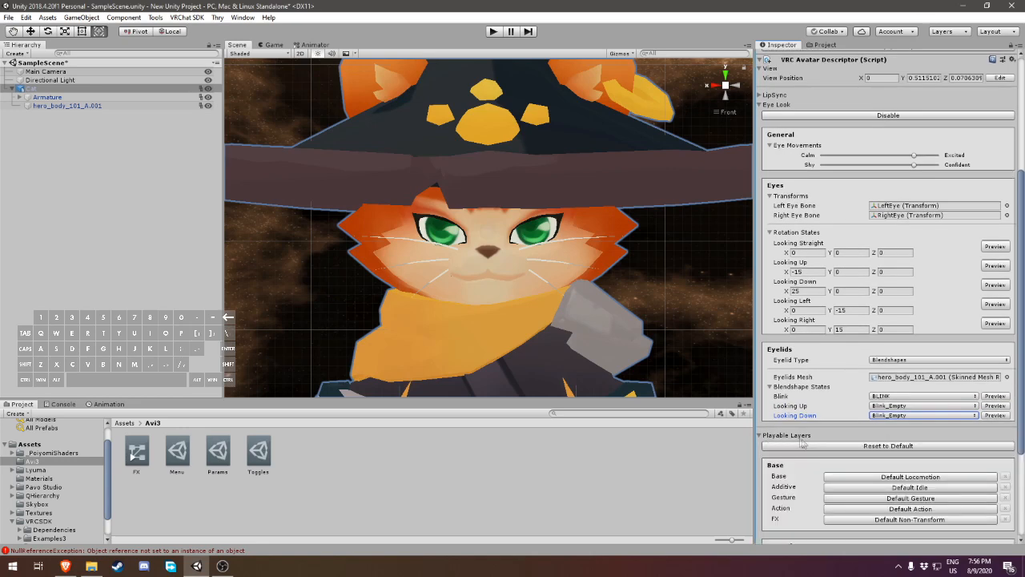
pyautogui.scroll(-2, 809, 462)
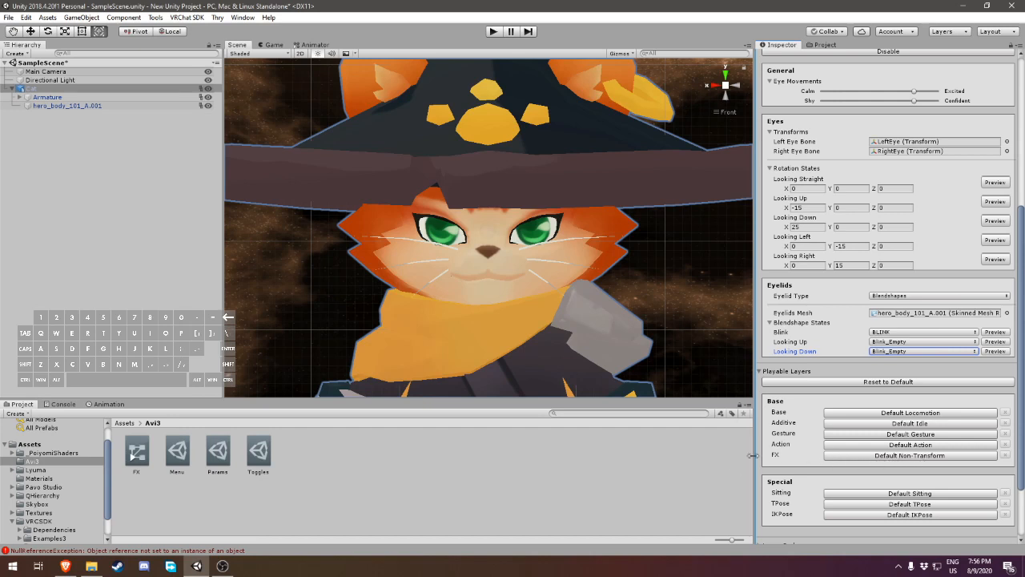
pyautogui.click(854, 454)
pyautogui.moveTo(137, 453); pyautogui.dragTo(844, 459)
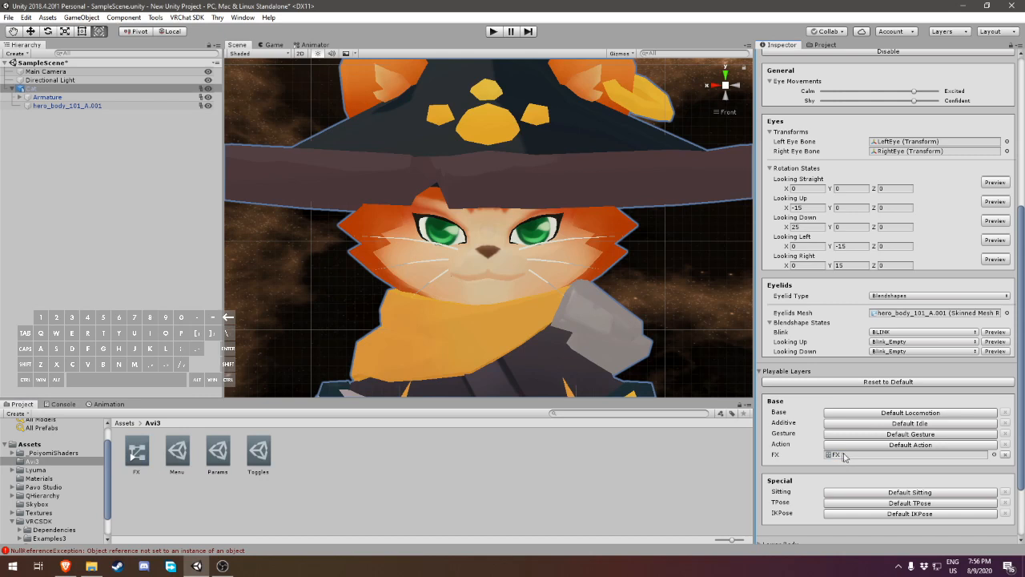
# - Set the Action layer to vrc_AvatarV3ActionLayer and place a duplicate of that controller in the Avi3 folder
pyautogui.click(903, 446)
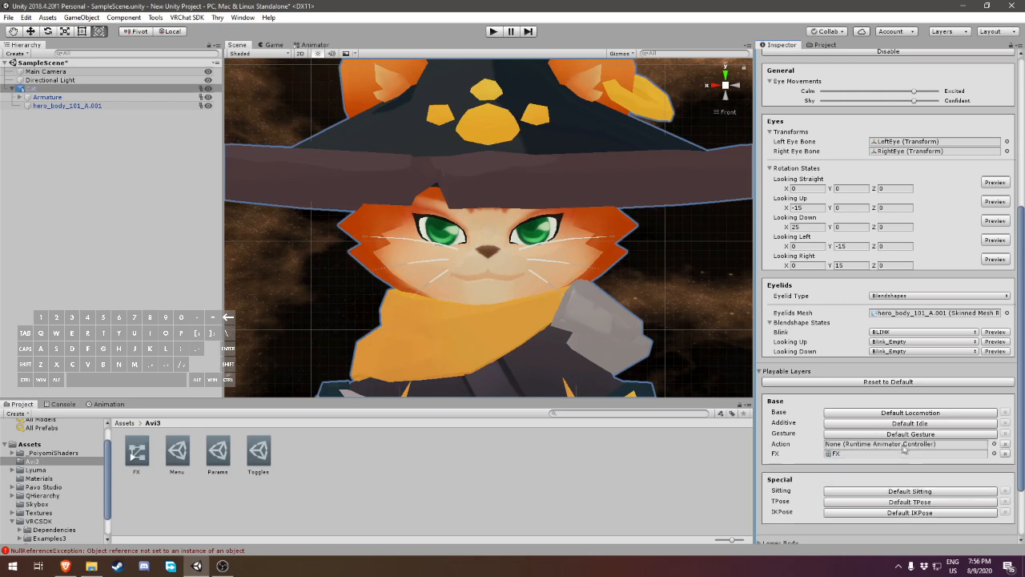
pyautogui.click(995, 446)
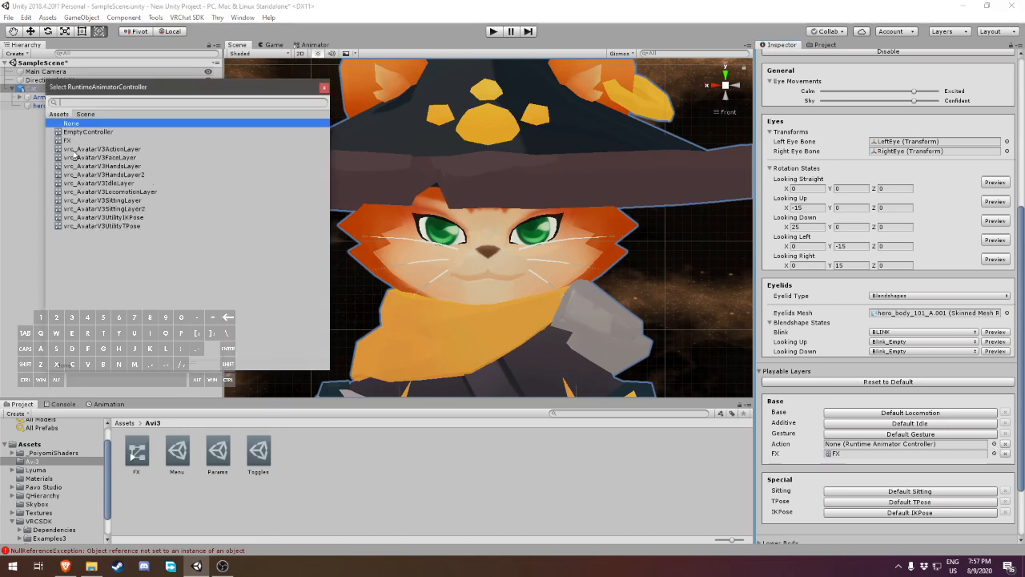
pyautogui.click(117, 149)
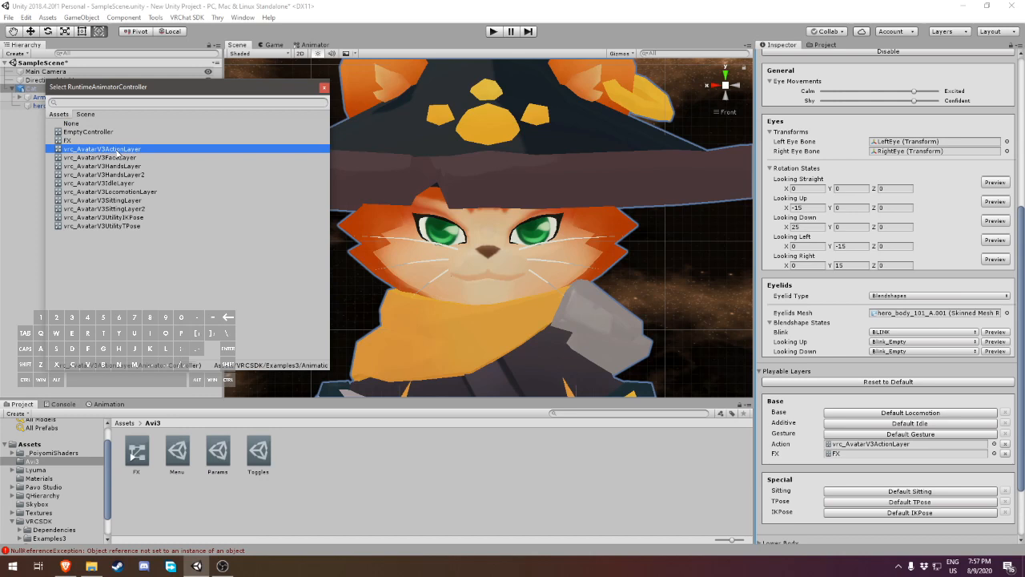
pyautogui.click(322, 90)
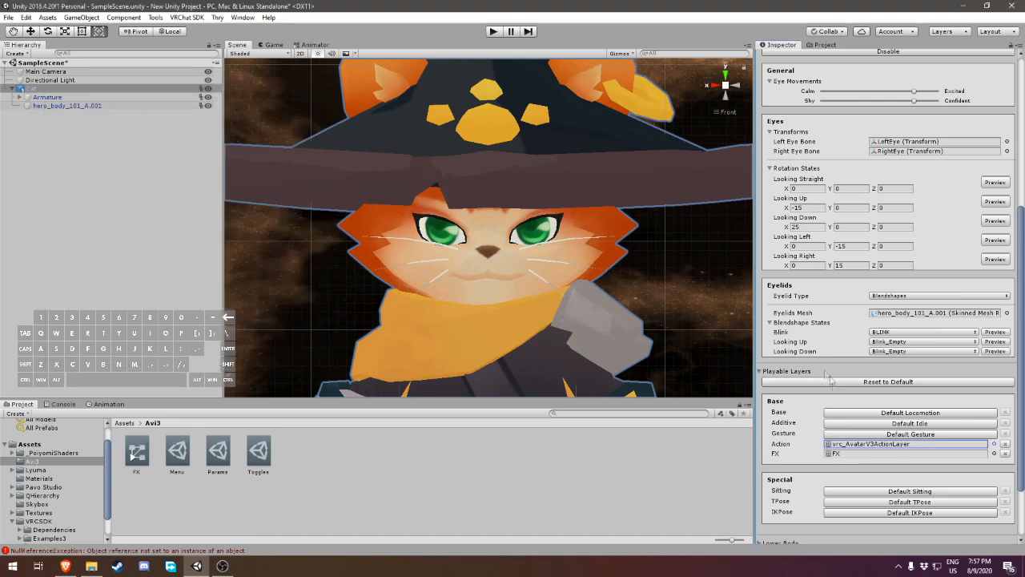
pyautogui.click(841, 446)
pyautogui.moveTo(136, 457); pyautogui.dragTo(37, 442)
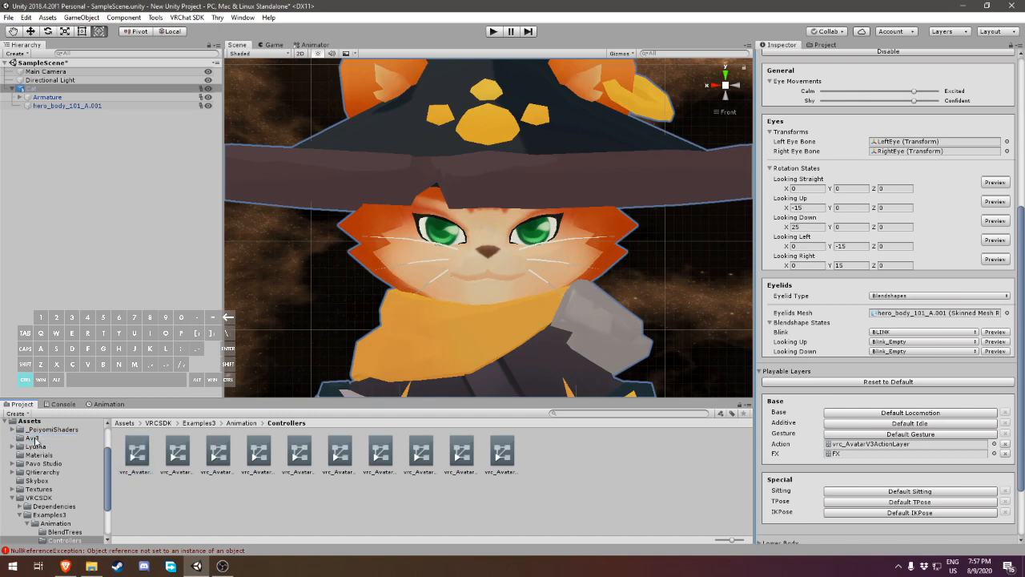
# - Set the Gesture layer to vrc_AvatarV3HandsLayer, place a duplicate of that controller in the Avi3 folder and open the folder
pyautogui.click(955, 435)
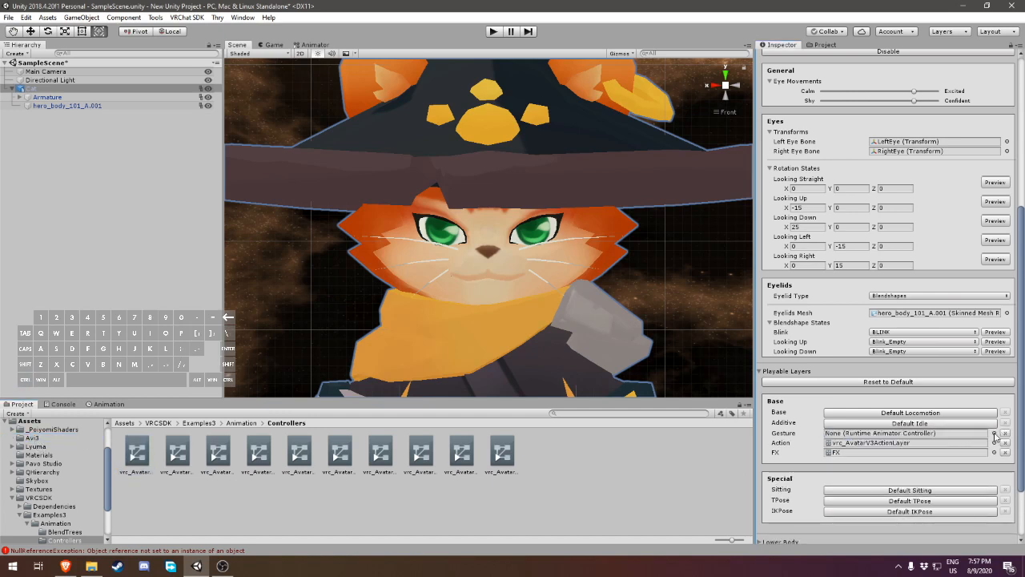
pyautogui.click(994, 434)
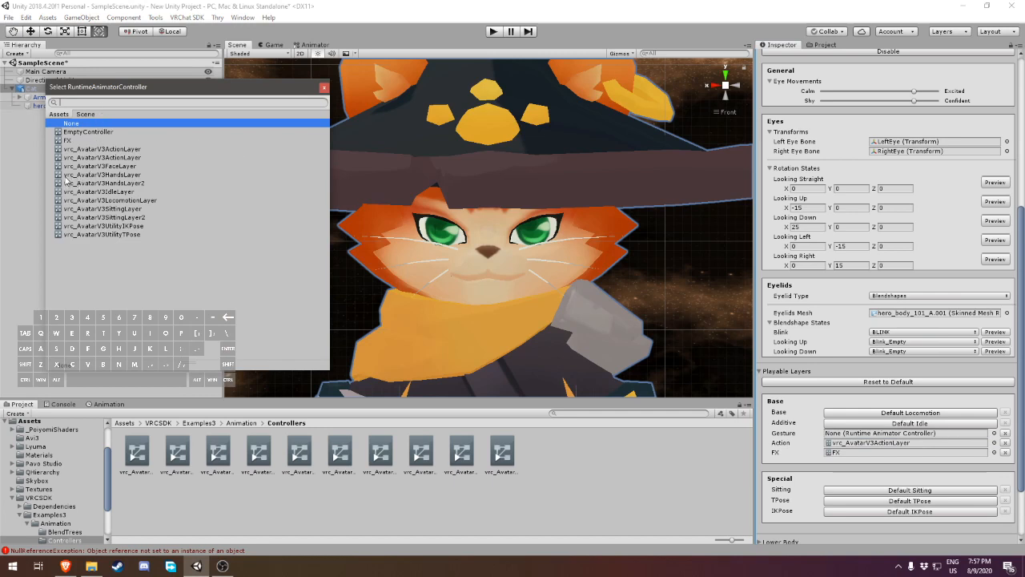
pyautogui.click(126, 174)
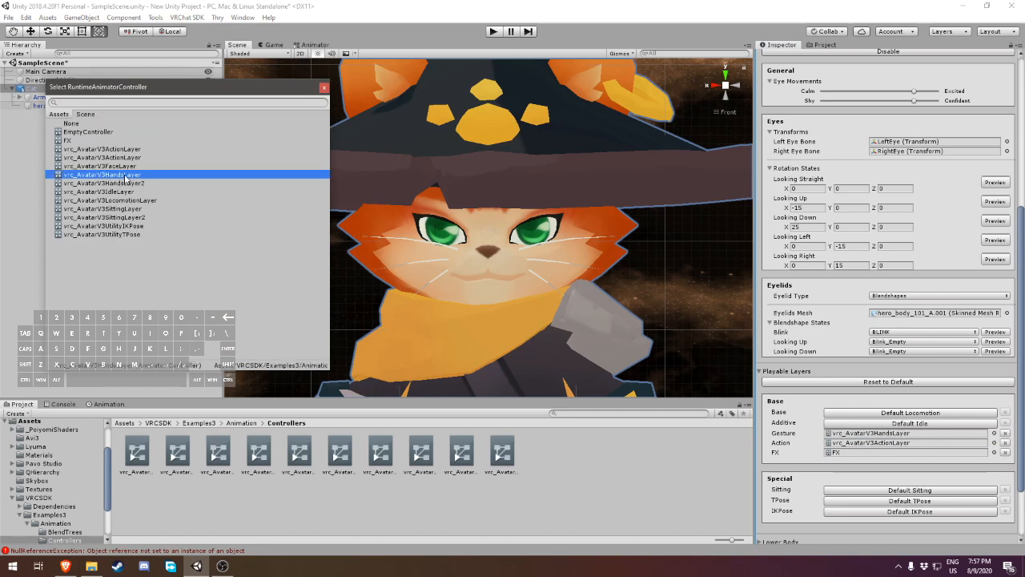
pyautogui.click(325, 86)
pyautogui.click(923, 435)
pyautogui.moveTo(216, 452); pyautogui.dragTo(44, 439)
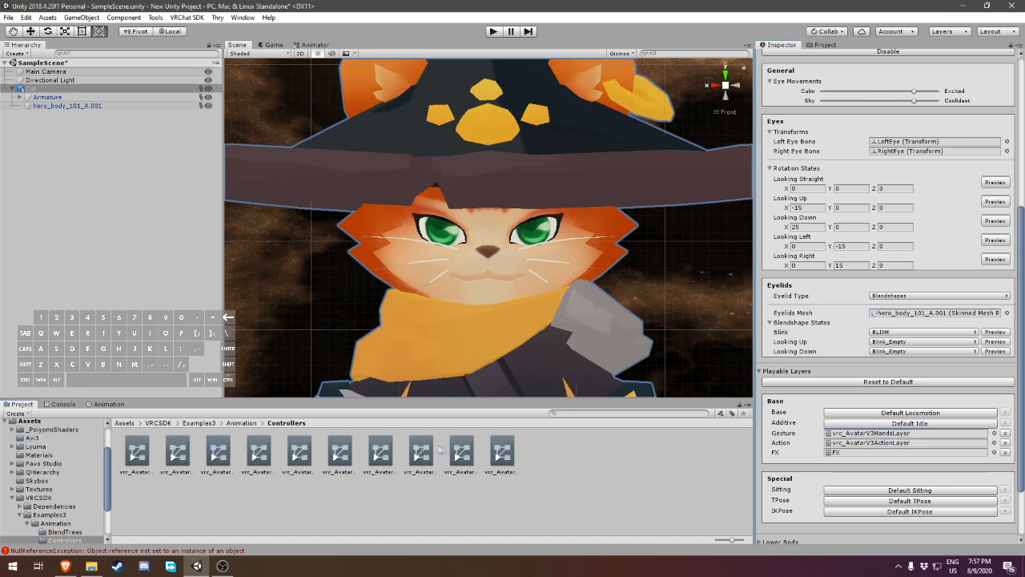
pyautogui.click(32, 437)
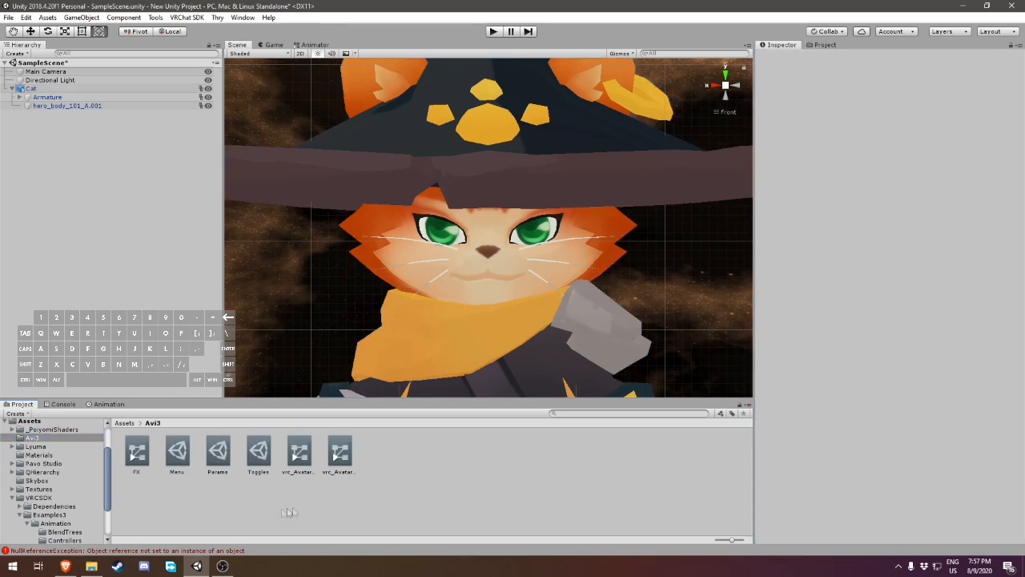
# - Try naming the first copied controller Hands and open the other copy to check which layer it contains
pyautogui.click(303, 472)
pyautogui.click(298, 472)
pyautogui.write('Hands')
pyautogui.press('Return')
pyautogui.doubleClick(340, 471)
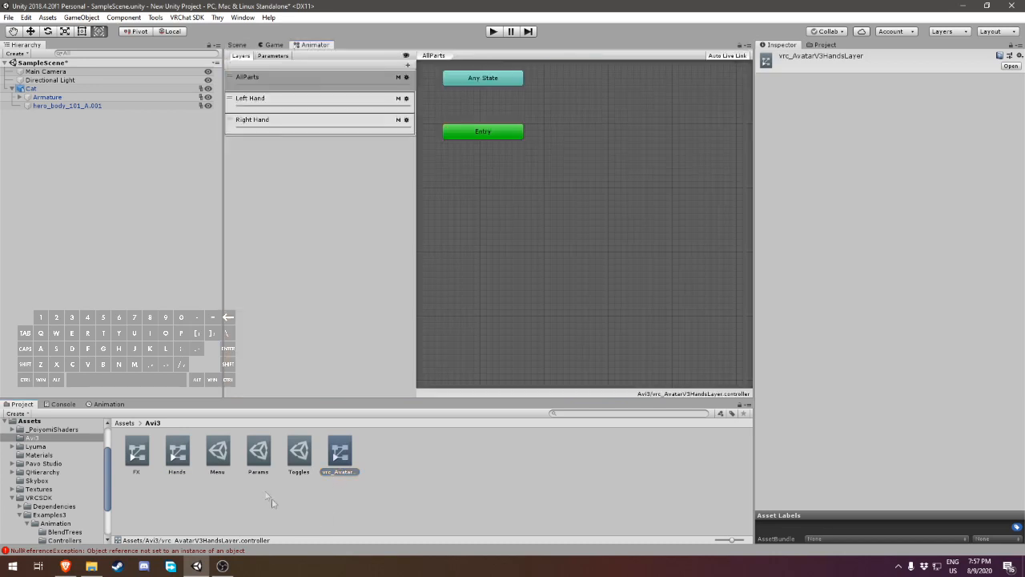
# - Rename the copied action-layer controller as Action and the copied hands-layer controller as Gestures
pyautogui.doubleClick(177, 472)
pyautogui.click(177, 473)
pyautogui.write('Action')
pyautogui.press('Return')
pyautogui.click(339, 471)
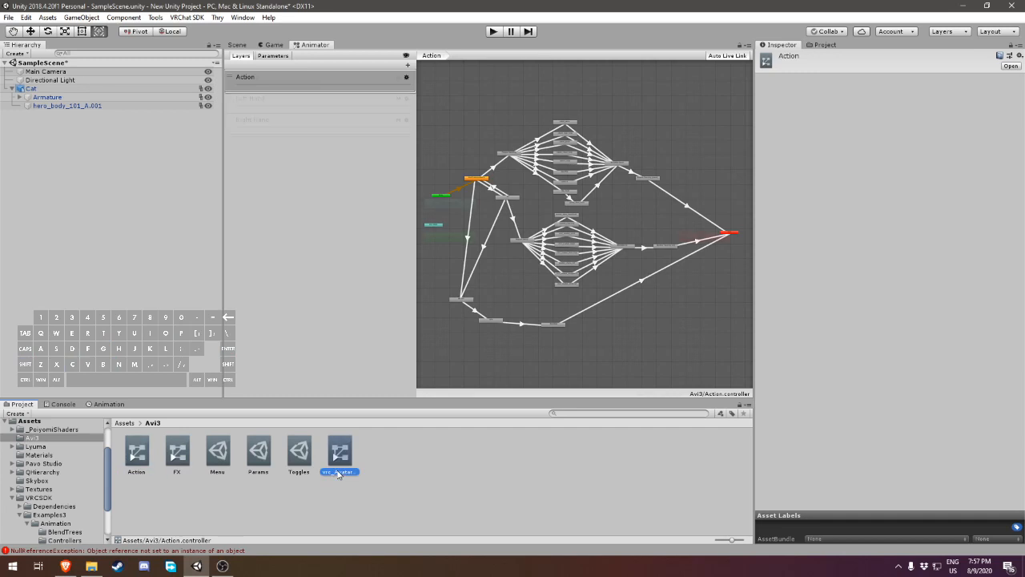
pyautogui.click(340, 472)
pyautogui.write('Gestures')
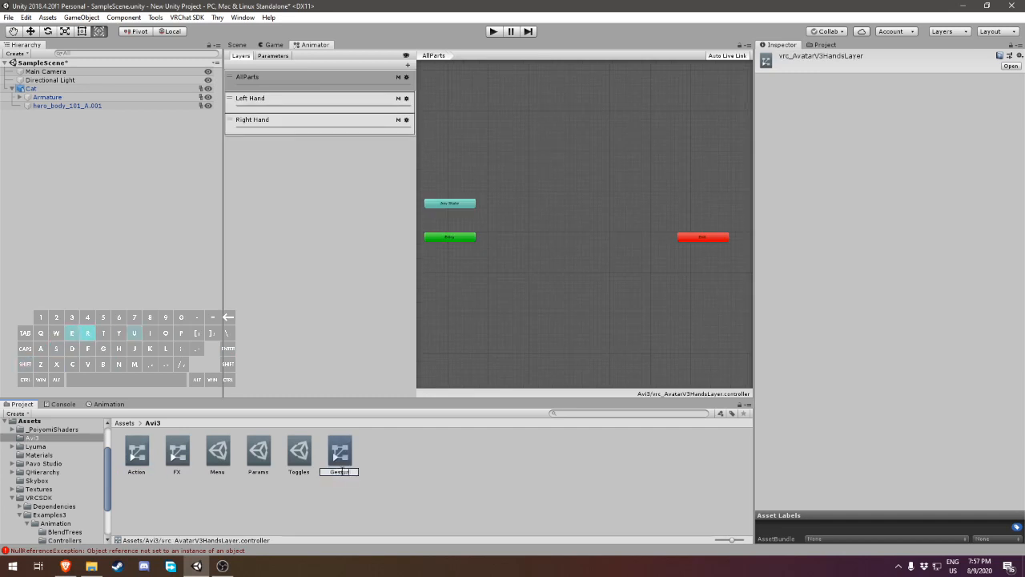
pyautogui.press('Return')
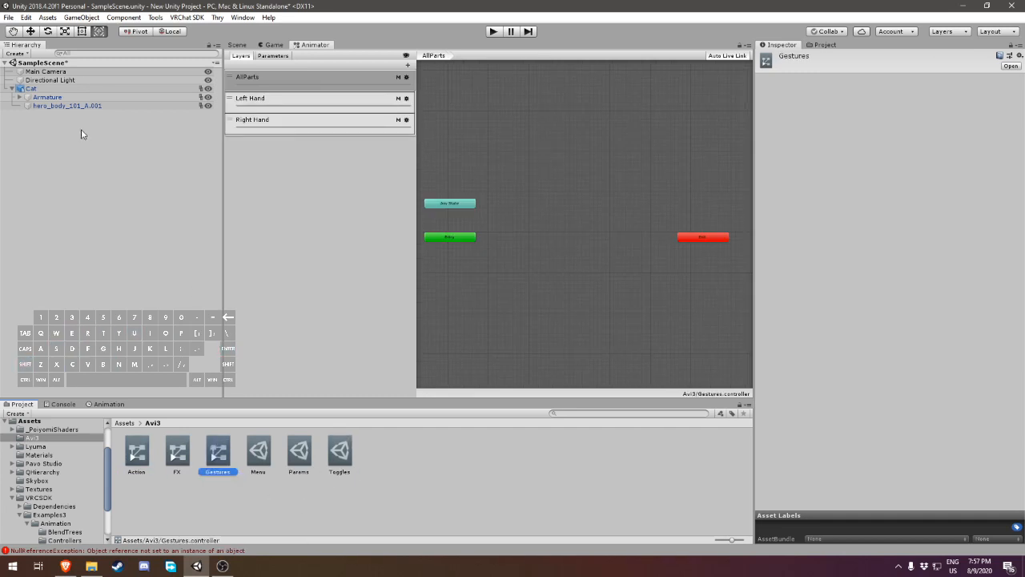
# - Assign the Gestures controller to the Cat's Gesture layer and the Action controller to its Action layer
pyautogui.click(53, 96)
pyautogui.click(51, 88)
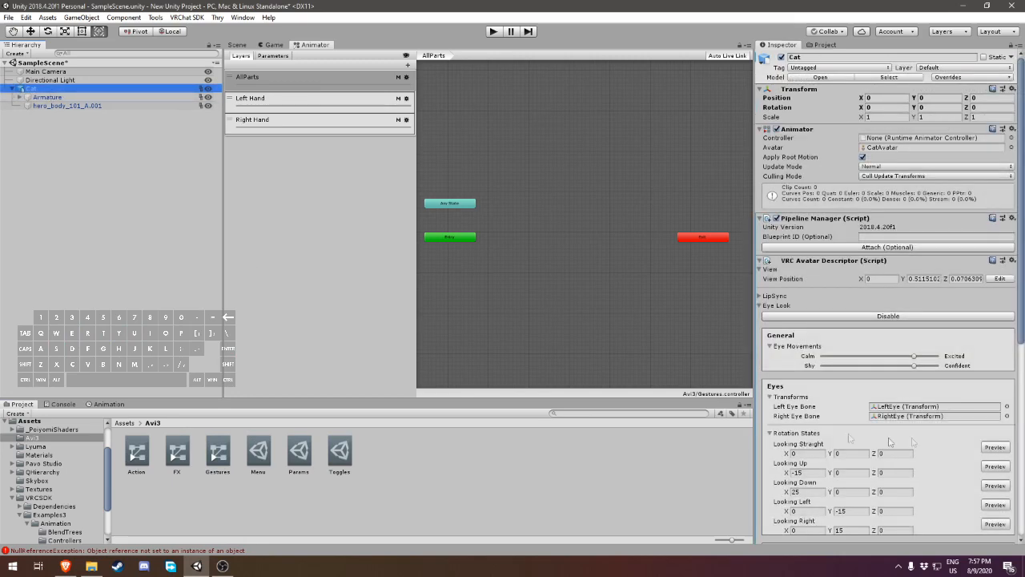
pyautogui.scroll(-10, 951, 439)
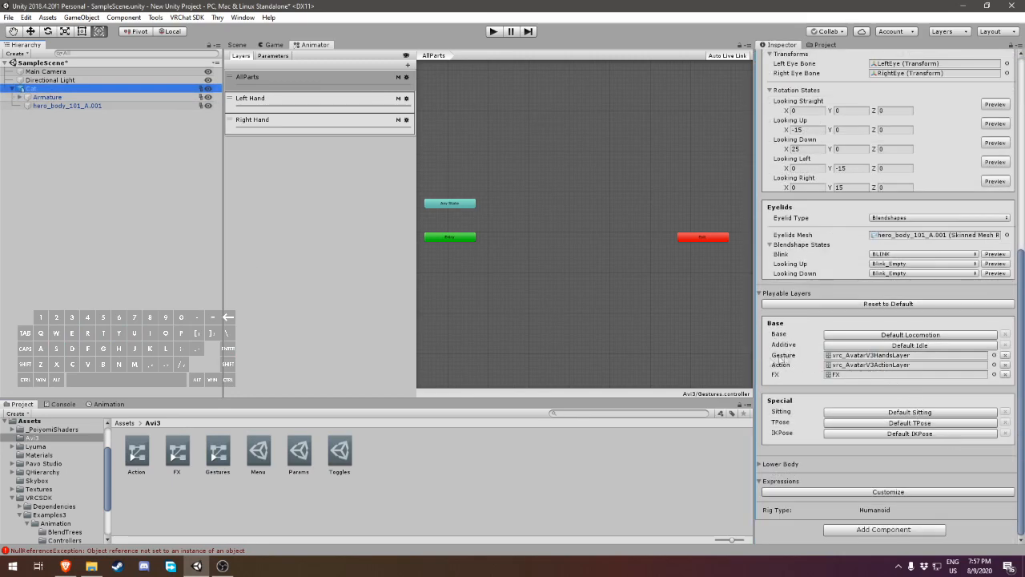
pyautogui.moveTo(218, 453); pyautogui.dragTo(849, 360)
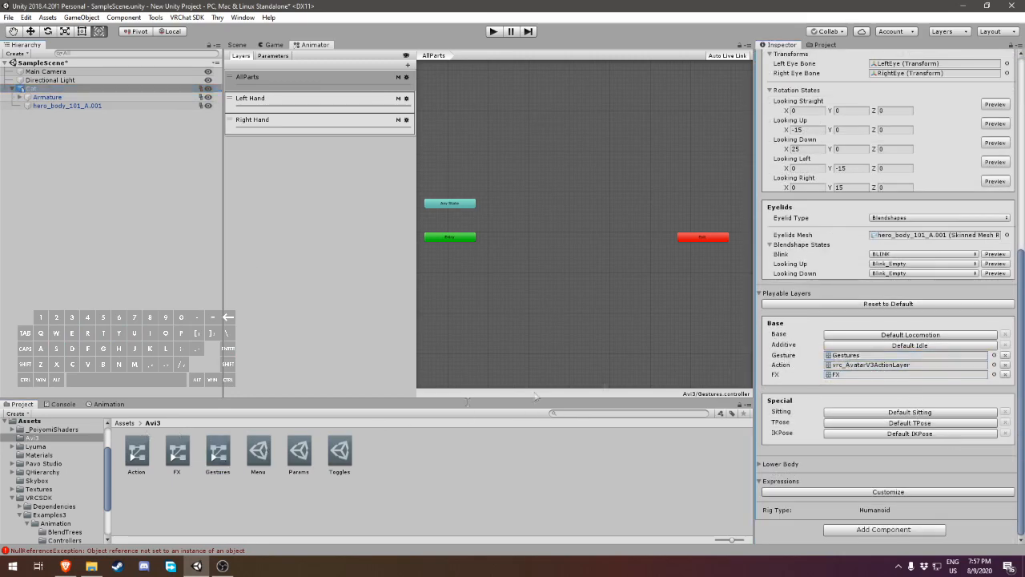
pyautogui.moveTo(136, 453); pyautogui.dragTo(846, 365)
# - Customize the avatar's expressions, assigning the Menu asset as the menu and the Params asset as the parameters
pyautogui.click(877, 494)
pyautogui.moveTo(258, 452); pyautogui.dragTo(867, 505)
pyautogui.moveTo(299, 452); pyautogui.dragTo(887, 517)
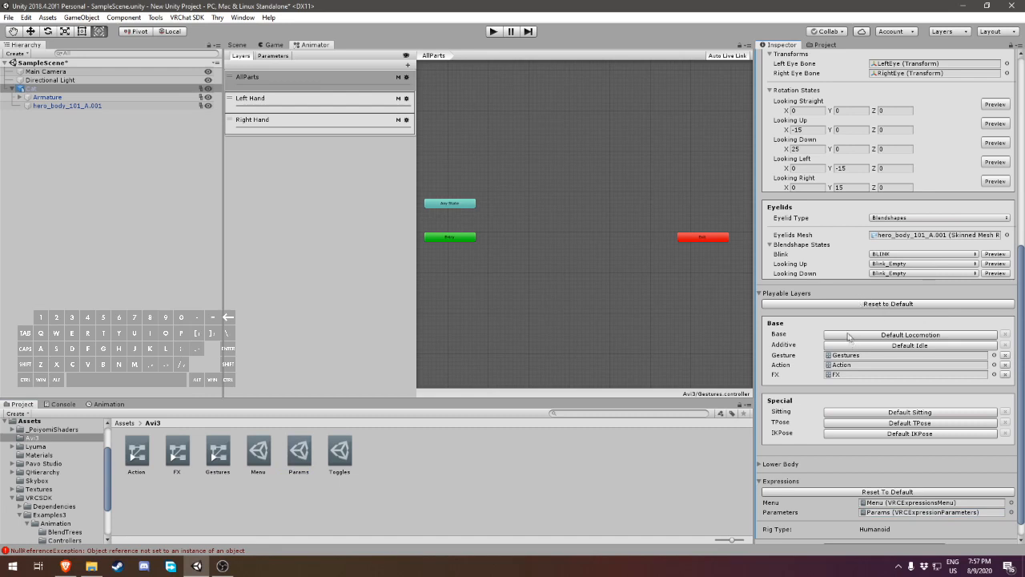
# - Clear the three default parameter names in the Params asset and set Parameters 2 and 3 to Int
pyautogui.click(888, 513)
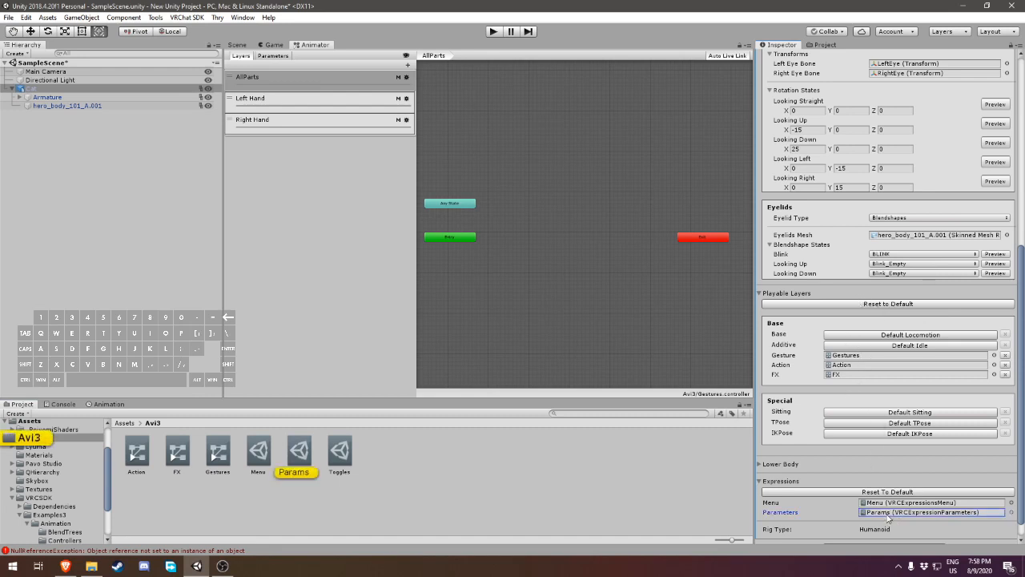
pyautogui.click(298, 455)
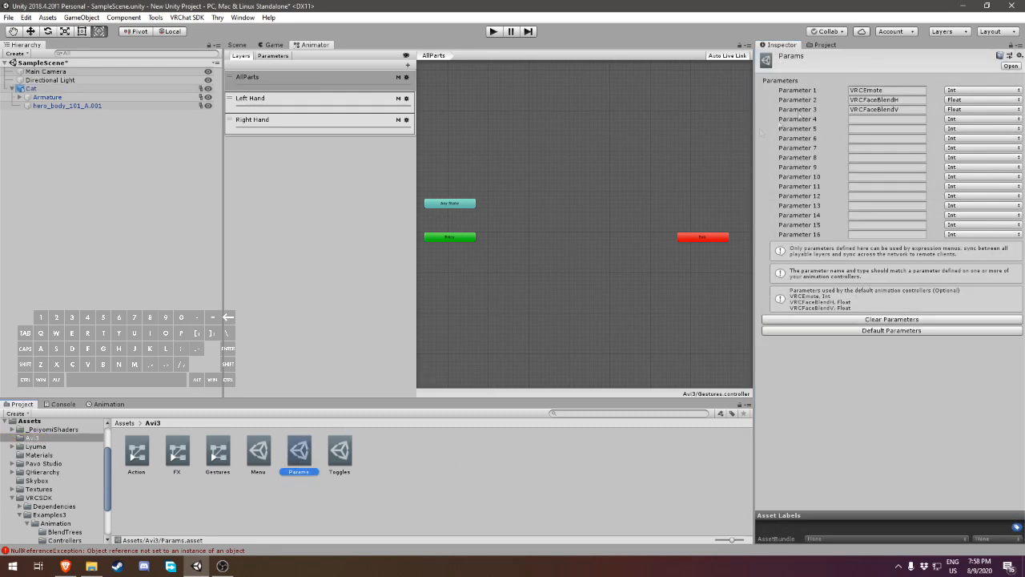
pyautogui.click(879, 89)
pyautogui.press('BackSpace')
pyautogui.click(881, 99)
pyautogui.press('BackSpace')
pyautogui.click(882, 109)
pyautogui.press('BackSpace')
pyautogui.click(958, 102)
pyautogui.click(959, 111)
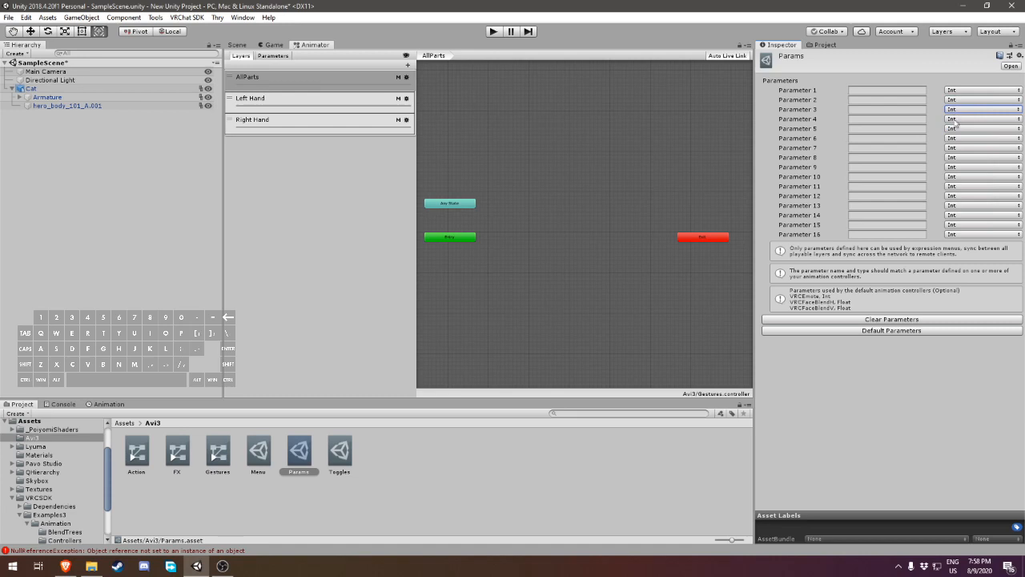
# - Name Parameters 1 to 3 KnifeToggle, EyesClosed and MaterialChange
pyautogui.click(887, 97)
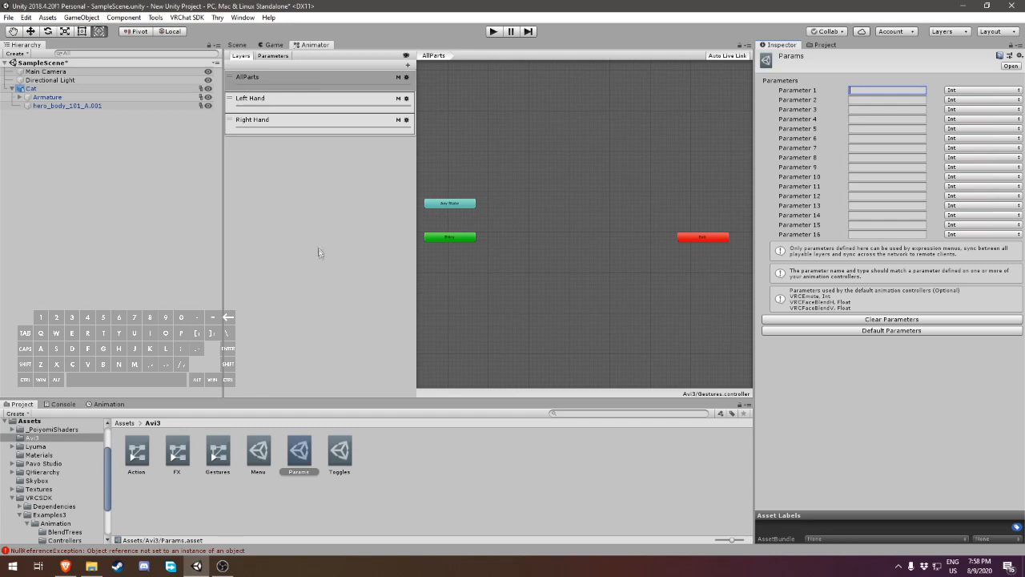
pyautogui.click(237, 45)
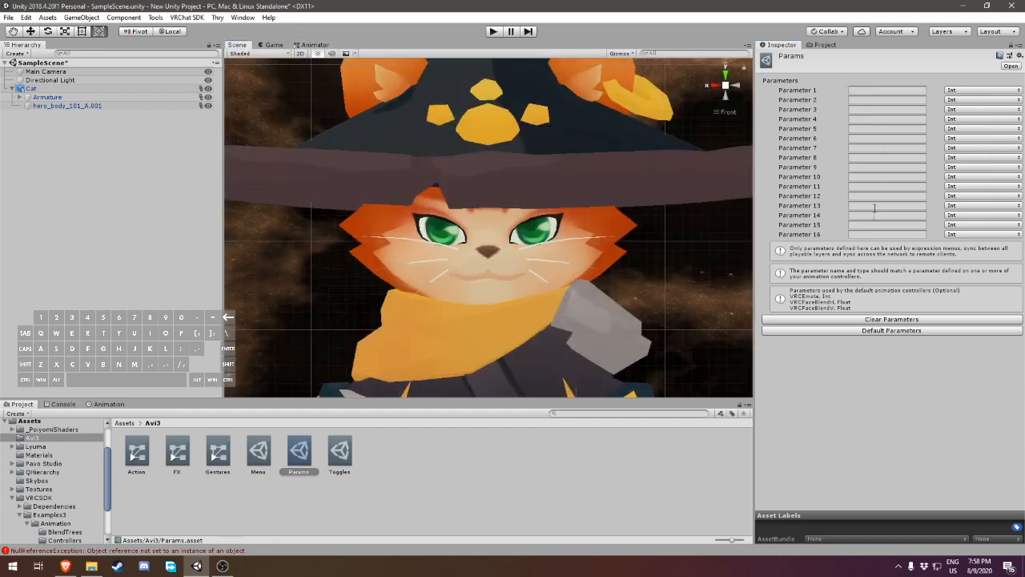
pyautogui.click(881, 89)
pyautogui.write('KnifeToggle')
pyautogui.press('Tab')
pyautogui.write('EyesClosed')
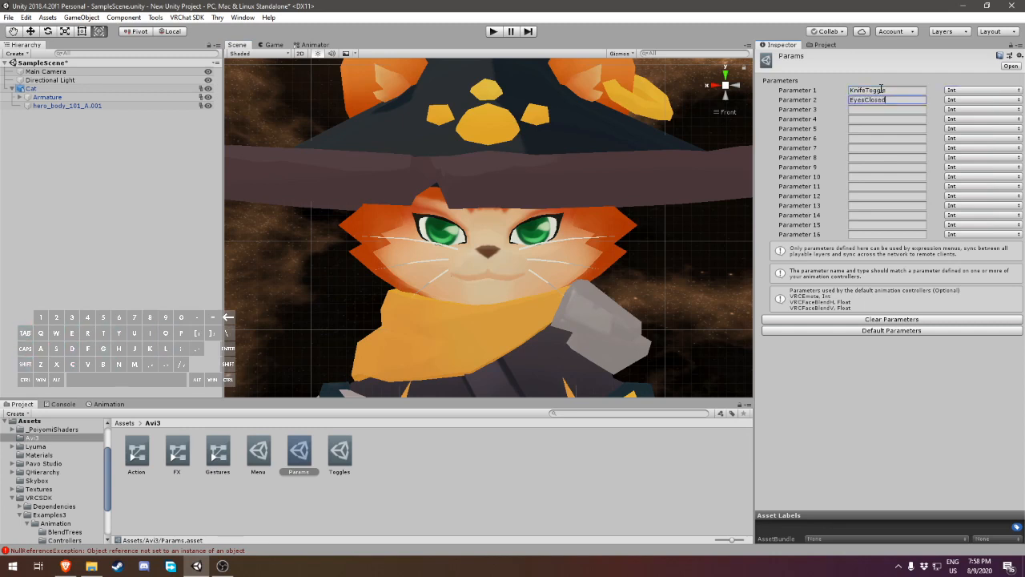
pyautogui.press('Tab')
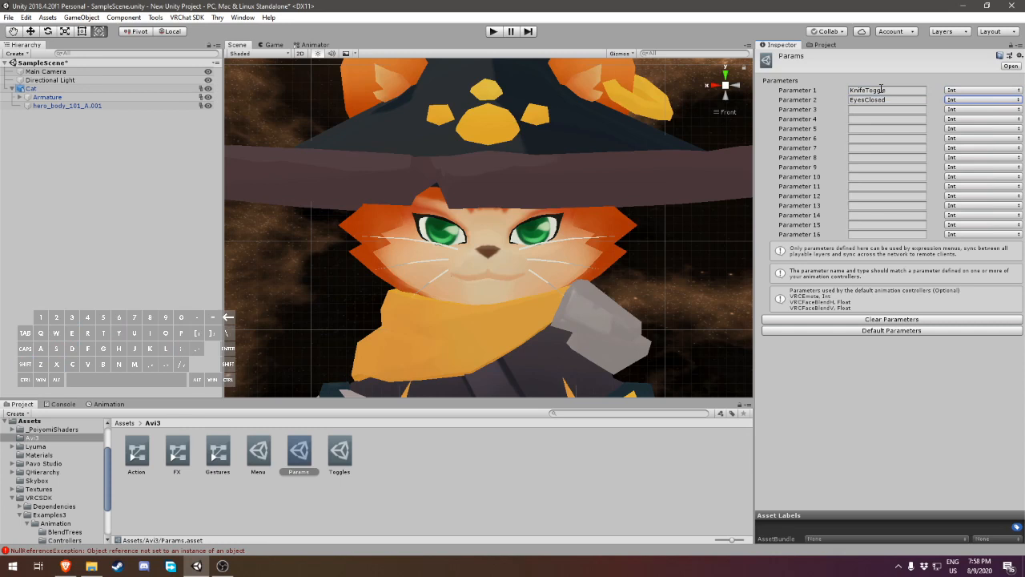
pyautogui.write('MaterialCh')
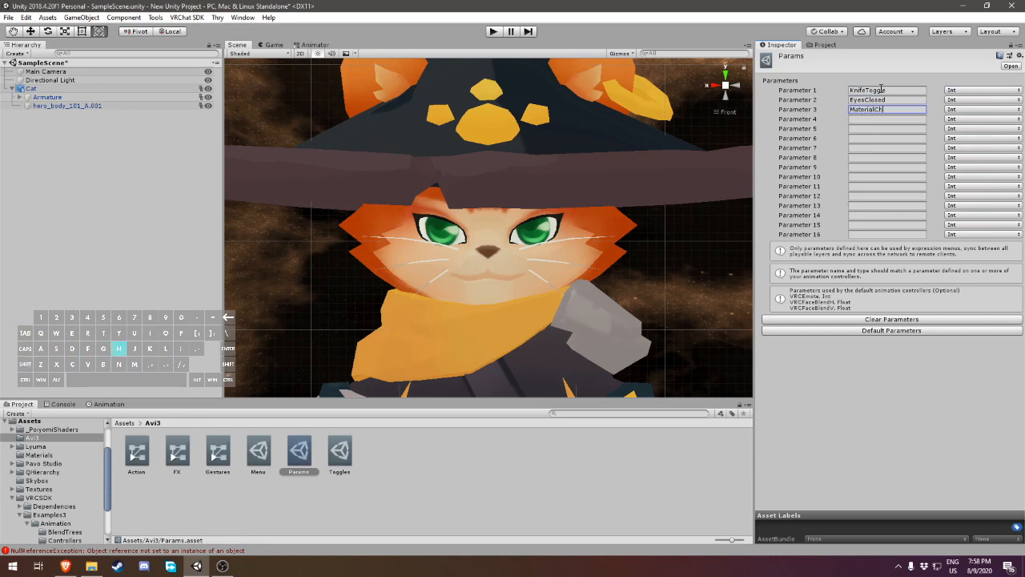
pyautogui.write('agnnge')
pyautogui.press('Tab')
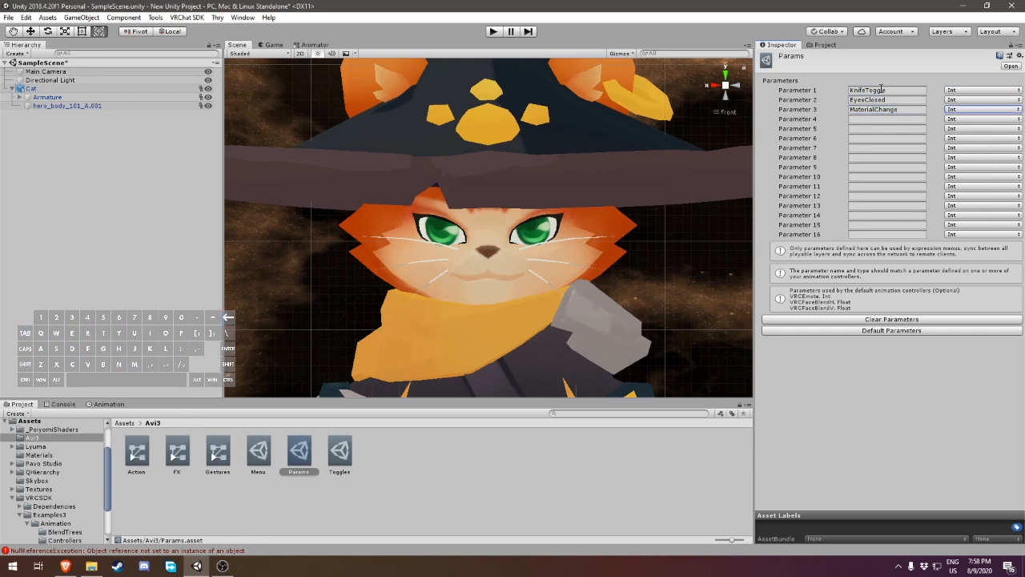
# - Name Parameters 4 to 6 Faces1, Faces2 and EyesClosedFloat
pyautogui.write('Faces1')
pyautogui.press('Tab')
pyautogui.write('Faces1')
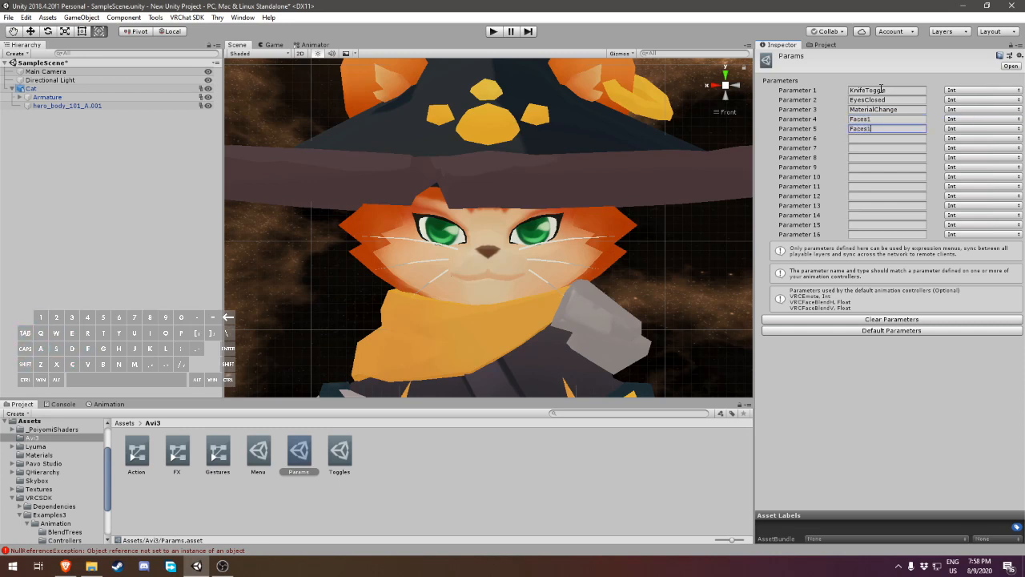
pyautogui.press('Tab')
pyautogui.write('EyesClosedFloat')
pyautogui.press('Tab')
pyautogui.press('Tab')
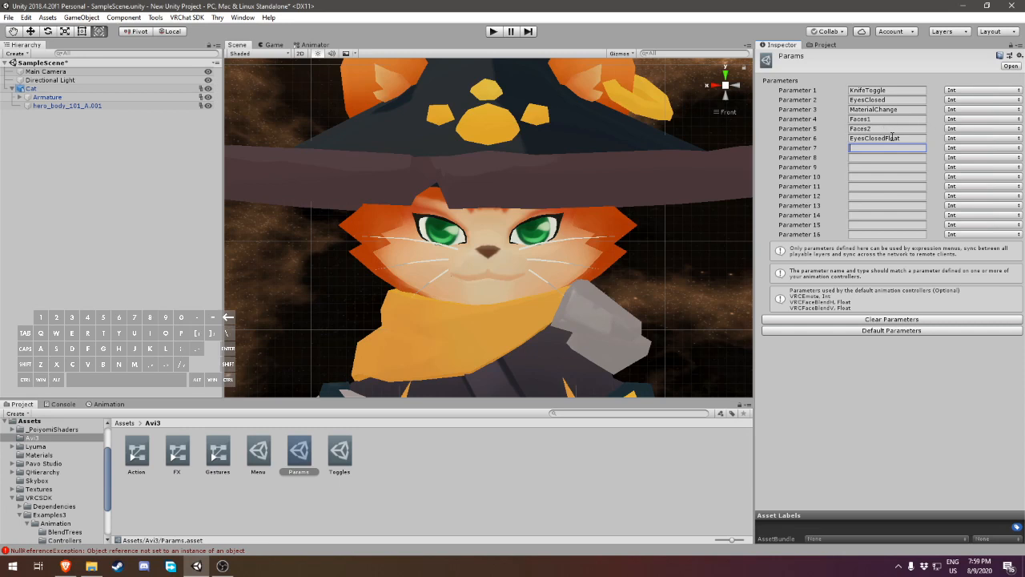
# - Set the type of Faces1, Faces2 and EyesClosedFloat to Float
pyautogui.click(959, 120)
pyautogui.click(964, 137)
pyautogui.click(965, 128)
pyautogui.click(973, 146)
pyautogui.click(974, 139)
pyautogui.click(972, 157)
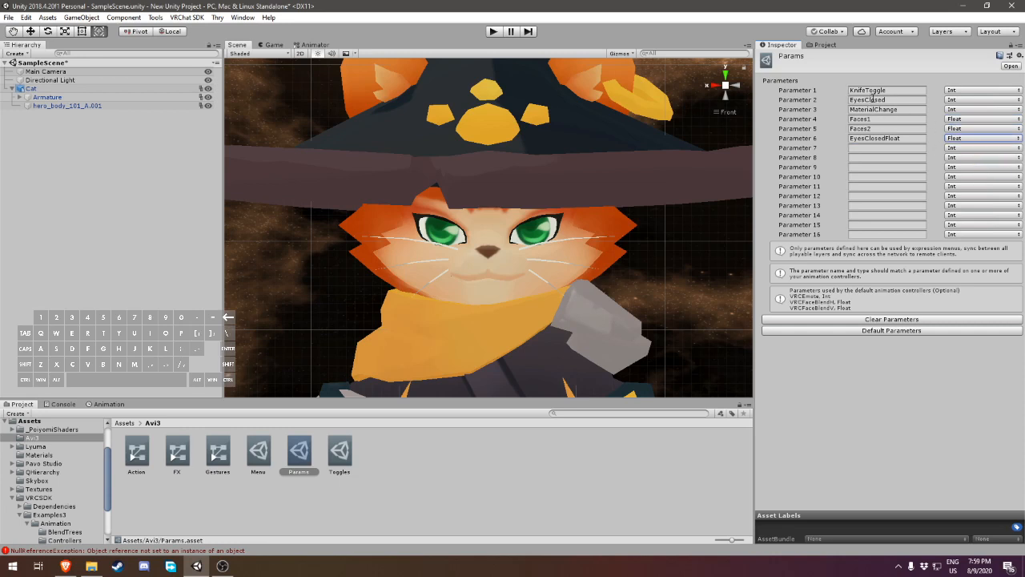
# - Name Parameter 7 MaterialChangeFloat and set its type to Float
pyautogui.click(903, 110)
pyautogui.click(896, 150)
pyautogui.write('Material')
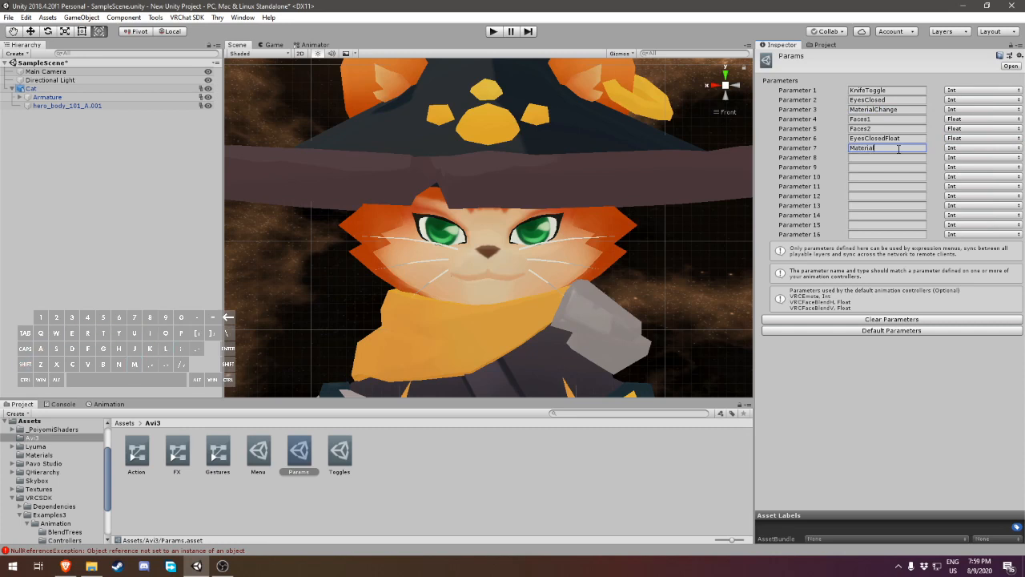
pyautogui.write('ChangeFloat')
pyautogui.press('Return')
pyautogui.click(982, 148)
pyautogui.click(979, 161)
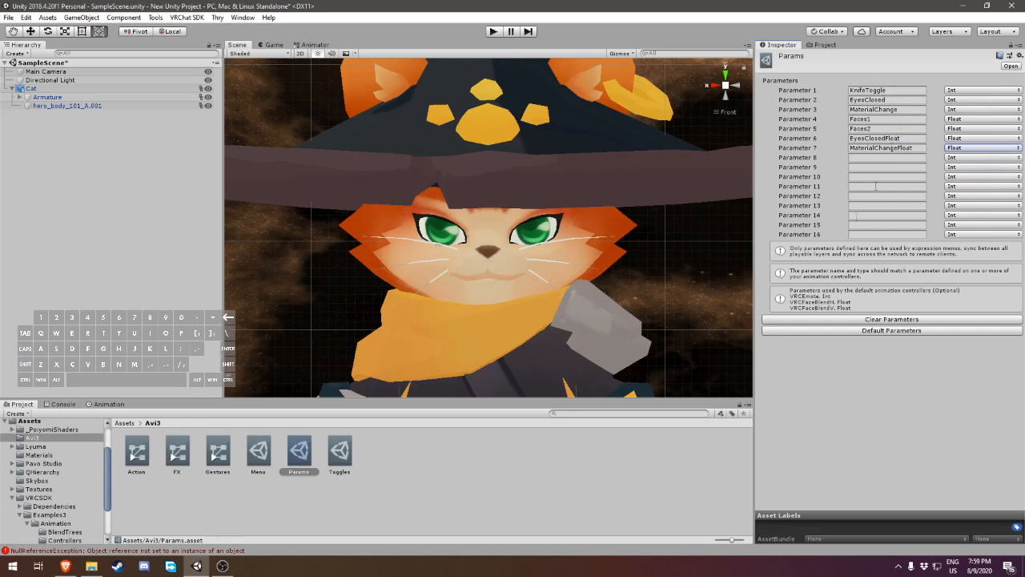
# - Open the FX controller's parameters and add an Int parameter named KnifeToggle, copying the name from the Params asset
pyautogui.doubleClick(183, 454)
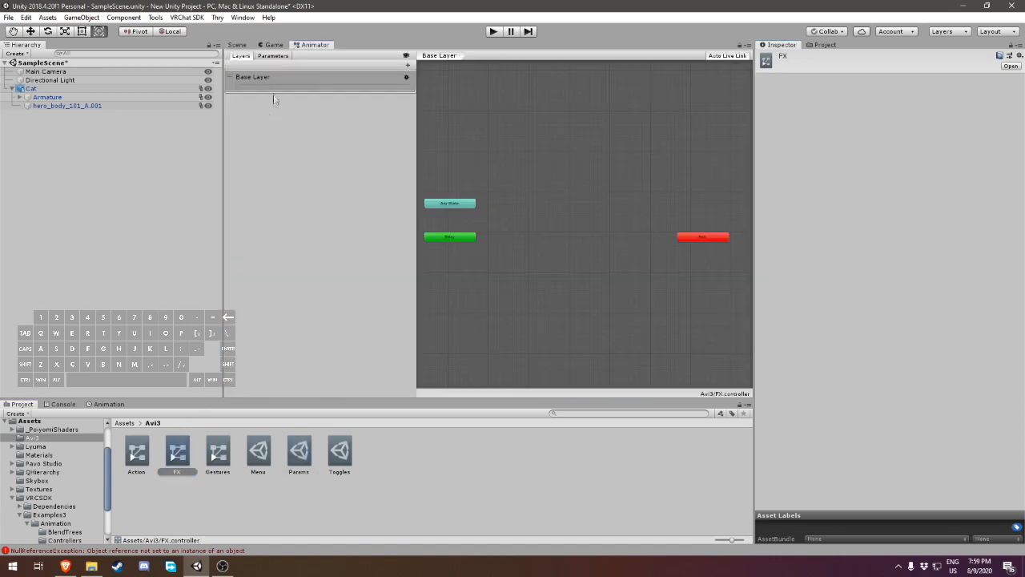
pyautogui.click(273, 56)
pyautogui.click(317, 455)
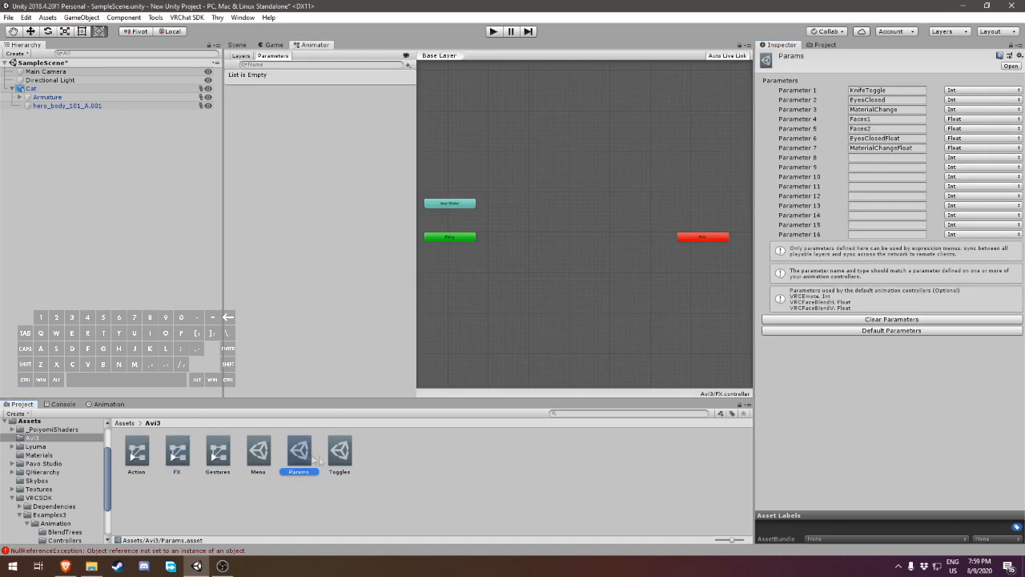
pyautogui.click(879, 90)
pyautogui.hotkey('ctrl', 'c')
pyautogui.click(408, 65)
pyautogui.click(423, 90)
pyautogui.hotkey('ctrl', 'v')
# - Add Int parameters EyesClosed and MaterialChange to the FX controller, copying their names from the Params asset
pyautogui.click(862, 99)
pyautogui.hotkey('ctrl', 'c')
pyautogui.click(407, 65)
pyautogui.click(424, 90)
pyautogui.hotkey('ctrl', 'v')
pyautogui.click(878, 109)
pyautogui.hotkey('ctrl', 'c')
pyautogui.click(408, 65)
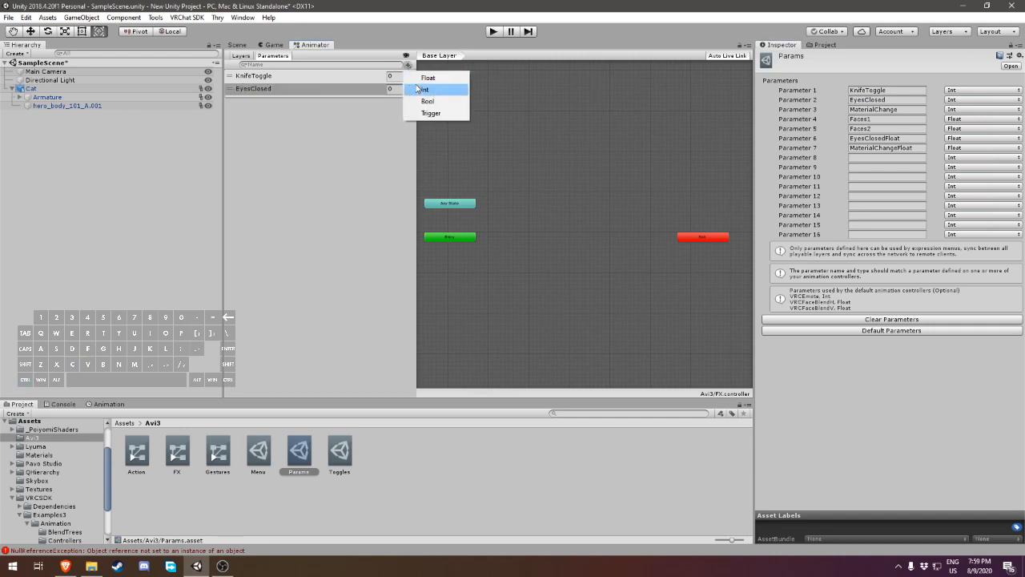
pyautogui.click(426, 88)
pyautogui.hotkey('ctrl', 'v')
# - Add a Float parameter named Faces1 to the FX controller, copying the name from the Params asset
pyautogui.click(862, 118)
pyautogui.hotkey('ctrl', 'c')
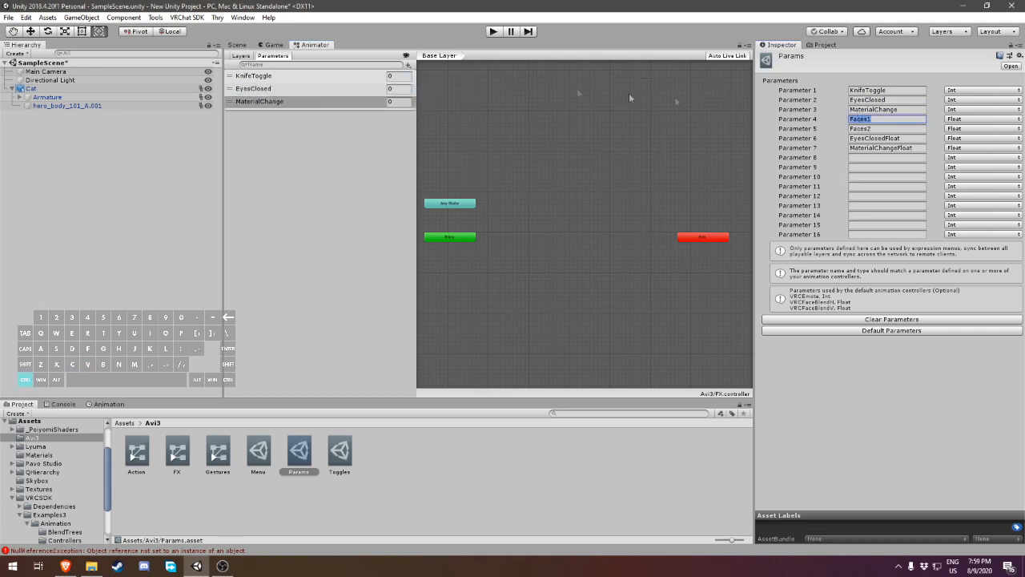
pyautogui.click(408, 65)
pyautogui.click(427, 76)
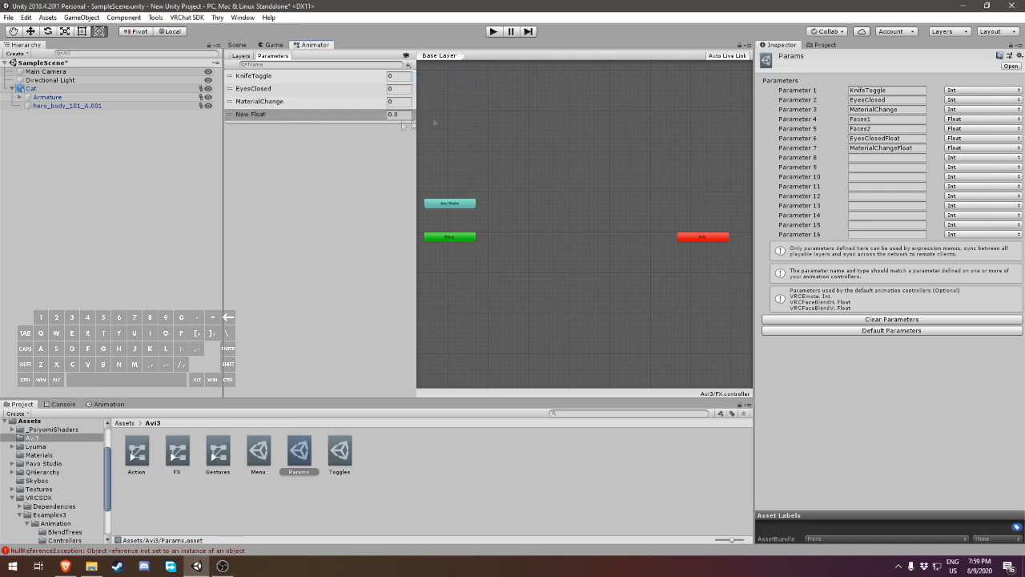
pyautogui.click(278, 117)
pyautogui.hotkey('ctrl', 'v')
pyautogui.doubleClick(263, 115)
pyautogui.hotkey('ctrl', 'a')
pyautogui.hotkey('ctrl', 'v')
# - Add a Float parameter to the FX controller with the name Faces2 copied from the Params asset
pyautogui.click(854, 157)
pyautogui.click(865, 128)
pyautogui.hotkey('ctrl', 'c')
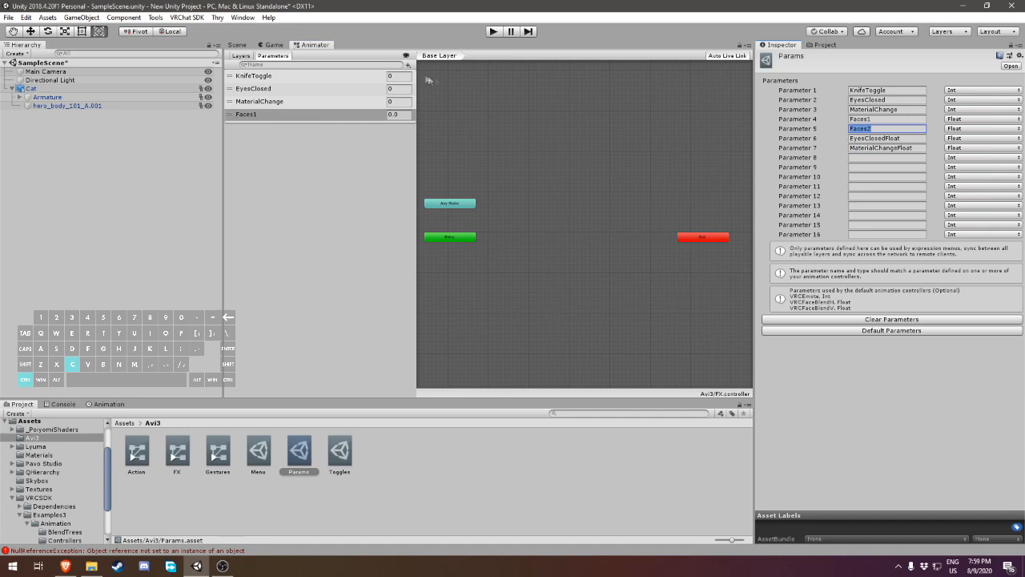
pyautogui.click(407, 65)
pyautogui.click(427, 77)
pyautogui.hotkey('ctrl', 'v')
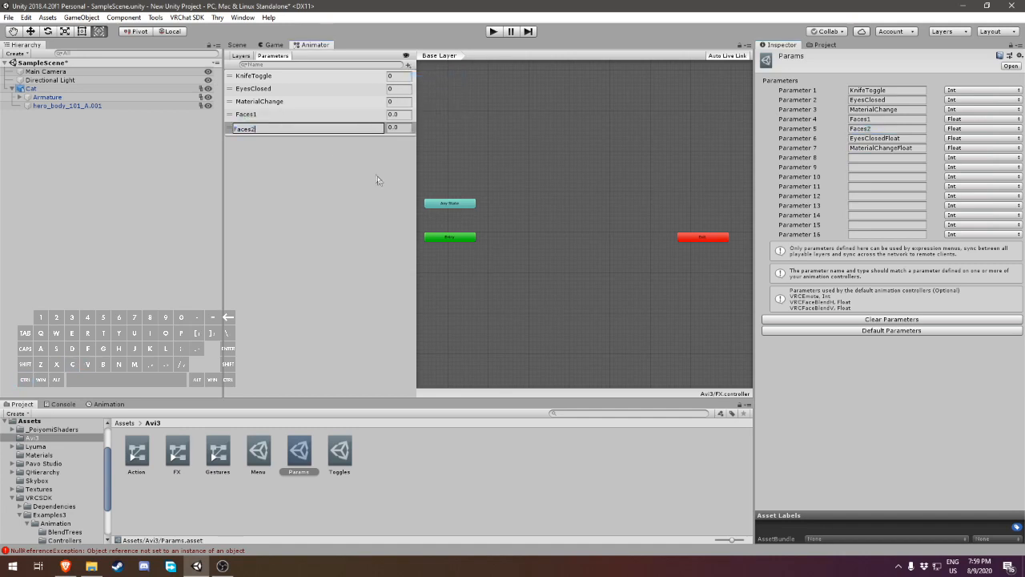
# - Add Float parameters EyesClosedFloat and MaterialChangeFloat to the FX controller, copying their names from the Params asset
pyautogui.click(873, 138)
pyautogui.hotkey('ctrl', 'c')
pyautogui.click(407, 64)
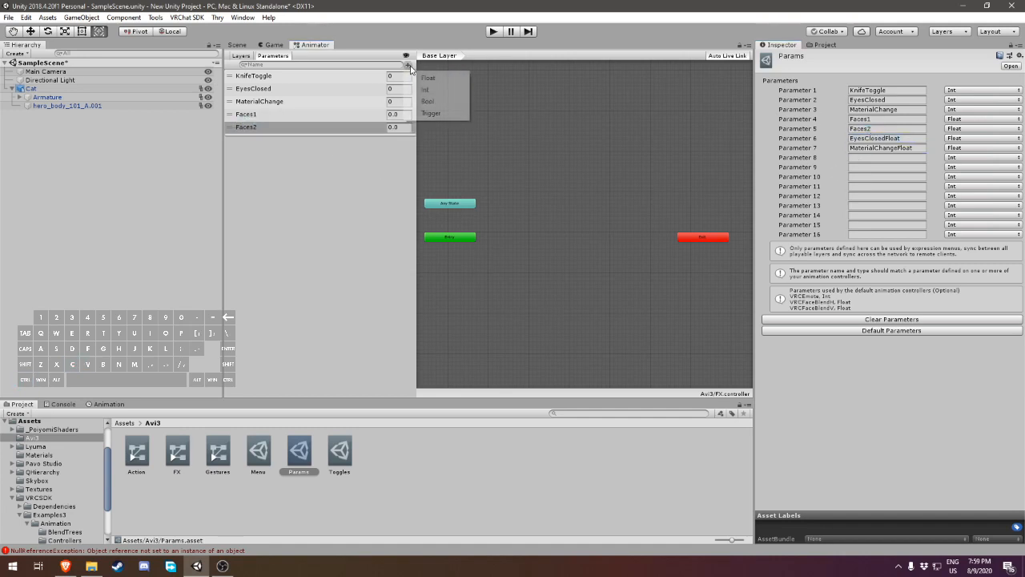
pyautogui.click(427, 77)
pyautogui.hotkey('ctrl', 'v')
pyautogui.click(881, 148)
pyautogui.hotkey('ctrl', 'c')
pyautogui.click(408, 65)
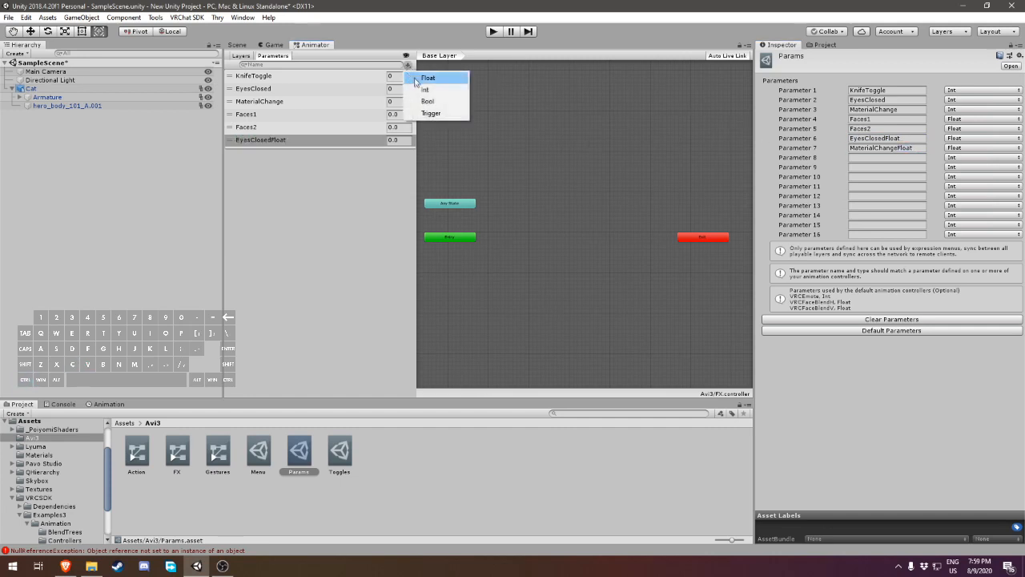
pyautogui.click(427, 78)
pyautogui.hotkey('ctrl', 'v')
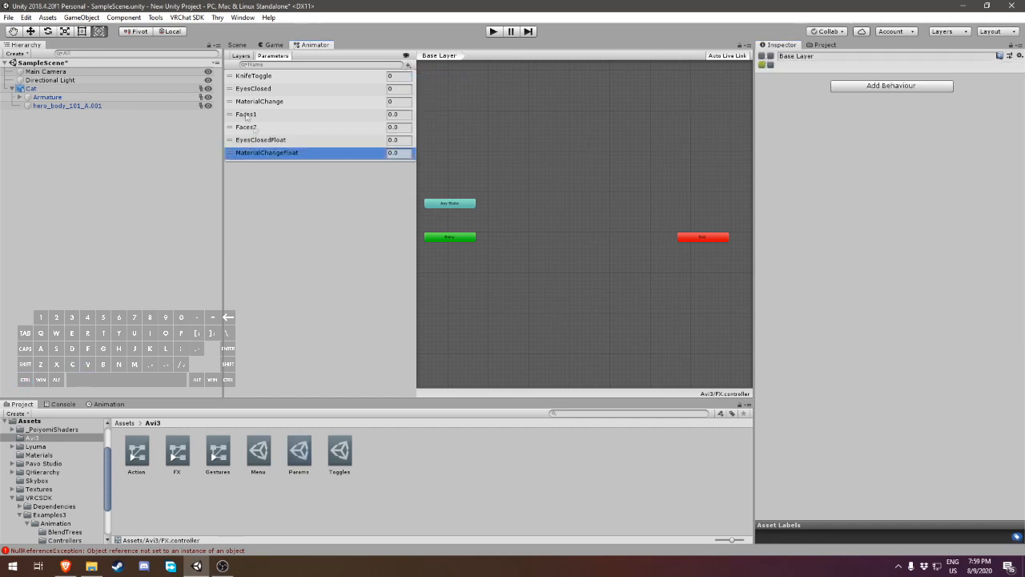
# - Add two Float parameters named GestureLeftWeight and GestureRightWeight to the FX controller
pyautogui.click(407, 65)
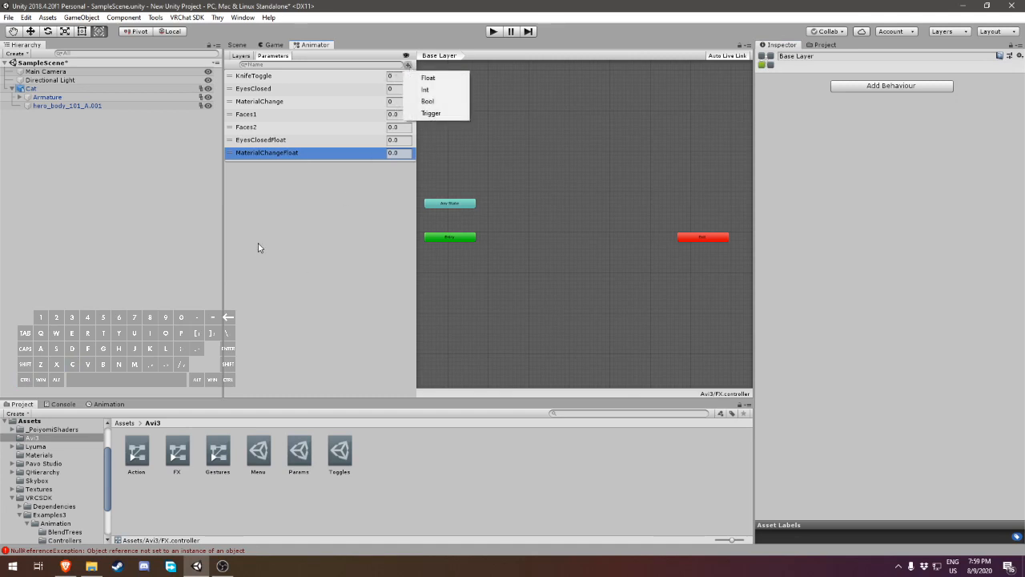
pyautogui.click(430, 79)
pyautogui.write('Ge')
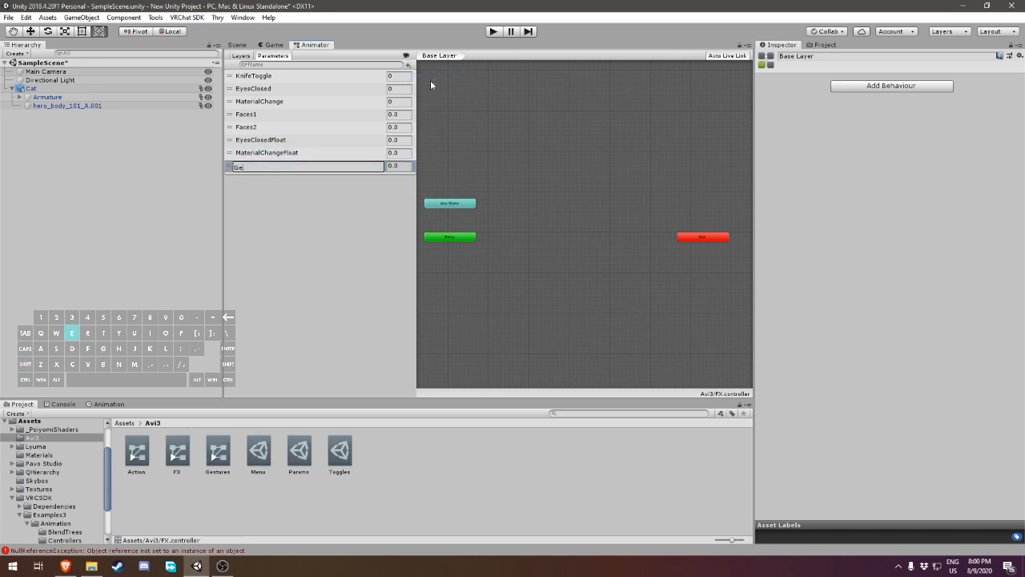
pyautogui.write('stureLeftWeight')
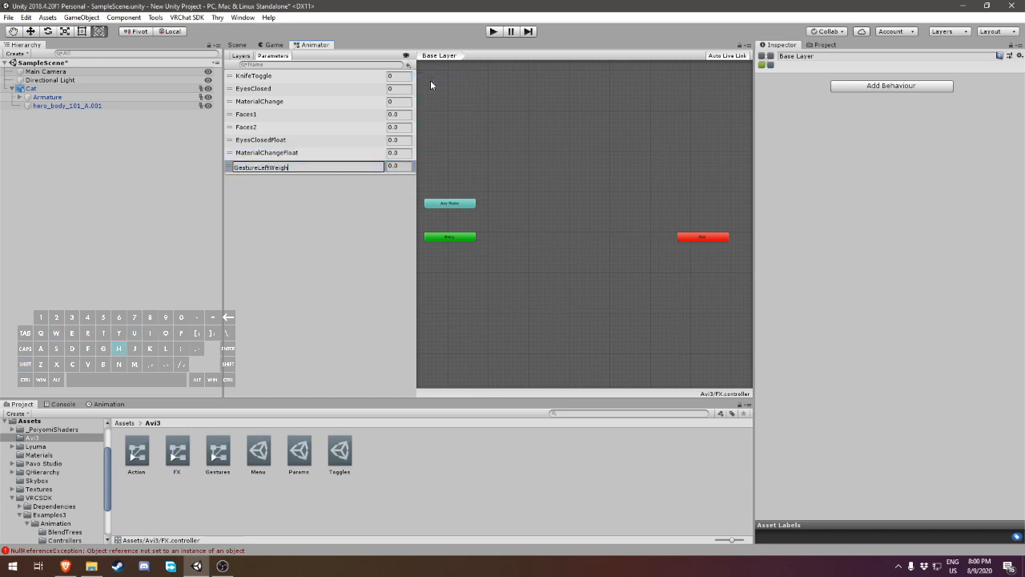
pyautogui.press('Return')
pyautogui.click(409, 67)
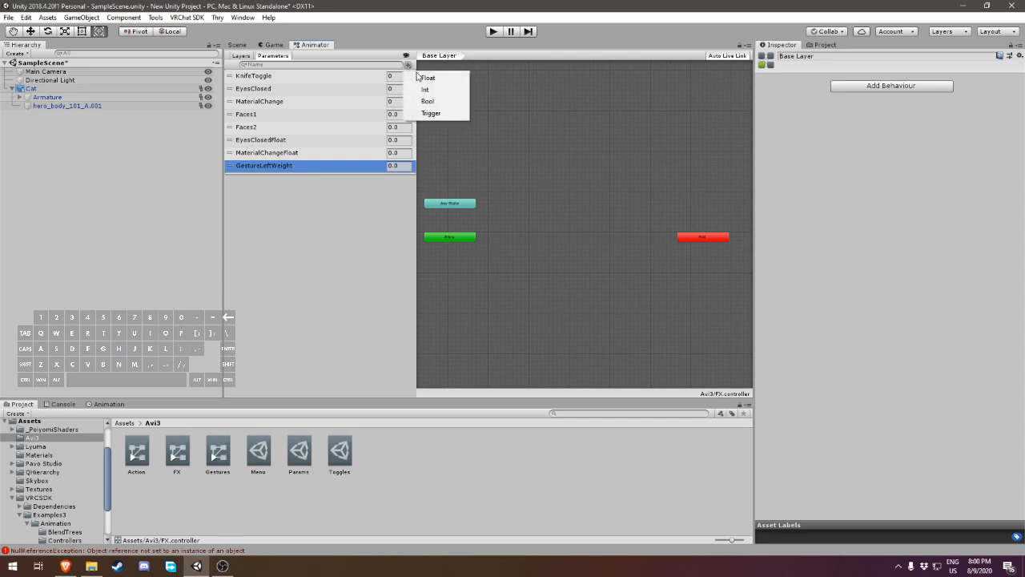
pyautogui.click(421, 77)
pyautogui.write('Gesture')
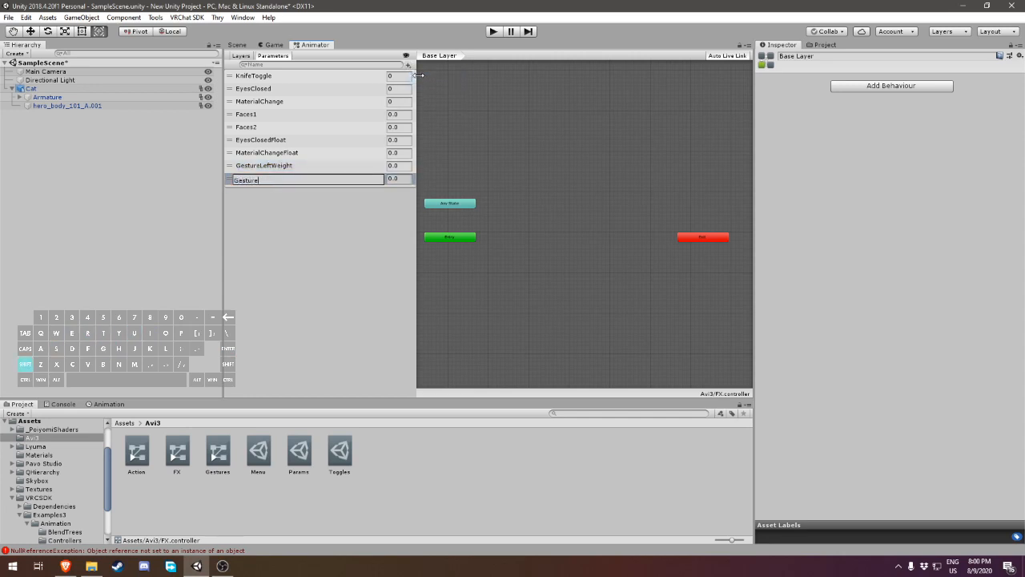
pyautogui.write('RightWeight')
pyautogui.press('Return')
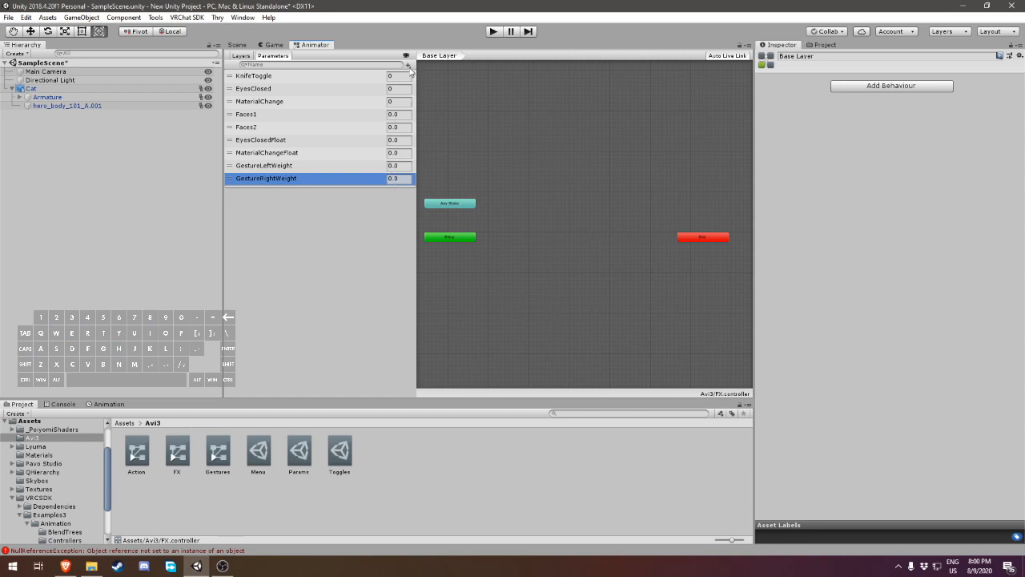
# - Add two Int parameters named GestureLeft and GestureRight to the FX controller
pyautogui.click(409, 65)
pyautogui.click(423, 89)
pyautogui.write('GestureLeft')
pyautogui.press('Return')
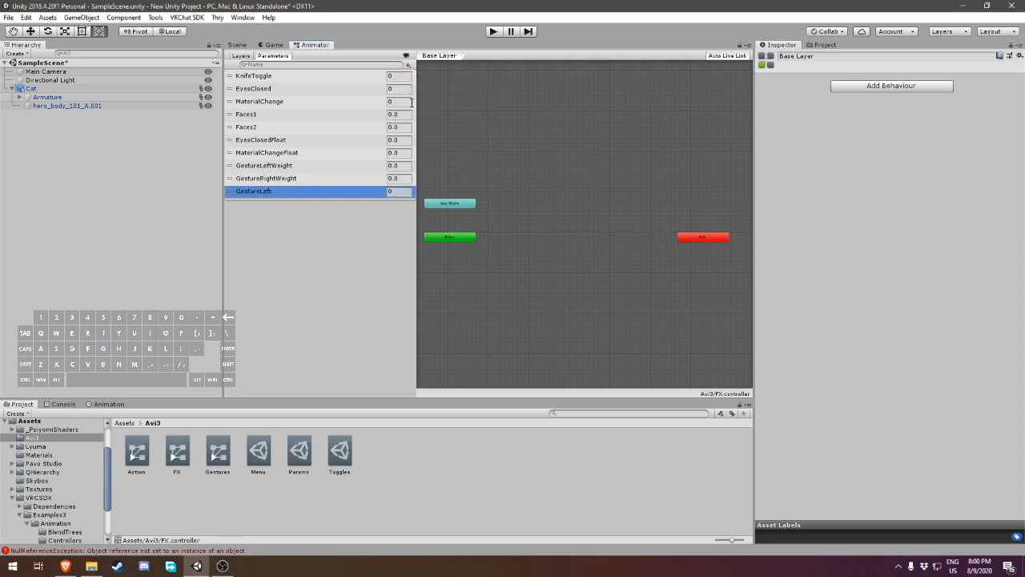
pyautogui.click(408, 64)
pyautogui.click(421, 90)
pyautogui.write('GestureRight')
pyautogui.press('Return')
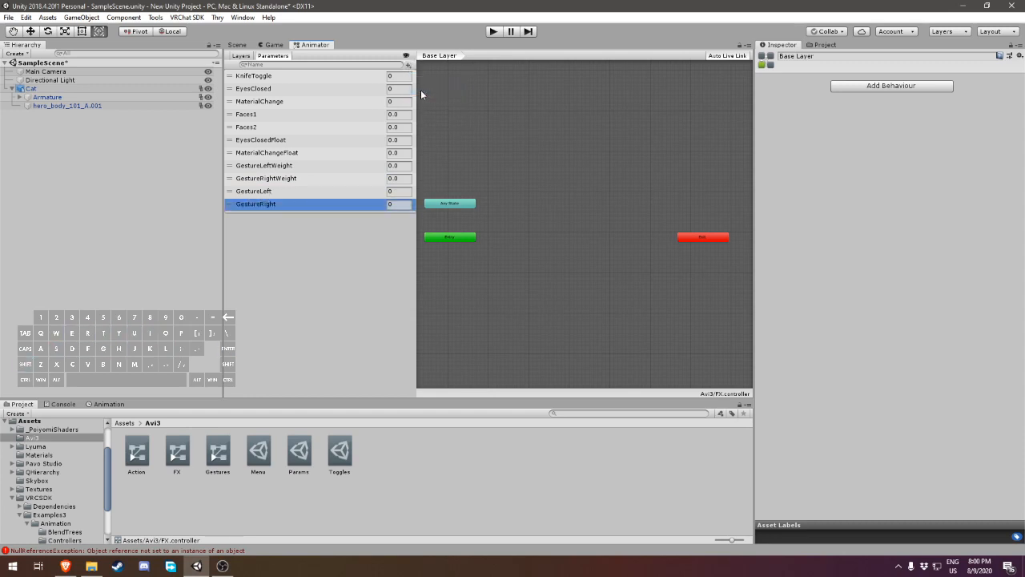
pyautogui.click(283, 168)
pyautogui.keyDown('shift'); pyautogui.click(292, 204); pyautogui.keyUp('shift')
pyautogui.click(292, 180)
pyautogui.click(292, 166)
pyautogui.click(297, 192)
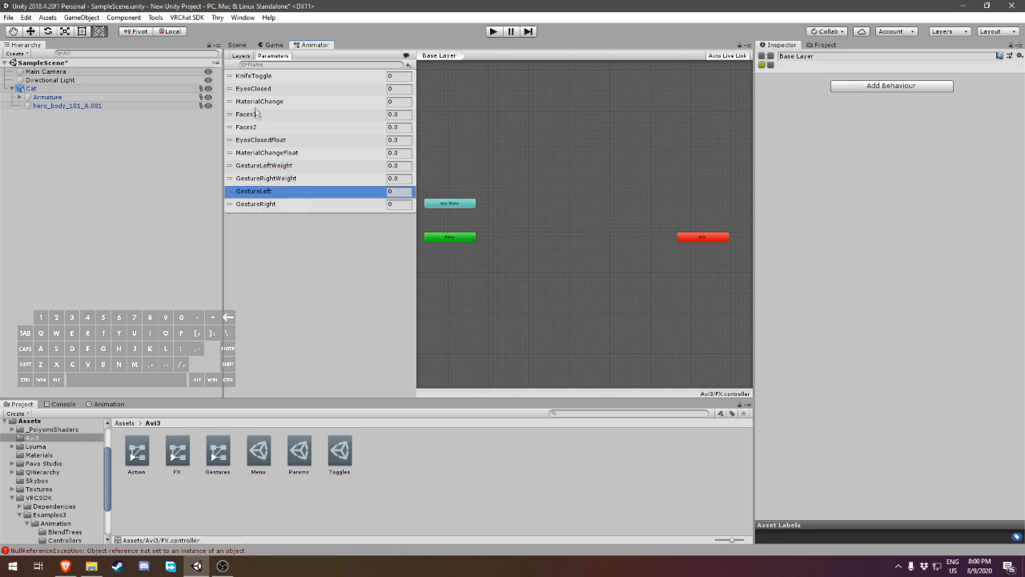
pyautogui.click(260, 77)
pyautogui.click(241, 57)
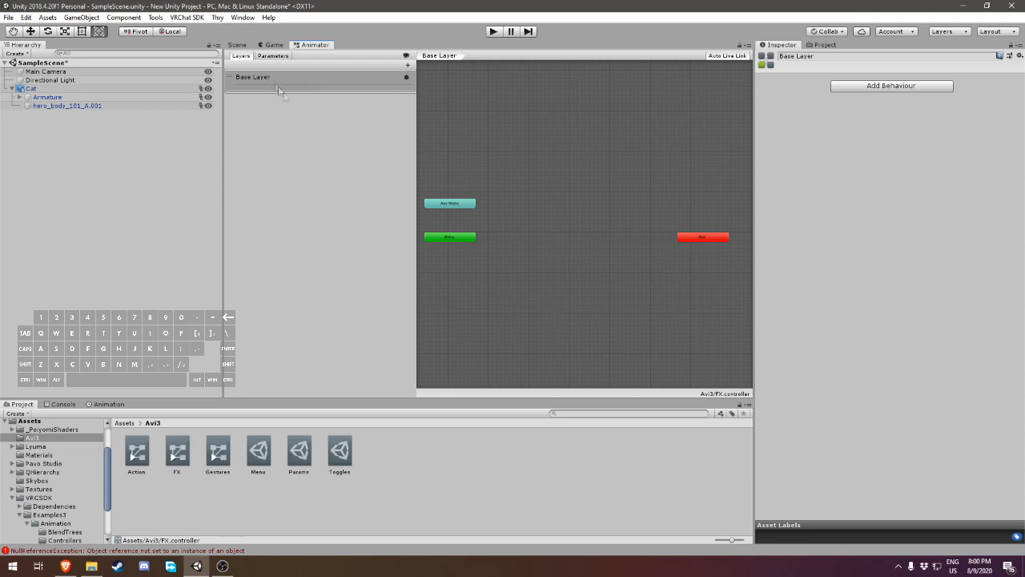
pyautogui.click(272, 57)
# - Add two layers named Knives and EyesClosed to the FX controller
pyautogui.click(241, 56)
pyautogui.click(408, 65)
pyautogui.write('Knives')
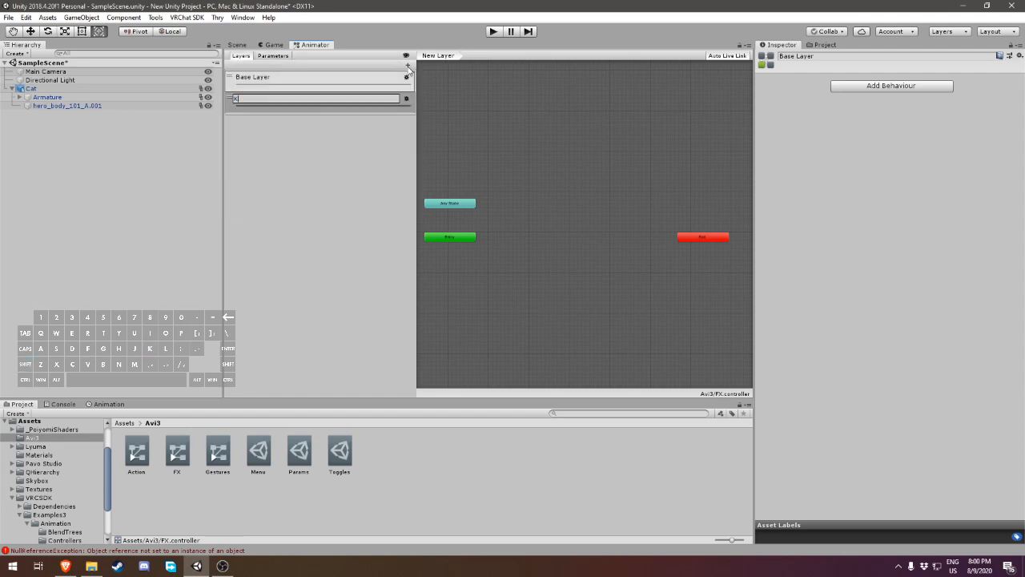
pyautogui.press('Return')
pyautogui.click(408, 65)
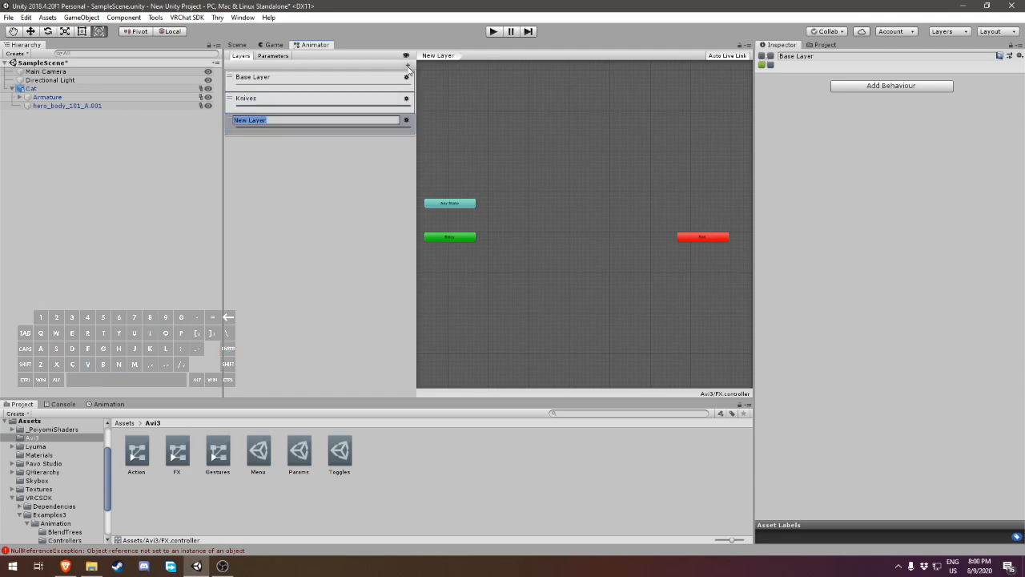
pyautogui.write('EyesClosed')
pyautogui.press('Return')
# - Add two more layers named MaterialChange and Expressions to the FX controller
pyautogui.click(408, 65)
pyautogui.write('MaterialC')
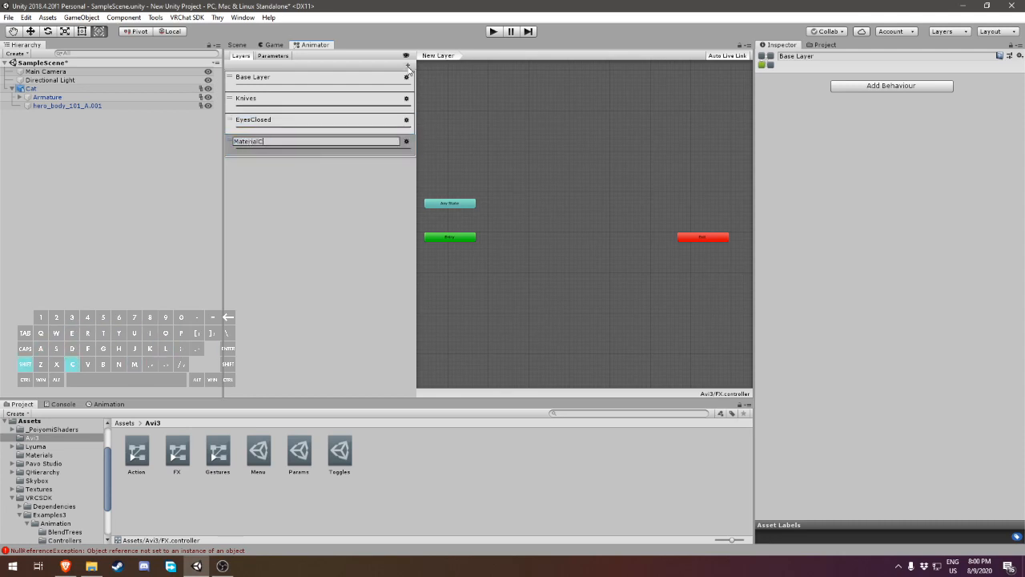
pyautogui.write('hange')
pyautogui.press('Return')
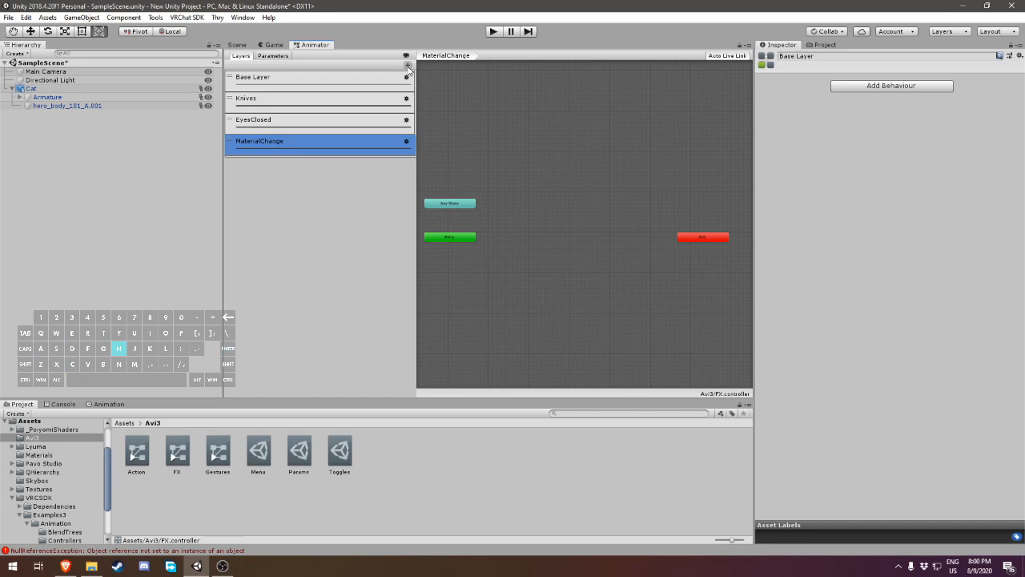
pyautogui.click(408, 65)
pyautogui.write('Expression')
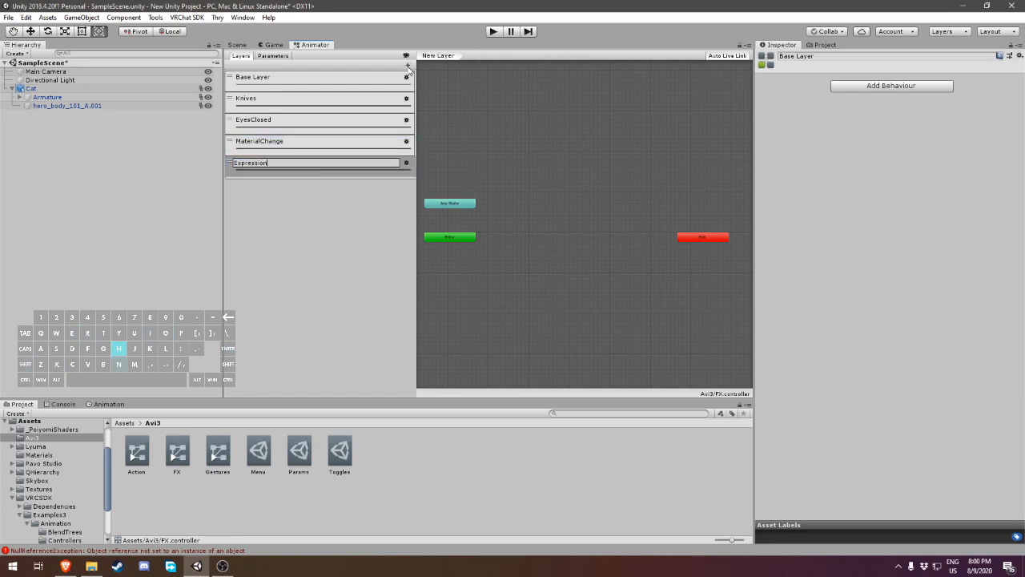
pyautogui.write('s')
pyautogui.press('Return')
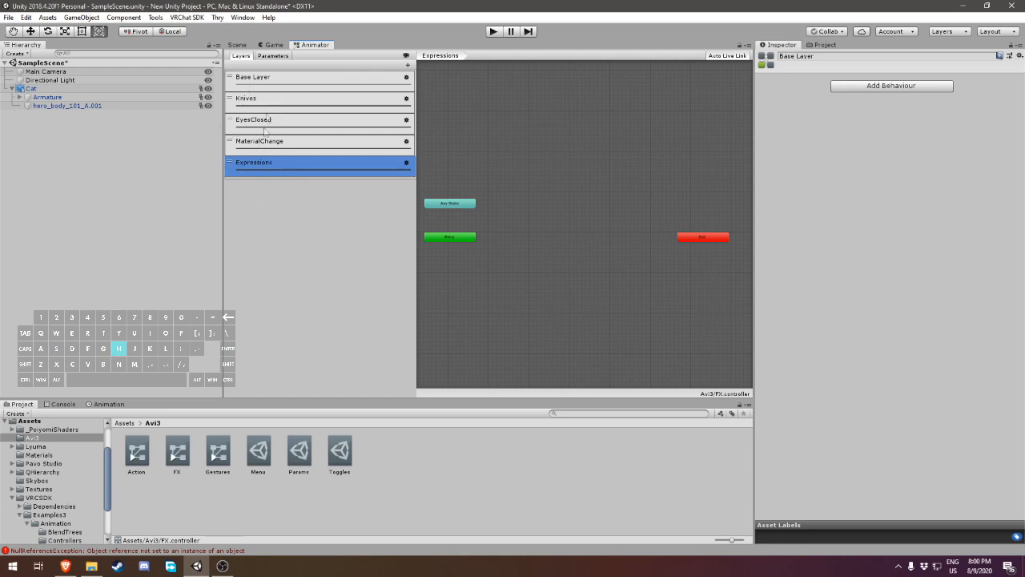
# - Compare the FX controller's parameter names with the Params asset and look through its four added layers
pyautogui.click(273, 56)
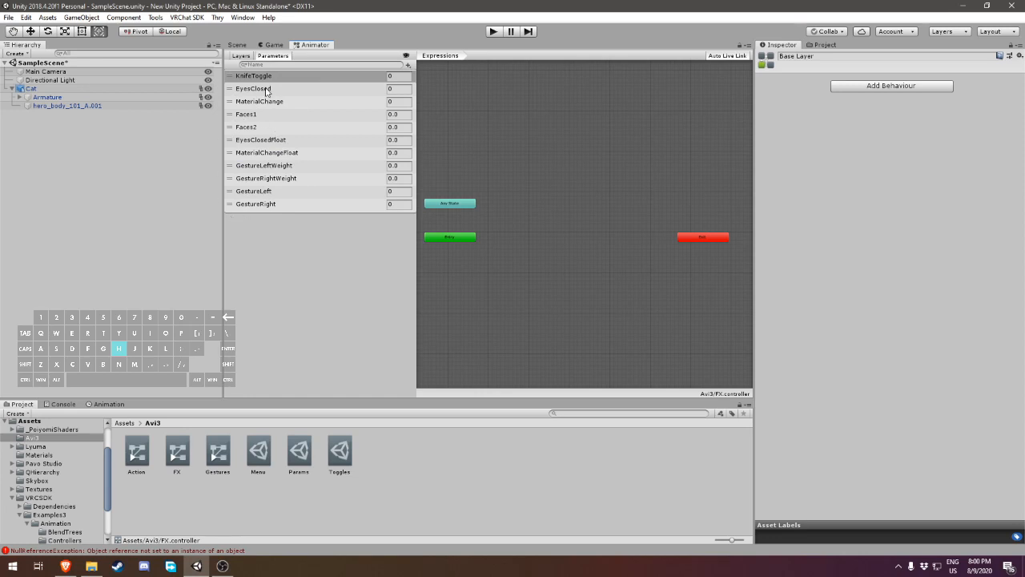
pyautogui.click(297, 458)
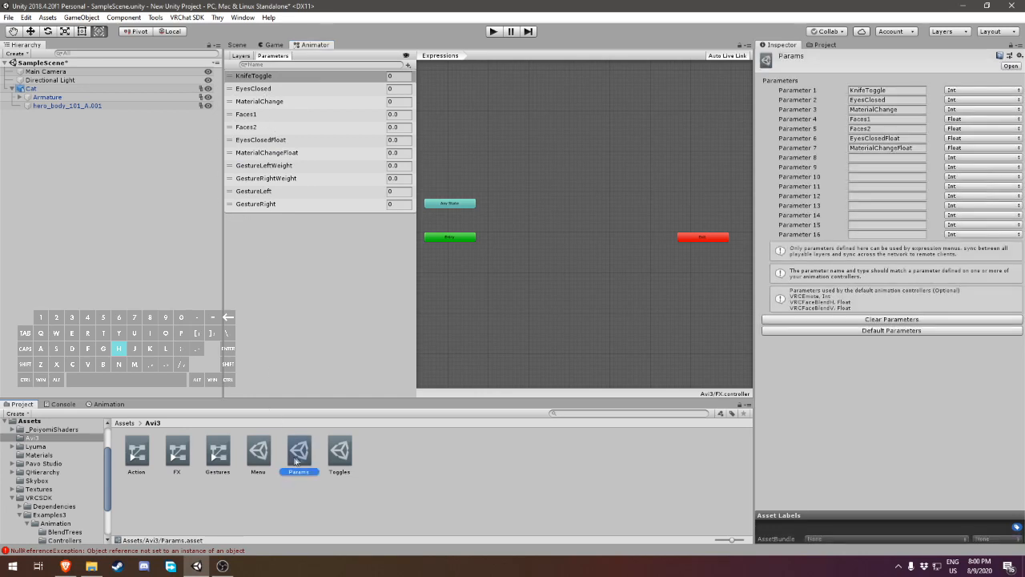
pyautogui.click(867, 90)
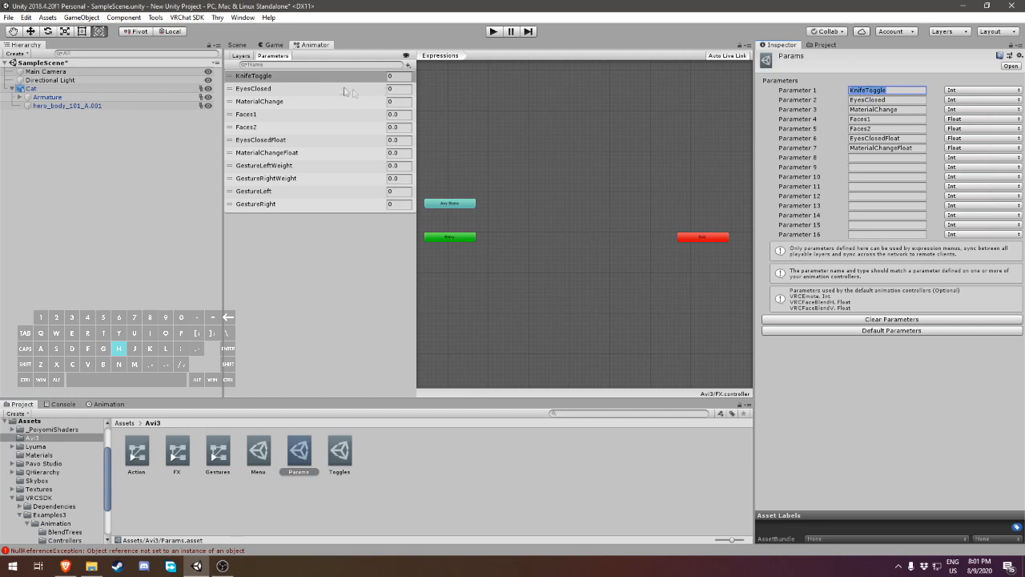
pyautogui.click(241, 56)
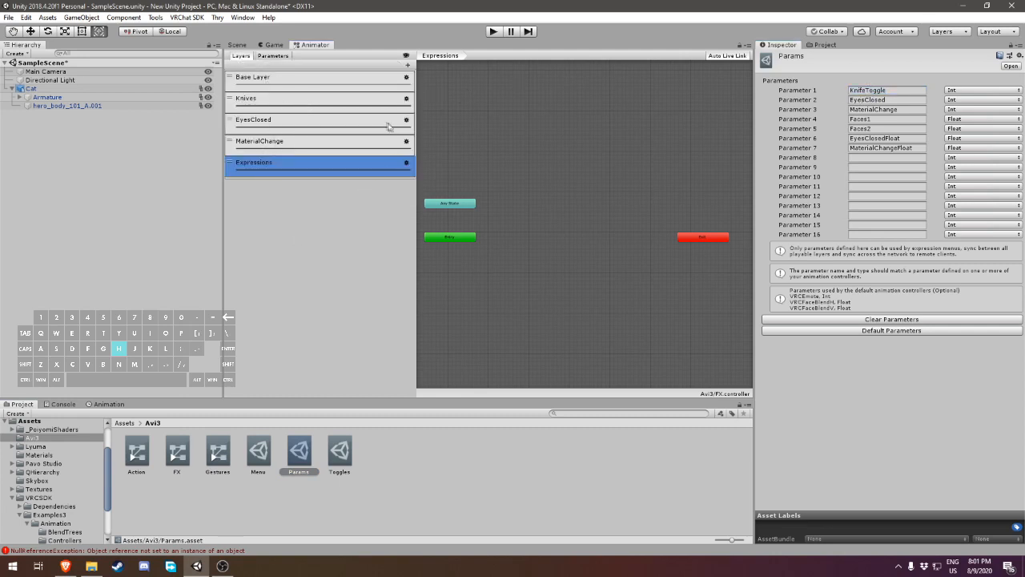
pyautogui.click(259, 100)
pyautogui.click(268, 120)
pyautogui.click(278, 141)
pyautogui.click(273, 163)
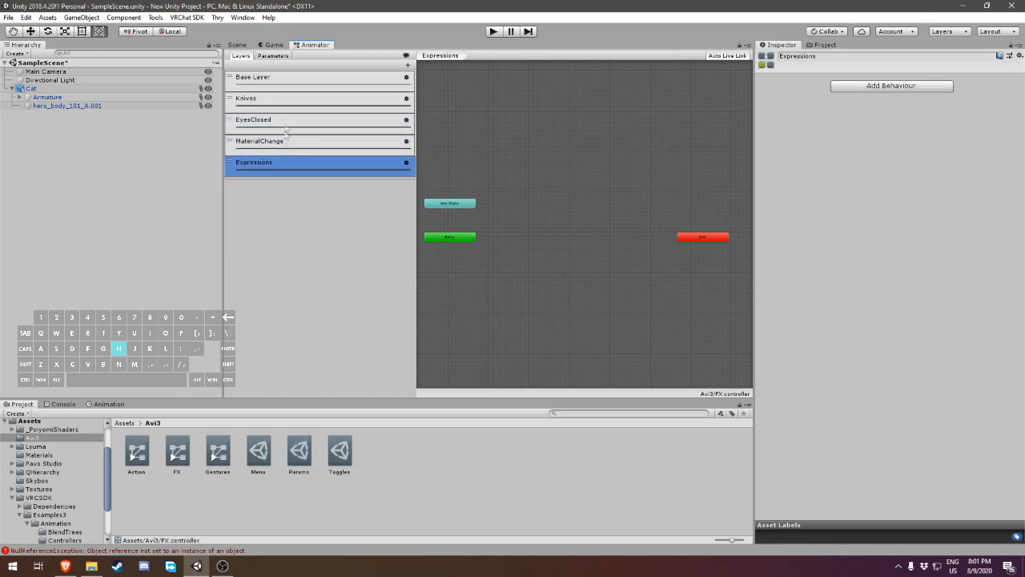
# - Set the weight of the Knives, EyesClosed and MaterialChange layers in the FX controller to 1
pyautogui.click(387, 100)
pyautogui.click(407, 99)
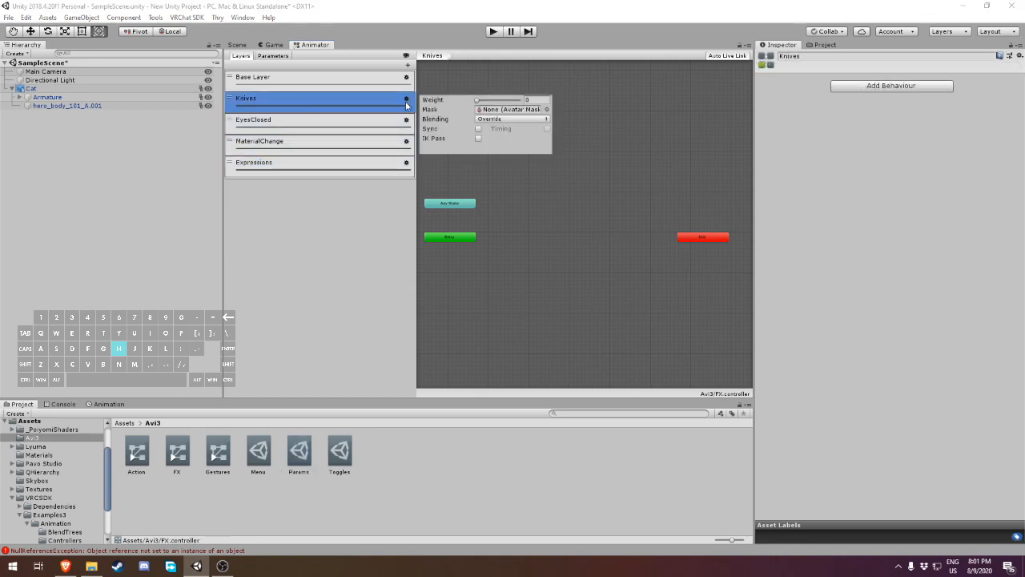
pyautogui.moveTo(477, 101); pyautogui.dragTo(553, 103)
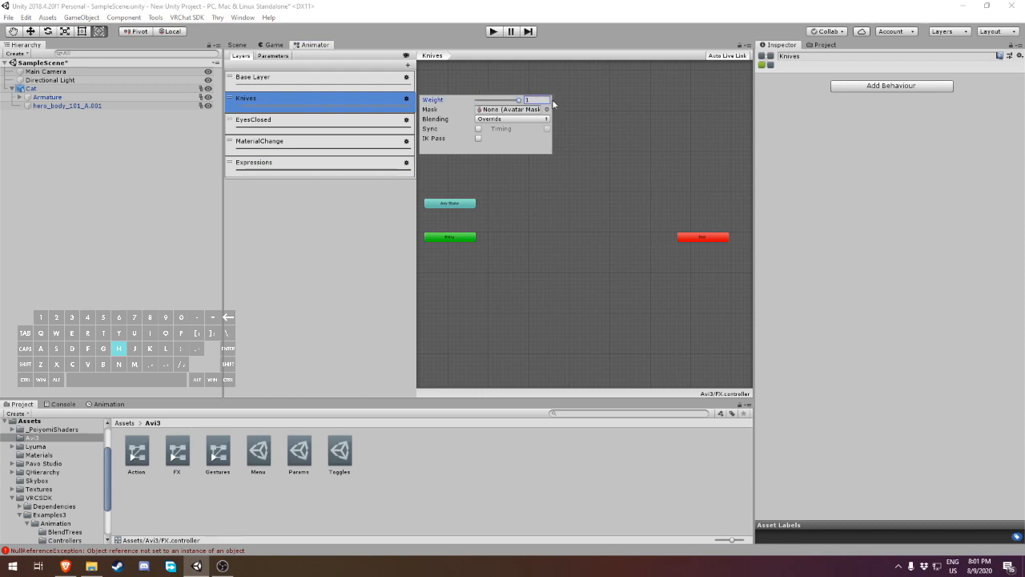
pyautogui.click(407, 121)
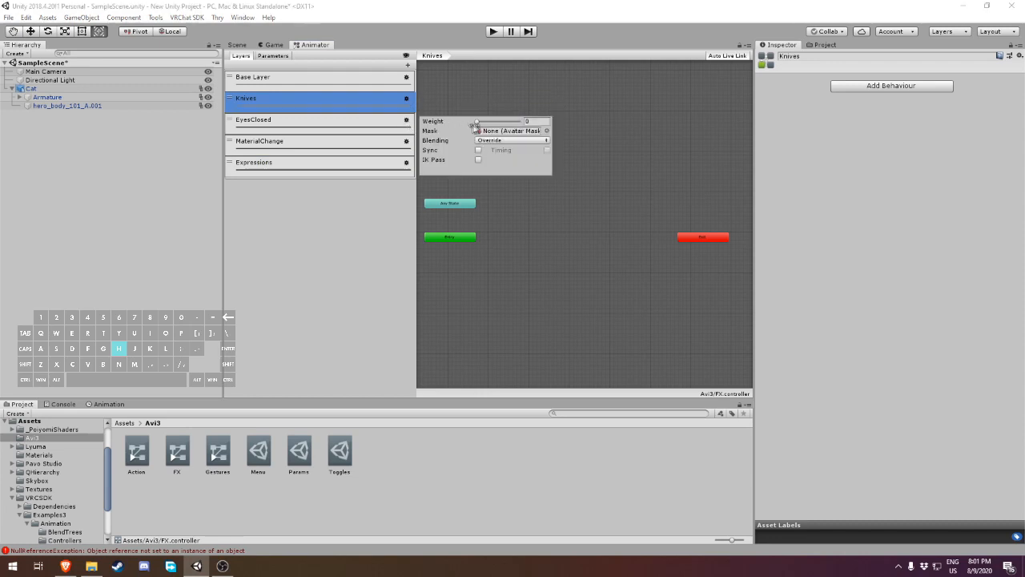
pyautogui.click(407, 141)
pyautogui.moveTo(478, 142); pyautogui.dragTo(647, 144)
# - Set the Expressions layer's weight to 1 and recheck the Knives layer's weight
pyautogui.click(413, 168)
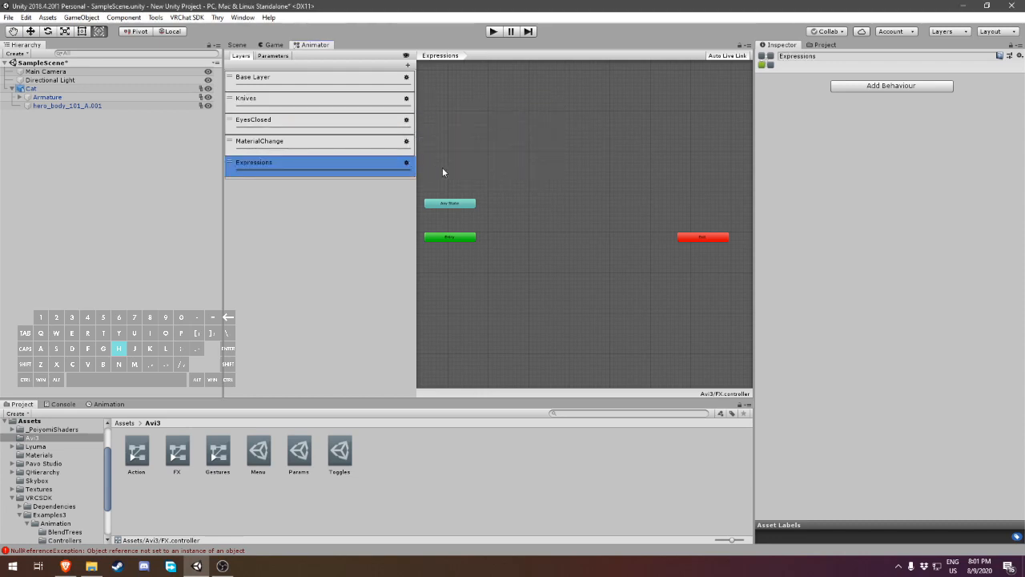
pyautogui.click(408, 165)
pyautogui.moveTo(480, 163); pyautogui.dragTo(684, 166)
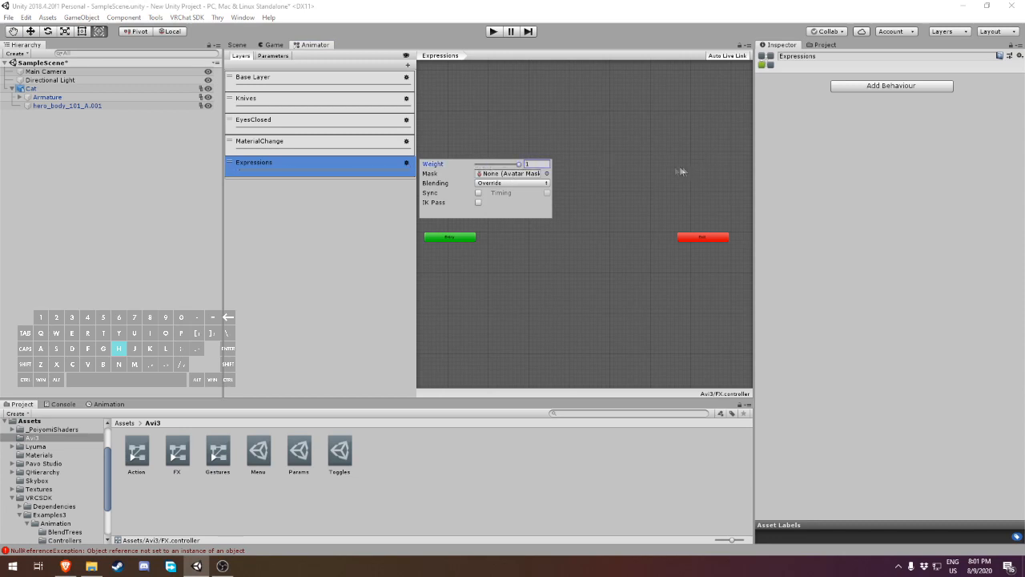
pyautogui.click(507, 314)
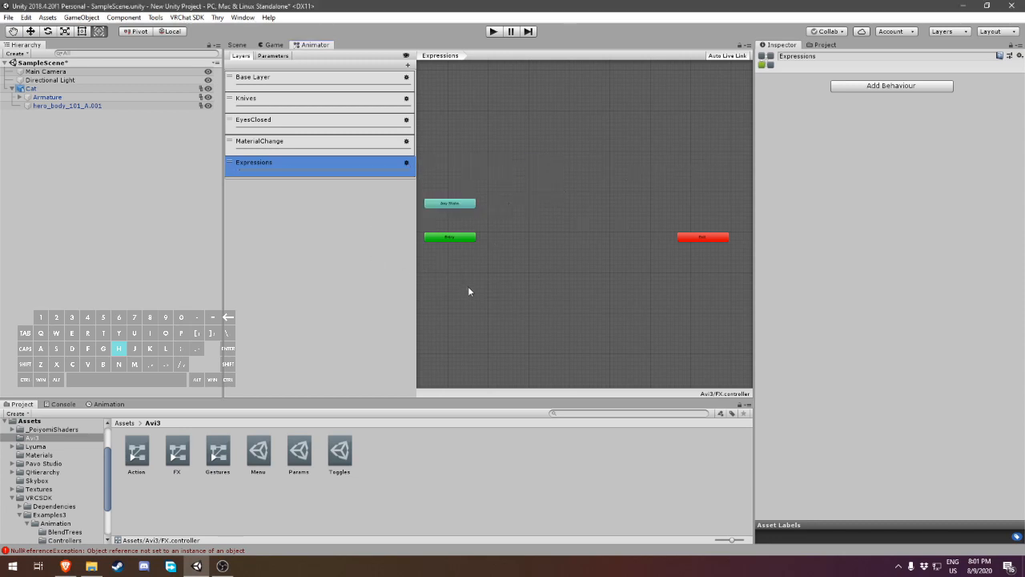
pyautogui.scroll(-3, 531, 264)
pyautogui.scroll(2, 530, 263)
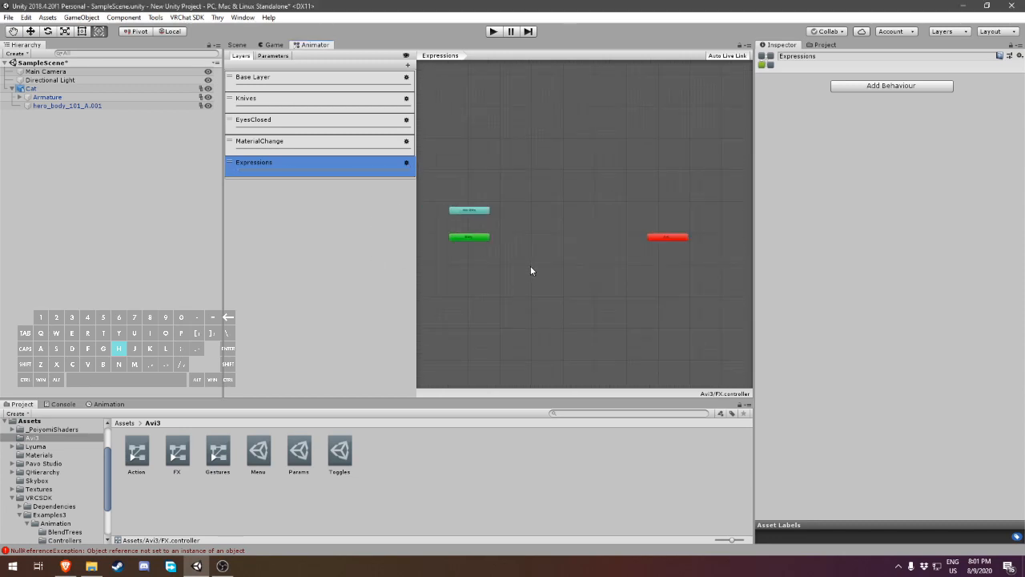
pyautogui.click(406, 100)
pyautogui.moveTo(481, 102); pyautogui.dragTo(499, 102)
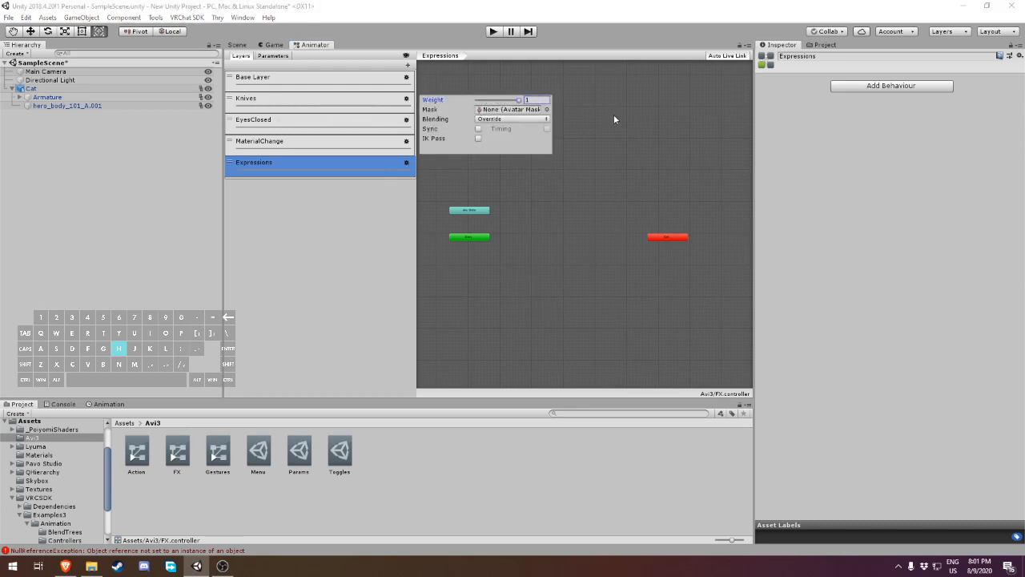
pyautogui.click(392, 227)
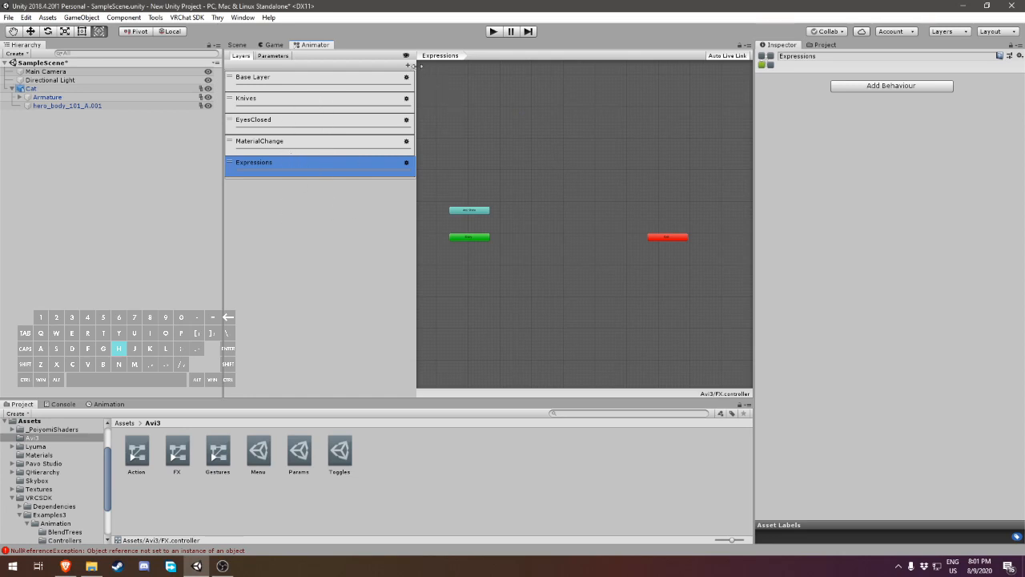
# - Add two layers named Left Hand and Right Hand to the FX controller
pyautogui.click(408, 66)
pyautogui.write('Lef')
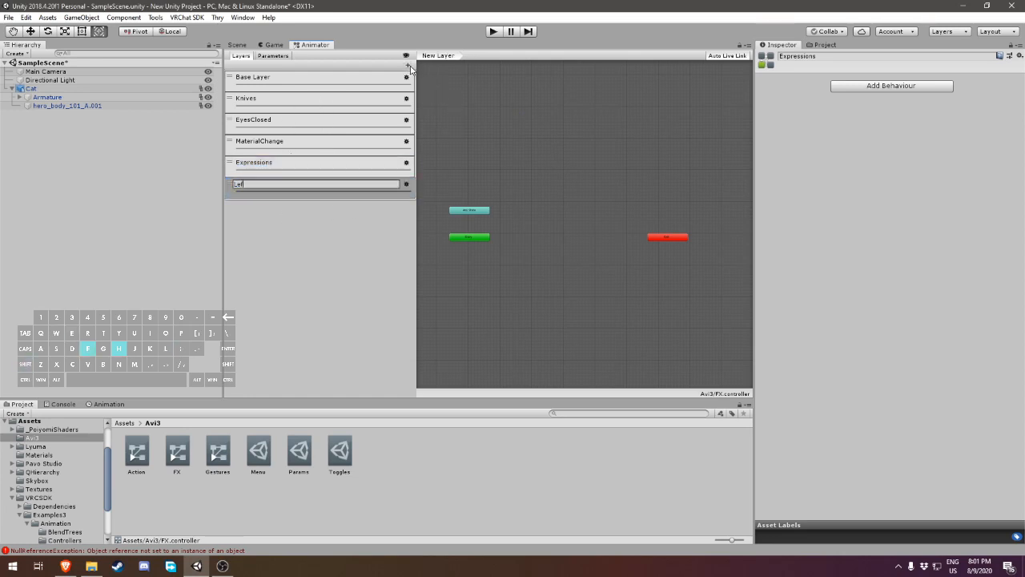
pyautogui.write('t Hand')
pyautogui.press('Return')
pyautogui.click(409, 67)
pyautogui.write('Right Hand')
pyautogui.press('Return')
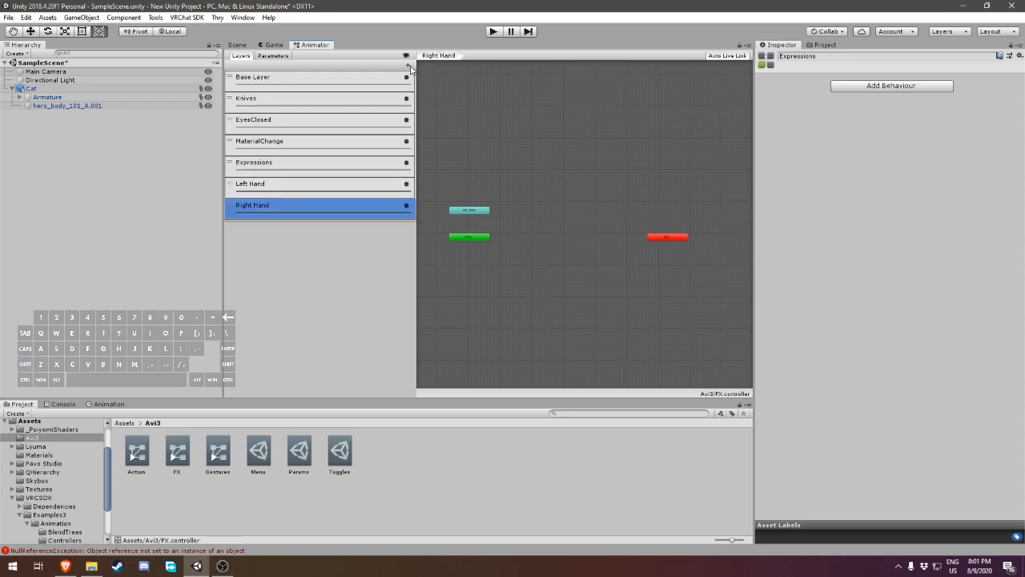
# - Set the weight of the Left Hand and Right Hand layers to 1
pyautogui.click(406, 186)
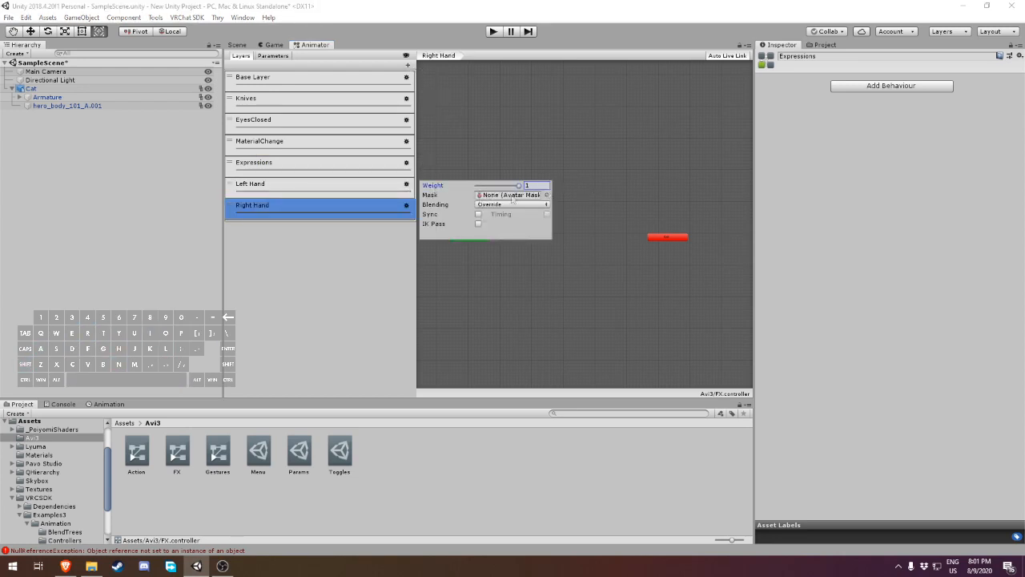
pyautogui.click(406, 205)
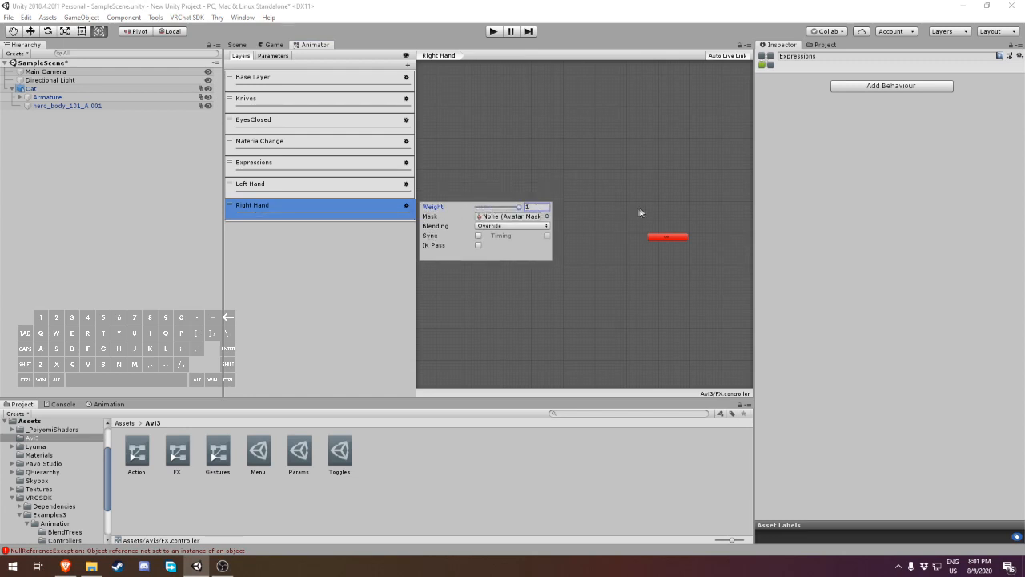
pyautogui.click(289, 303)
# - Create a folder named Anims in the project's Assets folder
pyautogui.click(129, 424)
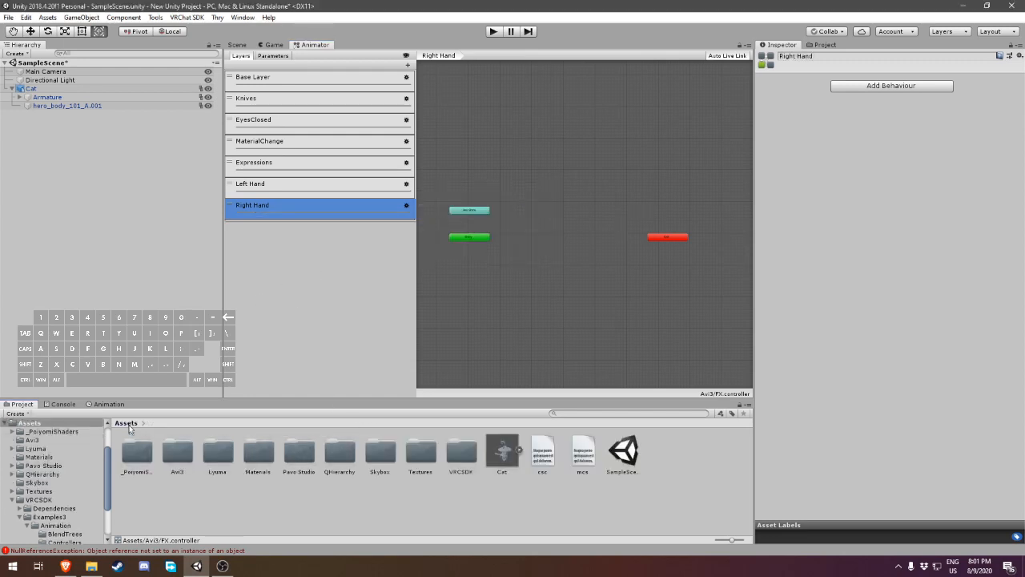
pyautogui.rightClick(240, 517)
pyautogui.moveTo(280, 257)
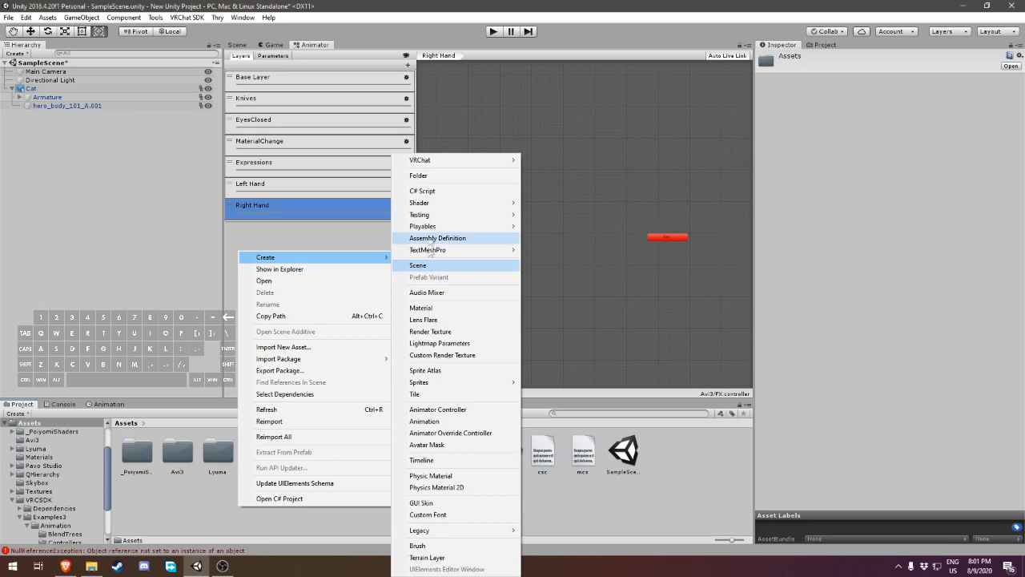
pyautogui.click(437, 175)
pyautogui.write('Anims')
pyautogui.press('Return')
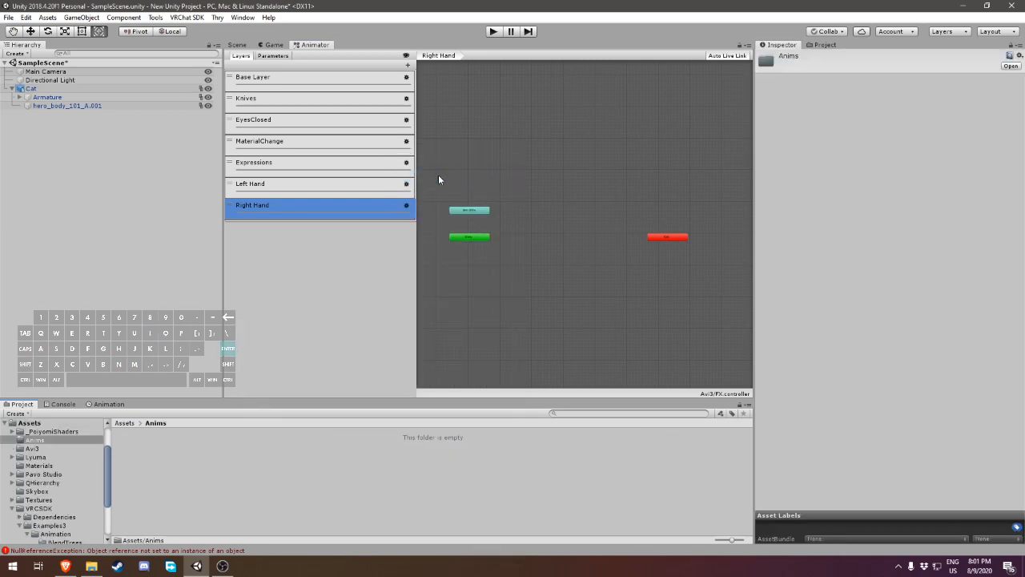
# - Duplicate the Cat avatar in the scene, hide the original and select the duplicate
pyautogui.click(30, 88)
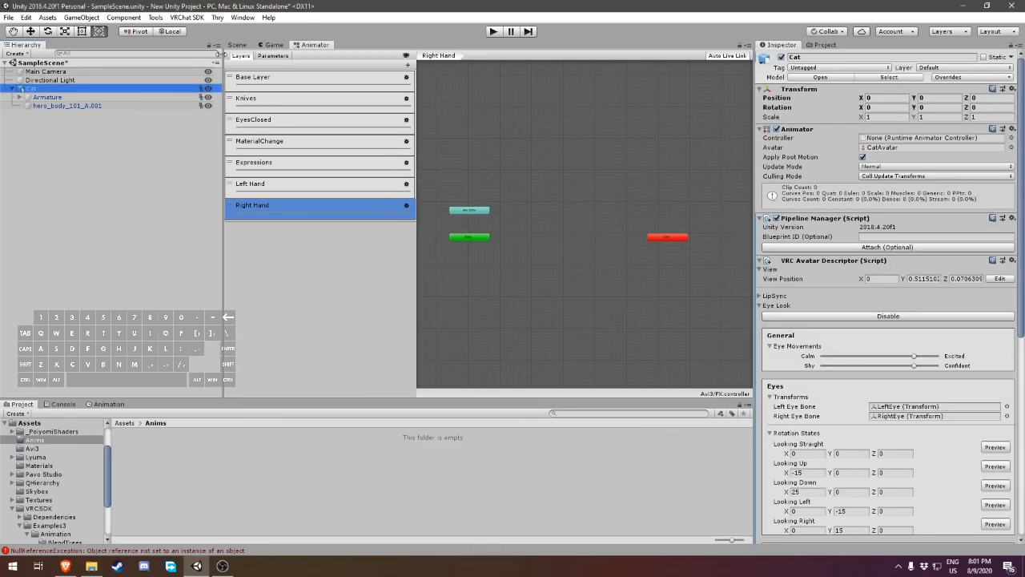
pyautogui.click(237, 45)
pyautogui.scroll(-5, 422, 224)
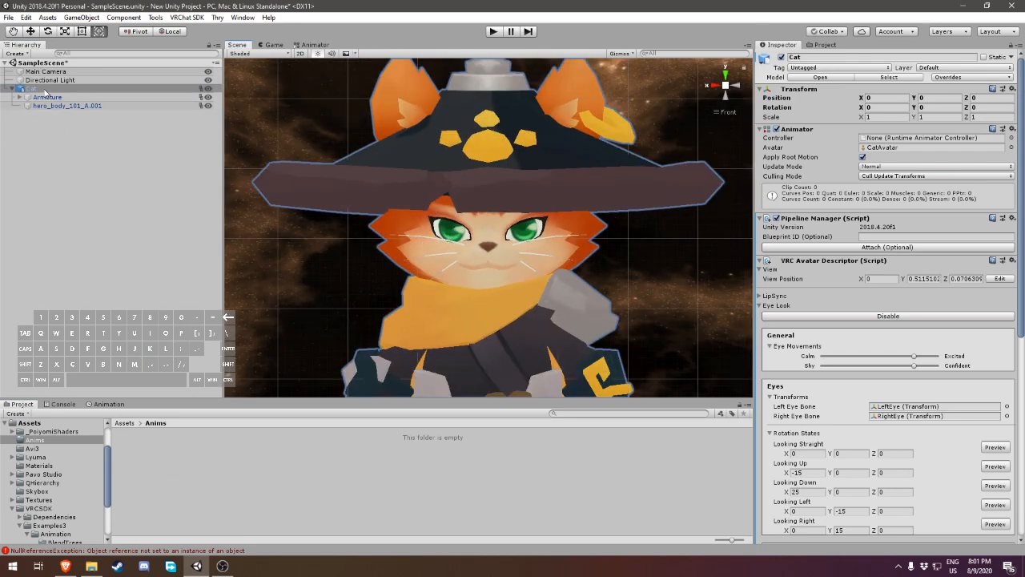
pyautogui.rightClick(46, 90)
pyautogui.click(76, 131)
pyautogui.click(207, 89)
pyautogui.click(12, 88)
pyautogui.click(41, 137)
pyautogui.click(39, 98)
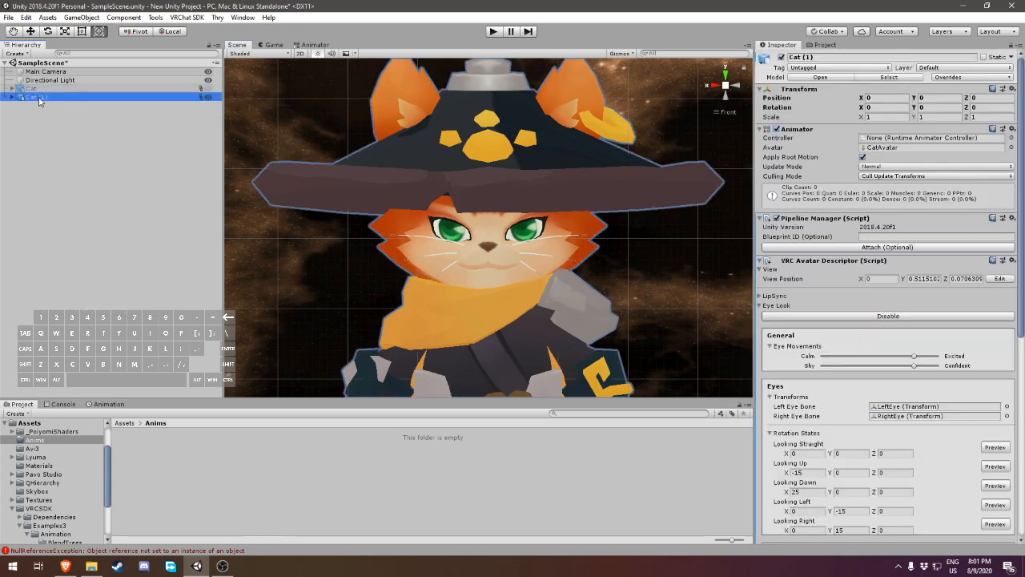
# - Create an animation clip named RedKnife for the duplicated Cat in the Anims folder
pyautogui.keyDown('alt'); pyautogui.moveTo(448, 240); pyautogui.dragTo(475, 269); pyautogui.keyUp('alt')
pyautogui.scroll(-6, 475, 269)
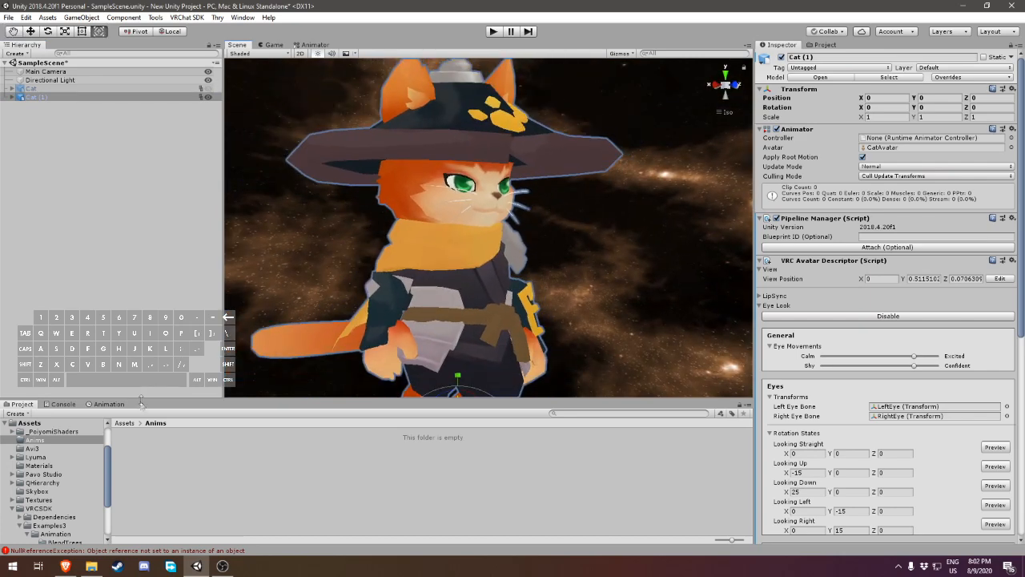
pyautogui.click(108, 404)
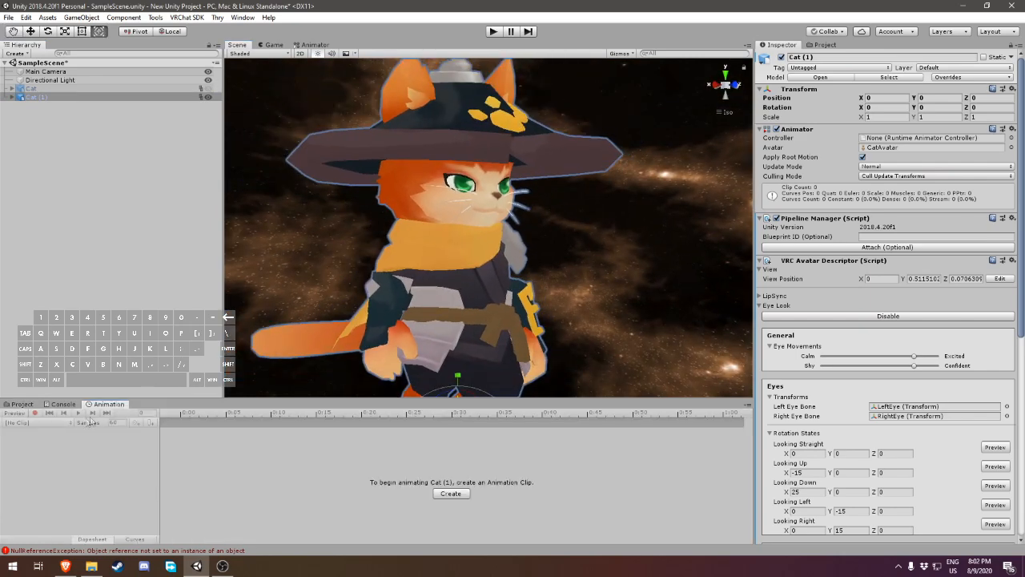
pyautogui.click(450, 494)
pyautogui.press('shift')
pyautogui.write('RedKnife')
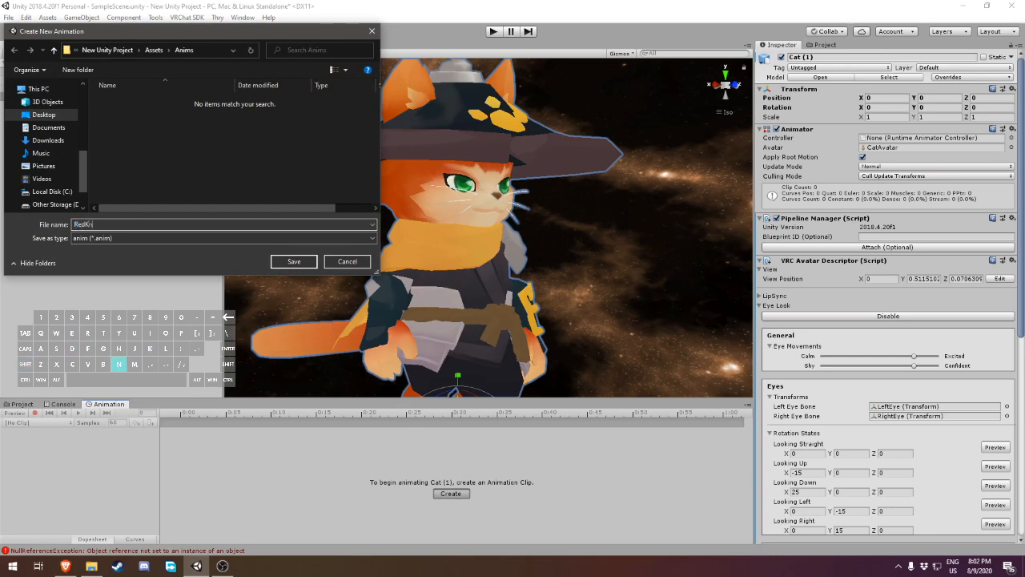
pyautogui.press('Return')
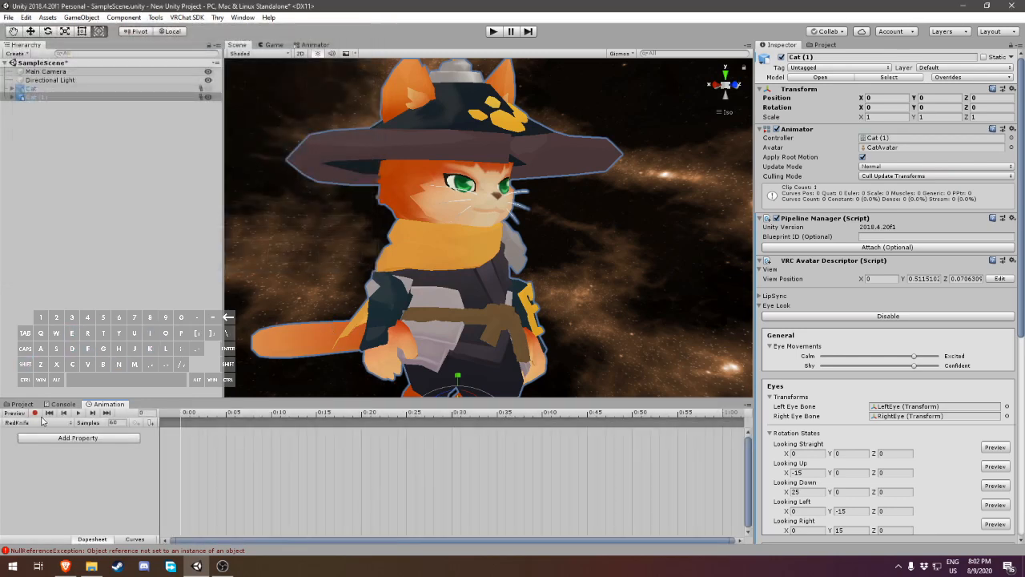
# - Record the Glimmer2 blendshape of the duplicate's hero_body_101_A.001 mesh at 100 in the RedKnife clip
pyautogui.click(35, 413)
pyautogui.moveTo(376, 358); pyautogui.dragTo(380, 216, button='middle')
pyautogui.scroll(-7, 341, 197)
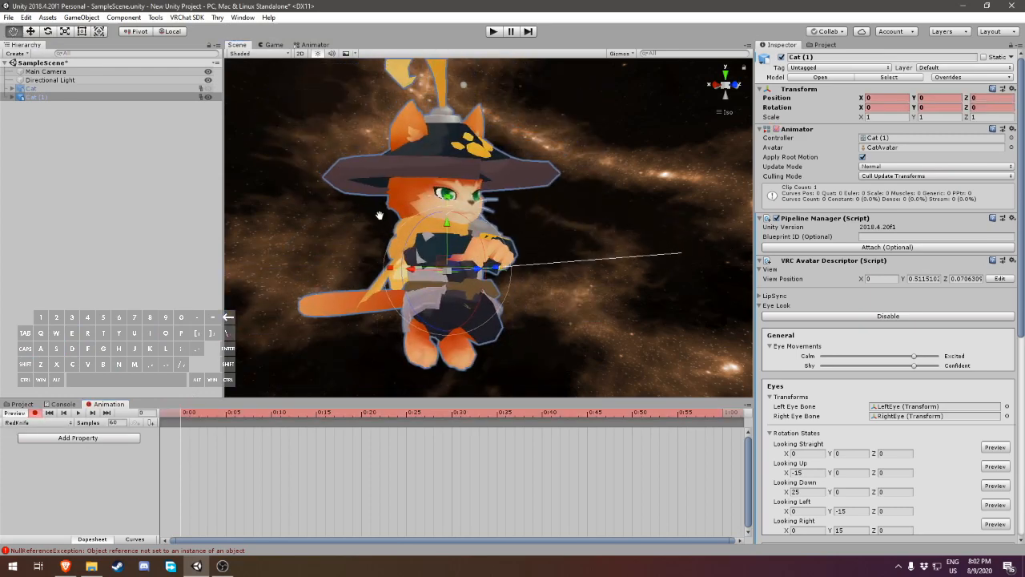
pyautogui.click(11, 97)
pyautogui.click(53, 115)
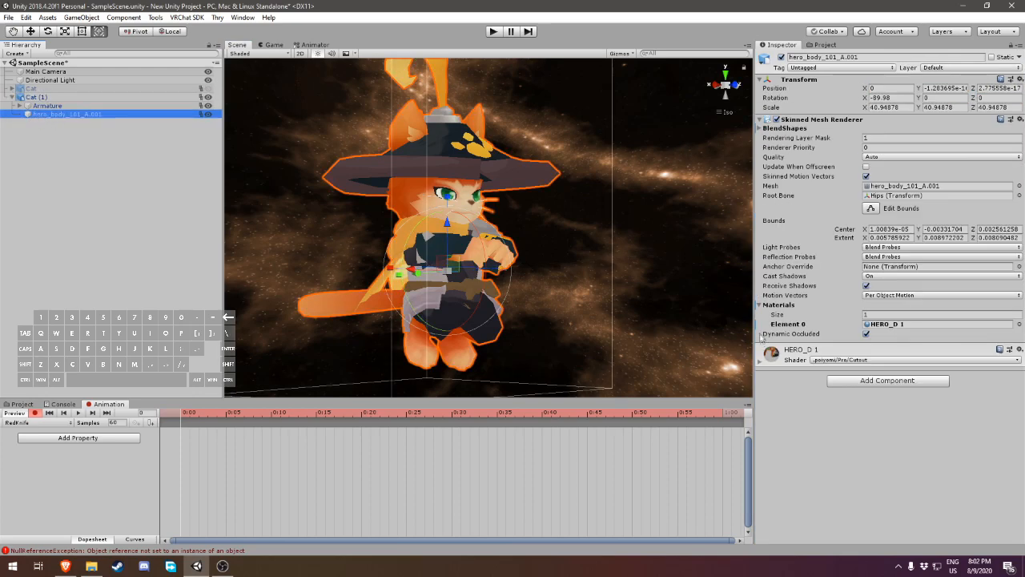
pyautogui.click(759, 129)
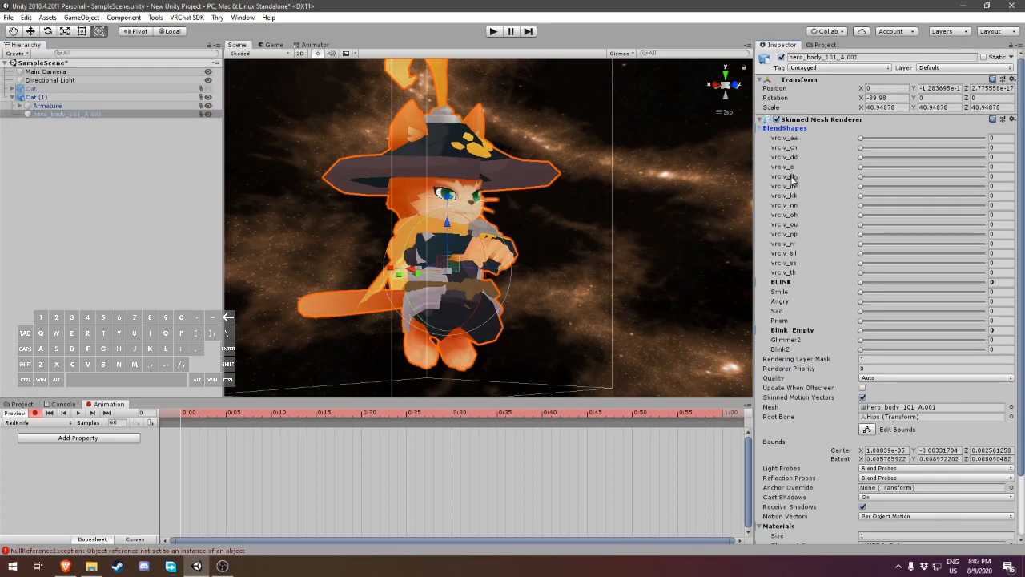
pyautogui.moveTo(872, 343); pyautogui.dragTo(989, 343)
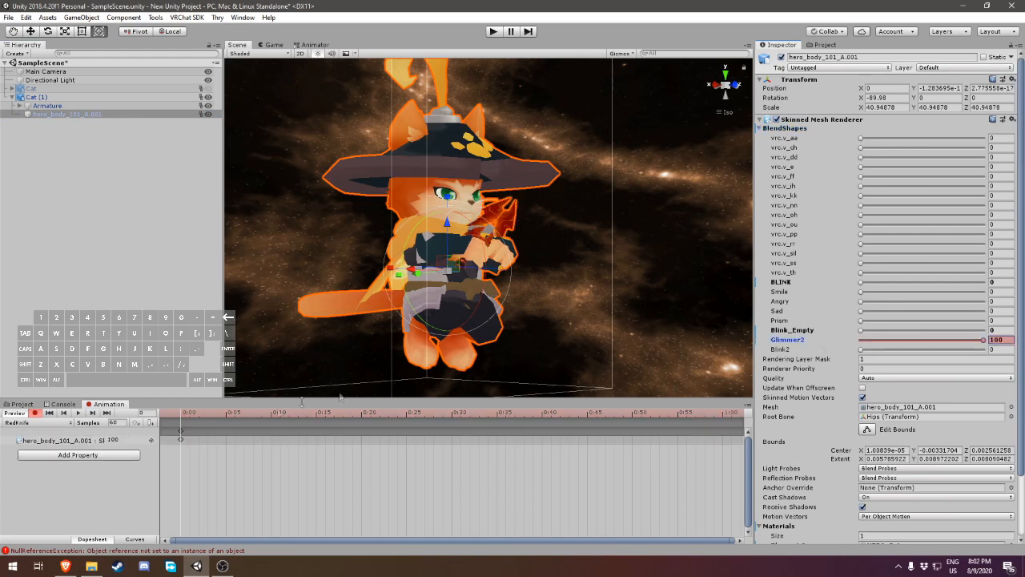
# - Copy the RedKnife clip's first keyframe to frame 1 and stop recording
pyautogui.click(181, 430)
pyautogui.hotkey('ctrl', 'c')
pyautogui.click(190, 412)
pyautogui.hotkey('ctrl', 'v')
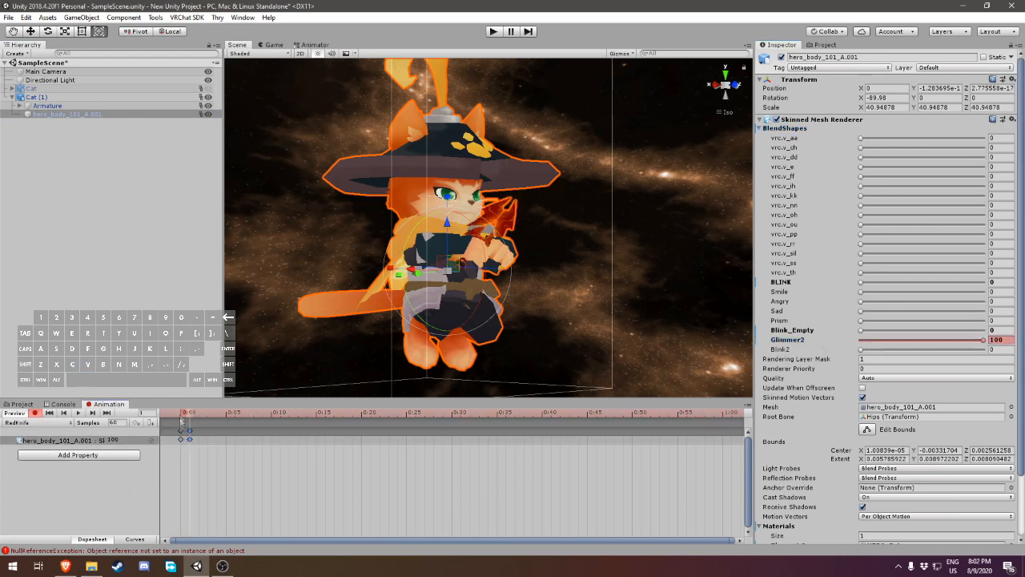
pyautogui.click(35, 413)
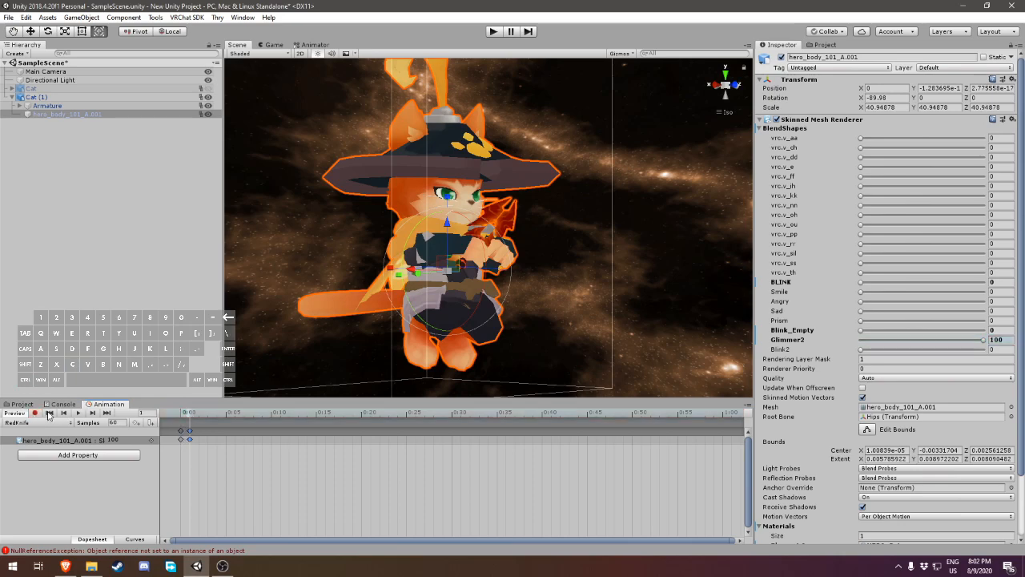
# - Delete the Cat (1) animator controller from the Anims folder
pyautogui.click(25, 404)
pyautogui.click(138, 454)
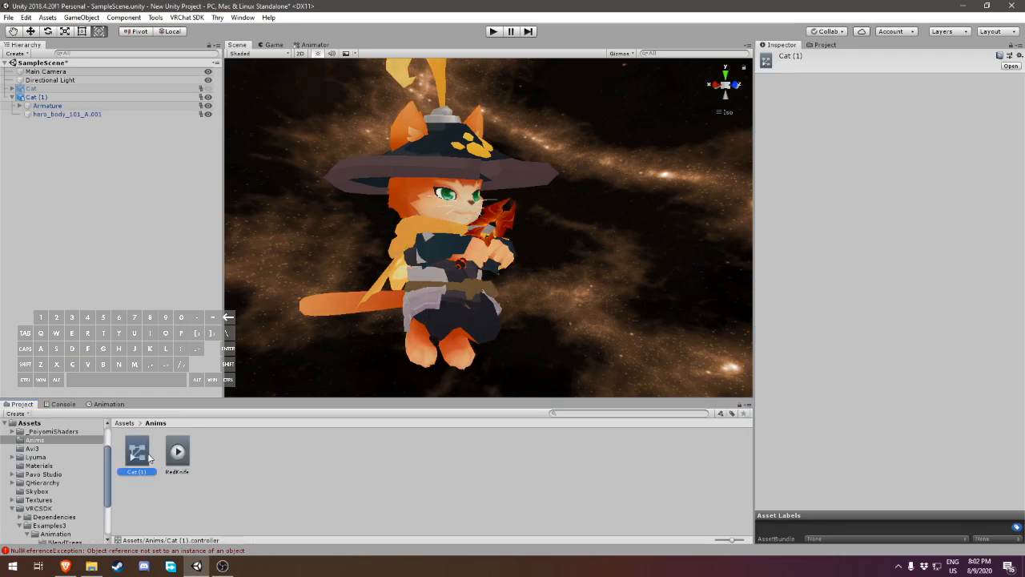
pyautogui.press('Delete')
pyautogui.press('Return')
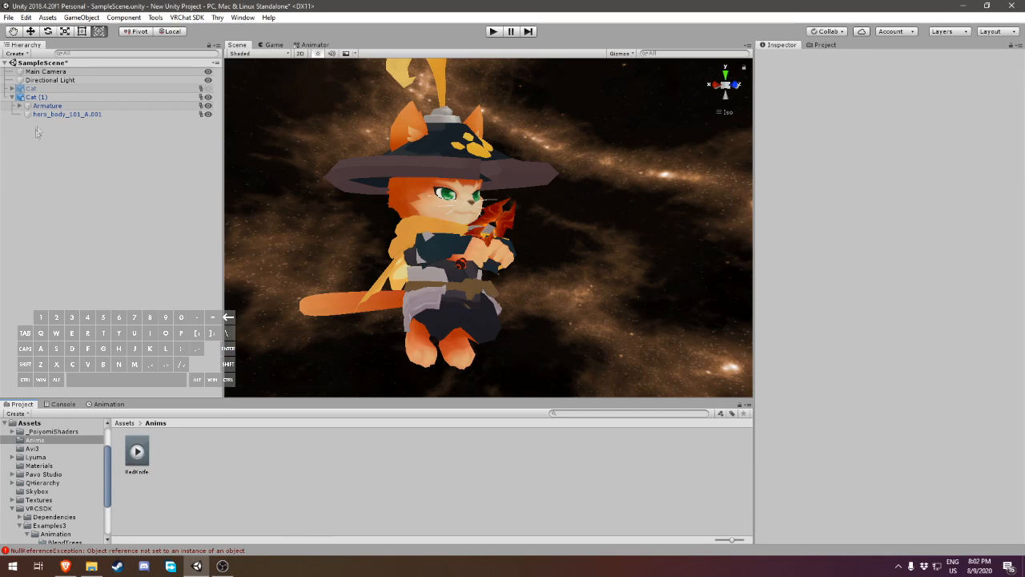
# - Create an animation clip named GreenKnife for the duplicated Cat in the Anims folder
pyautogui.click(36, 96)
pyautogui.click(110, 404)
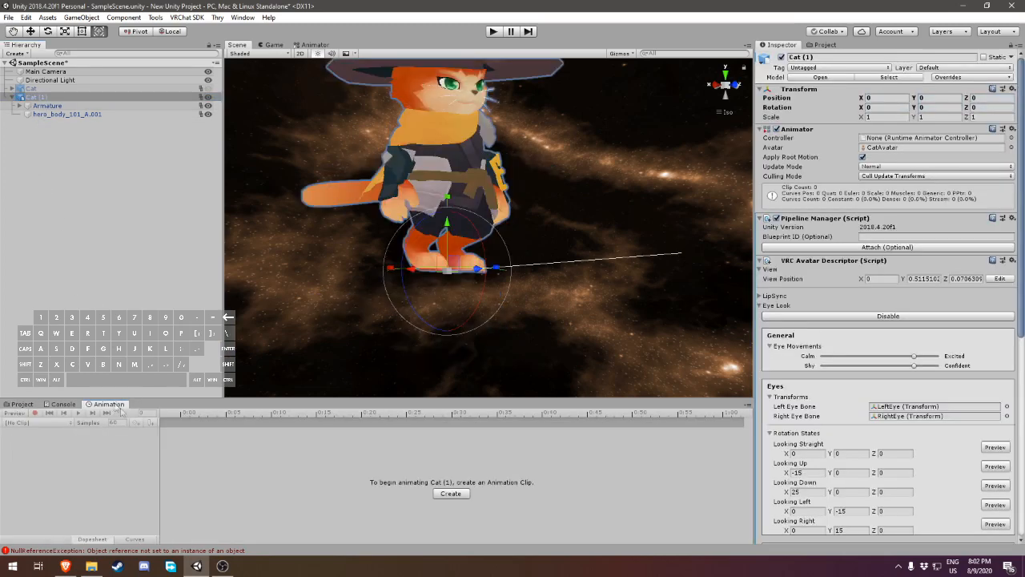
pyautogui.click(451, 494)
pyautogui.write('GreenKnif')
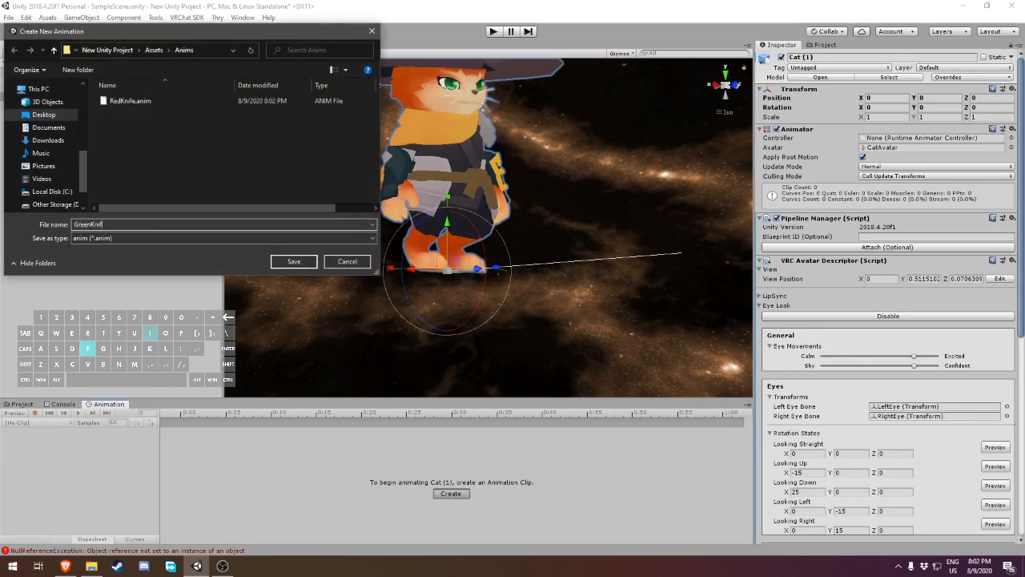
pyautogui.write('e')
pyautogui.press('Return')
# - Record the Prism blendshape of the duplicate's hero_body_101_A.001 mesh at 100 in the GreenKnife clip
pyautogui.click(34, 412)
pyautogui.click(69, 115)
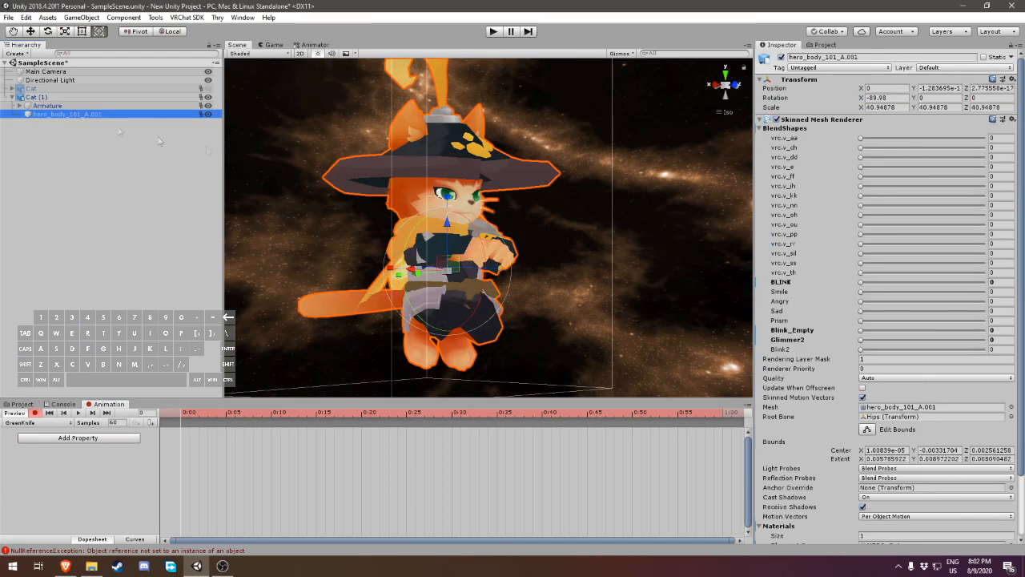
pyautogui.moveTo(861, 322); pyautogui.dragTo(982, 330)
# - Copy the GreenKnife clip's first keyframe to frame 1 and stop recording
pyautogui.click(180, 431)
pyautogui.hotkey('ctrl', 'c')
pyautogui.click(189, 414)
pyautogui.hotkey('ctrl', 'v')
pyautogui.click(34, 413)
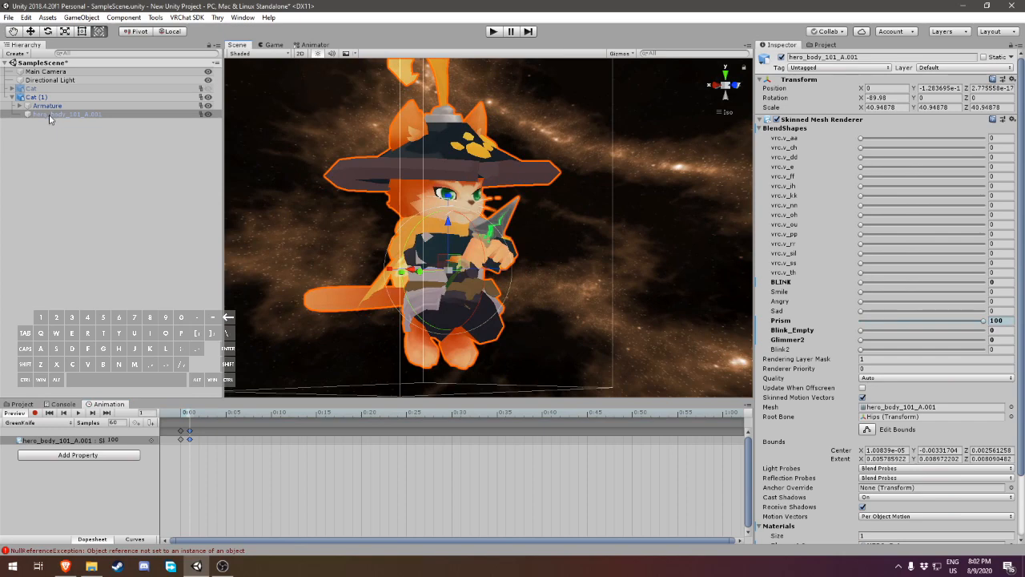
# - Add a 3D cube as a child object of the original Cat
pyautogui.click(12, 89)
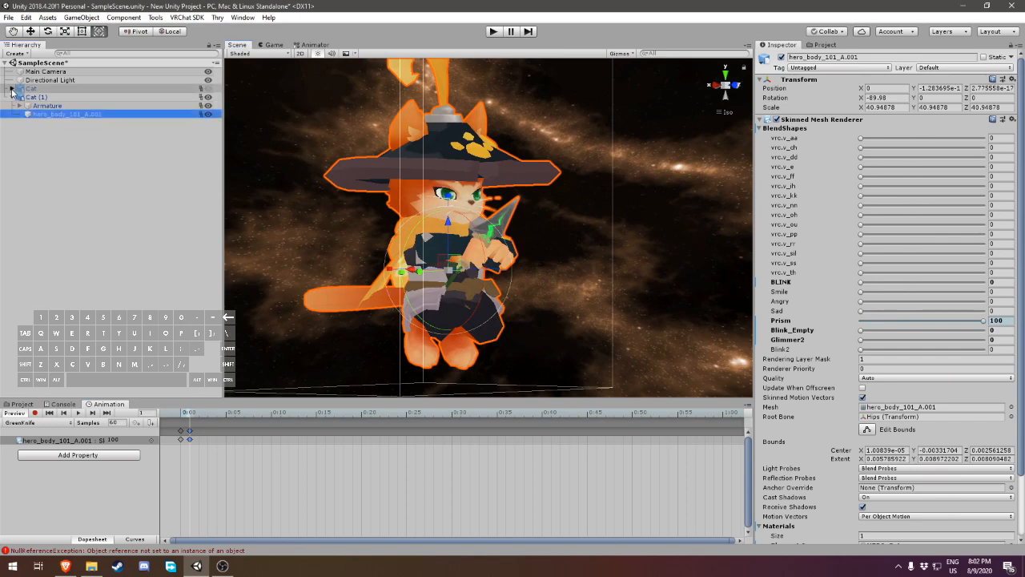
pyautogui.rightClick(29, 88)
pyautogui.moveTo(61, 225)
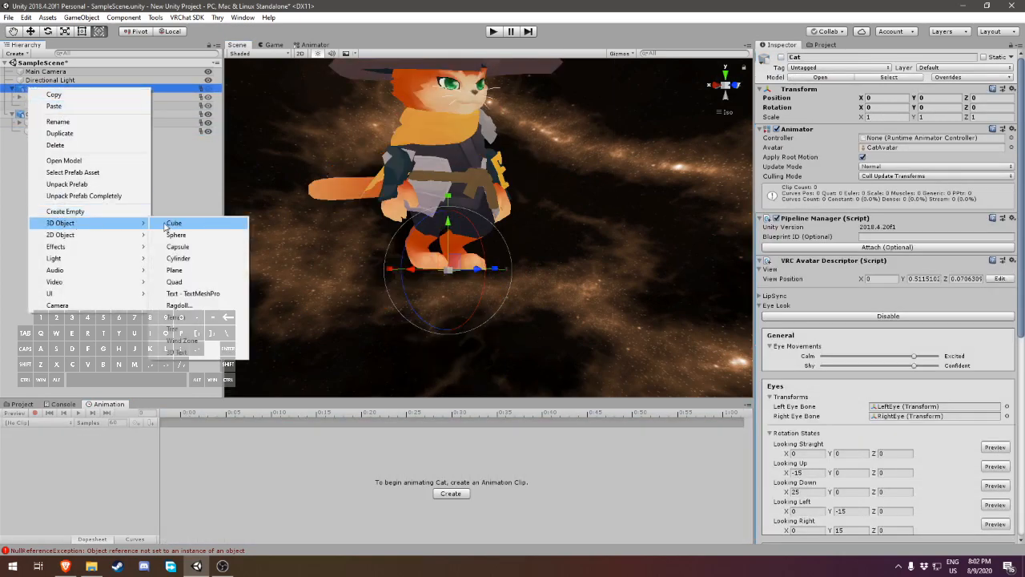
pyautogui.click(170, 224)
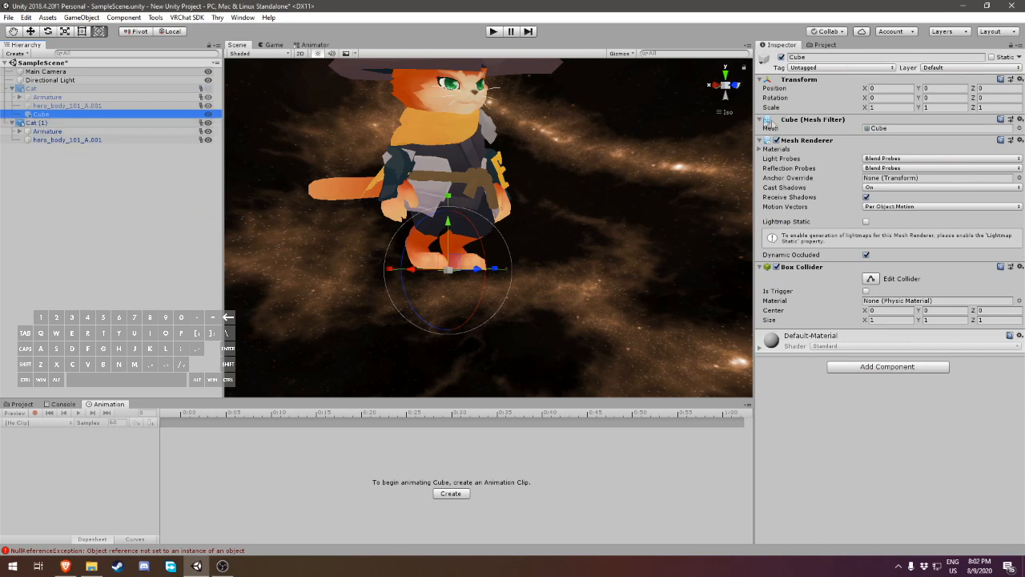
# - Set the cube's scale to 0.001 on the X, Y and Z axes
pyautogui.click(881, 106)
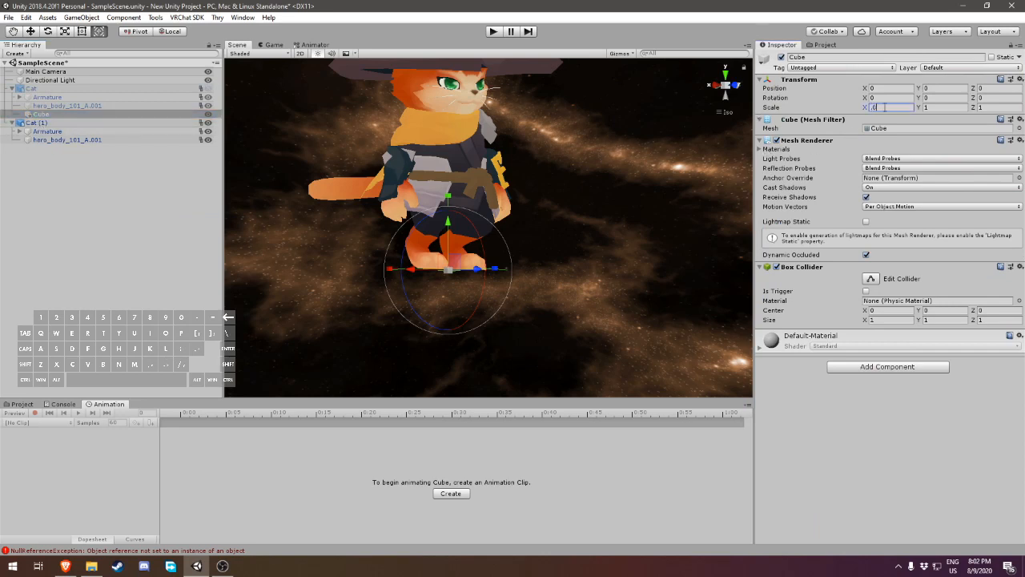
pyautogui.hotkey('ctrl', 'c')
pyautogui.press('Tab')
pyautogui.hotkey('ctrl', 'v')
pyautogui.press('Tab')
pyautogui.hotkey('ctrl', 'v')
pyautogui.click(936, 107)
pyautogui.hotkey('ctrl', 'a')
pyautogui.hotkey('ctrl', 'c')
pyautogui.press('Tab')
pyautogui.hotkey('ctrl', 'v')
# - Place the cube beside the cat at about X -0.289, Y 0.329 and enlarge it to a scale of about 0.021
pyautogui.doubleClick(40, 114)
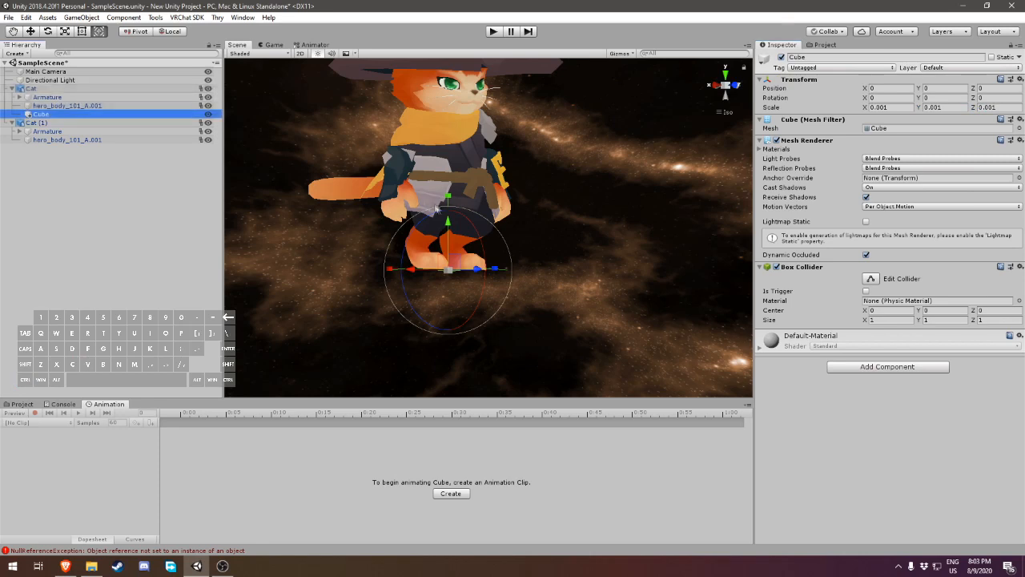
pyautogui.moveTo(458, 259); pyautogui.dragTo(549, 425)
pyautogui.moveTo(607, 313); pyautogui.dragTo(574, 218, button='right')
# - Copy the cube from the original Cat and make the copy a child of Cat (1)
pyautogui.click(1020, 80)
pyautogui.click(963, 131)
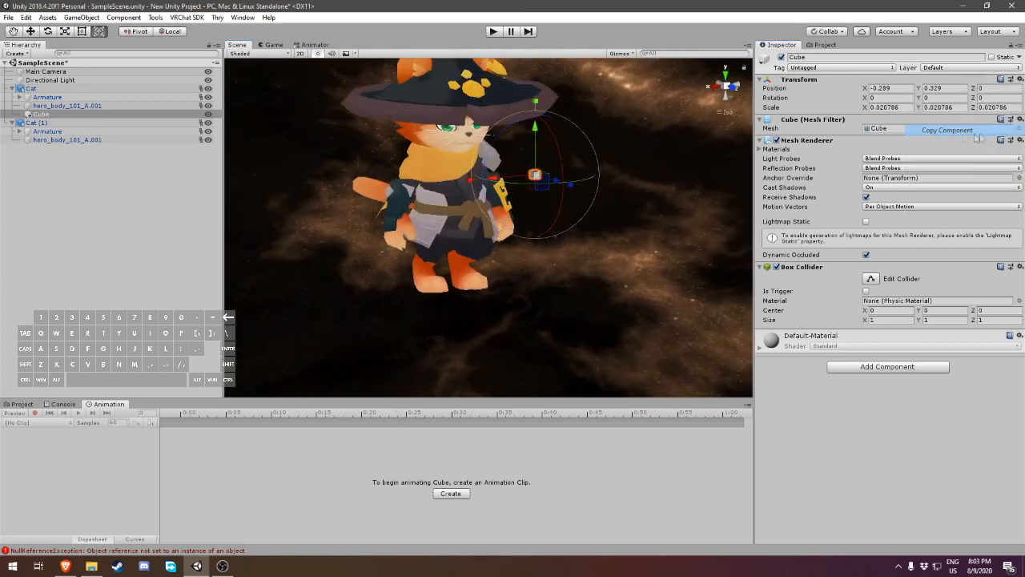
pyautogui.click(59, 125)
pyautogui.click(50, 116)
pyautogui.hotkey('ctrl', 'c')
pyautogui.click(51, 124)
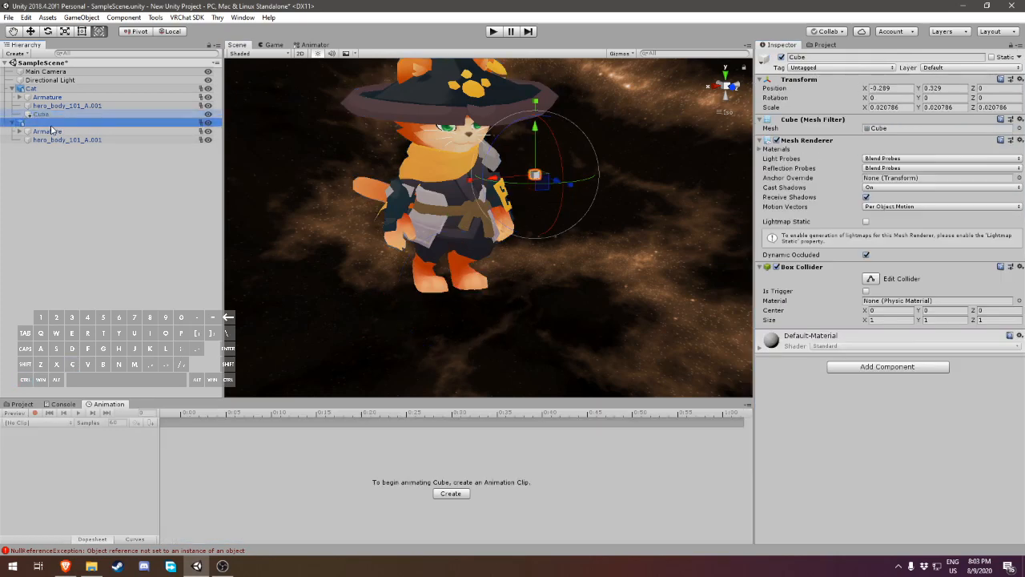
pyautogui.hotkey('ctrl', 'v')
pyautogui.click(51, 149)
pyautogui.moveTo(51, 149); pyautogui.dragTo(59, 132)
pyautogui.click(567, 304)
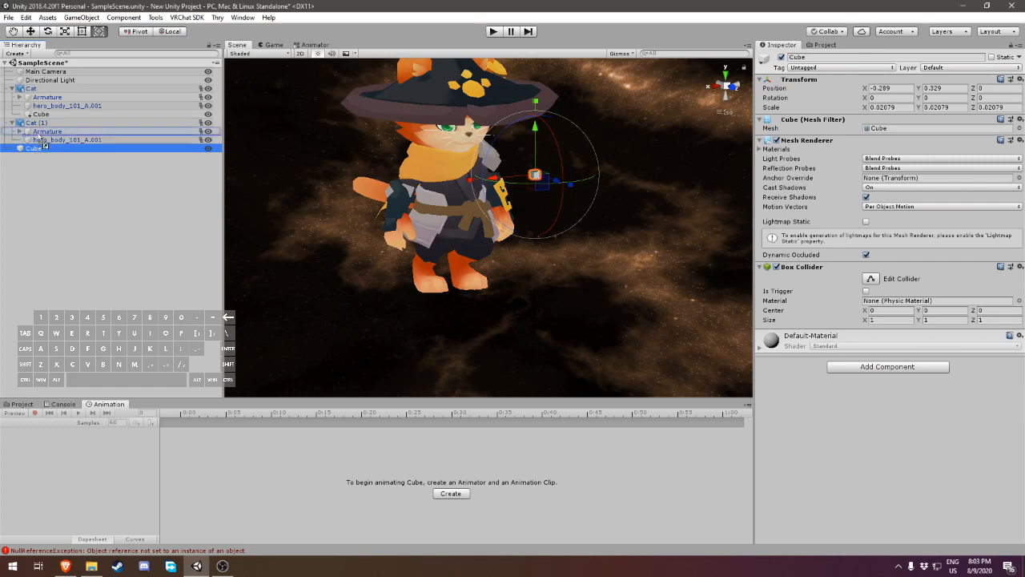
pyautogui.click(56, 192)
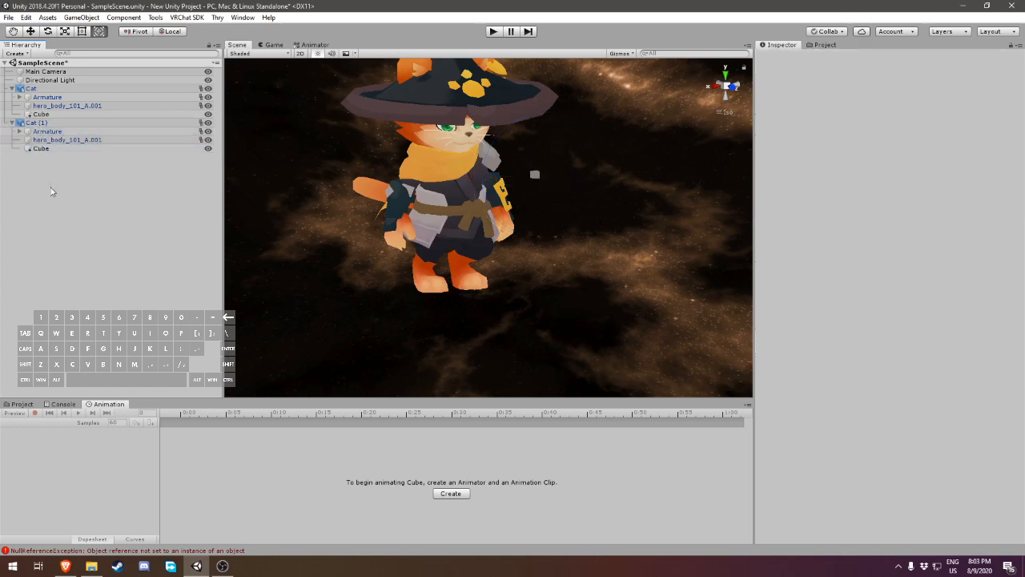
# - Hide the original Cat, collapse its children and select Cat (1)
pyautogui.click(205, 89)
pyautogui.click(208, 88)
pyautogui.click(11, 89)
pyautogui.click(34, 97)
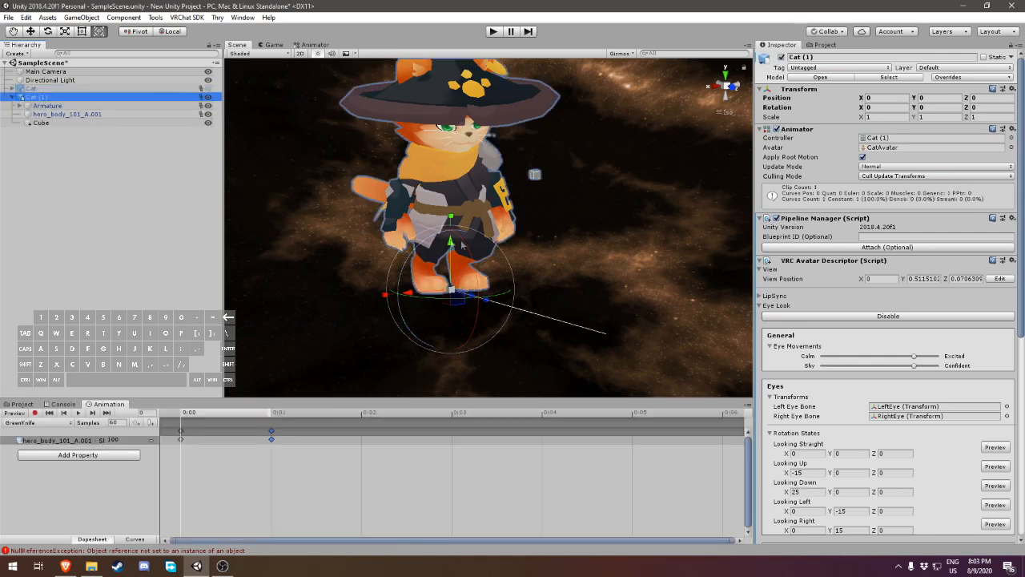
pyautogui.scroll(6, 471, 245)
pyautogui.moveTo(474, 290); pyautogui.dragTo(338, 208, button='right')
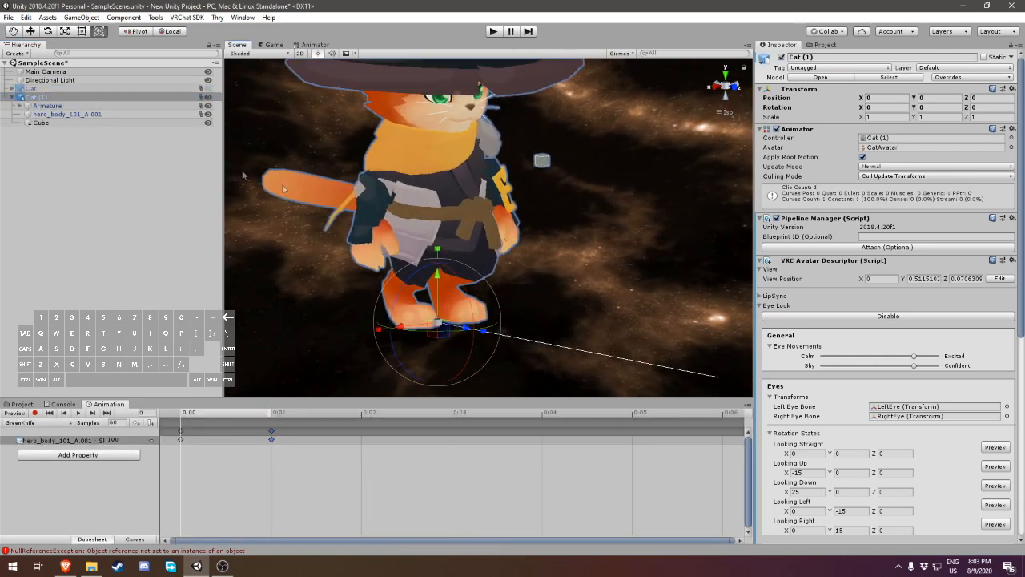
# - Delete the Cat (1) animator controller from the Anims folder, keeping the GreenKnife and RedKnife clips
pyautogui.click(22, 406)
pyautogui.click(198, 507)
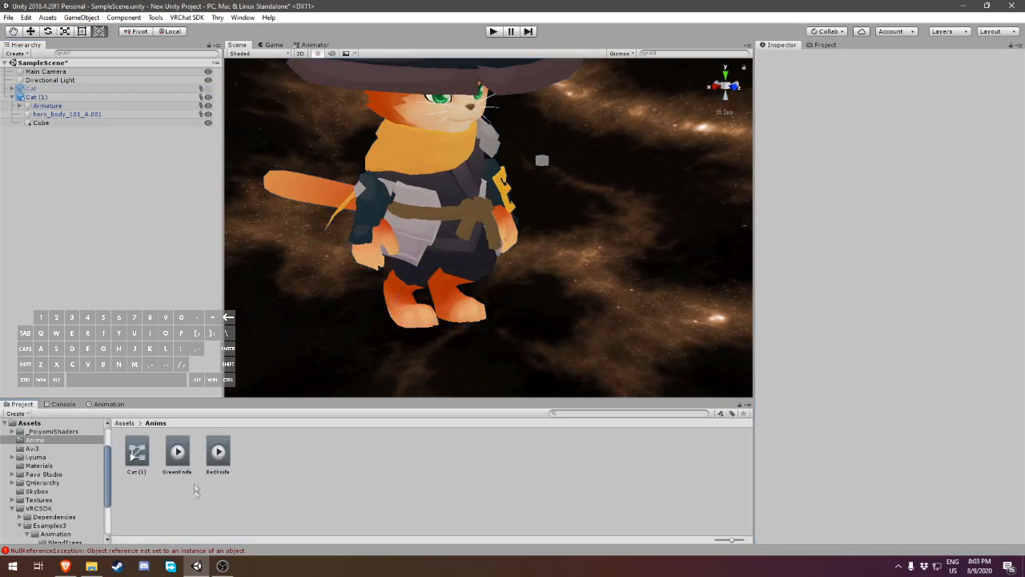
pyautogui.click(177, 453)
pyautogui.click(218, 453)
pyautogui.click(136, 453)
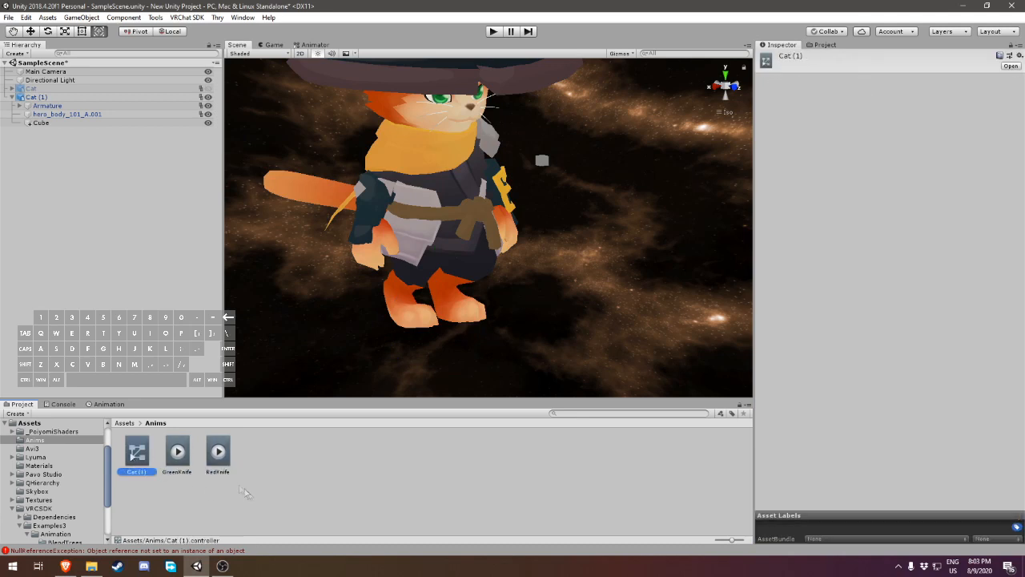
pyautogui.press('Delete')
pyautogui.press('Return')
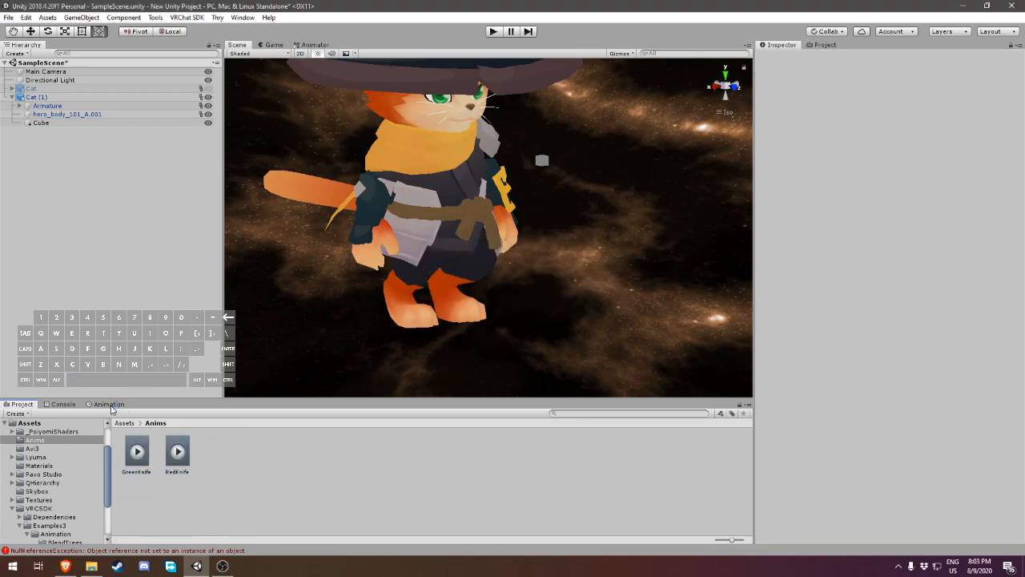
# - Create an animation clip named Cube for Cat (1) in the Anims folder
pyautogui.click(111, 404)
pyautogui.click(22, 404)
pyautogui.click(86, 403)
pyautogui.click(450, 492)
pyautogui.write('Cube')
pyautogui.press('Return')
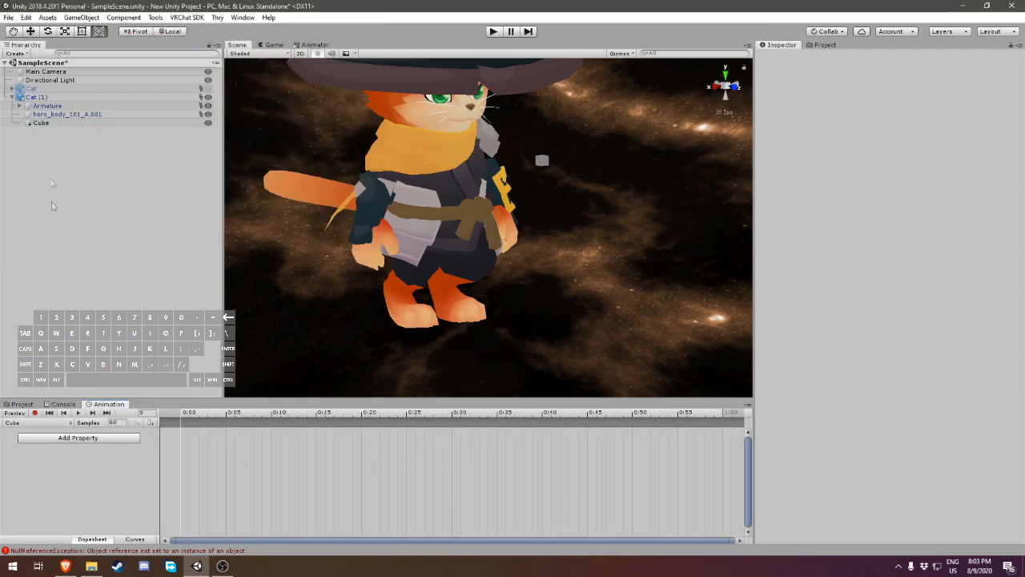
# - Record the active state of Cat (1)'s cube at frames 0 and 1 of the Cube clip and stop recording
pyautogui.click(44, 123)
pyautogui.moveTo(39, 123); pyautogui.dragTo(32, 97)
pyautogui.click(32, 97)
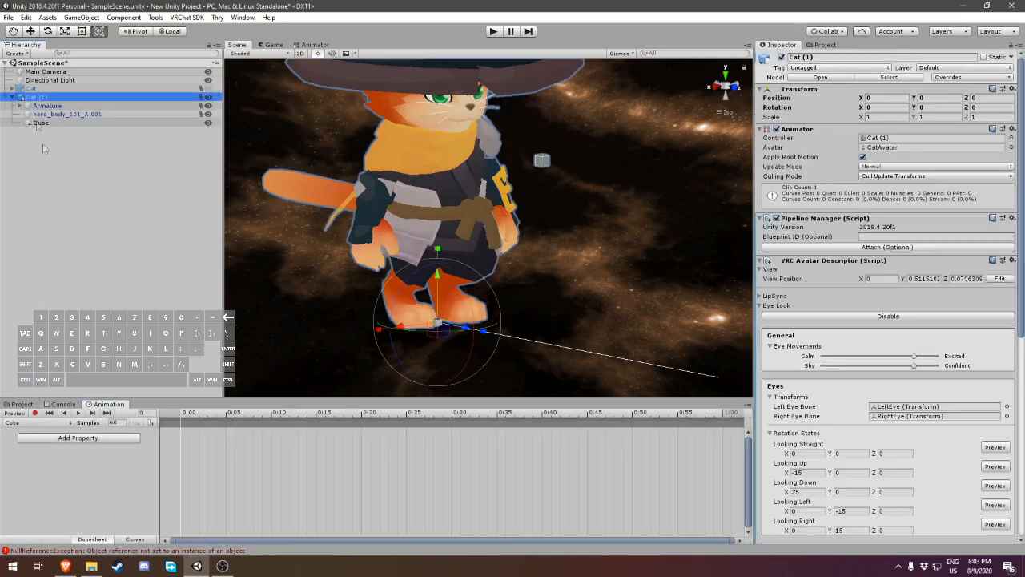
pyautogui.click(33, 413)
pyautogui.click(208, 126)
pyautogui.press('.')
pyautogui.click(208, 126)
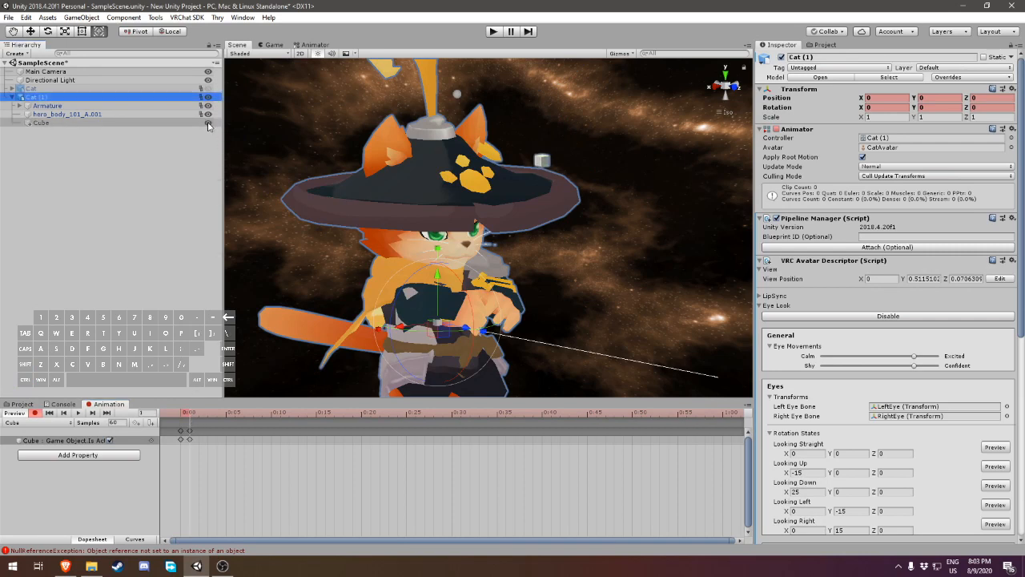
pyautogui.click(35, 413)
# - Delete the regenerated Cat (1) animator controller from the Anims folder
pyautogui.click(23, 404)
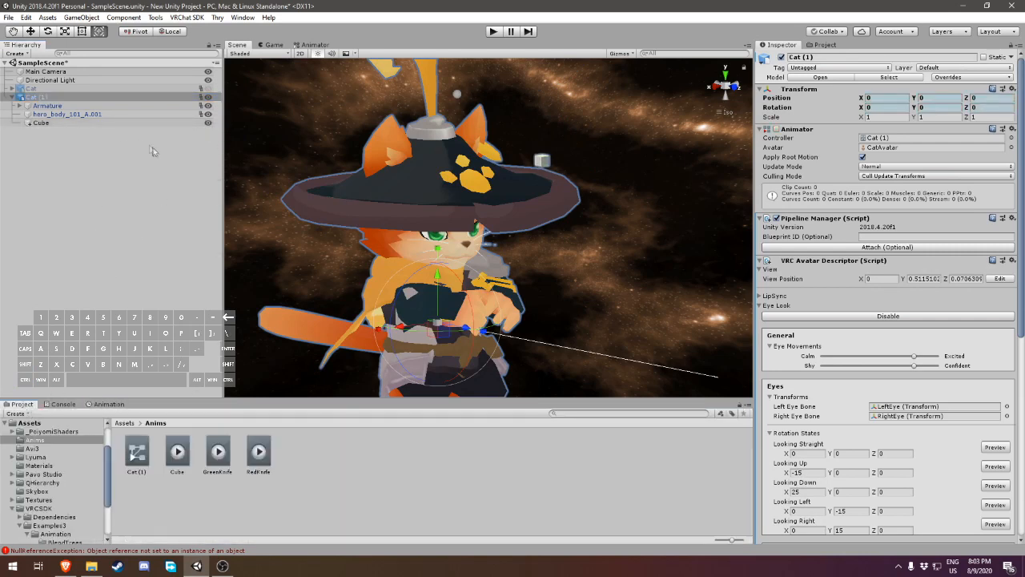
pyautogui.click(136, 453)
pyautogui.press('Delete')
pyautogui.press('Return')
# - Create an animation clip named Mad for Cat (1) in the Anims folder
pyautogui.click(36, 97)
pyautogui.click(108, 404)
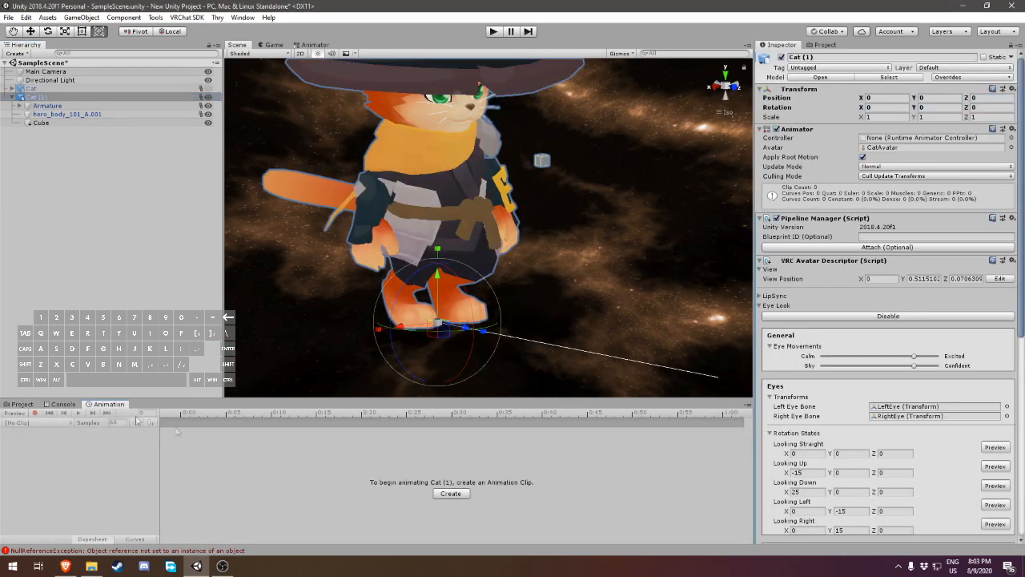
pyautogui.click(450, 493)
pyautogui.write('Mad')
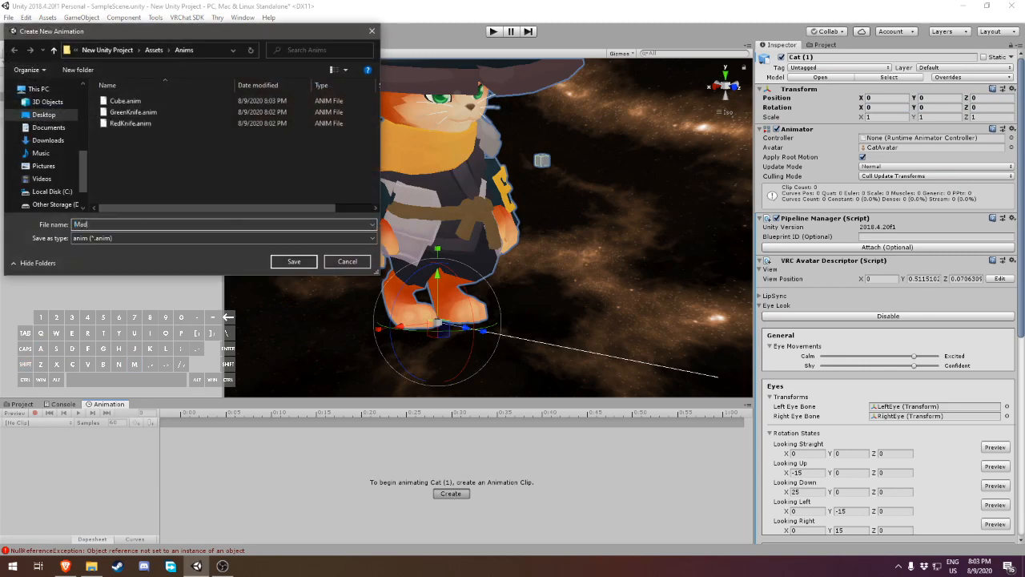
pyautogui.press('Return')
# - Record the Angry blendshape of Cat (1)'s hero_body_101_A.001 mesh at 100 in the Mad clip and stop recording
pyautogui.click(34, 413)
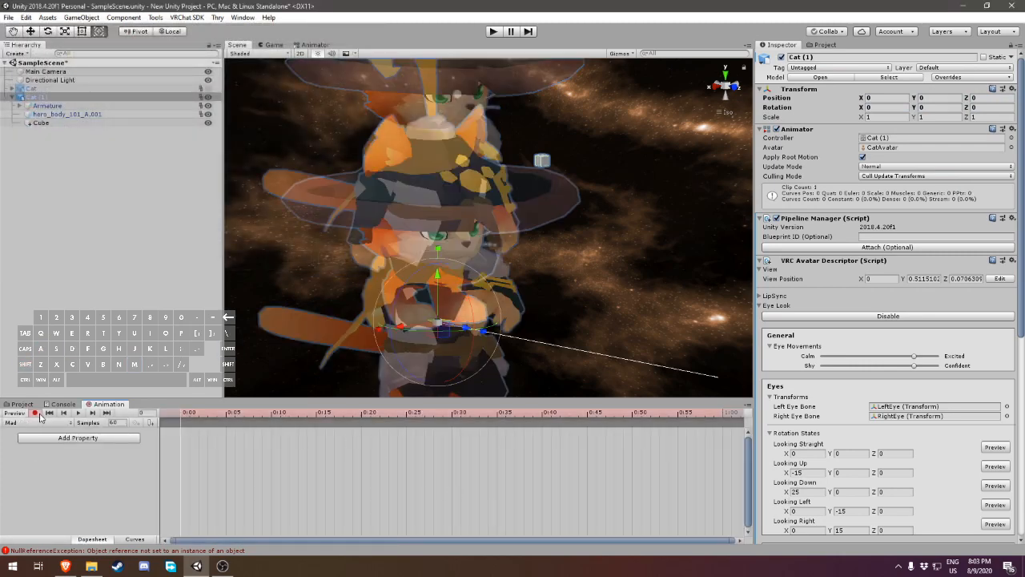
pyautogui.click(71, 115)
pyautogui.click(73, 106)
pyautogui.click(68, 114)
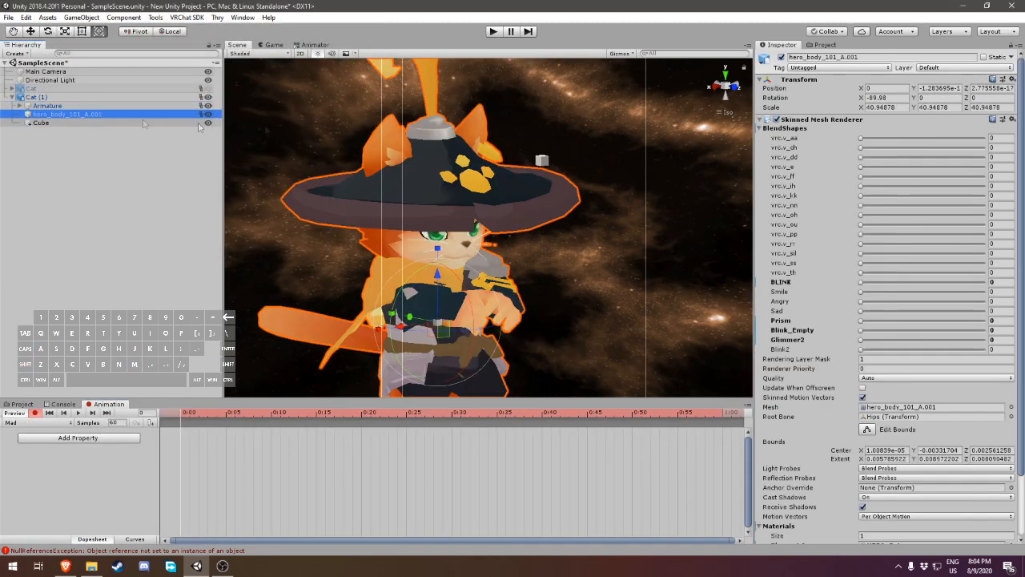
pyautogui.moveTo(863, 302); pyautogui.dragTo(987, 302)
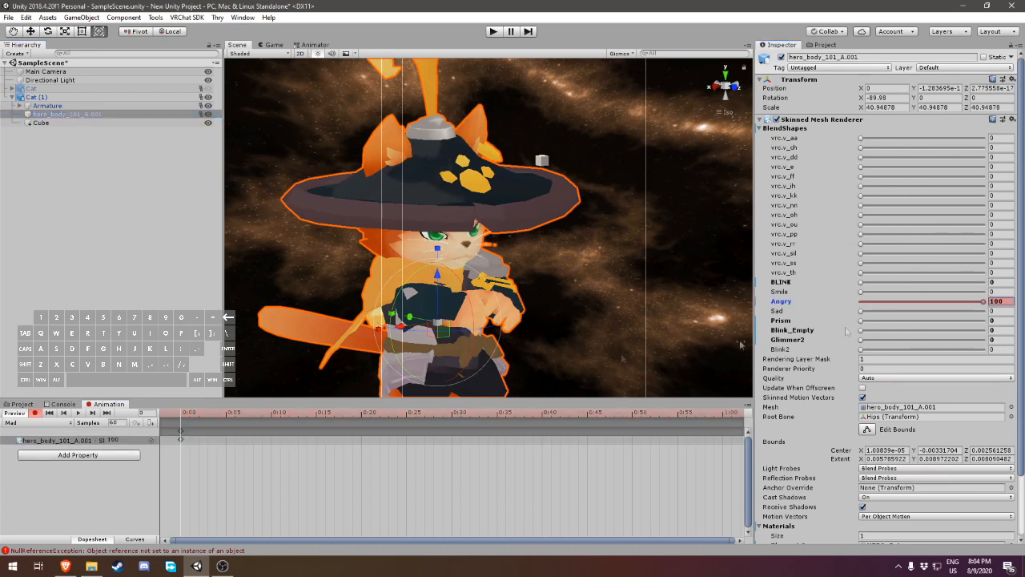
pyautogui.hotkey('ctrl', 'c')
pyautogui.click(34, 412)
# - Delete the Cat (1) animator controller created with the Mad clip from the Anims folder
pyautogui.click(23, 404)
pyautogui.click(137, 455)
pyautogui.press('Delete')
pyautogui.press('Return')
# - Create an animation clip named Sad for Cat (1) in the Anims folder
pyautogui.click(108, 404)
pyautogui.click(450, 492)
pyautogui.write('Sad')
pyautogui.press('Return')
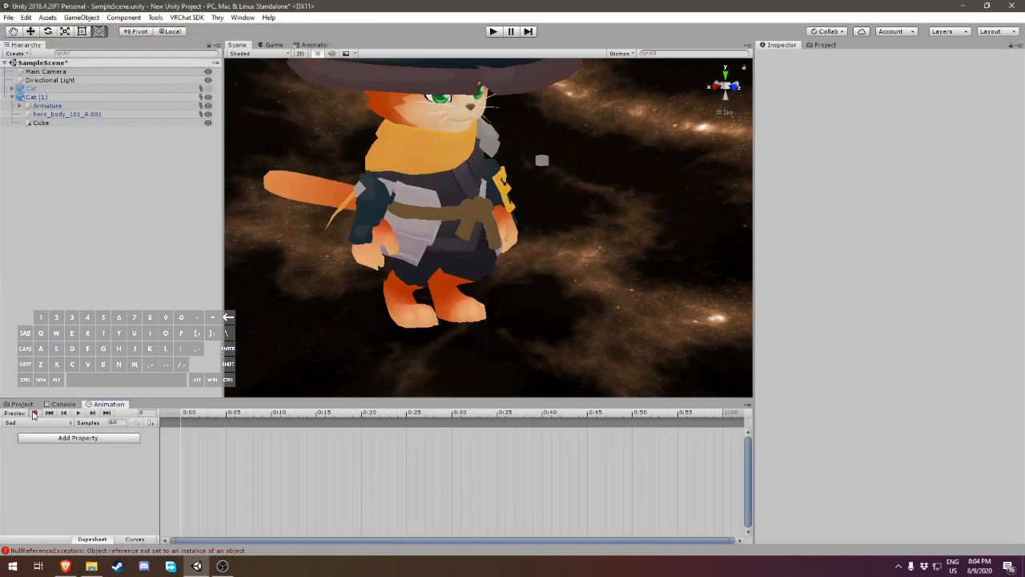
# - Record the Sad blendshape of Cat (1)'s hero_body_101_A.001 mesh at 100 in the Sad clip
pyautogui.click(35, 412)
pyautogui.click(40, 122)
pyautogui.click(67, 114)
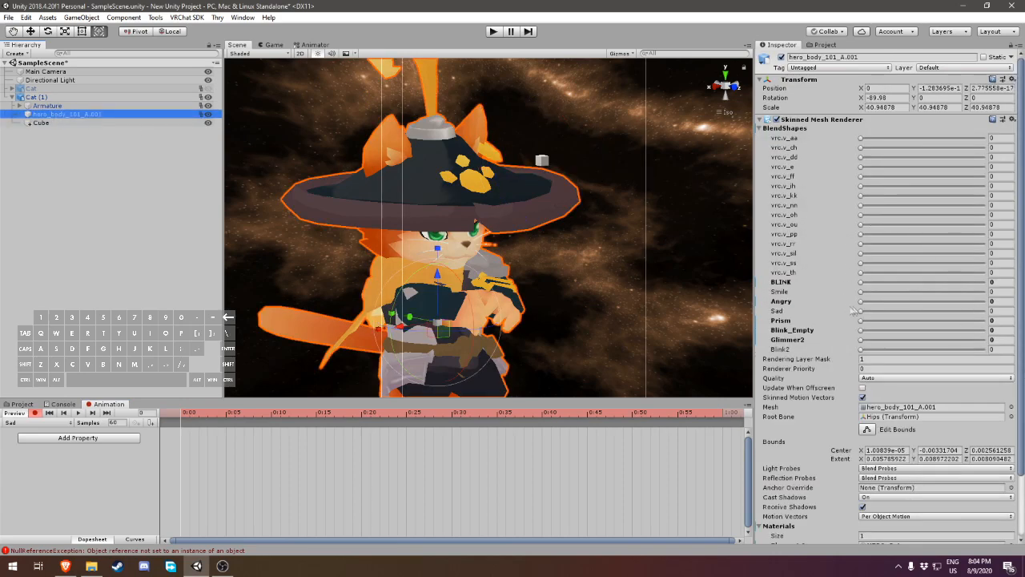
pyautogui.moveTo(862, 311); pyautogui.dragTo(985, 312)
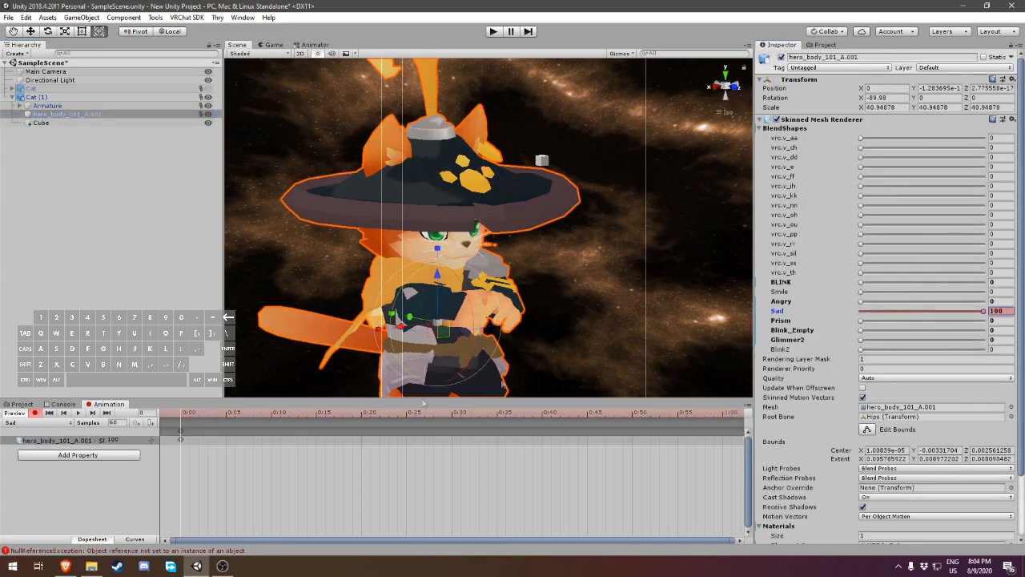
# - Copy the Sad clip's first keyframe to frame 1 and stop recording
pyautogui.click(181, 431)
pyautogui.hotkey('ctrl', 'c')
pyautogui.click(190, 412)
pyautogui.hotkey('ctrl', 'v')
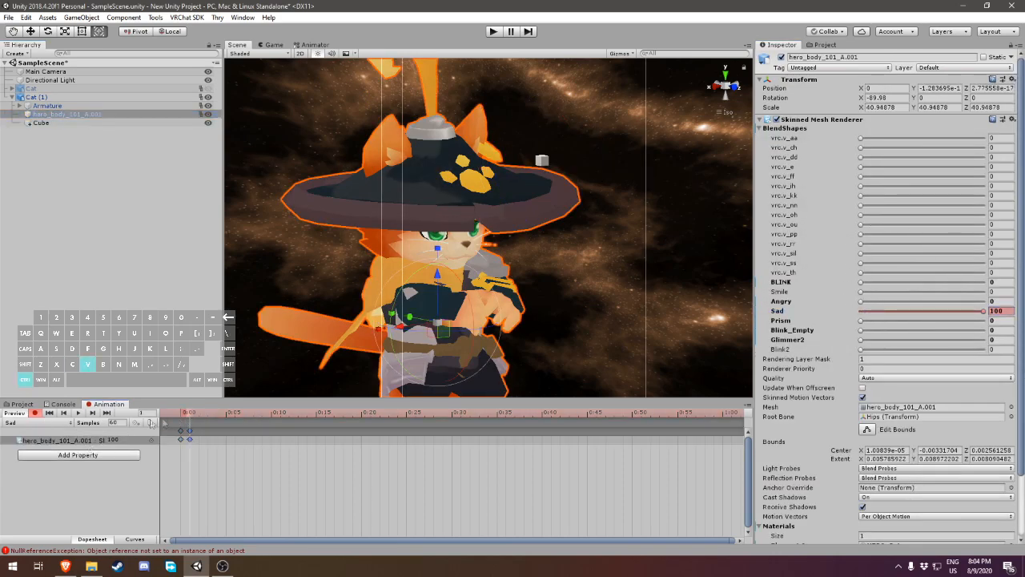
pyautogui.click(35, 413)
# - Delete the Cat (1) animator controller created with the Sad clip from the Anims folder
pyautogui.click(21, 404)
pyautogui.click(137, 453)
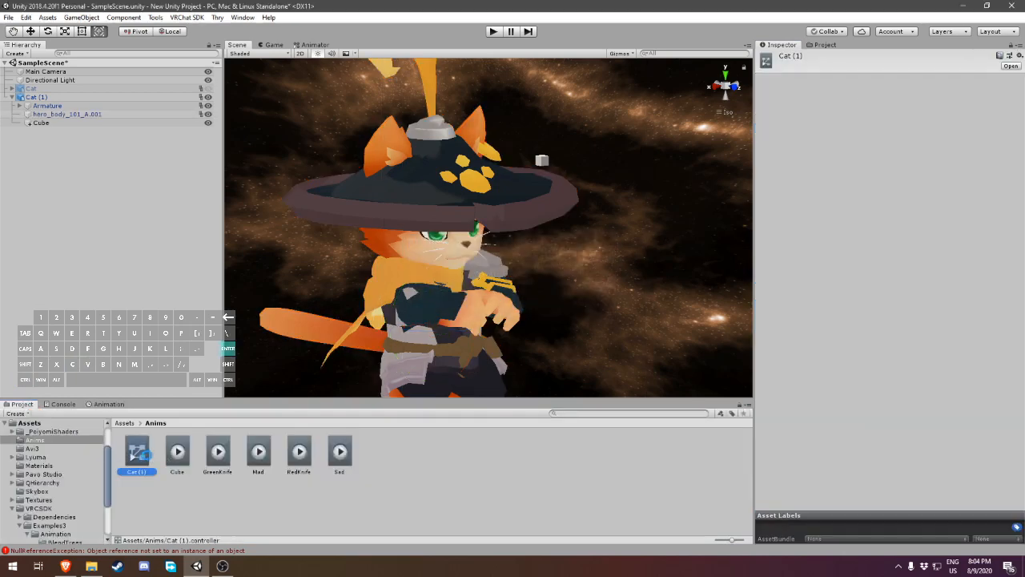
pyautogui.press('Delete')
# - Create an animation clip named Smile for Cat (1) in the Anims folder
pyautogui.click(107, 403)
pyautogui.click(451, 494)
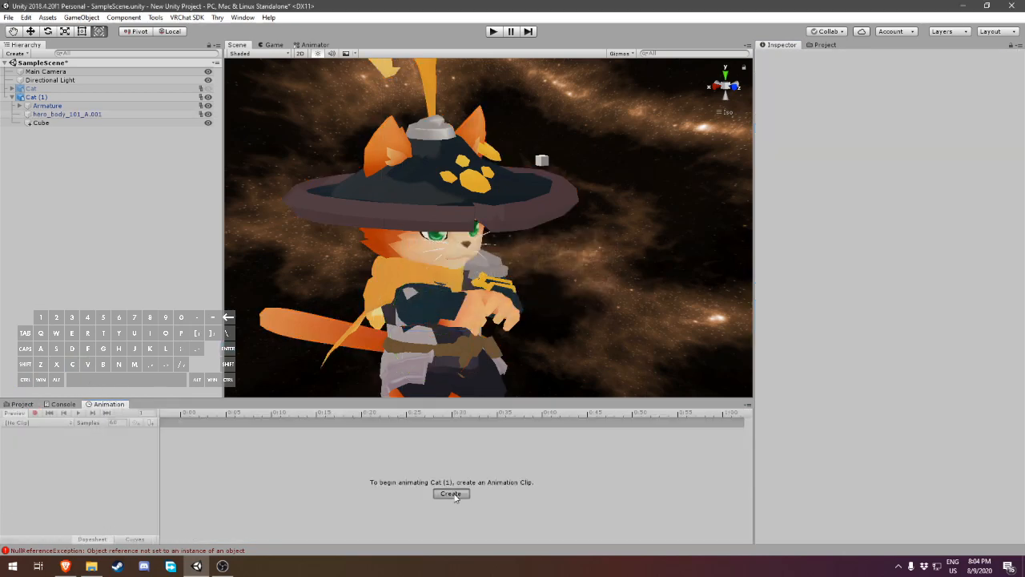
pyautogui.write('Smile')
pyautogui.press('Return')
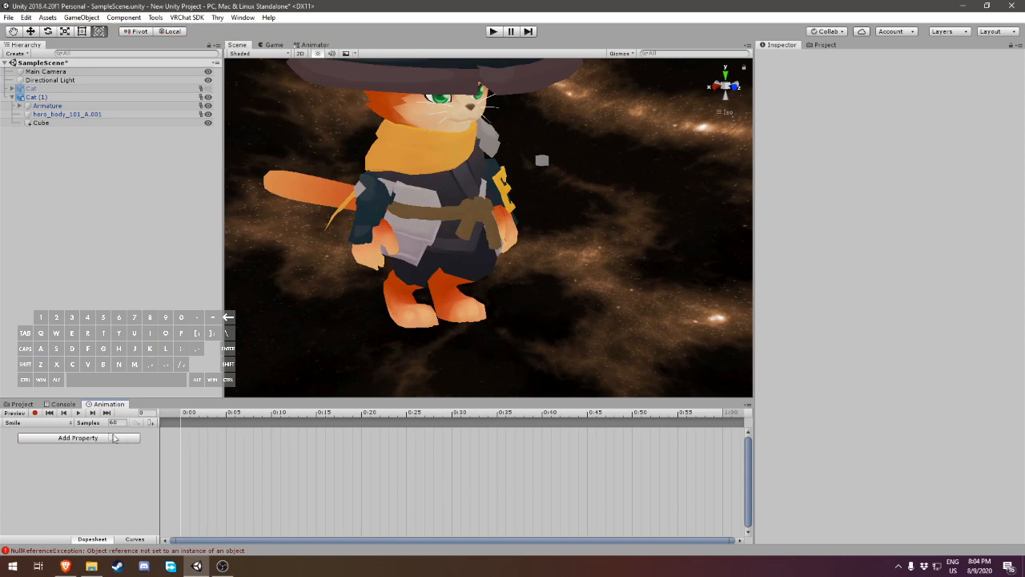
# - Record the Smile blendshape of Cat (1)'s hero_body_101_A.001 mesh at 100 in the Smile clip
pyautogui.click(34, 412)
pyautogui.click(67, 113)
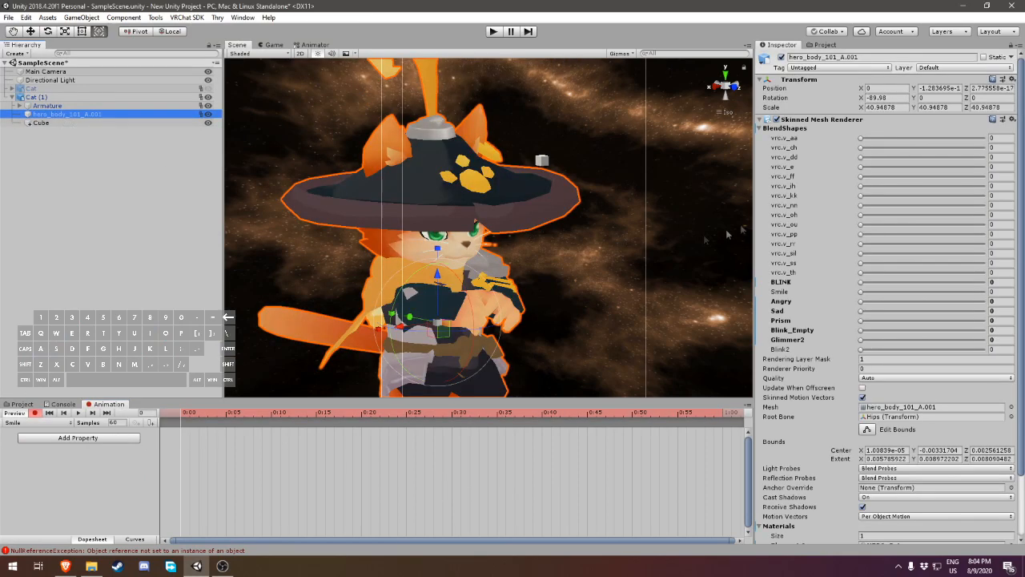
pyautogui.moveTo(864, 293); pyautogui.dragTo(987, 293)
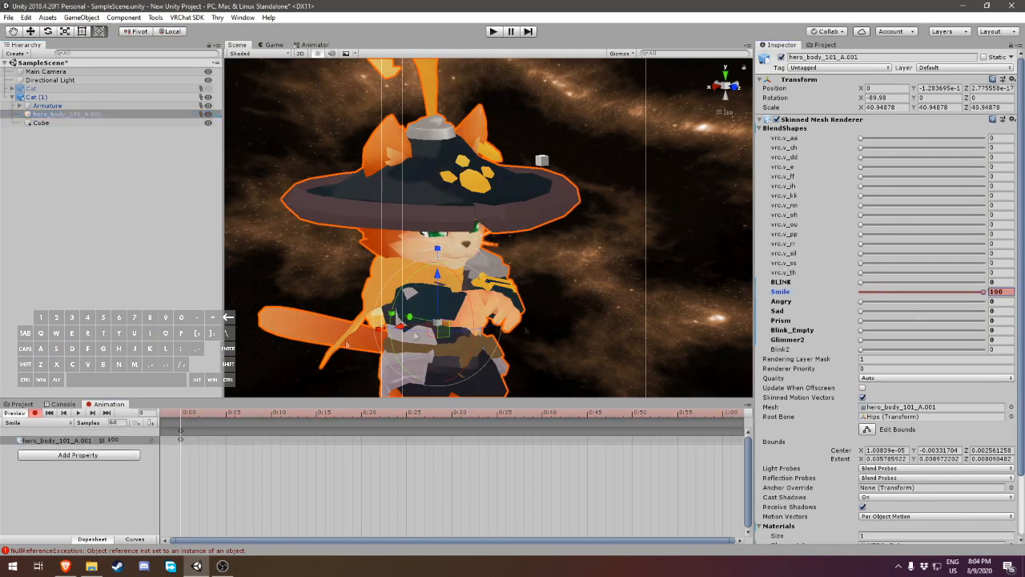
# - Copy the Smile clip's first keyframe to frame 1 and stop recording
pyautogui.click(181, 433)
pyautogui.hotkey('ctrl', 'c')
pyautogui.click(190, 413)
pyautogui.hotkey('ctrl', 'v')
pyautogui.click(34, 412)
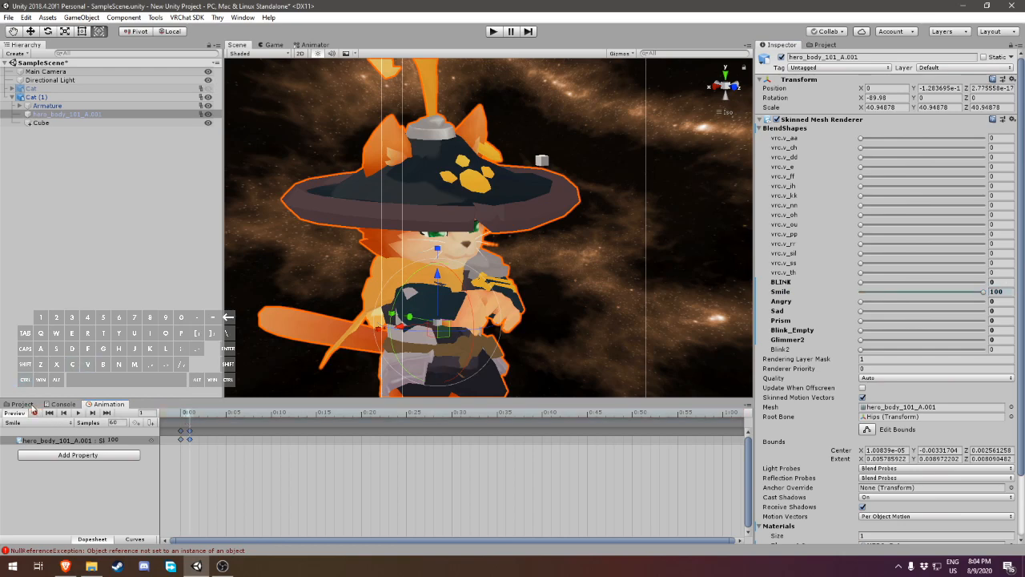
# - Delete the Cat (1) animator controller created with the Smile clip from the Anims folder and select Cat (1)
pyautogui.click(21, 403)
pyautogui.click(231, 501)
pyautogui.click(136, 448)
pyautogui.press('Delete')
pyautogui.press('Return')
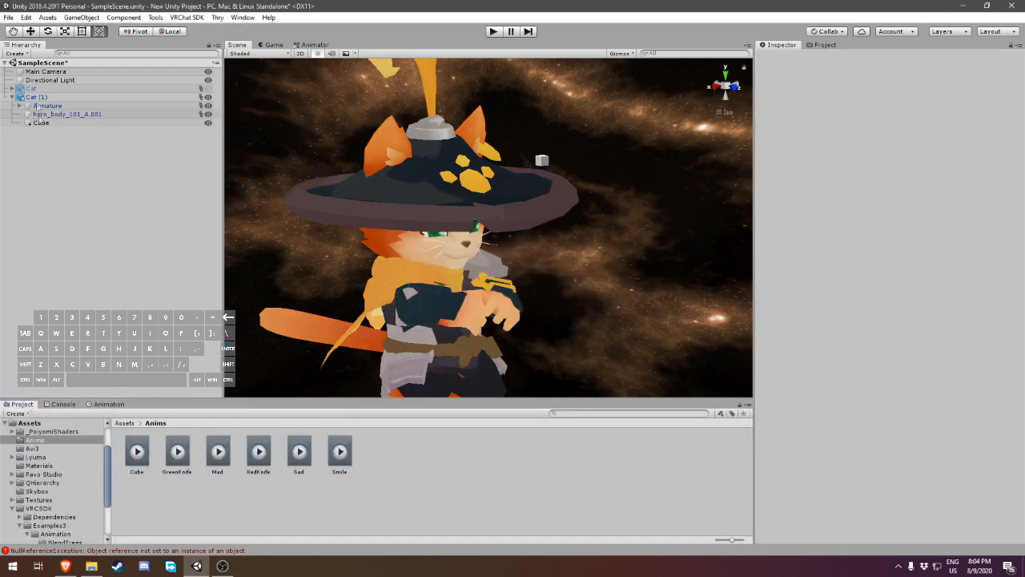
pyautogui.click(44, 97)
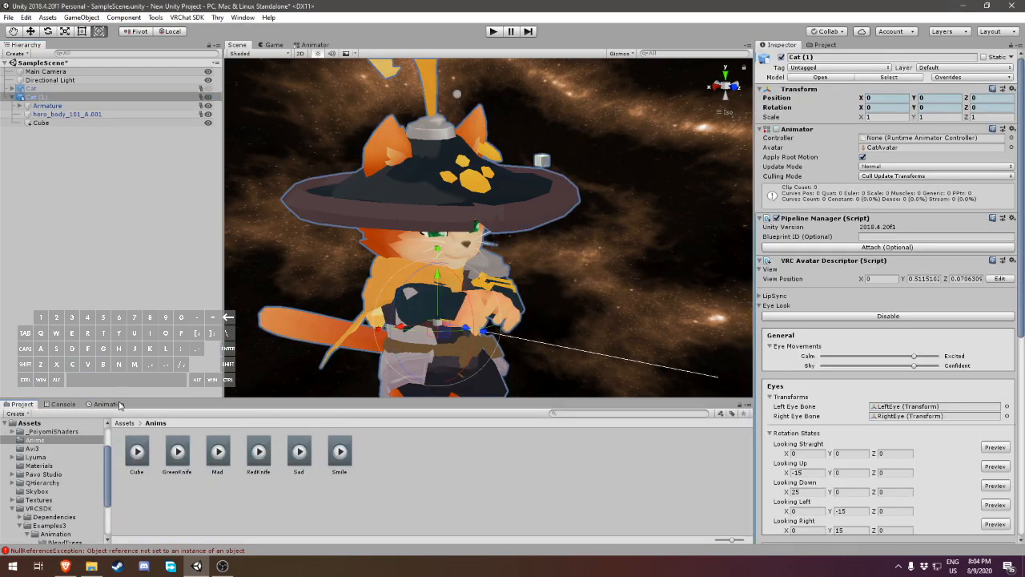
# - Create an animation clip named EyesClosed for Cat (1) in the Anims folder
pyautogui.click(118, 405)
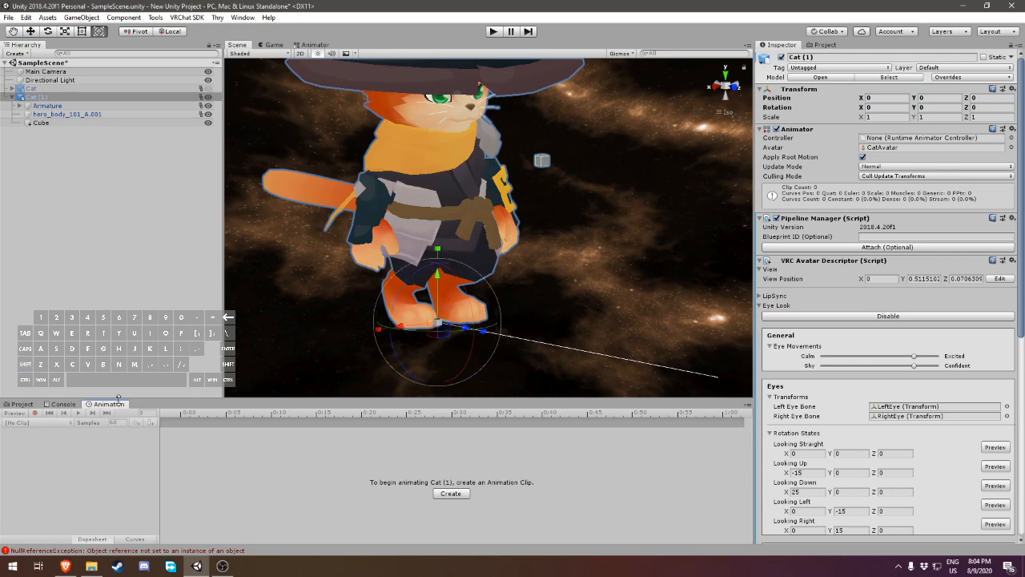
pyautogui.click(451, 494)
pyautogui.write('Eye')
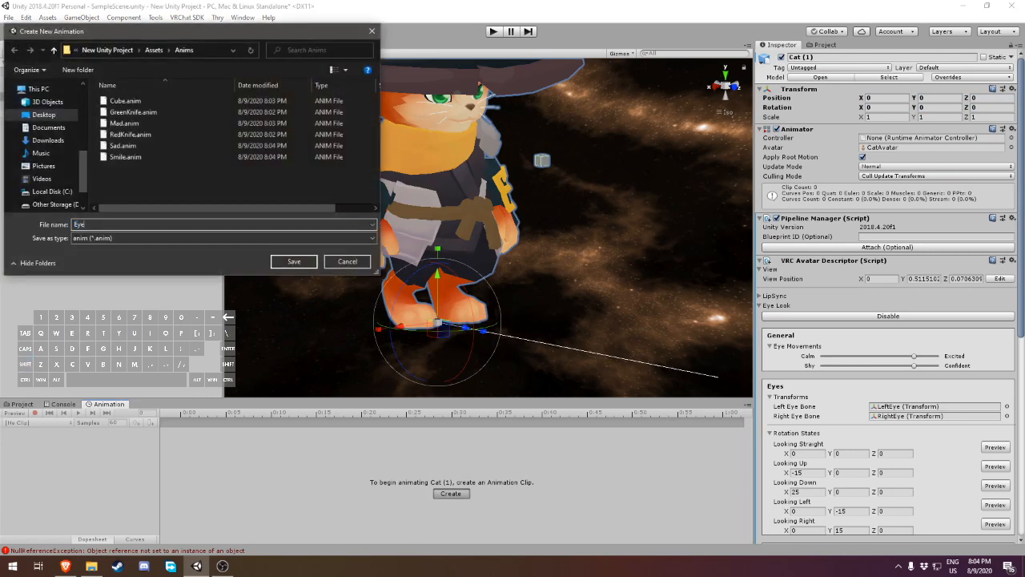
pyautogui.write('sClosed')
pyautogui.press('Return')
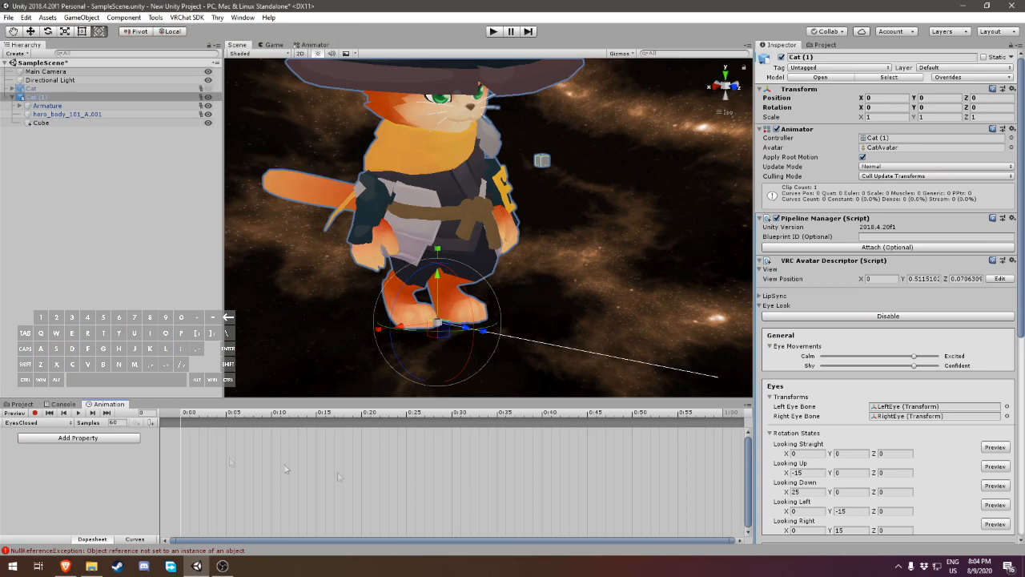
# - Record the Blink2 blendshape of Cat (1)'s hero_body_101_A.001 mesh at 100 in the EyesClosed clip
pyautogui.click(35, 412)
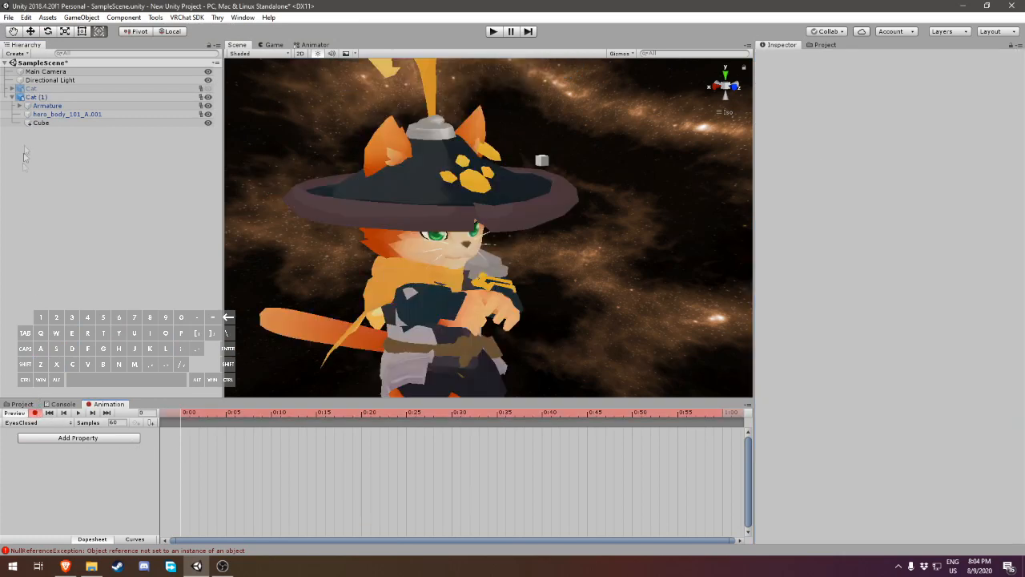
pyautogui.click(80, 114)
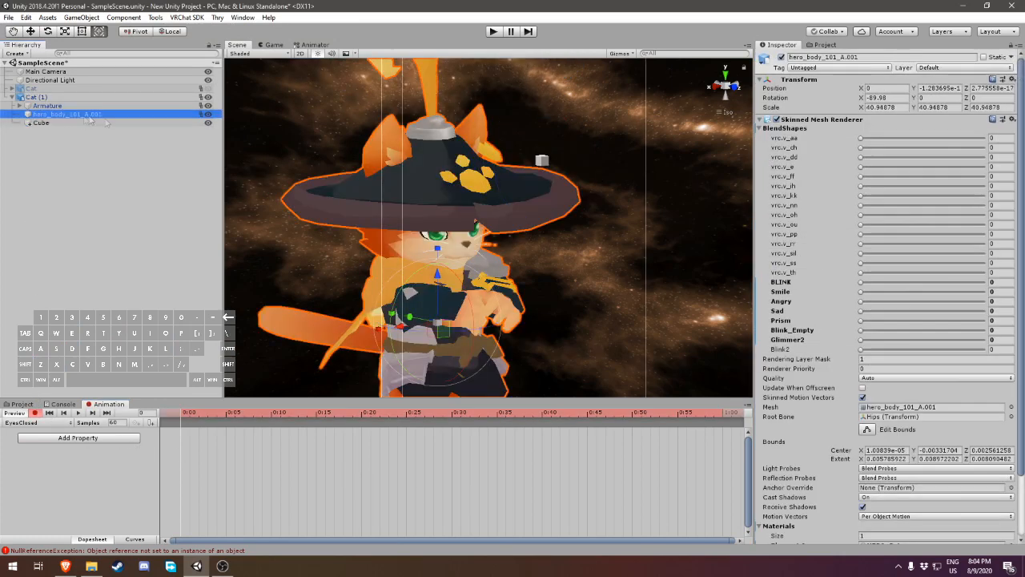
pyautogui.click(864, 350)
pyautogui.moveTo(926, 358); pyautogui.dragTo(990, 359)
# - Copy the EyesClosed clip's first keyframe to frame 1 and stop recording
pyautogui.click(180, 431)
pyautogui.hotkey('ctrl', 'c')
pyautogui.keyDown('ctrl'); pyautogui.click(189, 414); pyautogui.keyUp('ctrl')
pyautogui.hotkey('ctrl', 'v')
pyautogui.click(34, 412)
# - Delete the Cat (1) animator controller created with the EyesClosed clip from the Anims folder and select Cat (1)
pyautogui.click(29, 405)
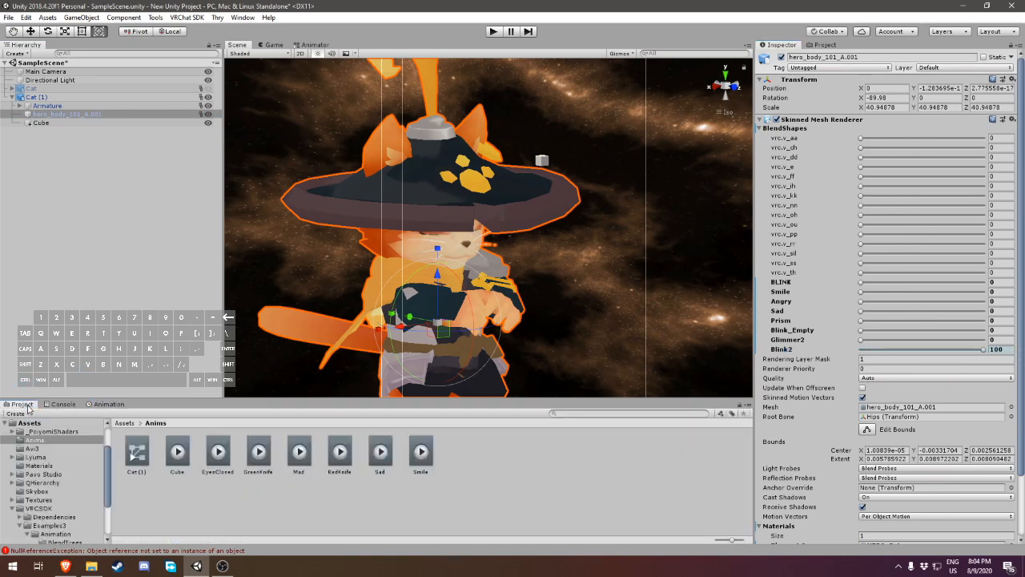
pyautogui.click(240, 505)
pyautogui.click(137, 453)
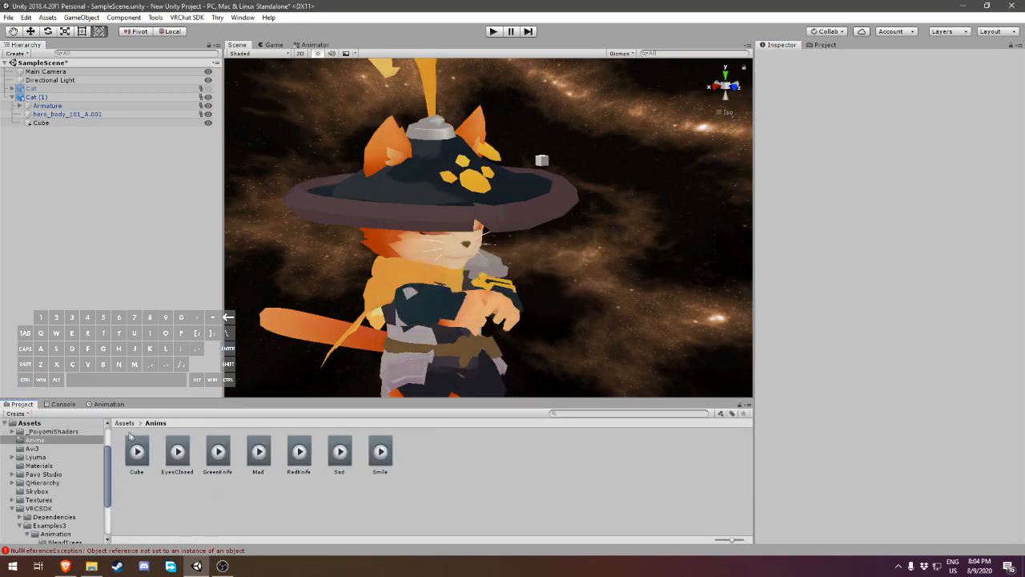
pyautogui.click(110, 404)
pyautogui.doubleClick(48, 97)
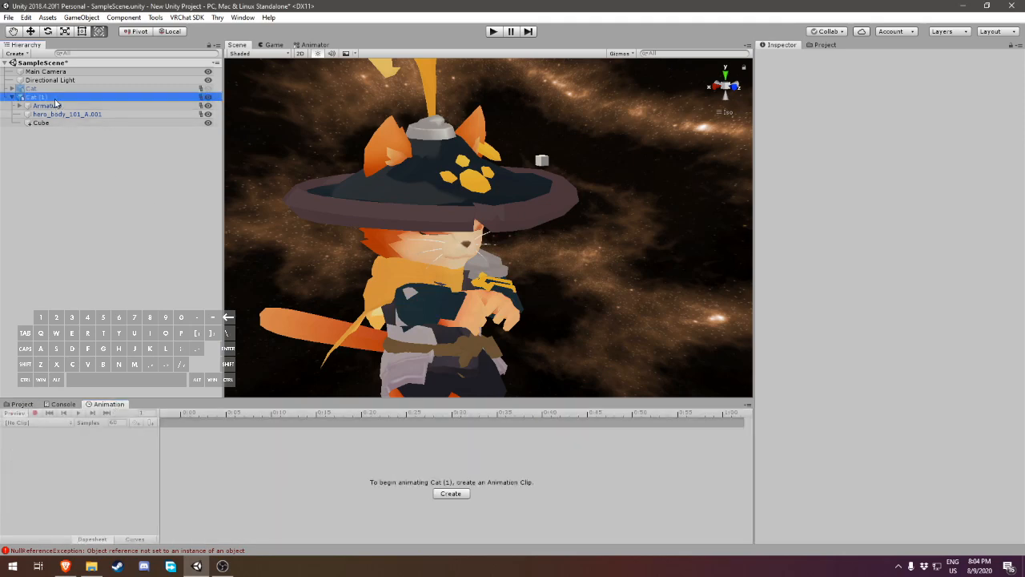
# - Create an animation clip named Neutral for Cat (1) in the Anims folder
pyautogui.click(451, 493)
pyautogui.write('Neutral')
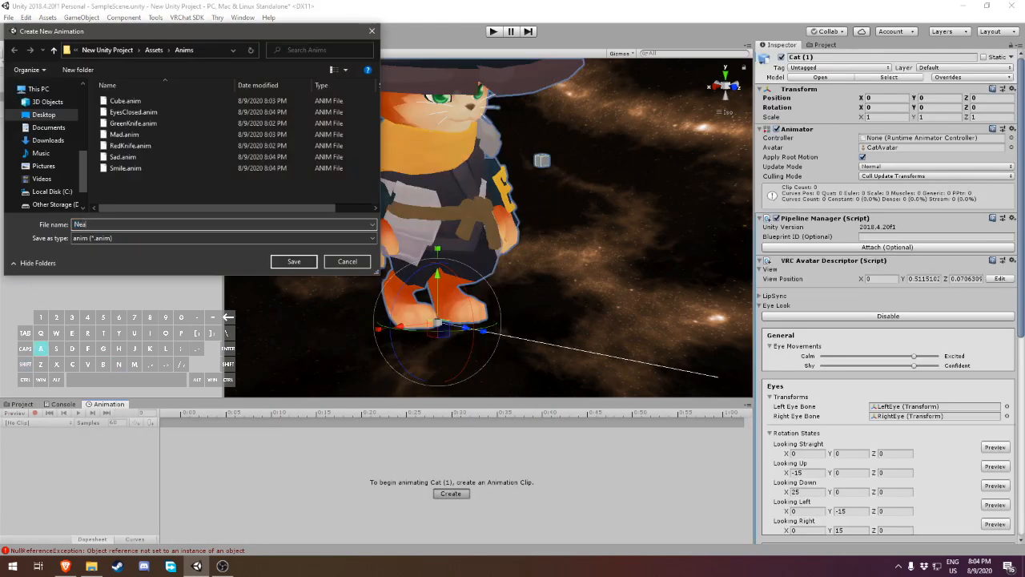
pyautogui.press('Return')
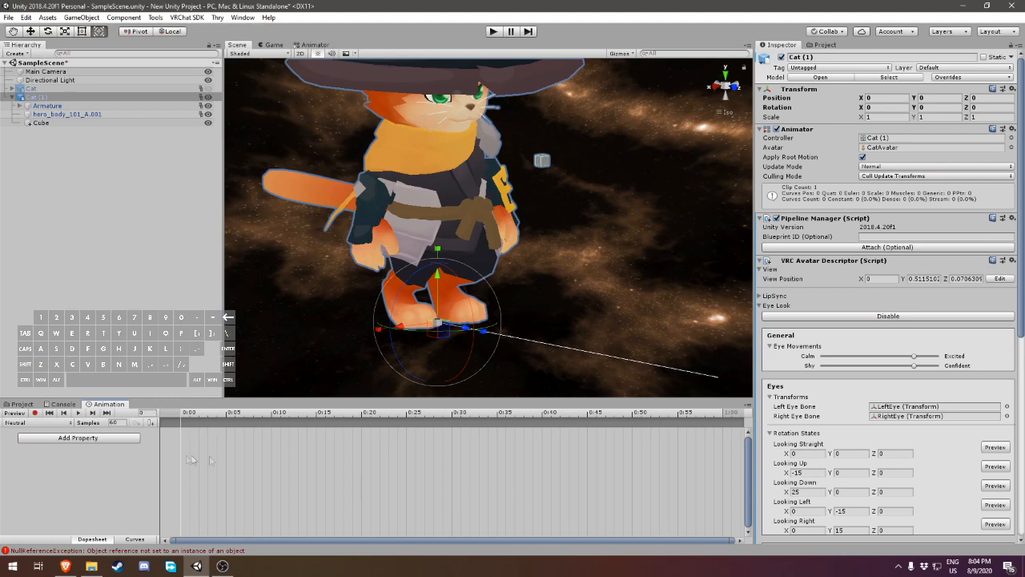
# - Record the Smile, Angry, Sad and Blink2 blendshapes of Cat (1)'s hero_body_101_A.001 mesh at 0 in the Neutral clip
pyautogui.click(36, 413)
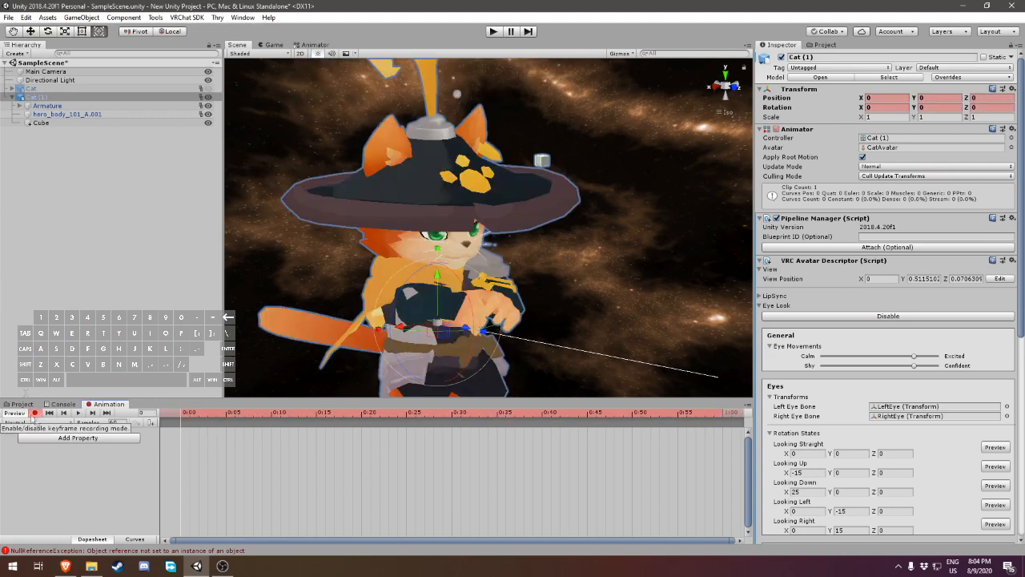
pyautogui.click(54, 121)
pyautogui.press('Up')
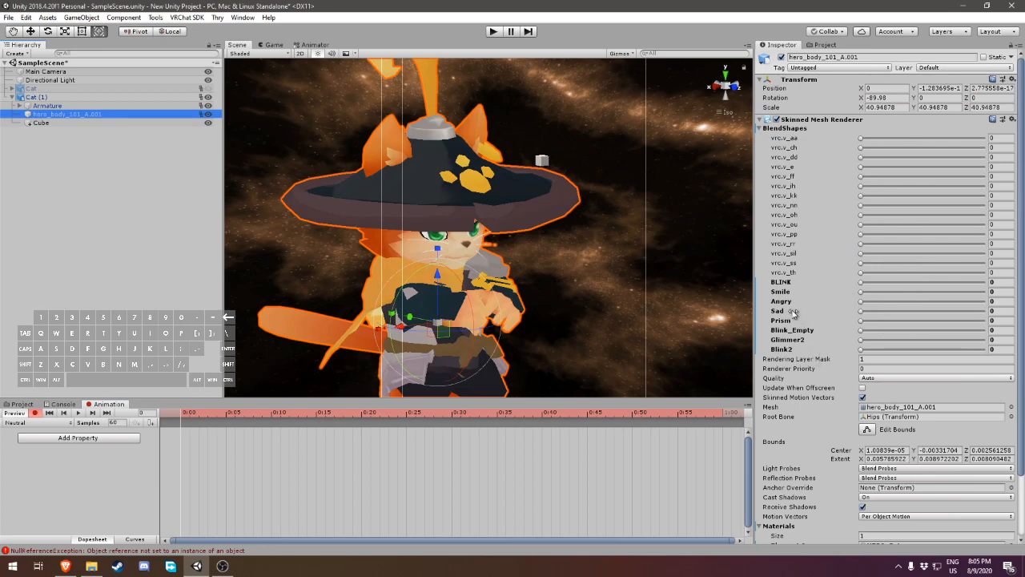
pyautogui.click(861, 293)
pyautogui.click(861, 302)
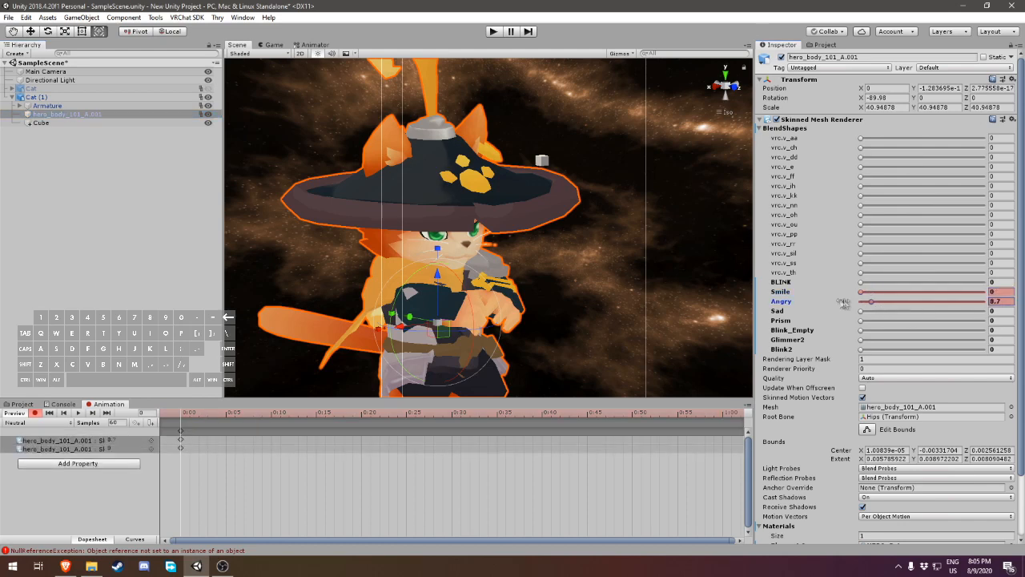
pyautogui.click(861, 311)
pyautogui.click(861, 350)
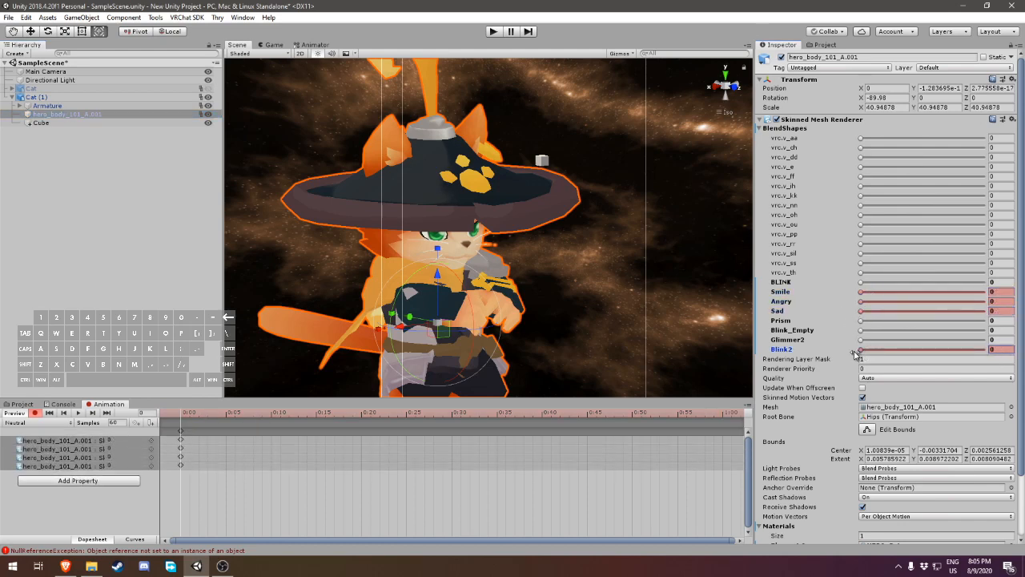
# - Copy the Neutral clip's first keyframes to frame 1 and stop recording
pyautogui.click(181, 432)
pyautogui.hotkey('ctrl', 'c')
pyautogui.click(190, 415)
pyautogui.hotkey('ctrl', 'v')
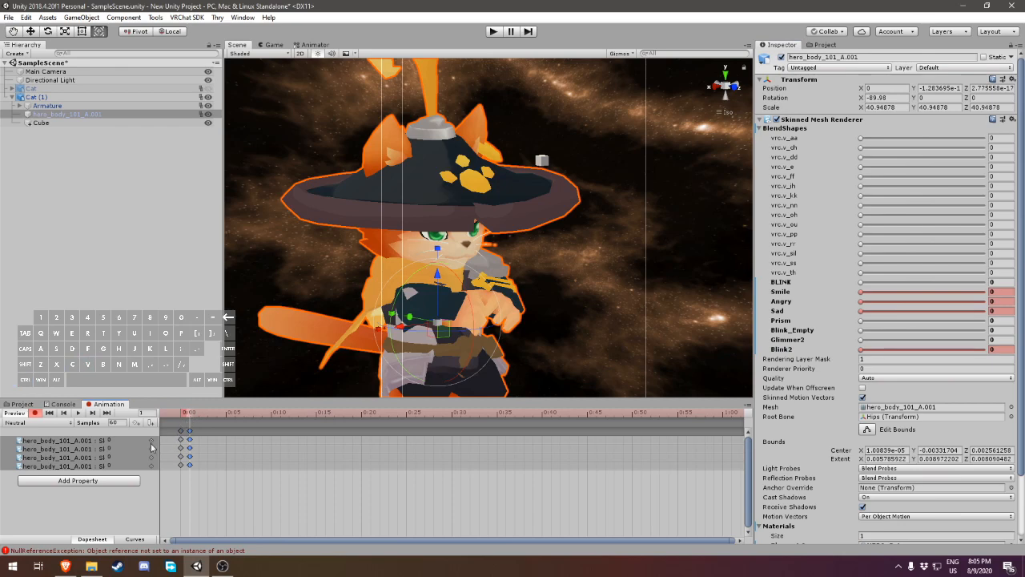
pyautogui.click(34, 413)
# - Delete the Cat (1) controller created with the Neutral clip and create an animation clip named MaterialChange for Cat (1) in the Anims folder
pyautogui.click(23, 404)
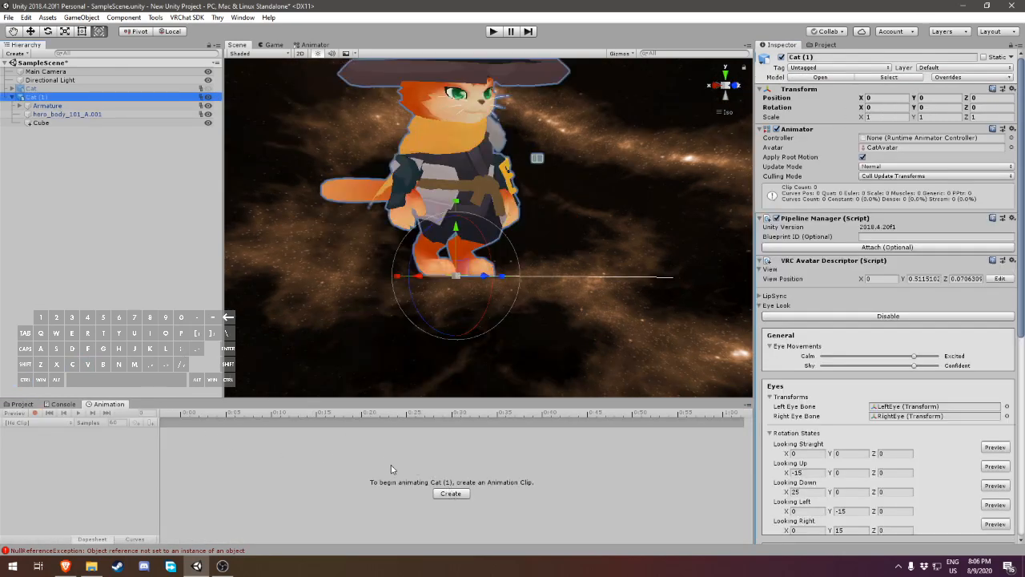
pyautogui.click(451, 493)
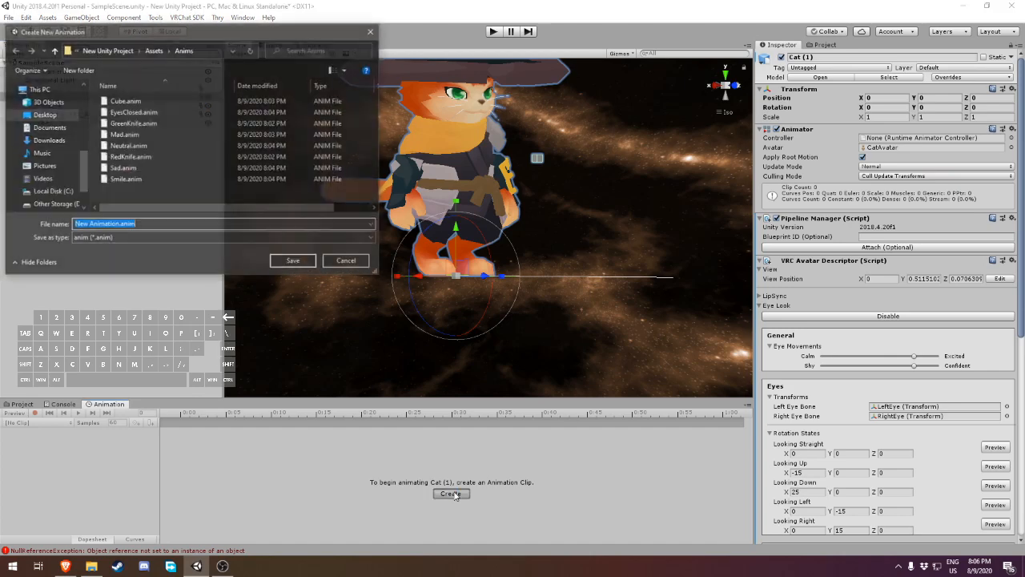
pyautogui.write('Mate')
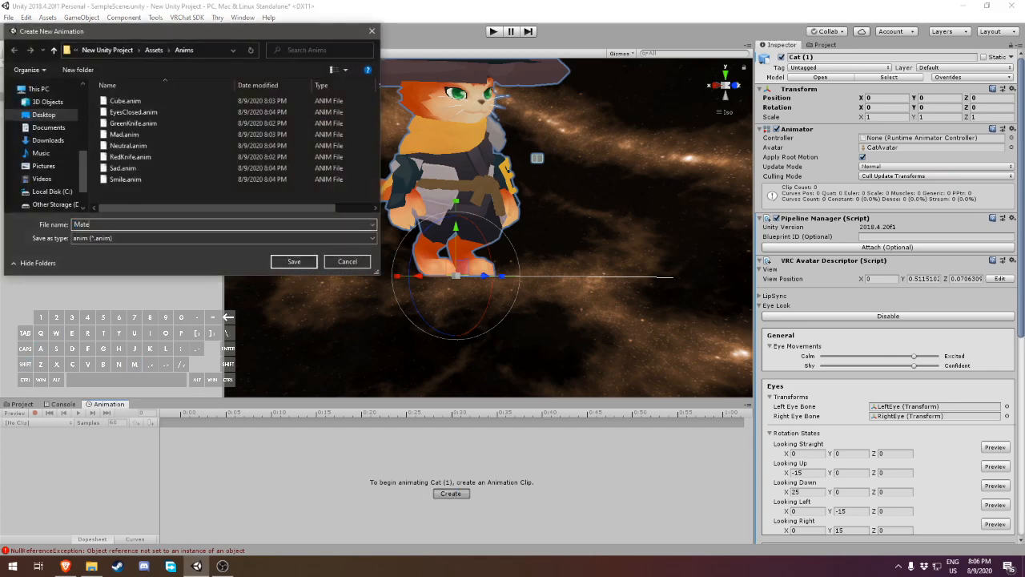
pyautogui.write('rielChange')
pyautogui.press('Return')
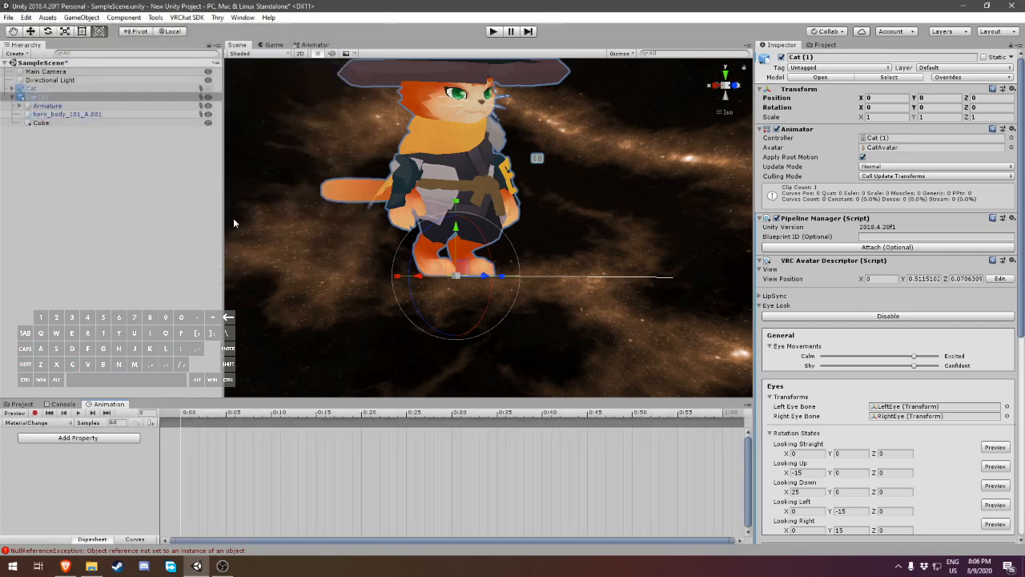
# - Record the HueShift of the HERO_D 1 material on hero_body_101_A.001 at 0 on the MaterialChange clip's first frame
pyautogui.click(35, 412)
pyautogui.click(56, 114)
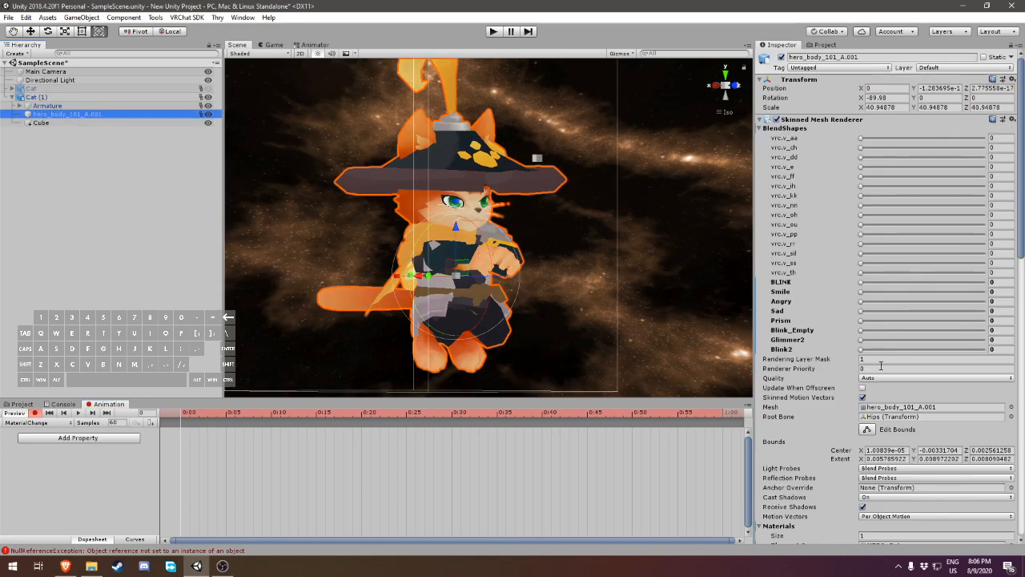
pyautogui.scroll(-10, 881, 365)
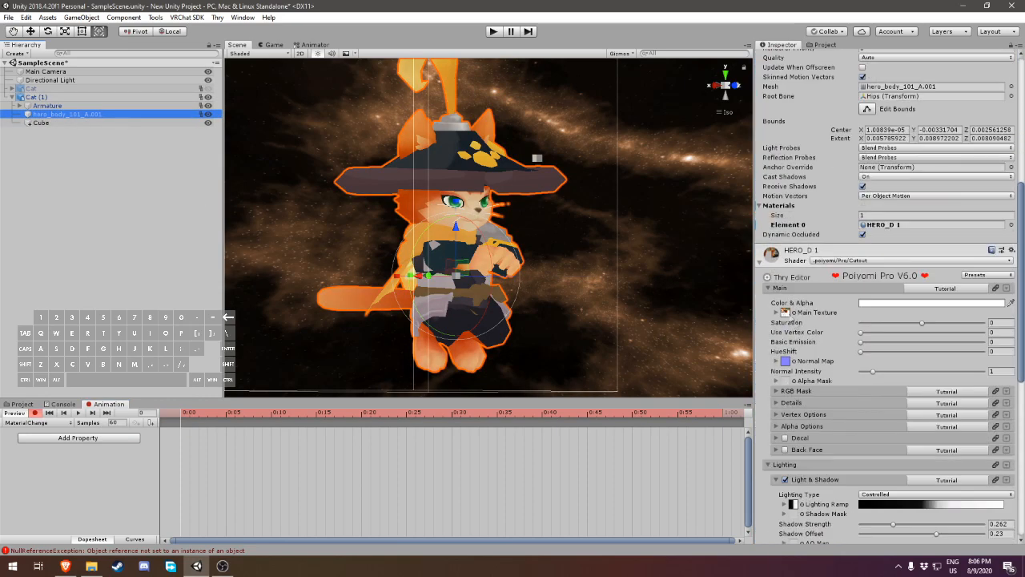
pyautogui.scroll(-1, 881, 301)
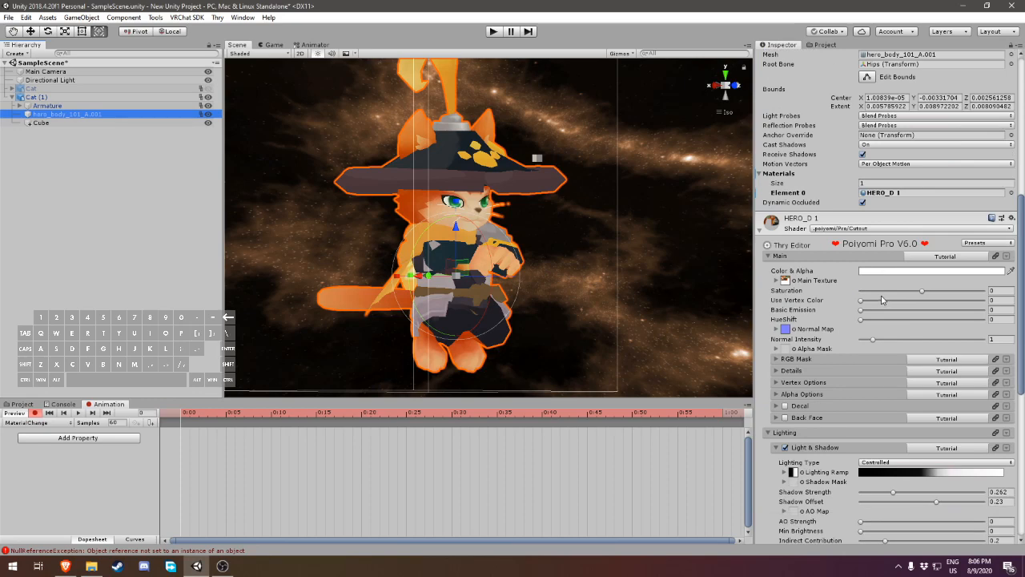
pyautogui.click(866, 320)
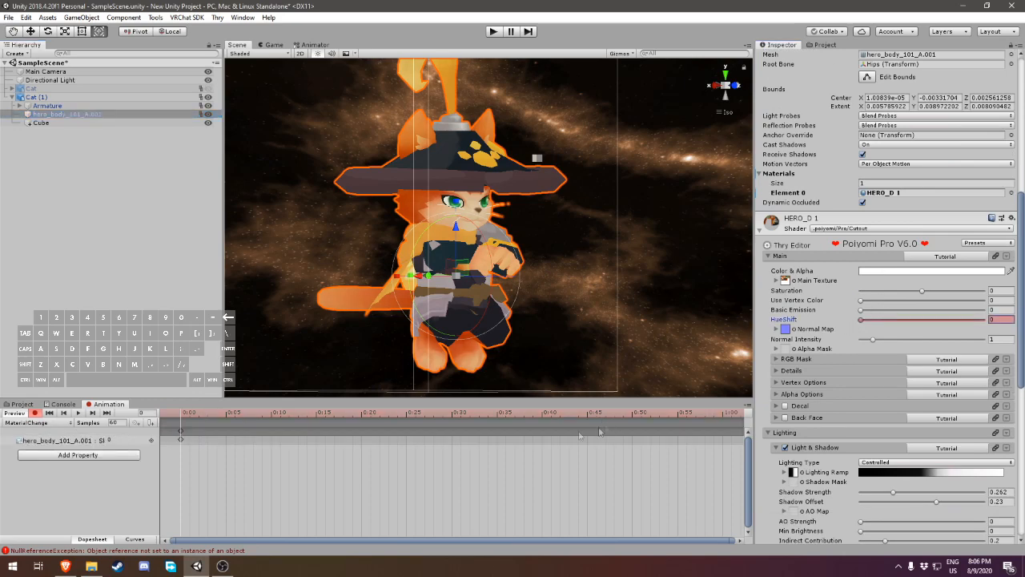
# - Record HueShift at 1 on frame 1 of the MaterialChange clip and stop recording
pyautogui.click(189, 414)
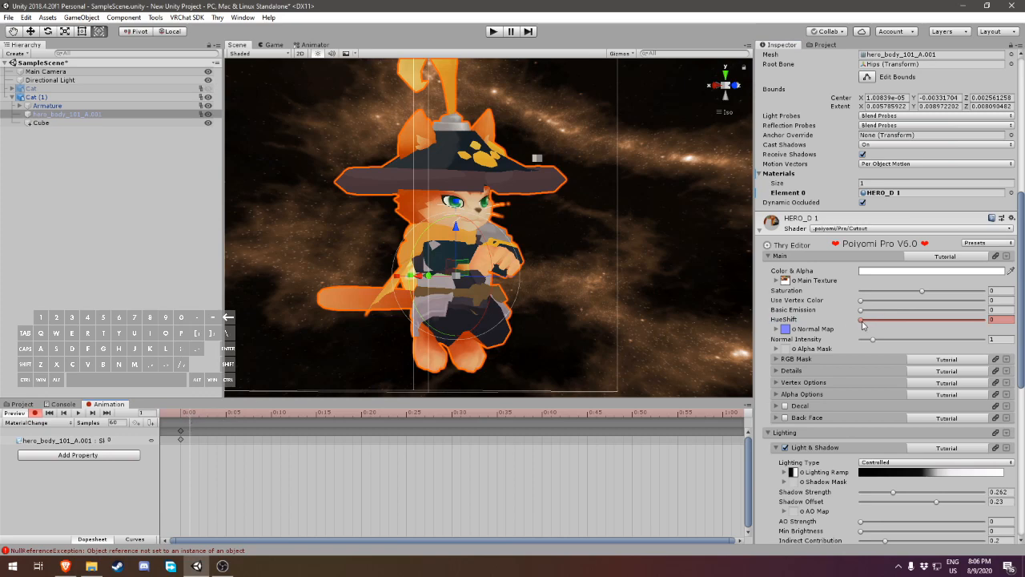
pyautogui.moveTo(862, 320); pyautogui.dragTo(984, 320)
pyautogui.click(34, 412)
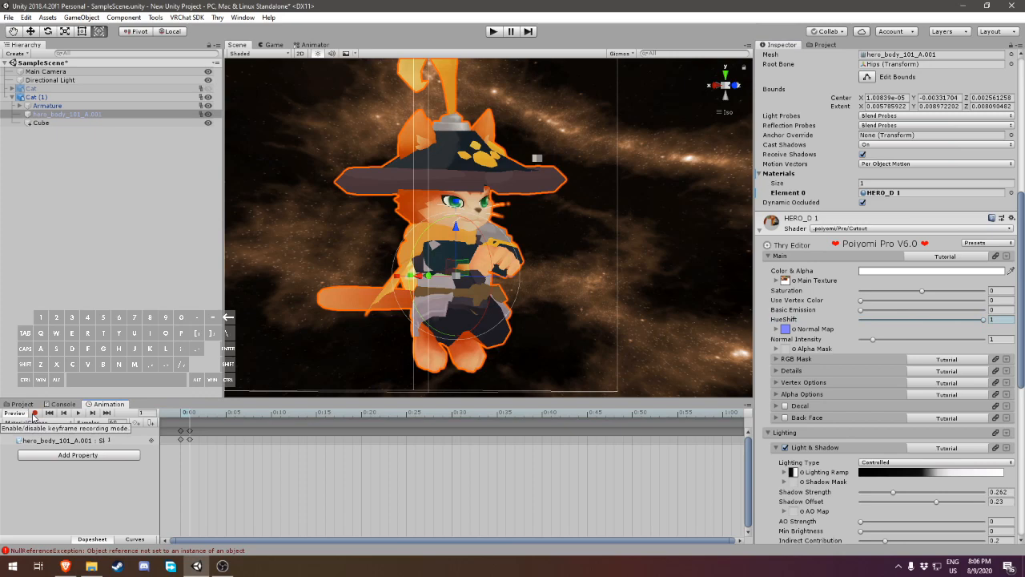
# - Delete the Cat (1) animator controller from the Anims folder and the duplicate Cat (1) avatar from the scene
pyautogui.click(21, 404)
pyautogui.click(138, 454)
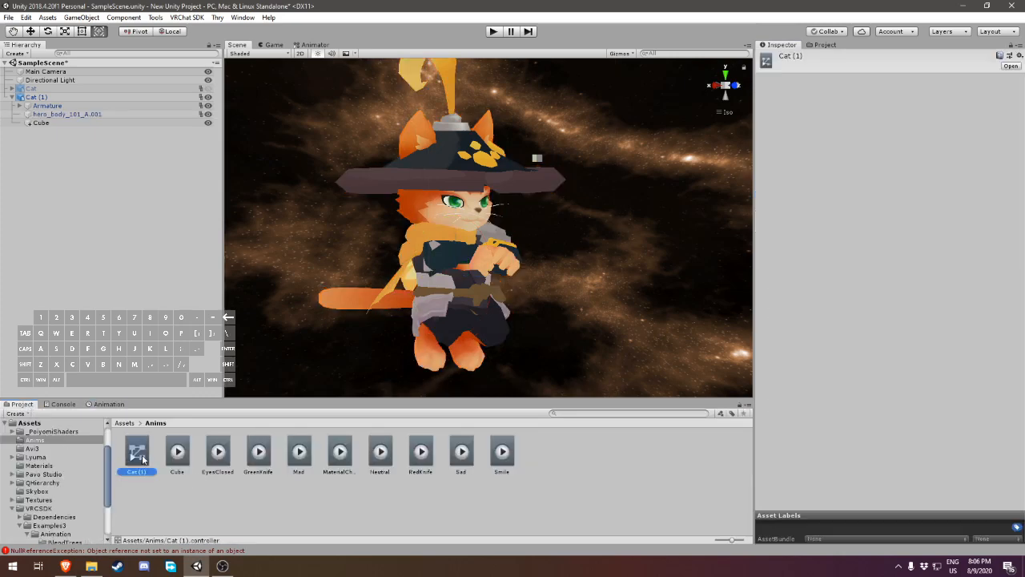
pyautogui.click(58, 96)
pyautogui.press('Delete')
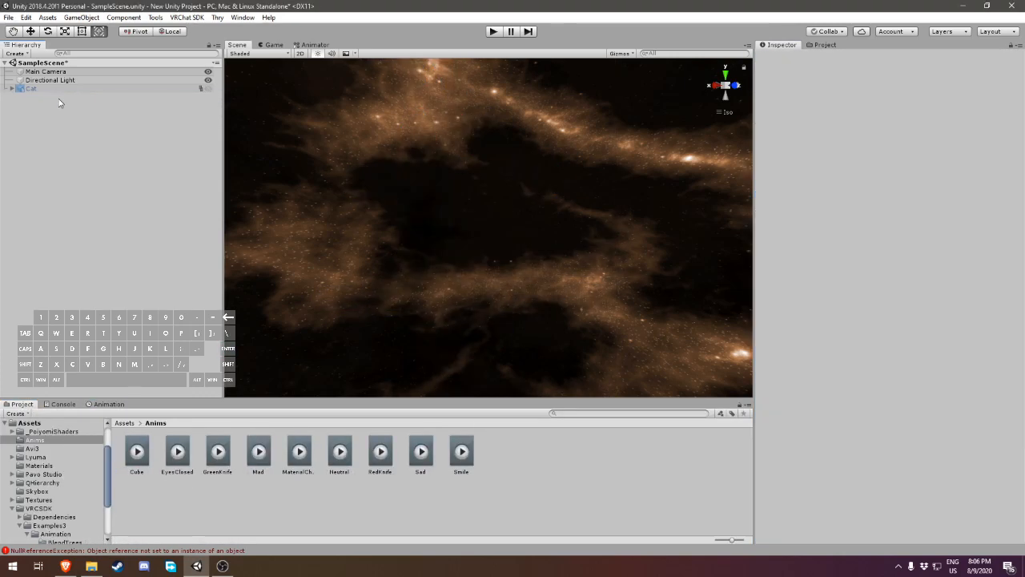
# - Activate the original Cat avatar in the scene and deactivate its Cube object
pyautogui.click(208, 89)
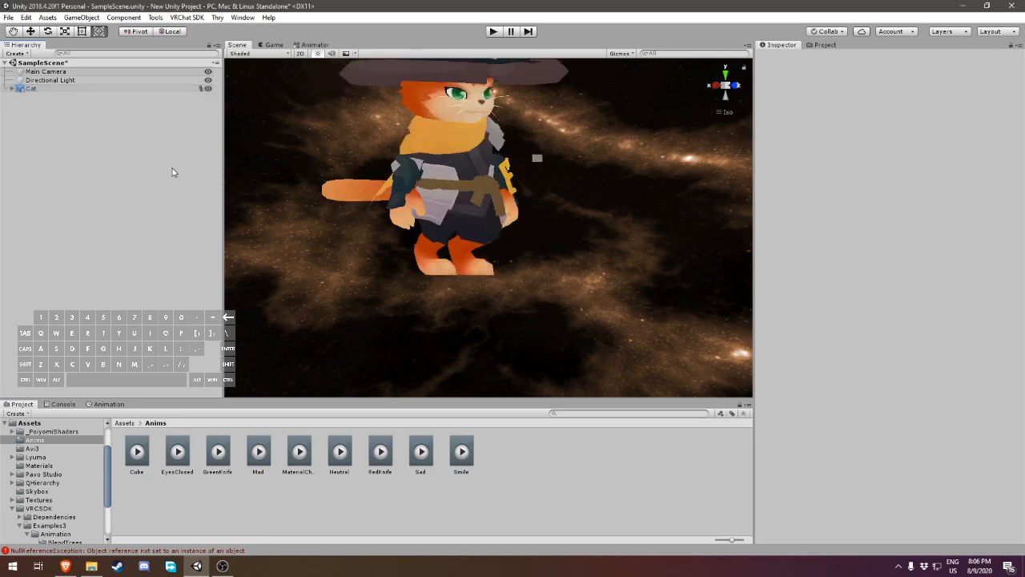
pyautogui.moveTo(466, 230); pyautogui.dragTo(538, 243, button='right')
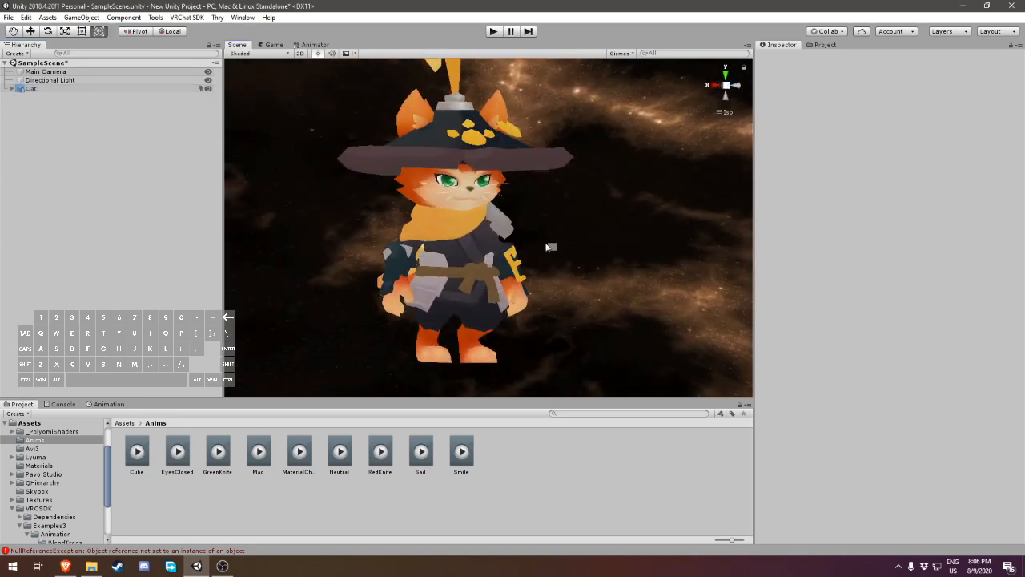
pyautogui.click(548, 247)
pyautogui.click(208, 114)
pyautogui.click(201, 165)
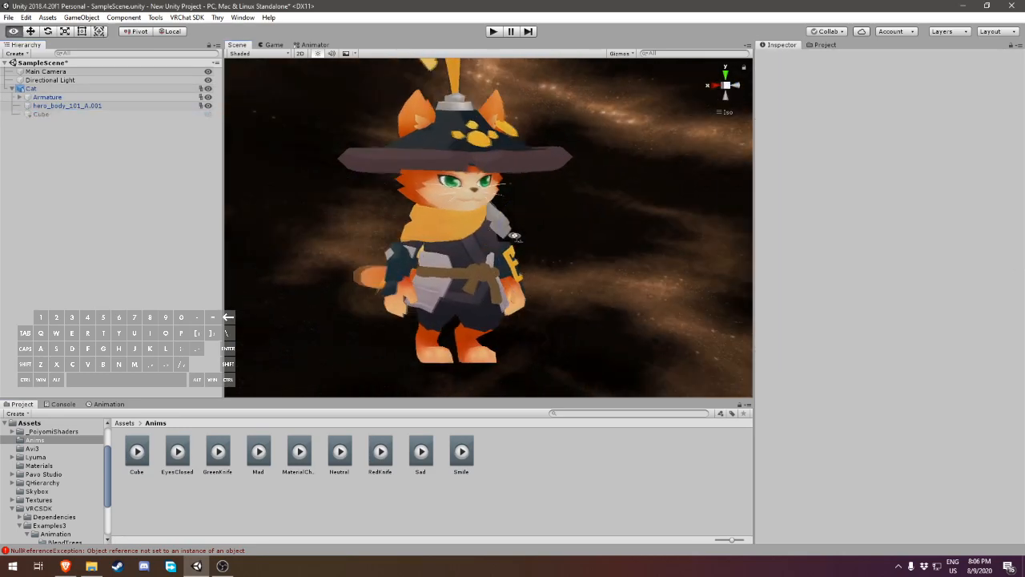
# - Open the FX controller from the Avi3 folder and select its Knives layer
pyautogui.click(127, 423)
pyautogui.doubleClick(223, 469)
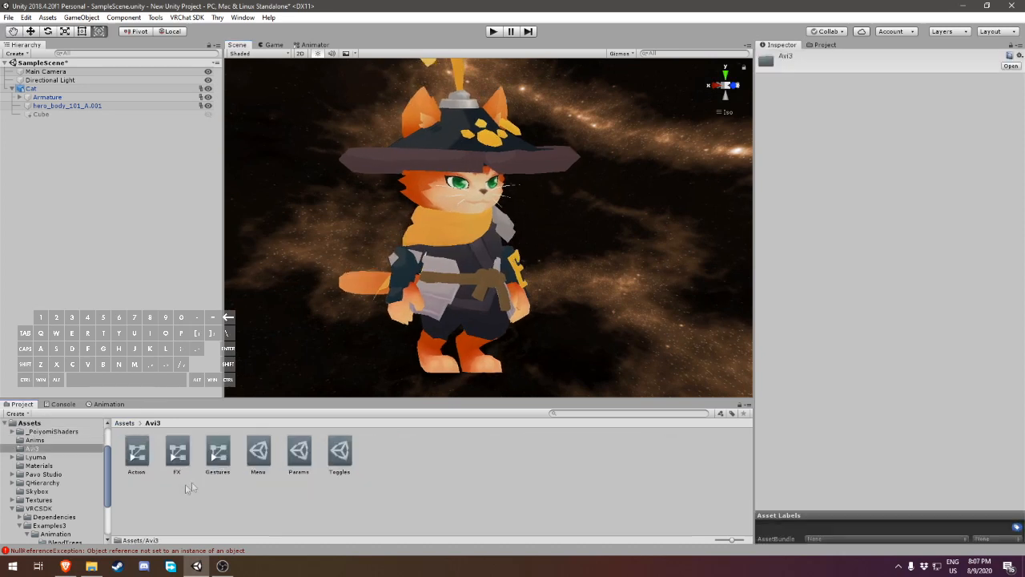
pyautogui.doubleClick(178, 452)
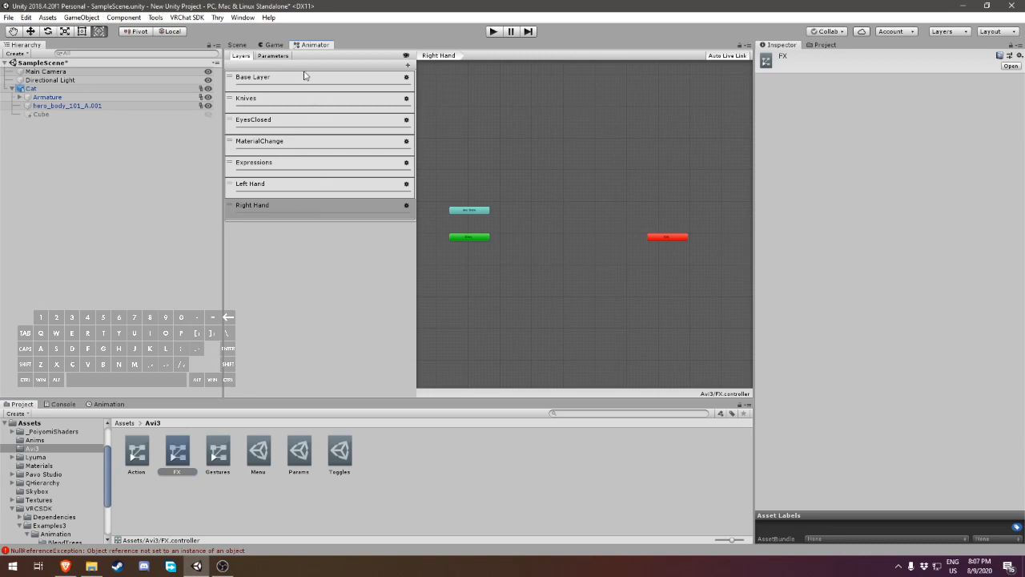
pyautogui.click(294, 96)
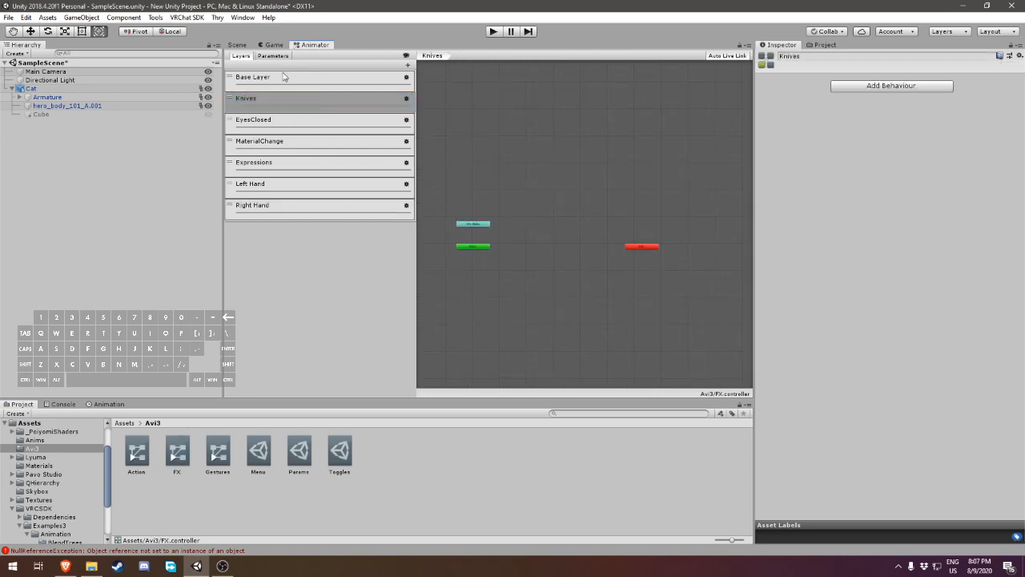
# - Show the Anims folder's clips and create an empty state near Entry in the Knives layer
pyautogui.click(34, 440)
pyautogui.scroll(4, 576, 312)
pyautogui.scroll(-2, 575, 297)
pyautogui.scroll(2, 506, 240)
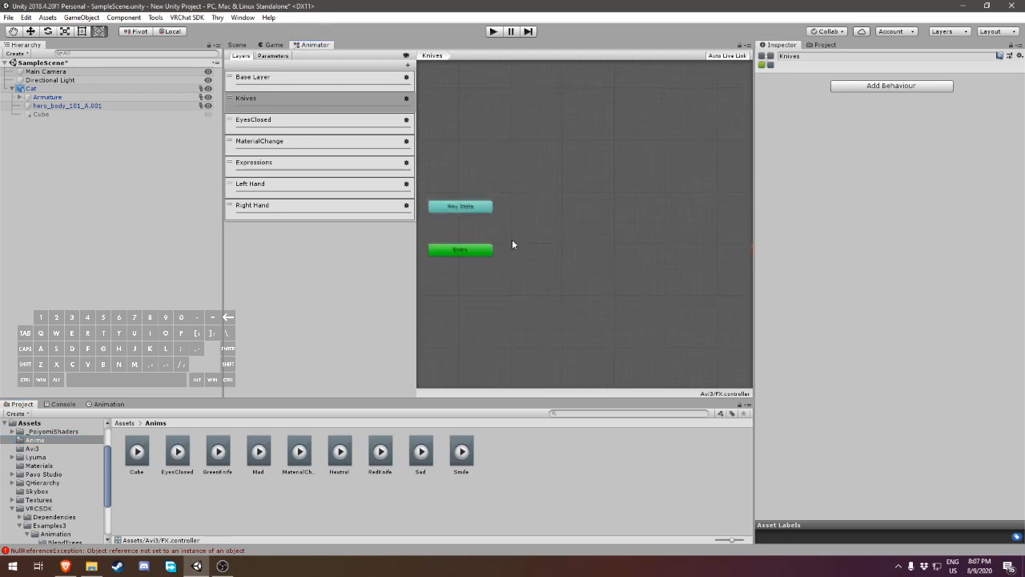
pyautogui.rightClick(511, 228)
pyautogui.moveTo(524, 234)
pyautogui.click(680, 235)
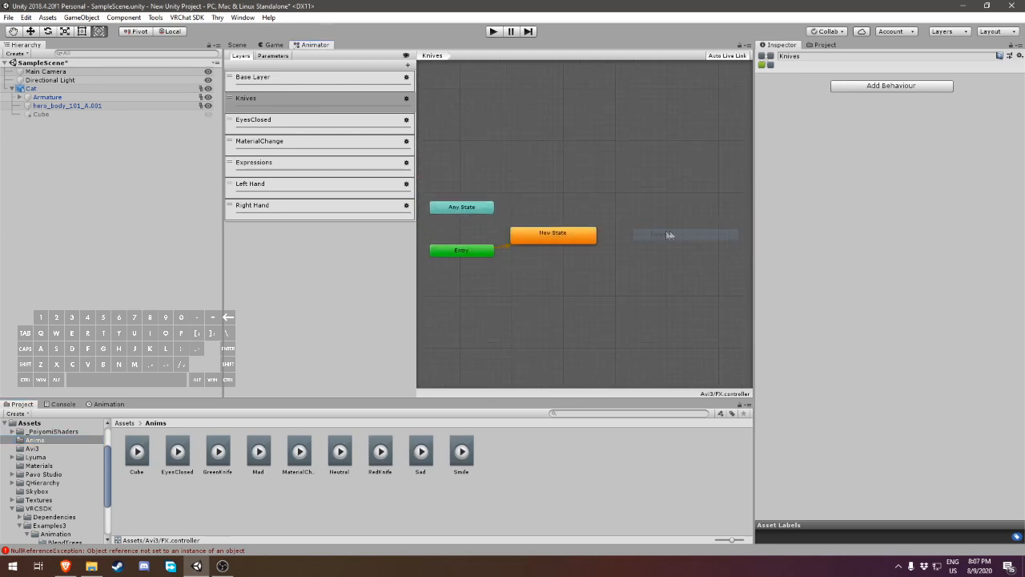
# - Move the empty state above Any State and add the RedKnife and GreenKnife clips as states in the Knives layer
pyautogui.moveTo(555, 235); pyautogui.dragTo(550, 168)
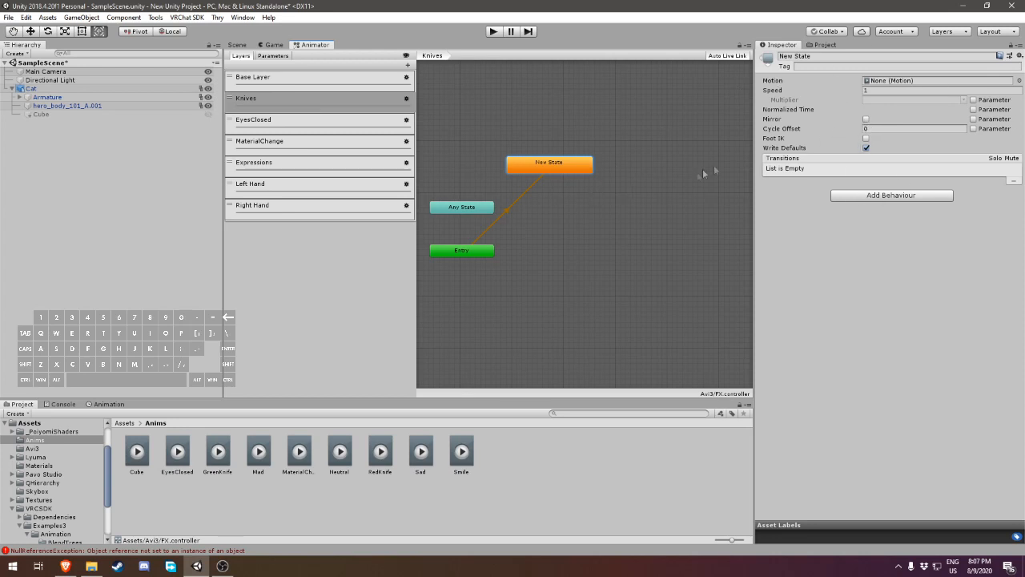
pyautogui.moveTo(714, 165); pyautogui.dragTo(692, 175, button='middle')
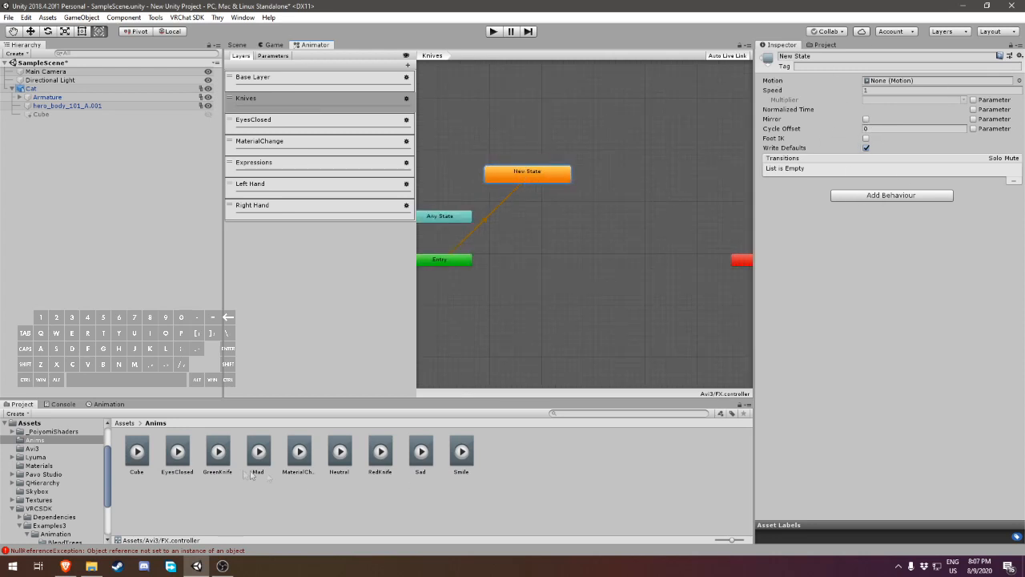
pyautogui.moveTo(383, 455); pyautogui.dragTo(634, 223)
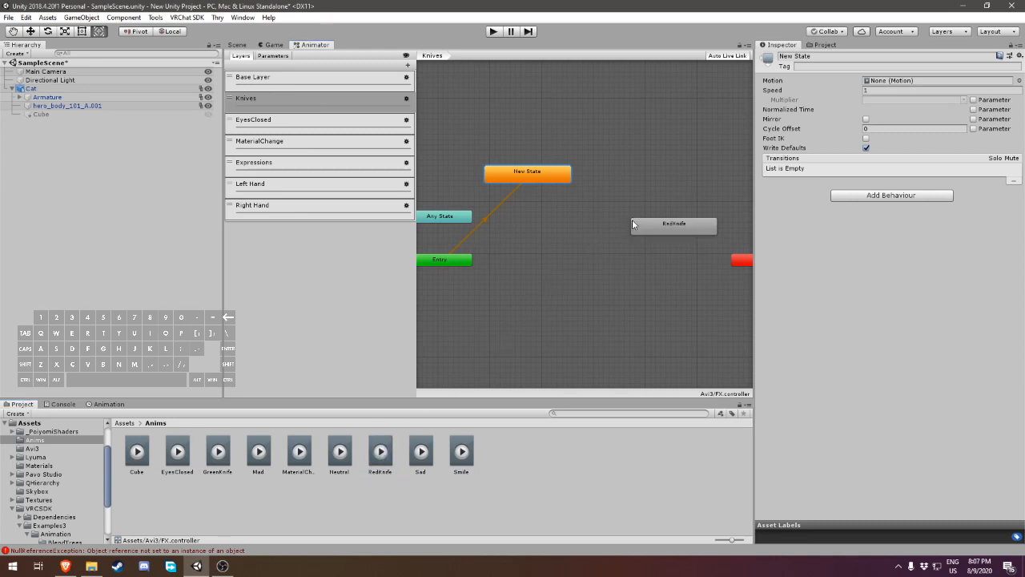
pyautogui.moveTo(218, 450); pyautogui.dragTo(599, 292)
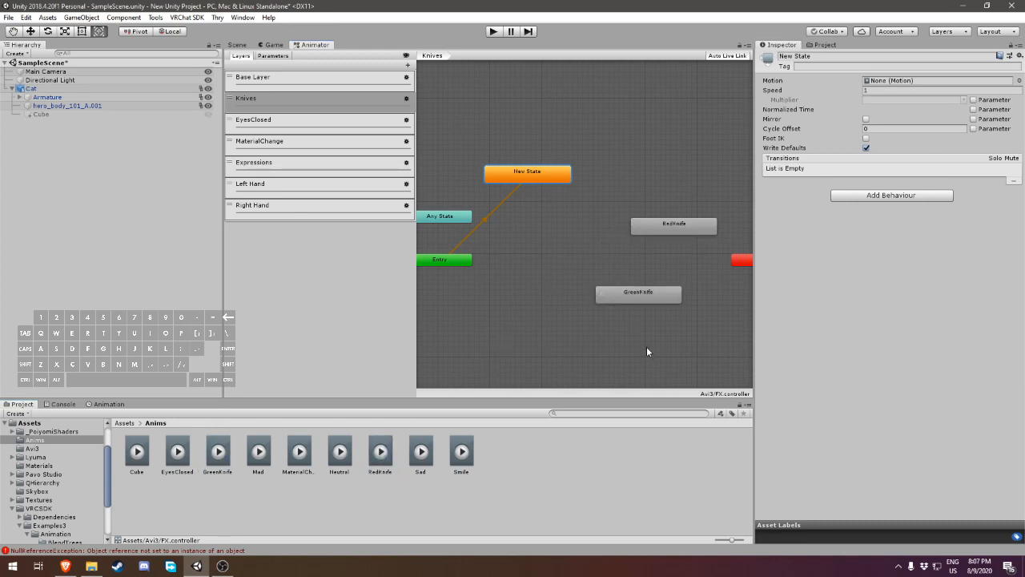
# - Create transitions in both directions between New State and RedKnife
pyautogui.rightClick(553, 174)
pyautogui.click(577, 181)
pyautogui.click(645, 224)
pyautogui.rightClick(647, 225)
pyautogui.click(658, 232)
pyautogui.click(532, 174)
# - Create transitions in both directions between New State and GreenKnife, and rearrange New State beside Entry with GreenKnife under RedKnife
pyautogui.rightClick(538, 173)
pyautogui.click(560, 179)
pyautogui.click(617, 298)
pyautogui.rightClick(618, 295)
pyautogui.click(653, 299)
pyautogui.click(533, 175)
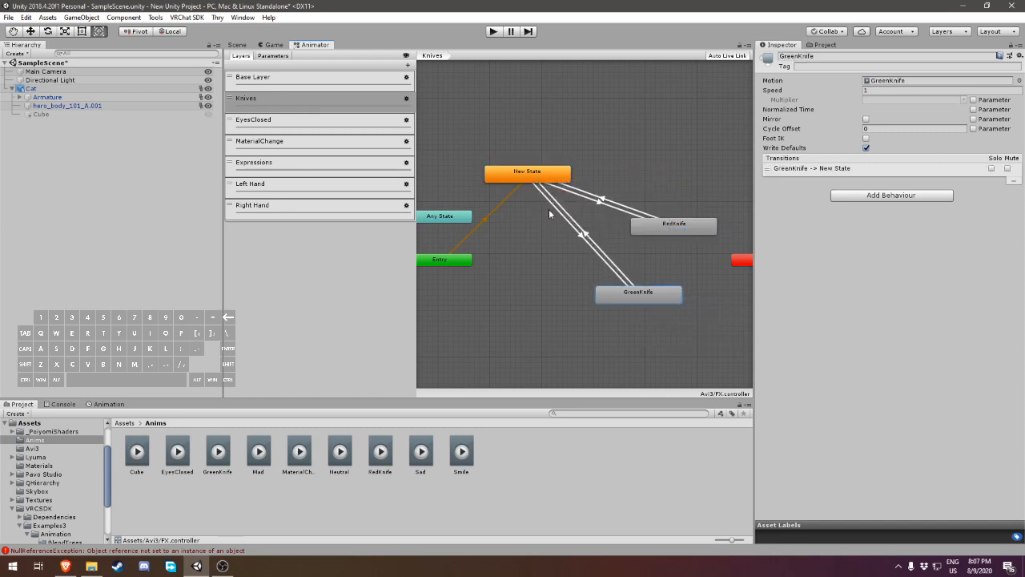
pyautogui.moveTo(539, 176); pyautogui.dragTo(546, 256)
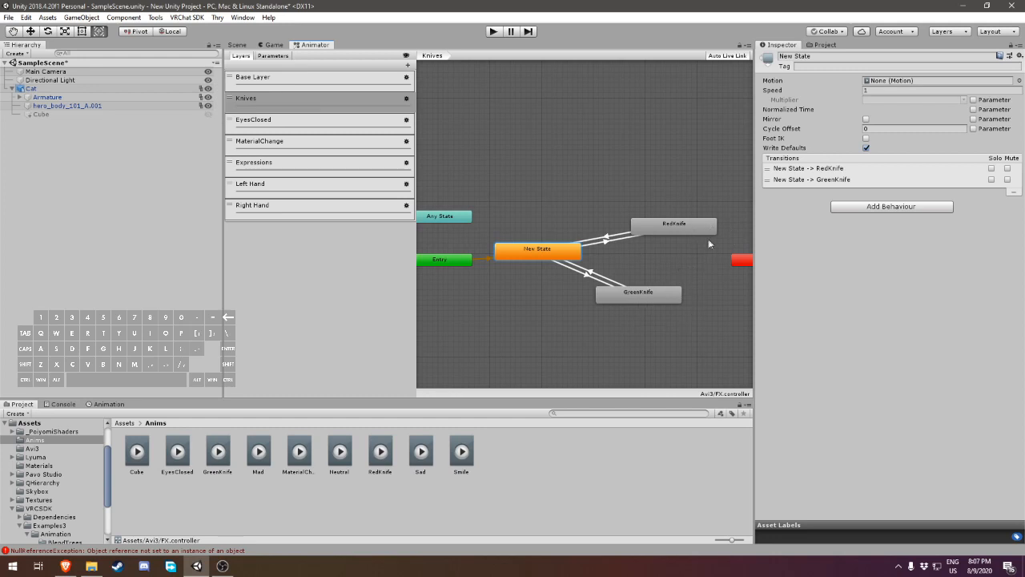
pyautogui.moveTo(621, 289); pyautogui.dragTo(660, 275)
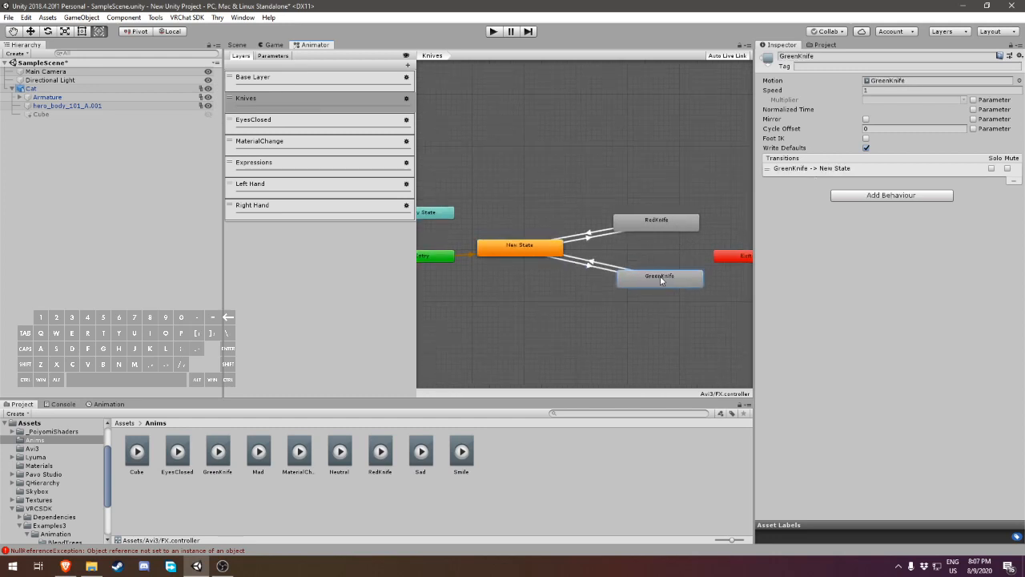
# - Add a KnifeToggle condition with the Equals comparison to the New State to RedKnife transition
pyautogui.click(587, 239)
pyautogui.click(1002, 271)
pyautogui.click(790, 258)
pyautogui.click(942, 258)
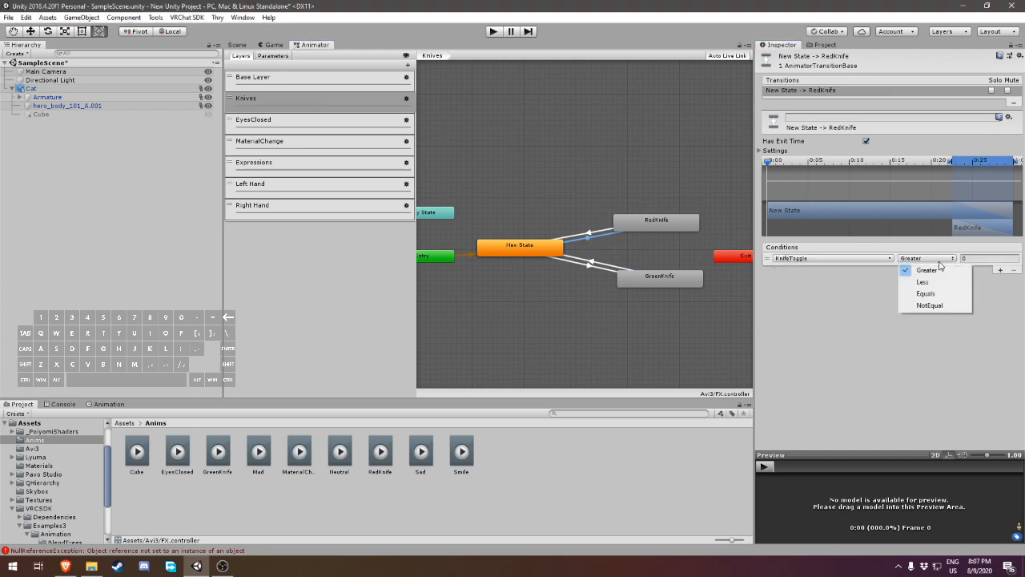
pyautogui.click(926, 293)
pyautogui.click(977, 259)
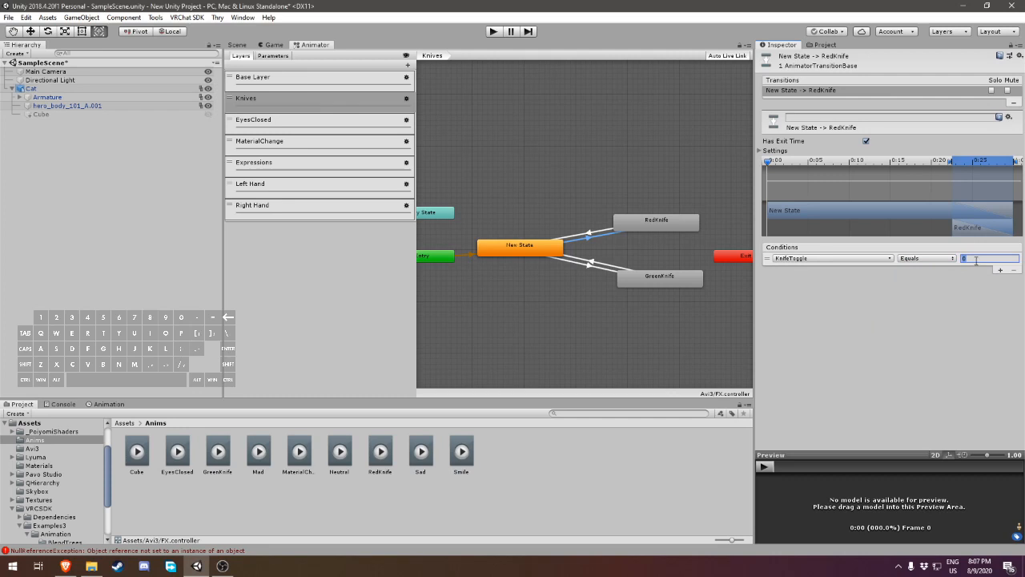
# - Add the condition KnifeToggle NotEqual 1 to the RedKnife to New State transition
pyautogui.click(594, 235)
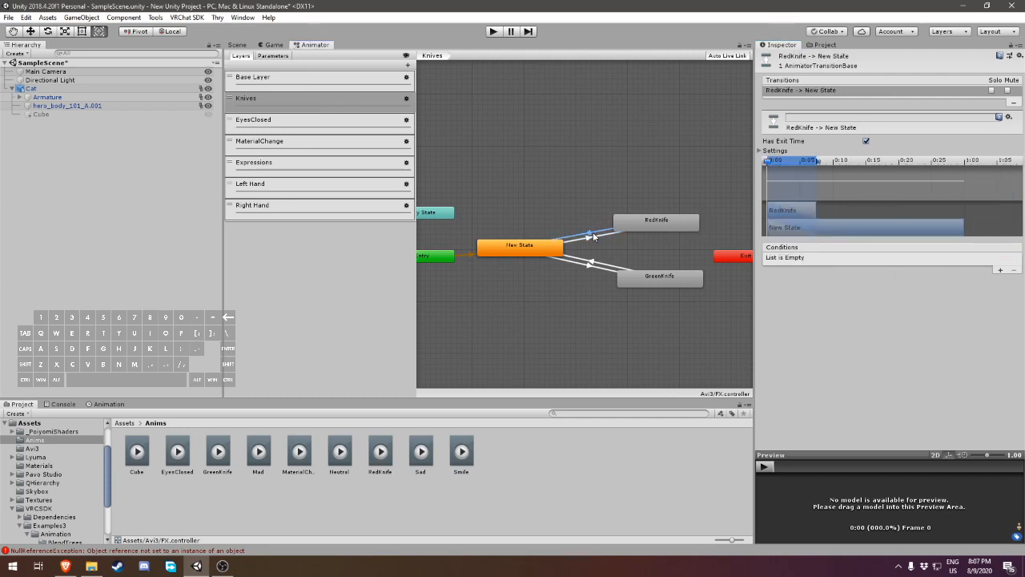
pyautogui.scroll(2, 589, 238)
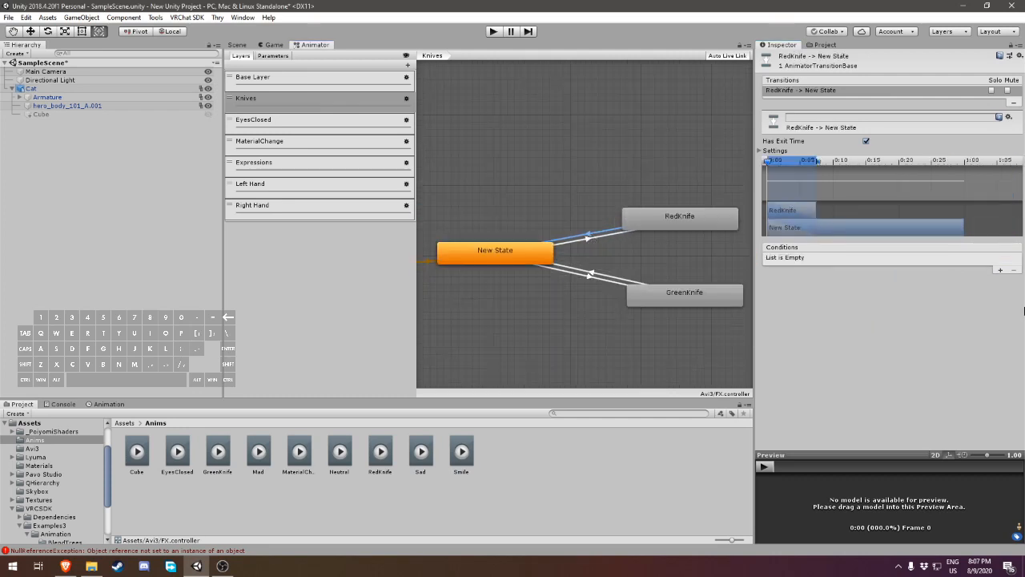
pyautogui.click(1000, 270)
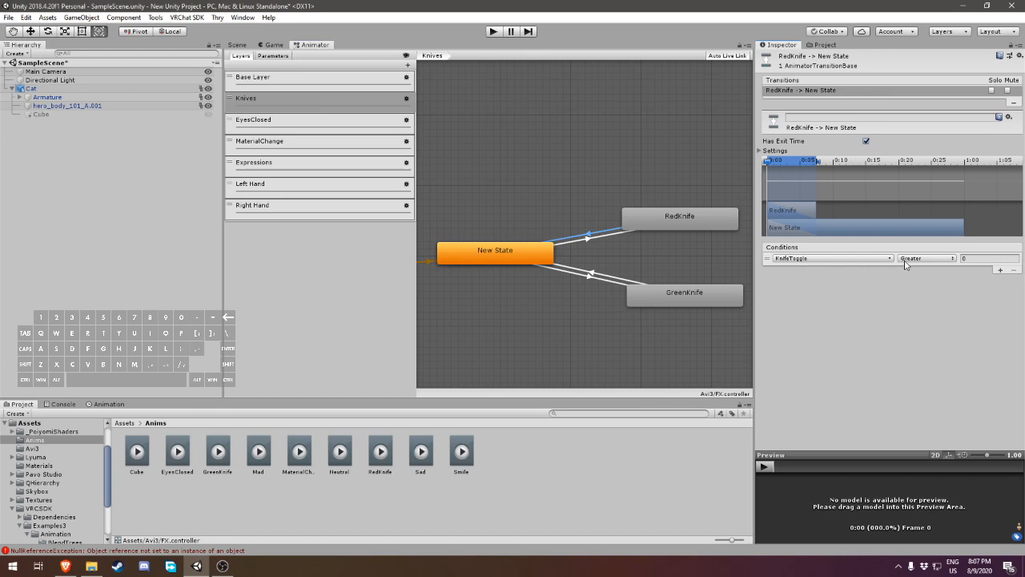
pyautogui.click(906, 261)
pyautogui.click(929, 305)
pyautogui.click(974, 258)
pyautogui.write('1')
pyautogui.click(537, 254)
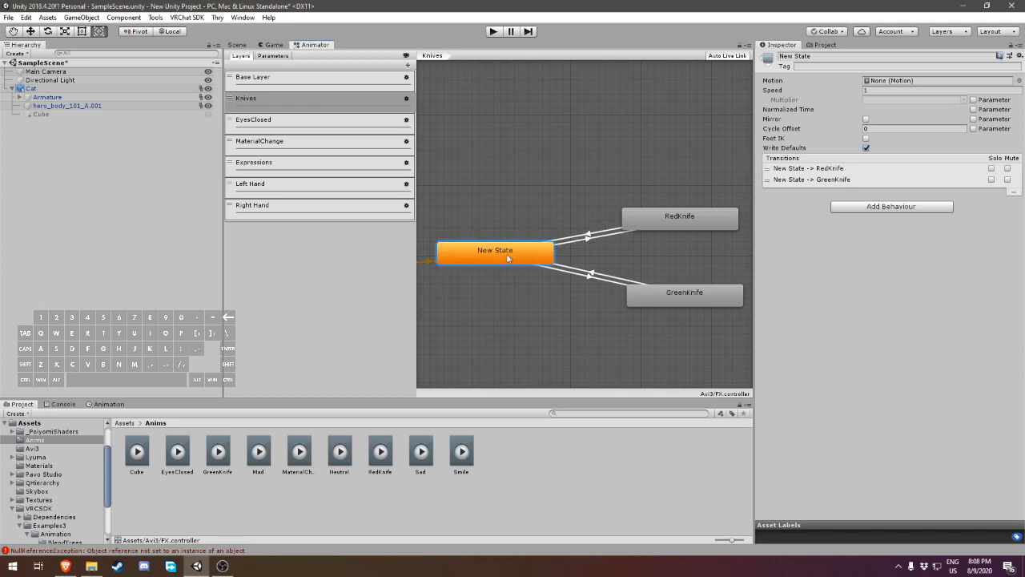
# - Add the condition KnifeToggle Equals 2 to the New State to GreenKnife transition
pyautogui.click(595, 276)
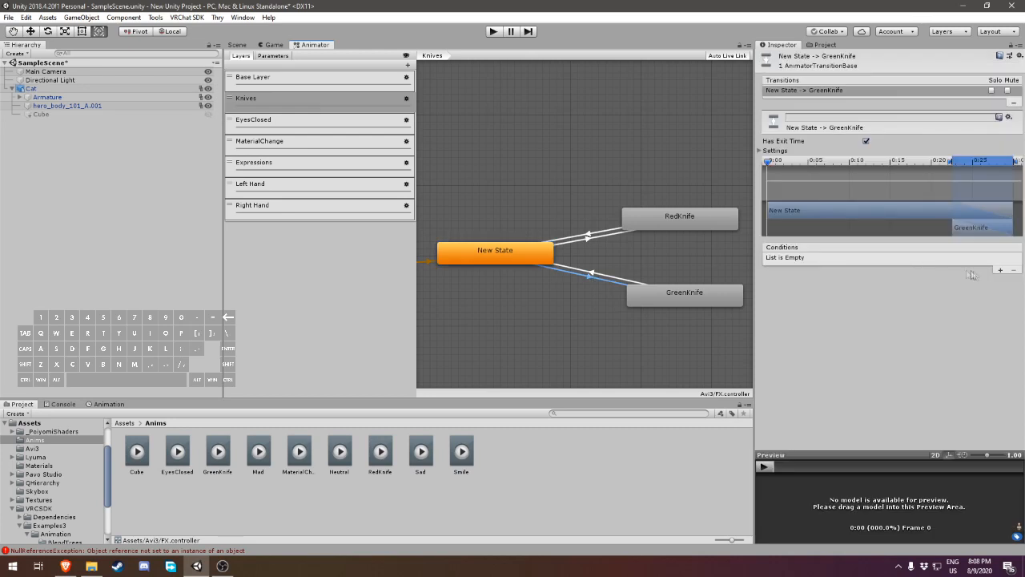
pyautogui.click(999, 270)
pyautogui.click(881, 258)
pyautogui.click(927, 258)
pyautogui.click(926, 293)
pyautogui.click(966, 258)
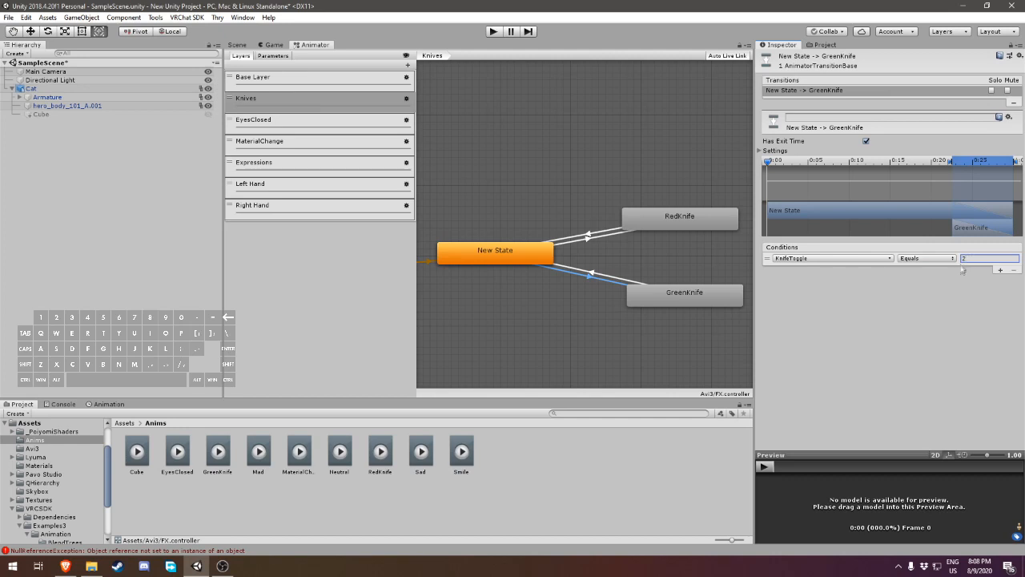
# - Add the condition KnifeToggle NotEqual 2 to the GreenKnife to New State transition
pyautogui.click(591, 273)
pyautogui.click(1000, 270)
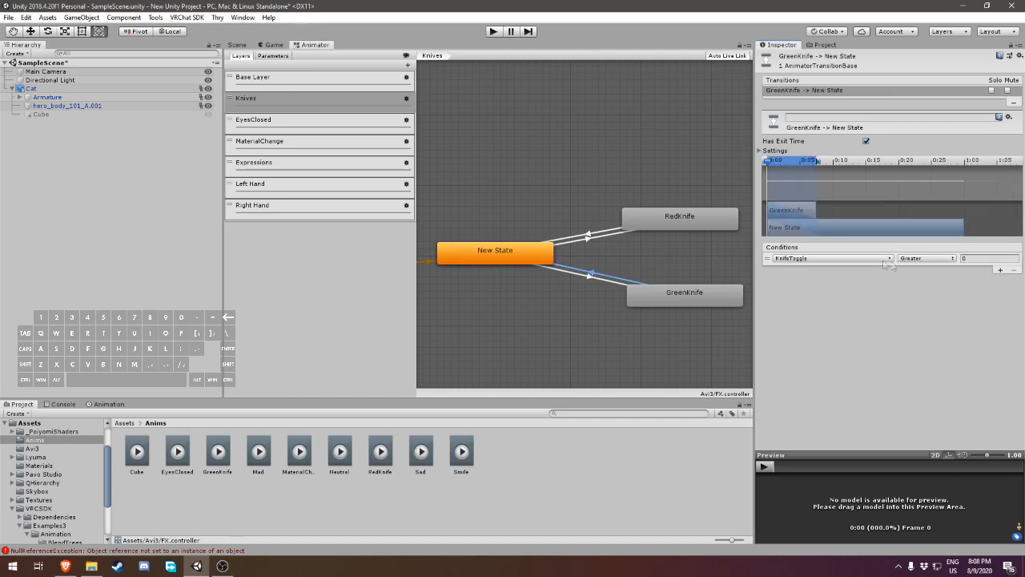
pyautogui.click(933, 267)
pyautogui.click(939, 306)
pyautogui.click(977, 260)
pyautogui.write('2')
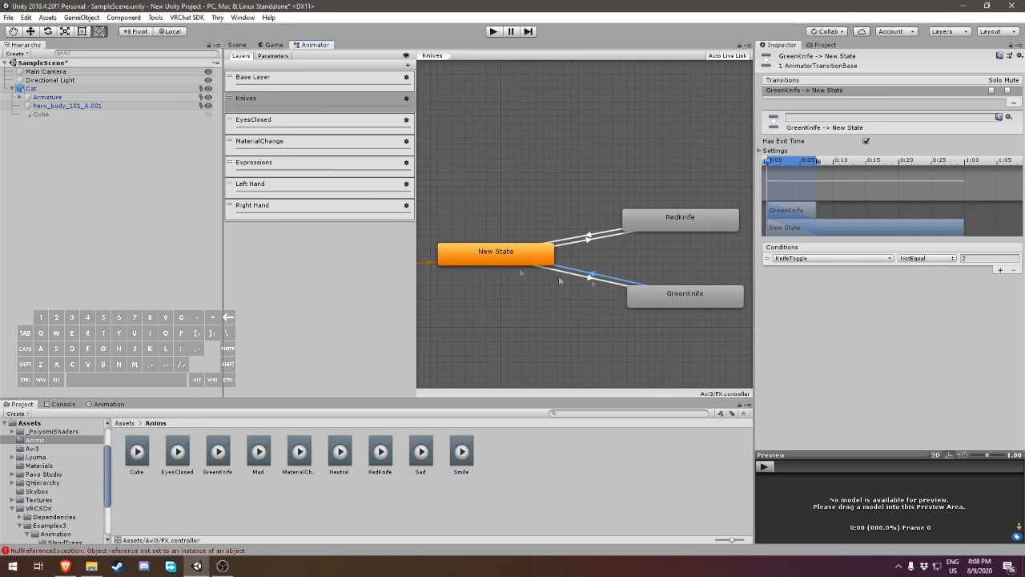
# - In the EyesClosed layer, create an empty default state and add the EyesClosed clip as a second state
pyautogui.click(288, 122)
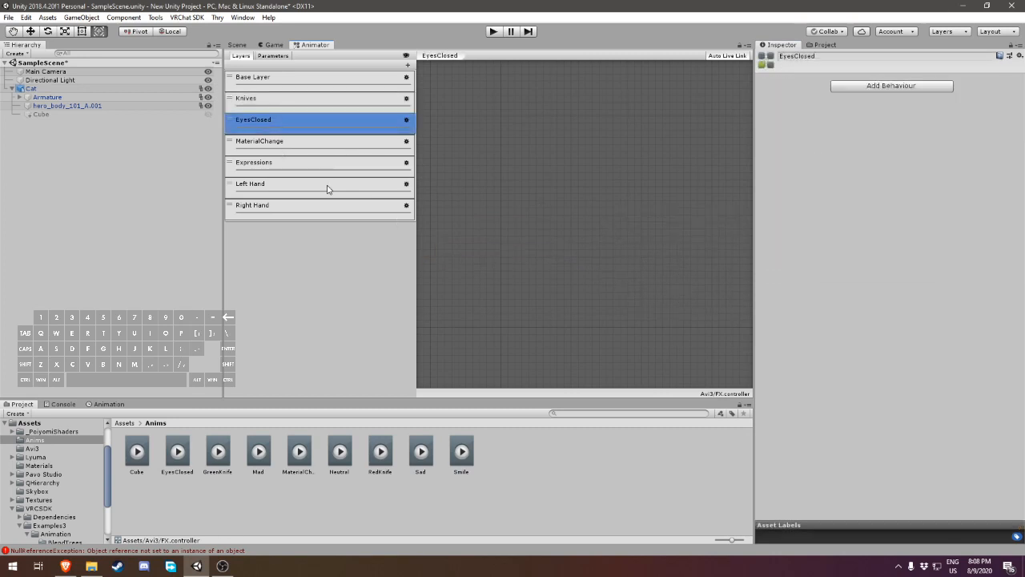
pyautogui.scroll(-4, 469, 215)
pyautogui.moveTo(472, 224); pyautogui.dragTo(556, 234, button='middle')
pyautogui.scroll(2, 561, 230)
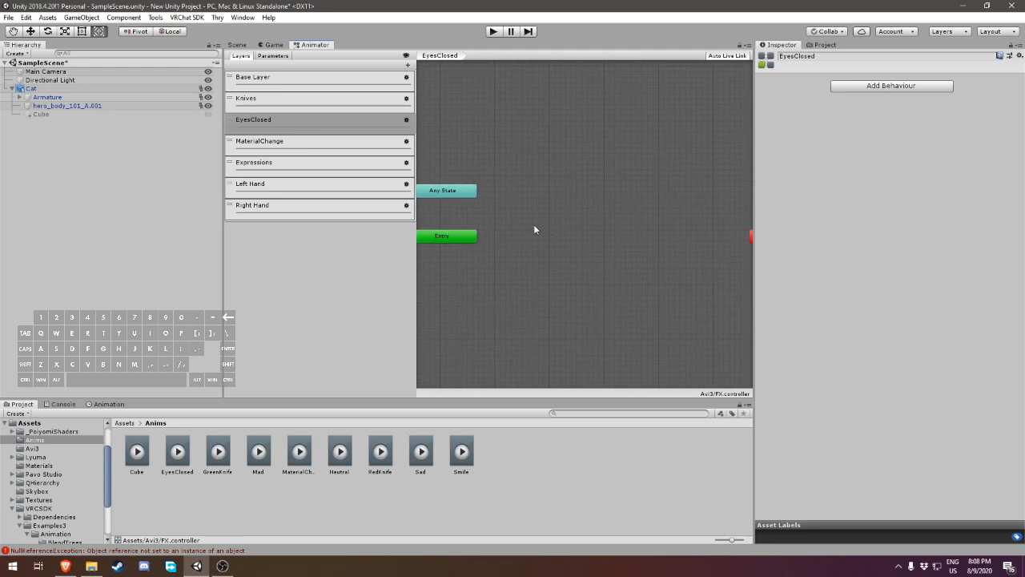
pyautogui.rightClick(533, 226)
pyautogui.moveTo(553, 232)
pyautogui.click(690, 233)
pyautogui.moveTo(604, 235); pyautogui.dragTo(575, 185)
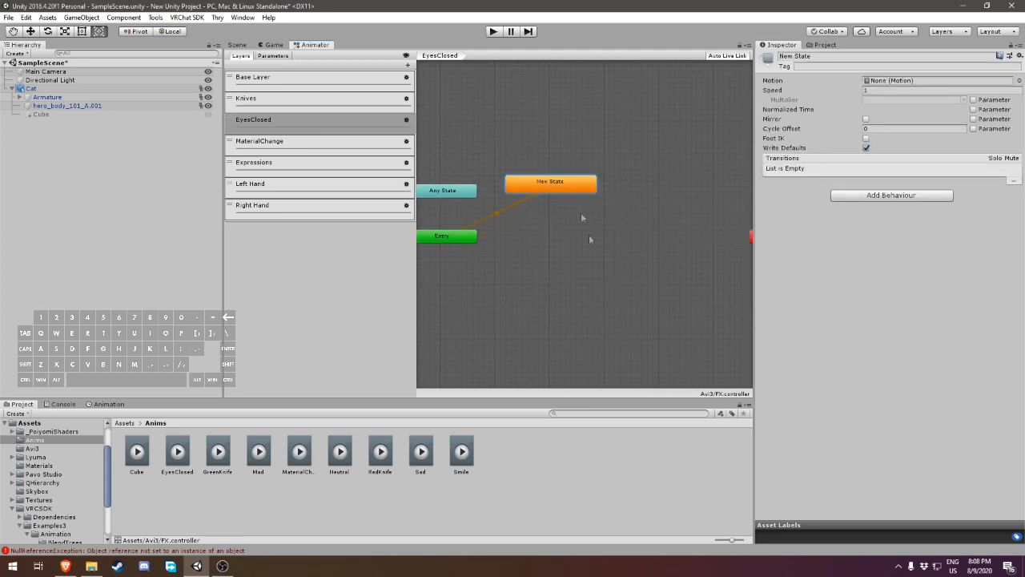
pyautogui.moveTo(582, 284); pyautogui.dragTo(578, 232)
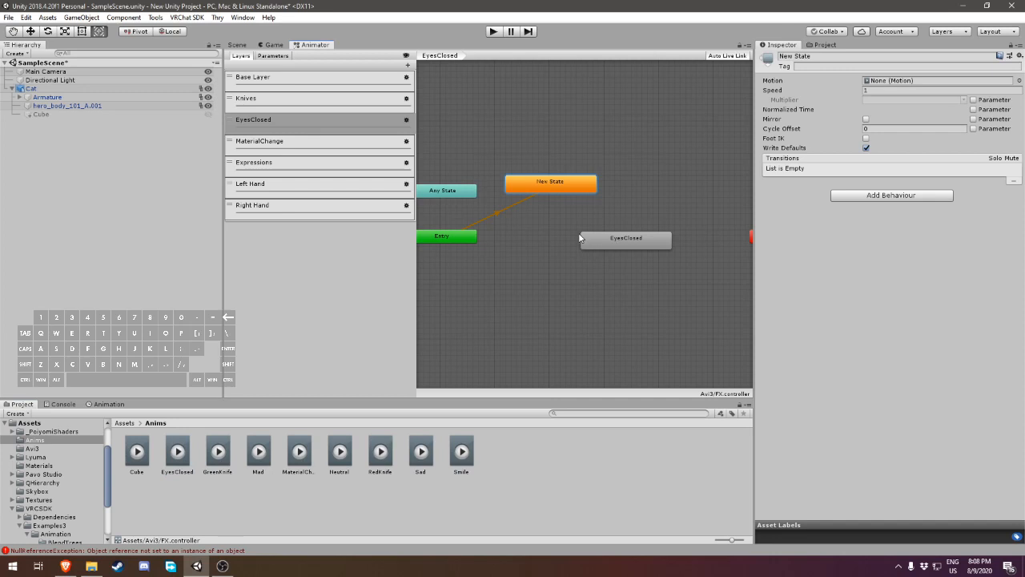
# - Drive the EyesClosed state's normalized time with the EyesClosedFloat parameter
pyautogui.click(589, 238)
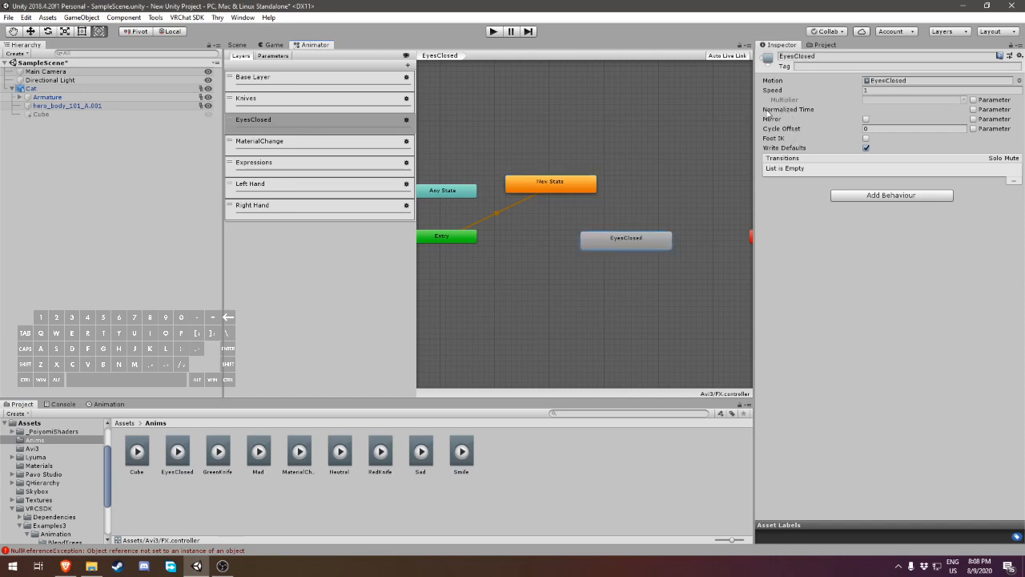
pyautogui.click(973, 109)
pyautogui.click(962, 110)
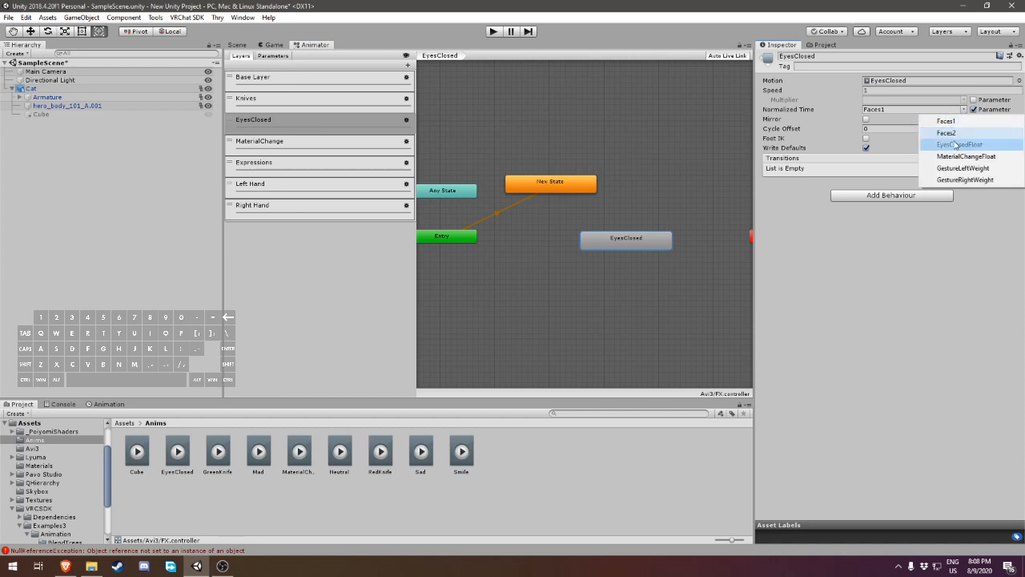
pyautogui.click(955, 145)
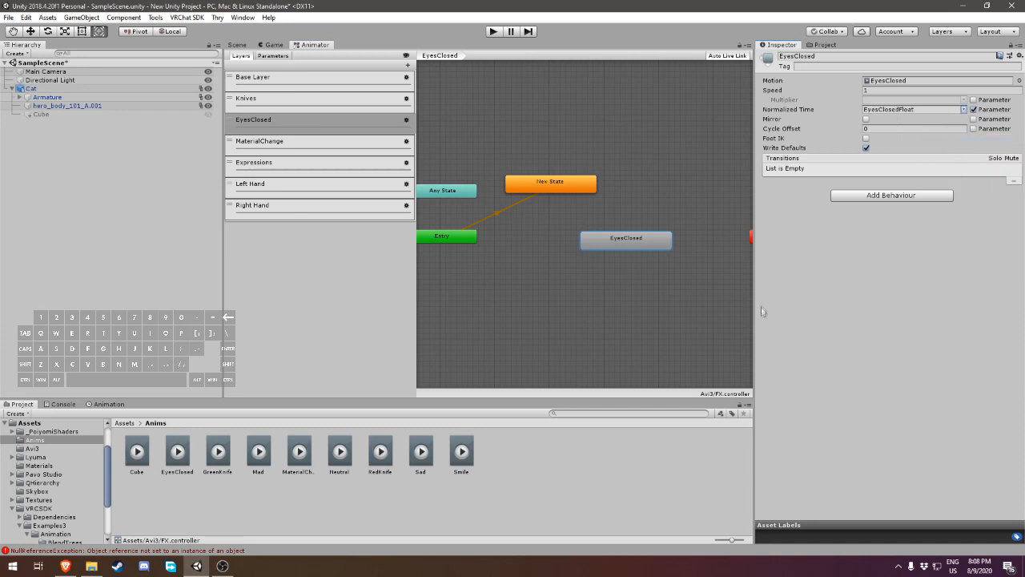
# - Create transitions in both directions between New State and EyesClosed
pyautogui.rightClick(548, 189)
pyautogui.click(568, 199)
pyautogui.click(624, 238)
pyautogui.rightClick(600, 238)
pyautogui.press('Escape')
pyautogui.click(583, 196)
pyautogui.rightClick(613, 238)
pyautogui.click(623, 246)
pyautogui.click(580, 191)
# - Add the condition EyesClosed Equals 1 to the New State to EyesClosed transition
pyautogui.click(586, 215)
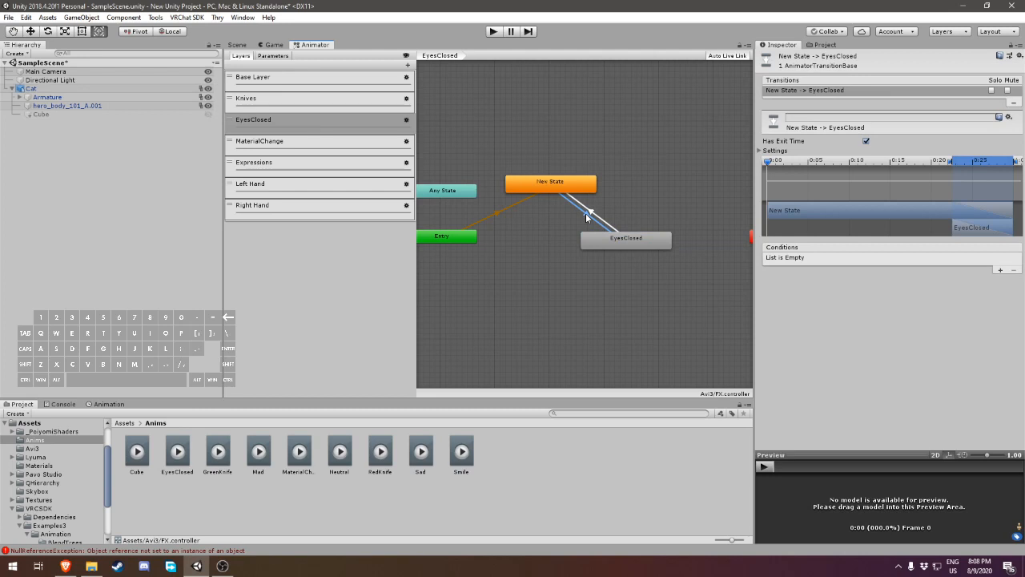
pyautogui.click(1002, 271)
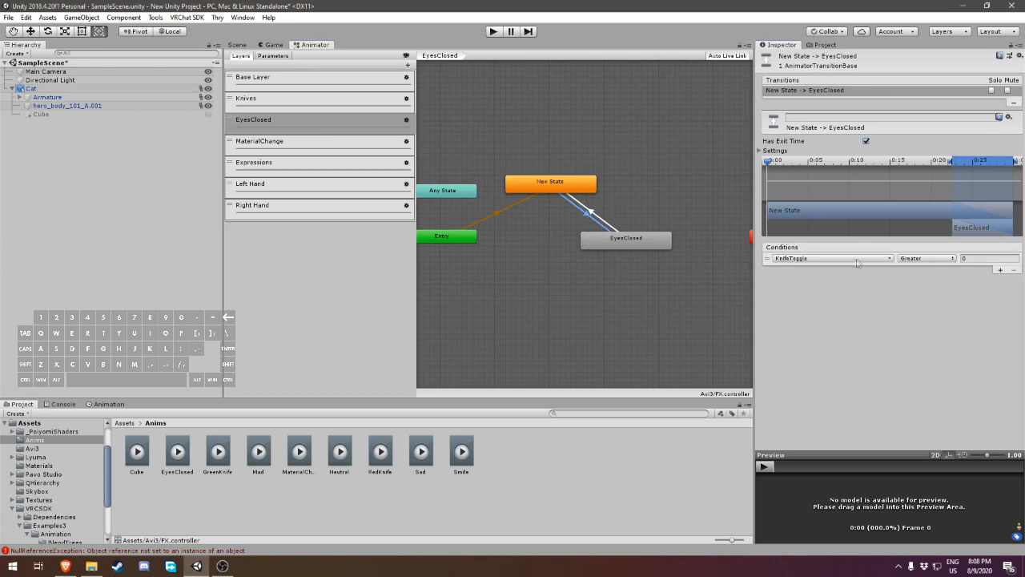
pyautogui.click(831, 258)
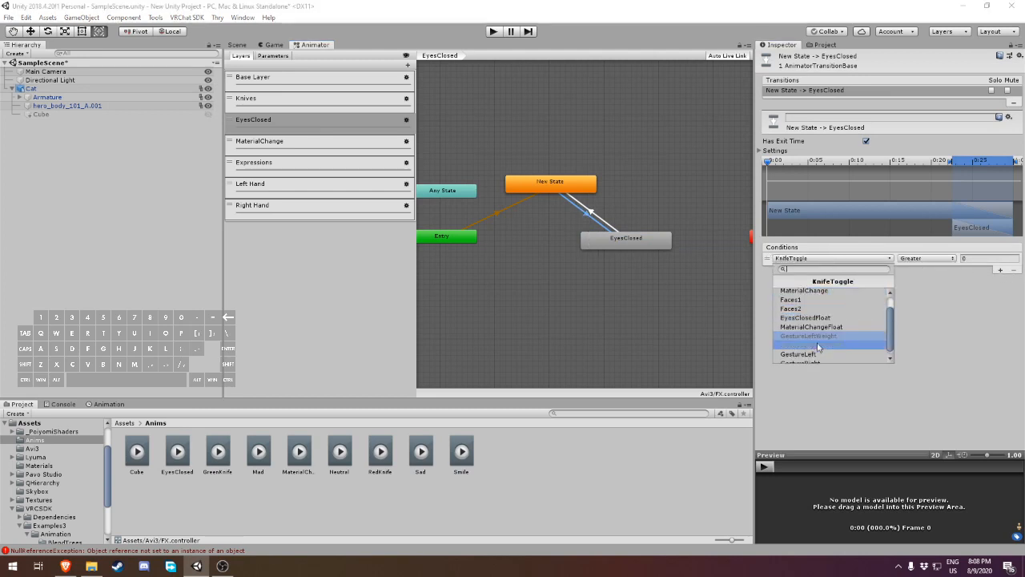
pyautogui.scroll(1, 817, 328)
pyautogui.scroll(-1, 816, 340)
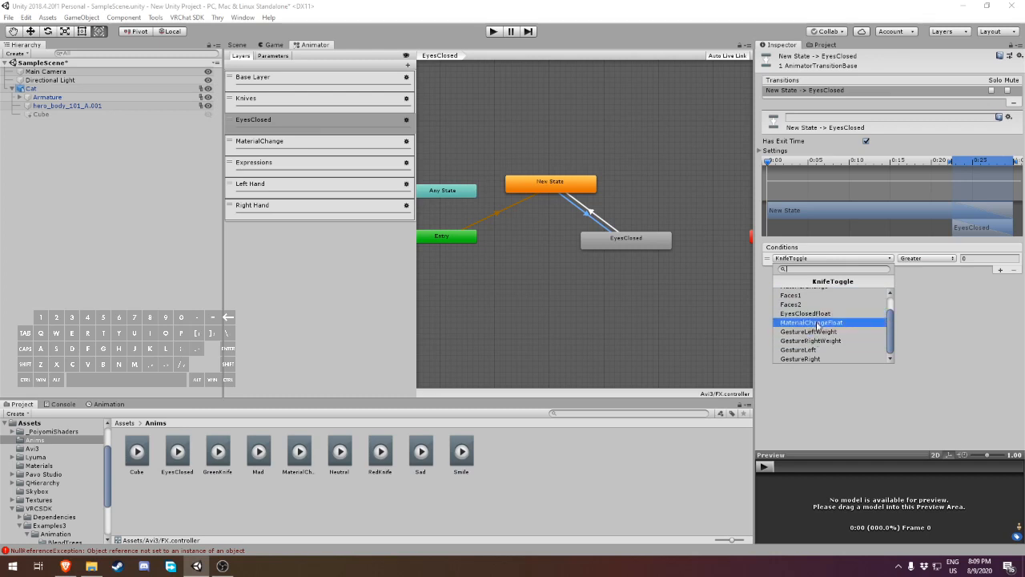
pyautogui.scroll(1, 814, 336)
pyautogui.click(801, 301)
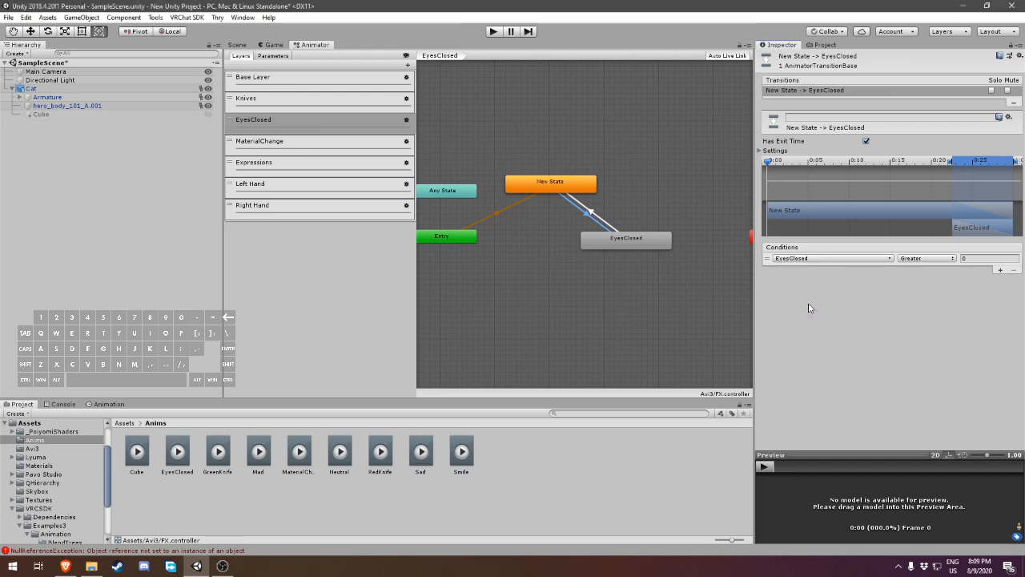
pyautogui.click(915, 258)
pyautogui.click(926, 293)
pyautogui.click(974, 258)
pyautogui.write('1')
# - Add the condition EyesClosed NotEqual 1 to the EyesClosed to New State transition
pyautogui.click(594, 214)
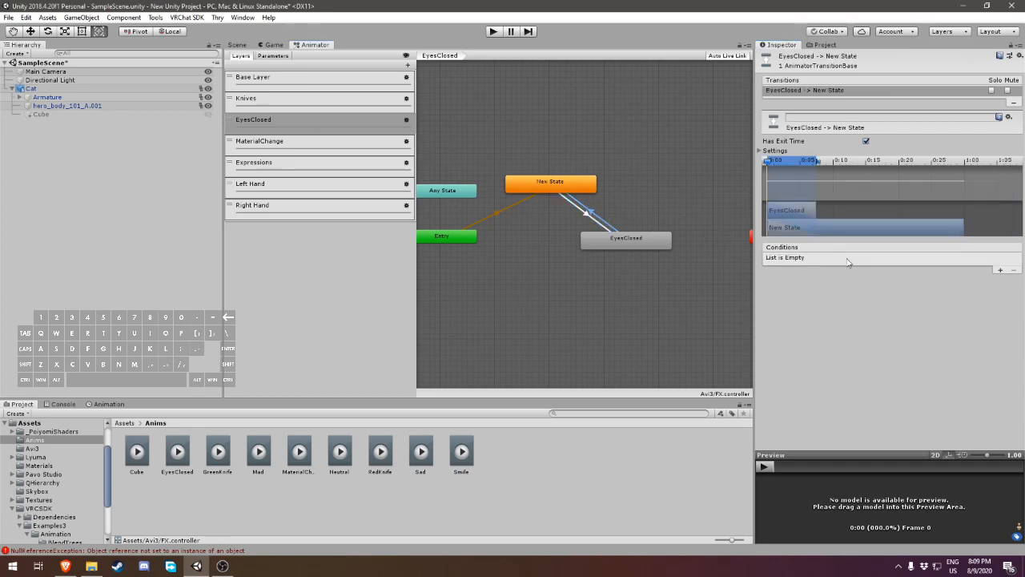
pyautogui.click(999, 270)
pyautogui.click(829, 258)
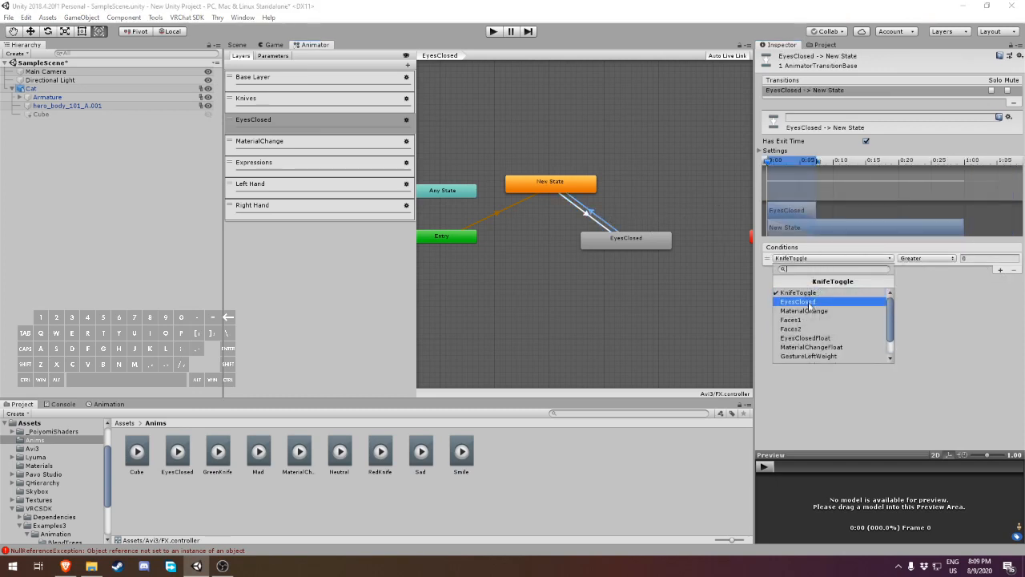
pyautogui.click(798, 301)
pyautogui.click(927, 258)
pyautogui.click(929, 306)
pyautogui.click(970, 258)
pyautogui.write('1')
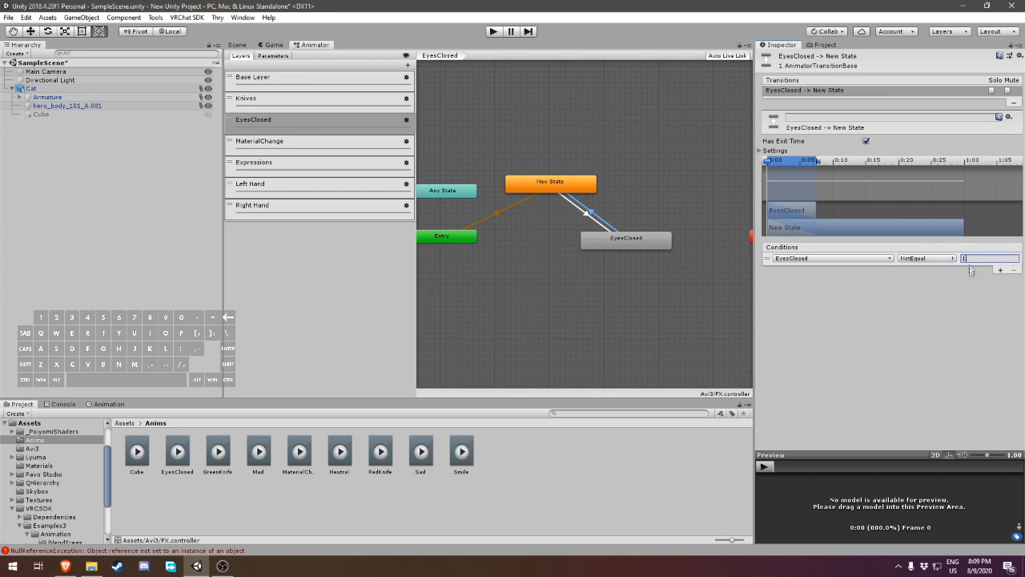
# - In the MaterialChange layer, create an empty default state and add the MaterialChange clip as a second state
pyautogui.click(278, 144)
pyautogui.rightClick(498, 208)
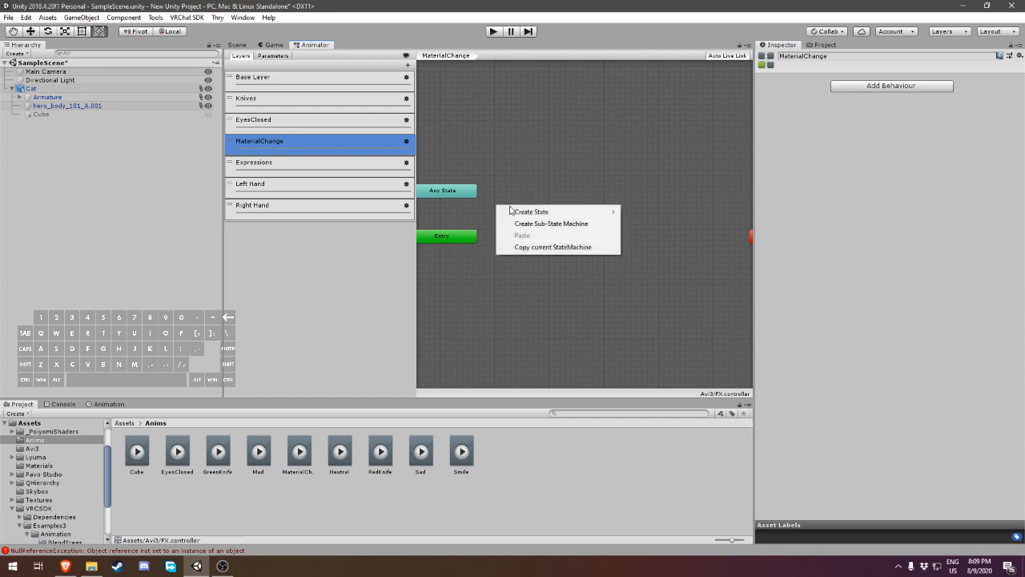
pyautogui.click(633, 211)
pyautogui.click(300, 453)
pyautogui.moveTo(300, 453); pyautogui.dragTo(597, 272)
# - Create transitions in both directions between New State and MaterialChange
pyautogui.rightClick(563, 219)
pyautogui.click(588, 230)
pyautogui.click(633, 280)
pyautogui.rightClick(637, 286)
pyautogui.click(640, 288)
pyautogui.click(567, 219)
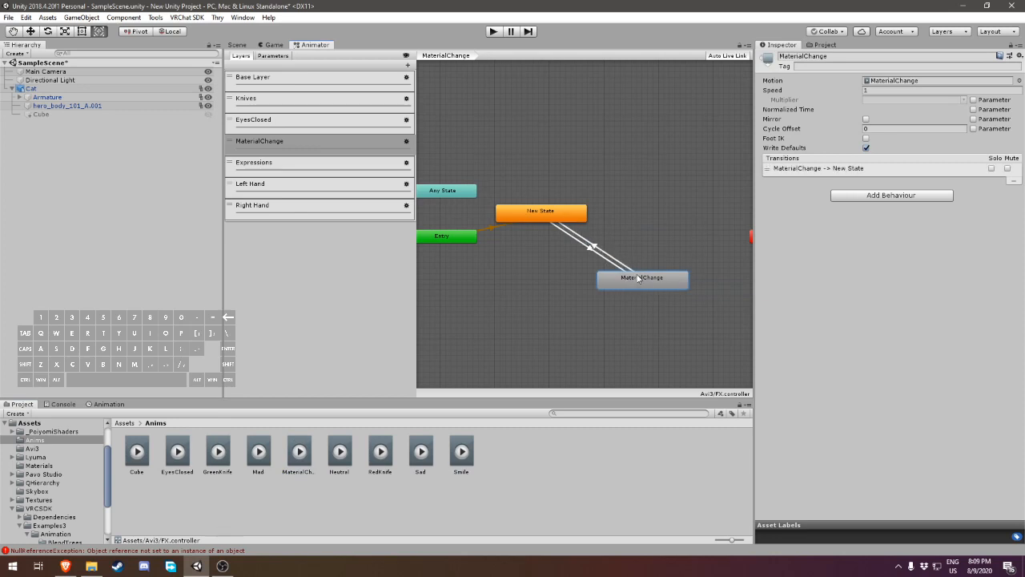
# - Enable parameter control of the MaterialChange state's Normalized Time and assign MaterialChangeFloat to it
pyautogui.click(973, 109)
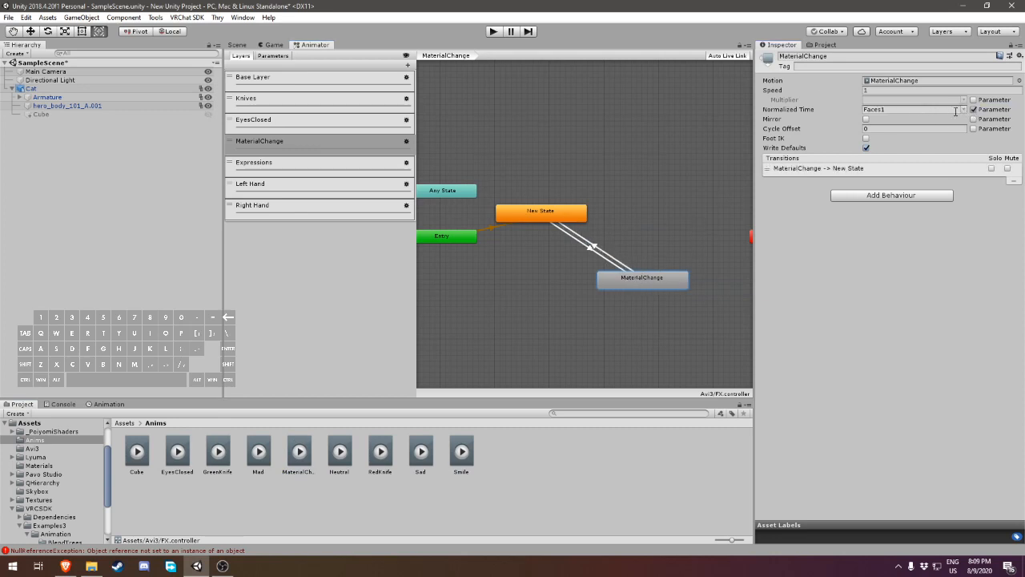
pyautogui.click(956, 110)
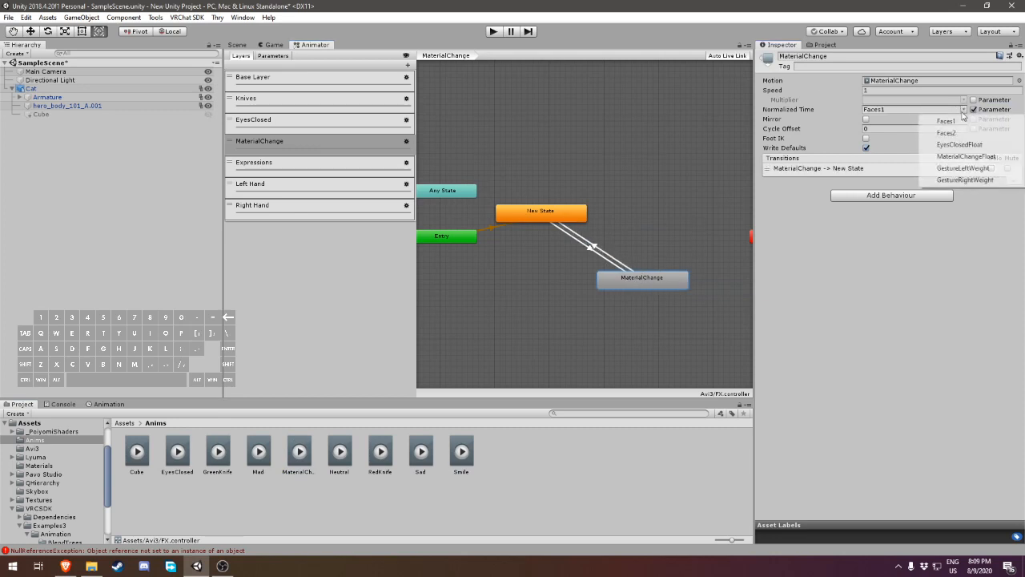
pyautogui.click(952, 158)
# - Add the condition MaterialChange Equals 1 to the New State to MaterialChange transition
pyautogui.click(591, 246)
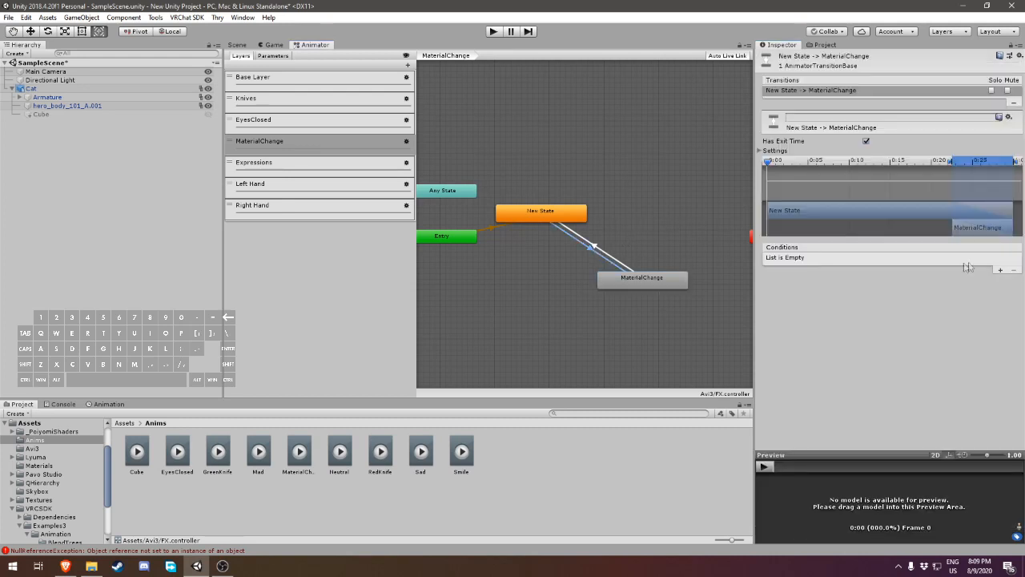
pyautogui.click(1000, 269)
pyautogui.click(813, 258)
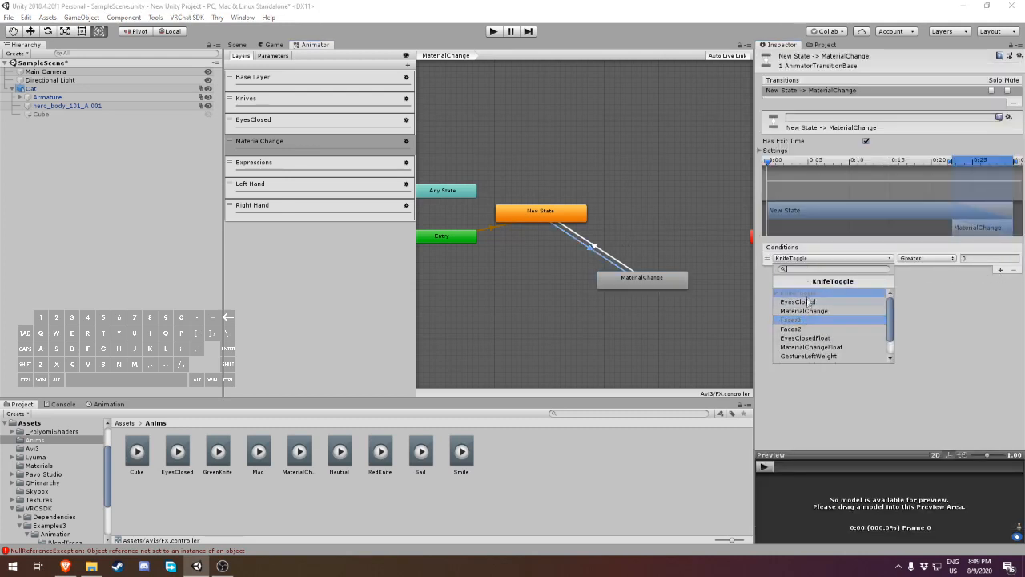
pyautogui.click(812, 319)
pyautogui.click(807, 258)
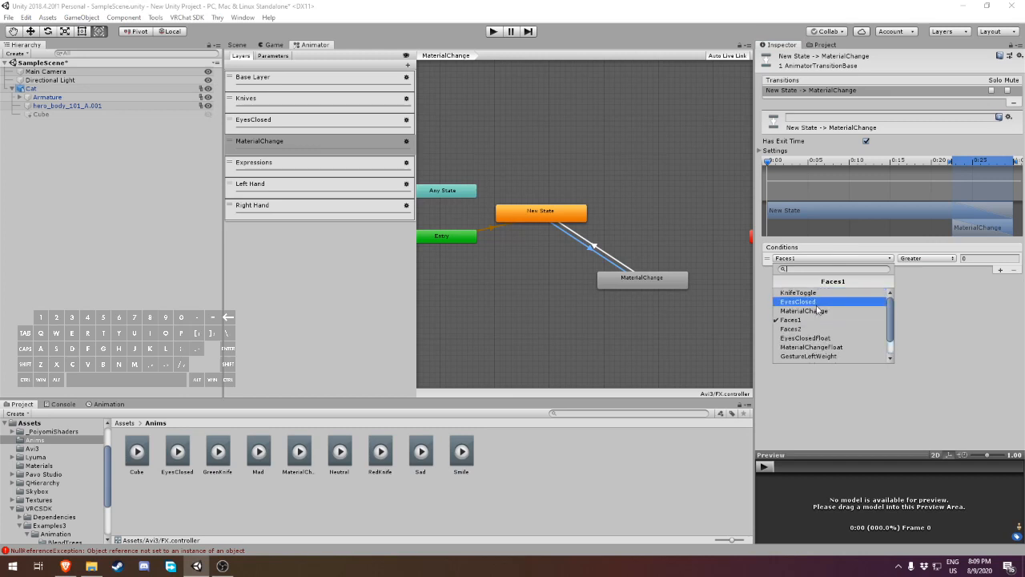
pyautogui.click(813, 301)
pyautogui.click(913, 258)
pyautogui.click(926, 294)
pyautogui.click(966, 258)
pyautogui.write('1')
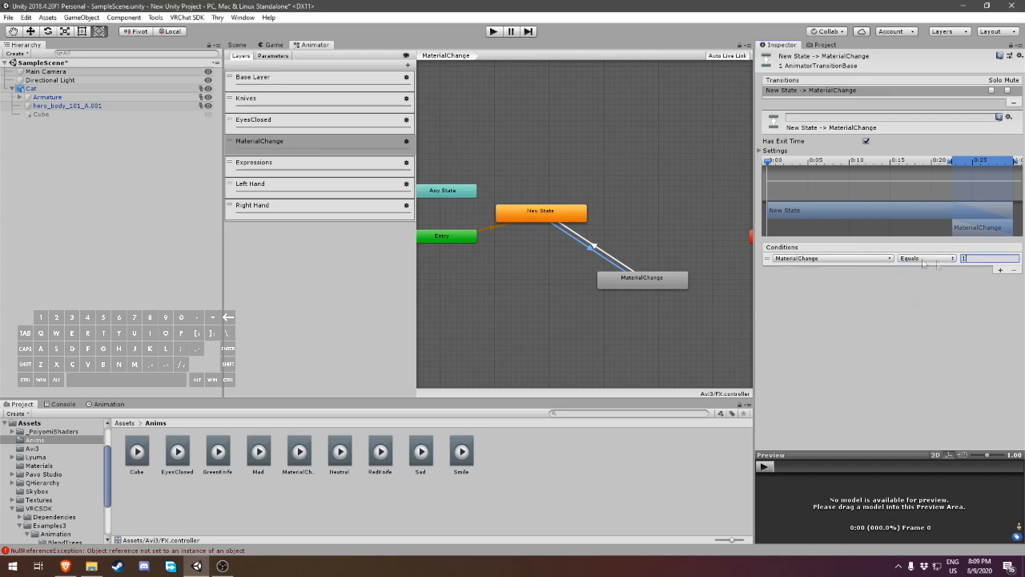
# - Add the condition MaterialChange NotEqual 1 to the MaterialChange to New State transition
pyautogui.click(595, 246)
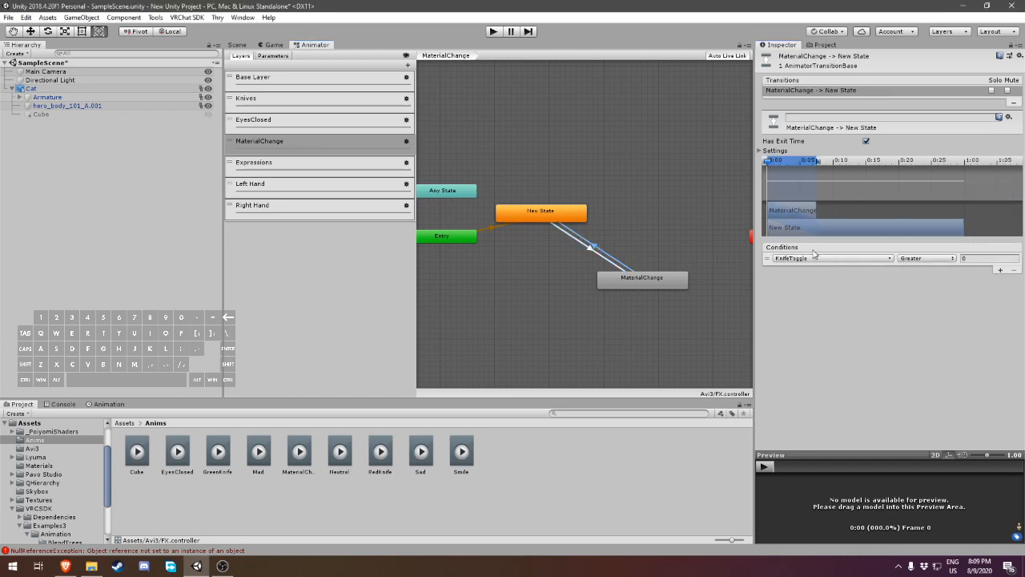
pyautogui.click(815, 258)
pyautogui.click(804, 290)
pyautogui.click(927, 258)
pyautogui.click(929, 305)
pyautogui.click(973, 258)
pyautogui.write('1')
# - Deselect the transition and open the Expressions layer
pyautogui.click(446, 254)
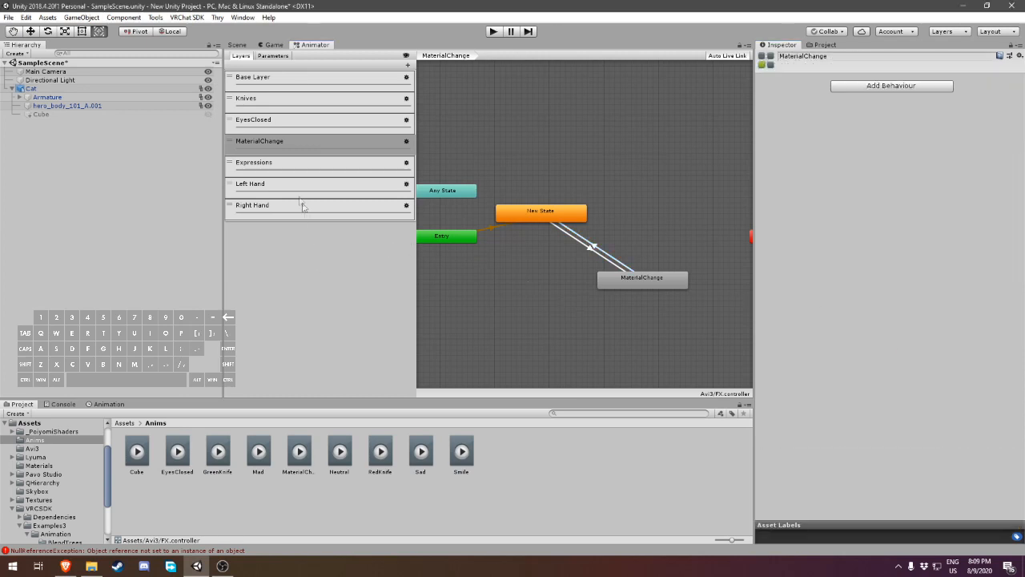
pyautogui.click(286, 169)
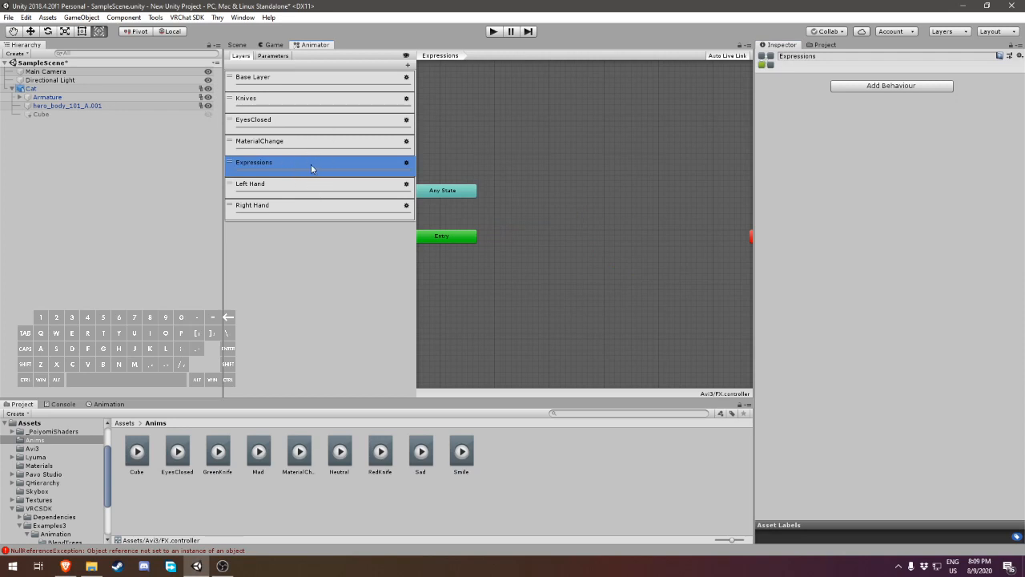
pyautogui.rightClick(485, 218)
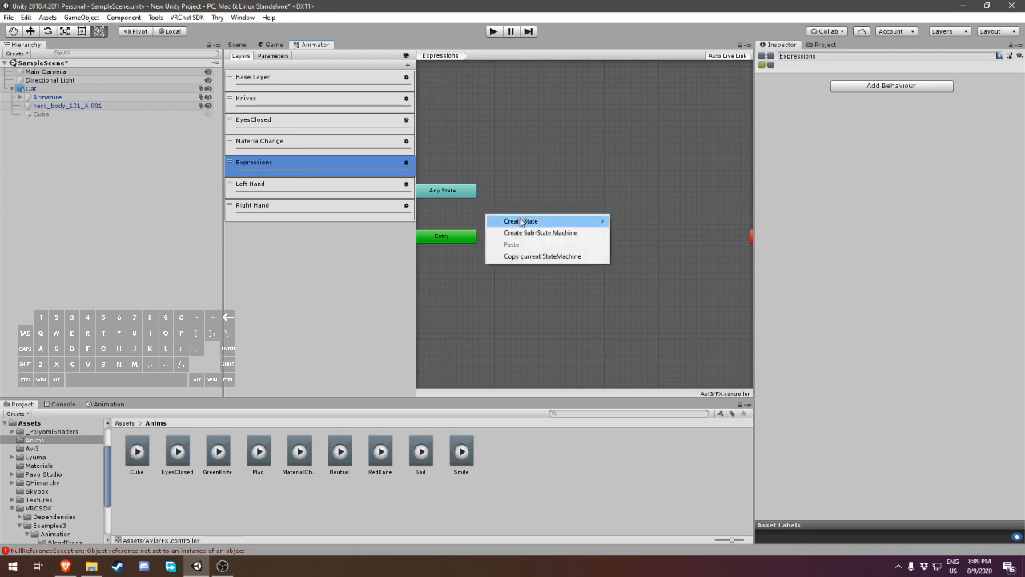
pyautogui.moveTo(533, 221)
pyautogui.click(653, 221)
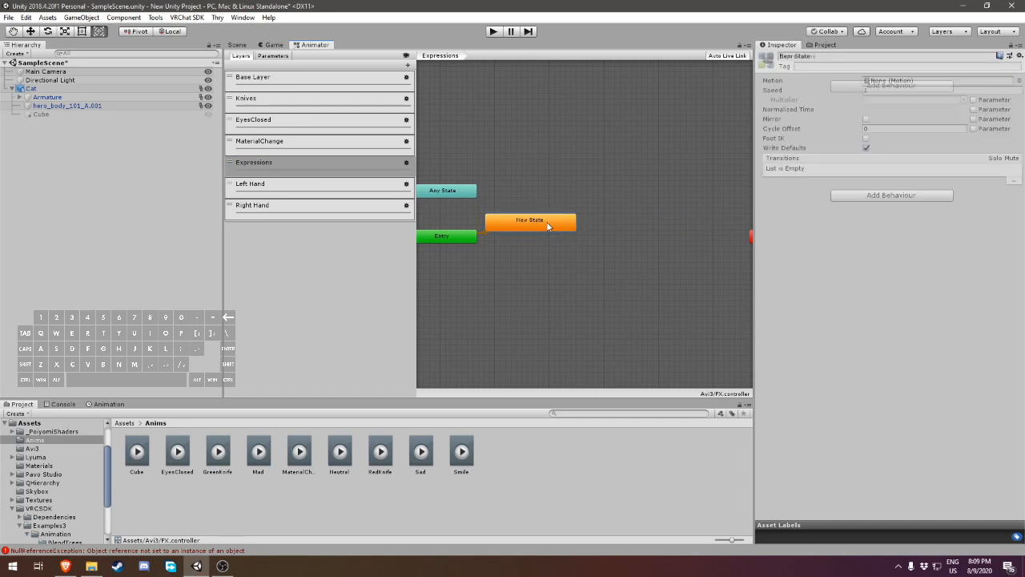
pyautogui.moveTo(567, 222); pyautogui.dragTo(575, 178)
pyautogui.press('Delete')
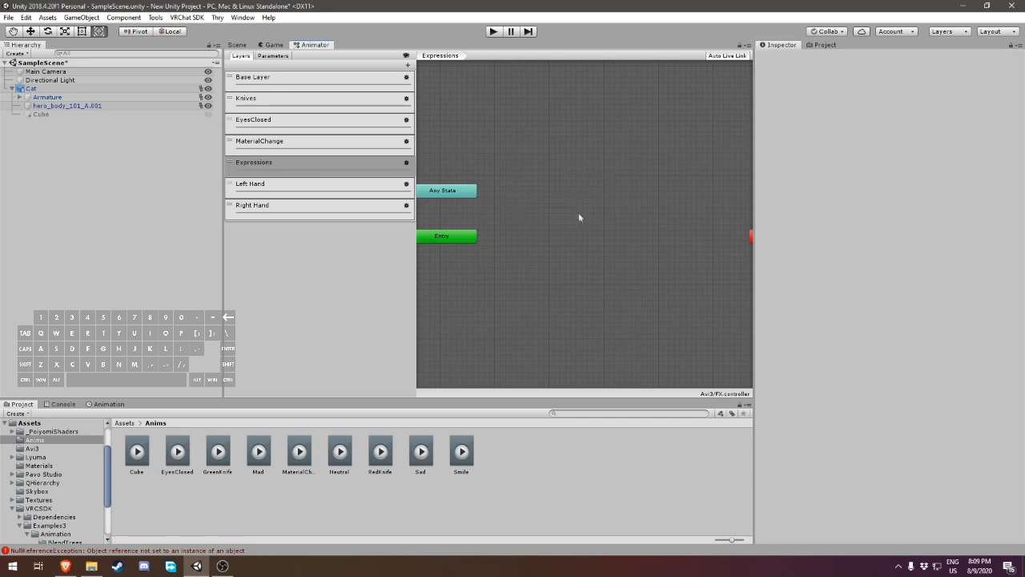
# - Create a state from a new blend tree in the Expressions layer and open that blend tree
pyautogui.rightClick(538, 199)
pyautogui.moveTo(559, 207)
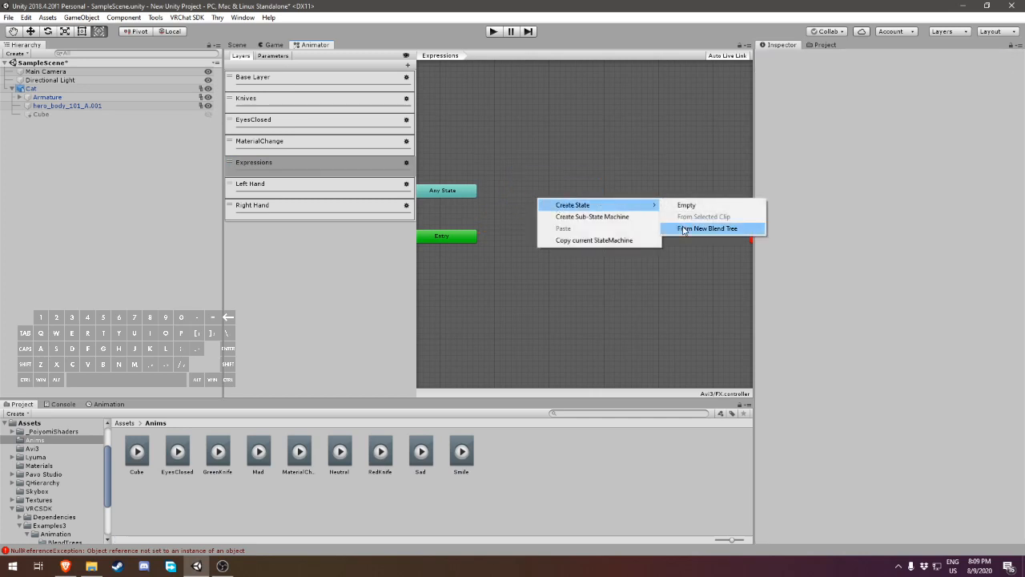
pyautogui.click(686, 228)
pyautogui.doubleClick(584, 203)
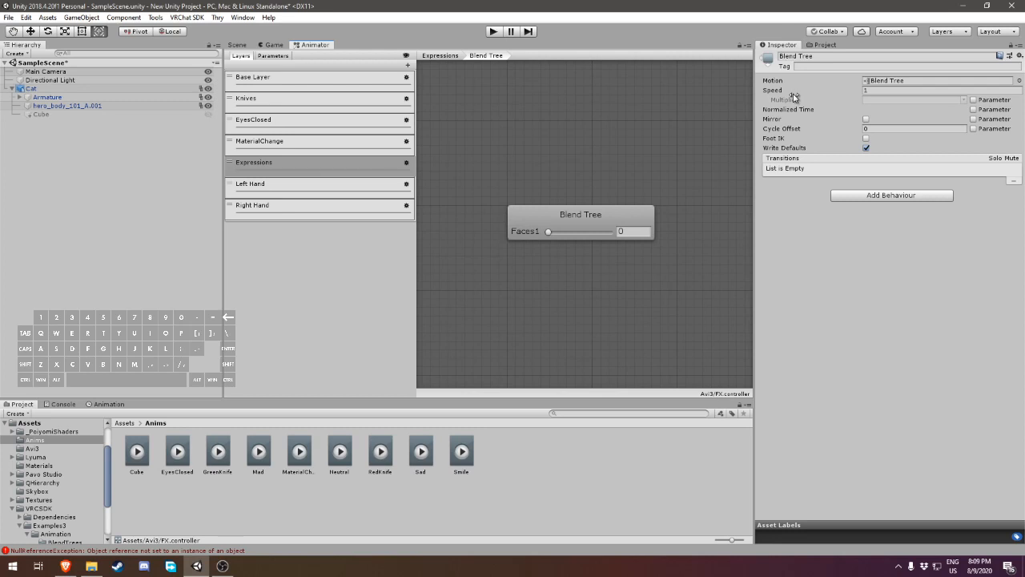
# - Set the blend tree's type to 2D Simple Directional and its second parameter to Faces2, with Faces1 as the first
pyautogui.click(567, 224)
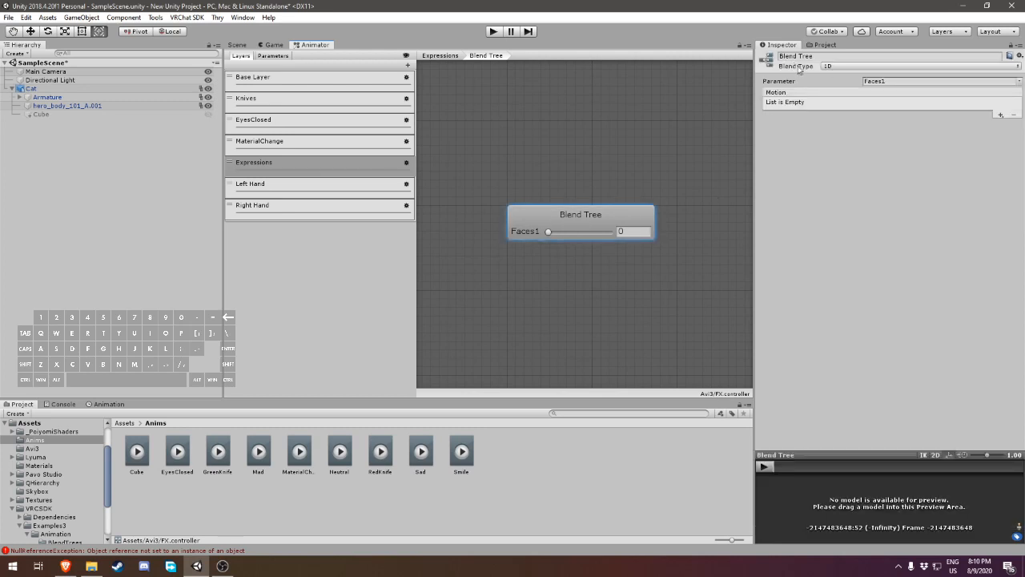
pyautogui.click(831, 66)
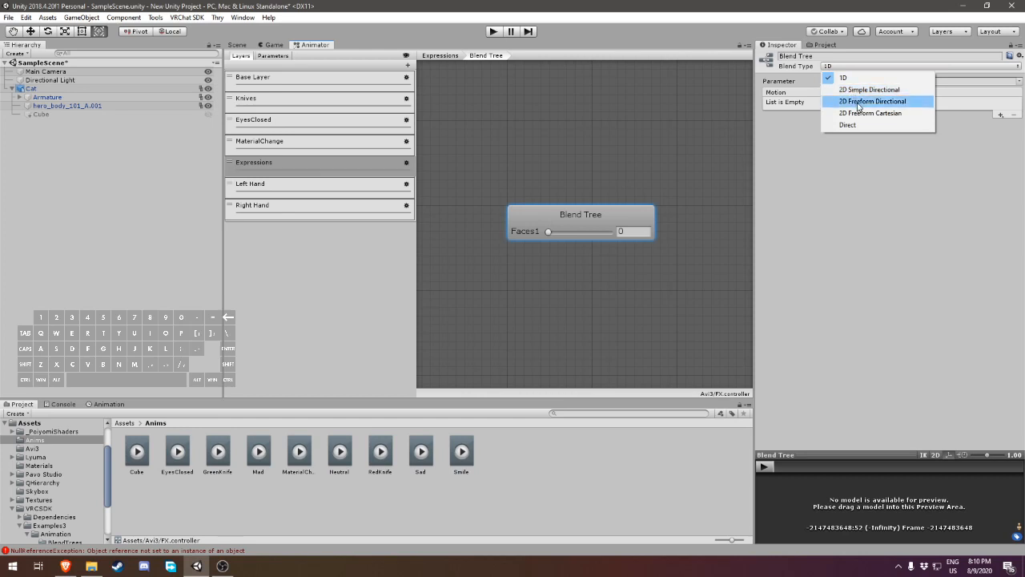
pyautogui.click(860, 102)
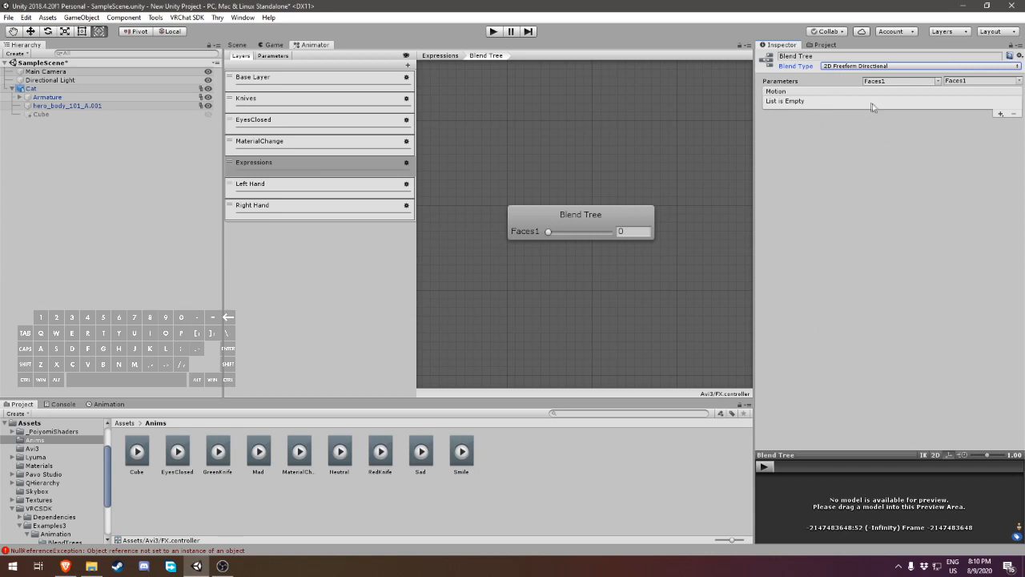
pyautogui.click(851, 66)
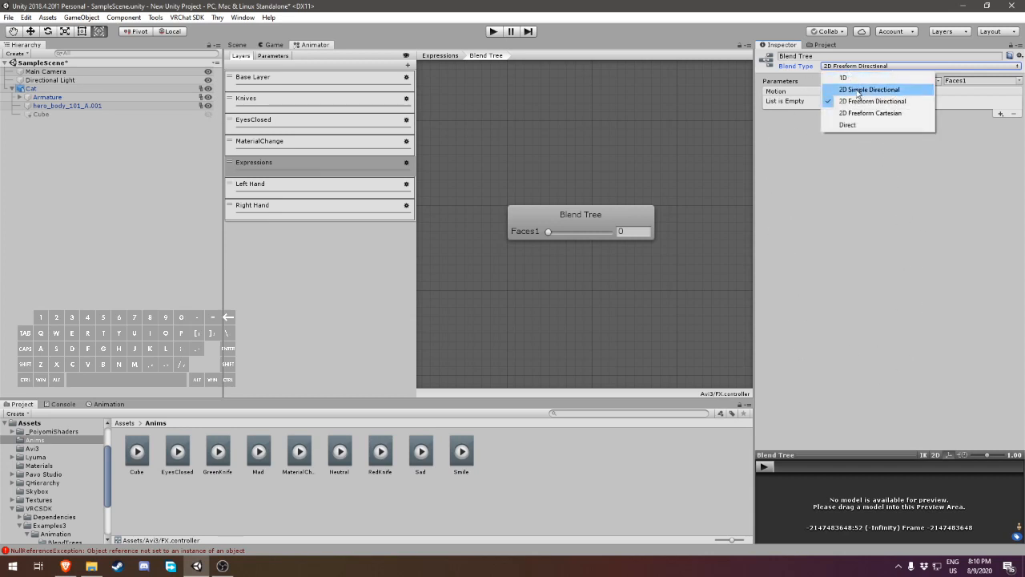
pyautogui.click(857, 91)
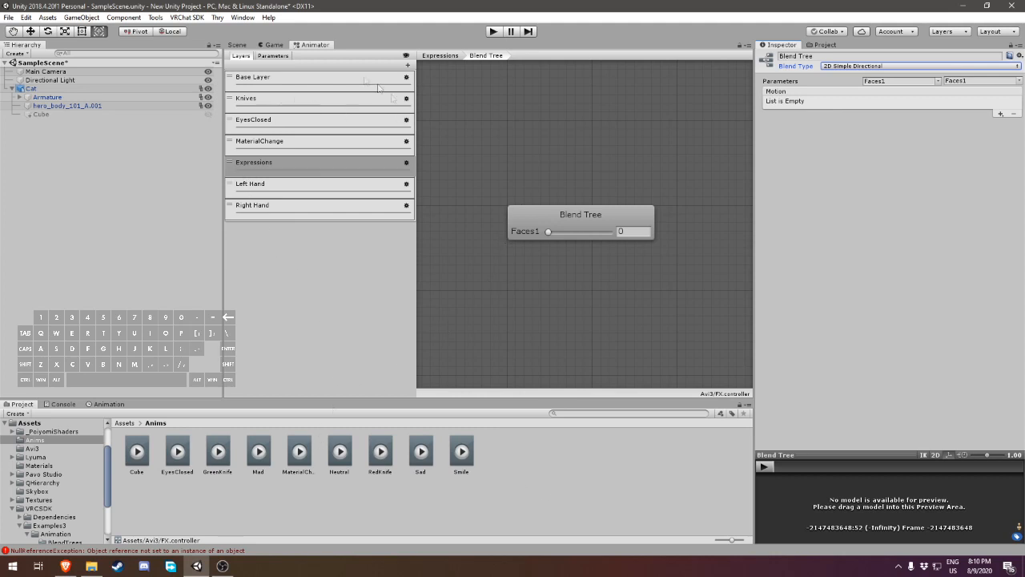
pyautogui.click(274, 56)
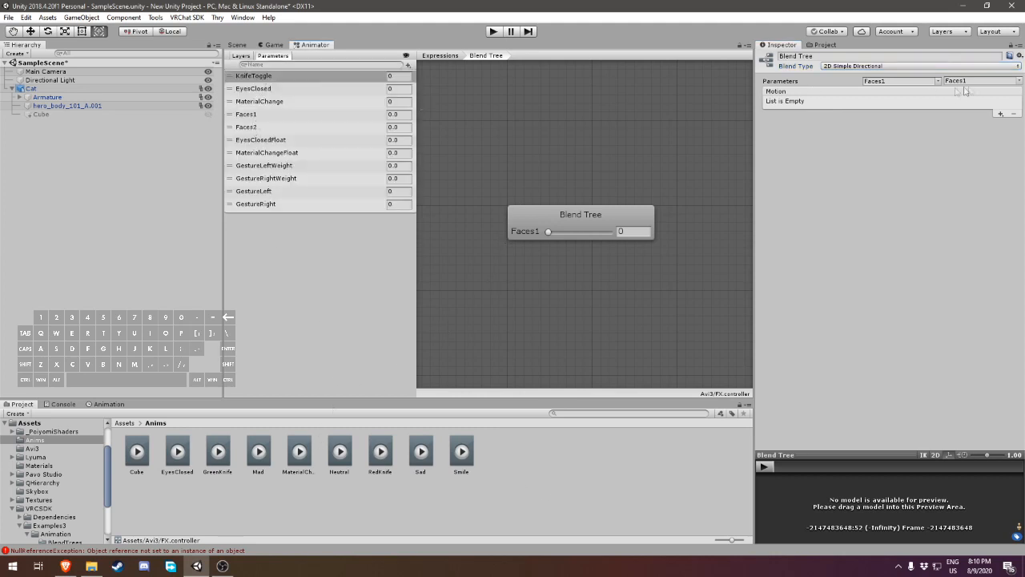
pyautogui.click(1010, 81)
pyautogui.click(976, 105)
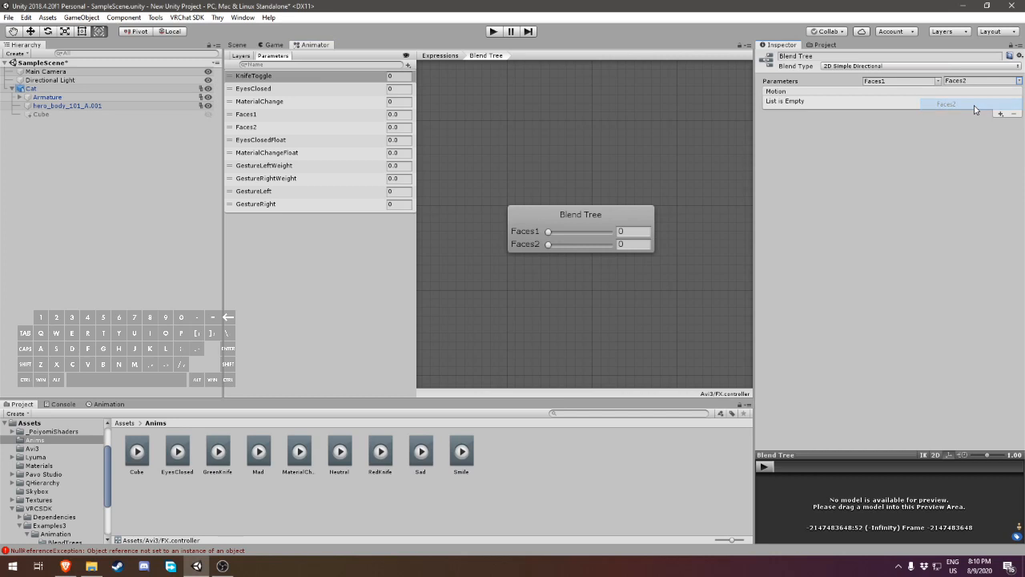
# - Add five empty motion slots to the blend tree
pyautogui.rightClick(566, 219)
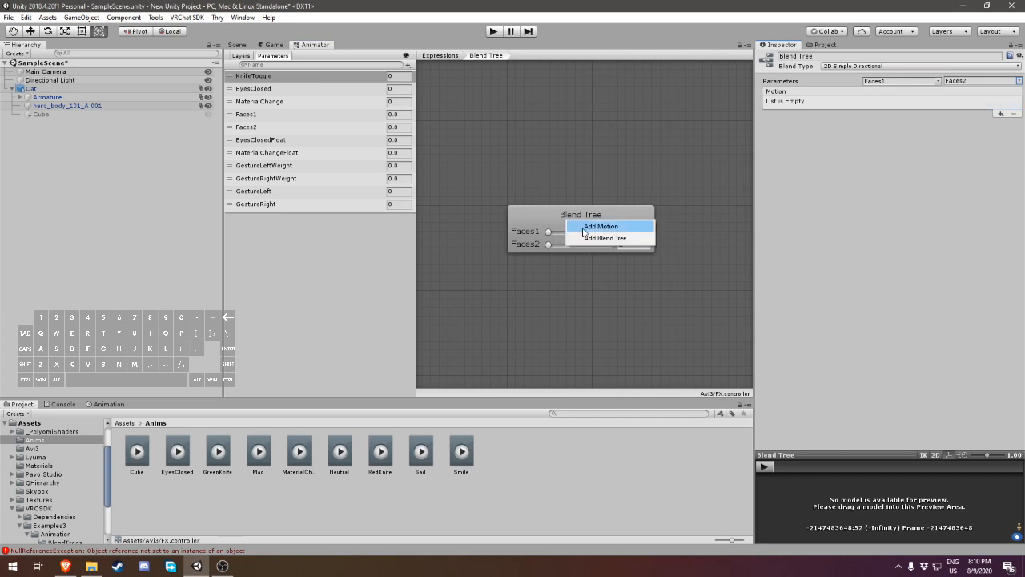
pyautogui.click(585, 227)
pyautogui.rightClick(582, 215)
pyautogui.click(596, 223)
pyautogui.rightClick(589, 216)
pyautogui.click(603, 223)
pyautogui.rightClick(596, 216)
pyautogui.click(603, 223)
pyautogui.rightClick(597, 210)
pyautogui.click(610, 217)
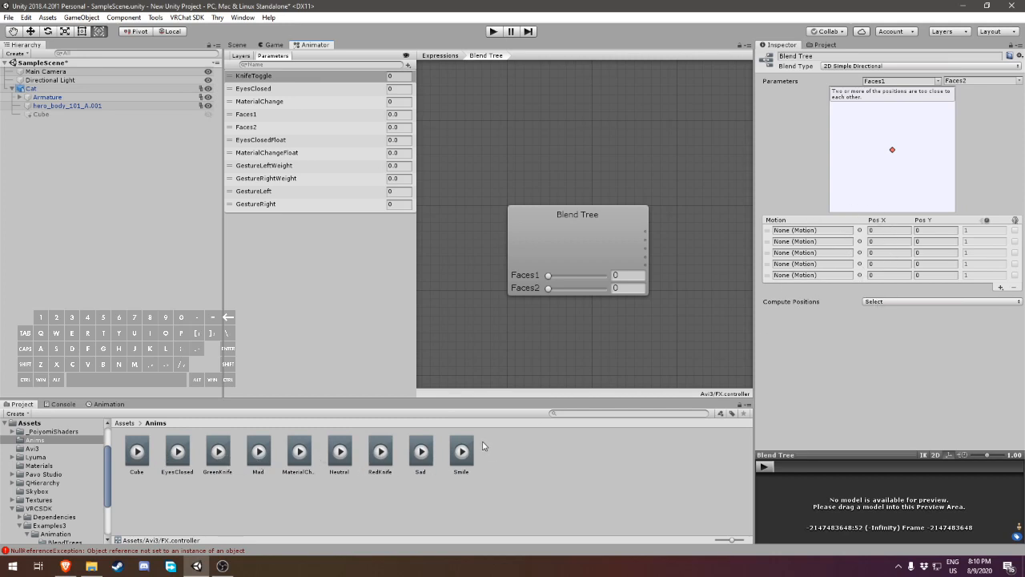
# - Assign the Smile, Mad, Sad, EyesClosed and Neutral clips, in that order, to the five blend tree motions
pyautogui.moveTo(458, 462); pyautogui.dragTo(809, 234)
pyautogui.moveTo(260, 457); pyautogui.dragTo(809, 241)
pyautogui.moveTo(716, 272); pyautogui.dragTo(797, 253)
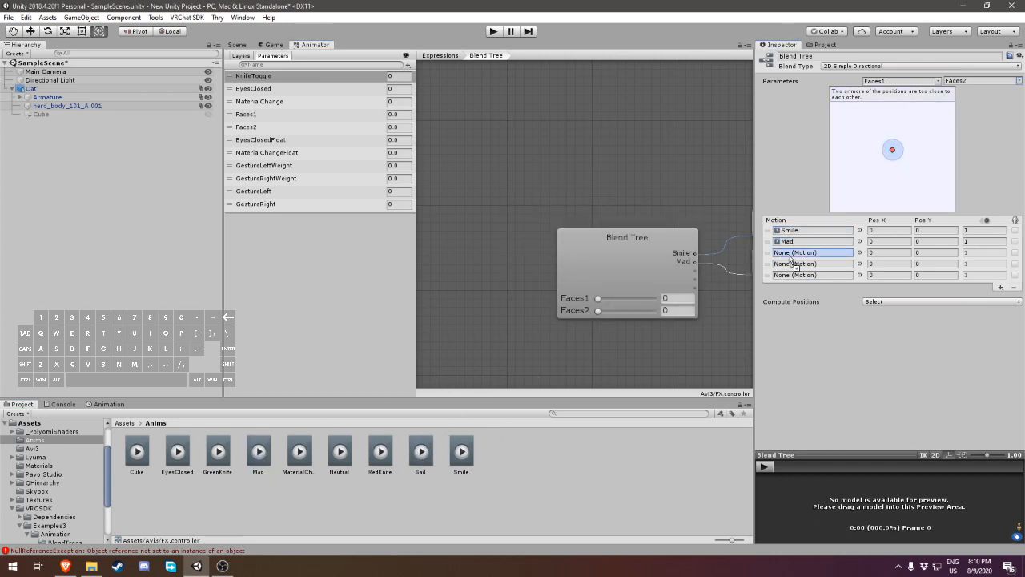
pyautogui.moveTo(182, 466); pyautogui.dragTo(809, 264)
pyautogui.moveTo(340, 454); pyautogui.dragTo(809, 275)
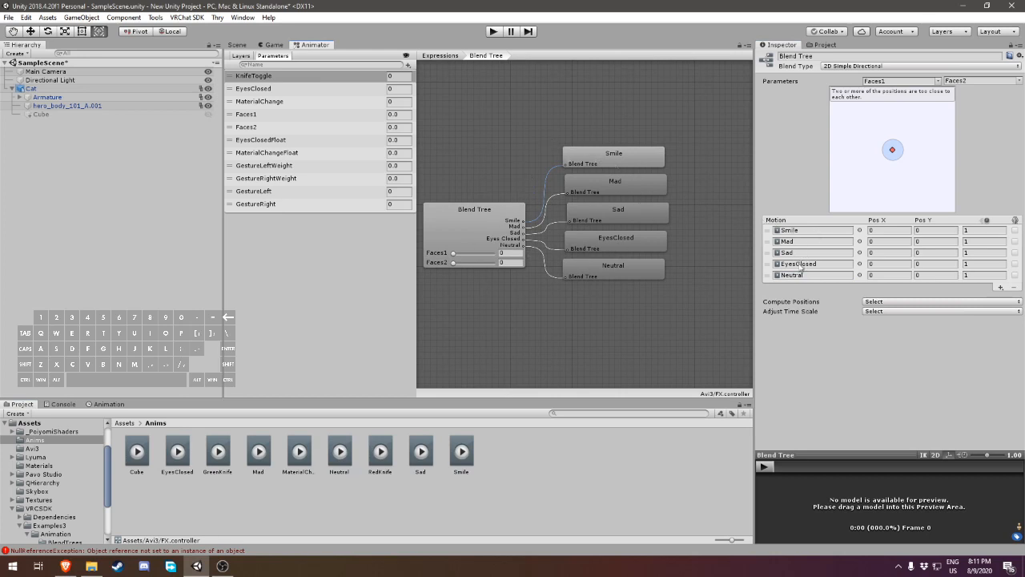
# - Review the Smile, Mad, Sad and EyesClosed clips assigned in the blend tree's motion list
pyautogui.click(796, 230)
pyautogui.click(797, 241)
pyautogui.click(795, 252)
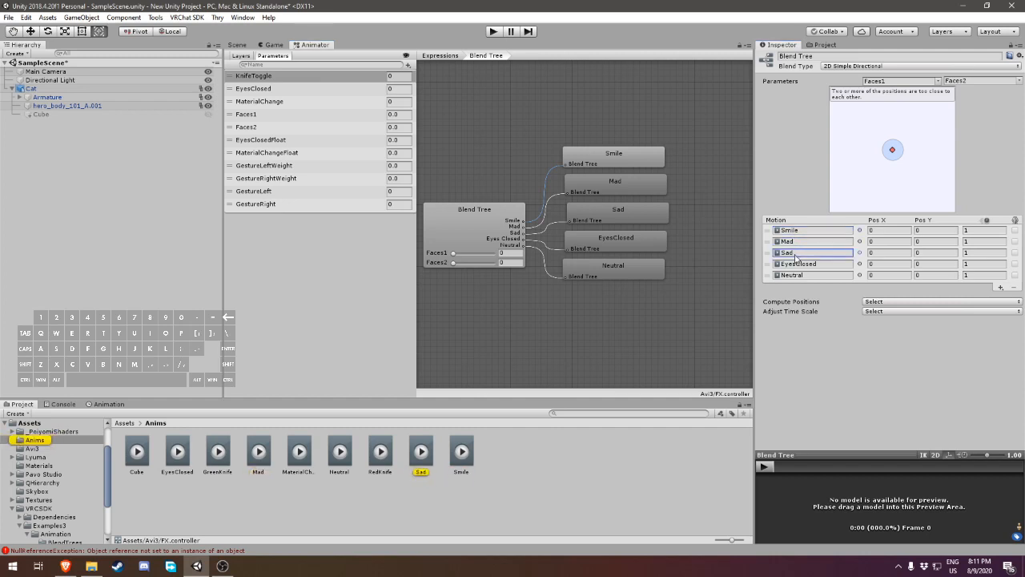
pyautogui.click(798, 264)
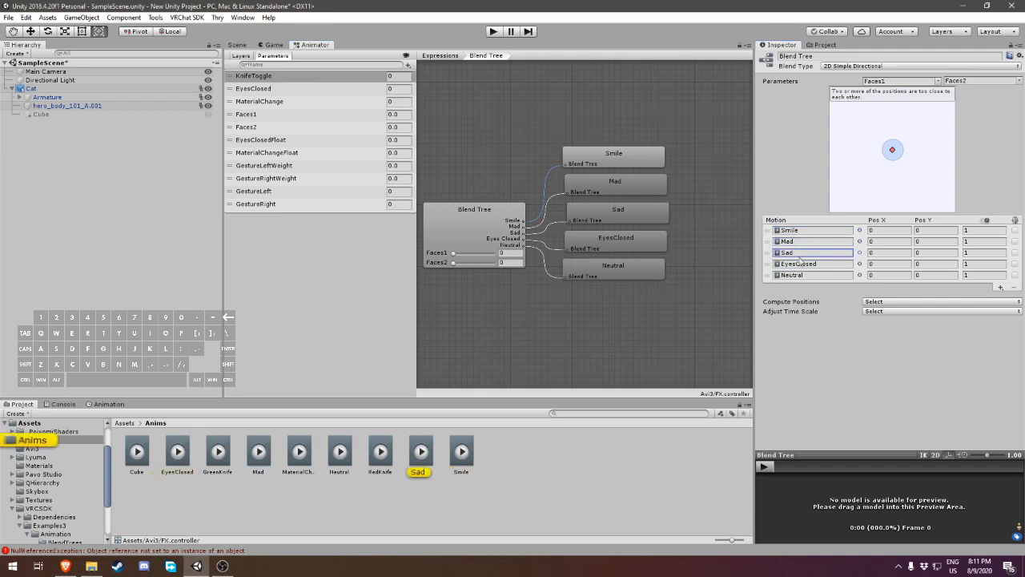
pyautogui.click(804, 231)
pyautogui.click(806, 243)
pyautogui.click(806, 257)
pyautogui.click(806, 258)
pyautogui.click(805, 231)
# - Set the Smile motion's Pos Y to 3 and the Mad motion's Pos X to 3
pyautogui.click(950, 230)
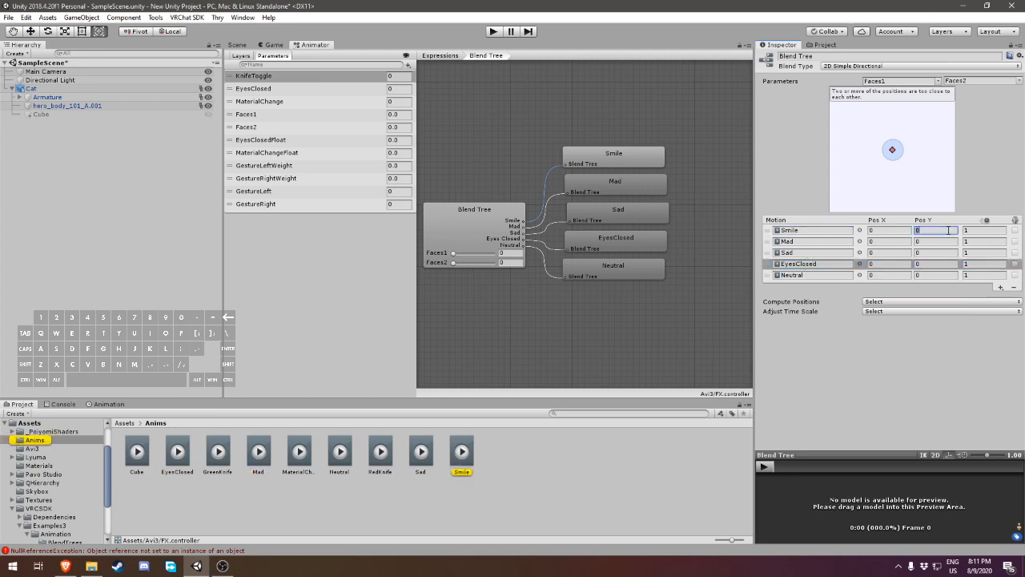
pyautogui.write('3')
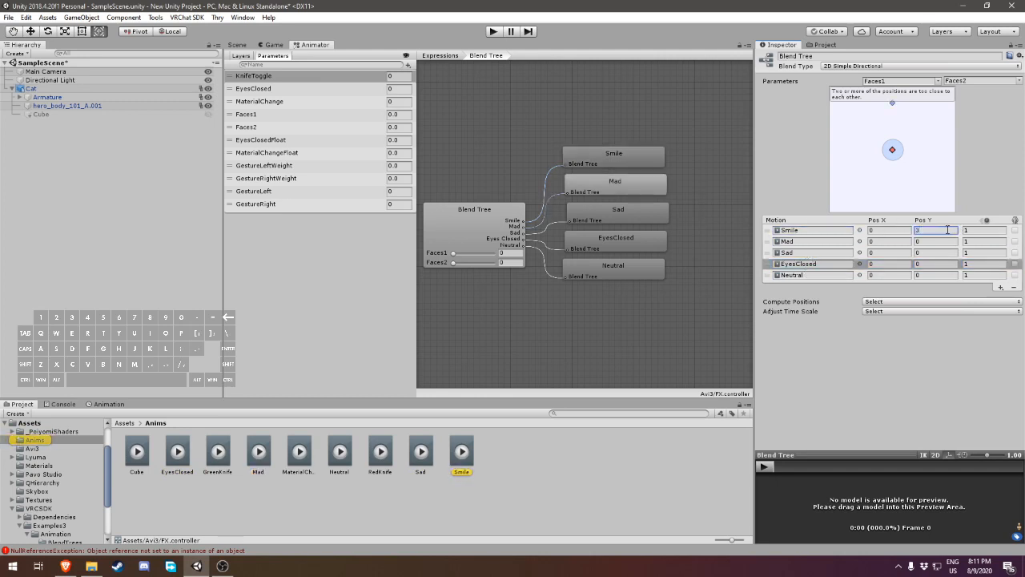
pyautogui.click(830, 242)
pyautogui.click(905, 241)
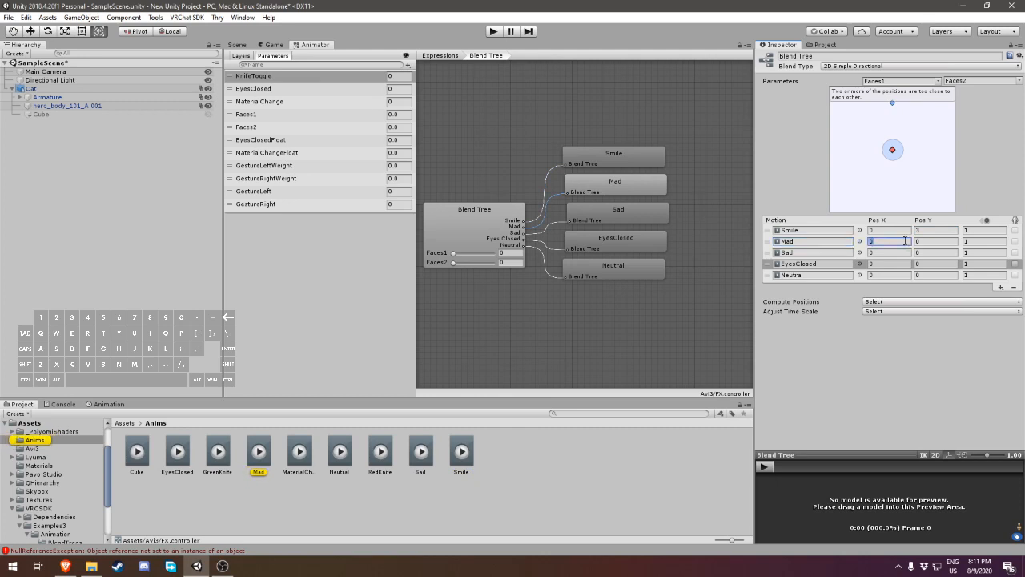
pyautogui.write('3')
# - Set the Sad motion's Pos X to -3 and the EyesClosed motion's Pos Y to -3
pyautogui.click(901, 252)
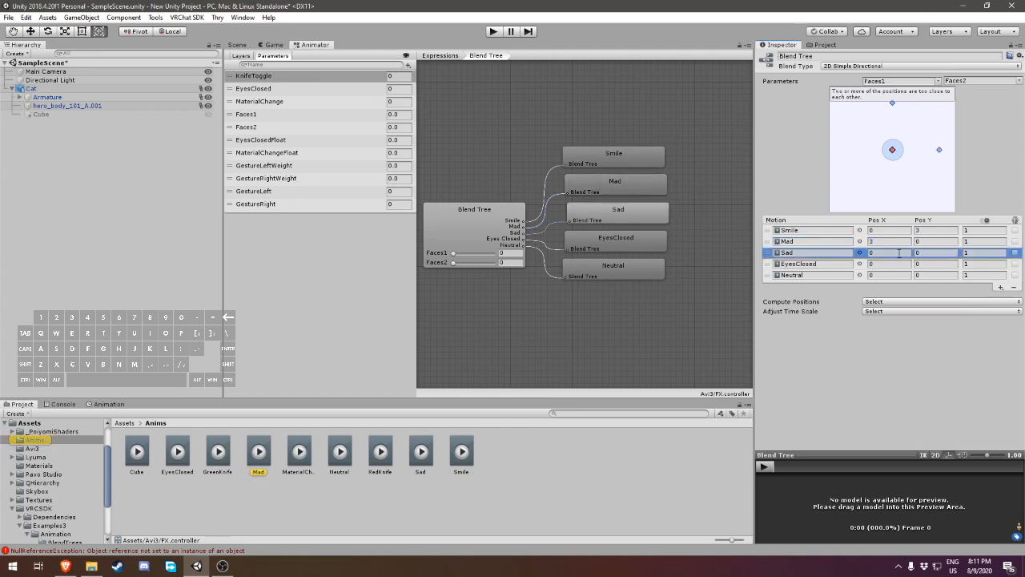
pyautogui.write('-3')
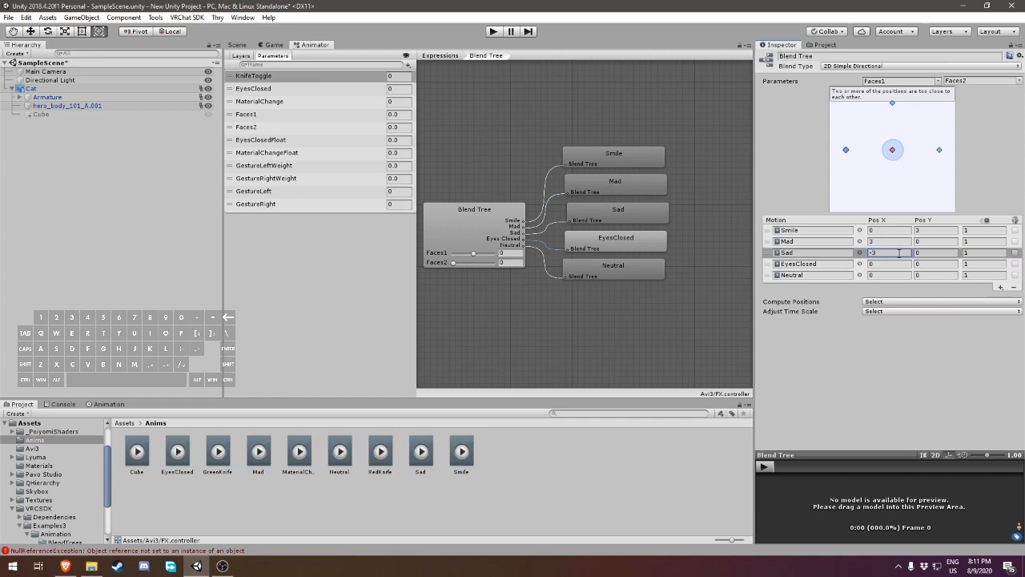
pyautogui.click(898, 263)
pyautogui.press('Tab')
pyautogui.write('-3')
pyautogui.press('Return')
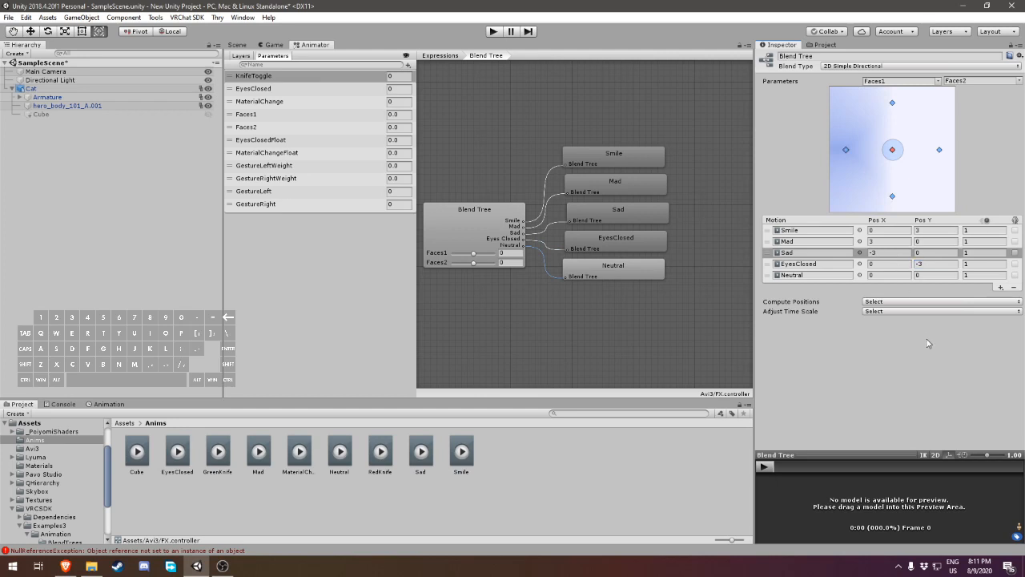
# - Inspect the Neutral motion's placement in the blend tree's position diagram
pyautogui.click(805, 275)
pyautogui.click(897, 157)
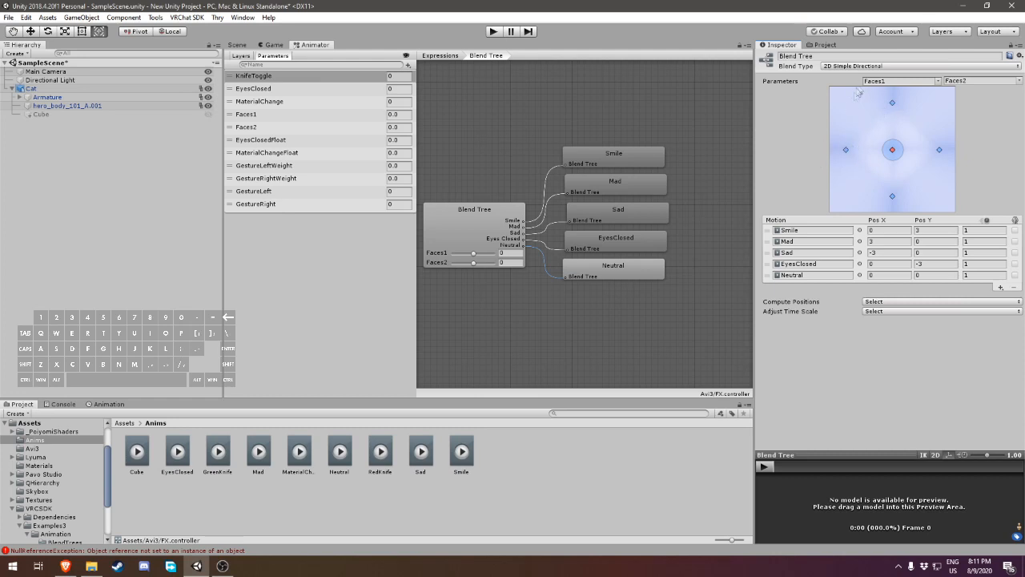
# - Set the facial expression blend tree's Blend Type to 2D Freeform Directional
pyautogui.click(876, 69)
pyautogui.click(872, 102)
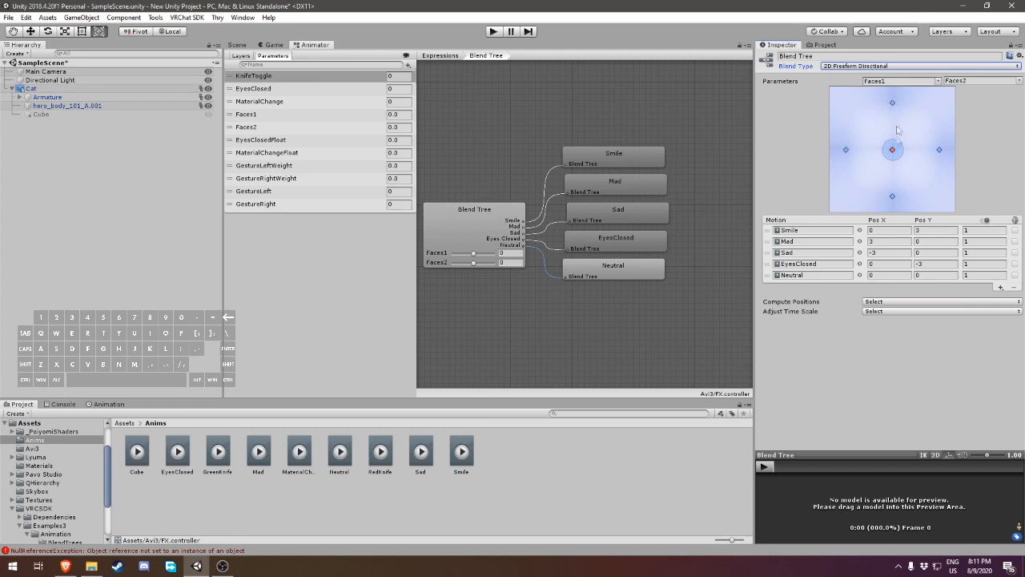
pyautogui.click(896, 373)
pyautogui.click(340, 286)
# - Review the states of the Knives, EyesClosed, MaterialChange and Expressions layers of the FX controller
pyautogui.click(244, 57)
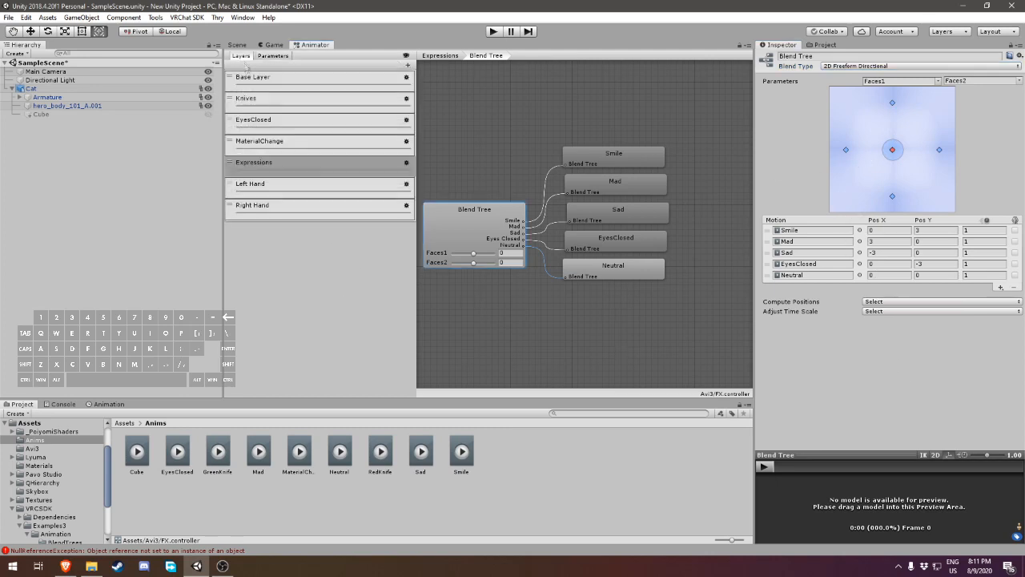
pyautogui.click(269, 110)
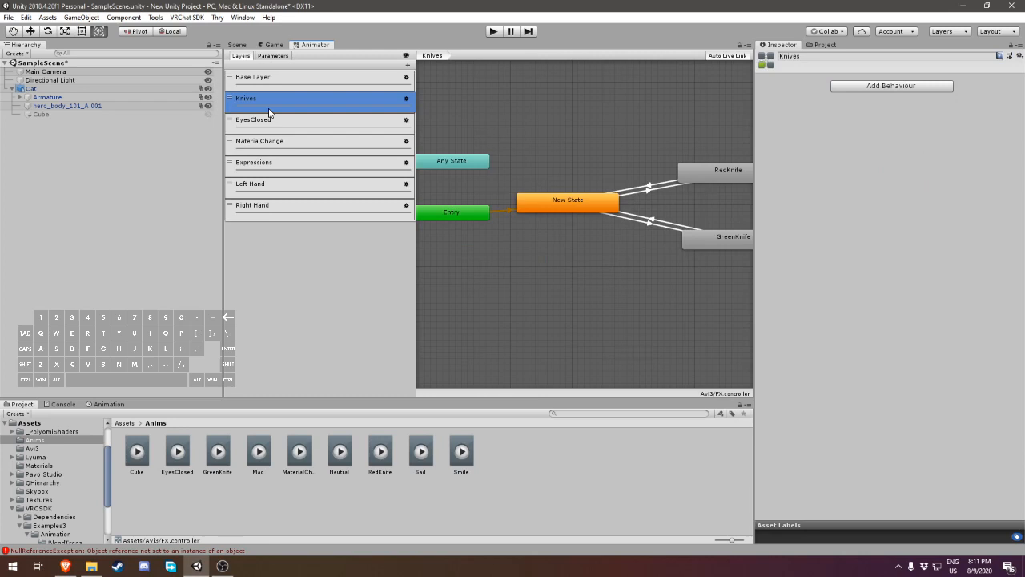
pyautogui.click(273, 124)
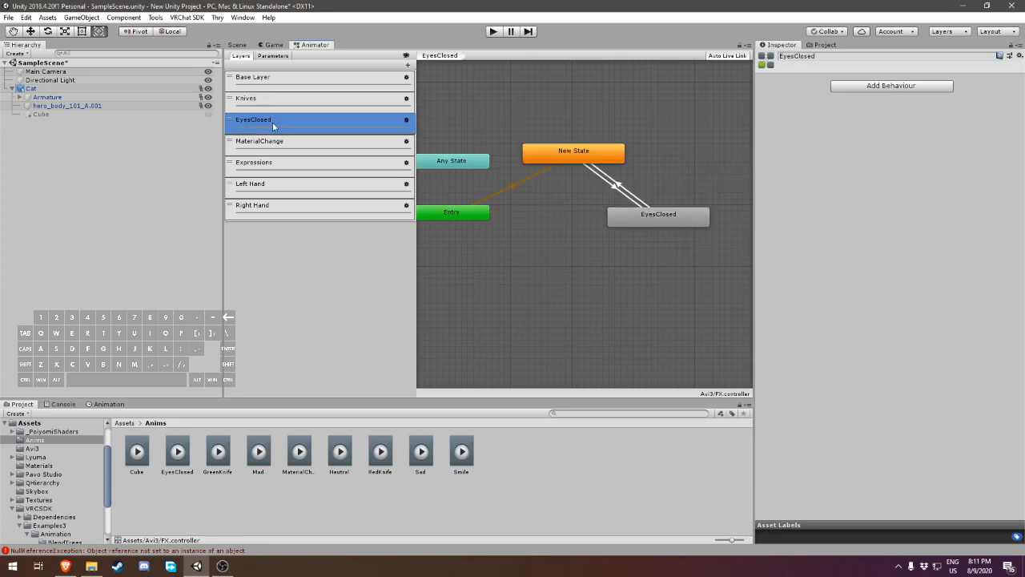
pyautogui.click(278, 149)
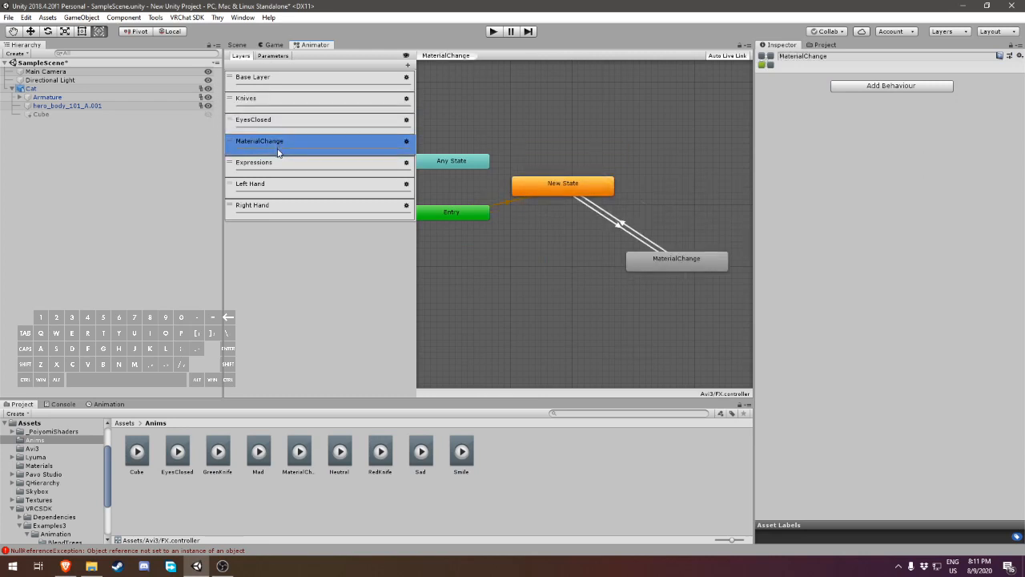
pyautogui.click(280, 166)
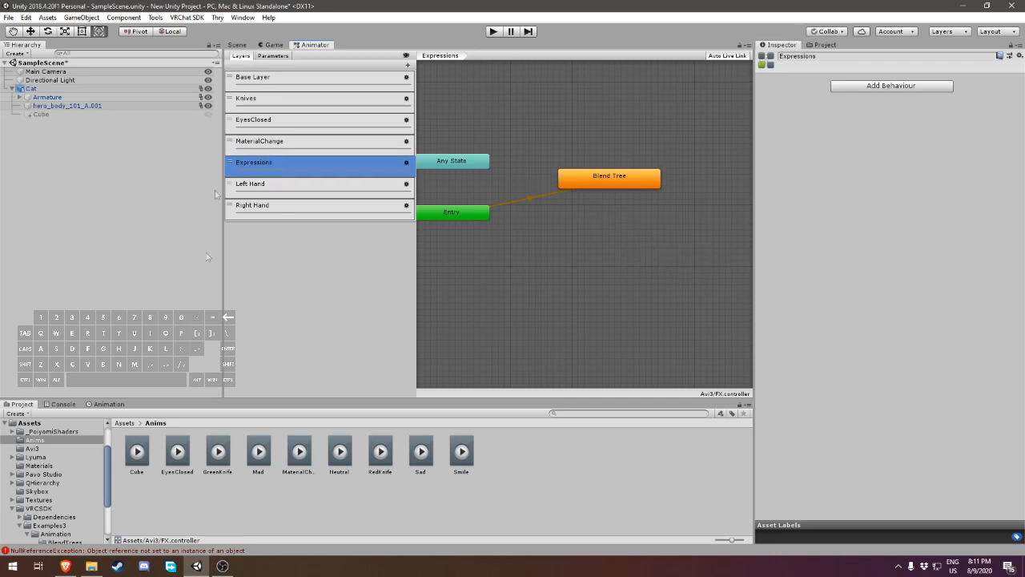
# - Add three controls to the Menu asset in the Avi3 folder and expand the third one
pyautogui.click(42, 450)
pyautogui.click(255, 457)
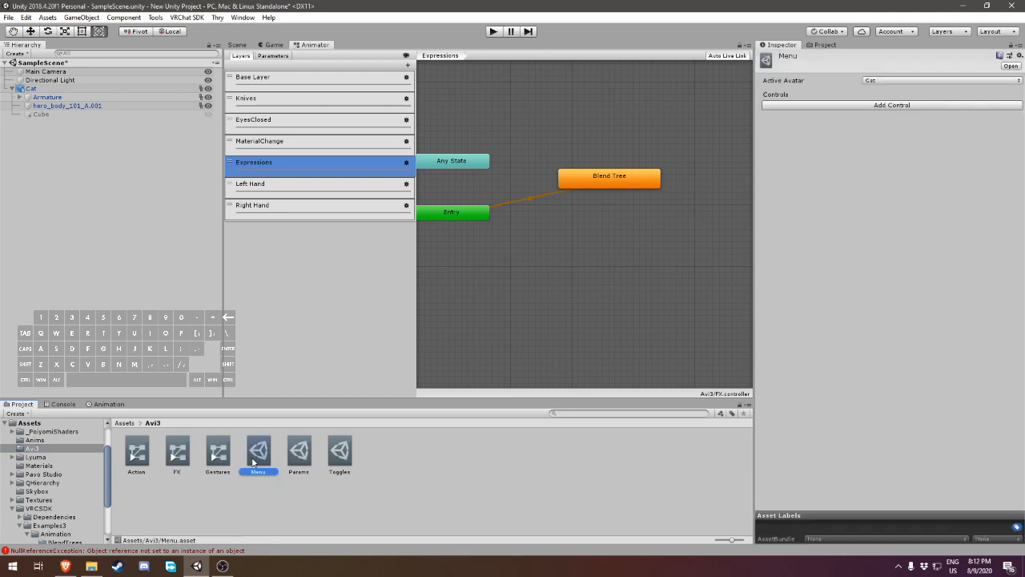
pyautogui.click(859, 105)
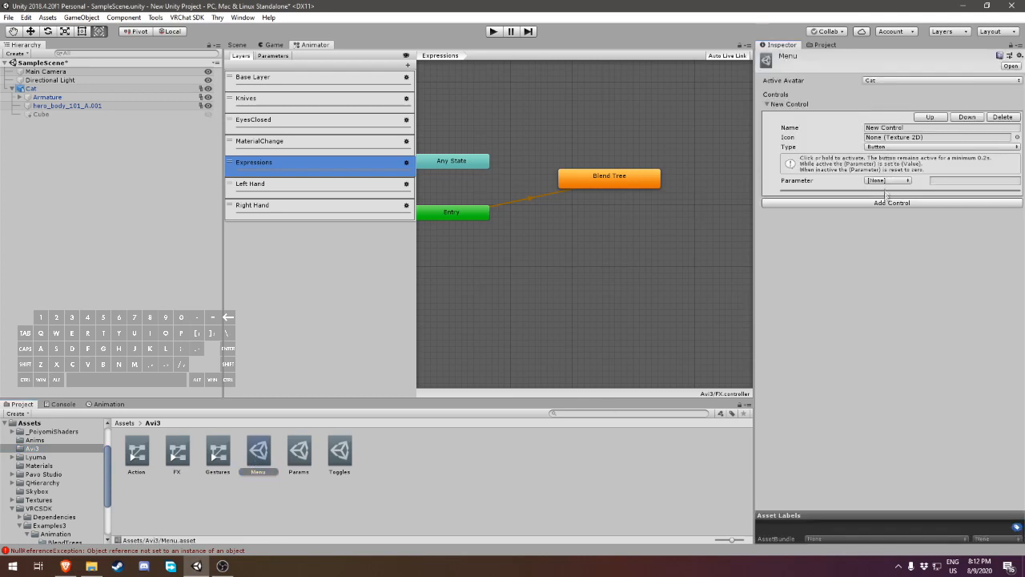
pyautogui.click(887, 197)
pyautogui.click(903, 307)
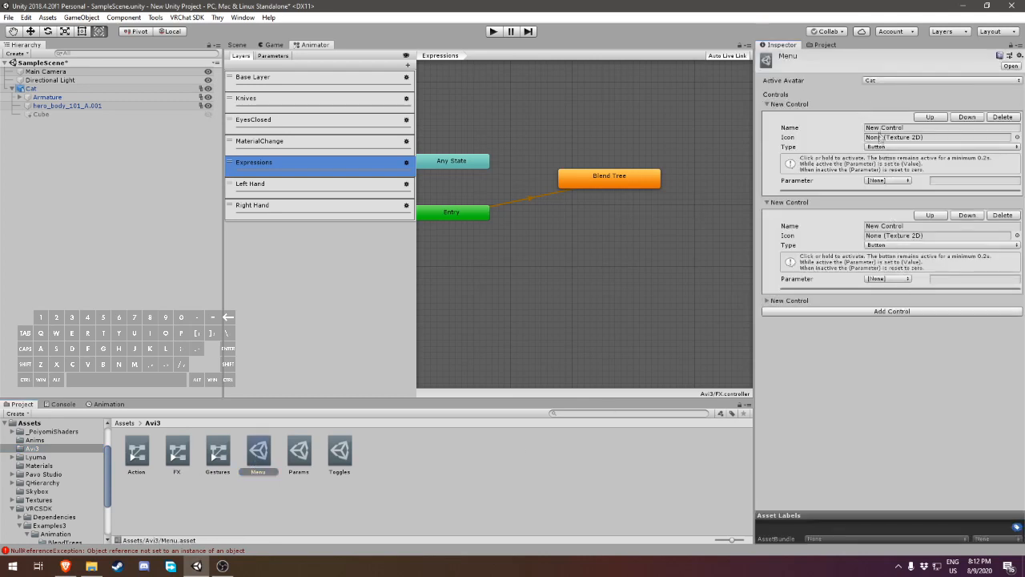
pyautogui.click(774, 301)
# - Name the first control Toggles, make it a Sub Menu, and assign the Toggles asset to it
pyautogui.click(907, 128)
pyautogui.write('Toggles')
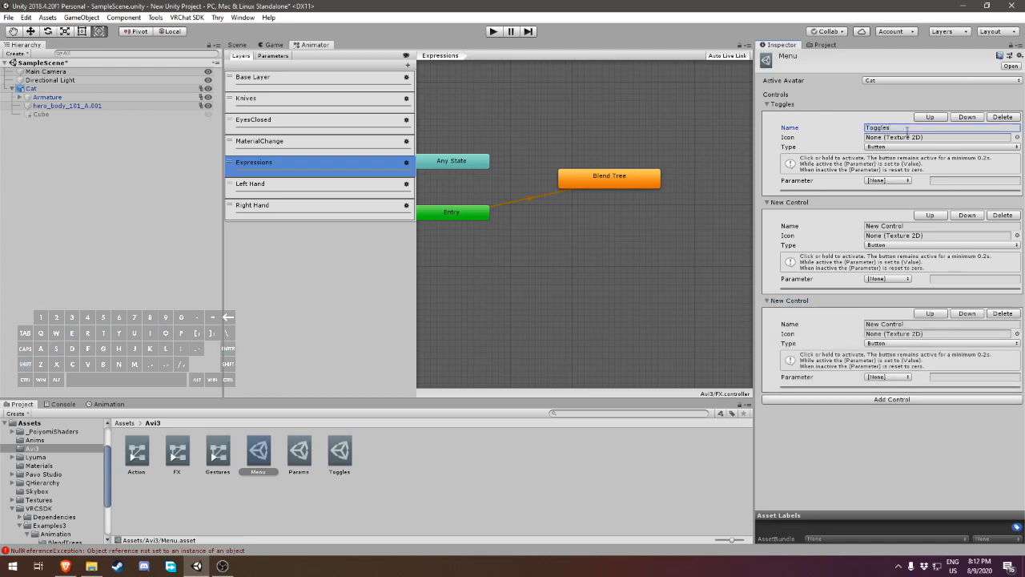
pyautogui.click(905, 148)
pyautogui.click(900, 183)
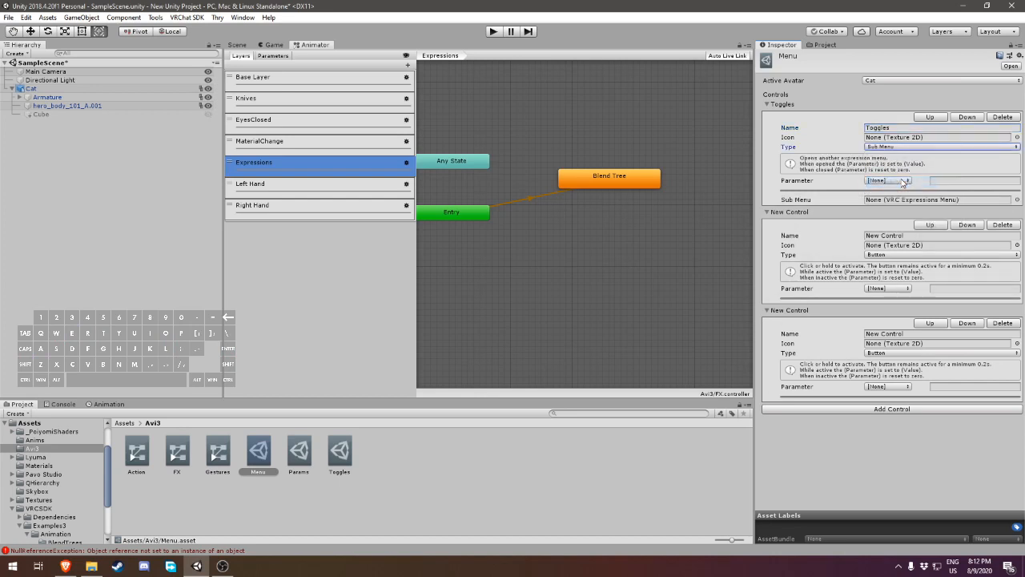
pyautogui.moveTo(338, 463); pyautogui.dragTo(881, 202)
# - Name the second control Expressions and make it a Two Axis Puppet
pyautogui.click(883, 235)
pyautogui.write('Expressions')
pyautogui.click(892, 255)
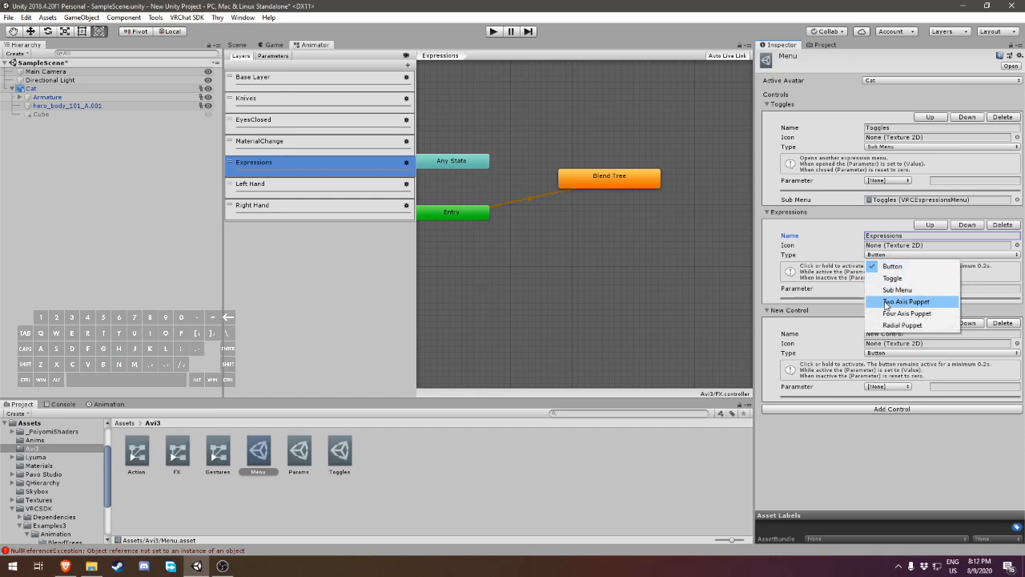
pyautogui.click(925, 304)
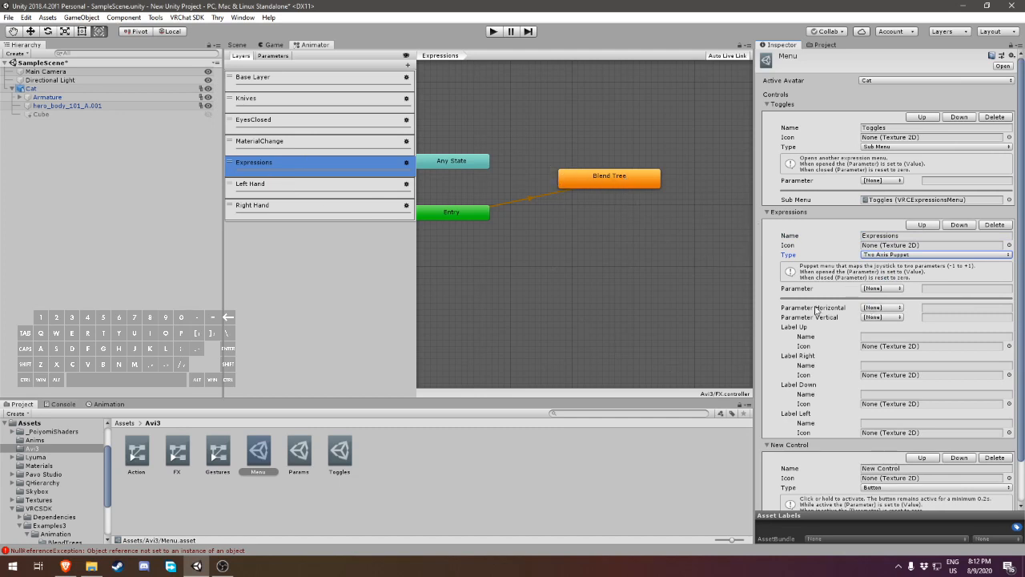
# - Map the Expressions puppet's horizontal parameter to Faces1 and its vertical parameter to Faces2
pyautogui.click(873, 311)
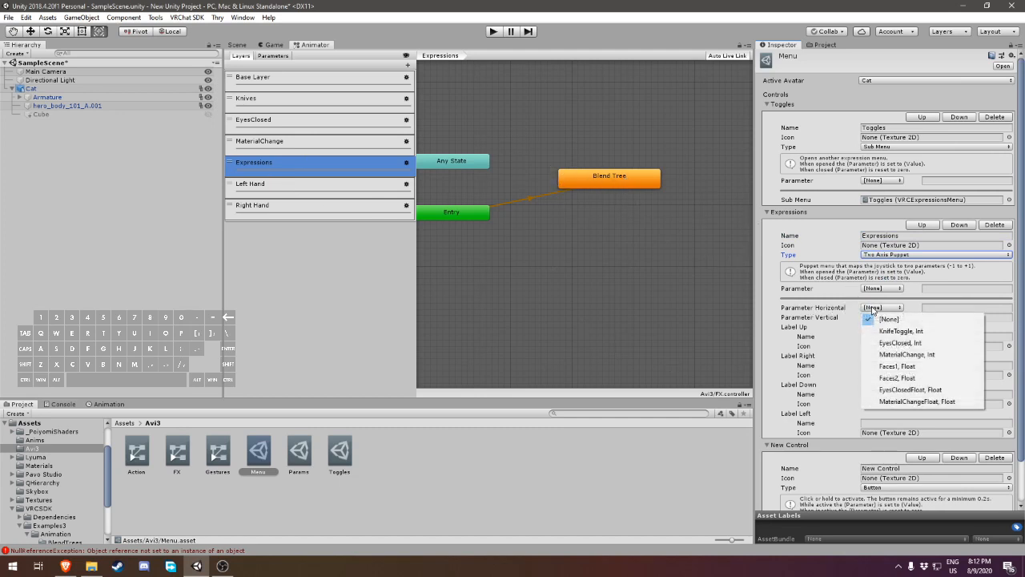
pyautogui.click(897, 368)
pyautogui.click(875, 318)
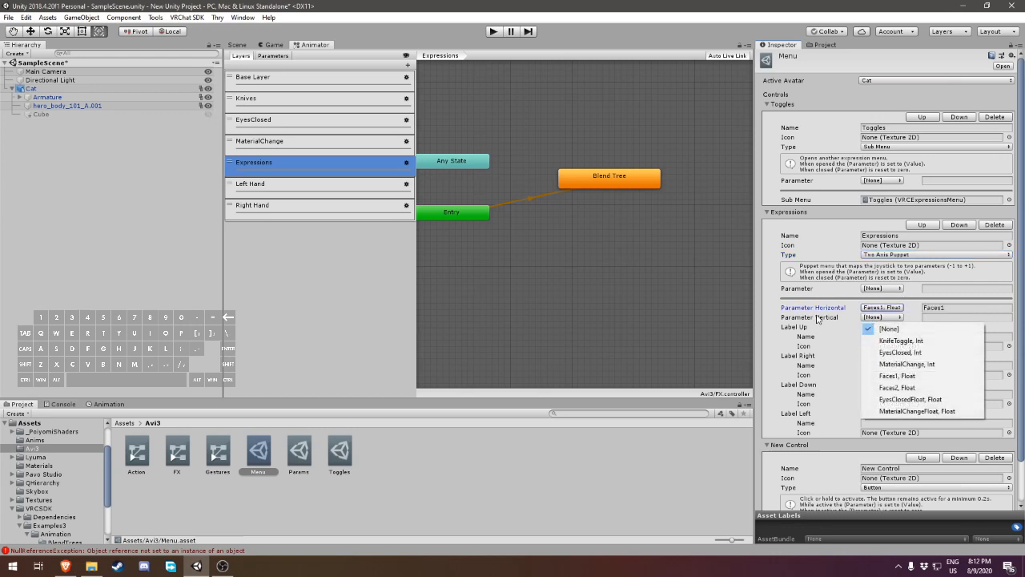
pyautogui.click(889, 378)
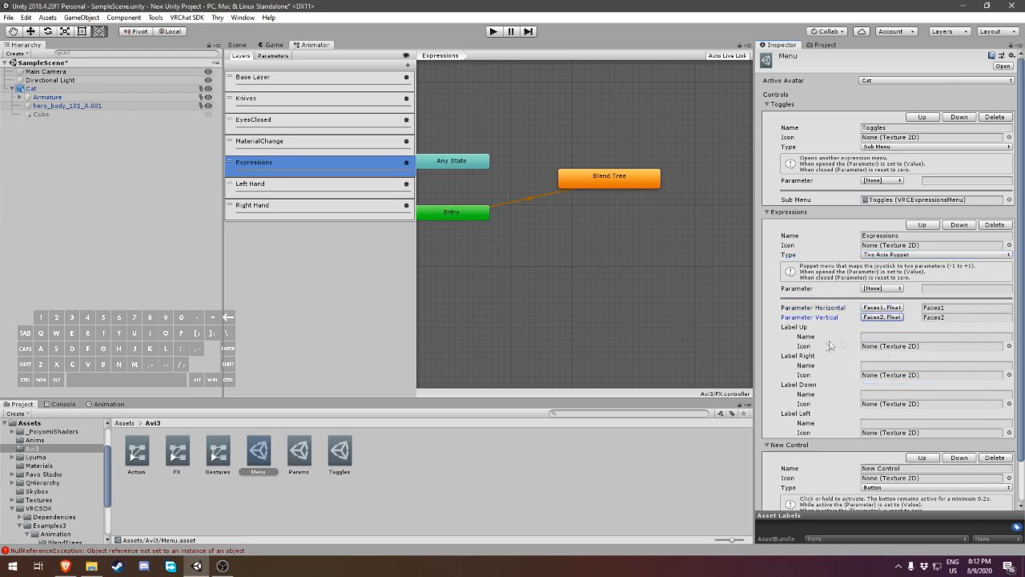
# - Label the Expressions puppet's directions Smile for up, Mad for right, EyesClosed for down and Sad for left
pyautogui.click(871, 336)
pyautogui.write('Smile')
pyautogui.press('Tab')
pyautogui.write('Mad')
pyautogui.press('Tab')
pyautogui.write('EyesClosed')
pyautogui.press('Tab')
pyautogui.write('Sad')
pyautogui.press('Return')
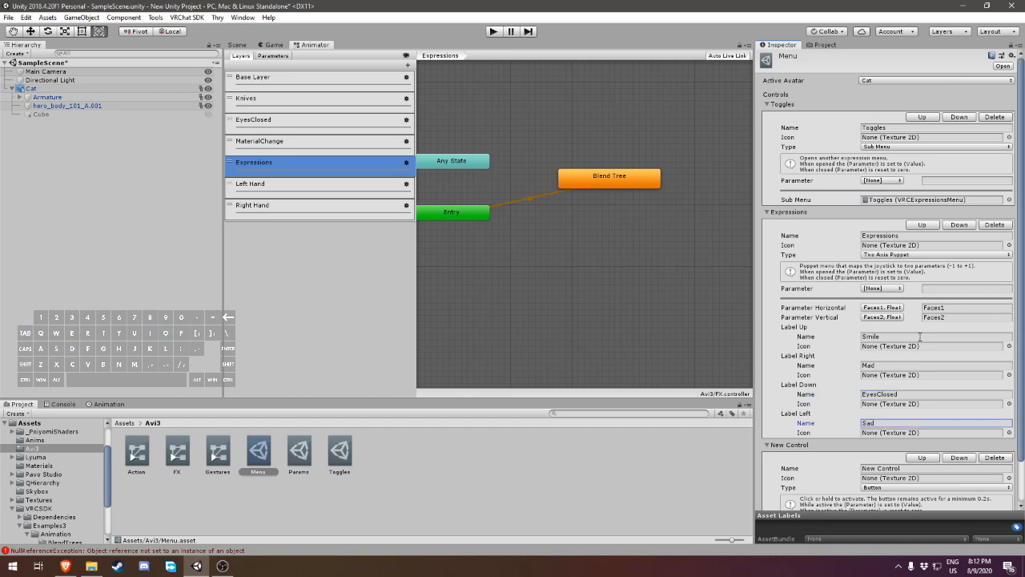
# - Name the third control Variables and set its type to Sub Menu
pyautogui.scroll(-3, 913, 338)
pyautogui.click(891, 422)
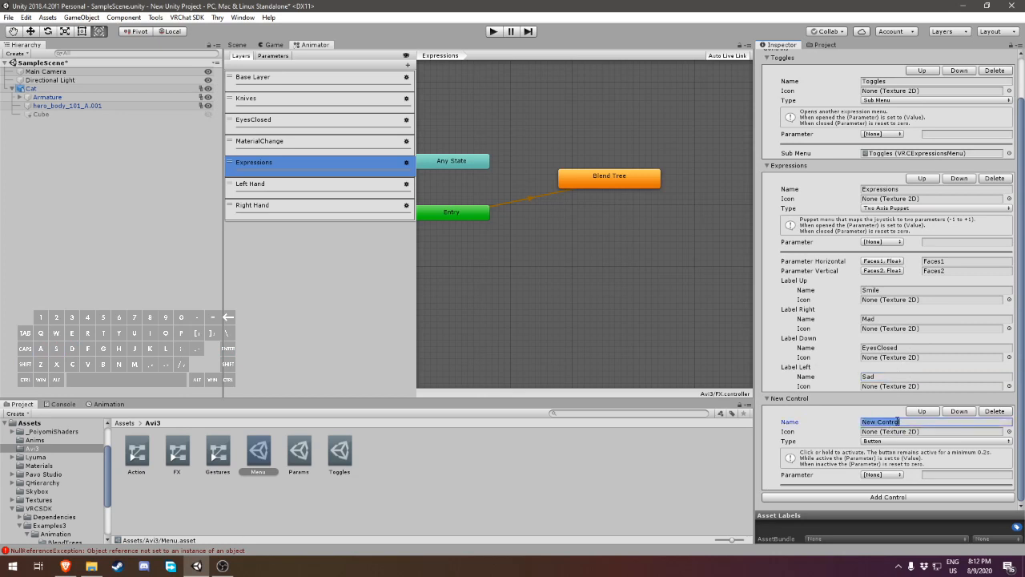
pyautogui.write('Variables')
pyautogui.click(881, 443)
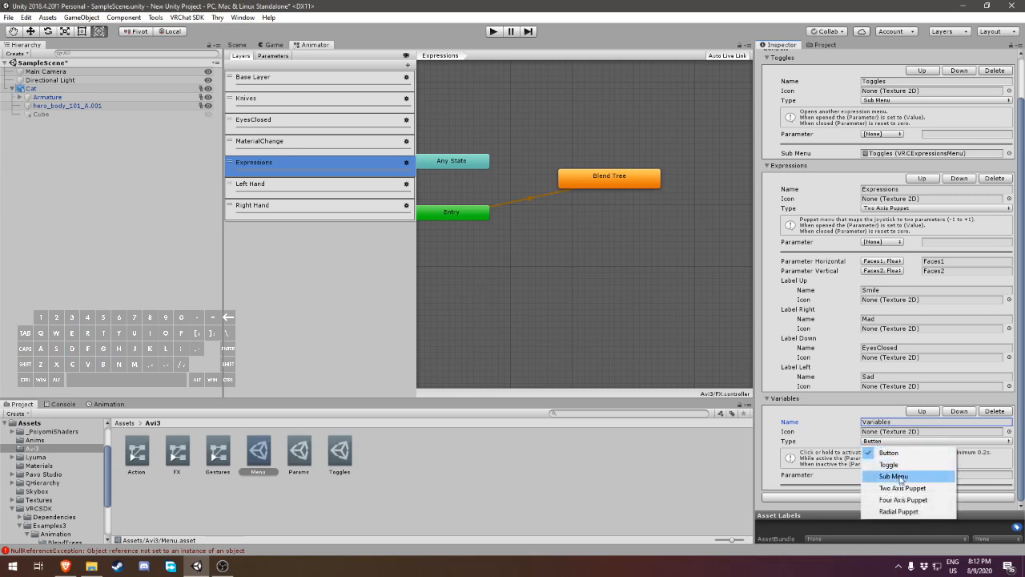
pyautogui.click(903, 478)
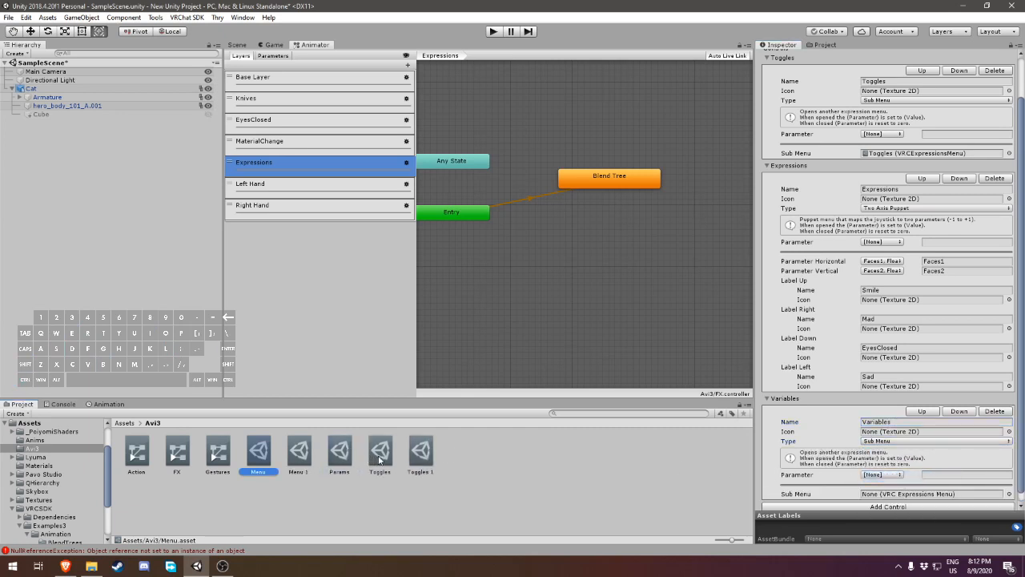
# - Duplicate the Toggles menu asset and delete the stray Menu 1 copy
pyautogui.press('ctrl')
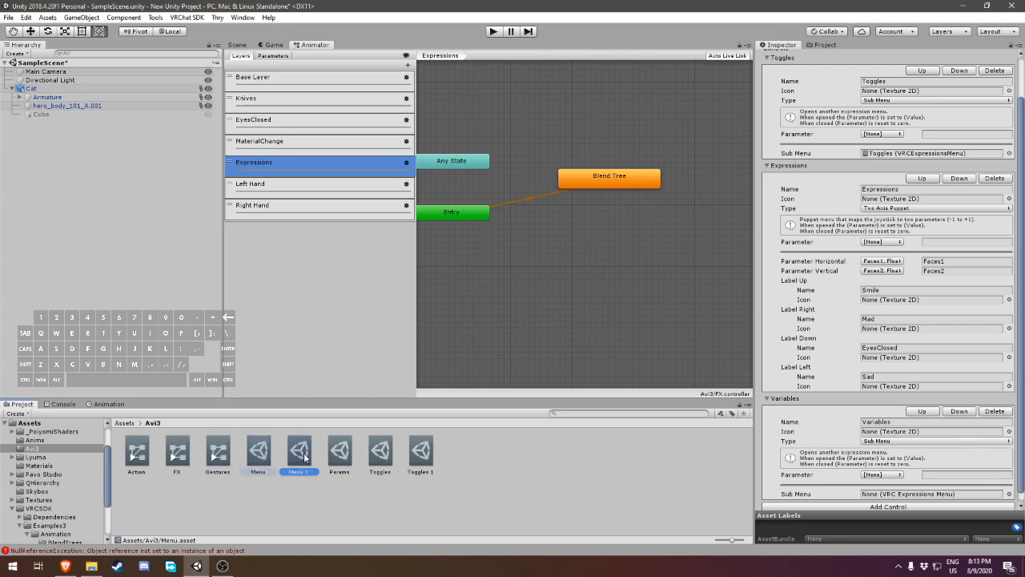
pyautogui.click(305, 455)
pyautogui.press('Delete')
pyautogui.press('Return')
# - Rename the Toggles 1 asset as Variables
pyautogui.click(370, 462)
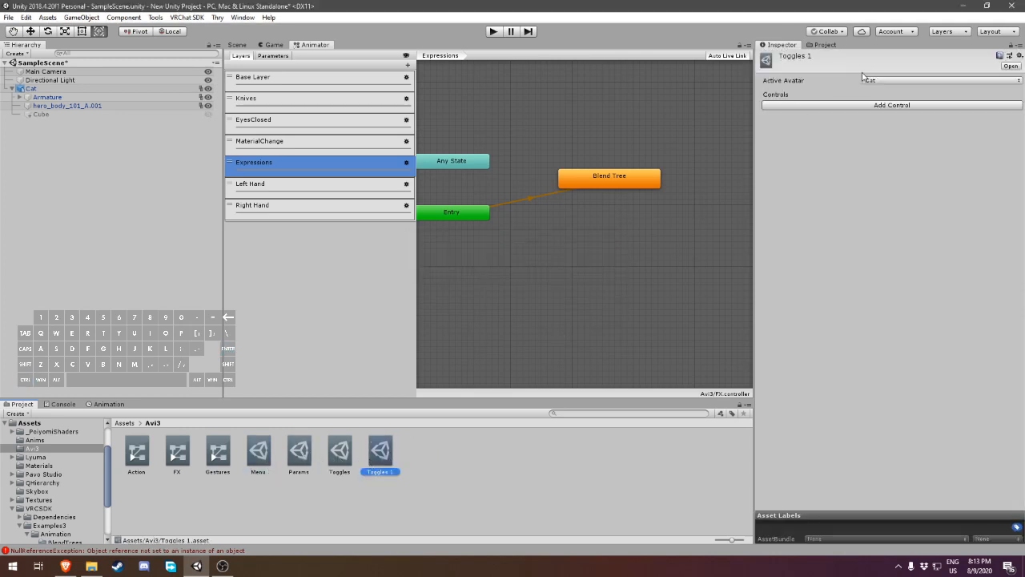
pyautogui.click(267, 454)
pyautogui.click(387, 471)
pyautogui.click(377, 473)
pyautogui.write('Variables')
pyautogui.press('Return')
# - Assign the Variables asset as the sub menu of the main menu's Variables control
pyautogui.click(258, 451)
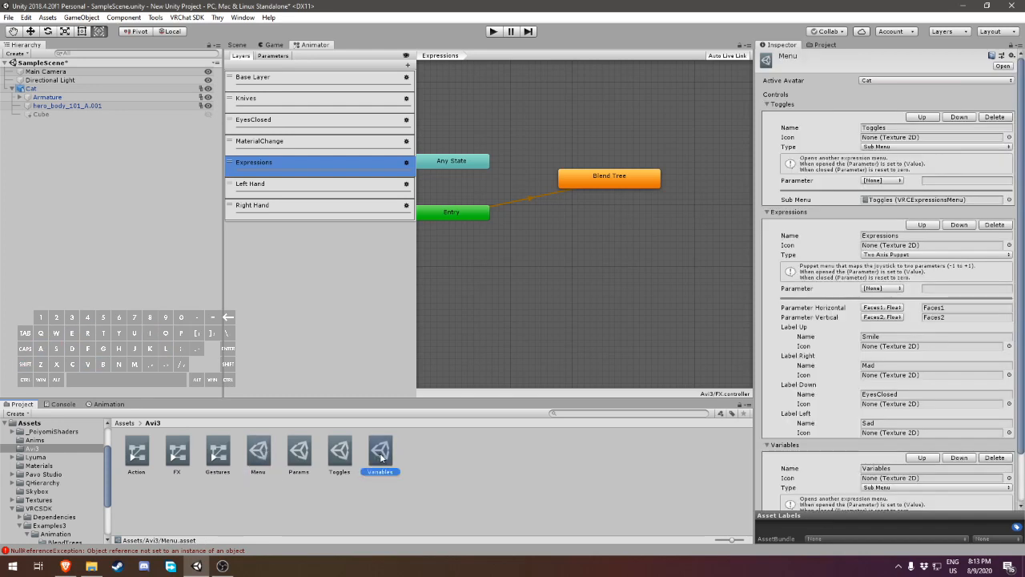
pyautogui.scroll(-1, 876, 505)
pyautogui.scroll(-1, 876, 513)
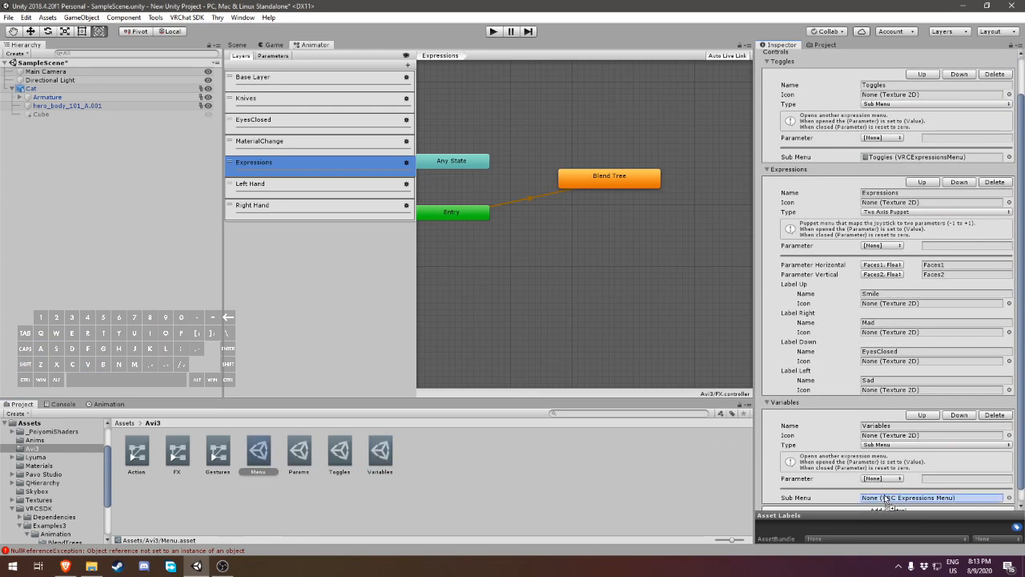
# - Add a control named Red Knife to the Toggles menu asset
pyautogui.click(338, 453)
pyautogui.click(866, 106)
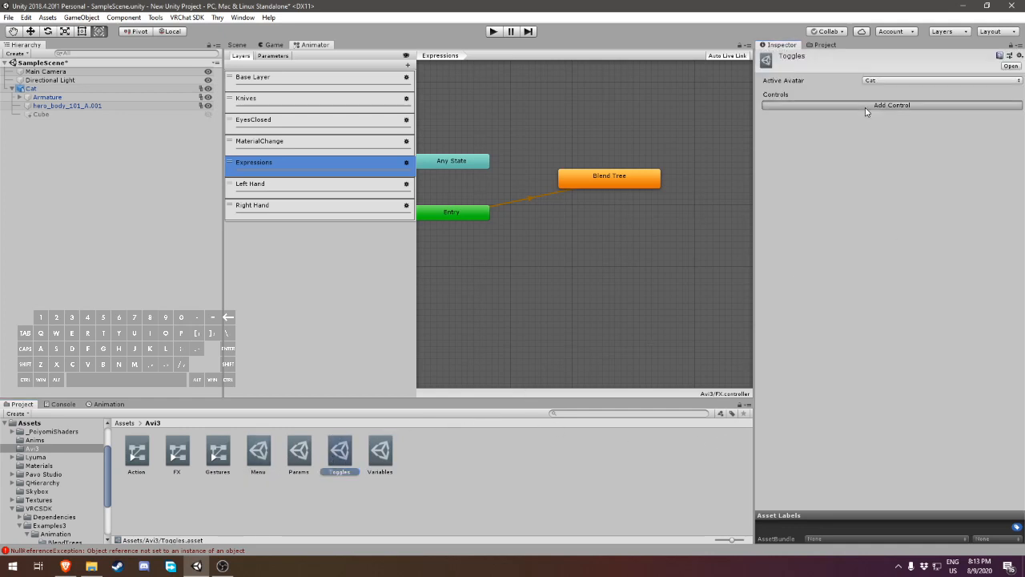
pyautogui.click(914, 127)
pyautogui.write('R')
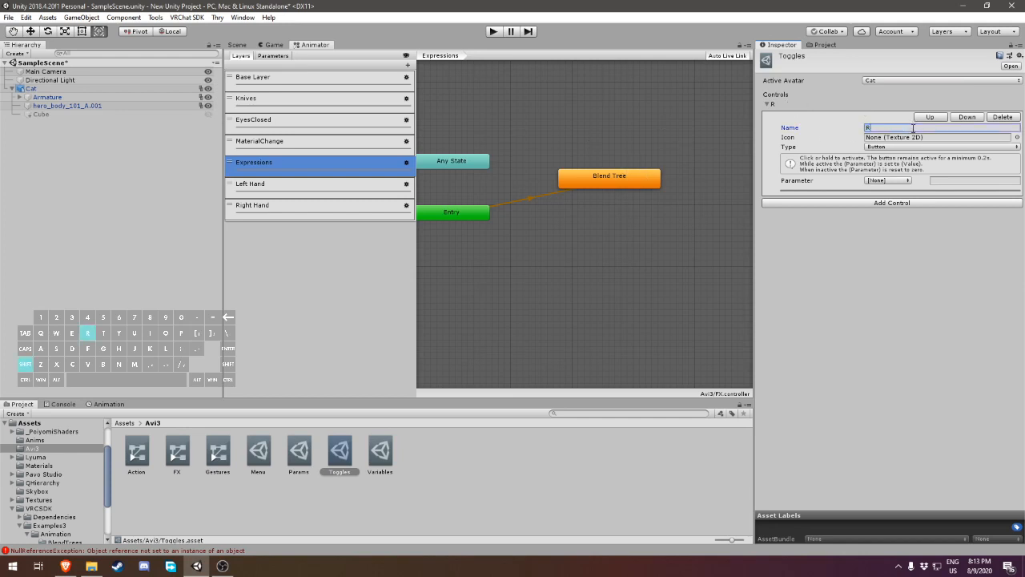
pyautogui.write('ed Knife')
# - Make Red Knife a Toggle control that uses the KnifeToggle parameter with value 1
pyautogui.click(910, 147)
pyautogui.click(889, 167)
pyautogui.click(888, 180)
pyautogui.click(905, 203)
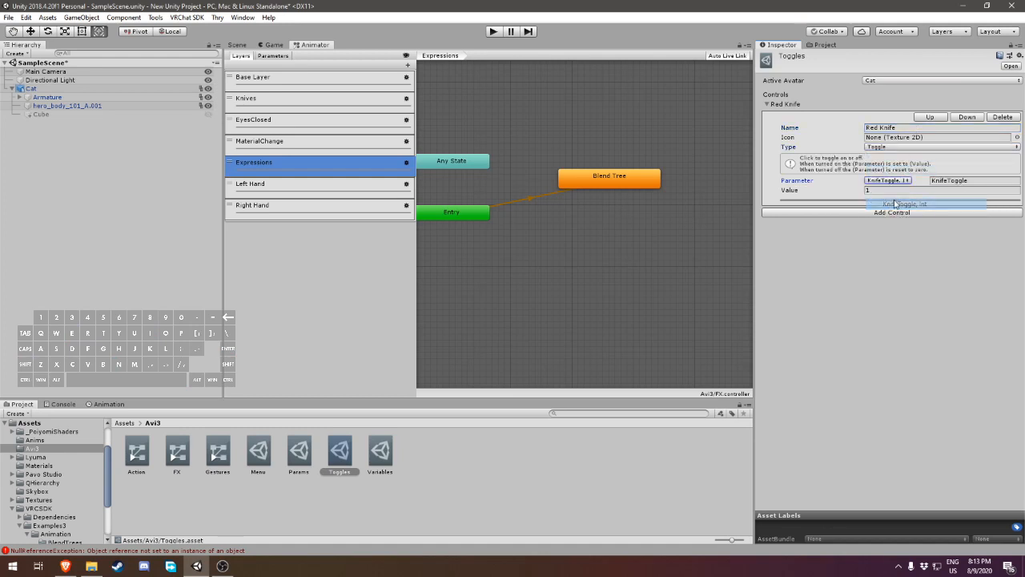
pyautogui.click(908, 191)
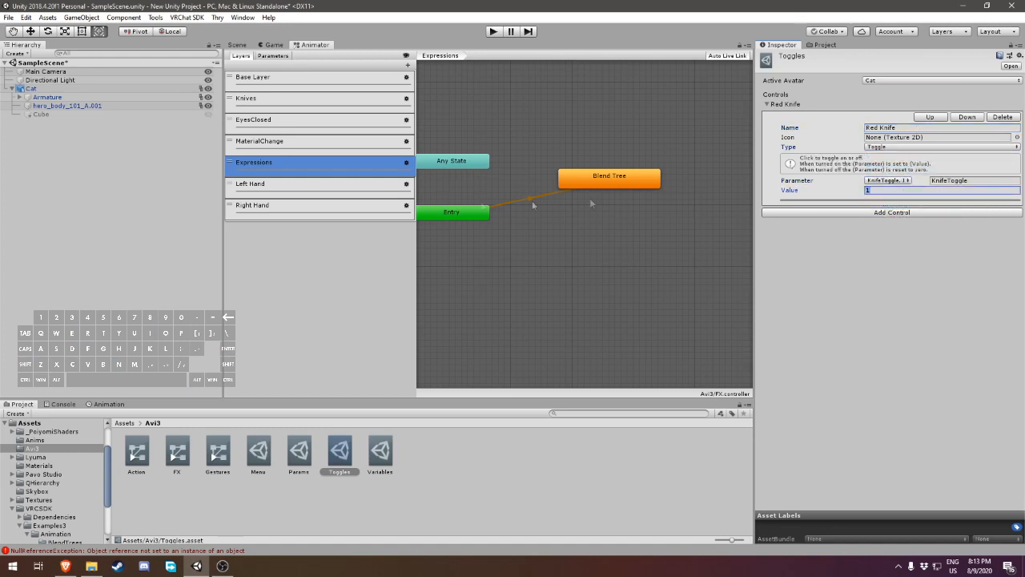
# - Check the KnifeToggle condition on the Knives layer's transition from New State to RedKnife
pyautogui.click(281, 99)
pyautogui.click(573, 199)
pyautogui.click(645, 189)
pyautogui.click(650, 192)
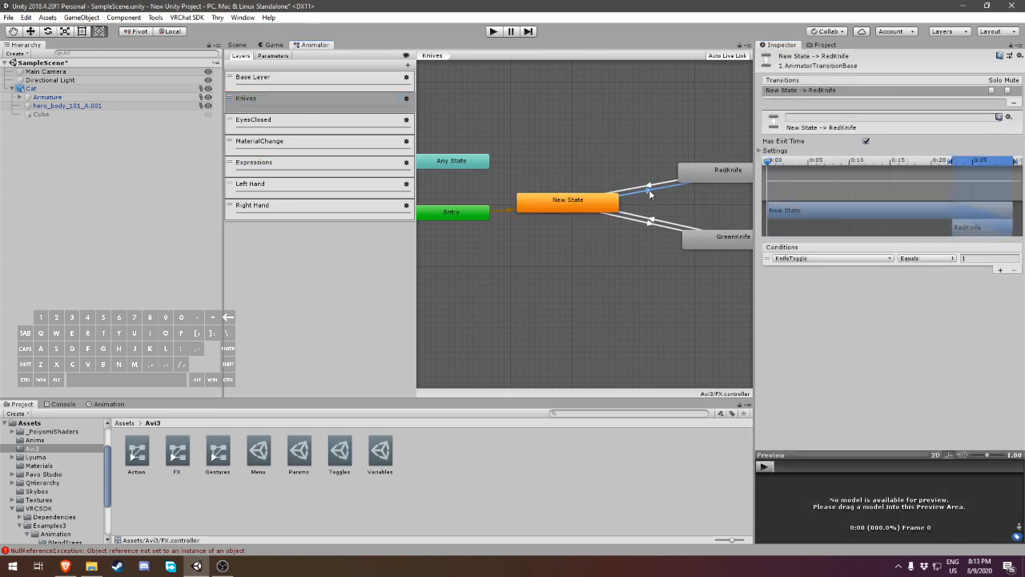
pyautogui.click(972, 259)
# - Add a second control named Green Knife to the Toggles menu asset
pyautogui.click(340, 454)
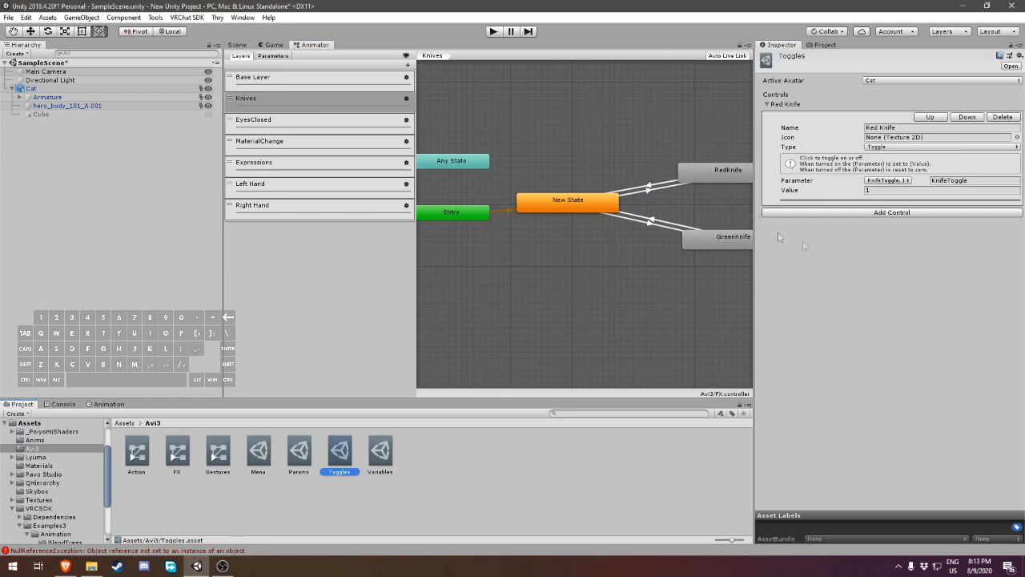
pyautogui.click(864, 213)
pyautogui.click(873, 235)
pyautogui.write('F')
pyautogui.press('BackSpace')
pyautogui.write('Green Knife')
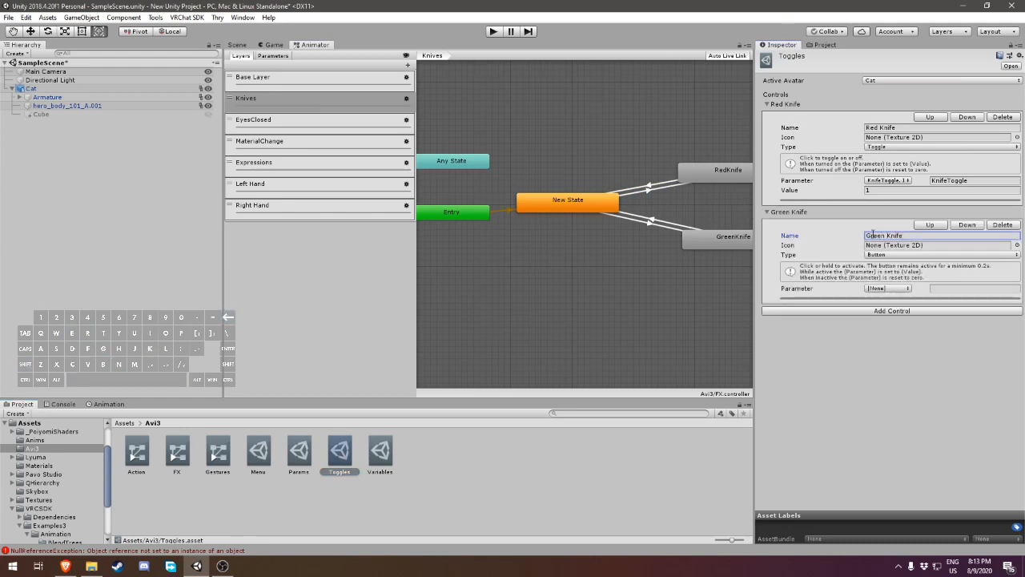
# - Make Green Knife a Toggle control that uses the KnifeToggle parameter with value 2
pyautogui.click(878, 255)
pyautogui.click(893, 277)
pyautogui.click(887, 288)
pyautogui.click(894, 312)
pyautogui.click(937, 298)
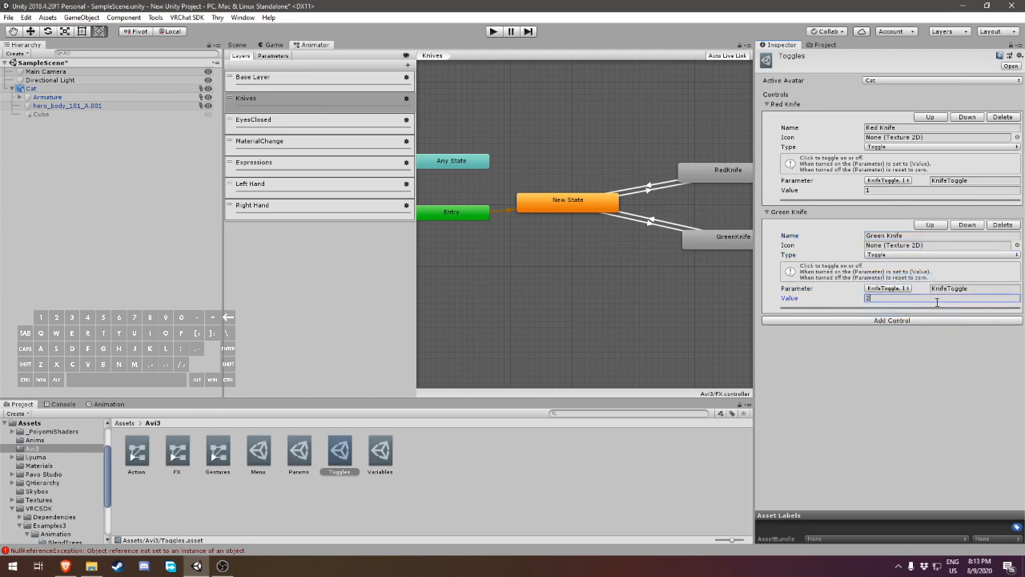
# - Check the KnifeToggle condition on the Knives layer's transition from New State to GreenKnife
pyautogui.click(651, 226)
pyautogui.click(966, 259)
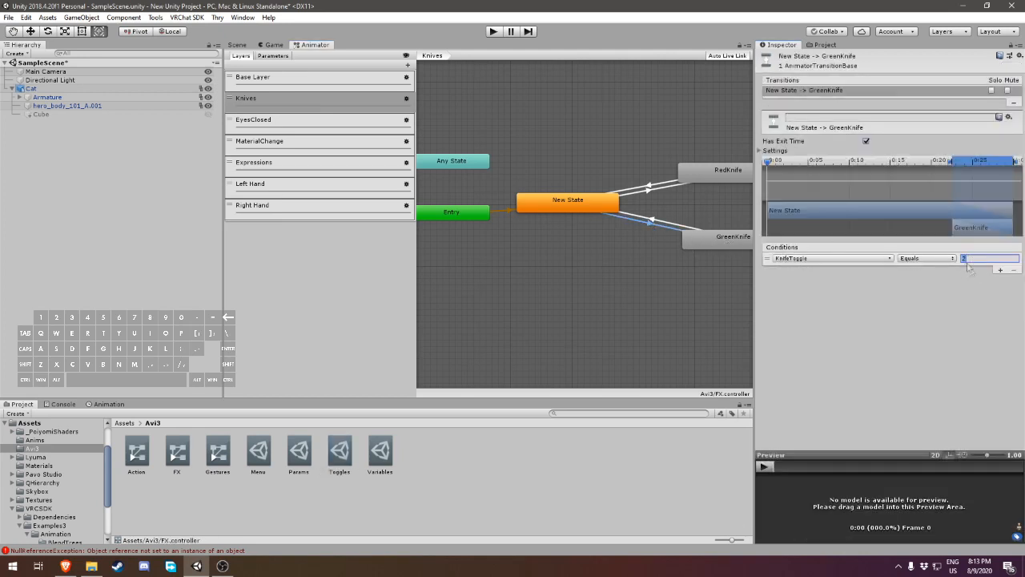
pyautogui.click(476, 510)
# - Review the Toggles menu's controls and the parameter list in the Params asset
pyautogui.click(380, 453)
pyautogui.click(339, 453)
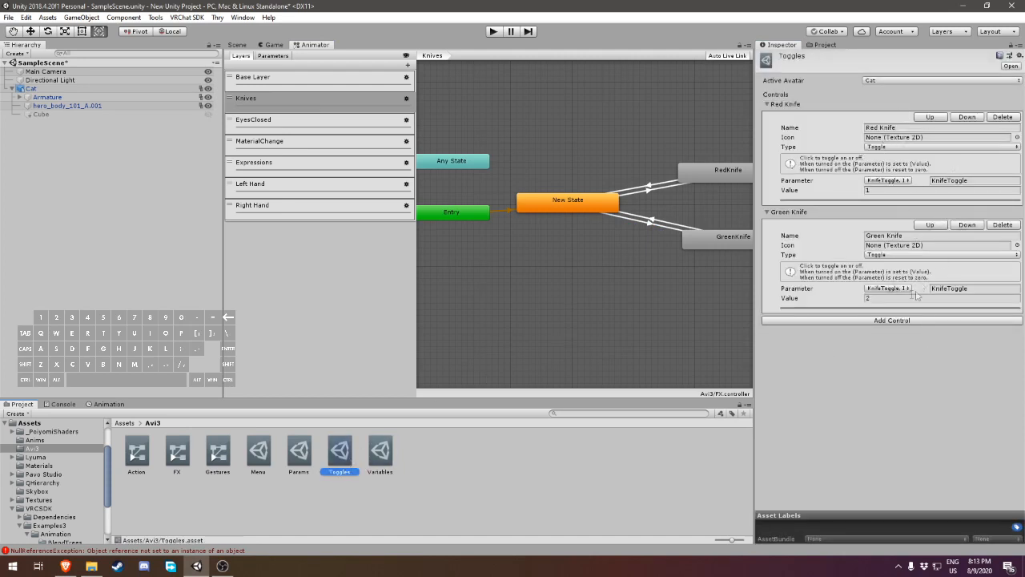
pyautogui.click(300, 454)
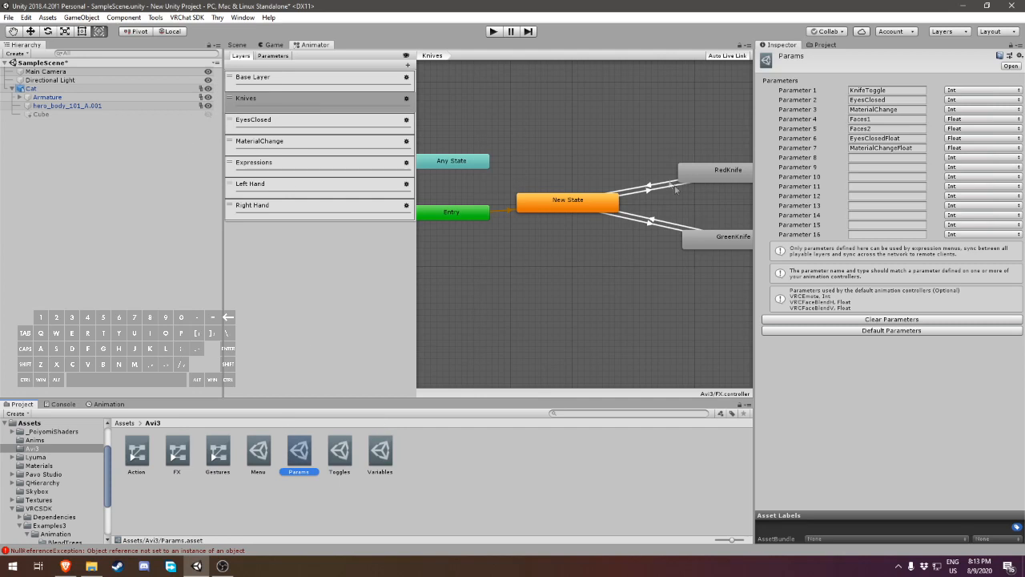
# - Add an Int parameter named Cube to both the Params asset and the FX controller's parameters
pyautogui.click(851, 158)
pyautogui.write('Cube')
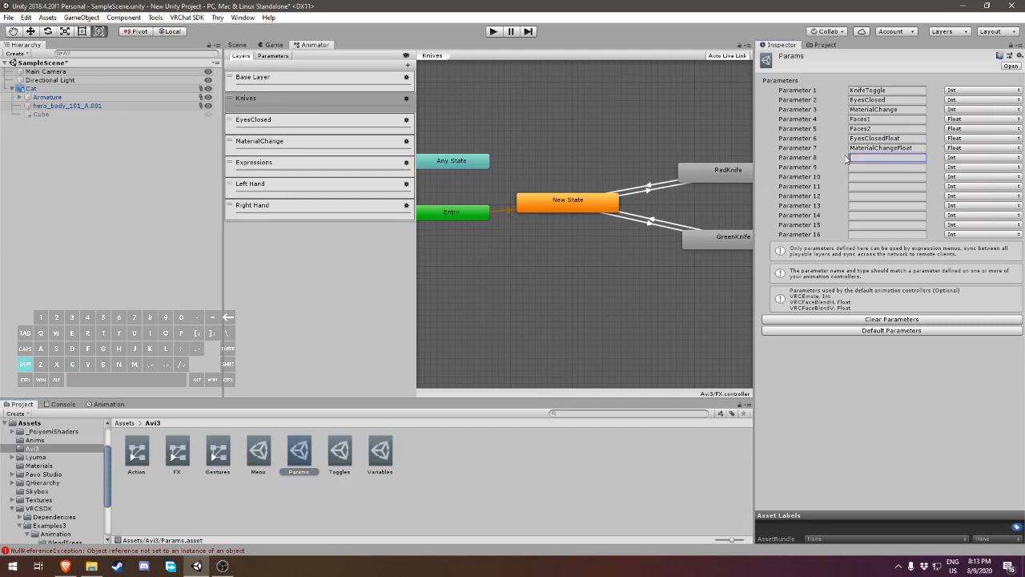
pyautogui.click(353, 93)
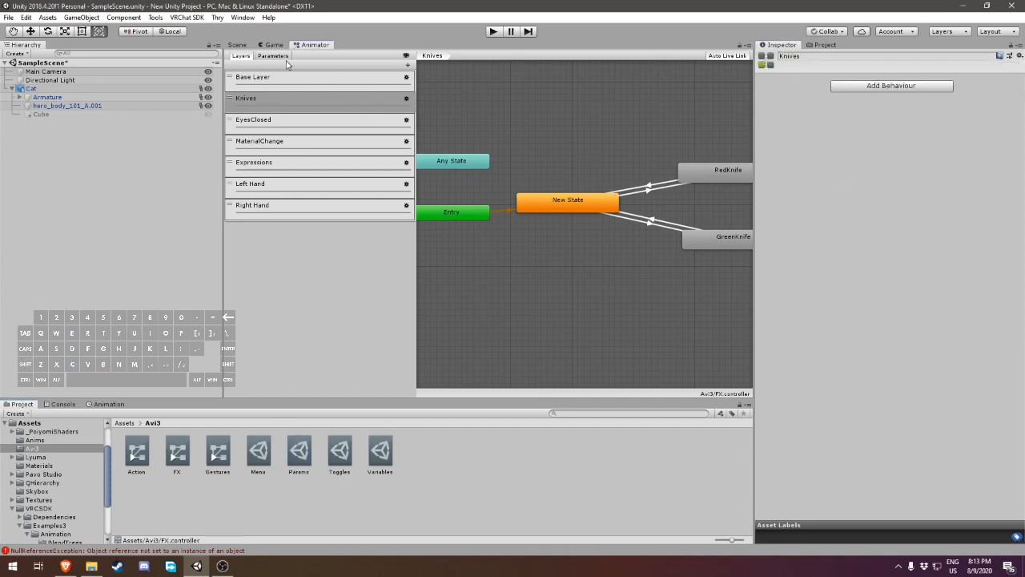
pyautogui.click(280, 56)
pyautogui.click(408, 66)
pyautogui.click(449, 89)
pyautogui.write('Cube\\')
pyautogui.press('Return')
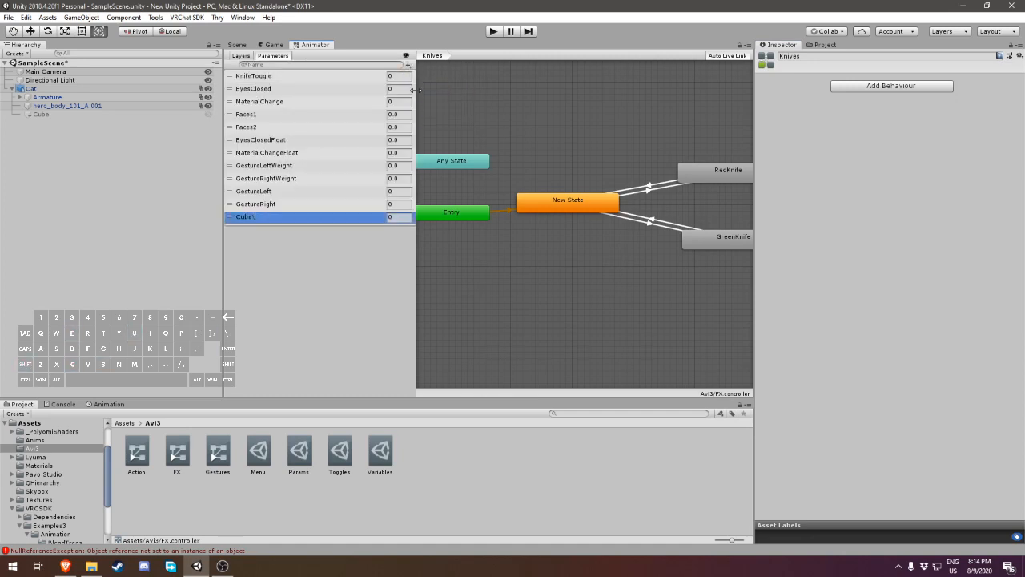
pyautogui.doubleClick(280, 219)
pyautogui.write('Cube')
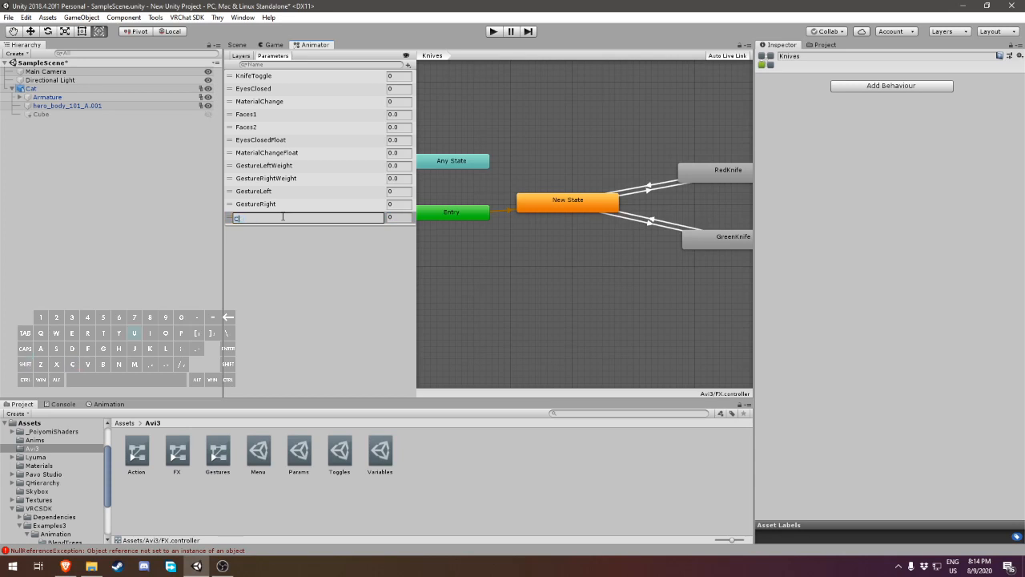
pyautogui.press('Return')
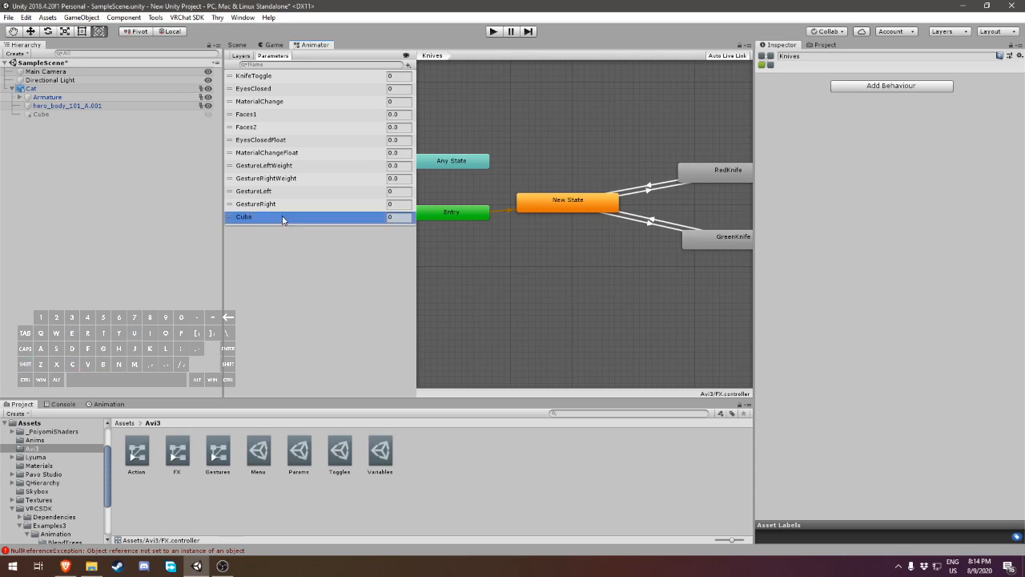
# - Add a layer named Cube to the FX controller and raise its weight
pyautogui.click(249, 57)
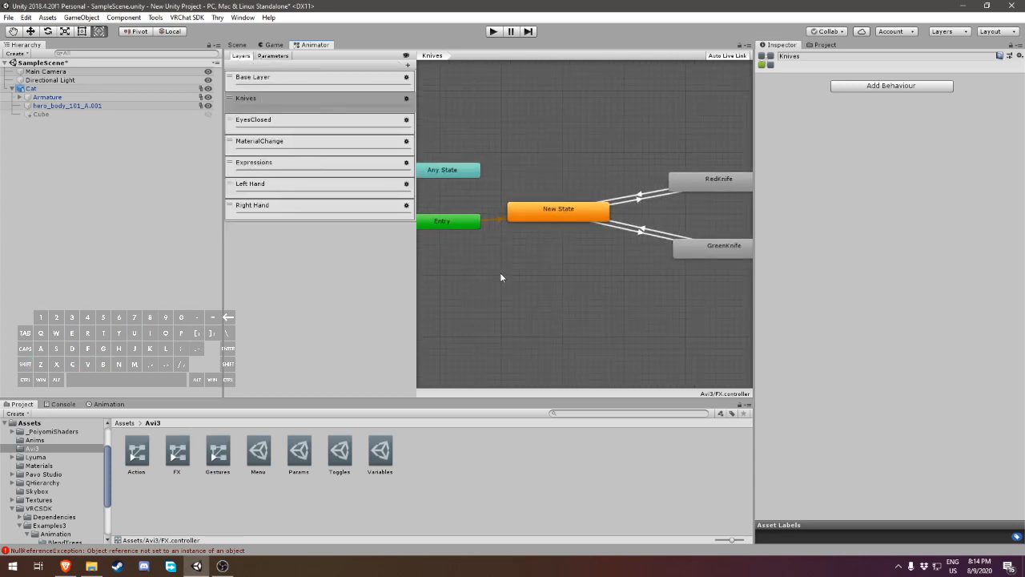
pyautogui.click(408, 65)
pyautogui.write('Cube')
pyautogui.press('Return')
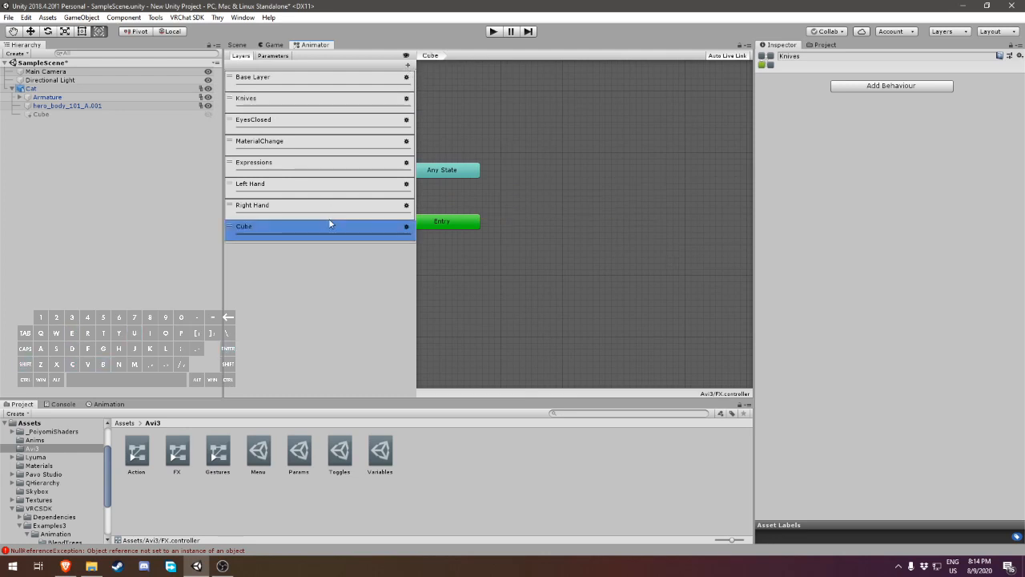
pyautogui.click(407, 228)
pyautogui.moveTo(479, 236); pyautogui.dragTo(563, 237)
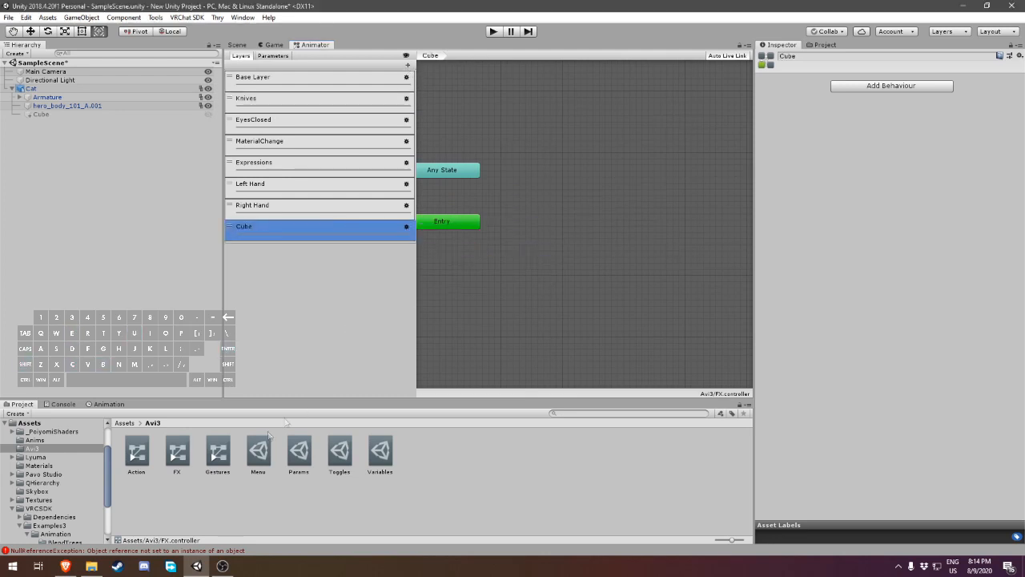
# - Create an empty state in the Cube layer and add the Cube animation from the Anims folder as a second state
pyautogui.rightClick(472, 282)
pyautogui.moveTo(490, 279)
pyautogui.click(618, 280)
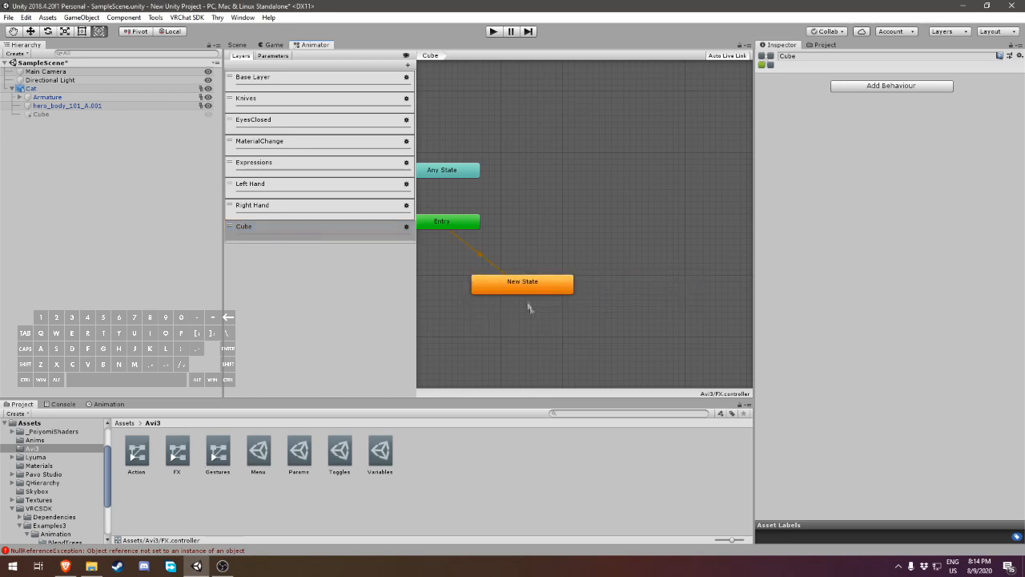
pyautogui.moveTo(529, 292); pyautogui.dragTo(558, 193)
pyautogui.click(35, 440)
pyautogui.moveTo(159, 464); pyautogui.dragTo(572, 283)
# - Make transitions in both directions between New State and the Cube state
pyautogui.rightClick(572, 183)
pyautogui.click(609, 191)
pyautogui.click(617, 284)
pyautogui.rightClick(632, 285)
pyautogui.click(647, 288)
pyautogui.click(565, 188)
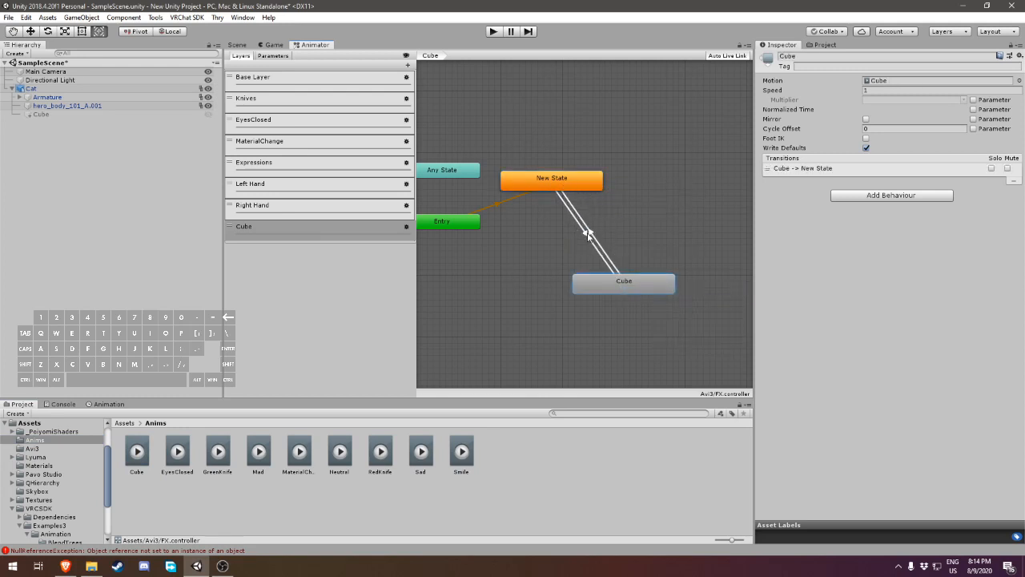
# - Give the transition from New State to Cube a condition requiring the Cube parameter to equal 1
pyautogui.click(587, 235)
pyautogui.click(1000, 271)
pyautogui.click(851, 258)
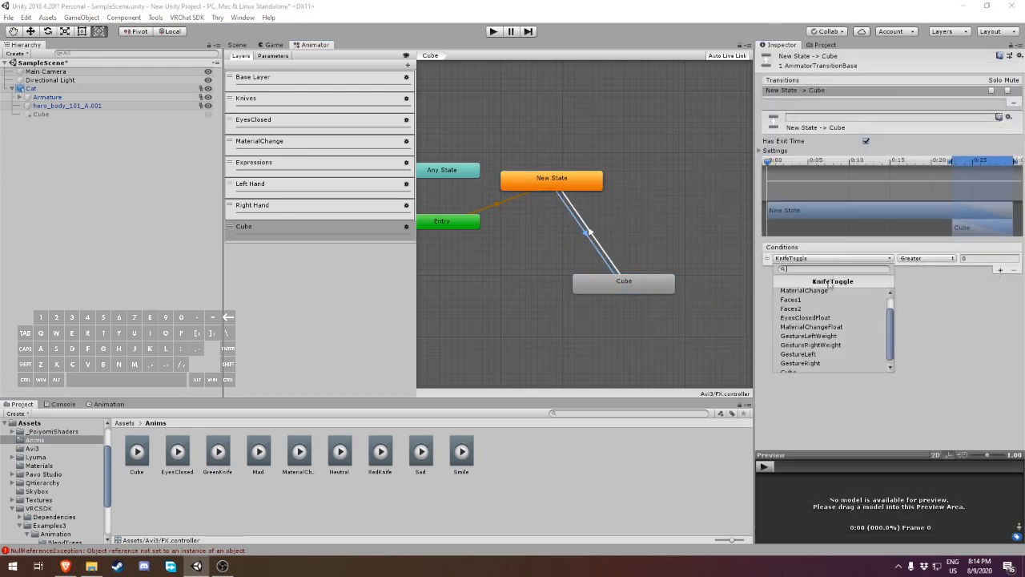
pyautogui.scroll(-3, 830, 321)
pyautogui.click(801, 363)
pyautogui.click(926, 258)
pyautogui.click(925, 293)
pyautogui.click(990, 258)
pyautogui.write('1')
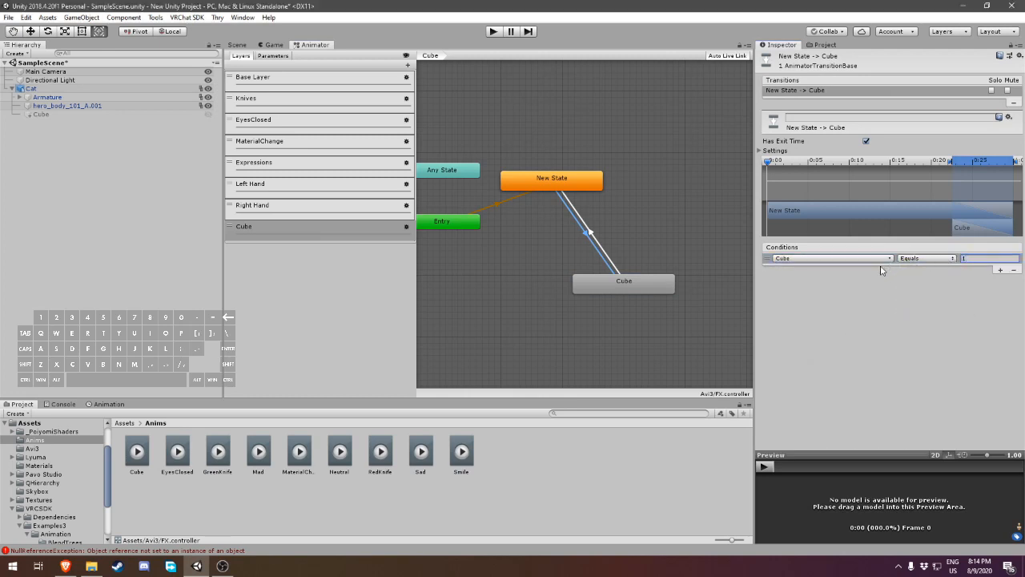
# - Give the transition from Cube back to New State a condition of Cube NotEqual 1
pyautogui.click(597, 245)
pyautogui.click(999, 270)
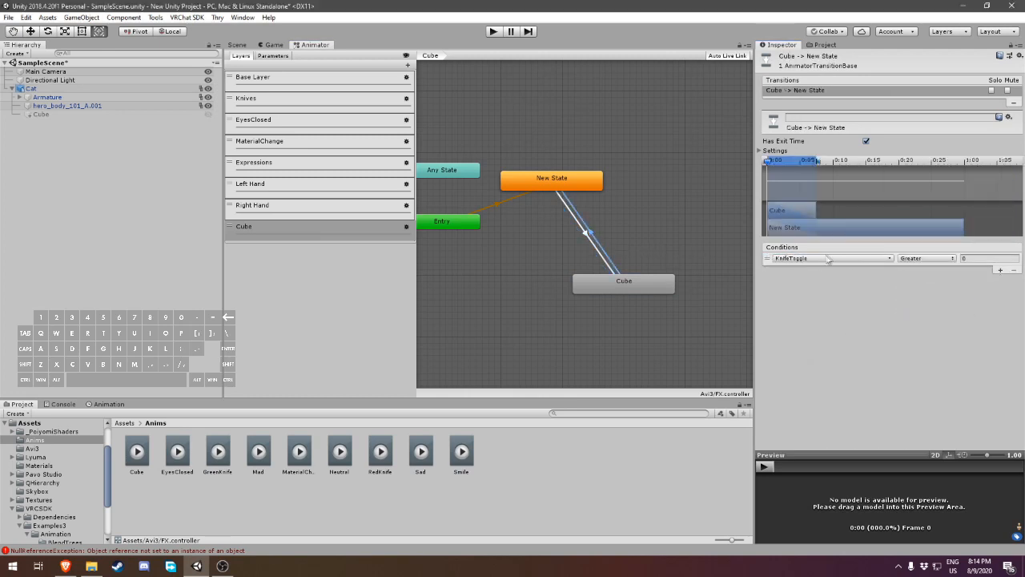
pyautogui.click(831, 258)
pyautogui.scroll(-3, 833, 320)
pyautogui.click(805, 365)
pyautogui.click(925, 258)
pyautogui.click(929, 305)
pyautogui.click(990, 257)
pyautogui.write('1')
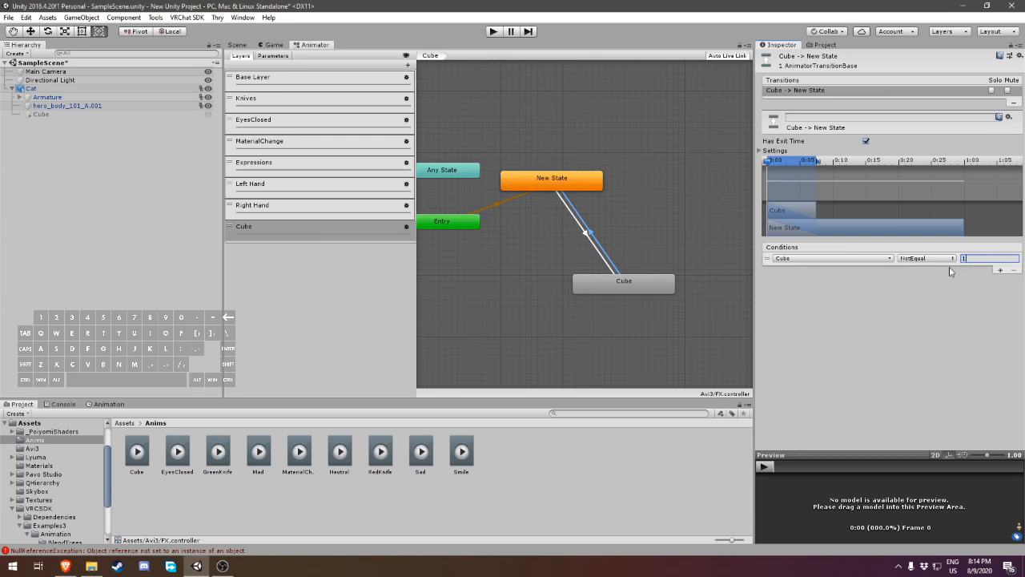
# - Revise the Cube condition values on both transitions, using 5 on the one from New State to Cube
pyautogui.moveTo(968, 259); pyautogui.dragTo(959, 261)
pyautogui.click(584, 234)
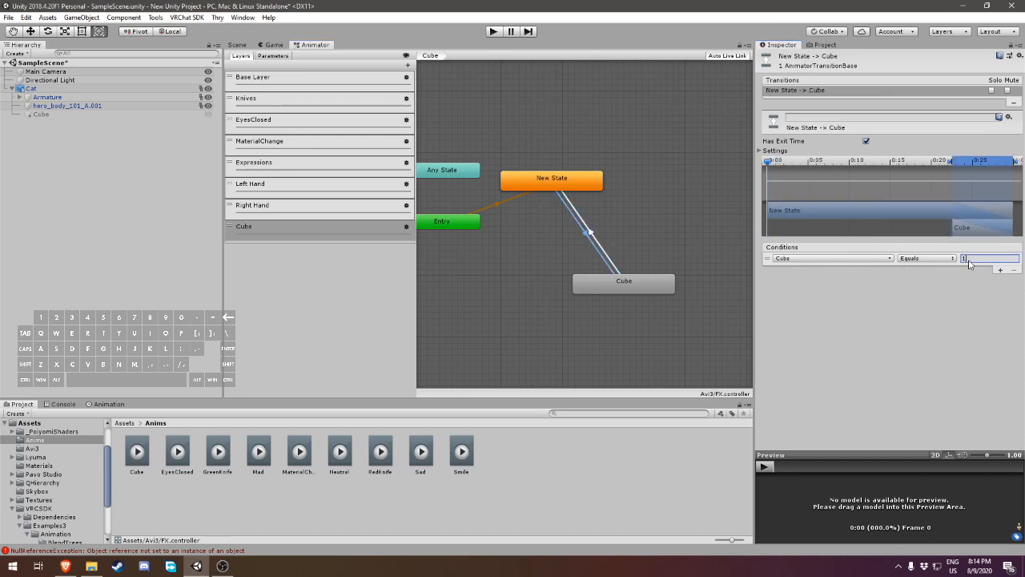
# - Add a third control named Cube to the Toggles menu asset in the Avi3 folder
pyautogui.click(37, 449)
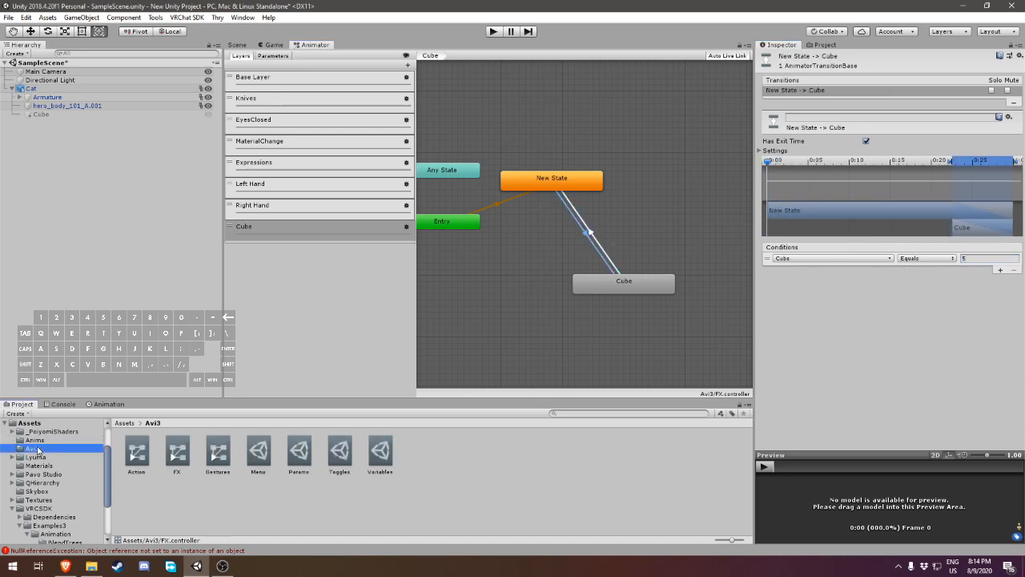
pyautogui.click(261, 459)
pyautogui.click(378, 455)
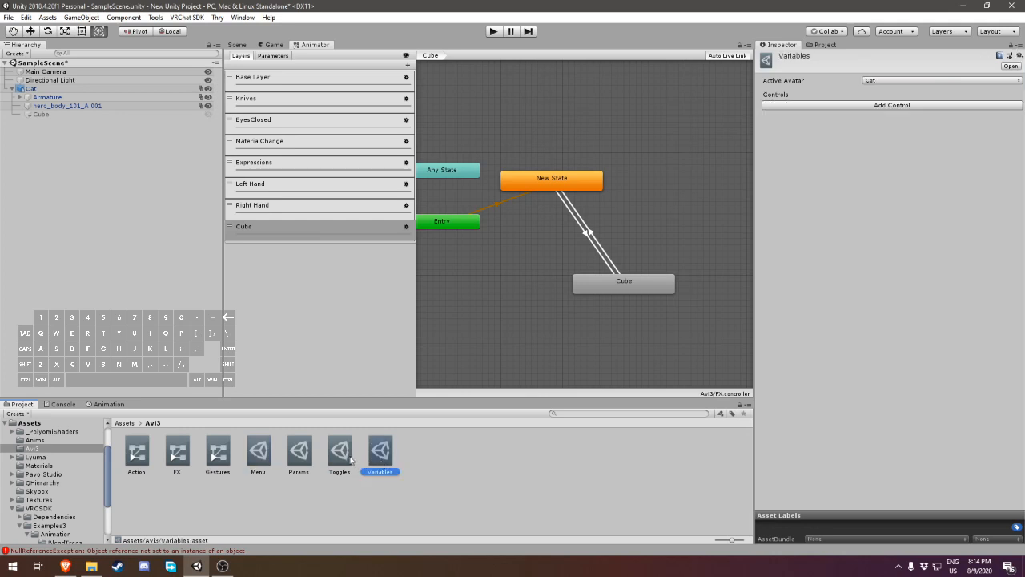
pyautogui.click(352, 458)
pyautogui.click(908, 320)
pyautogui.click(876, 345)
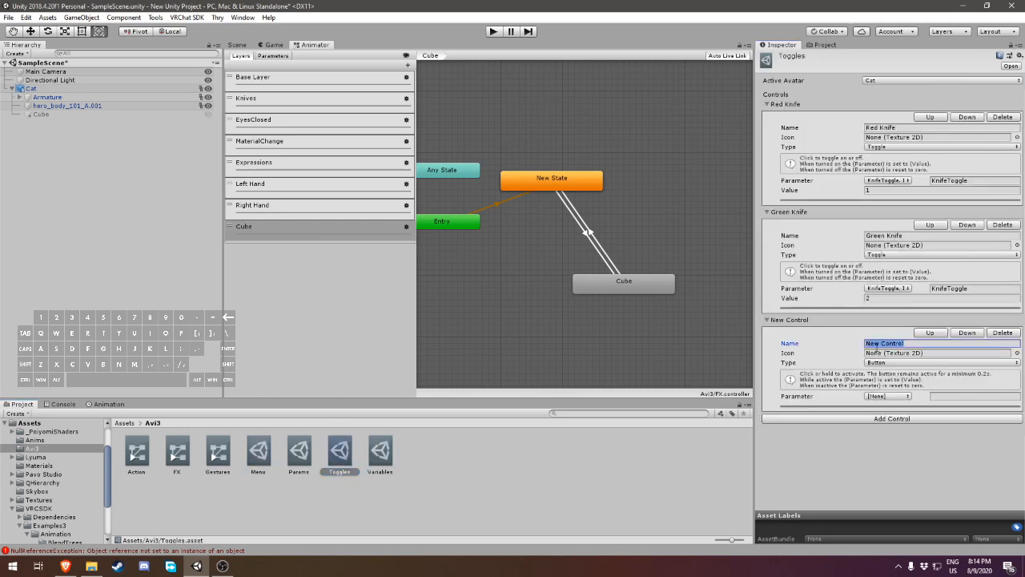
pyautogui.write('Cube')
pyautogui.press('Return')
# - Make the Cube control a Toggle that uses the Cube parameter with value 5
pyautogui.click(888, 363)
pyautogui.click(889, 384)
pyautogui.click(888, 396)
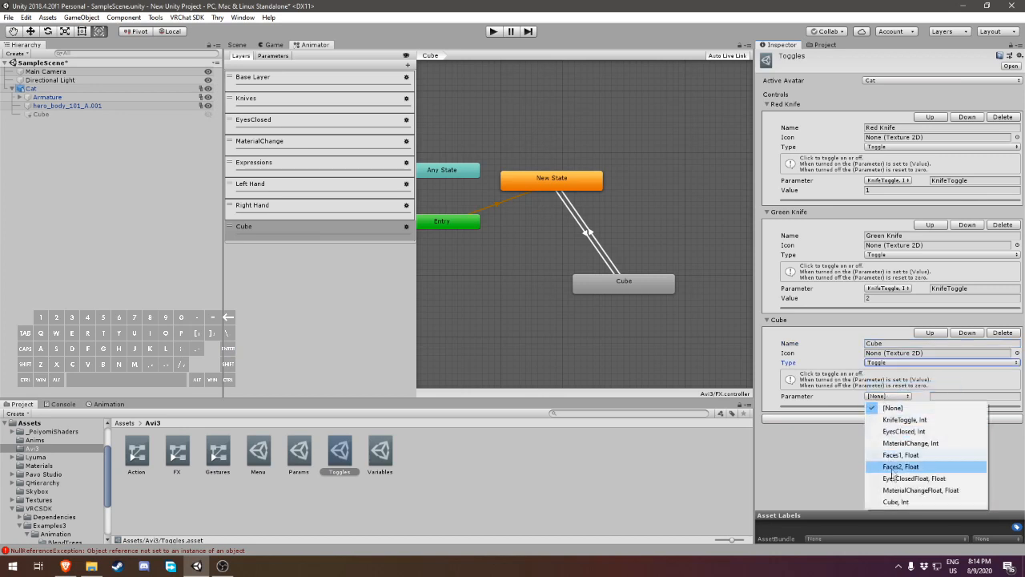
pyautogui.click(895, 502)
pyautogui.click(911, 406)
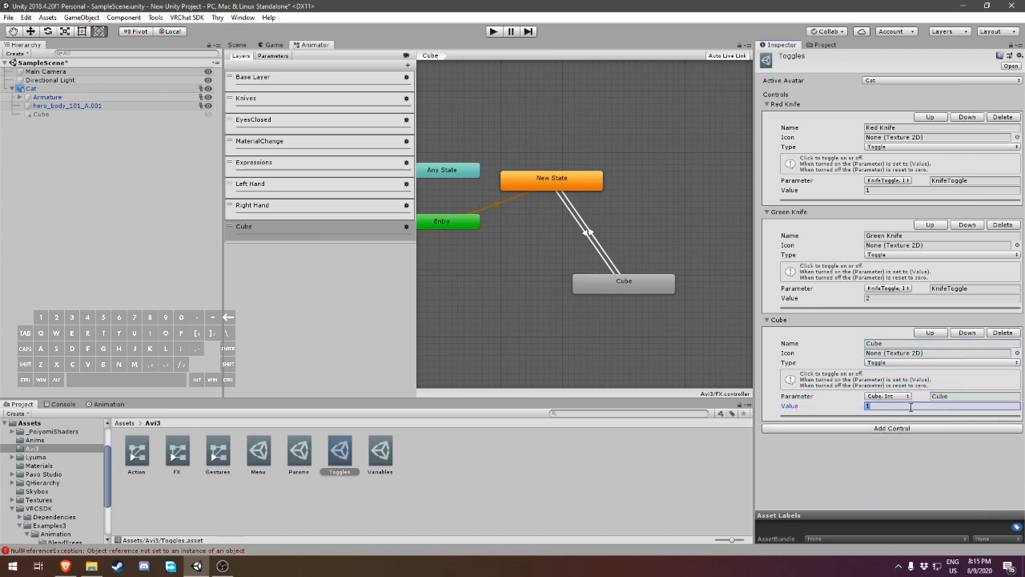
pyautogui.press('Return')
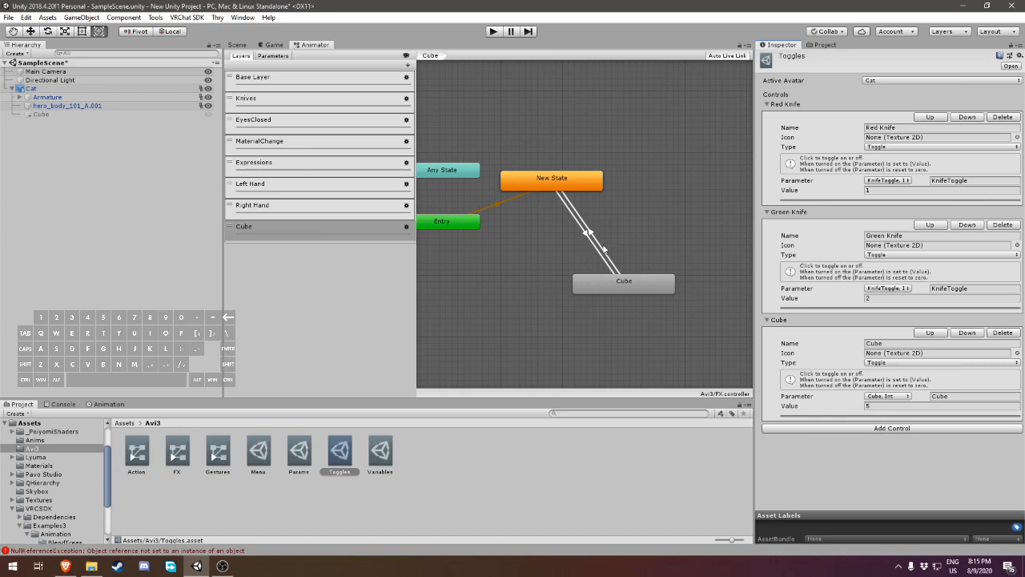
# - Add two new controls to the Variables menu asset
pyautogui.scroll(-3, 605, 250)
pyautogui.moveTo(596, 269); pyautogui.dragTo(574, 291, button='middle')
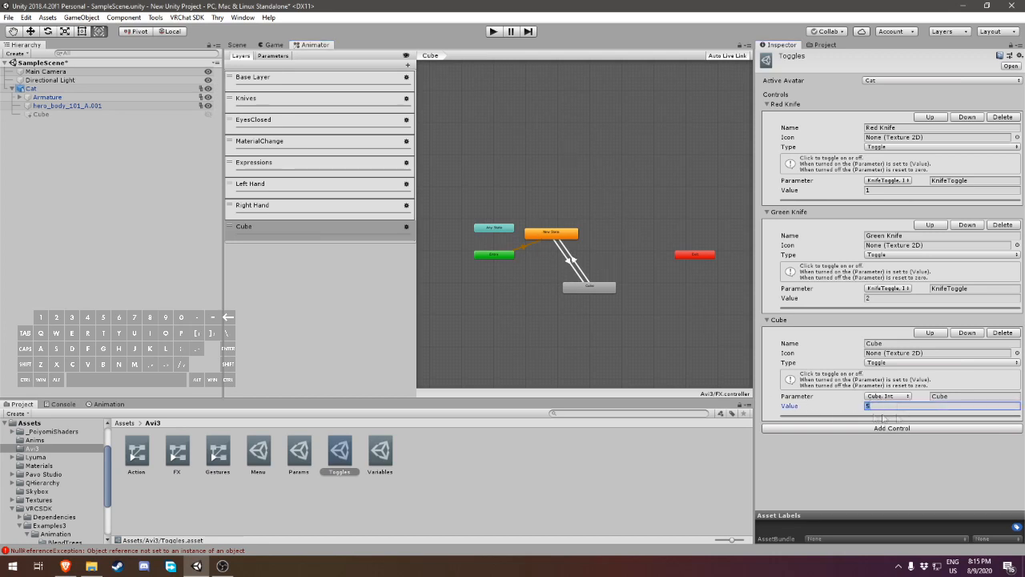
pyautogui.click(549, 476)
pyautogui.click(380, 453)
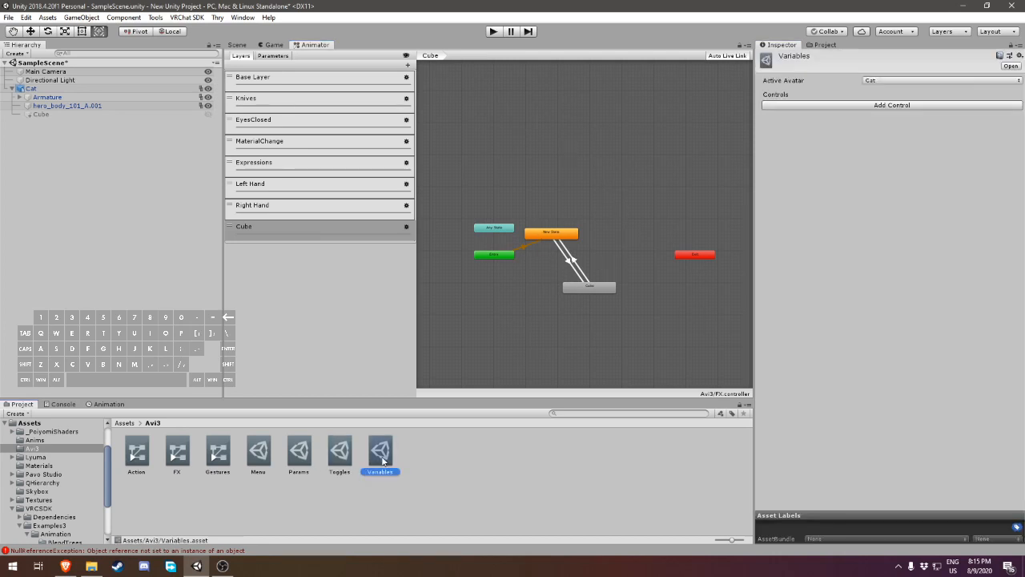
pyautogui.click(859, 106)
pyautogui.click(889, 203)
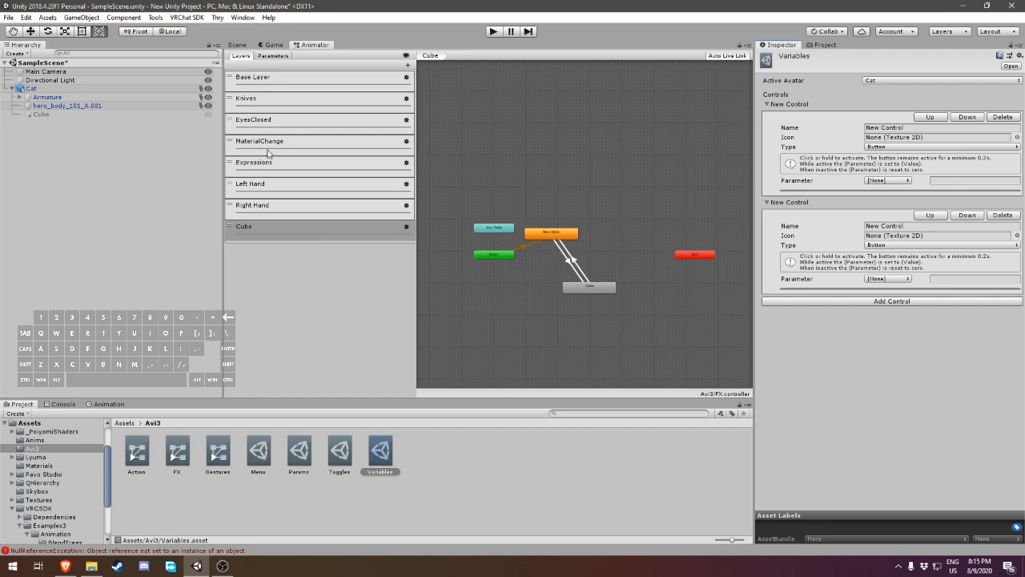
# - Name the first Variables control Eyes Closed and set its type to Radial Puppet
pyautogui.click(886, 128)
pyautogui.write('Eyes Cl')
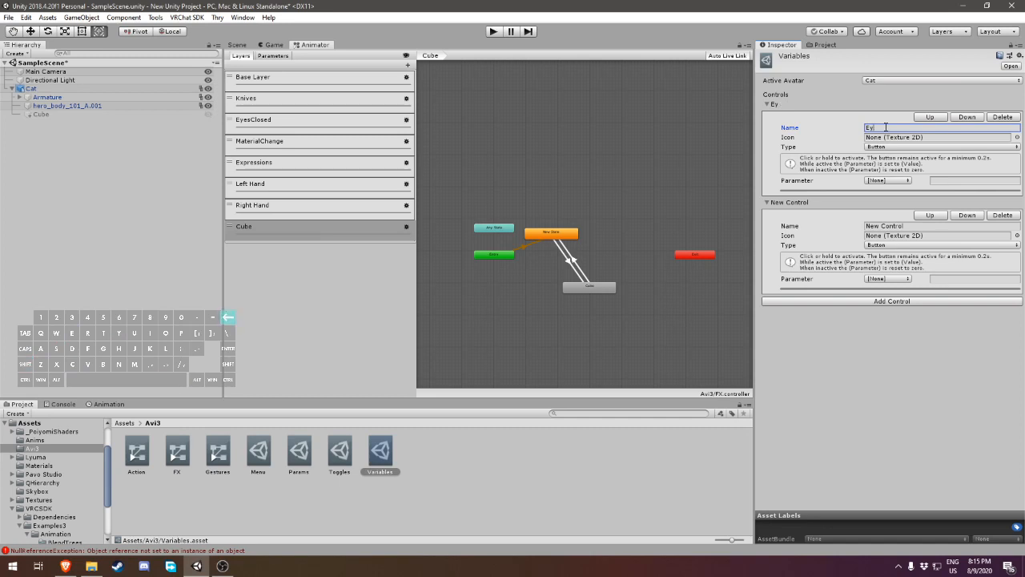
pyautogui.write('osed')
pyautogui.click(889, 147)
pyautogui.click(888, 219)
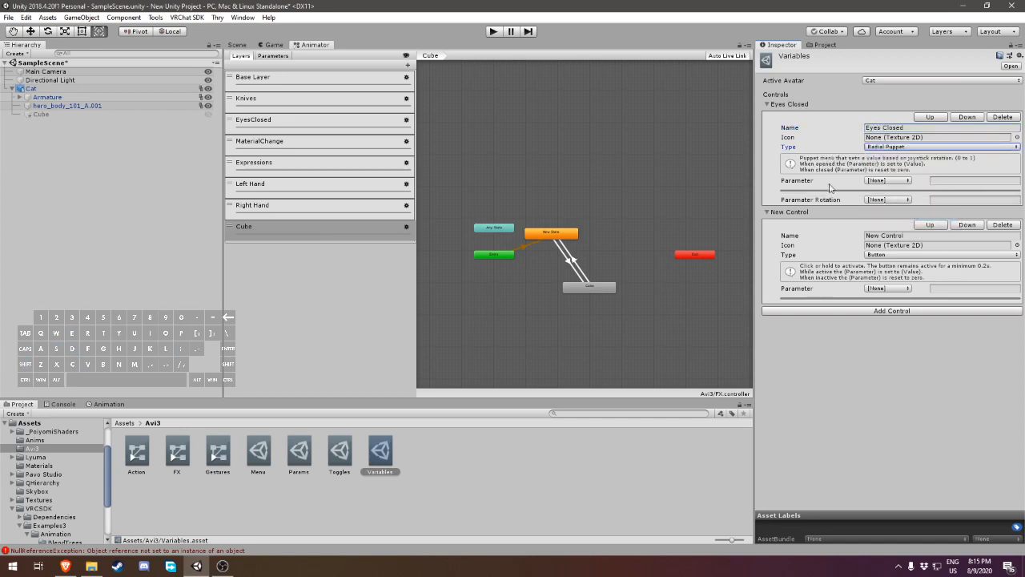
# - Assign EyesClosed as the Eyes Closed puppet's parameter and EyesClosedFloat as its rotation parameter
pyautogui.click(888, 180)
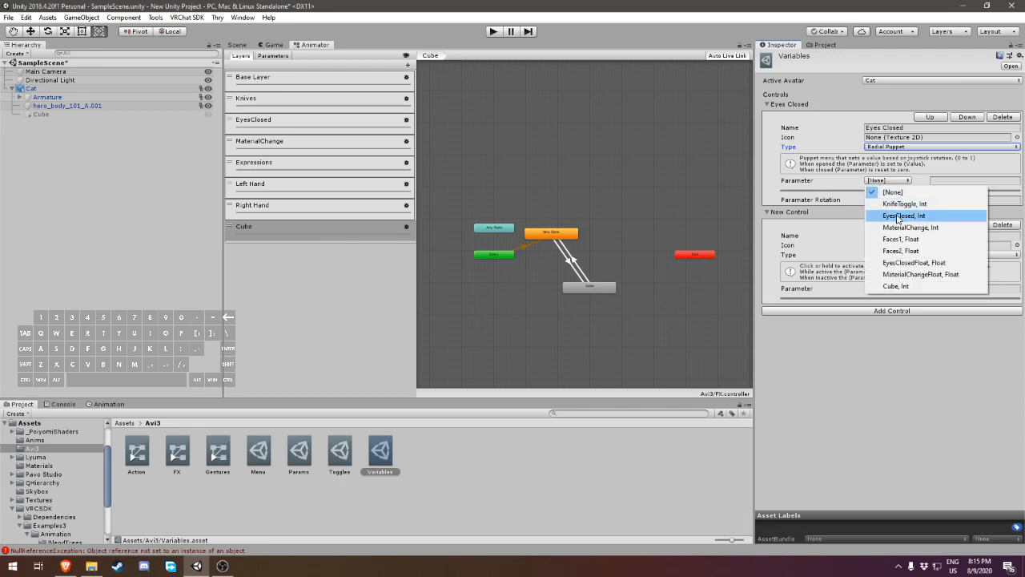
pyautogui.click(889, 218)
pyautogui.click(881, 209)
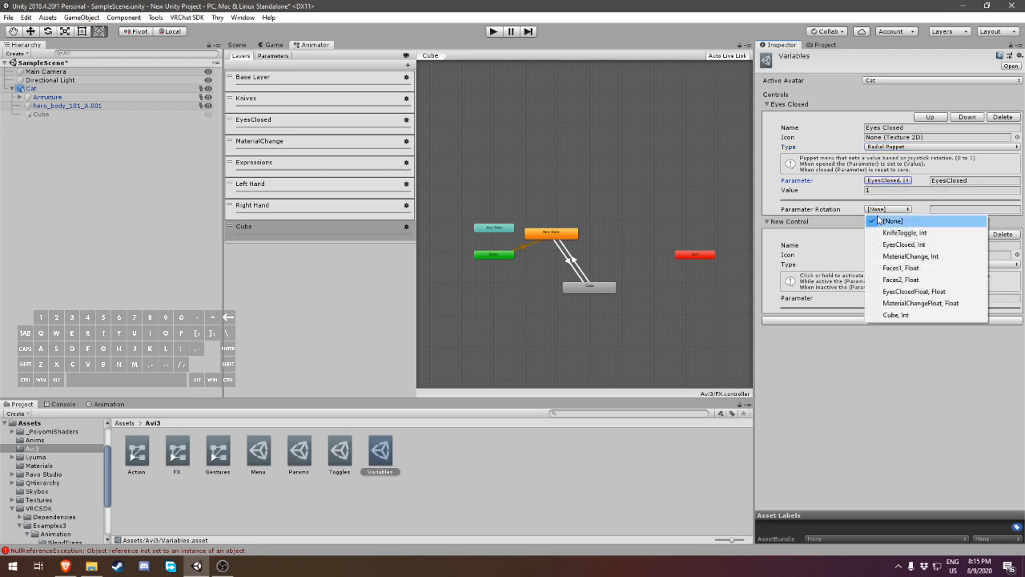
pyautogui.click(898, 292)
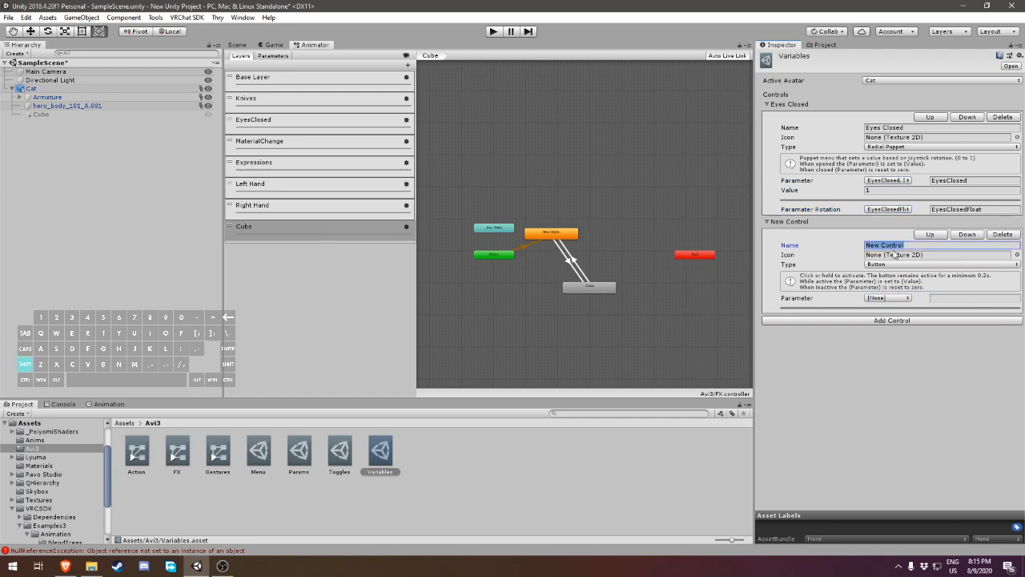
# - Name the second Variables control Material Change and set its type to Radial Puppet
pyautogui.write('Material Change')
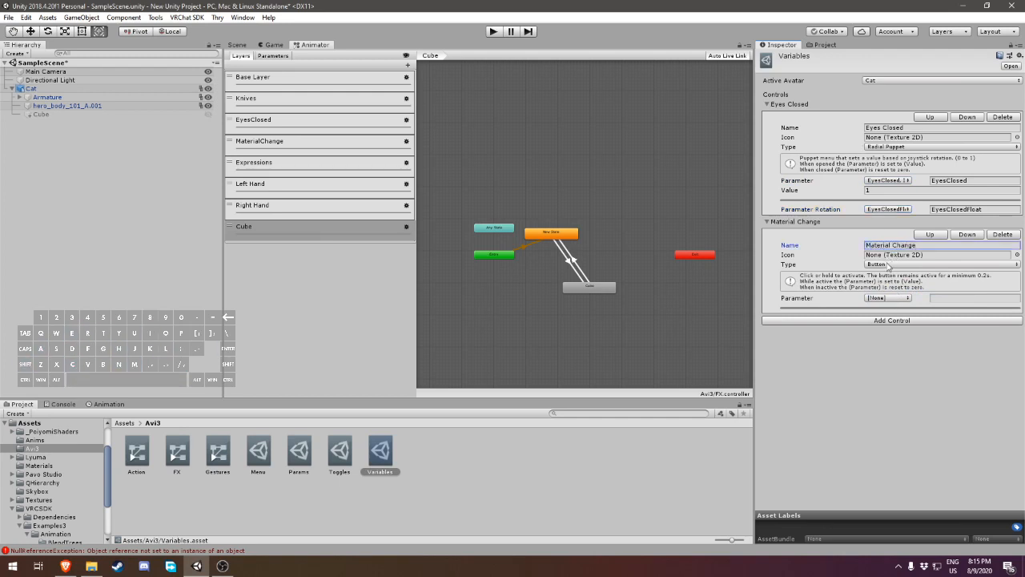
pyautogui.click(888, 265)
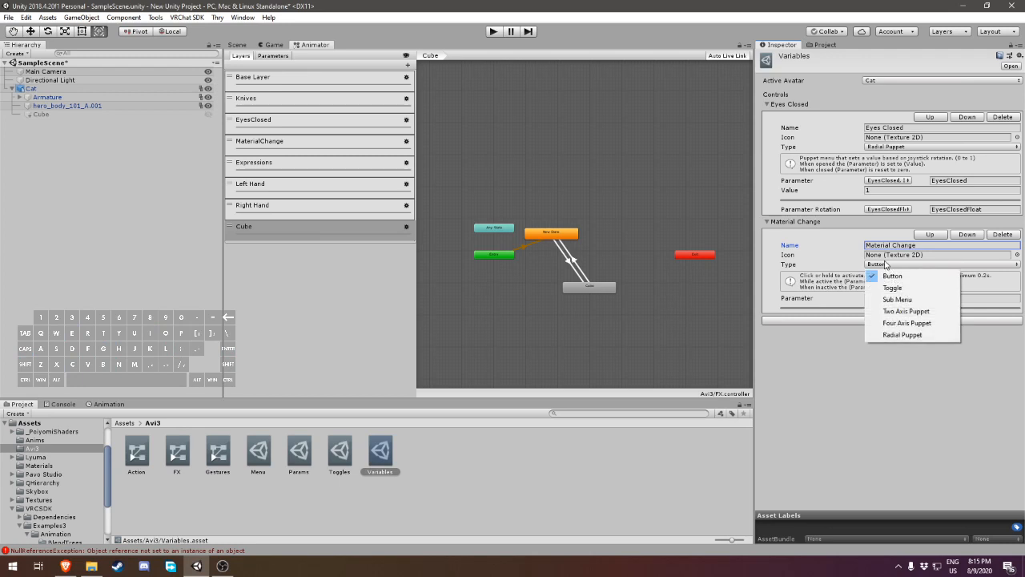
pyautogui.click(913, 335)
# - Assign MaterialChange as the Material Change puppet's parameter and MaterialChangeFloat as its rotation parameter
pyautogui.click(881, 299)
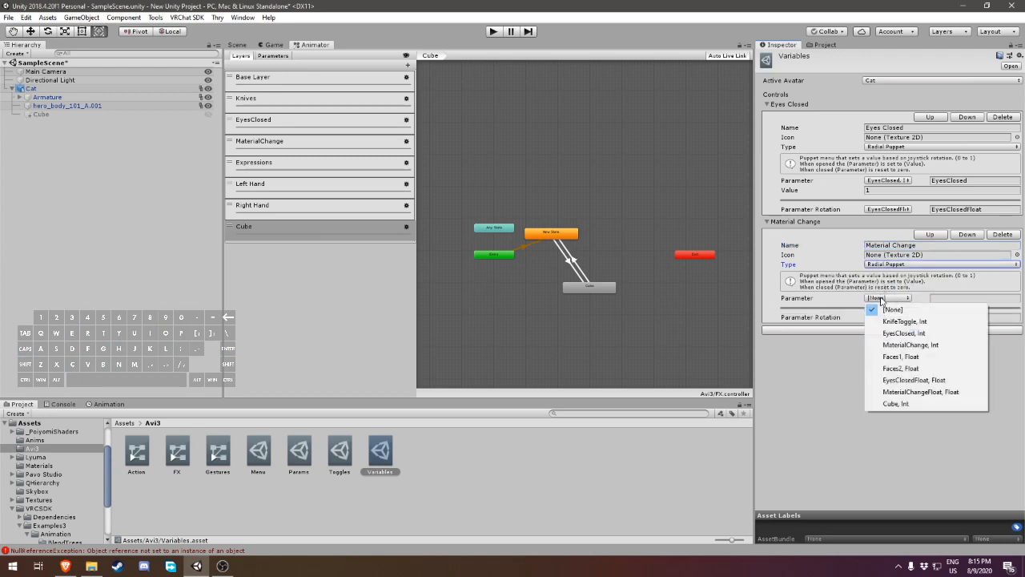
pyautogui.click(913, 392)
pyautogui.click(879, 327)
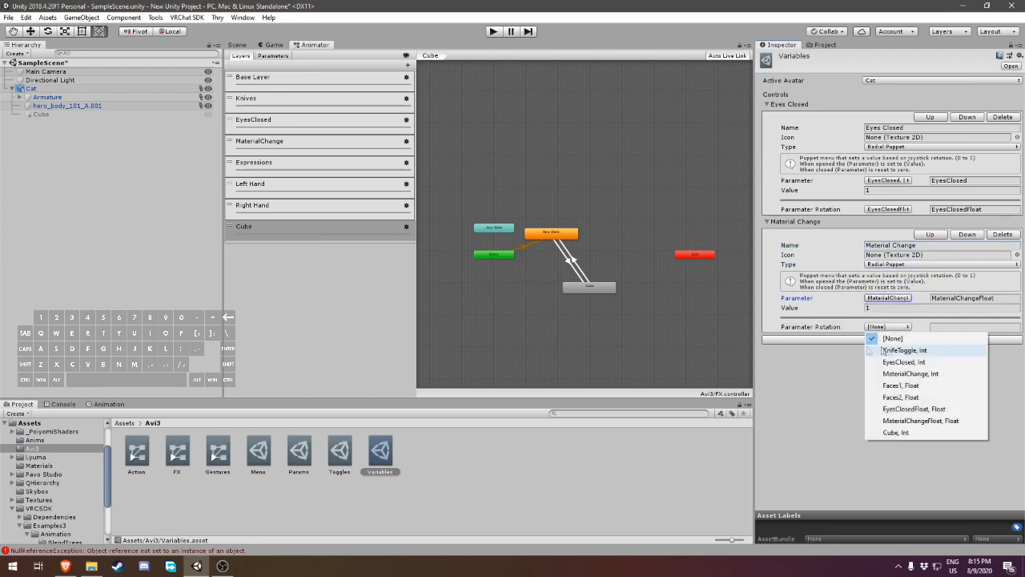
pyautogui.click(909, 422)
pyautogui.click(888, 298)
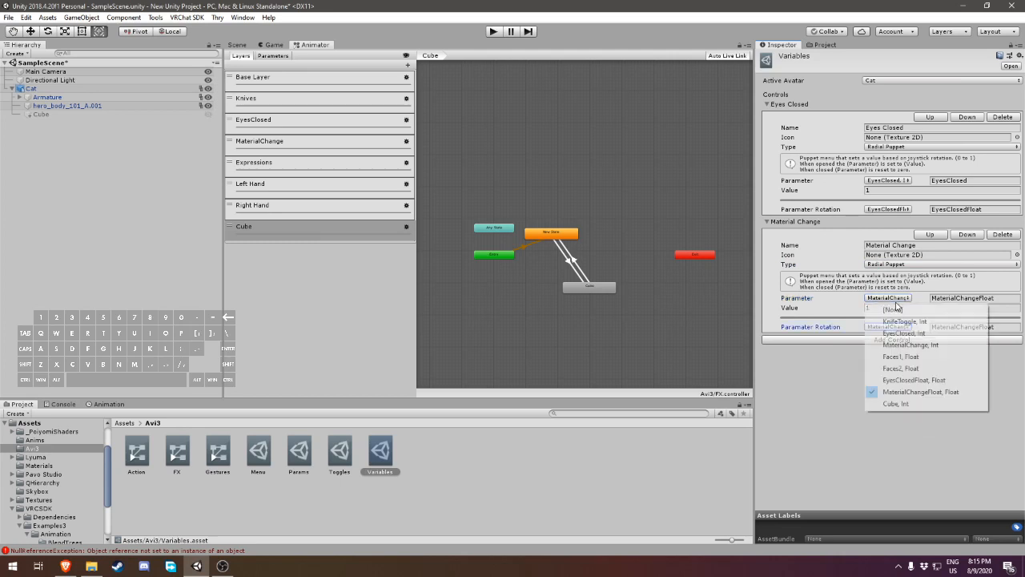
pyautogui.click(913, 344)
pyautogui.click(888, 180)
pyautogui.click(919, 405)
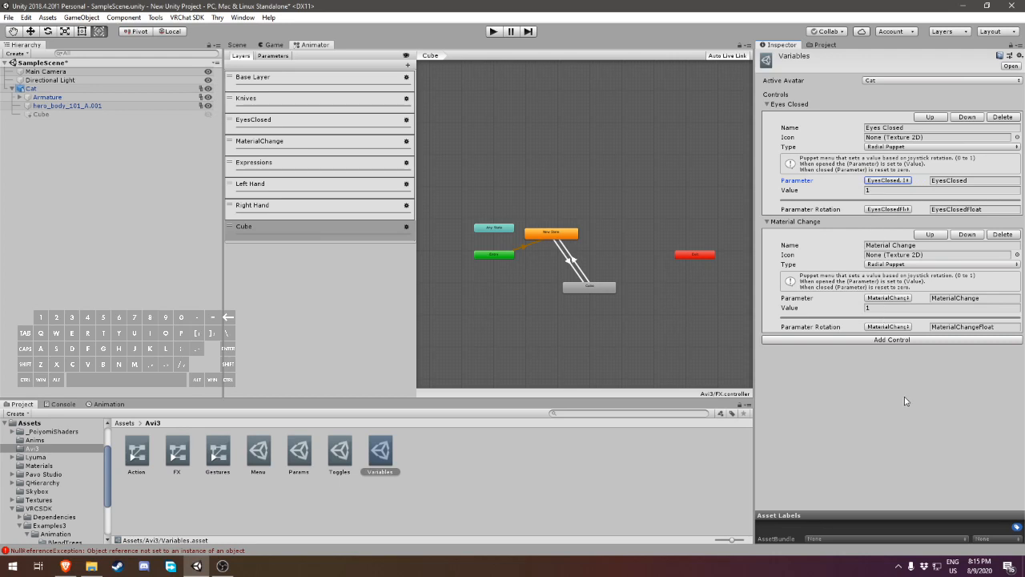
# - Return to the Scene view and review the controls in the Menu, Toggles and Variables expression menu assets
pyautogui.click(312, 301)
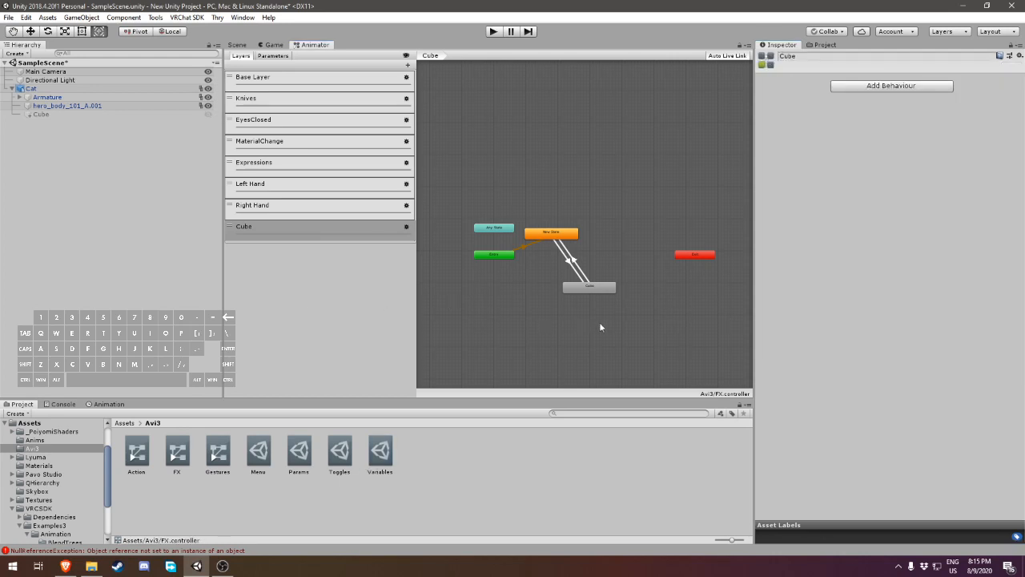
pyautogui.click(237, 44)
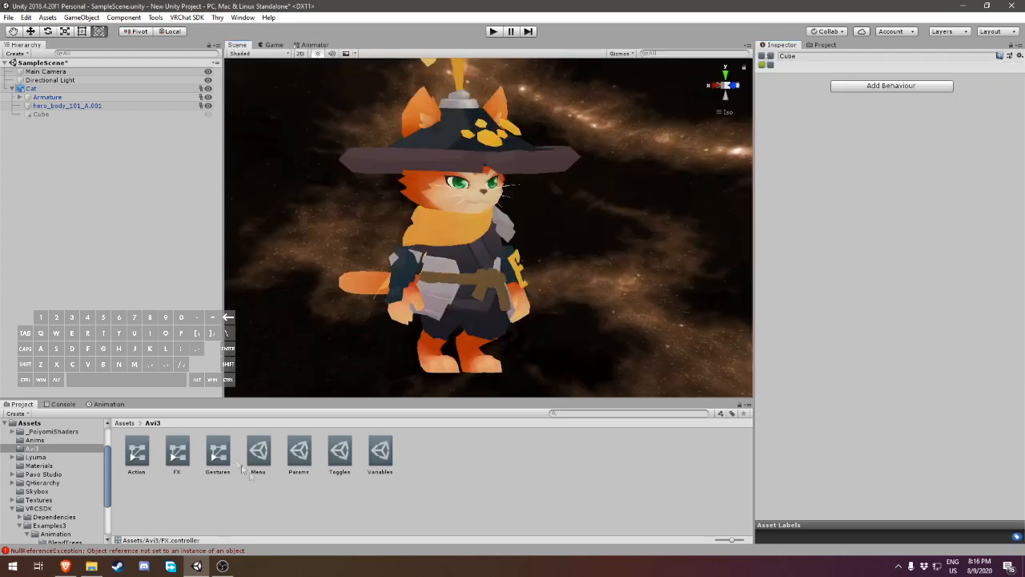
pyautogui.click(258, 452)
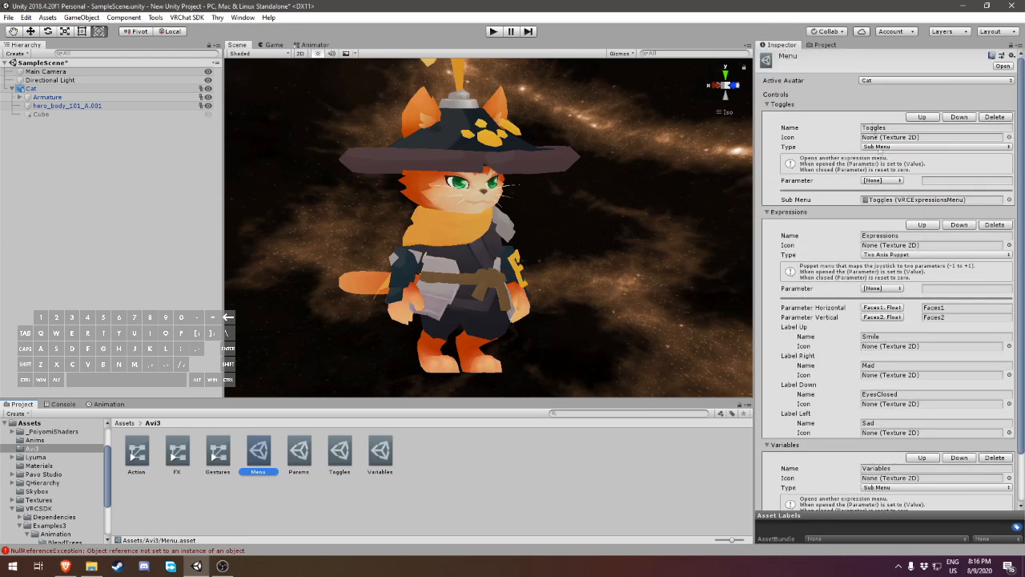
pyautogui.click(891, 201)
pyautogui.doubleClick(892, 201)
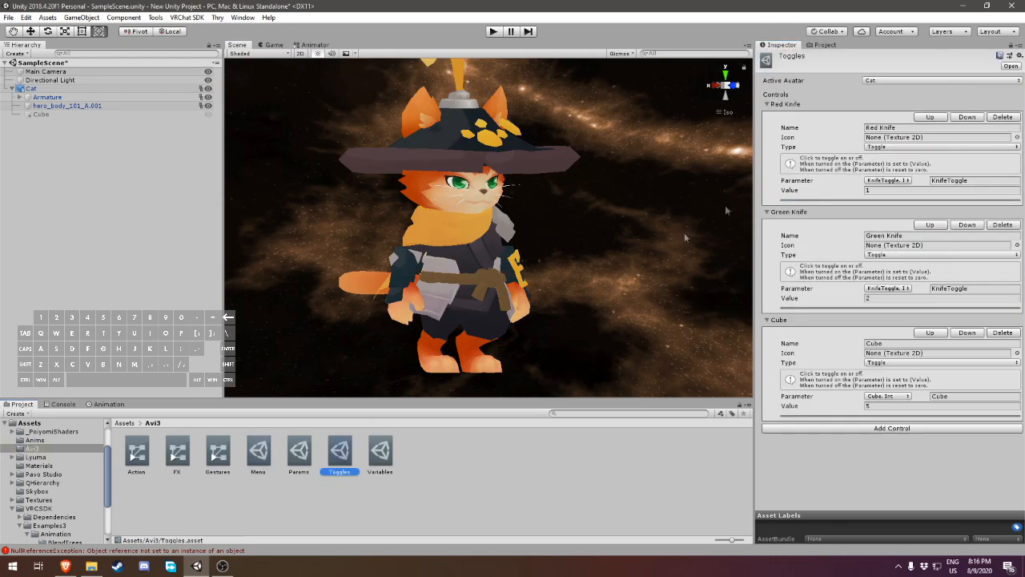
pyautogui.click(258, 456)
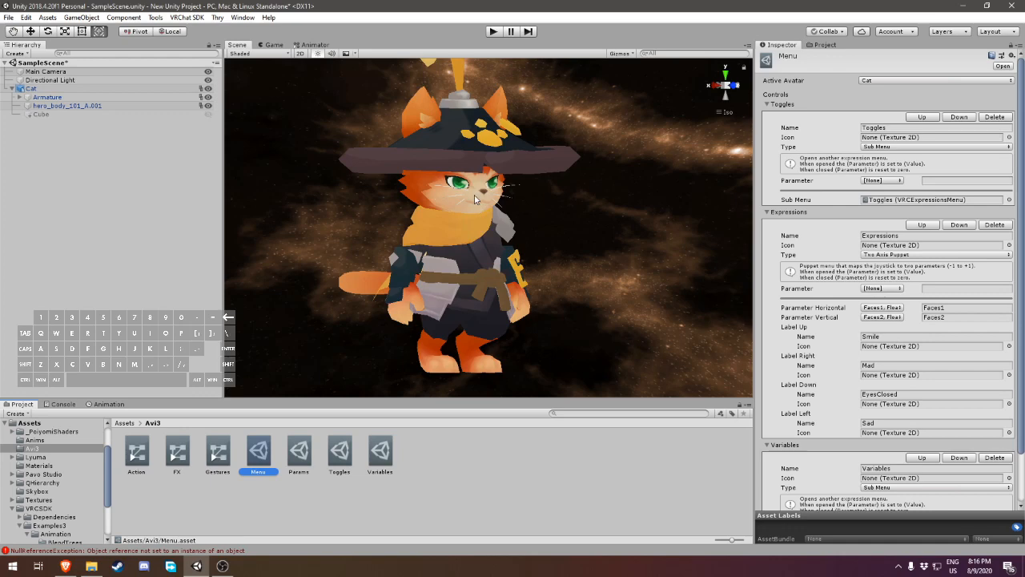
pyautogui.scroll(-2, 955, 403)
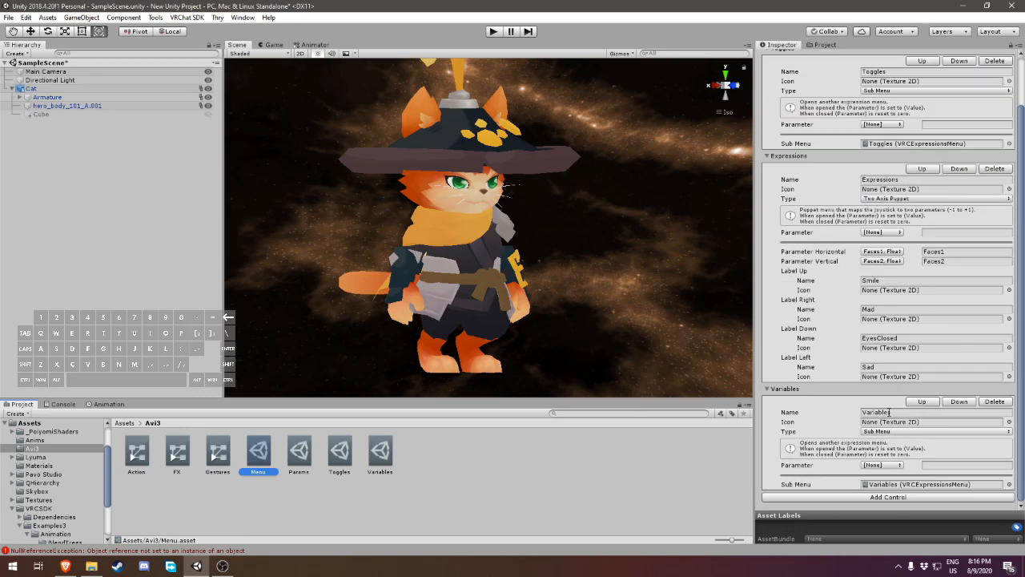
pyautogui.click(387, 456)
pyautogui.click(875, 127)
pyautogui.click(901, 245)
pyautogui.click(892, 440)
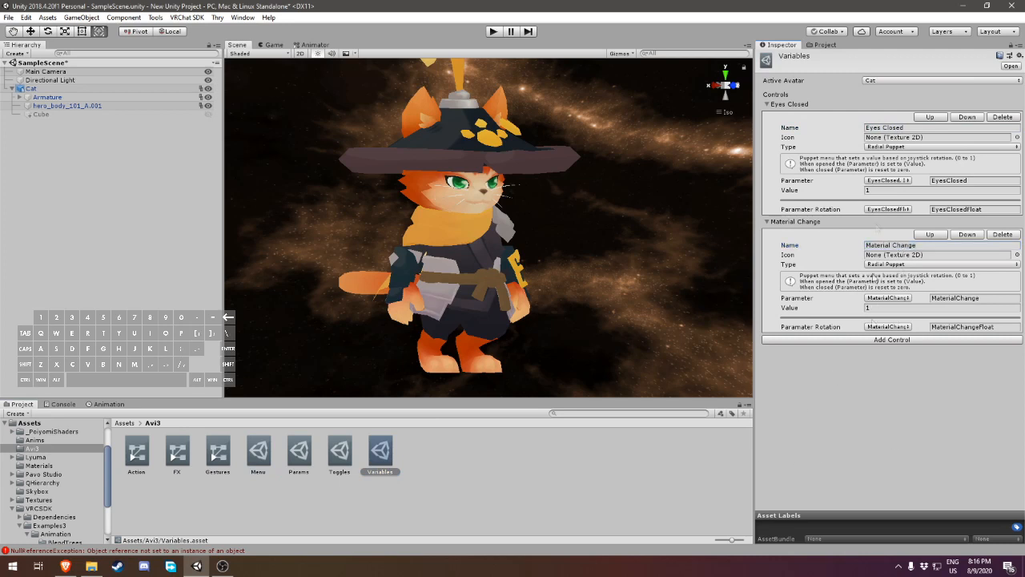
# - Assign the item_folder texture as the icon of the Toggles control in the main Menu asset
pyautogui.click(258, 453)
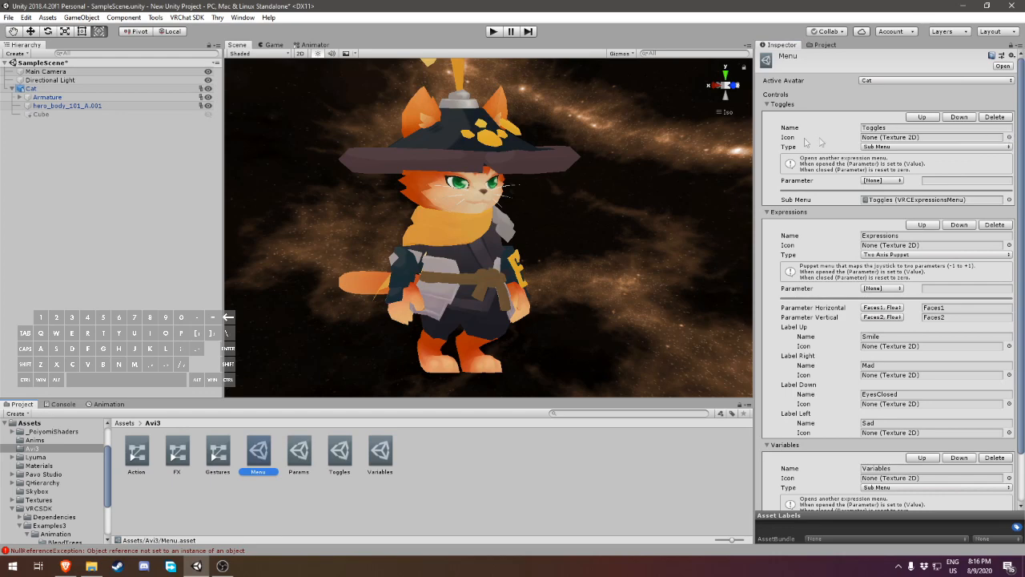
pyautogui.click(1009, 137)
pyautogui.scroll(-10, 169, 268)
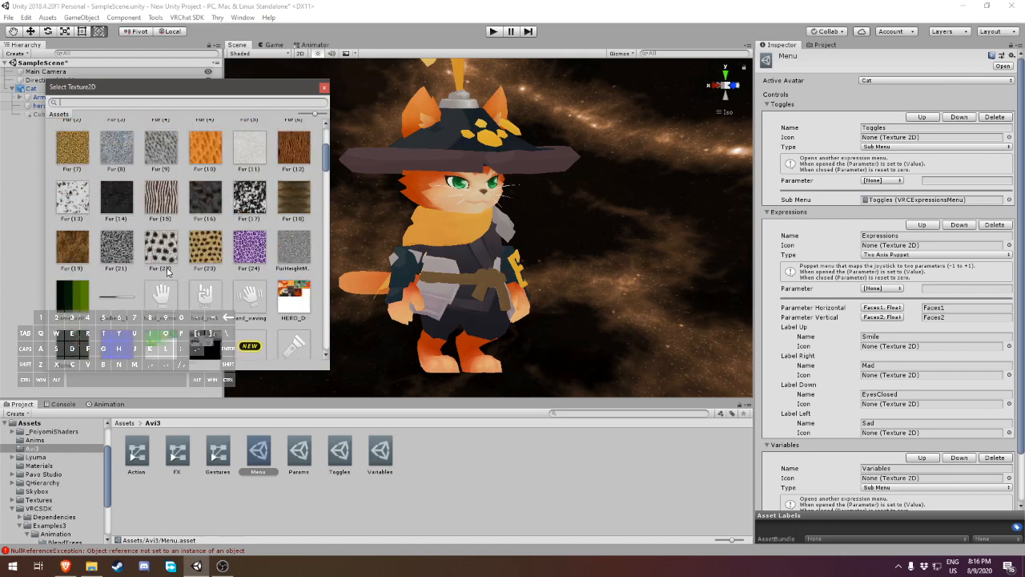
pyautogui.click(78, 313)
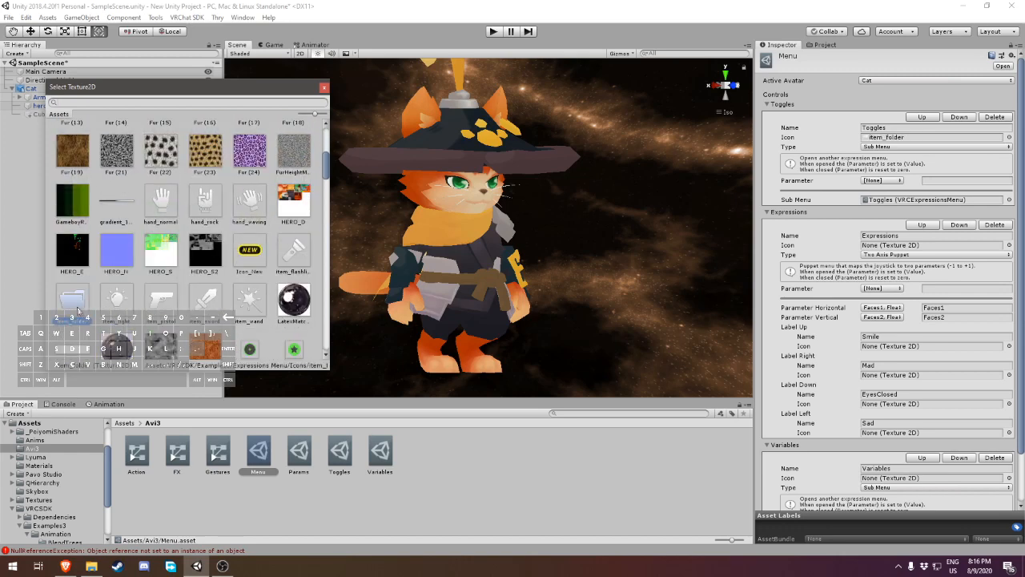
# - Try hand_rock as the Expressions control's icon, and settle on the person_wave texture
pyautogui.scroll(10, 125, 274)
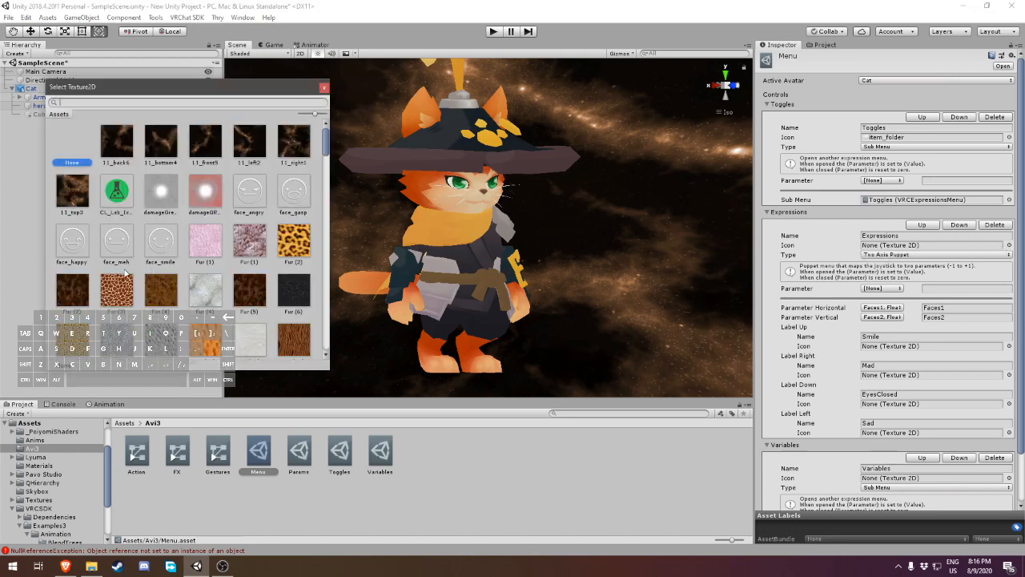
pyautogui.scroll(-10, 125, 273)
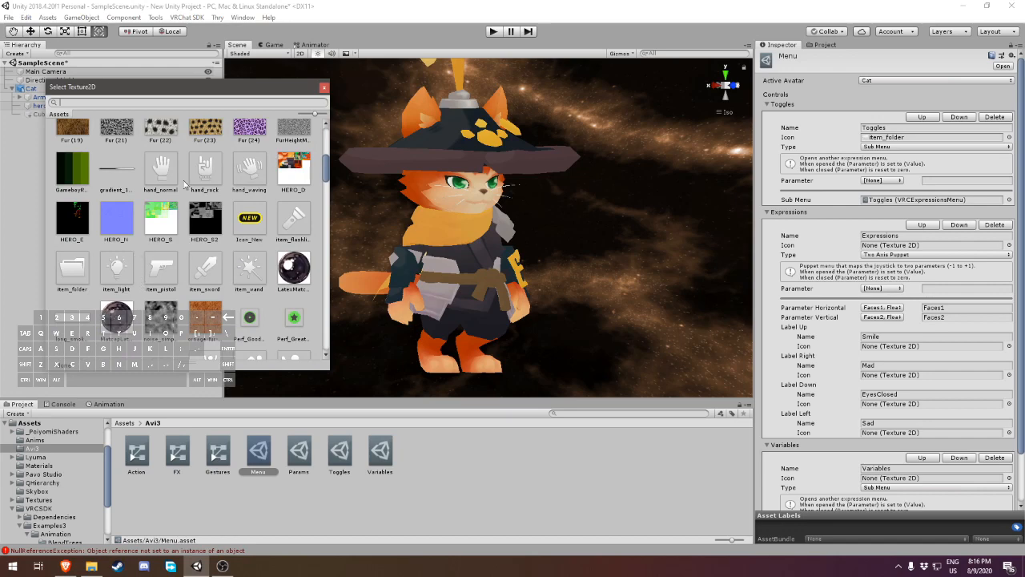
pyautogui.click(210, 174)
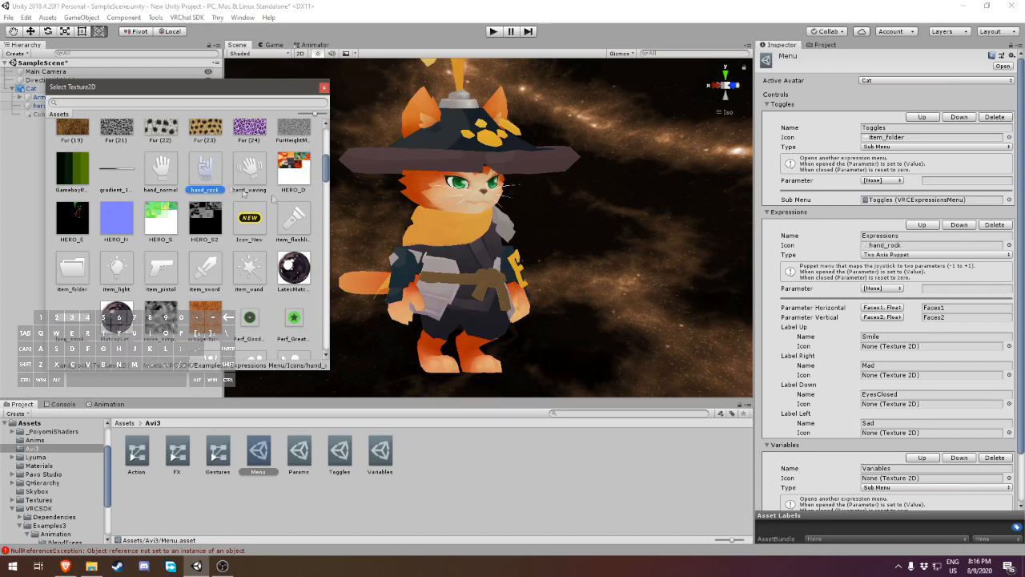
pyautogui.scroll(-2, 167, 281)
pyautogui.scroll(-2, 168, 281)
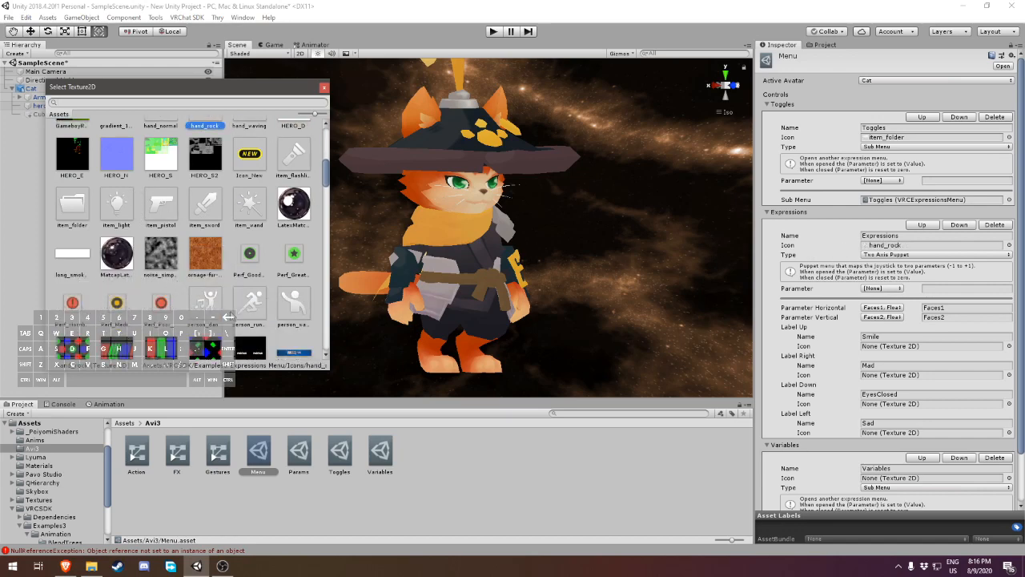
pyautogui.click(301, 309)
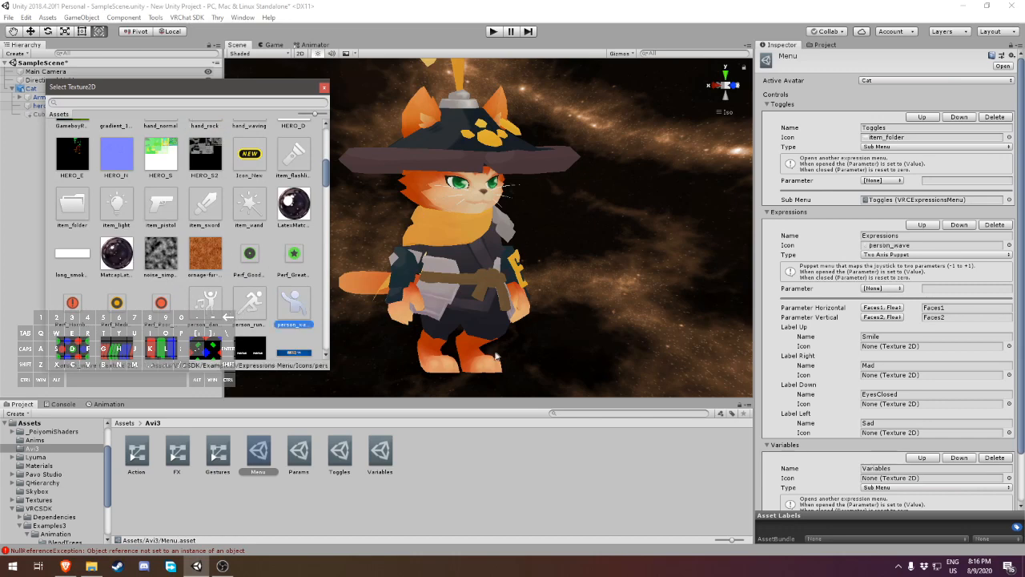
# - Assign face_smile as the Smile label's icon and face_angry as the Mad label's icon in the Expressions puppet
pyautogui.scroll(-2, 871, 376)
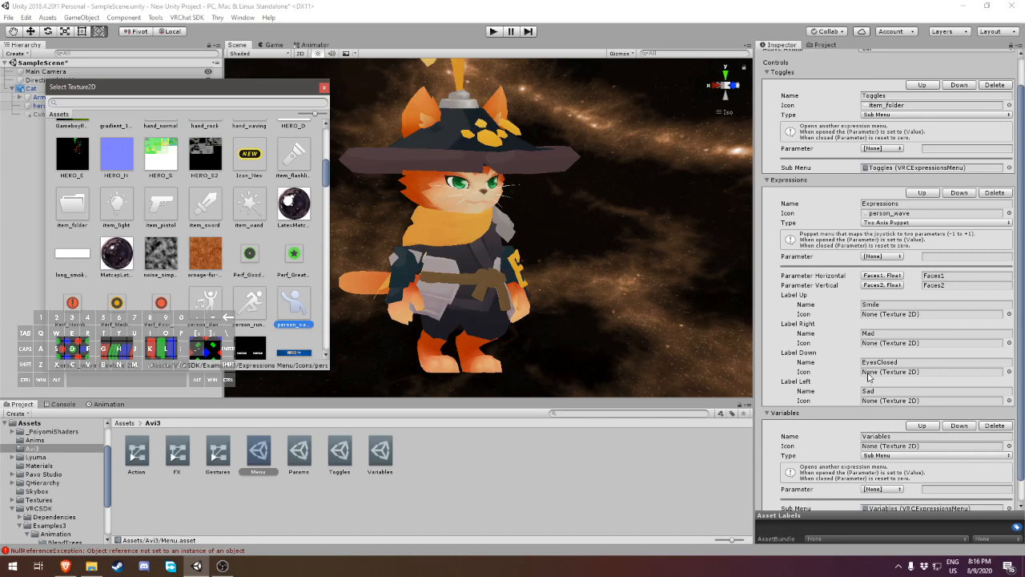
pyautogui.click(1009, 314)
pyautogui.click(164, 242)
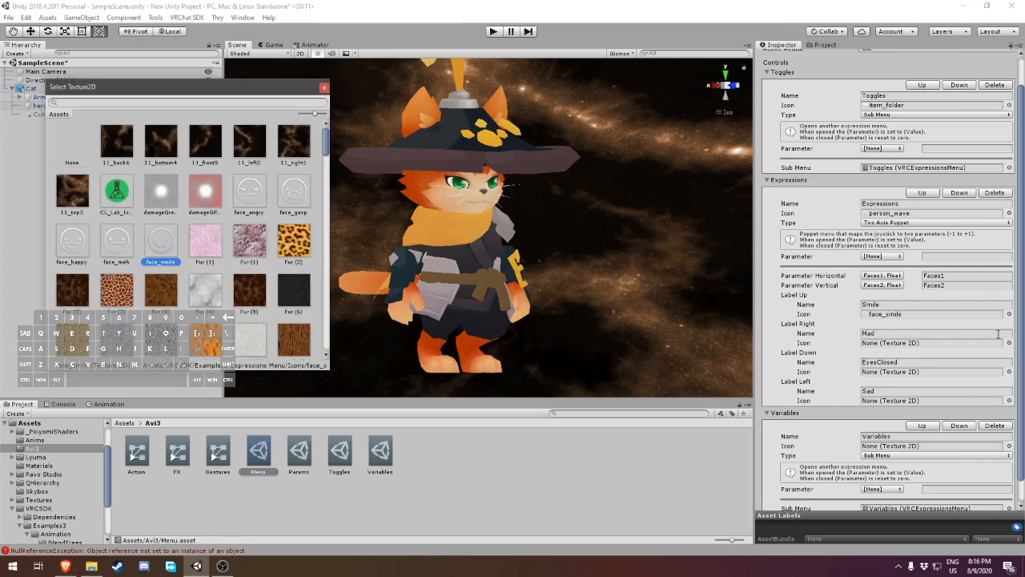
pyautogui.click(1010, 343)
pyautogui.click(249, 193)
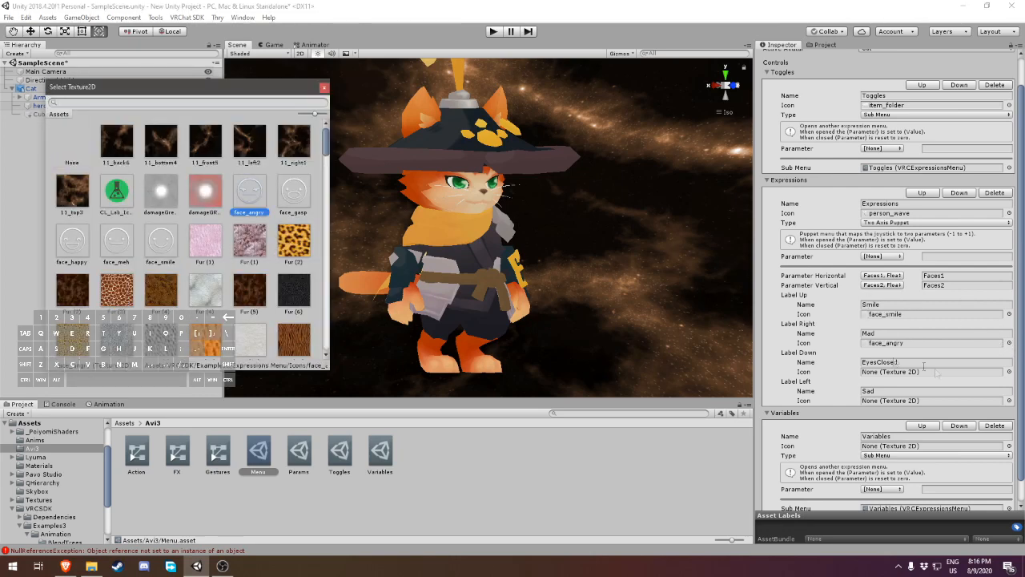
# - Assign face_meh as the EyesClosed label's icon and face_gasp as the Sad label's icon
pyautogui.click(1008, 372)
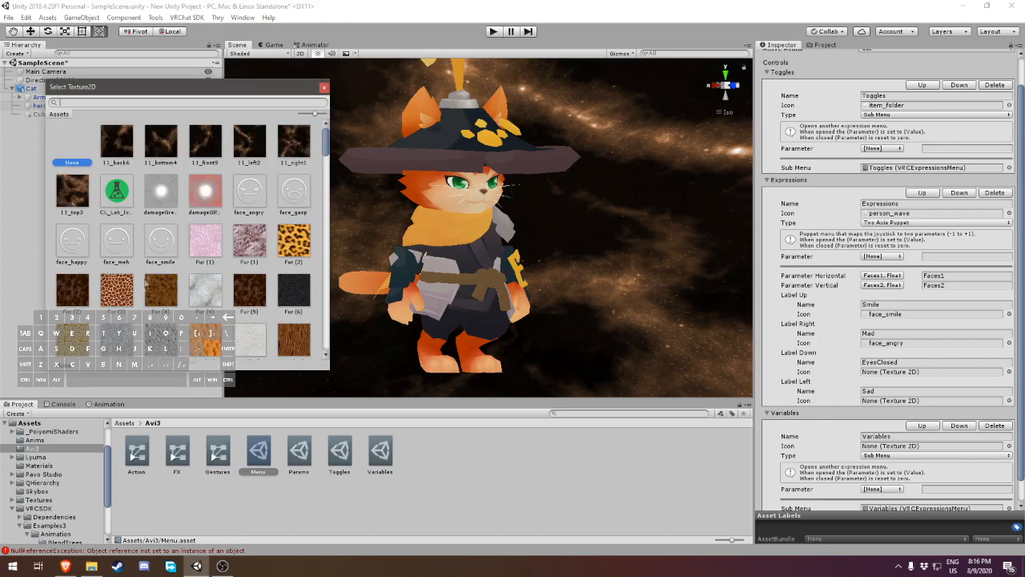
pyautogui.click(112, 255)
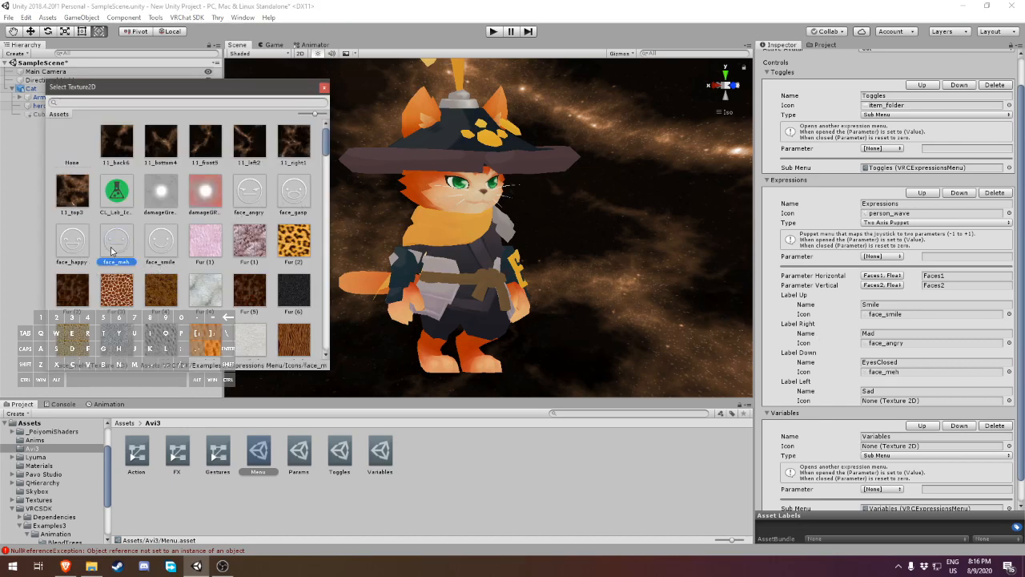
pyautogui.click(1009, 401)
pyautogui.click(294, 192)
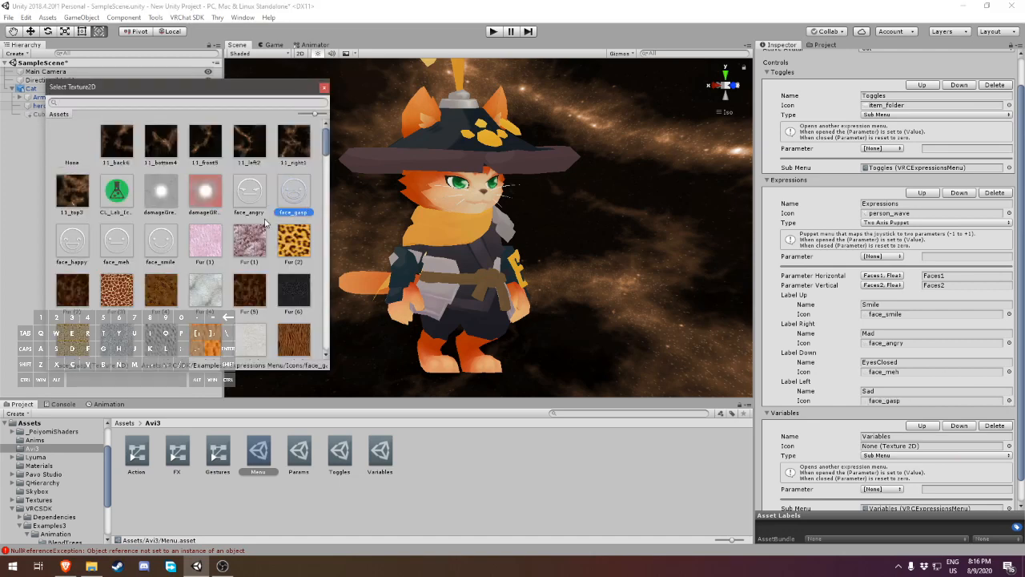
pyautogui.click(235, 207)
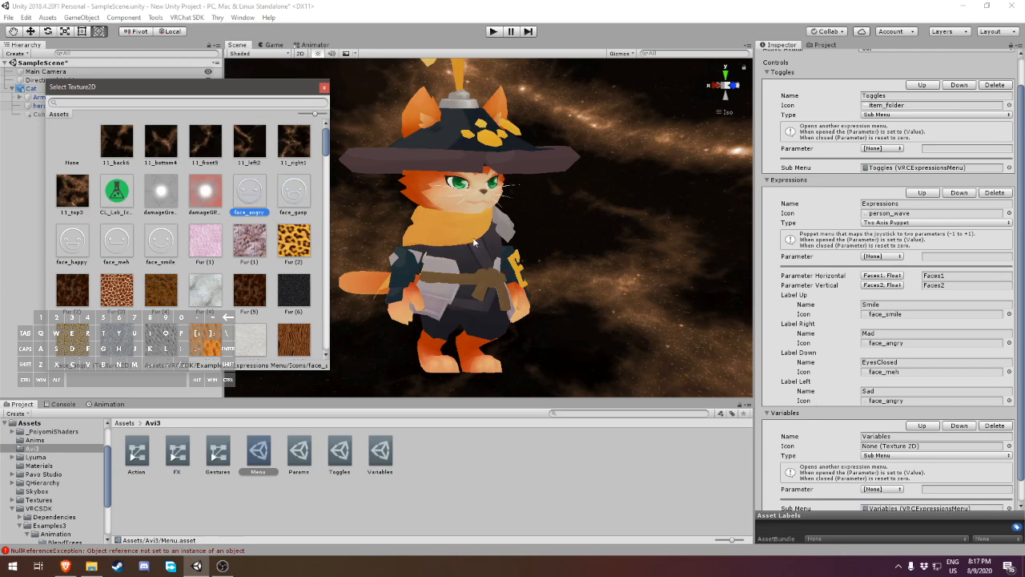
pyautogui.click(294, 204)
# - Locate the face_gasp icon file in the project and inspect its import settings and available texture types
pyautogui.click(912, 400)
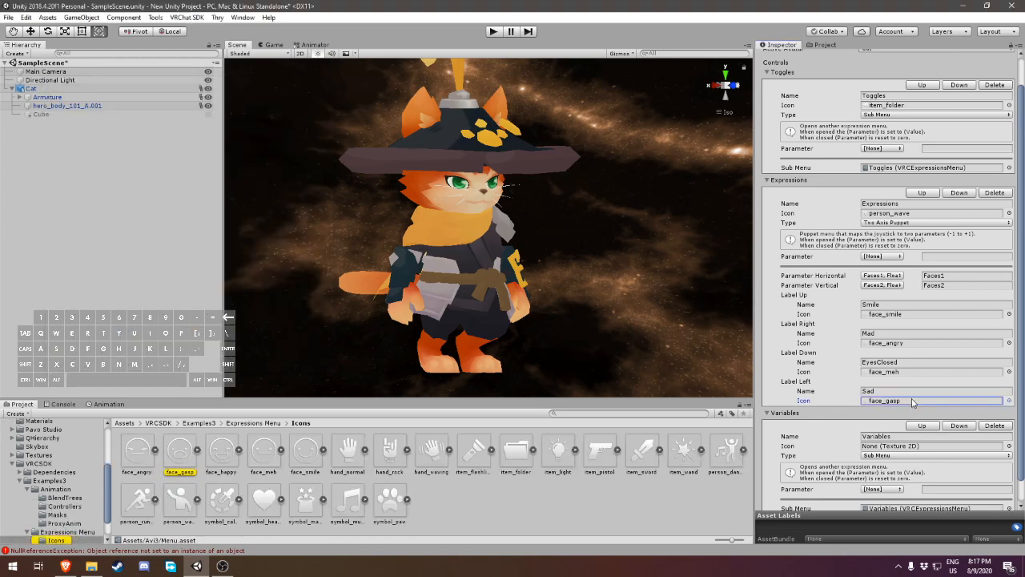
pyautogui.click(181, 454)
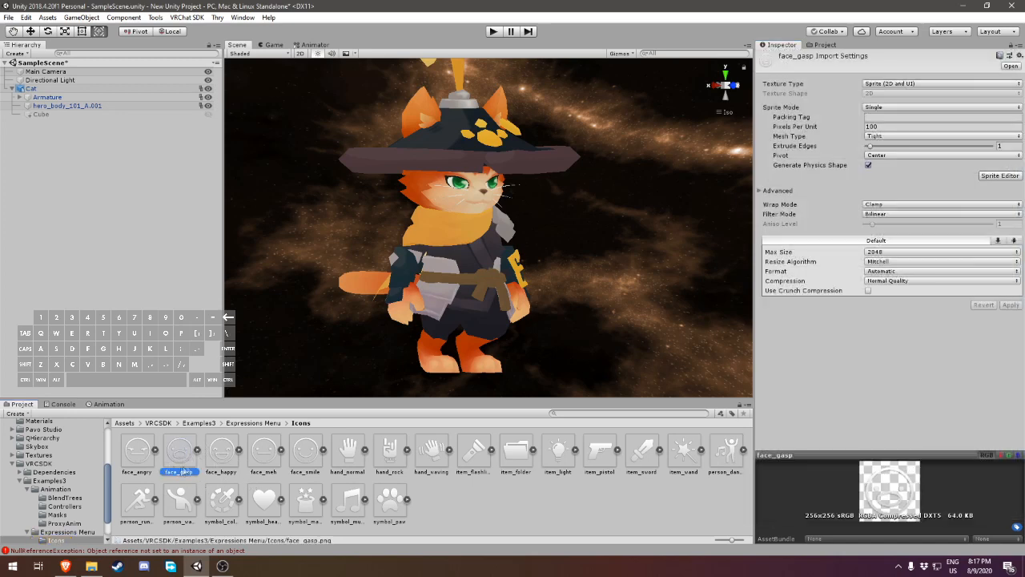
pyautogui.click(892, 84)
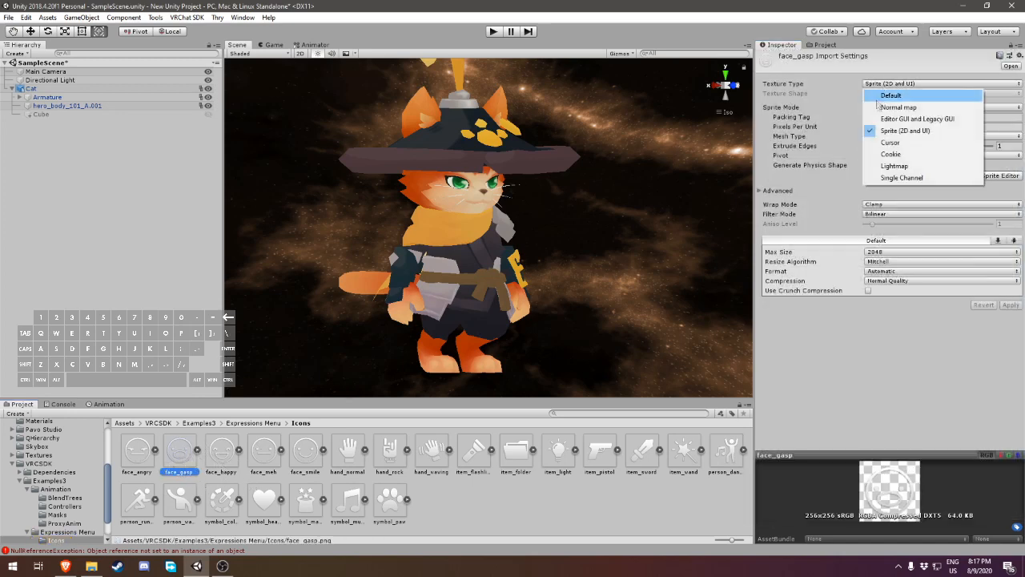
pyautogui.click(950, 325)
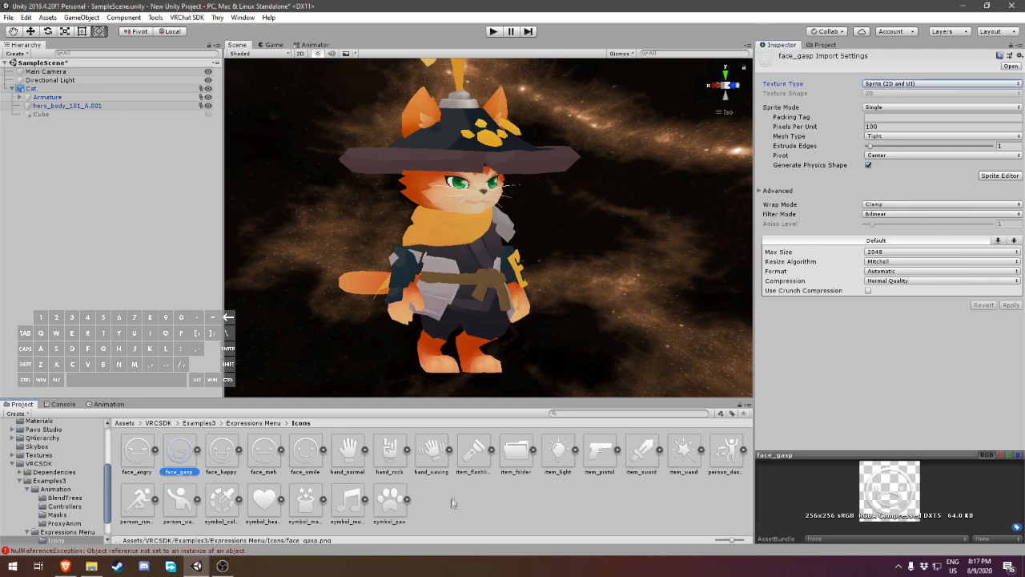
# - Reopen the Menu asset in the Avi3 folder and assign item_folder as the Variables control's icon
pyautogui.scroll(5, 36, 476)
pyautogui.click(32, 490)
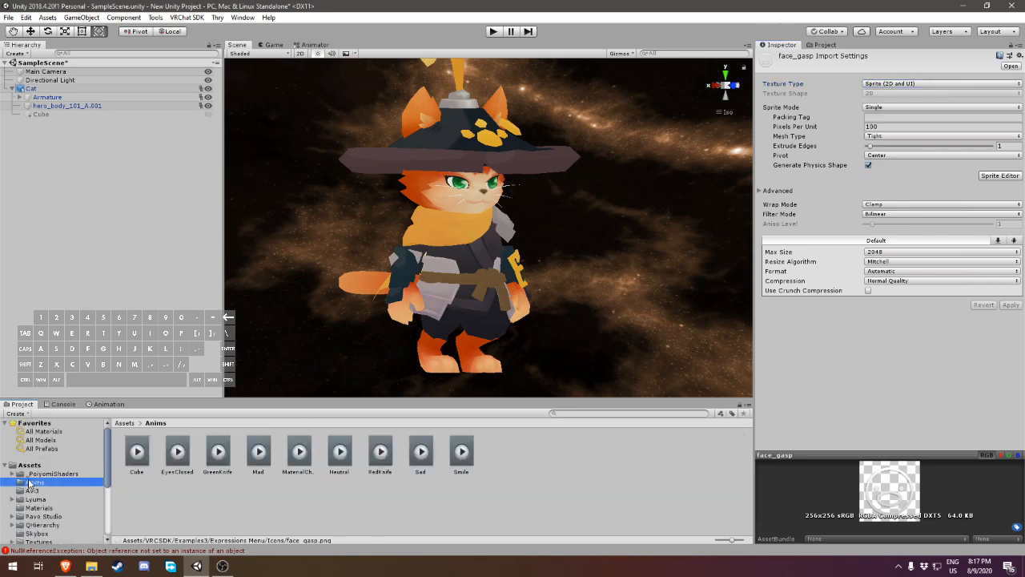
pyautogui.click(268, 463)
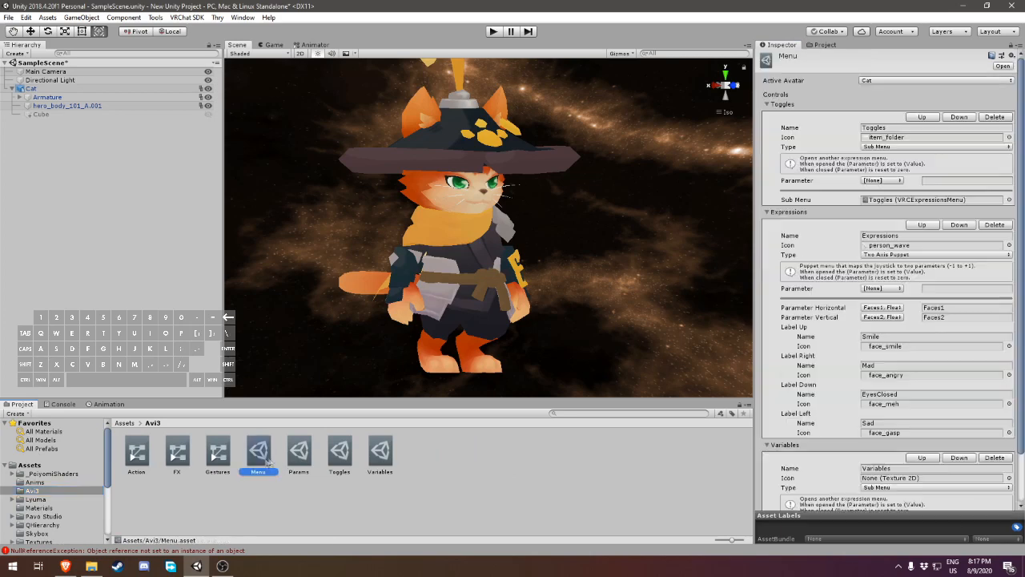
pyautogui.scroll(-10, 855, 350)
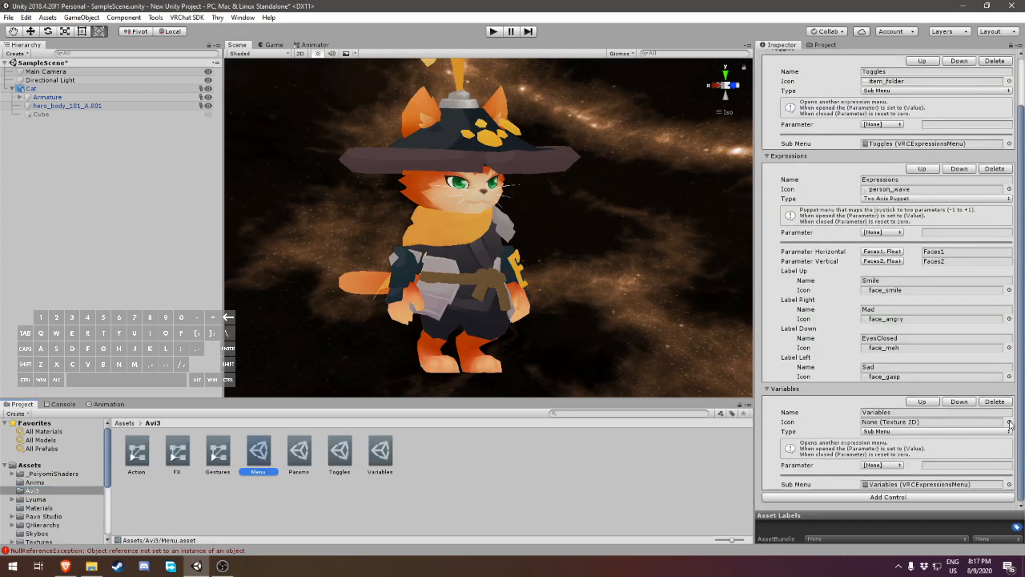
pyautogui.click(1008, 422)
pyautogui.scroll(-5, 206, 260)
pyautogui.scroll(-3, 207, 264)
pyautogui.click(72, 267)
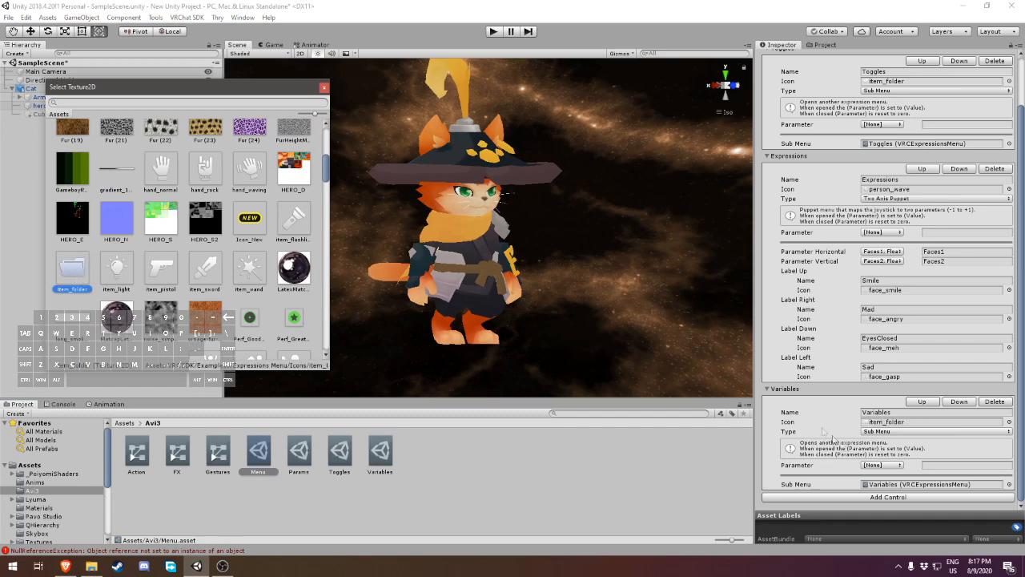
# - In the Toggles menu asset, assign item_sword as the icon of both the Red Knife and Green Knife controls
pyautogui.click(343, 458)
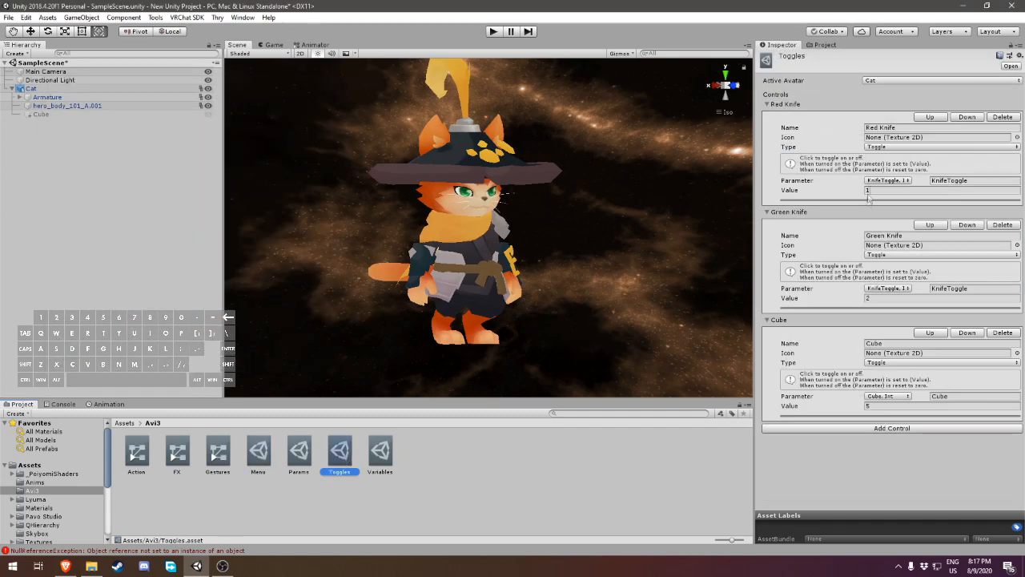
pyautogui.click(1016, 137)
pyautogui.scroll(-5, 207, 256)
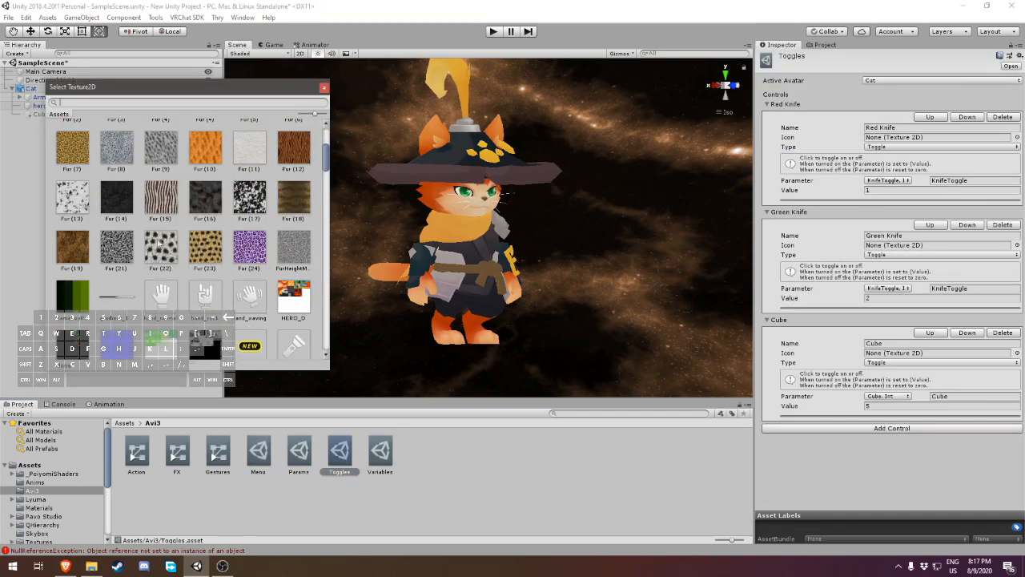
pyautogui.click(205, 332)
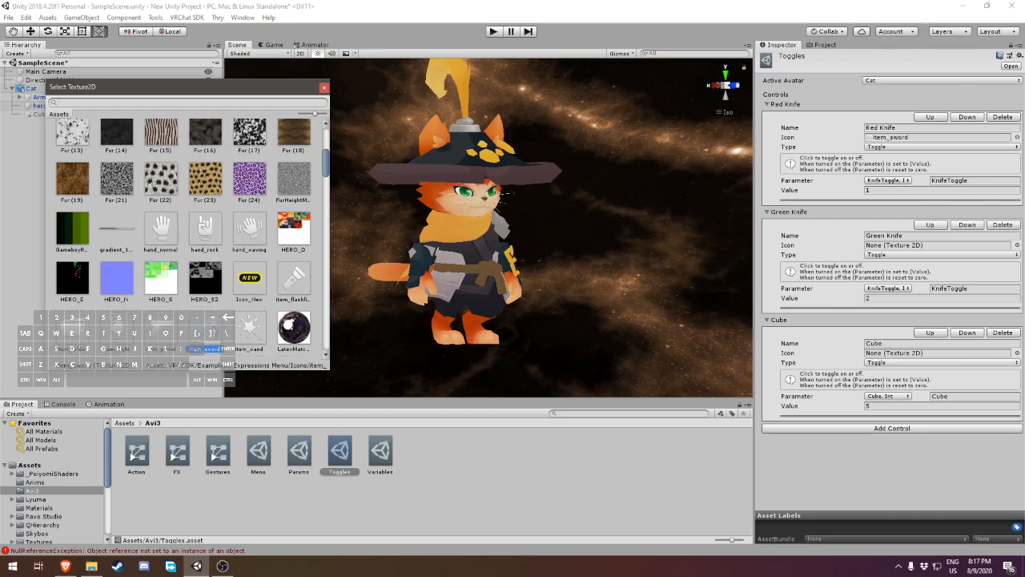
pyautogui.click(1017, 245)
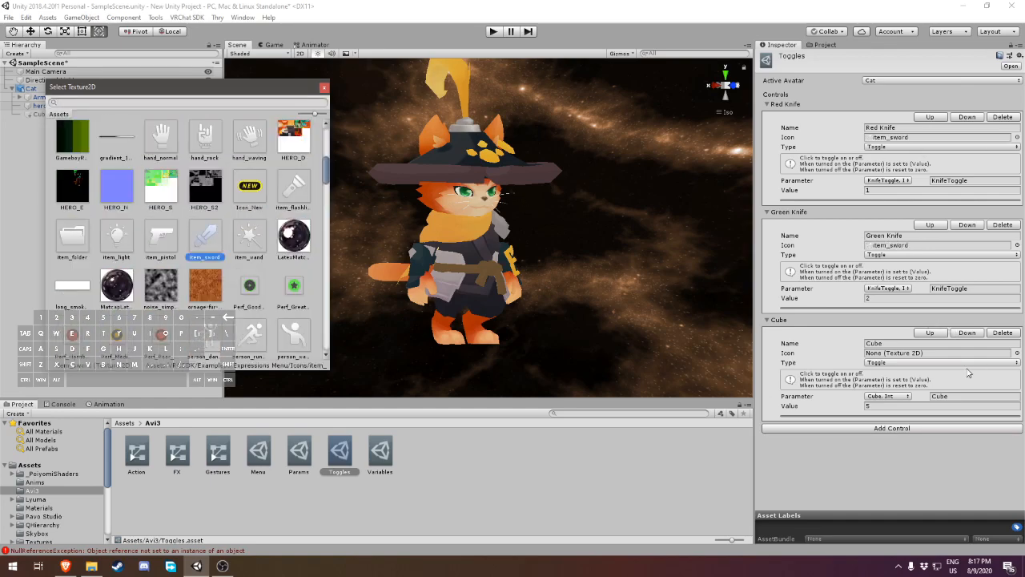
# - Assign item_wand as the icon of the Cube control in the Toggles menu
pyautogui.click(1016, 353)
pyautogui.scroll(-6, 253, 199)
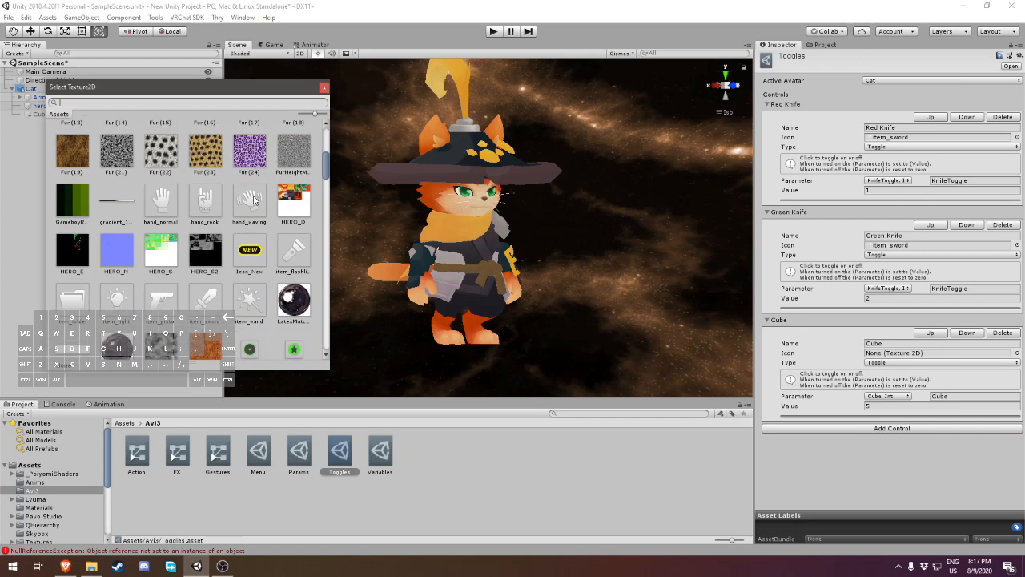
pyautogui.scroll(-1, 253, 199)
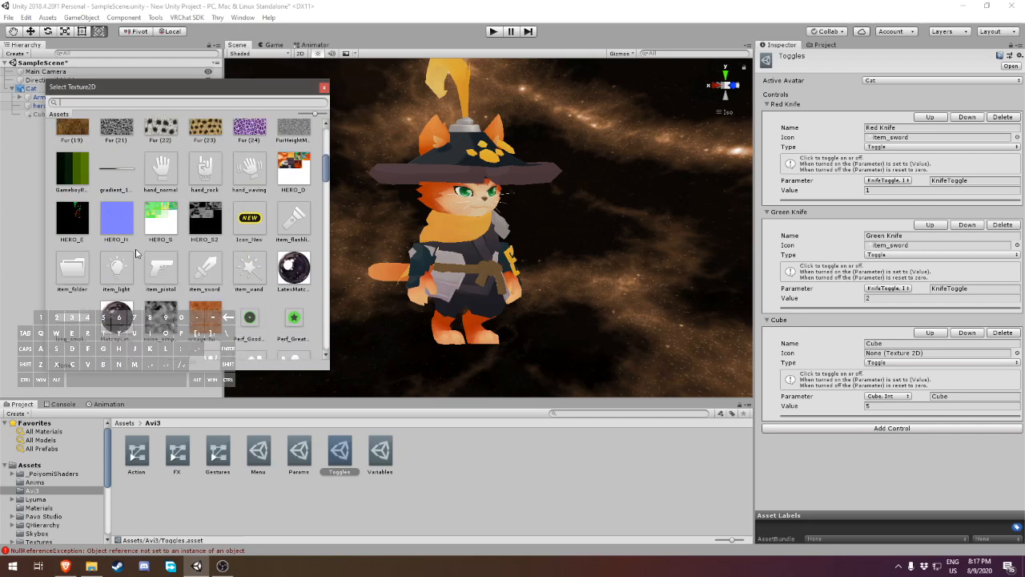
pyautogui.click(249, 268)
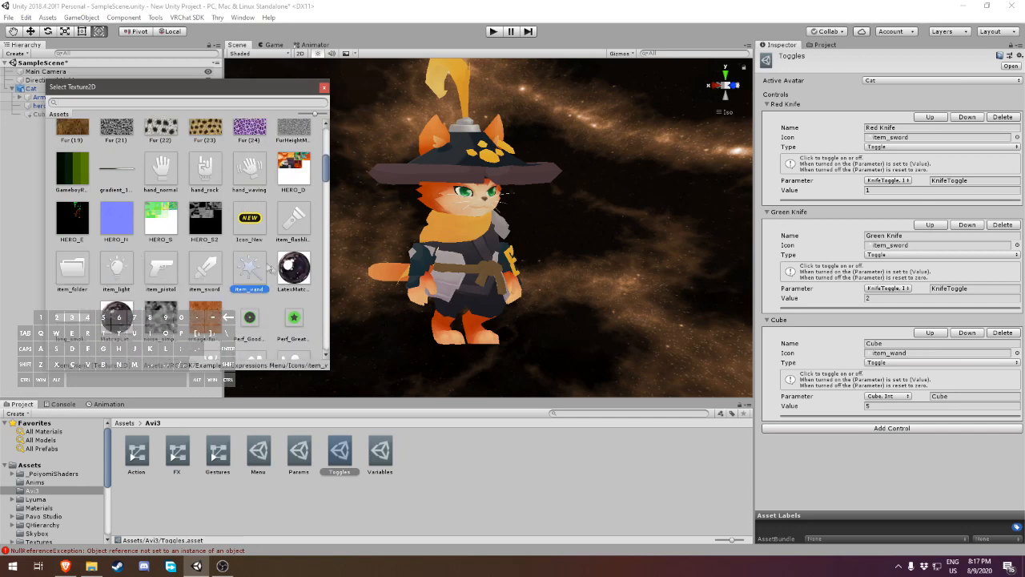
pyautogui.scroll(-2, 266, 268)
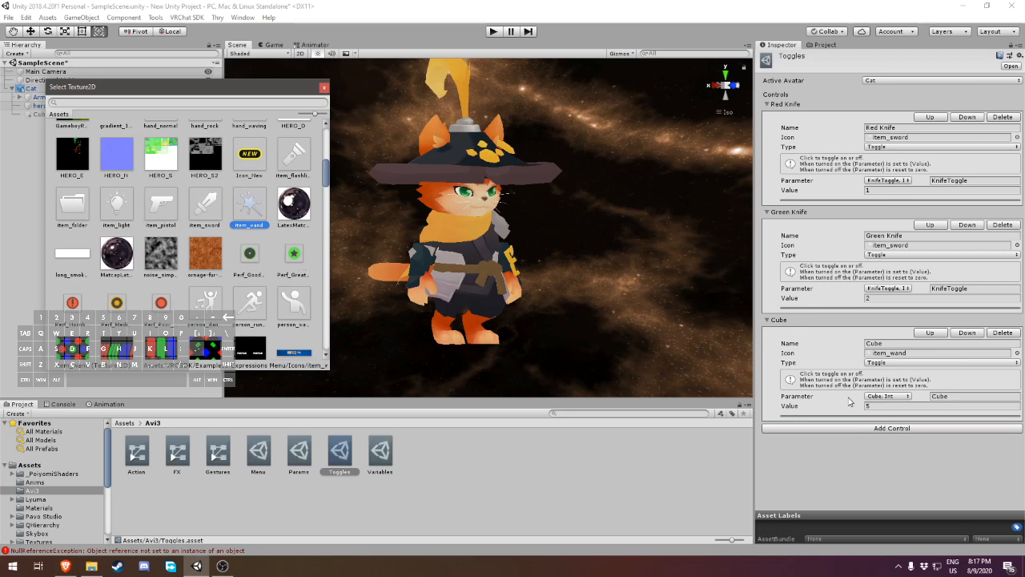
# - In the Variables menu asset, assign symbol_colors as the icon of both the Eyes Closed and Material Change controls
pyautogui.click(381, 453)
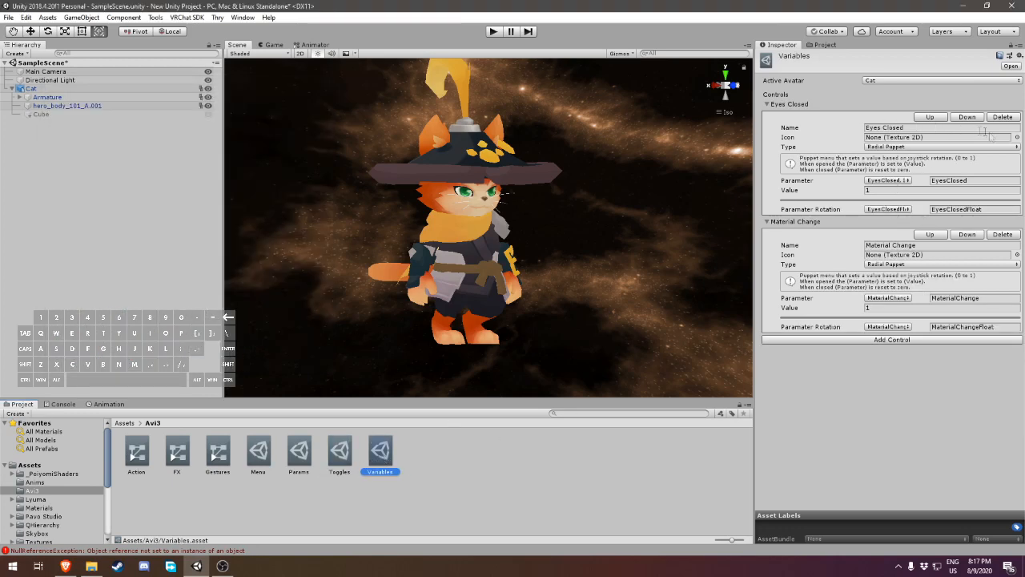
pyautogui.click(1018, 137)
pyautogui.scroll(-10, 218, 246)
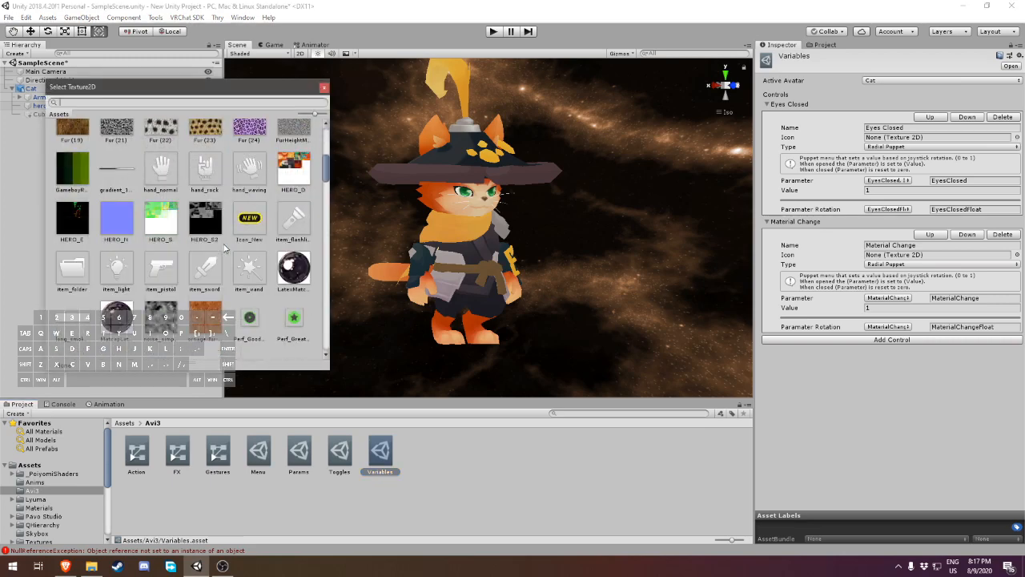
pyautogui.scroll(-5, 218, 247)
pyautogui.click(135, 274)
pyautogui.scroll(5, 127, 273)
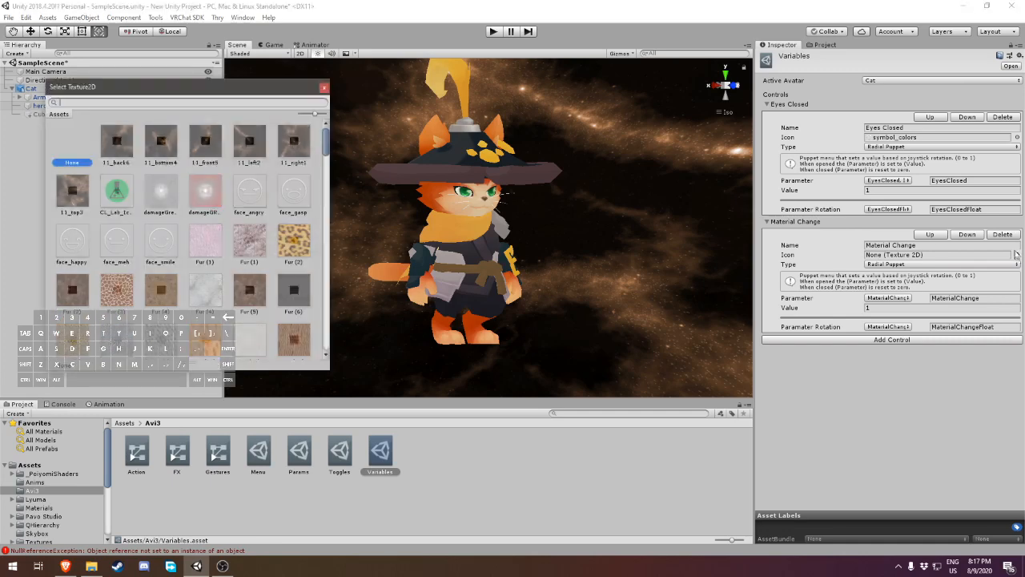
pyautogui.scroll(-3, 126, 273)
pyautogui.click(118, 242)
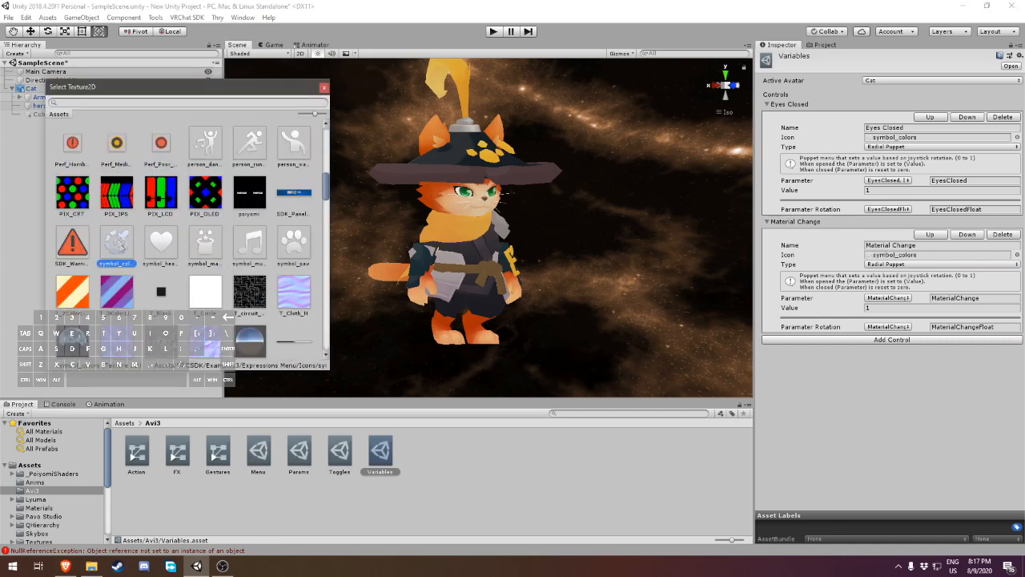
pyautogui.click(324, 87)
pyautogui.click(595, 443)
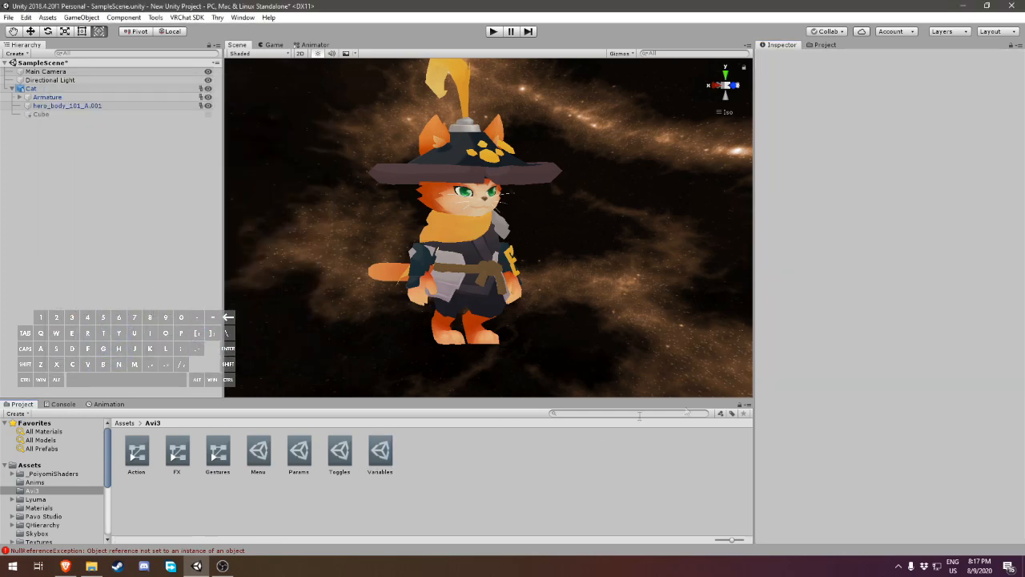
pyautogui.click(124, 423)
pyautogui.keyDown('alt'); pyautogui.moveTo(543, 273); pyautogui.dragTo(512, 348); pyautogui.keyUp('alt')
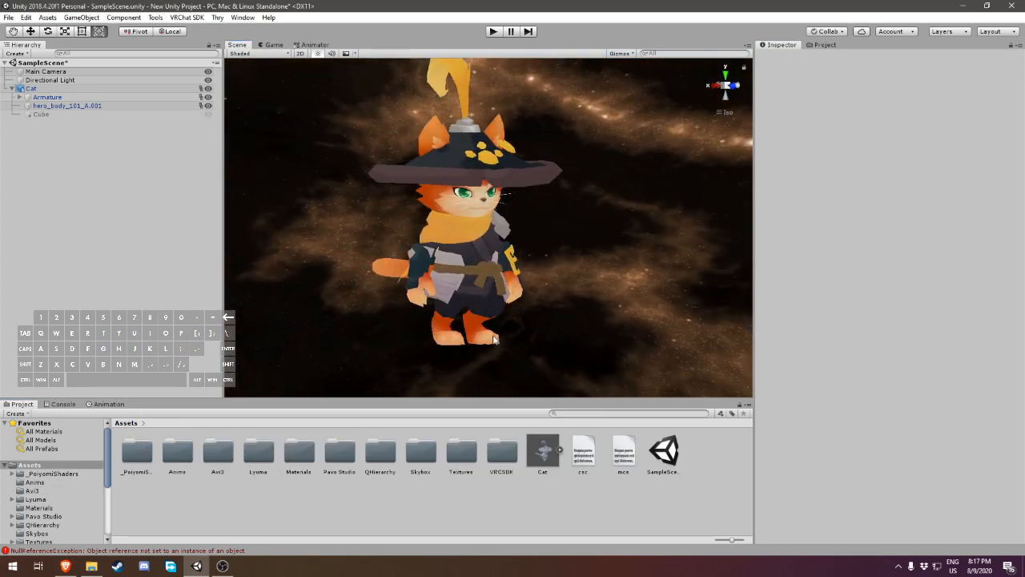
pyautogui.scroll(2, 504, 324)
pyautogui.scroll(-1, 504, 325)
pyautogui.moveTo(504, 324); pyautogui.dragTo(526, 336, button='middle')
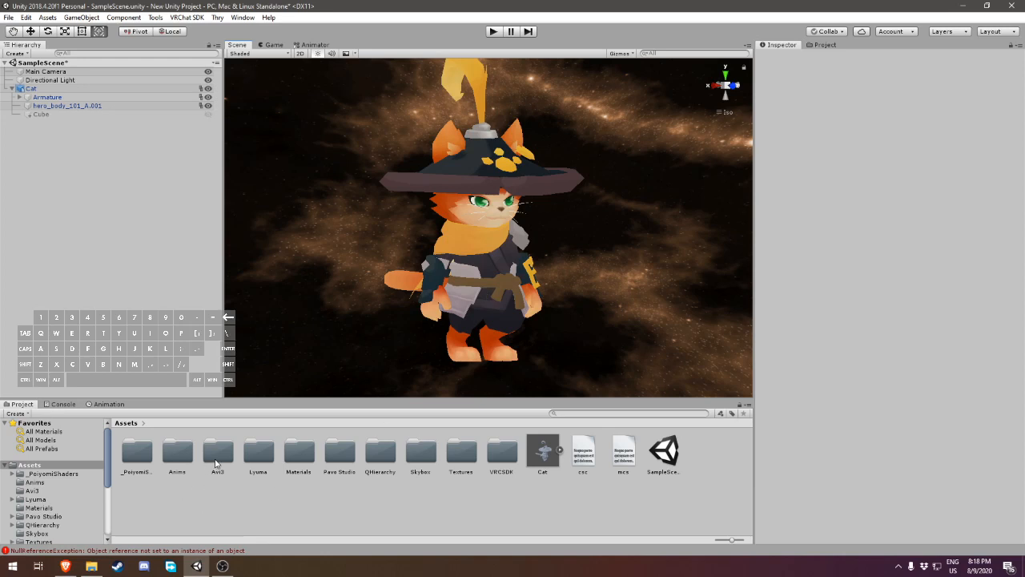
# - Open the FX controller from the Avi3 folder and view its Left Hand and Right Hand layers
pyautogui.click(51, 491)
pyautogui.doubleClick(185, 459)
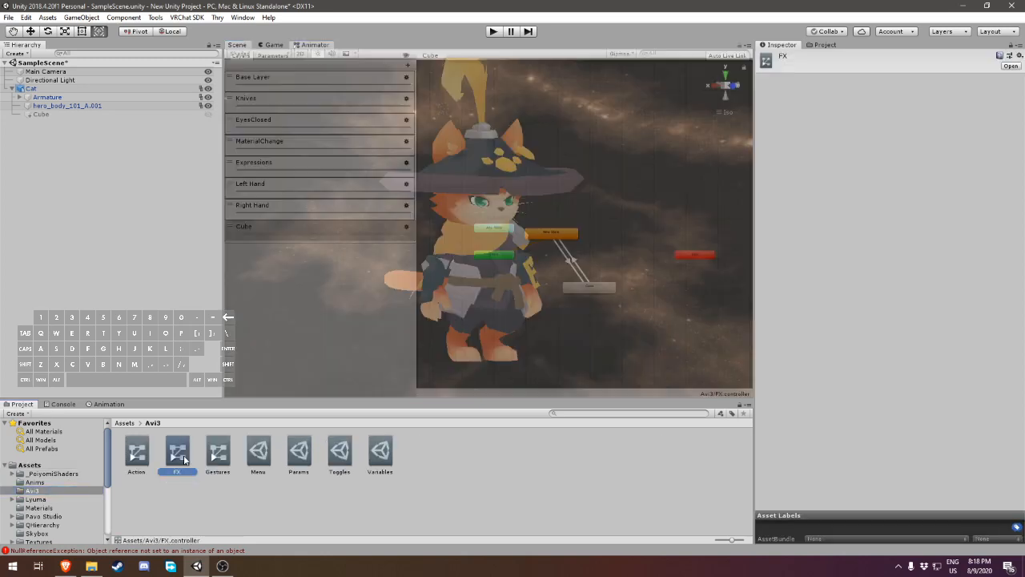
pyautogui.click(267, 186)
pyautogui.click(264, 205)
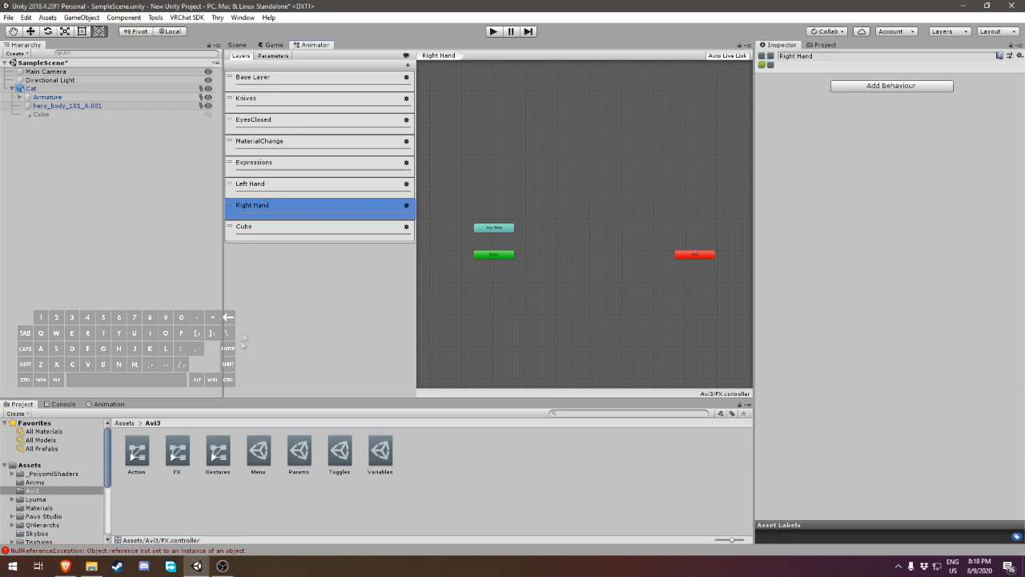
# - Review the FX controller's GestureLeftWeight, GestureRightWeight, GestureLeft and GestureRight parameters, then return to the Right Hand layer
pyautogui.click(282, 57)
pyautogui.click(270, 165)
pyautogui.click(273, 178)
pyautogui.click(274, 190)
pyautogui.click(272, 203)
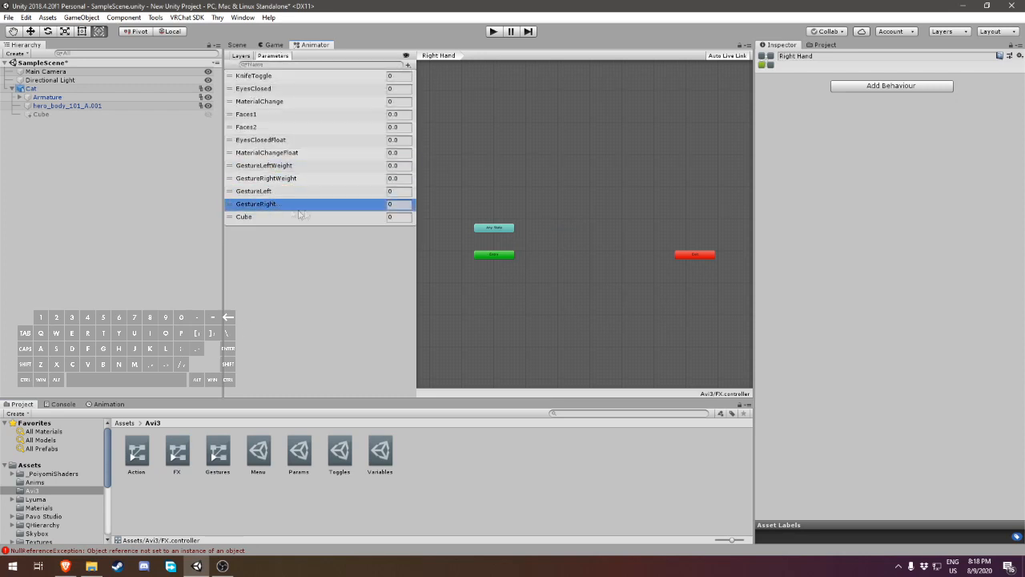
pyautogui.click(241, 56)
pyautogui.click(260, 205)
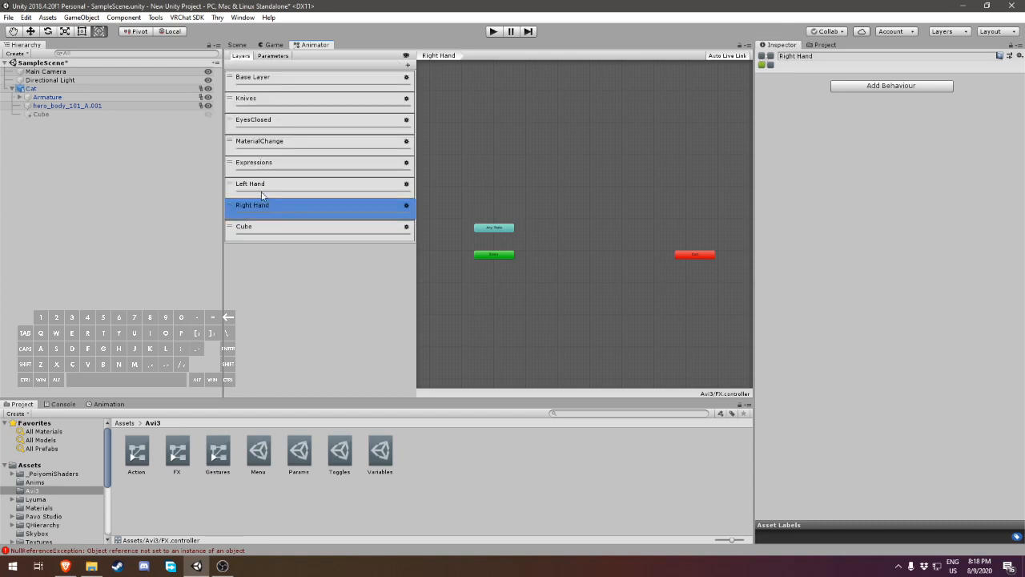
# - Examine the states and transitions in the Left Hand layer of the Gestures controller
pyautogui.click(217, 453)
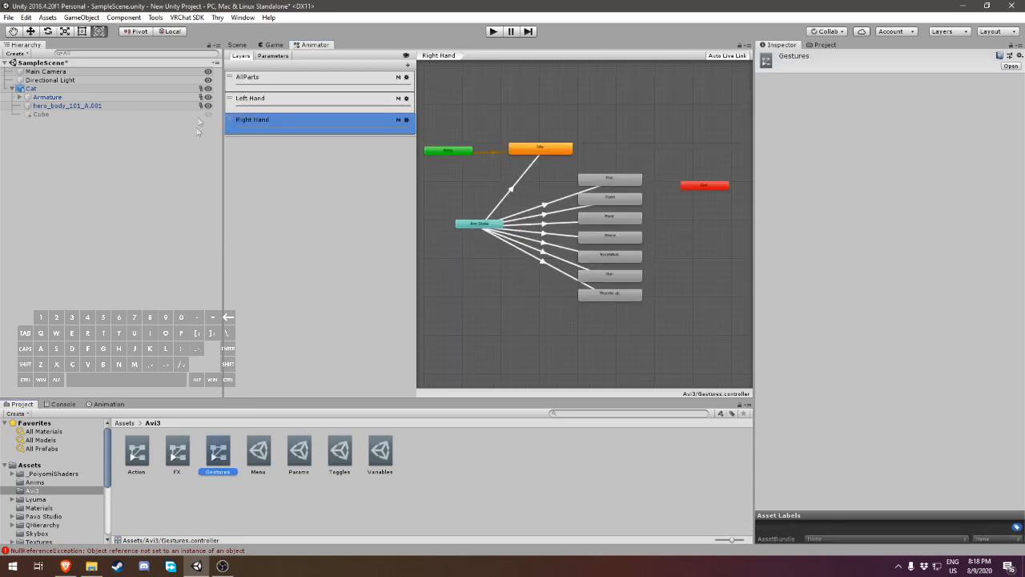
pyautogui.click(272, 104)
pyautogui.moveTo(497, 181); pyautogui.dragTo(574, 173, button='middle')
pyautogui.scroll(-2, 561, 151)
pyautogui.moveTo(646, 311); pyautogui.dragTo(484, 114)
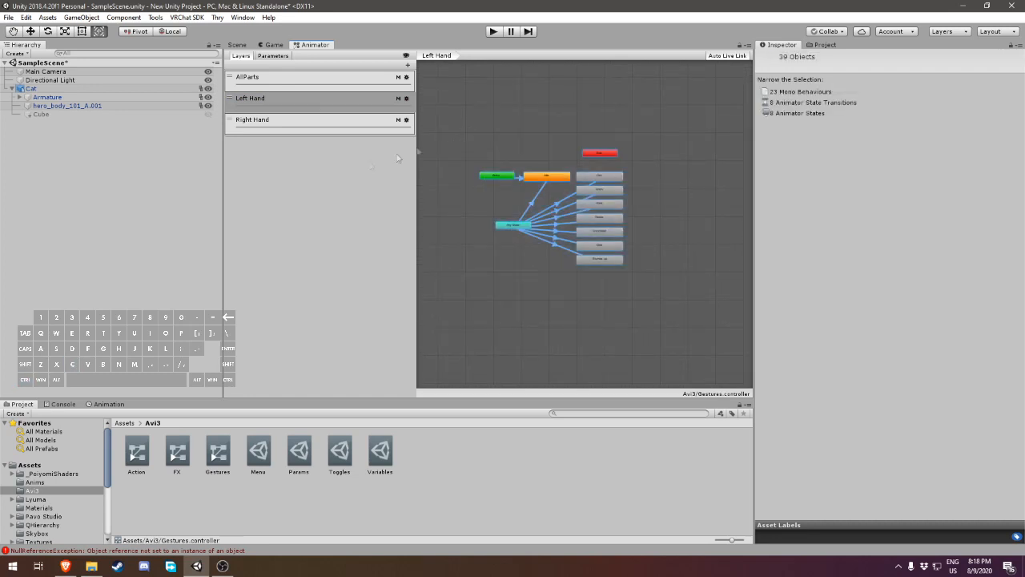
pyautogui.click(297, 187)
# - Inspect the Left Hand layer's Open and Fist states, locate their motion clips and view the animated properties of proxy_hands_open
pyautogui.click(592, 180)
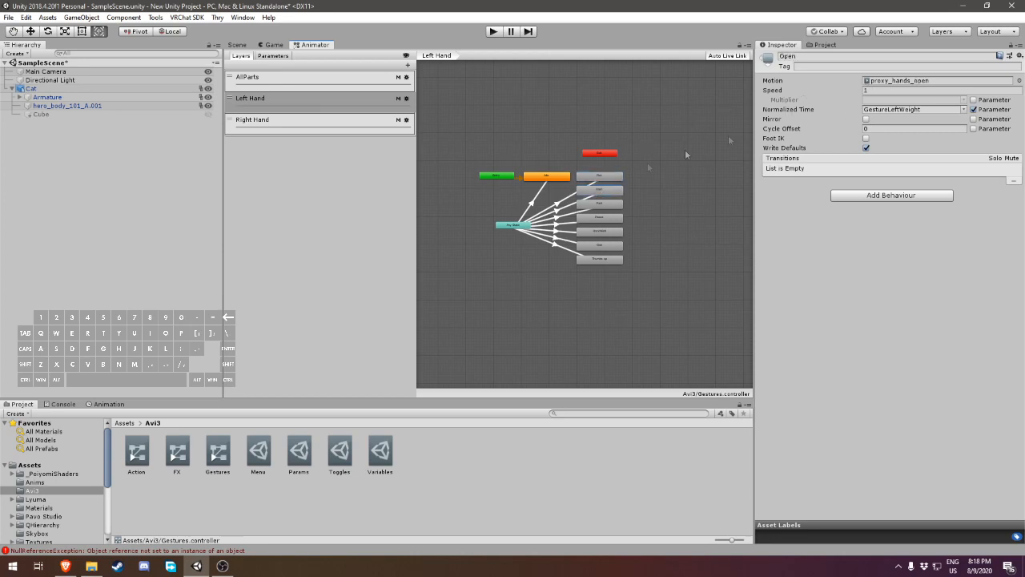
pyautogui.click(889, 82)
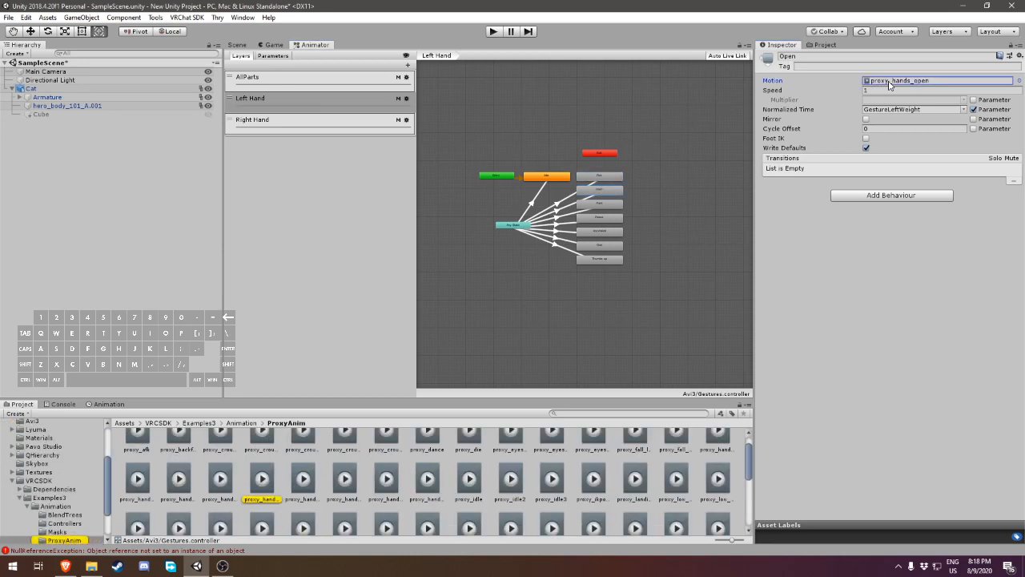
pyautogui.click(264, 481)
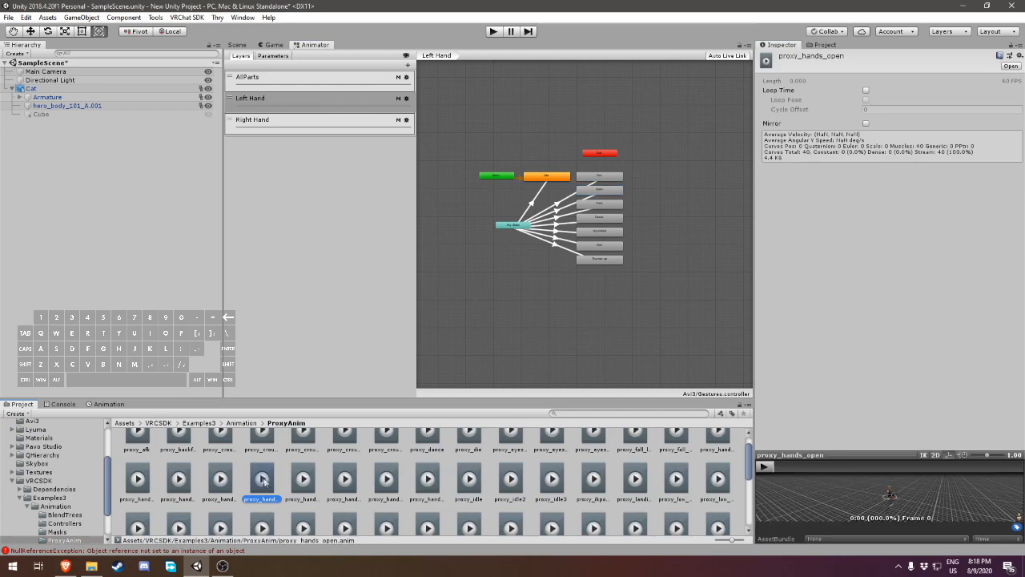
pyautogui.click(104, 405)
pyautogui.moveTo(156, 458); pyautogui.dragTo(153, 530)
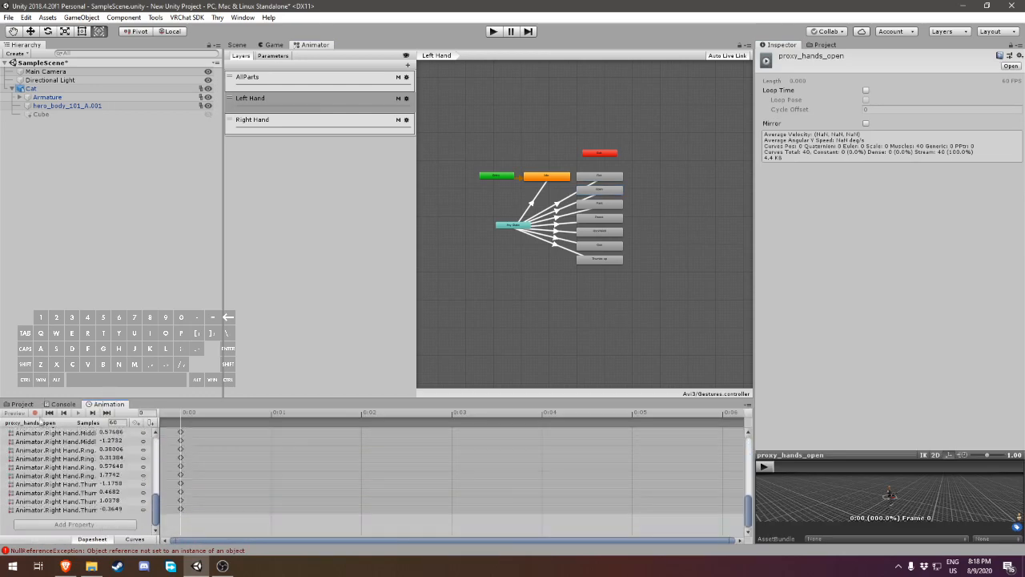
pyautogui.click(36, 405)
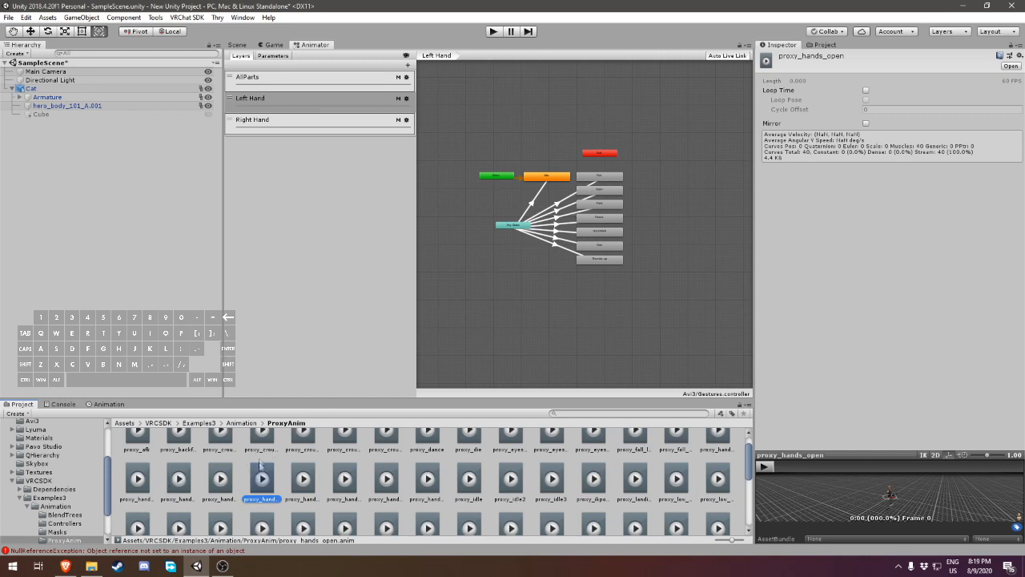
pyautogui.click(599, 176)
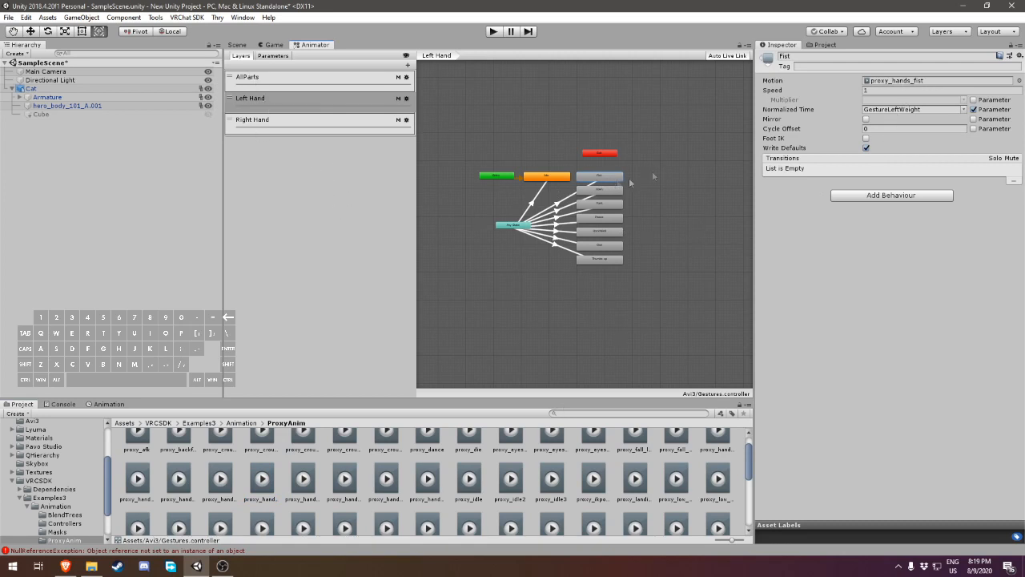
pyautogui.click(884, 83)
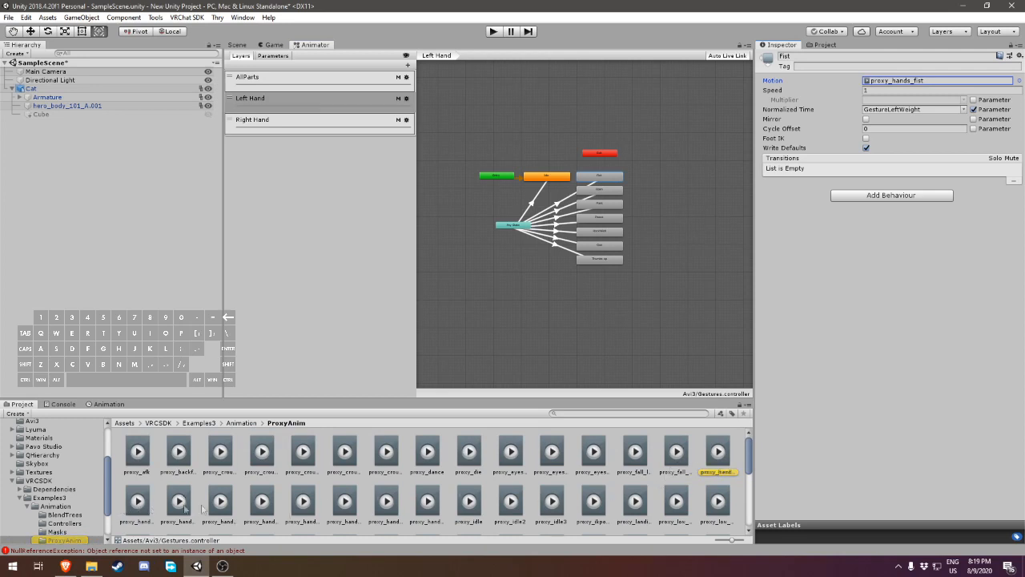
# - Copy all states and transitions from the Gestures controller's Left Hand layer into the FX controller's Left Hand layer
pyautogui.moveTo(666, 332); pyautogui.dragTo(453, 104)
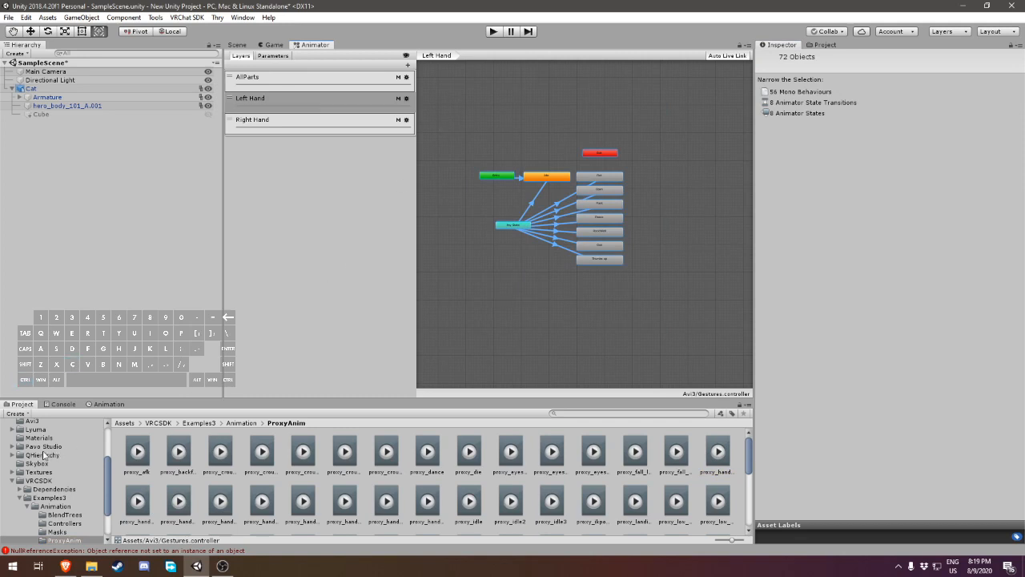
pyautogui.scroll(3, 44, 455)
pyautogui.click(36, 491)
pyautogui.click(211, 463)
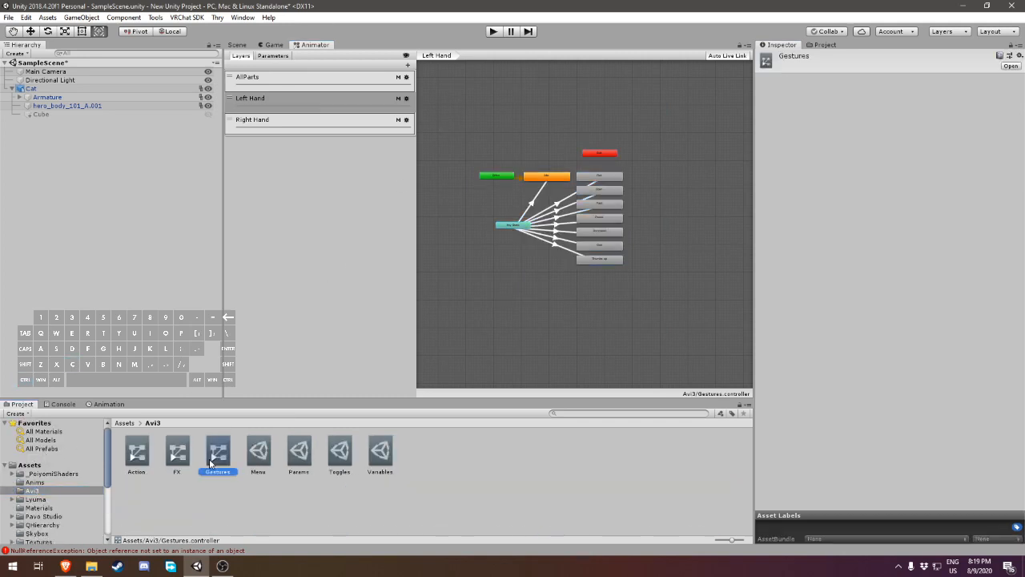
pyautogui.click(181, 462)
pyautogui.click(287, 185)
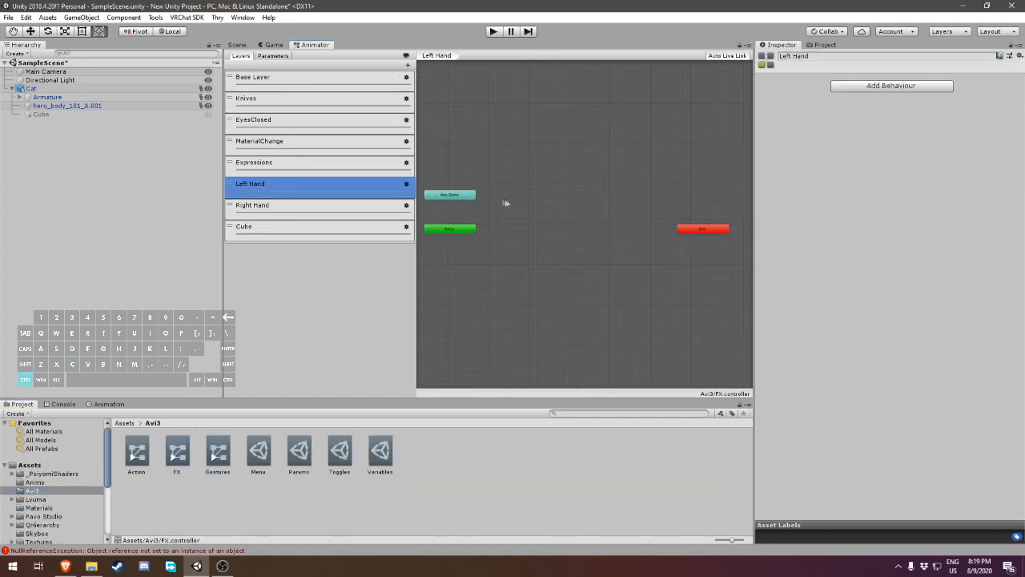
pyautogui.moveTo(439, 184); pyautogui.dragTo(571, 256)
pyautogui.click(566, 269)
pyautogui.scroll(4, 553, 265)
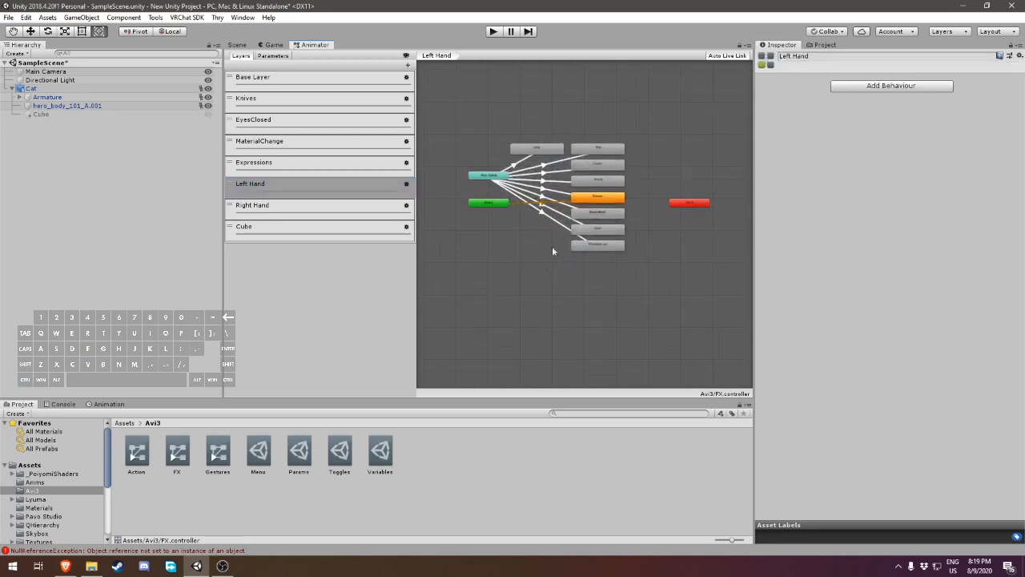
# - Set Idle as the default state of the FX controller's Left Hand layer
pyautogui.moveTo(553, 250); pyautogui.dragTo(563, 293, button='middle')
pyautogui.scroll(1, 563, 299)
pyautogui.rightClick(551, 182)
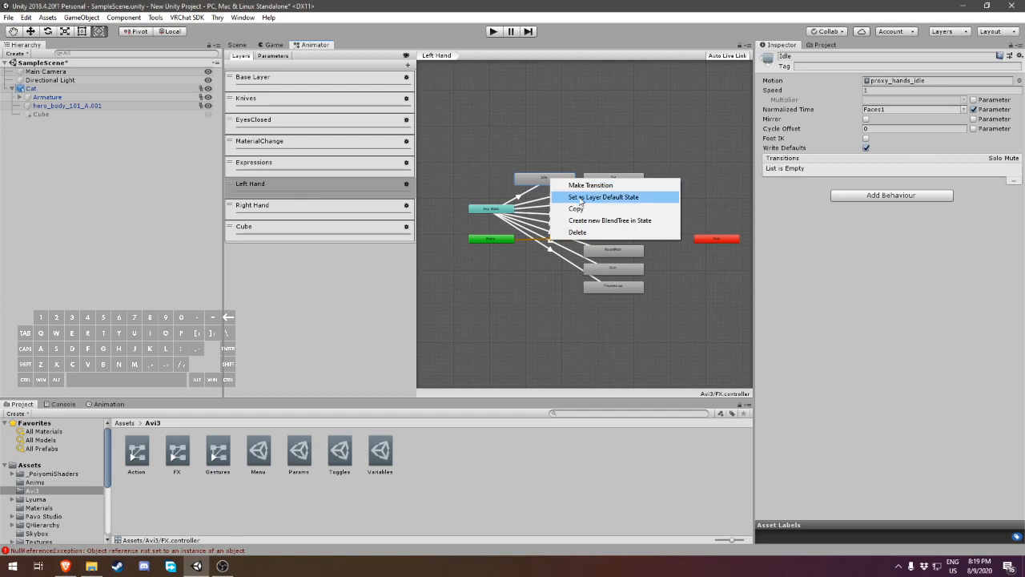
pyautogui.click(589, 201)
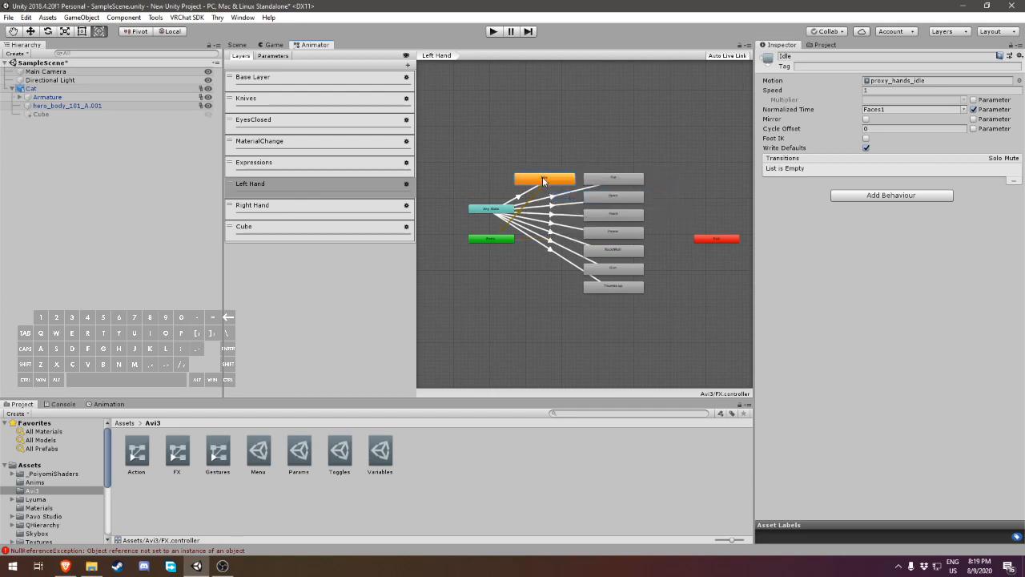
pyautogui.moveTo(559, 200); pyautogui.dragTo(563, 208, button='middle')
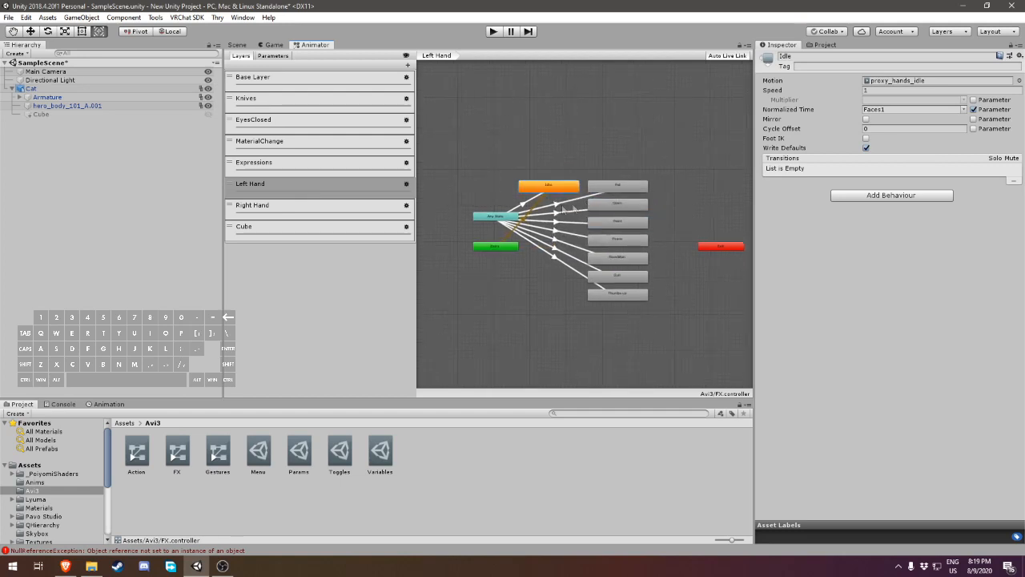
# - Copy all states and transitions from the Gestures controller's Right Hand layer
pyautogui.click(223, 466)
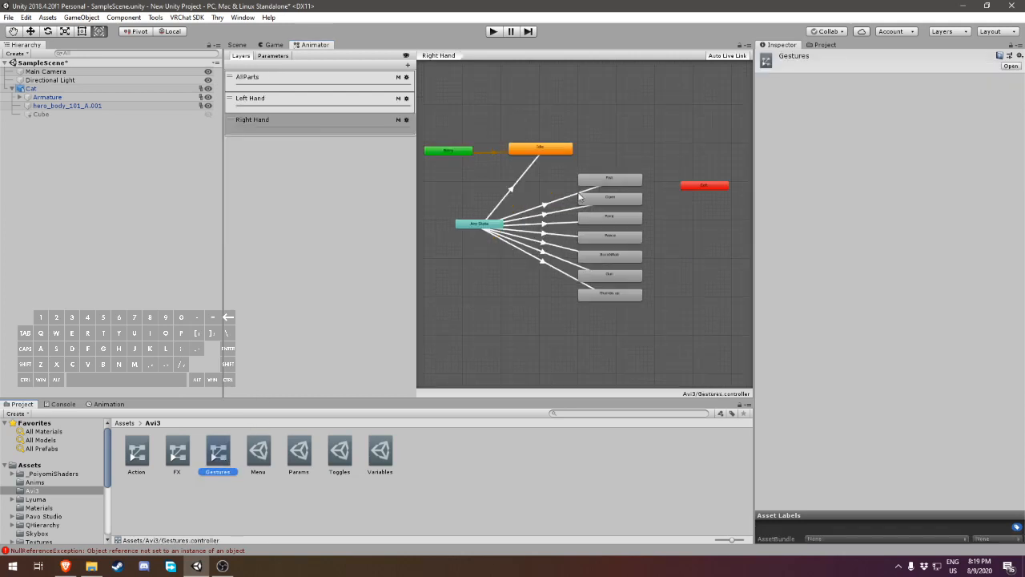
pyautogui.moveTo(596, 226); pyautogui.dragTo(605, 233, button='middle')
pyautogui.scroll(-1, 689, 213)
pyautogui.moveTo(686, 215); pyautogui.dragTo(693, 221, button='middle')
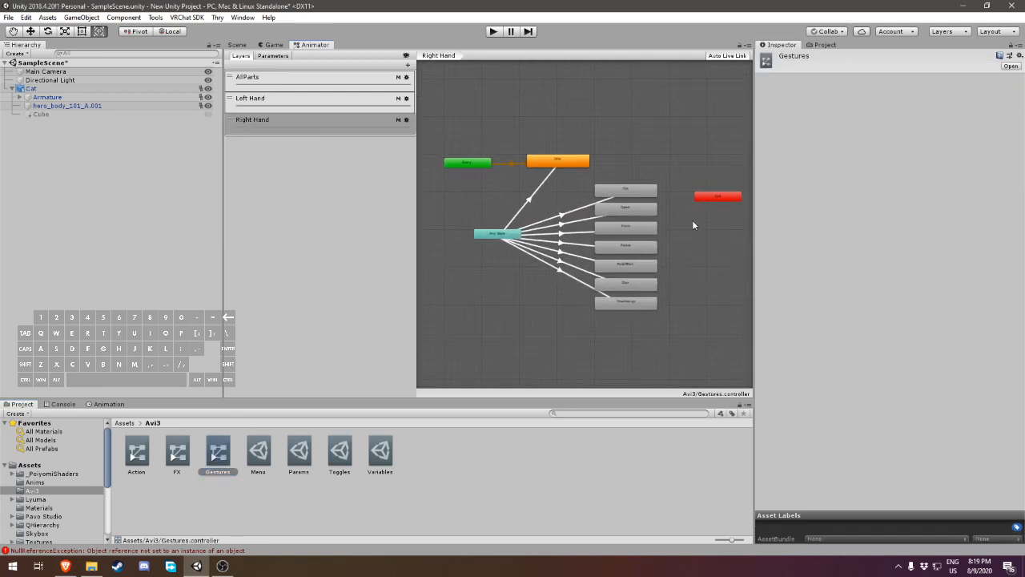
pyautogui.click(174, 458)
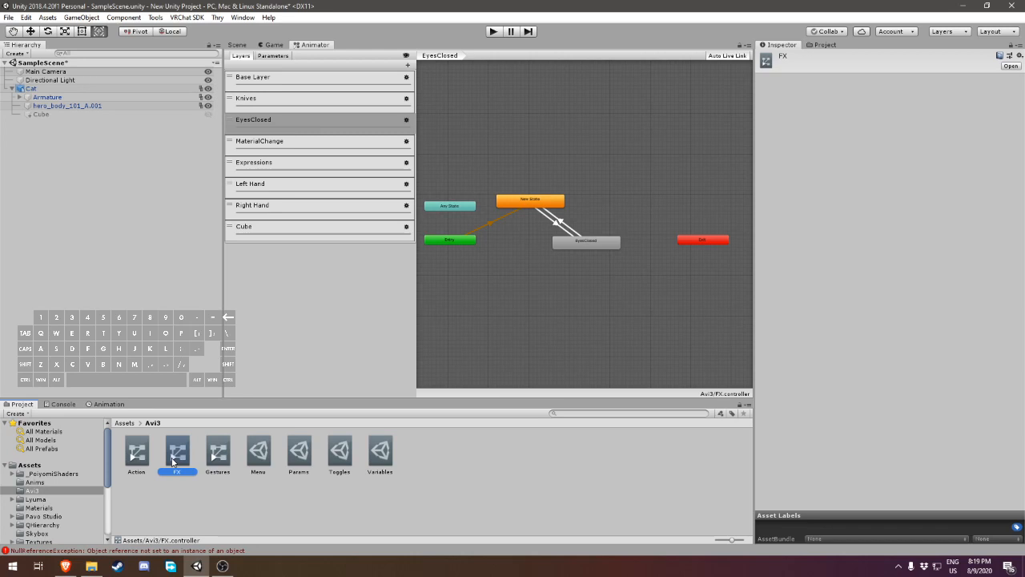
pyautogui.click(214, 455)
pyautogui.click(263, 122)
pyautogui.scroll(-5, 637, 261)
pyautogui.hotkey('ctrl', 'a')
pyautogui.hotkey('ctrl', 'c')
pyautogui.hotkey('ctrl', 'c')
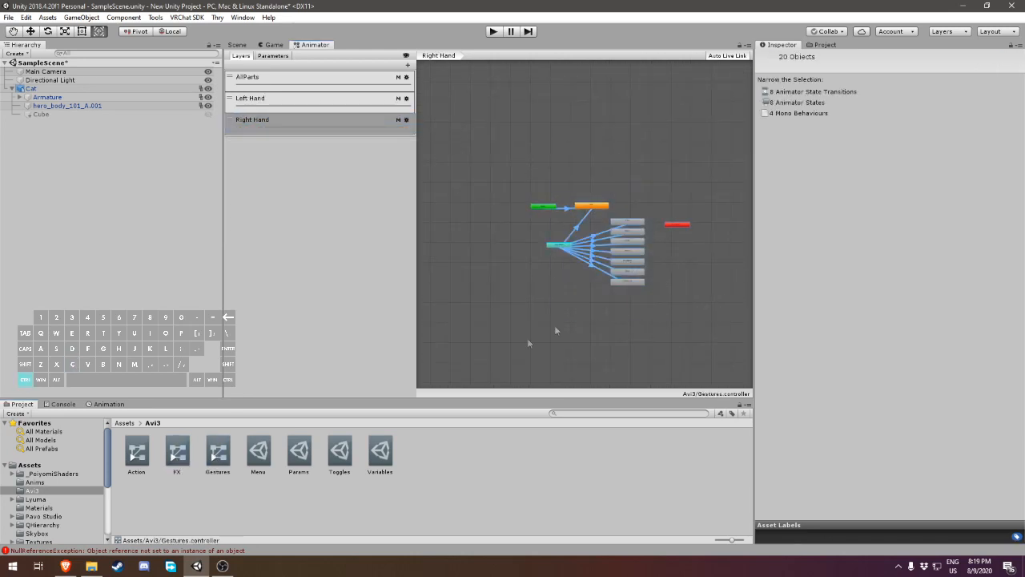
# - Paste the copied states into the FX controller's Right Hand layer and move them clear of Any State and Entry
pyautogui.click(177, 453)
pyautogui.click(252, 205)
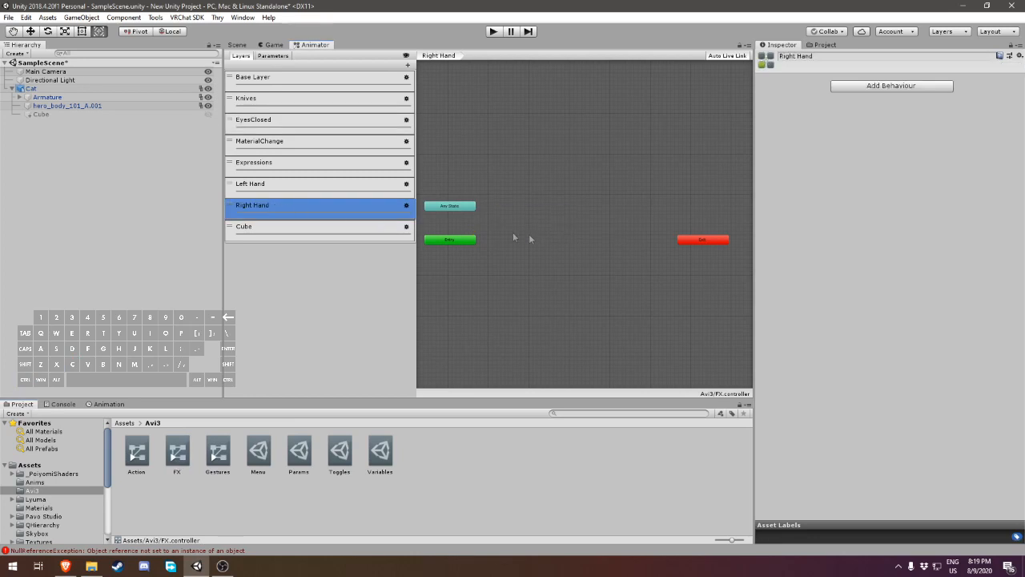
pyautogui.click(597, 238)
pyautogui.hotkey('ctrl', 'v')
pyautogui.moveTo(472, 137); pyautogui.dragTo(534, 261)
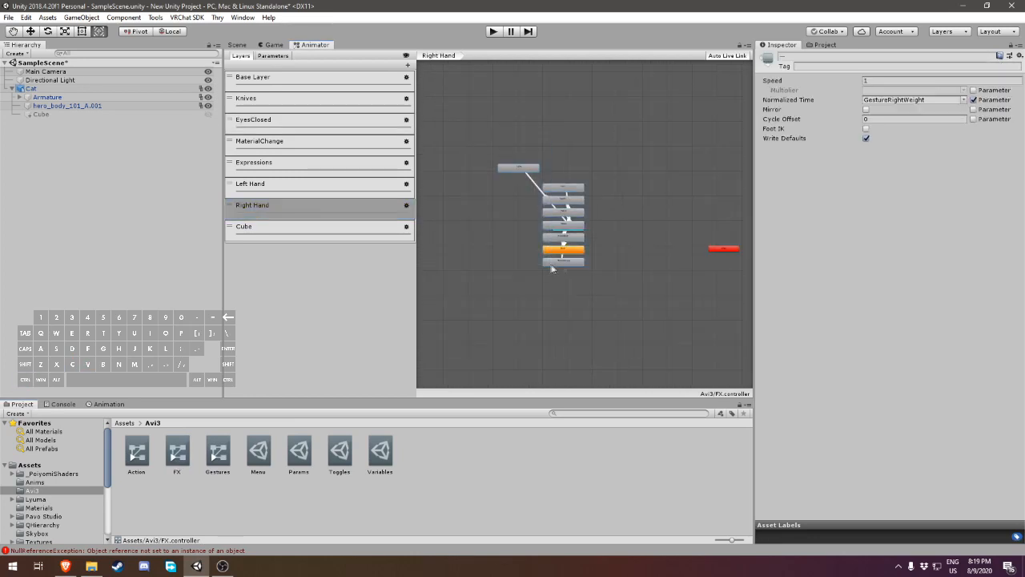
pyautogui.moveTo(531, 166); pyautogui.dragTo(625, 178)
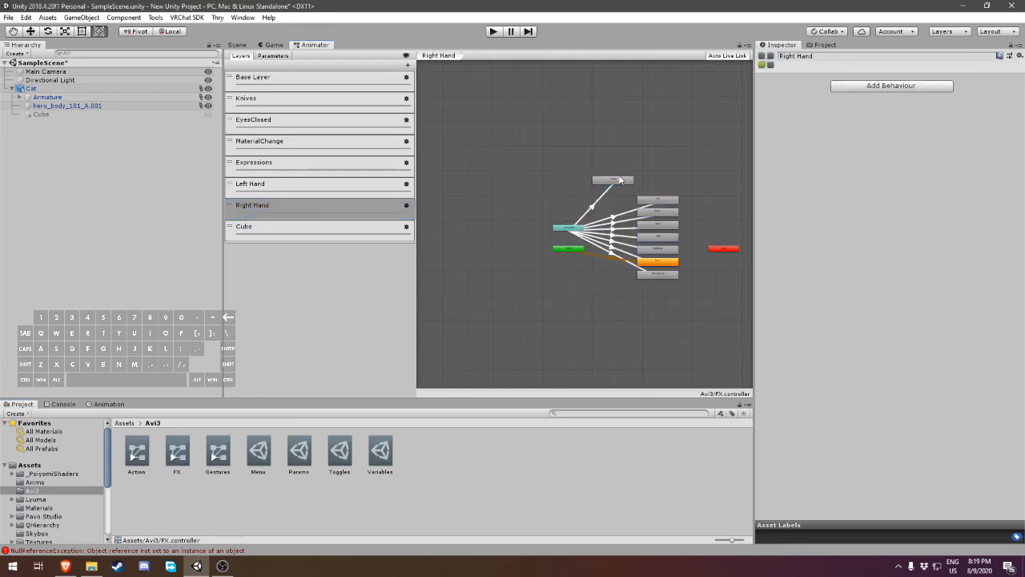
# - Set Idle as the default state of the FX controller's Right Hand layer and open the Anims folder
pyautogui.doubleClick(621, 180)
pyautogui.rightClick(619, 179)
pyautogui.click(664, 198)
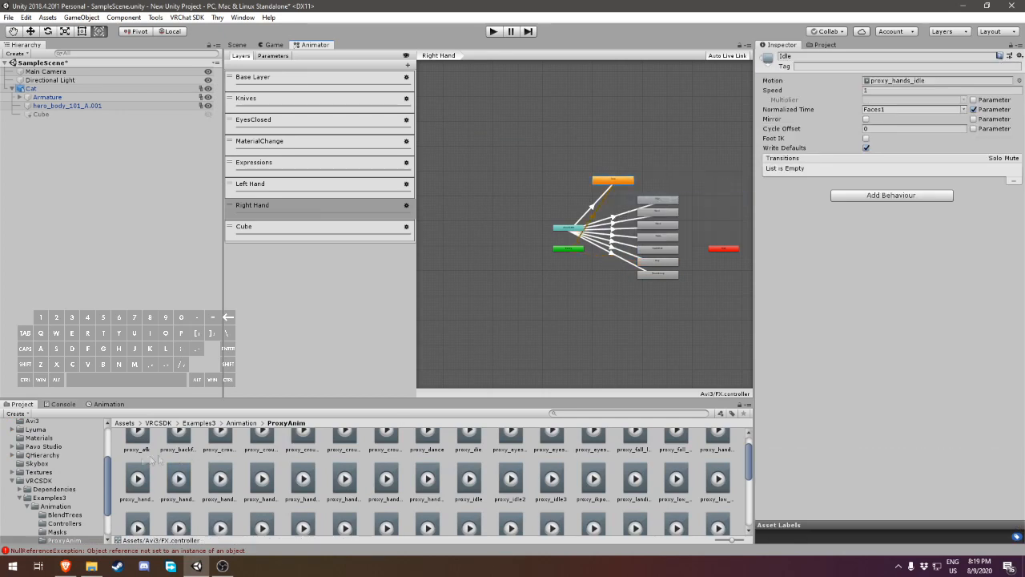
pyautogui.scroll(3, 58, 451)
pyautogui.click(32, 481)
pyautogui.scroll(5, 633, 236)
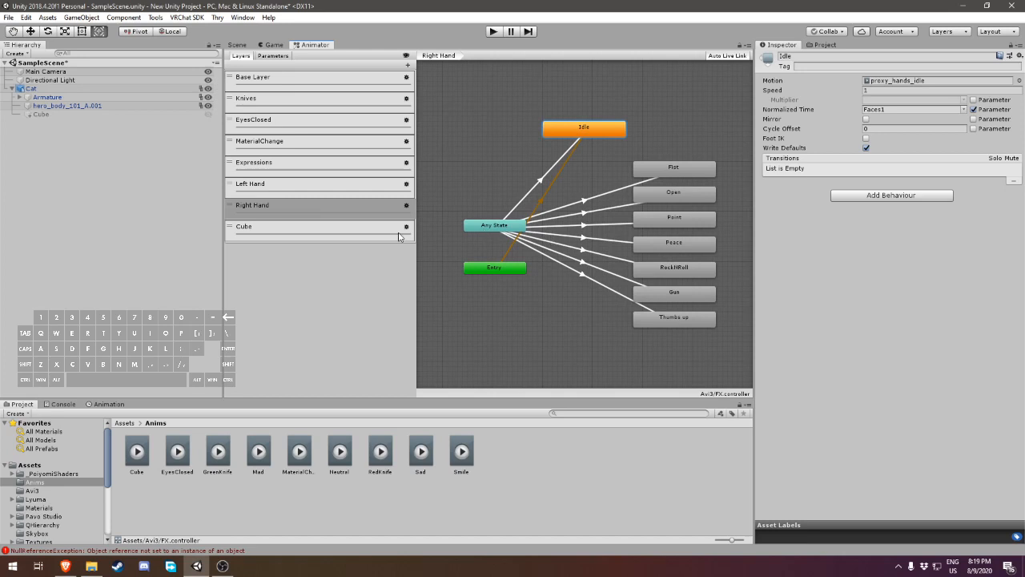
# - Assign the vrc_Hand Left avatar mask to the FX controller's Left Hand layer
pyautogui.click(406, 185)
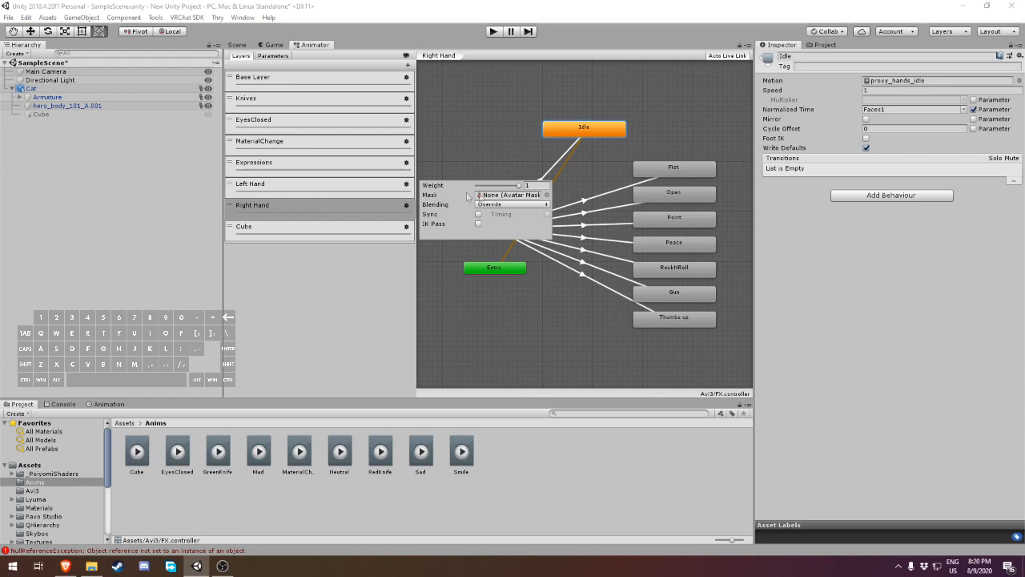
pyautogui.click(547, 194)
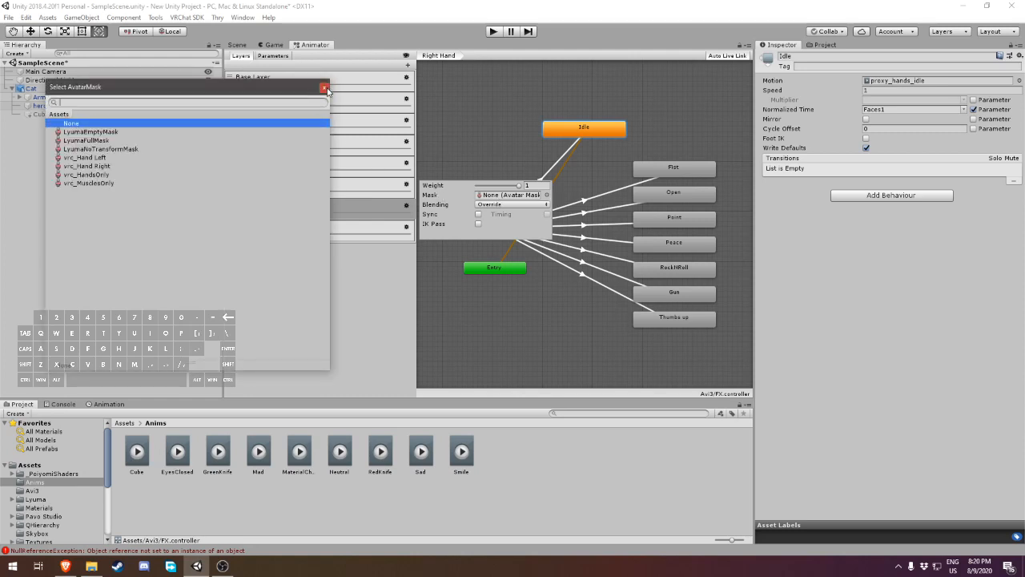
pyautogui.click(324, 87)
pyautogui.click(547, 195)
pyautogui.click(87, 158)
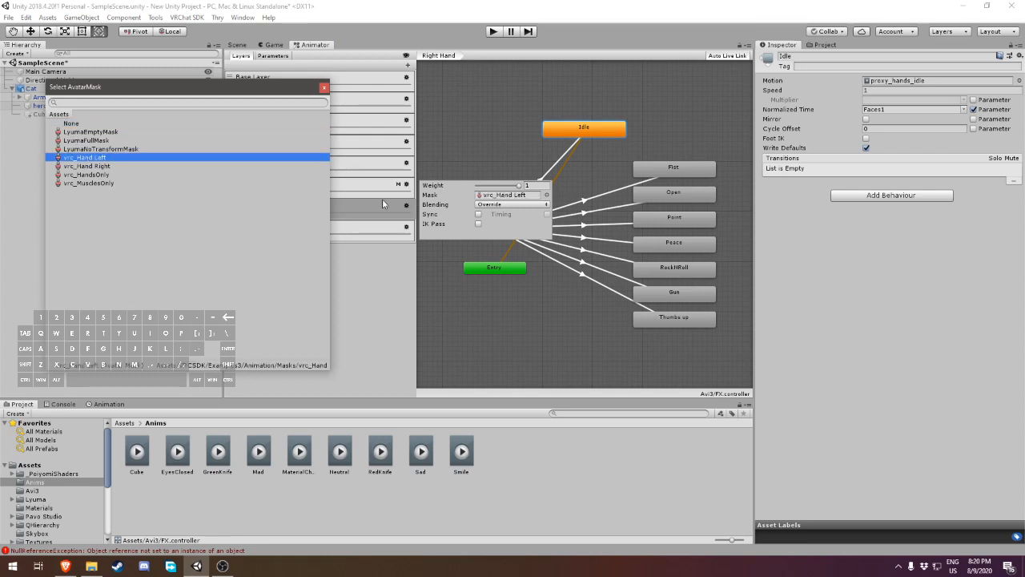
# - Assign the vrc_Hand Right avatar mask to the FX controller's Right Hand layer
pyautogui.click(407, 206)
pyautogui.click(547, 216)
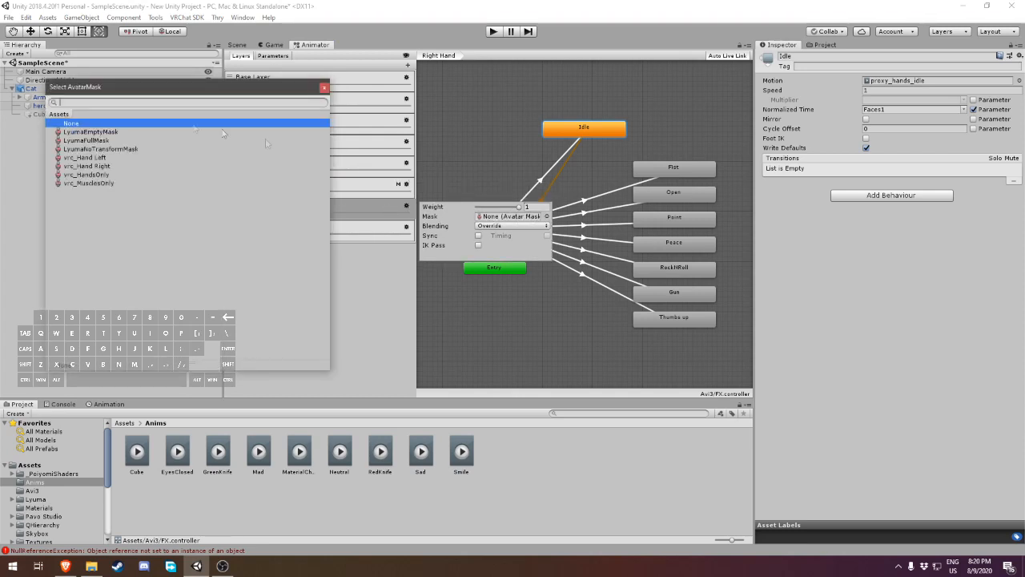
pyautogui.click(98, 167)
pyautogui.click(567, 442)
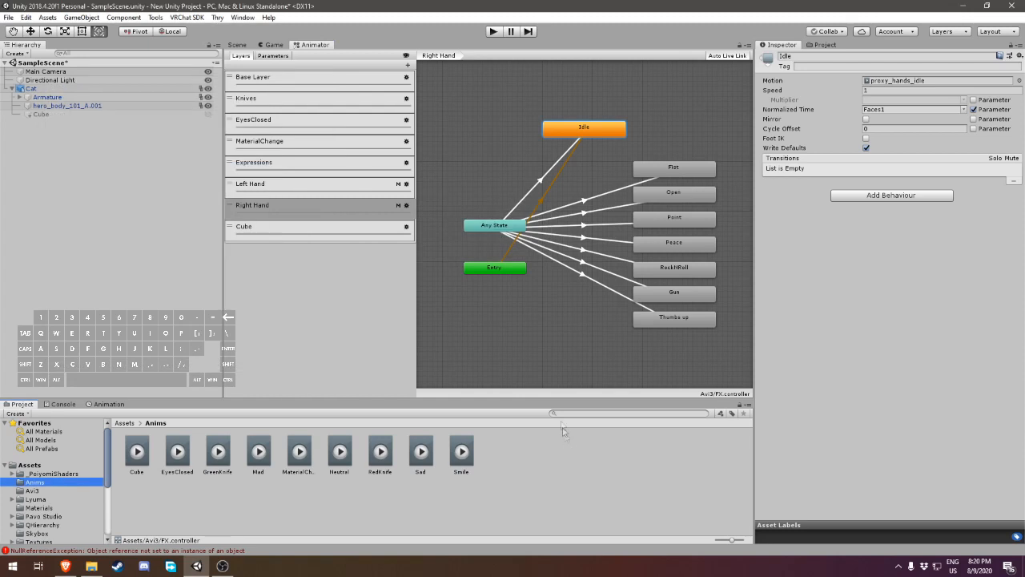
pyautogui.click(522, 333)
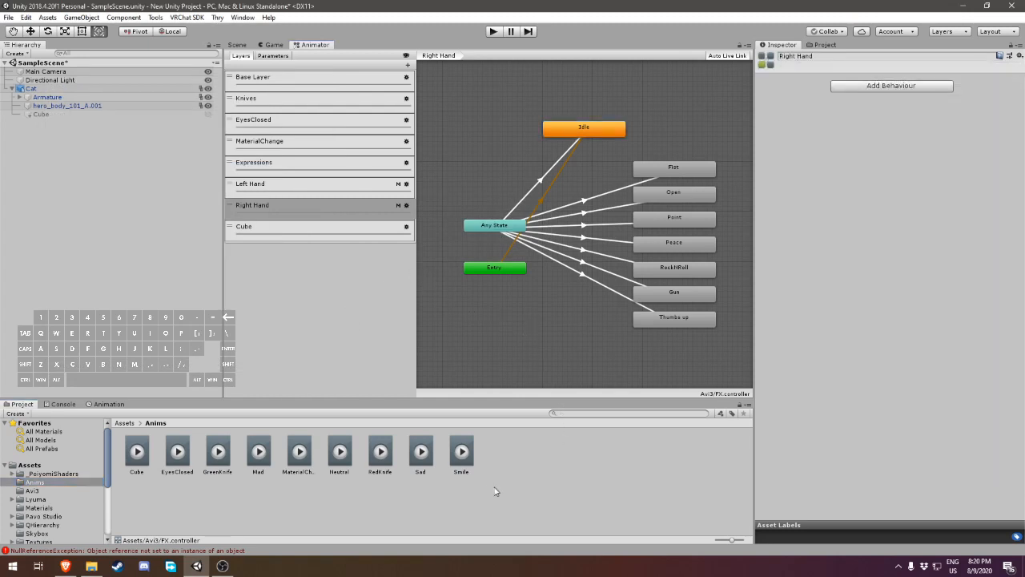
pyautogui.click(540, 282)
pyautogui.scroll(-3, 539, 282)
pyautogui.moveTo(524, 303); pyautogui.dragTo(510, 300, button='middle')
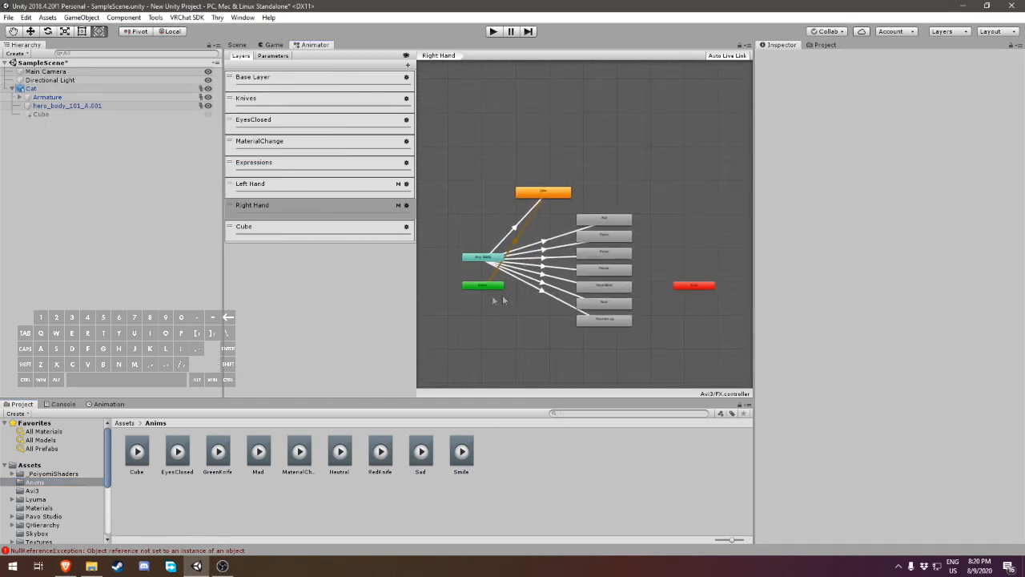
# - View the avatar in the scene, open the Action controller from the Avi3 folder and inspect its Afk Init state
pyautogui.click(237, 45)
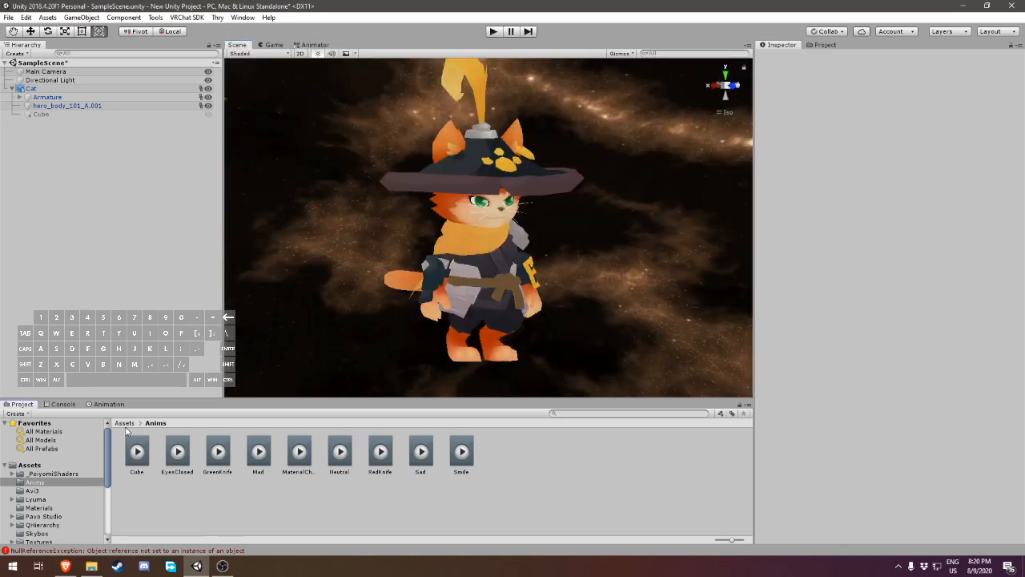
pyautogui.click(124, 423)
pyautogui.doubleClick(213, 458)
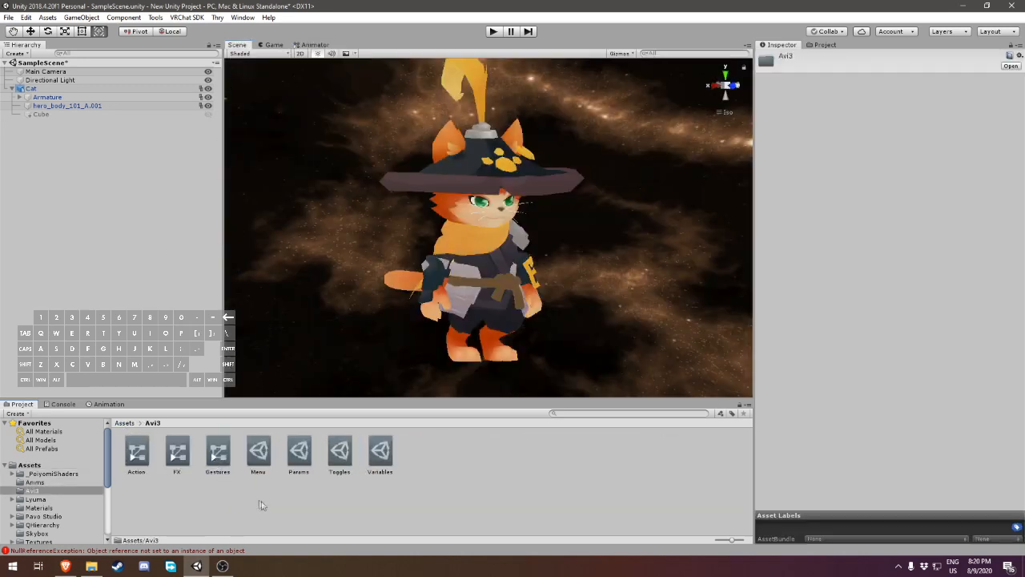
pyautogui.doubleClick(132, 453)
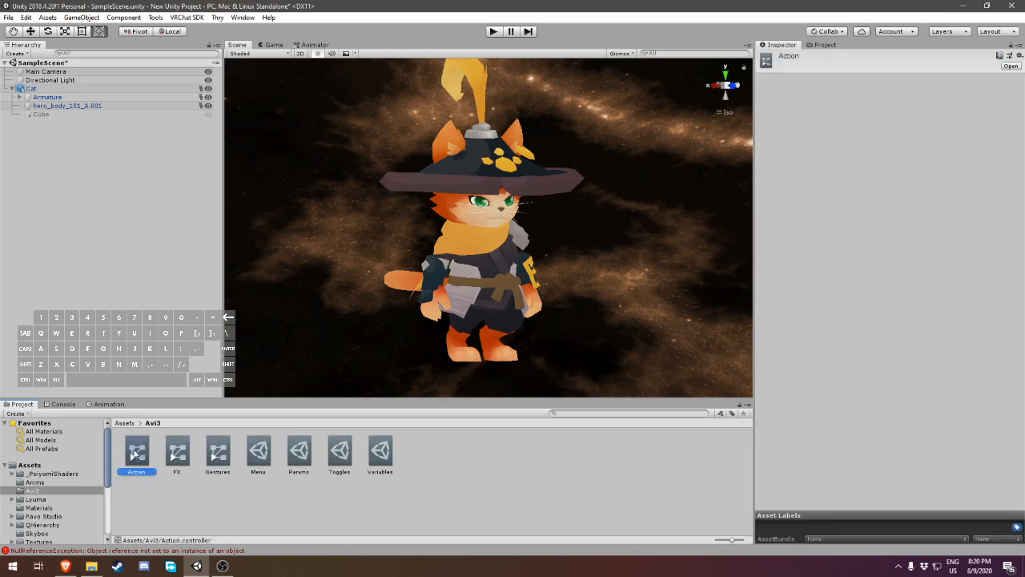
pyautogui.scroll(5, 459, 311)
pyautogui.click(510, 226)
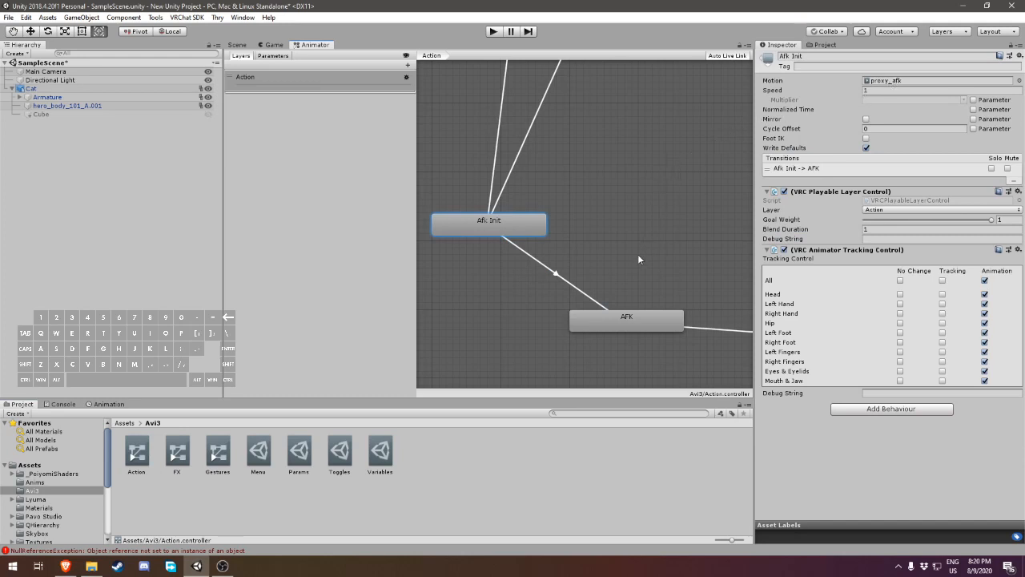
pyautogui.scroll(-4, 638, 241)
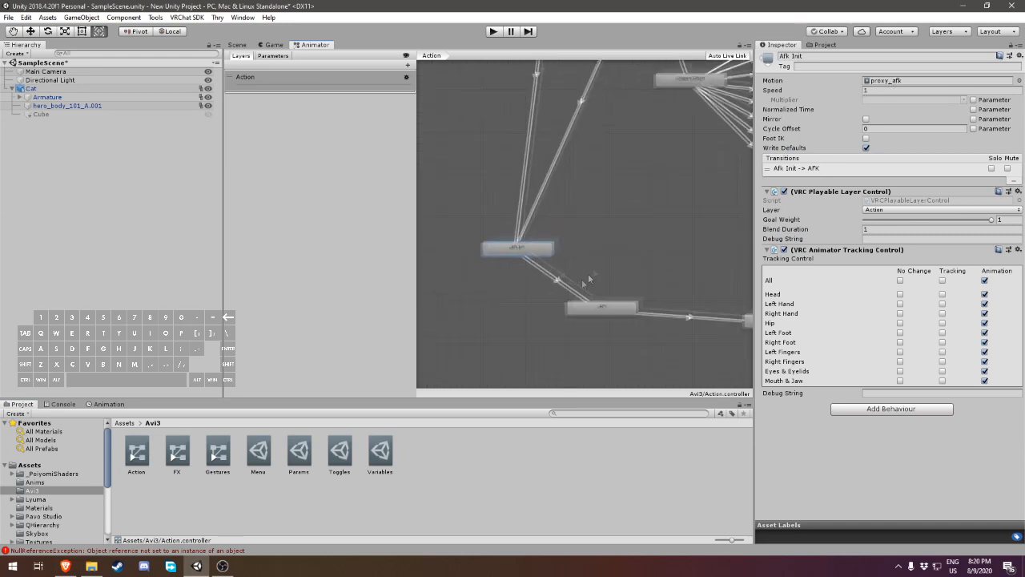
# - Duplicate the Cat avatar and create an animation clip named AFK for the copy in the Anims folder
pyautogui.click(35, 482)
pyautogui.rightClick(34, 89)
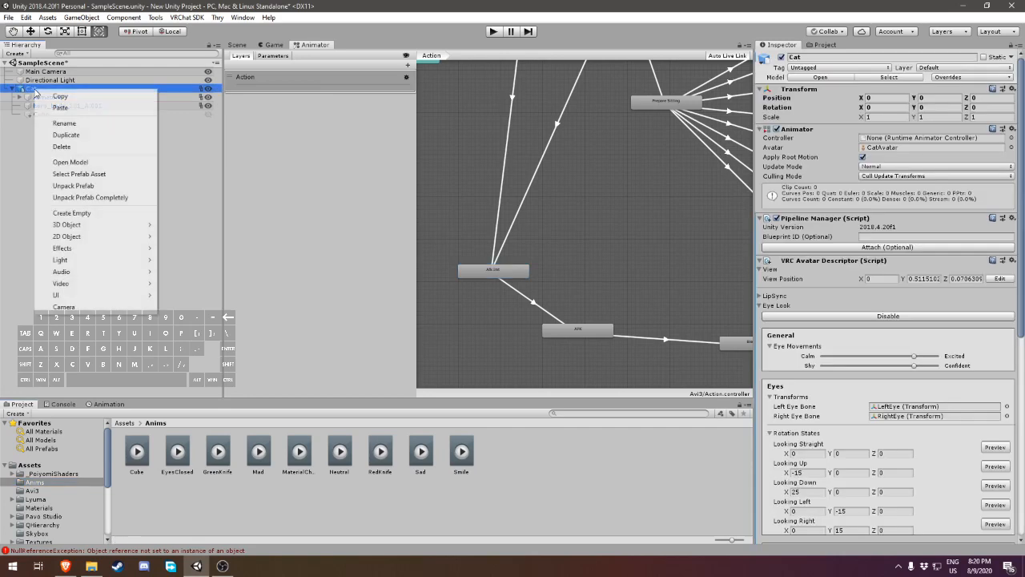
pyautogui.click(63, 138)
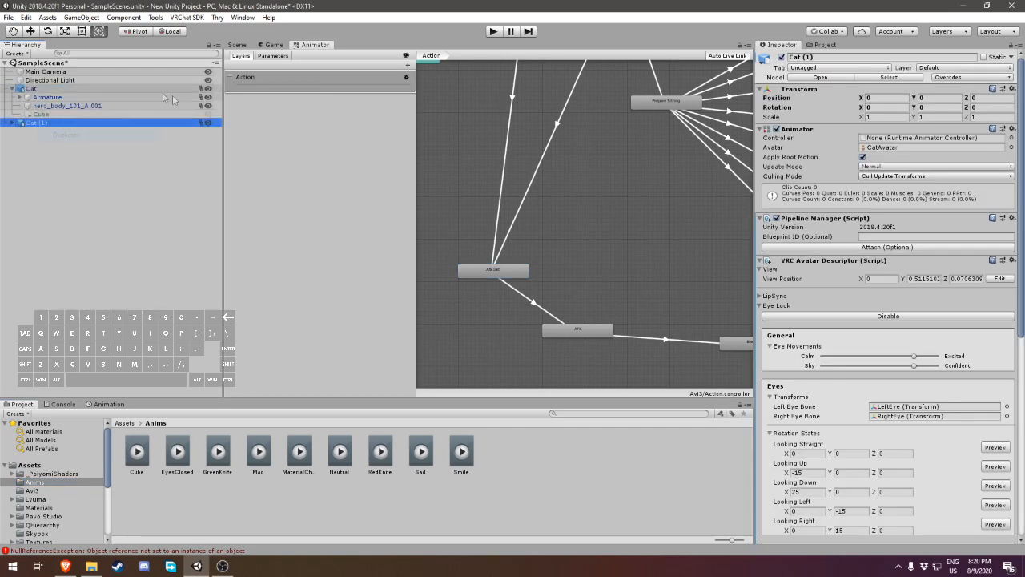
pyautogui.click(110, 403)
pyautogui.click(436, 494)
pyautogui.write('AFX')
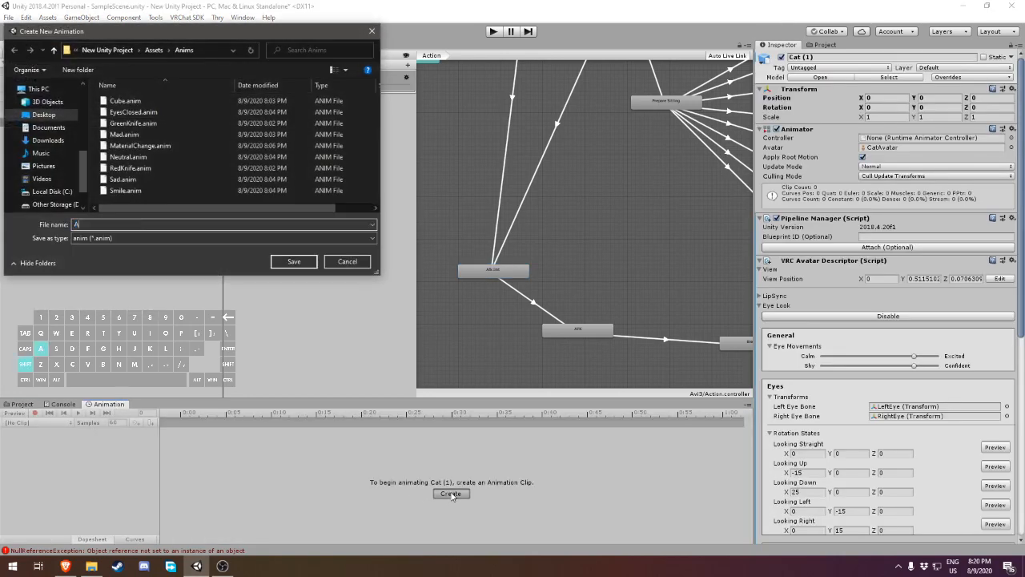
pyautogui.press('Return')
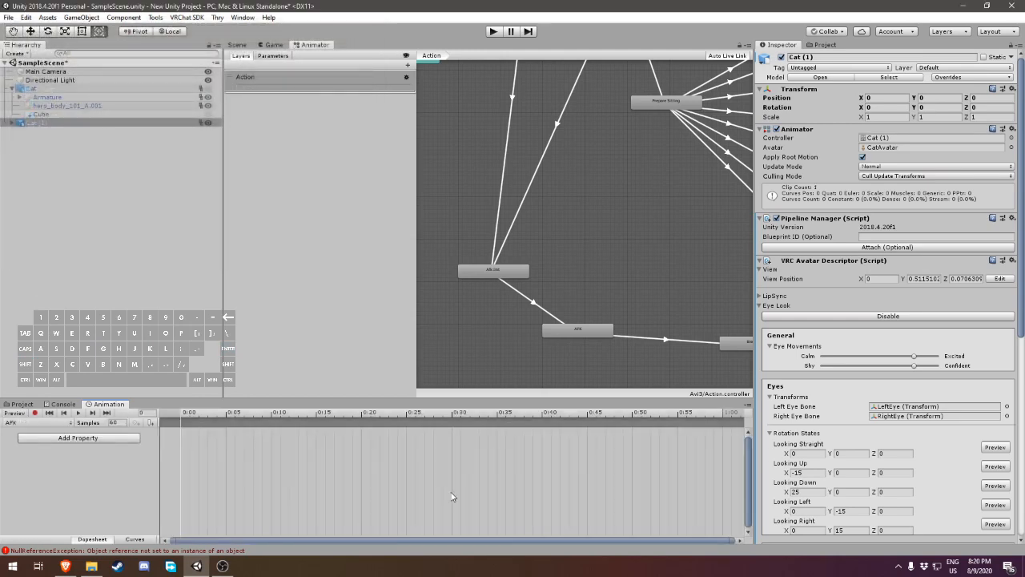
# - Start recording the AFK clip and open the Muscle Animation Editor with the avatar copy in view
pyautogui.click(35, 413)
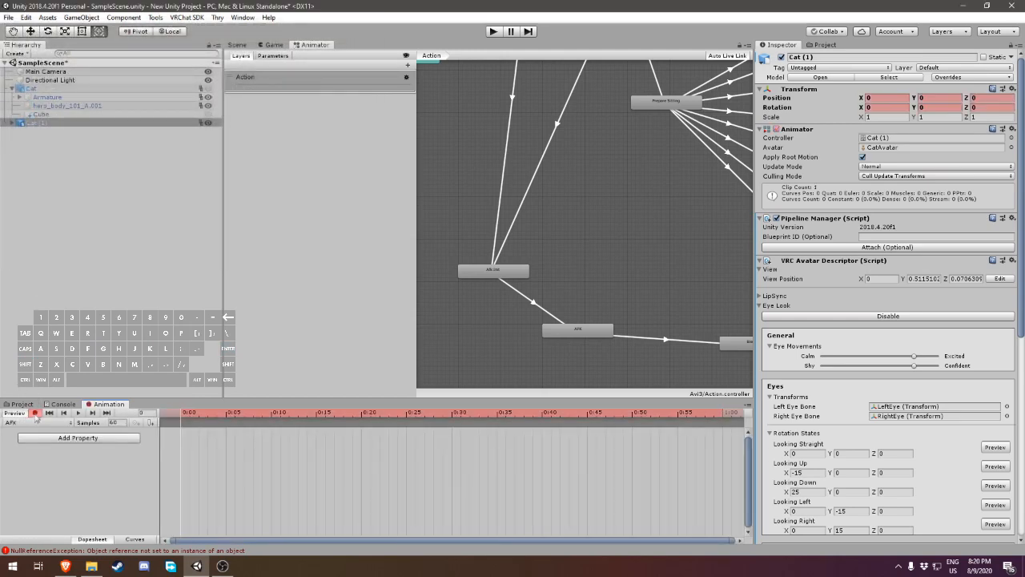
pyautogui.click(238, 46)
pyautogui.click(240, 18)
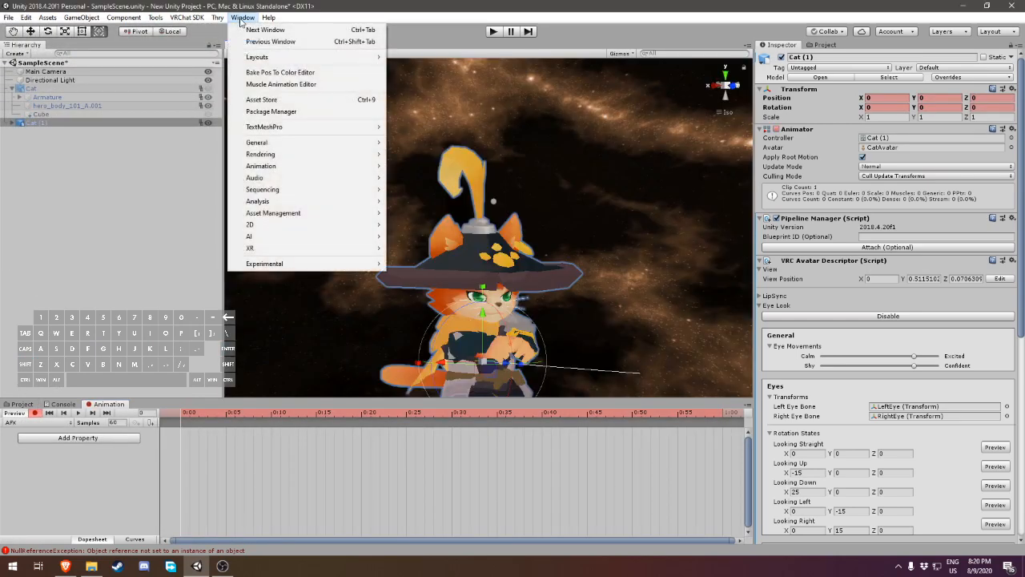
pyautogui.click(255, 85)
pyautogui.moveTo(561, 297); pyautogui.dragTo(448, 184, button='middle')
pyautogui.keyDown('alt'); pyautogui.moveTo(449, 184); pyautogui.dragTo(495, 241); pyautogui.keyUp('alt')
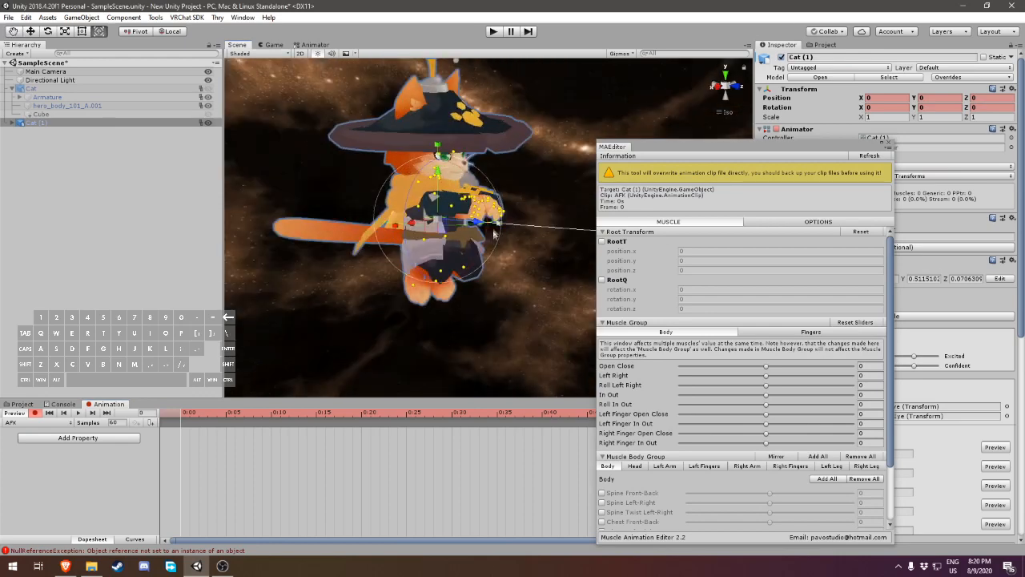
pyautogui.scroll(3, 495, 262)
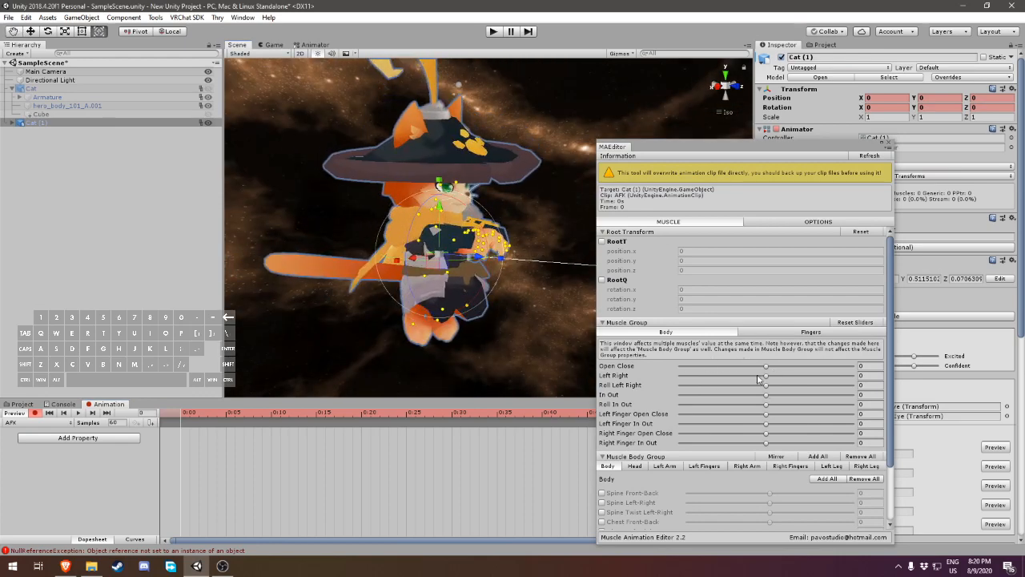
# - Pose the AFK clip with RootT position.y 1.23 and body muscles Open Close 0.402, Left Right 0.793 and In Out 1, and close the editor
pyautogui.click(603, 241)
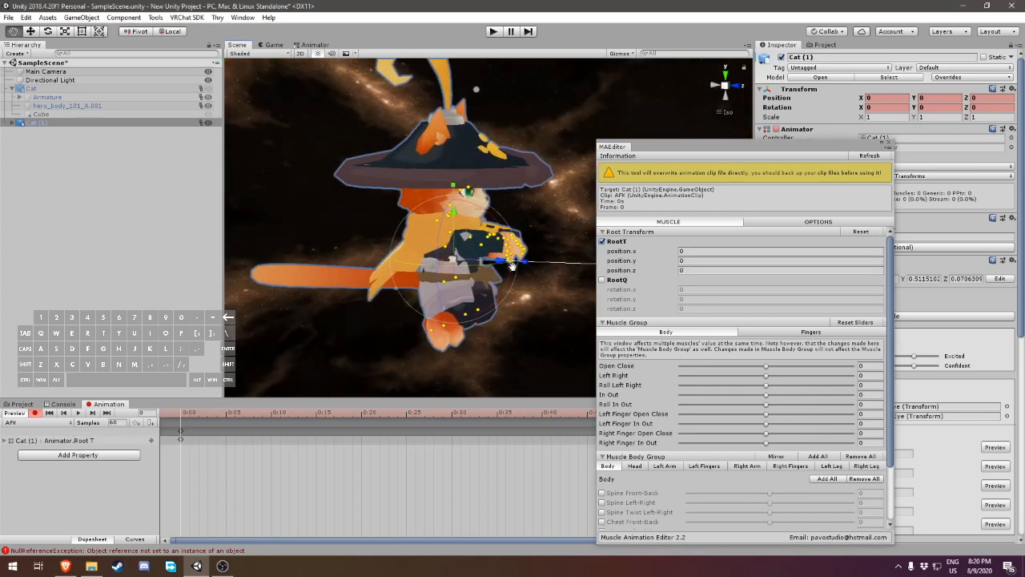
pyautogui.moveTo(660, 262); pyautogui.dragTo(680, 264)
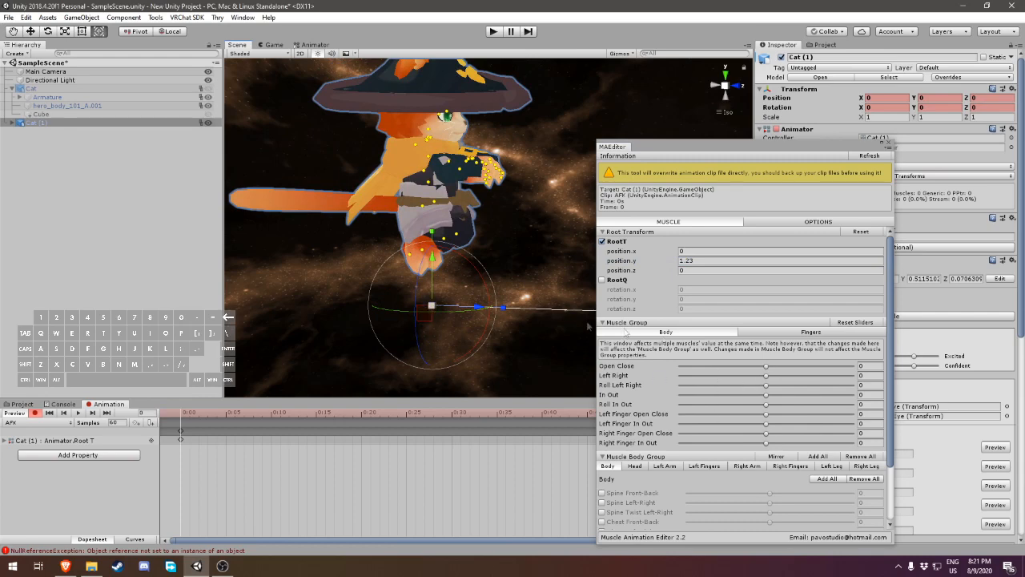
pyautogui.moveTo(766, 367); pyautogui.dragTo(835, 378)
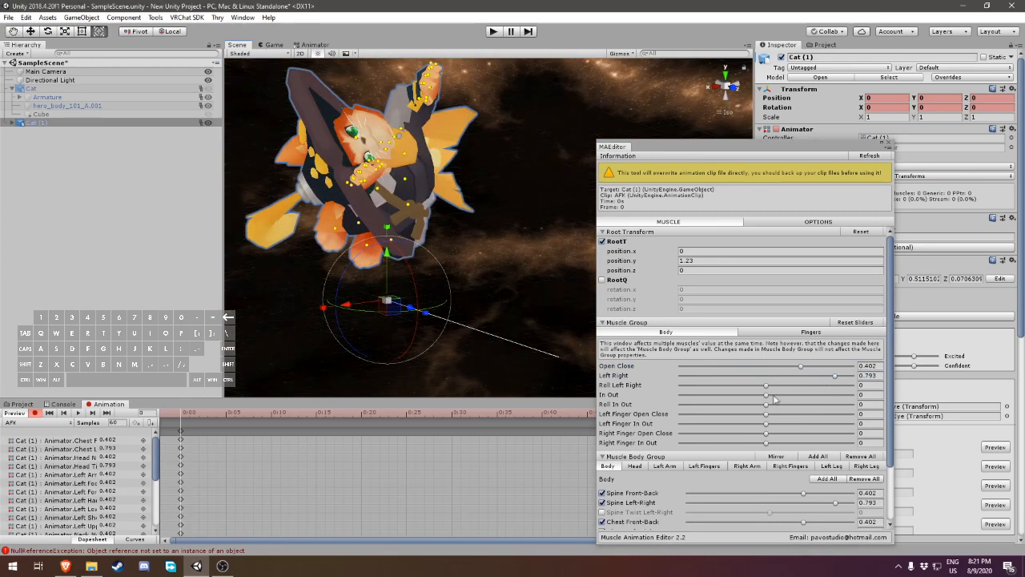
pyautogui.moveTo(767, 394); pyautogui.dragTo(897, 381)
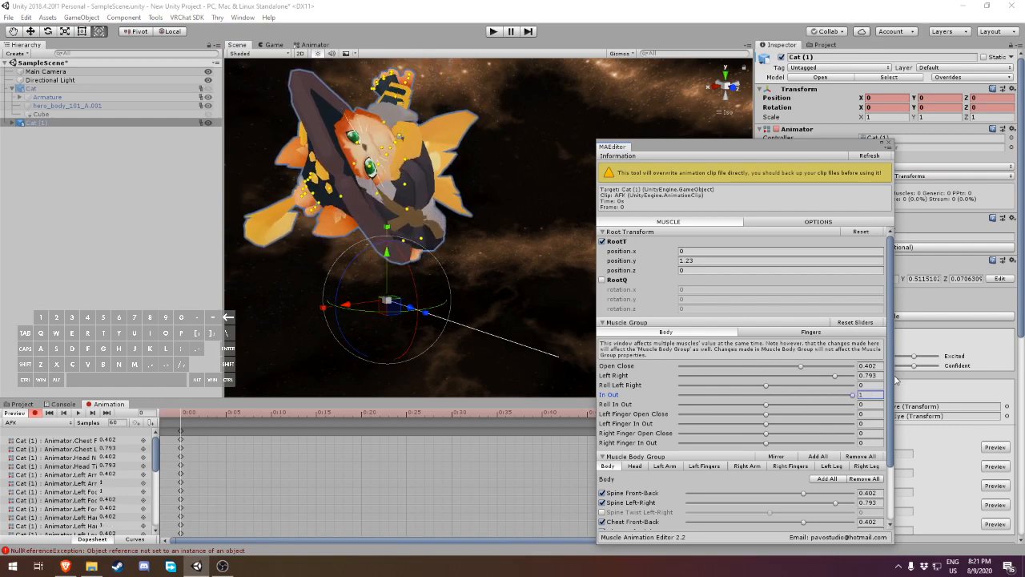
pyautogui.keyDown('alt'); pyautogui.moveTo(443, 295); pyautogui.dragTo(887, 207); pyautogui.keyUp('alt')
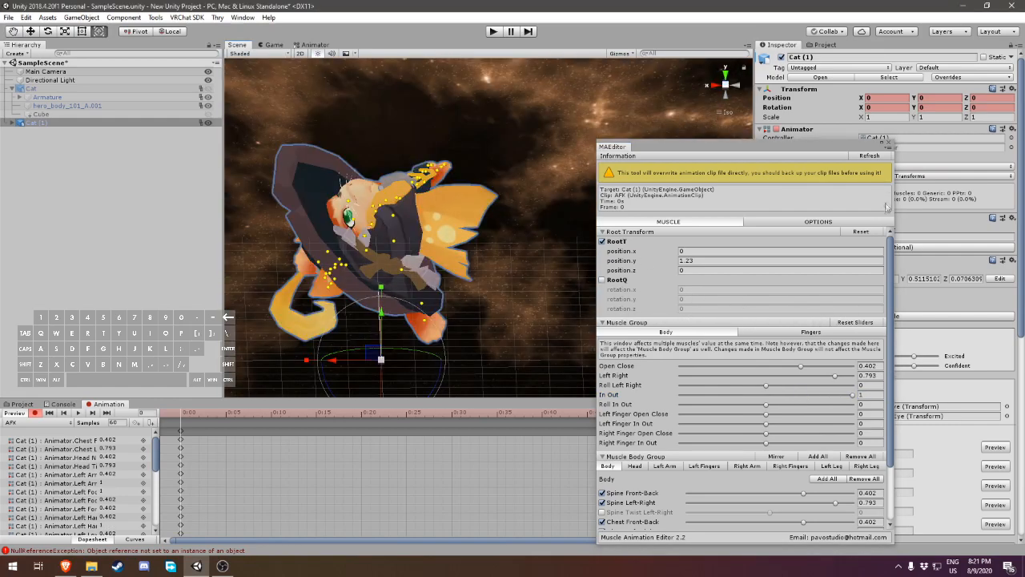
pyautogui.click(888, 144)
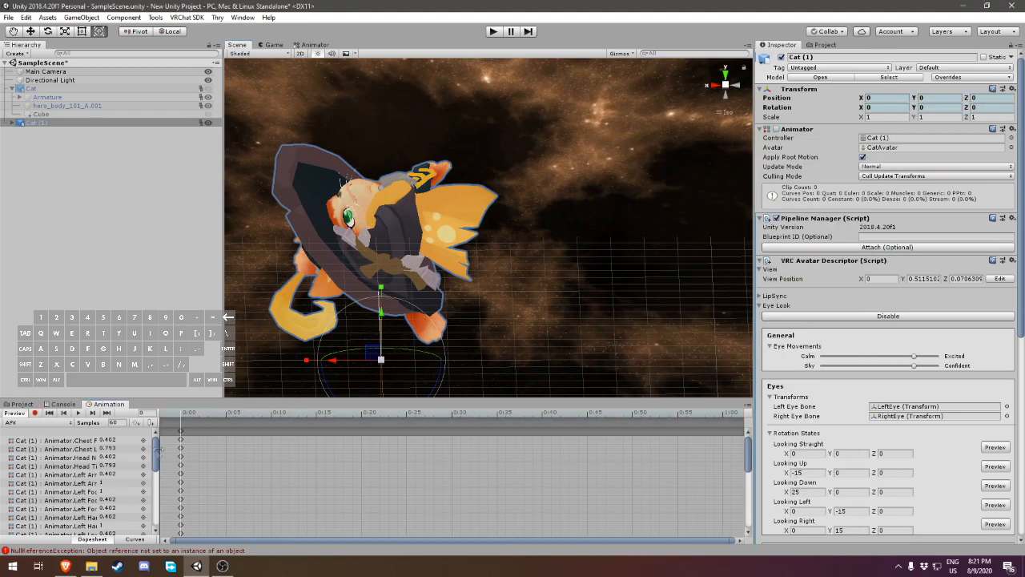
# - Copy all pose keyframes of the AFK clip from frame 0 to frame 1
pyautogui.click(180, 431)
pyautogui.hotkey('ctrl', 'c')
pyautogui.click(191, 414)
pyautogui.hotkey('ctrl', 'v')
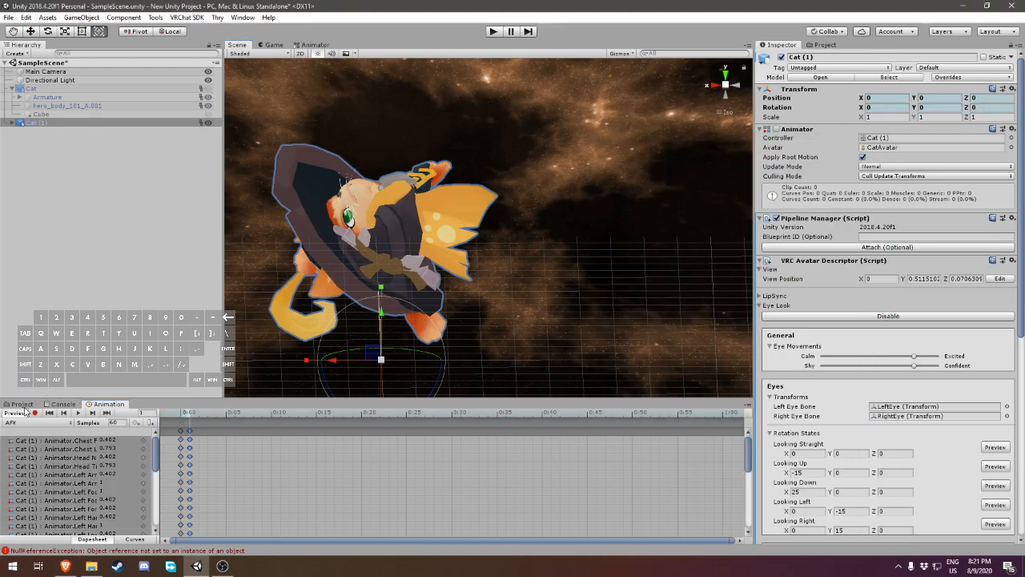
# - Delete the Cat (1) animator controller from the Anims folder
pyautogui.click(23, 403)
pyautogui.click(176, 454)
pyautogui.press('Delete')
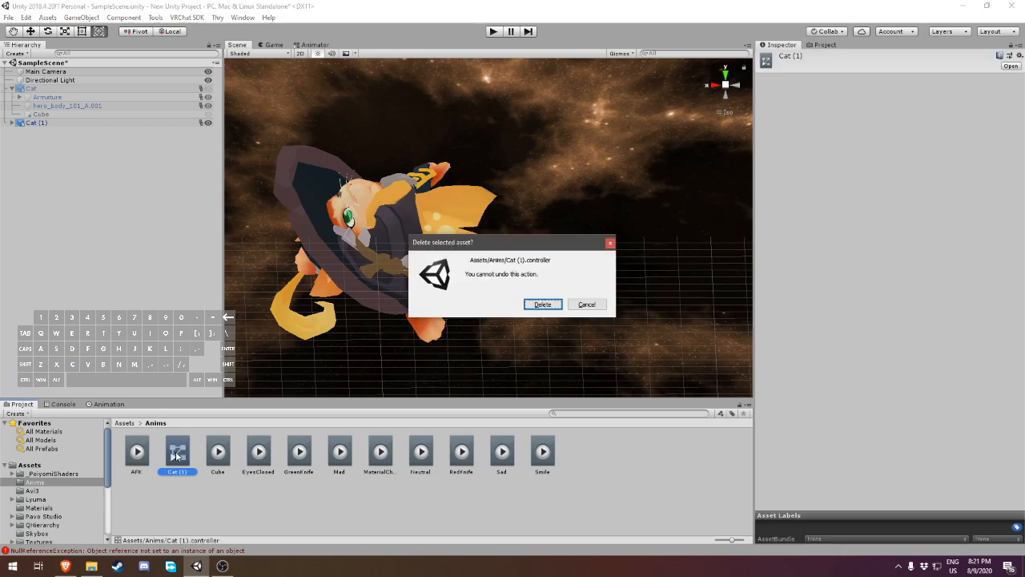
pyautogui.press('Return')
# - Delete the Cat (1) avatar copy from the scene and make the original Cat visible again, framed in the scene
pyautogui.click(53, 125)
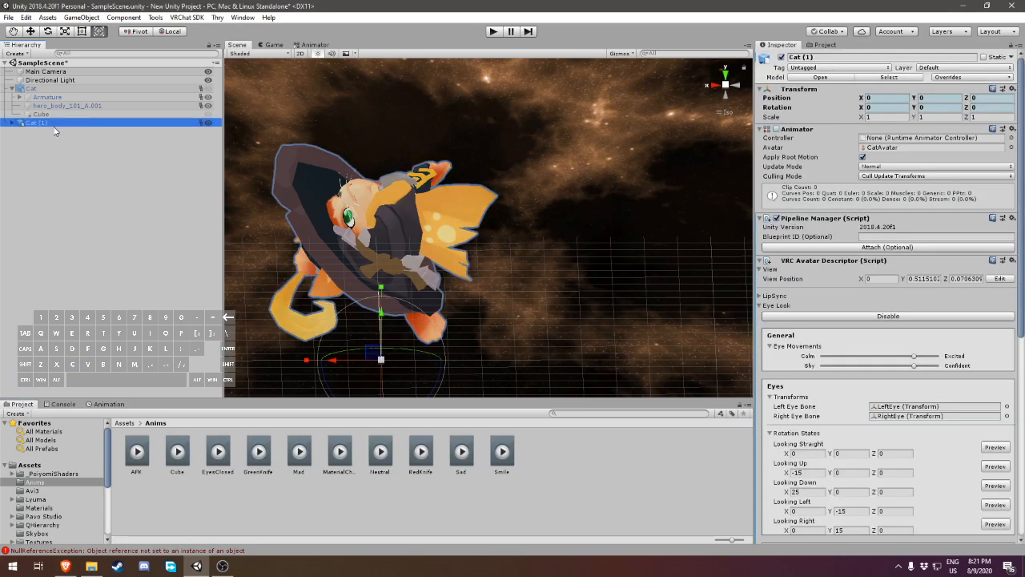
pyautogui.press('Delete')
pyautogui.click(207, 88)
pyautogui.click(87, 96)
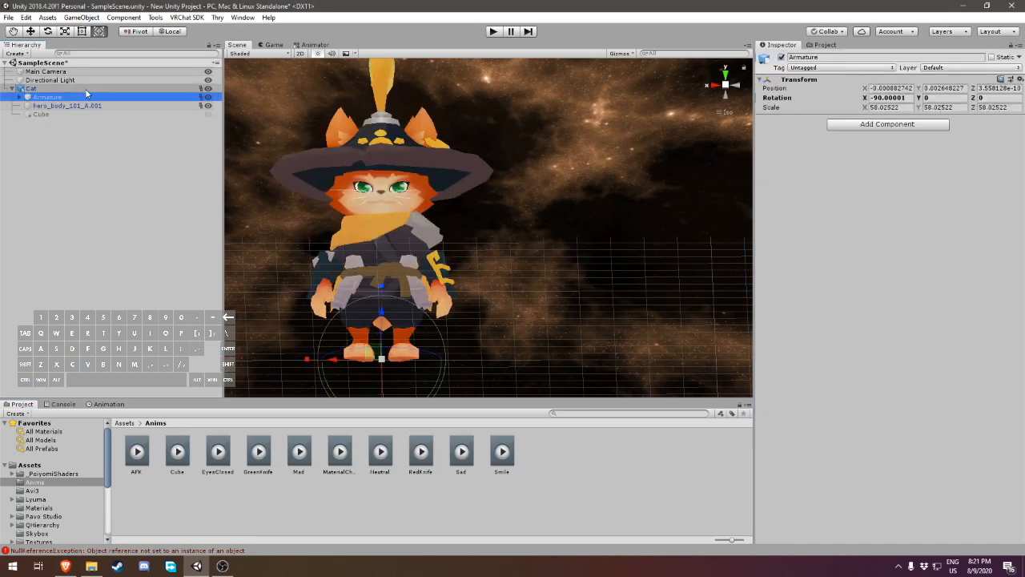
pyautogui.doubleClick(85, 95)
pyautogui.click(67, 88)
pyautogui.click(60, 107)
pyautogui.click(56, 114)
pyautogui.click(55, 106)
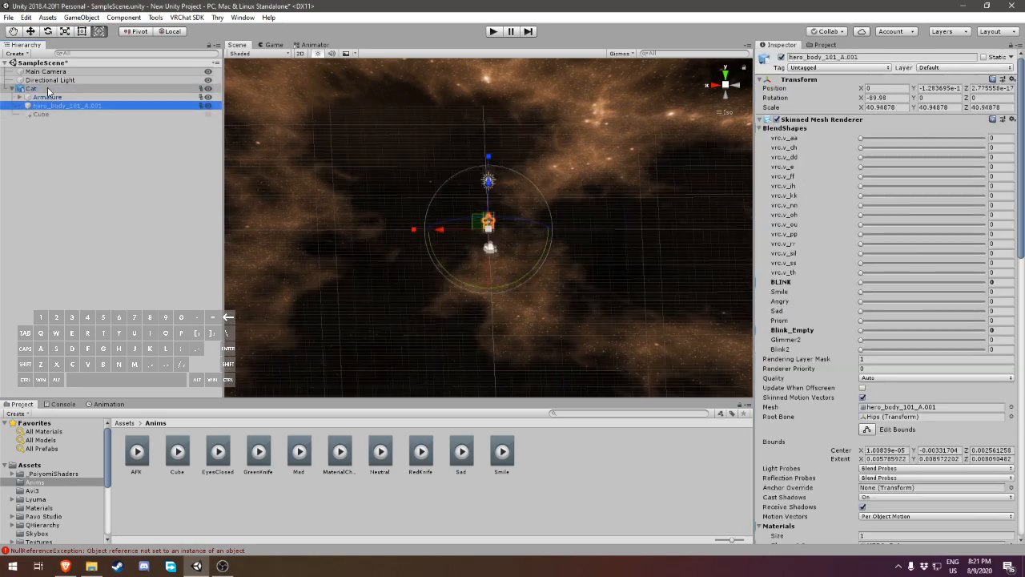
pyautogui.doubleClick(48, 89)
pyautogui.keyDown('alt'); pyautogui.moveTo(481, 200); pyautogui.dragTo(396, 292); pyautogui.keyUp('alt')
# - Open the Action controller from the Avi3 folder and locate its AFK states in the graph
pyautogui.click(36, 464)
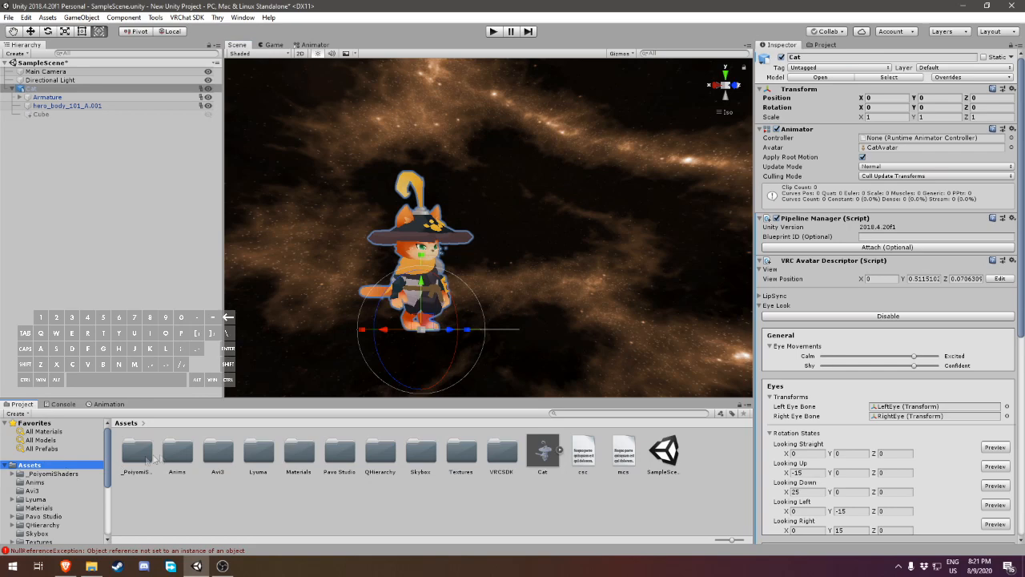
pyautogui.doubleClick(218, 453)
pyautogui.click(134, 457)
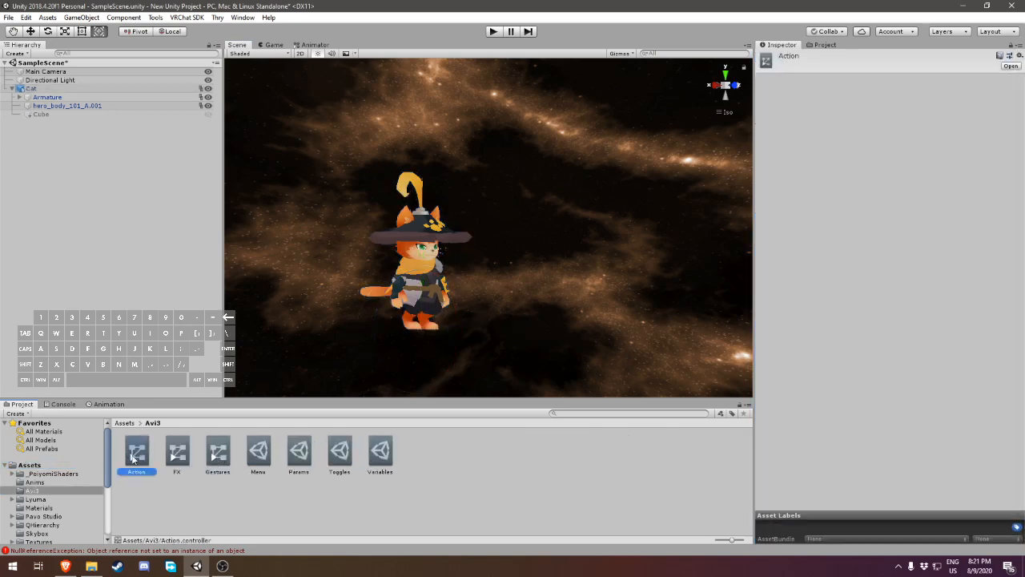
pyautogui.doubleClick(133, 457)
pyautogui.scroll(6, 561, 302)
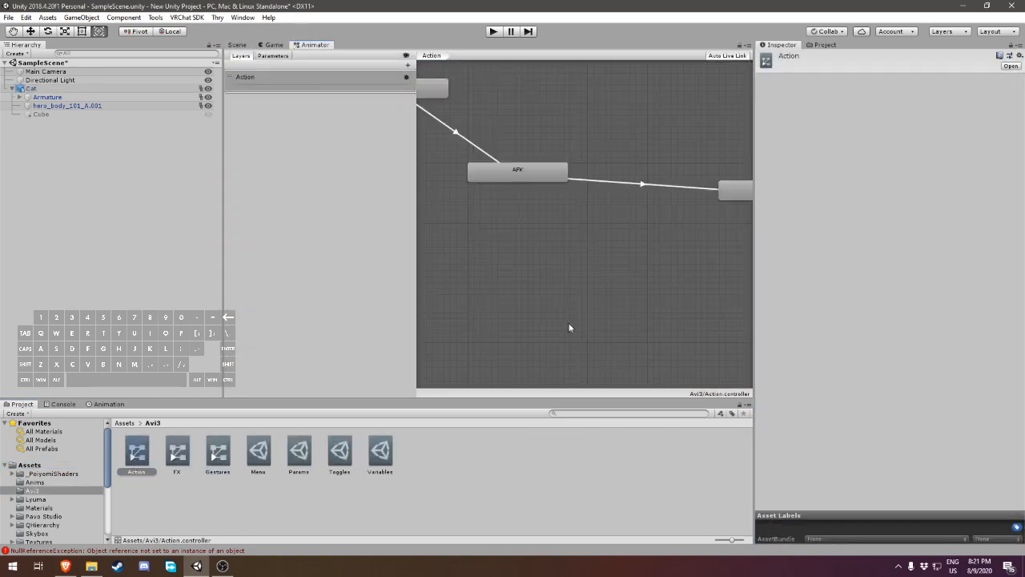
pyautogui.moveTo(568, 322); pyautogui.dragTo(625, 396, button='middle')
pyautogui.moveTo(564, 115); pyautogui.dragTo(576, 575, button='middle')
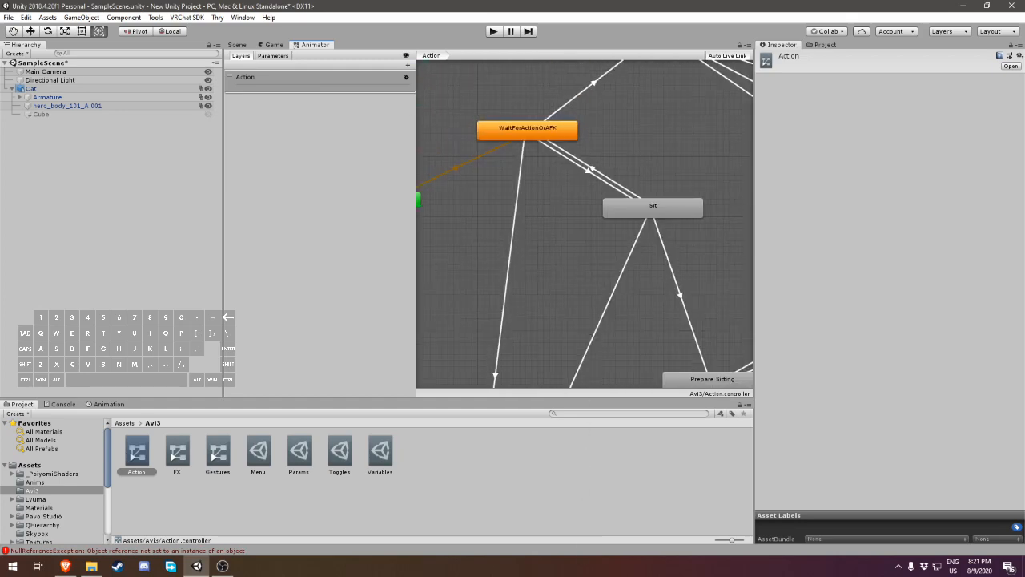
pyautogui.moveTo(691, 267); pyautogui.dragTo(411, 403, button='middle')
pyautogui.scroll(5, 580, 295)
pyautogui.moveTo(631, 259); pyautogui.dragTo(692, 103, button='middle')
pyautogui.scroll(-5, 630, 188)
pyautogui.moveTo(545, 342); pyautogui.dragTo(599, 238, button='middle')
pyautogui.scroll(5, 688, 236)
pyautogui.moveTo(688, 236); pyautogui.dragTo(686, 106, button='middle')
pyautogui.scroll(-5, 523, 295)
pyautogui.moveTo(522, 295); pyautogui.dragTo(667, 196, button='middle')
# - Assign the AFK clip from the Anims folder as the motion of the Afk Init, AFK and BlendOut states
pyautogui.click(491, 210)
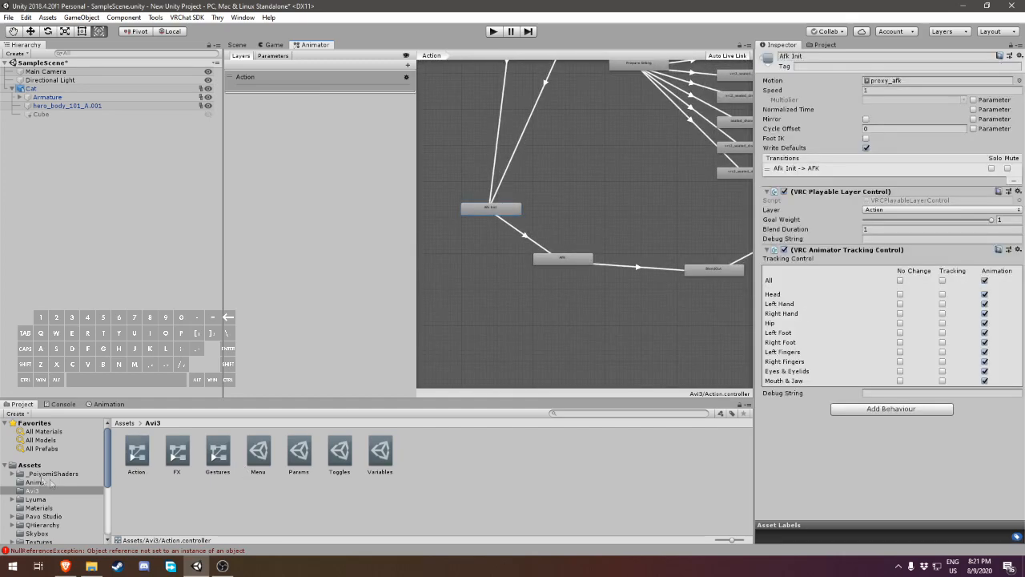
pyautogui.click(35, 481)
pyautogui.moveTo(137, 451); pyautogui.dragTo(897, 90)
pyautogui.click(572, 259)
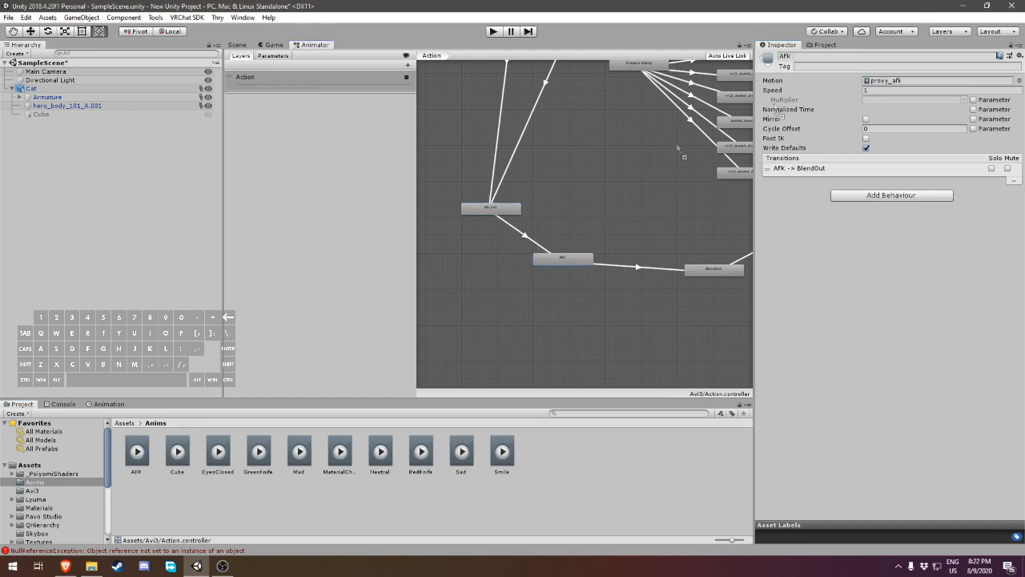
pyautogui.click(721, 271)
pyautogui.moveTo(137, 453); pyautogui.dragTo(885, 83)
# - Check the motion of the Afk Init state and turn on Loop Time for the AFK clip
pyautogui.moveTo(685, 191)
pyautogui.mouseDown(button='middle')
pyautogui.moveTo(622, 218)
pyautogui.moveTo(674, 206)
pyautogui.mouseUp(button='middle')
pyautogui.scroll(2, 610, 218)
pyautogui.click(449, 232)
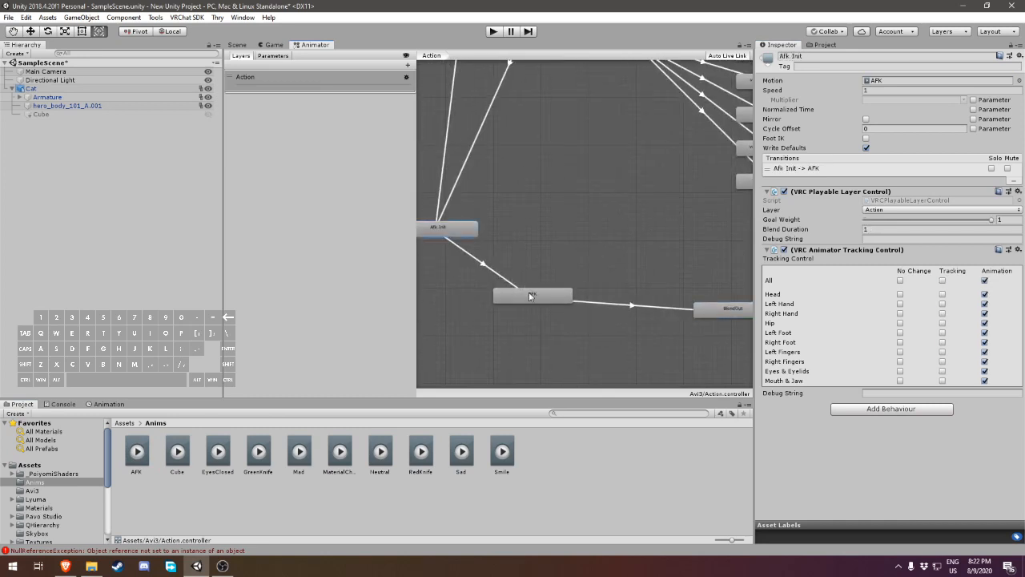
pyautogui.click(137, 452)
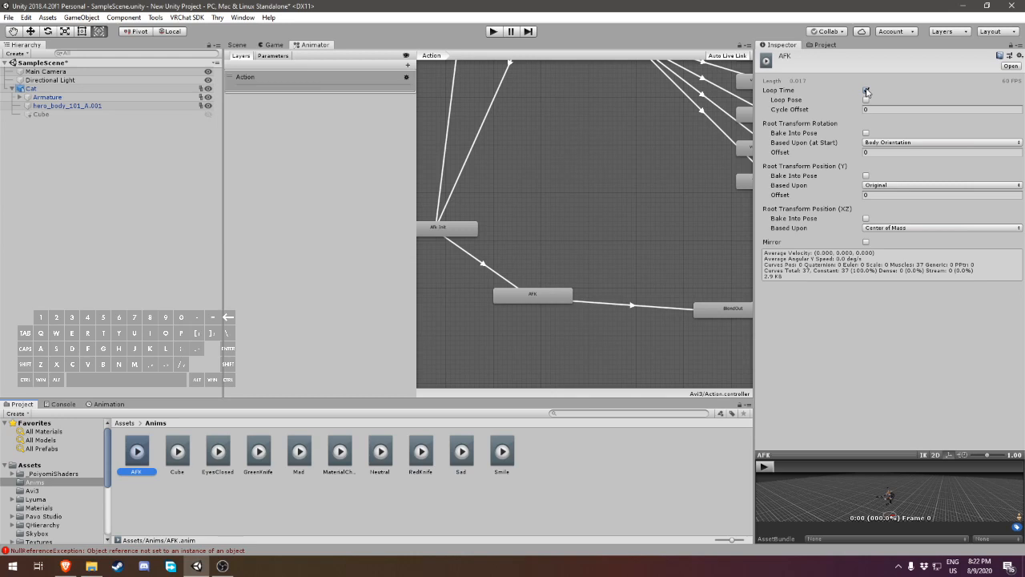
pyautogui.click(866, 90)
# - Review the motions of the Afk Init, AFK and BlendOut states and the loop setting of the AFK clip
pyautogui.click(452, 230)
pyautogui.click(511, 297)
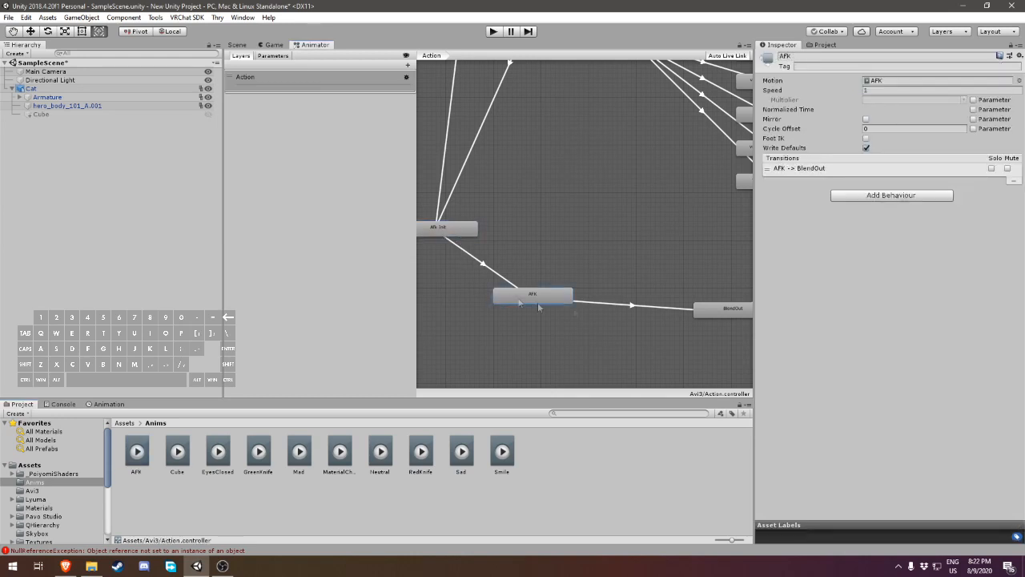
pyautogui.click(703, 311)
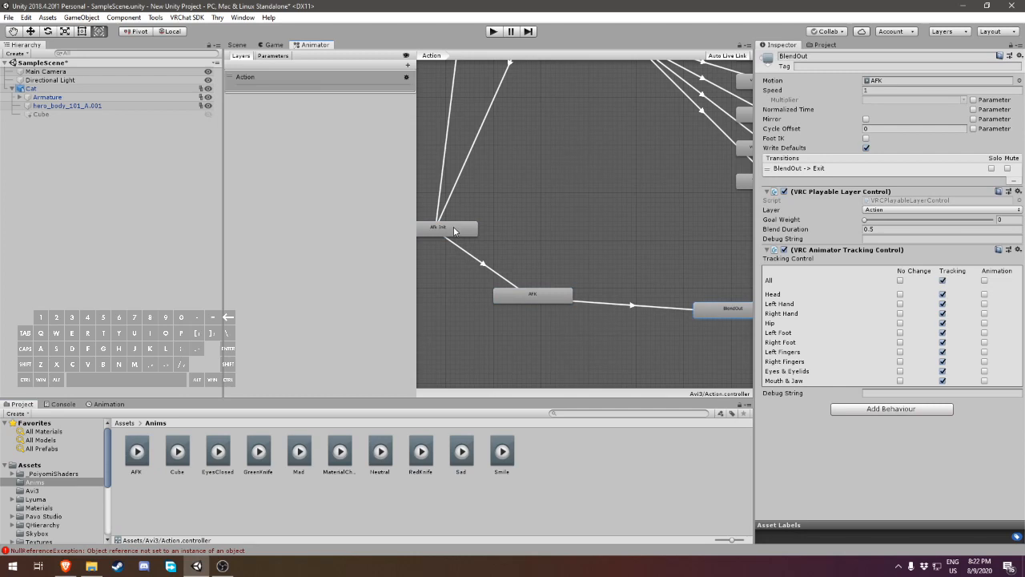
pyautogui.click(453, 230)
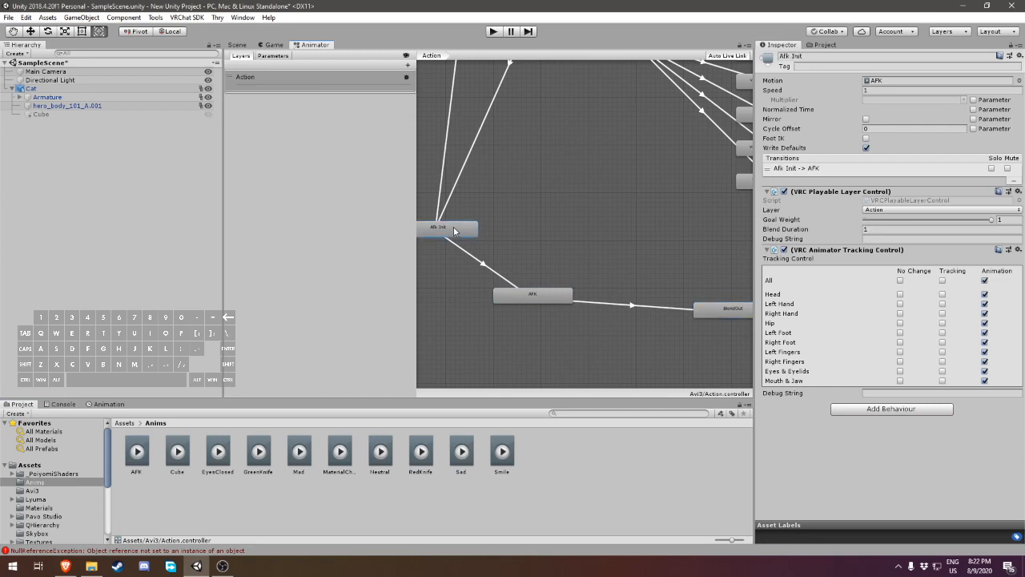
pyautogui.click(136, 457)
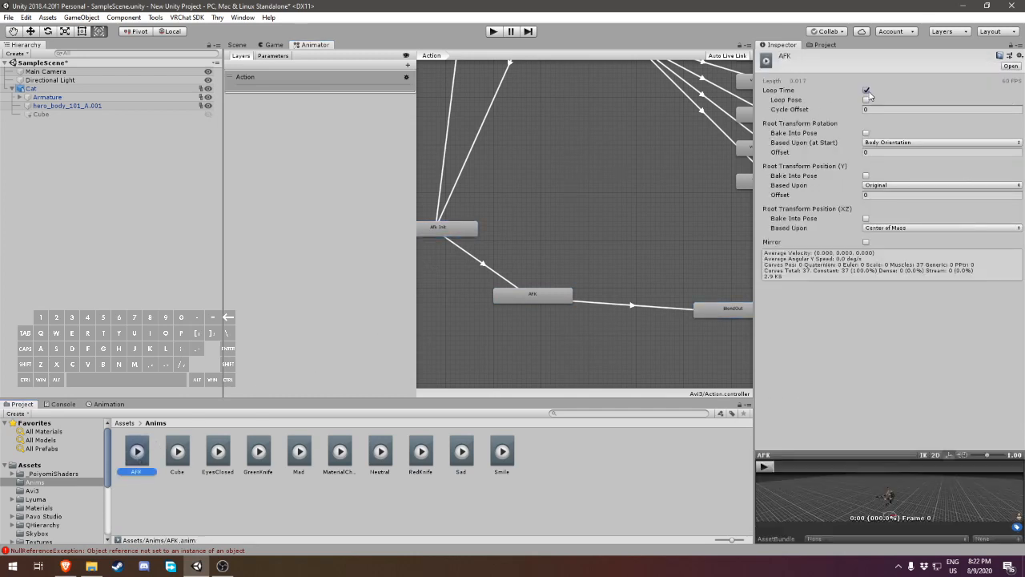
pyautogui.click(547, 298)
pyautogui.click(515, 265)
pyautogui.click(462, 231)
pyautogui.click(538, 300)
pyautogui.click(730, 315)
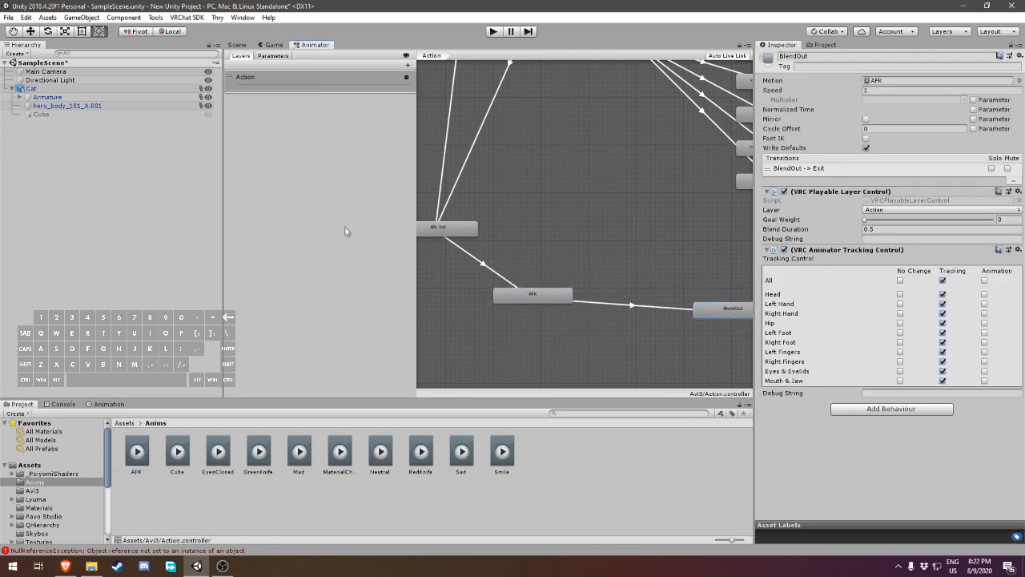
# - Return to the scene with the Cat avatar in view and enable the Avatars 3.0 Emulator
pyautogui.click(264, 77)
pyautogui.click(239, 45)
pyautogui.click(179, 209)
pyautogui.moveTo(363, 244); pyautogui.dragTo(426, 251, button='middle')
pyautogui.scroll(3, 426, 251)
pyautogui.scroll(4, 427, 251)
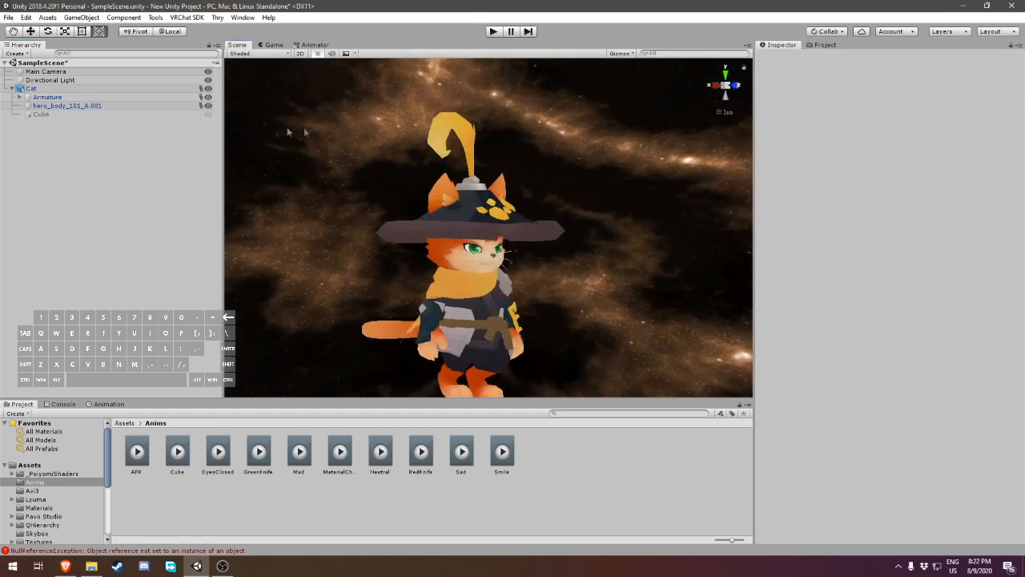
pyautogui.click(66, 90)
pyautogui.click(89, 181)
pyautogui.click(155, 17)
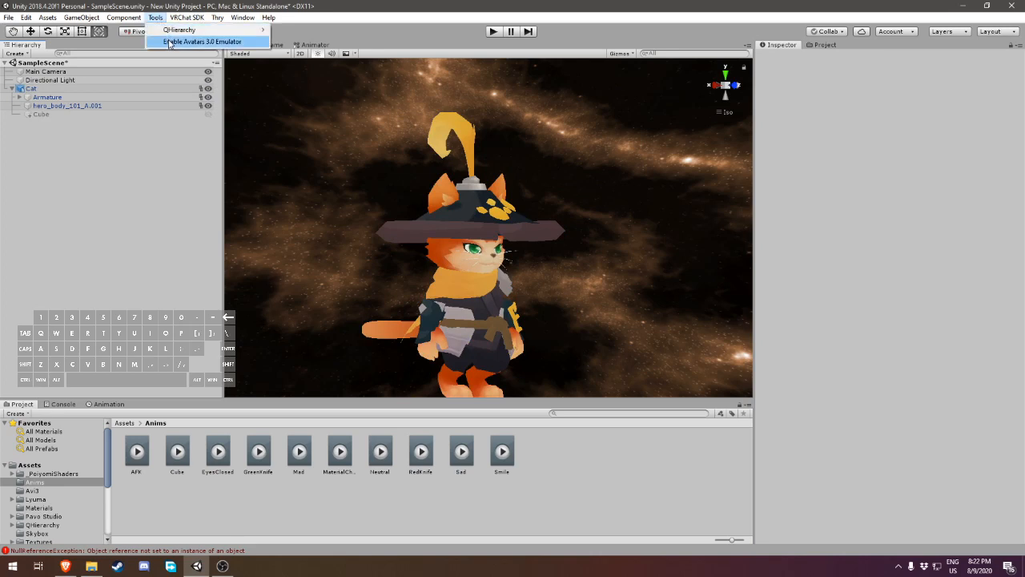
pyautogui.click(168, 42)
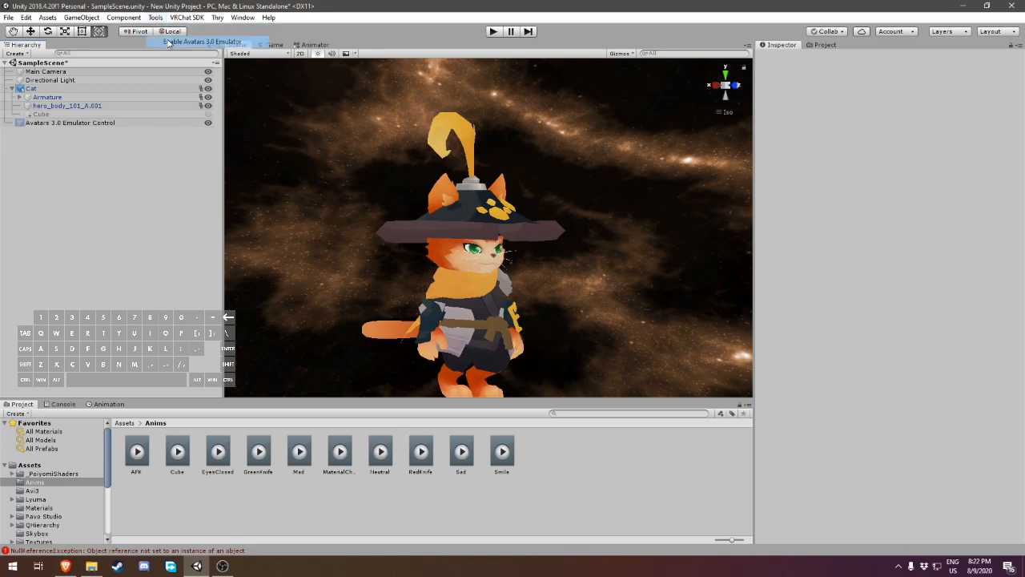
# - Inspect the emulator control object, then run the scene with the Cat avatar selected and view it from several angles
pyautogui.click(93, 125)
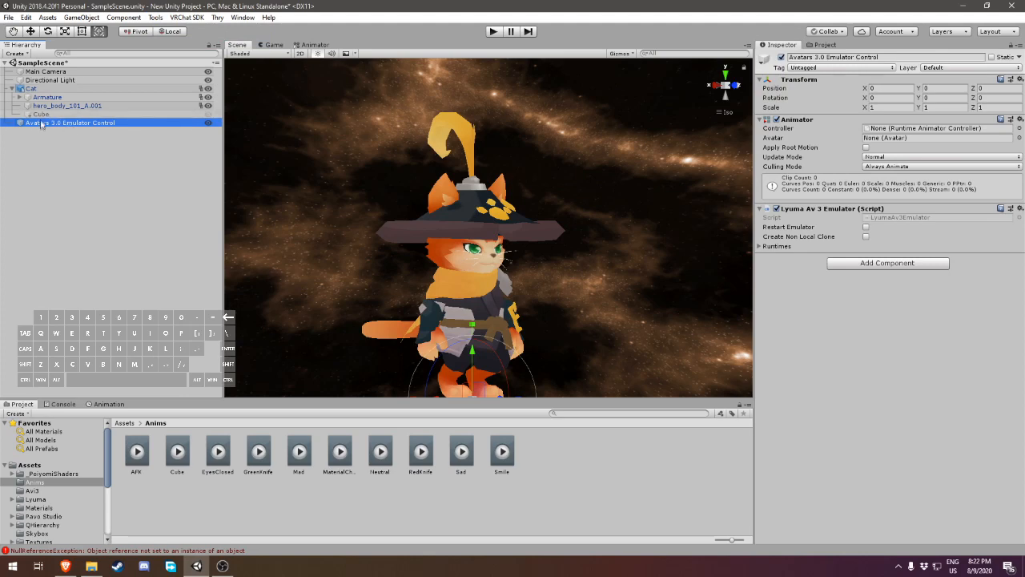
pyautogui.click(31, 88)
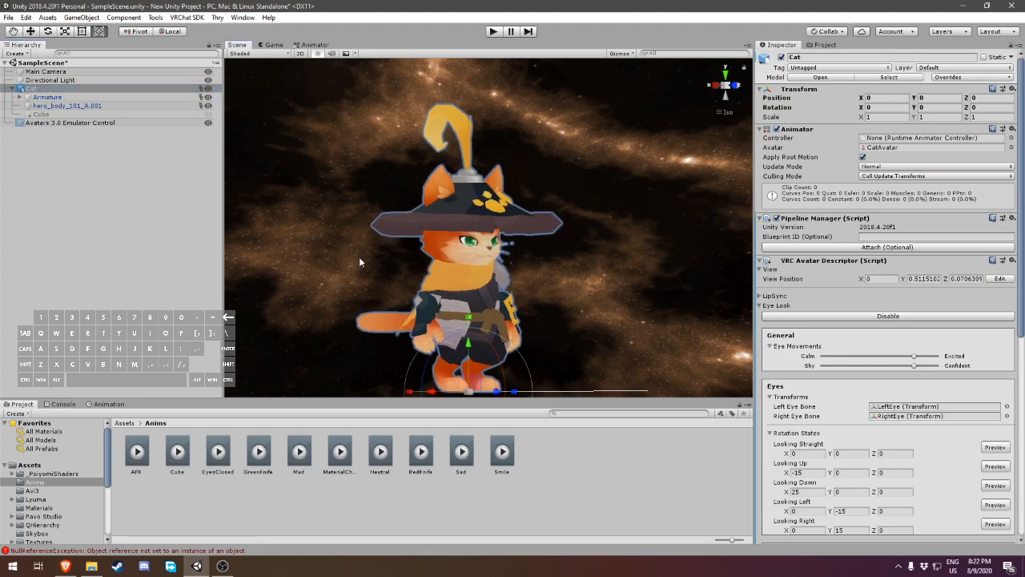
pyautogui.click(493, 32)
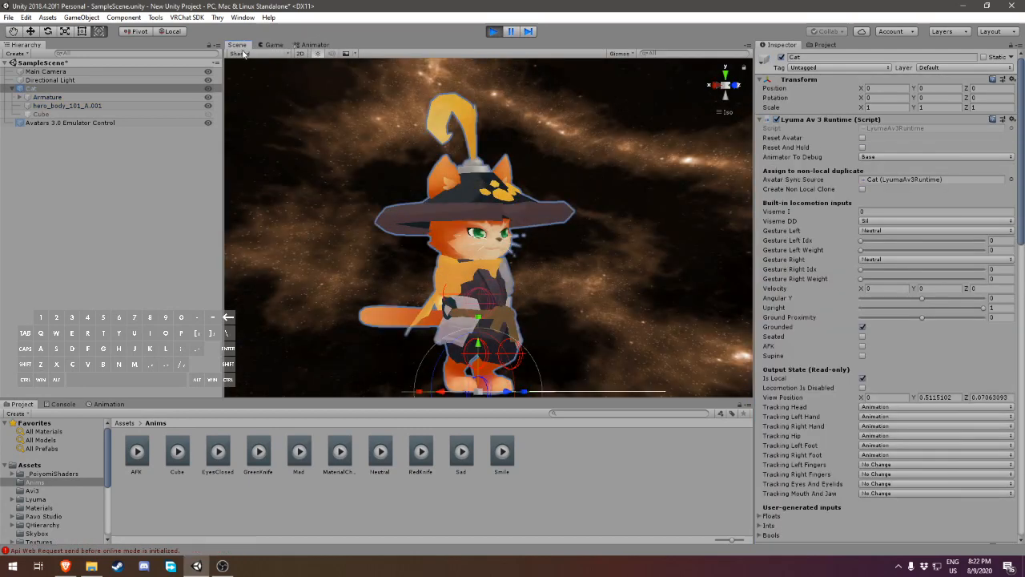
pyautogui.moveTo(484, 243); pyautogui.dragTo(482, 215, button='middle')
pyautogui.scroll(2, 483, 227)
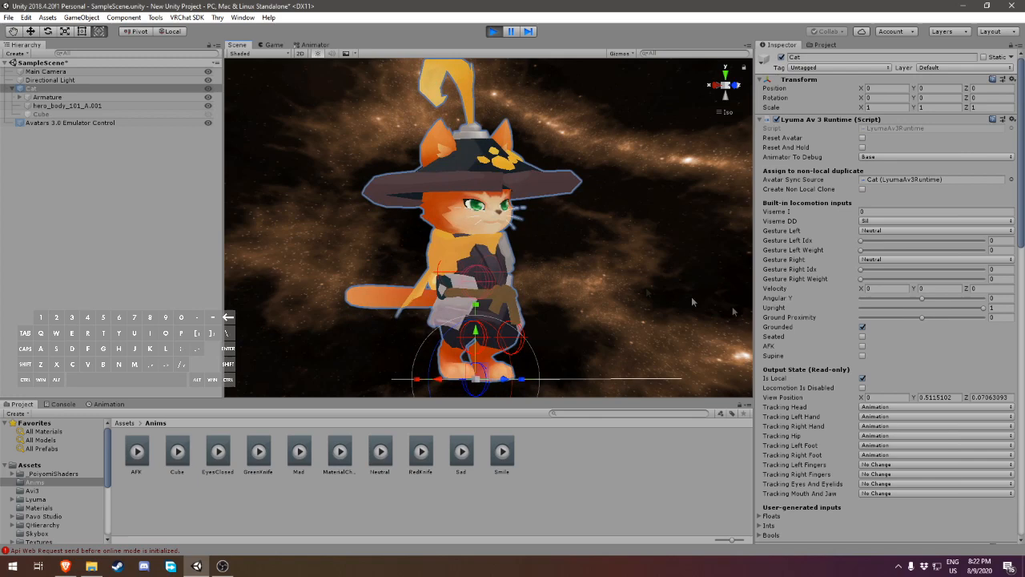
pyautogui.moveTo(560, 293); pyautogui.dragTo(594, 327, button='right')
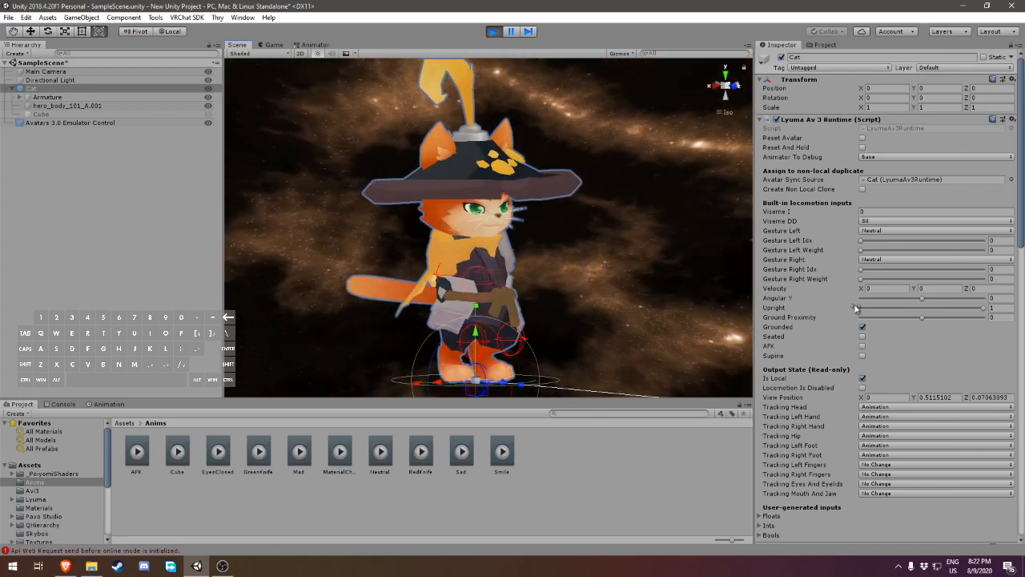
pyautogui.scroll(5, 651, 273)
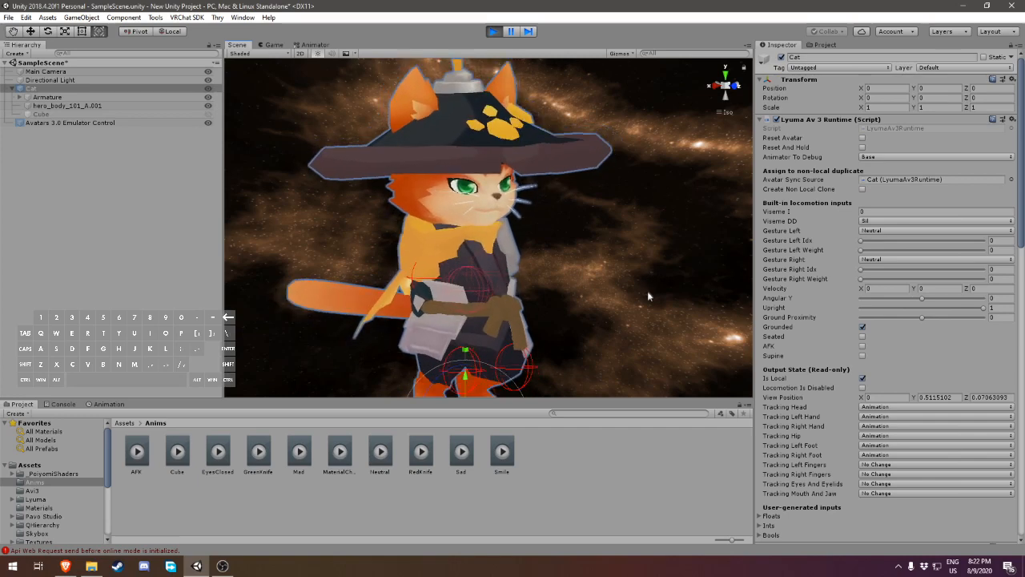
pyautogui.moveTo(648, 341); pyautogui.dragTo(652, 277, button='middle')
pyautogui.moveTo(652, 277); pyautogui.dragTo(561, 292, button='right')
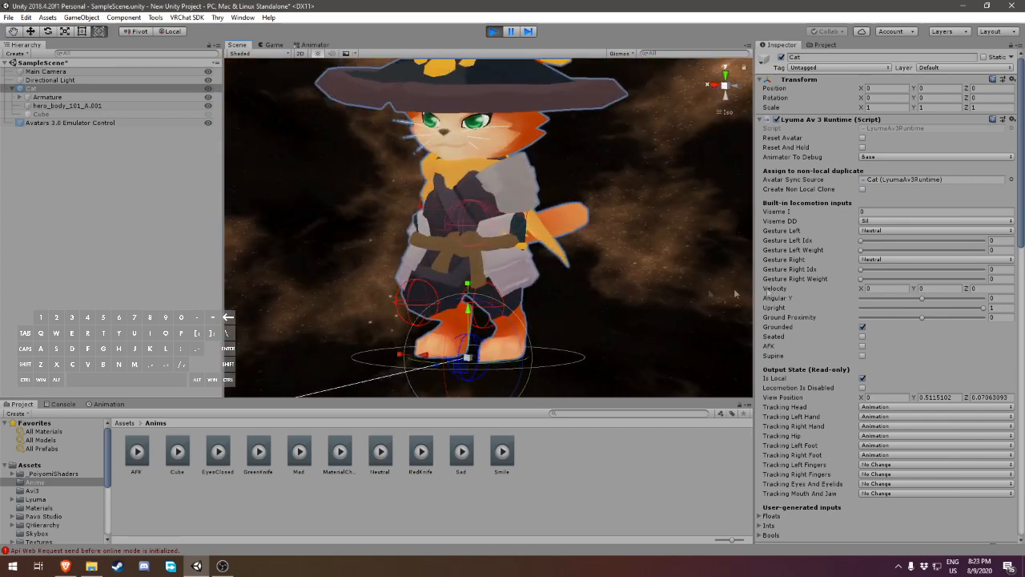
# - Set the avatar's Gesture Left to Hand Open and examine the left hand up close
pyautogui.click(870, 232)
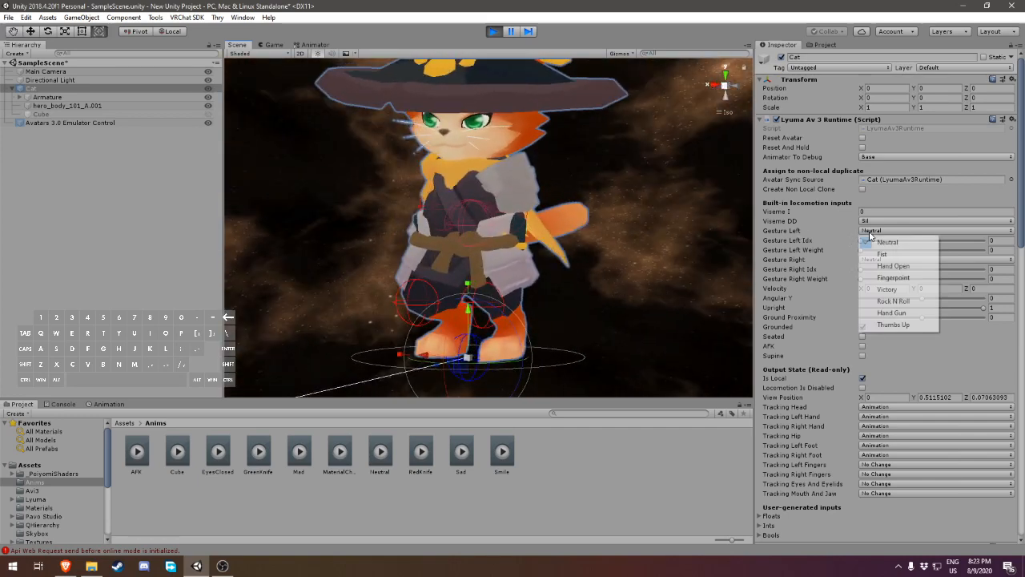
pyautogui.click(888, 268)
pyautogui.moveTo(528, 285); pyautogui.dragTo(793, 279, button='right')
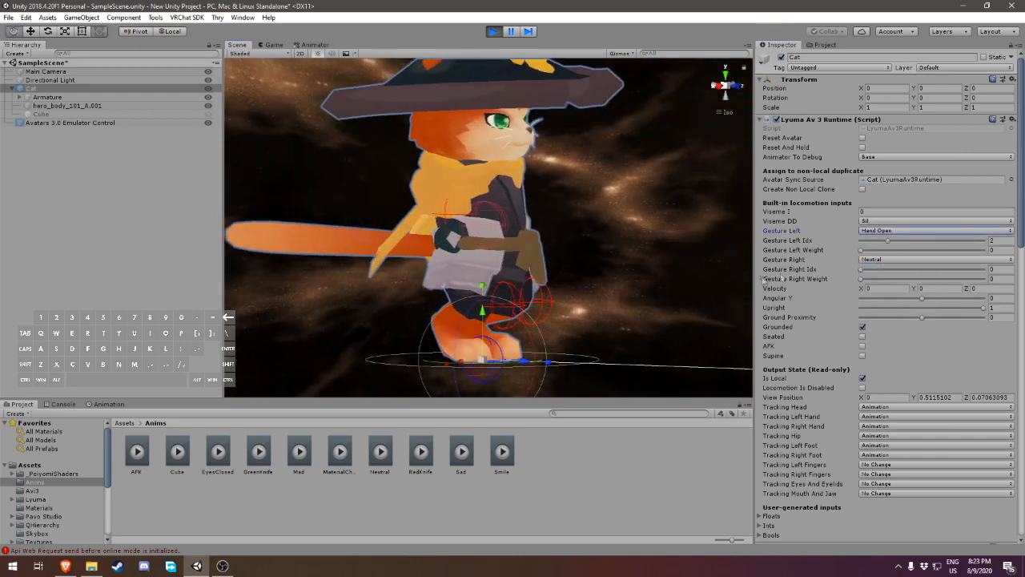
pyautogui.scroll(6, 604, 303)
pyautogui.moveTo(610, 290); pyautogui.dragTo(663, 186, button='middle')
pyautogui.click(725, 85)
pyautogui.moveTo(513, 160); pyautogui.dragTo(394, 193, button='middle')
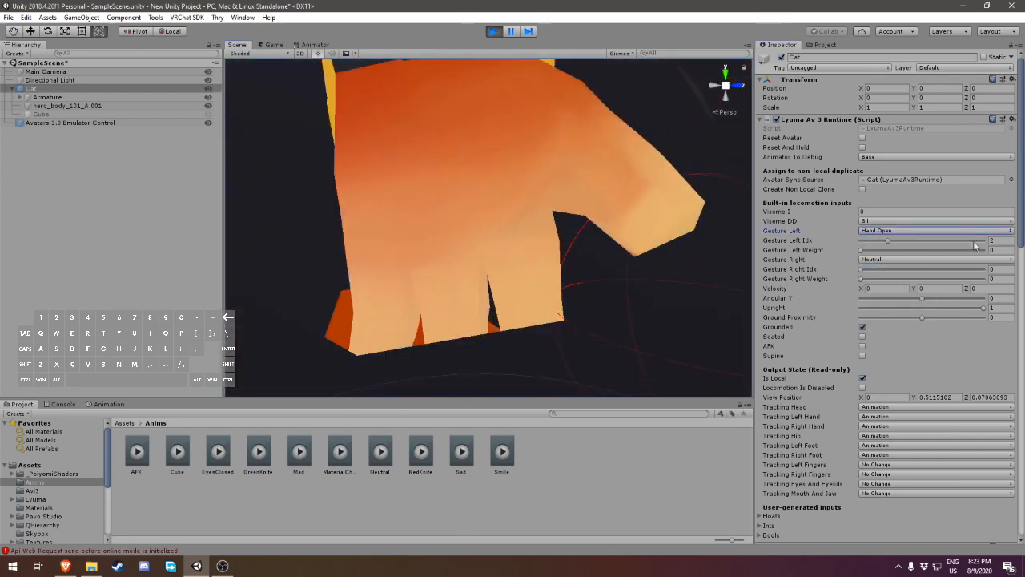
# - Test the Fingerpoint, Rock N Roll and Hand Gun gestures on the avatar's left hand
pyautogui.click(885, 230)
pyautogui.click(887, 281)
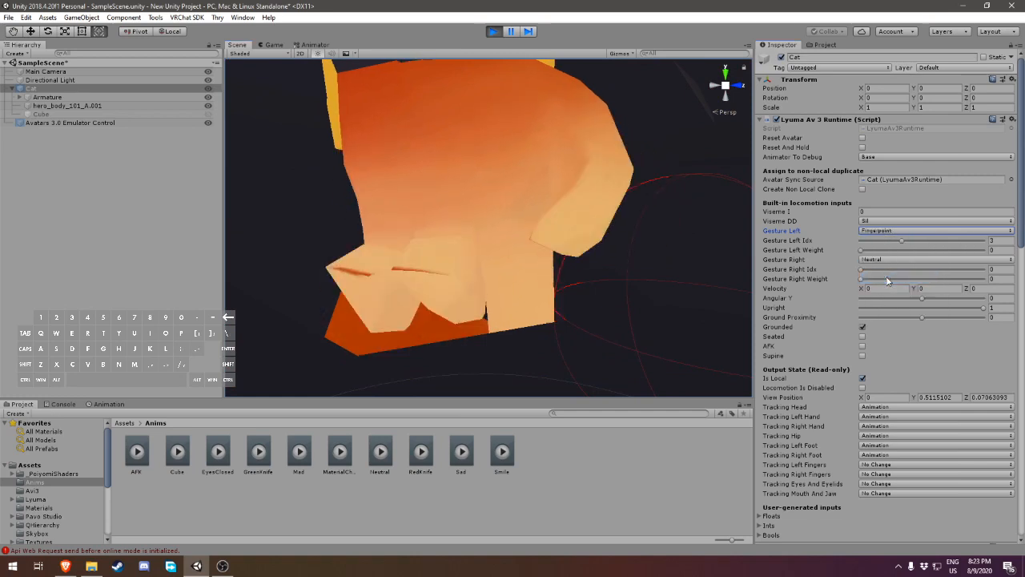
pyautogui.click(888, 230)
pyautogui.click(898, 298)
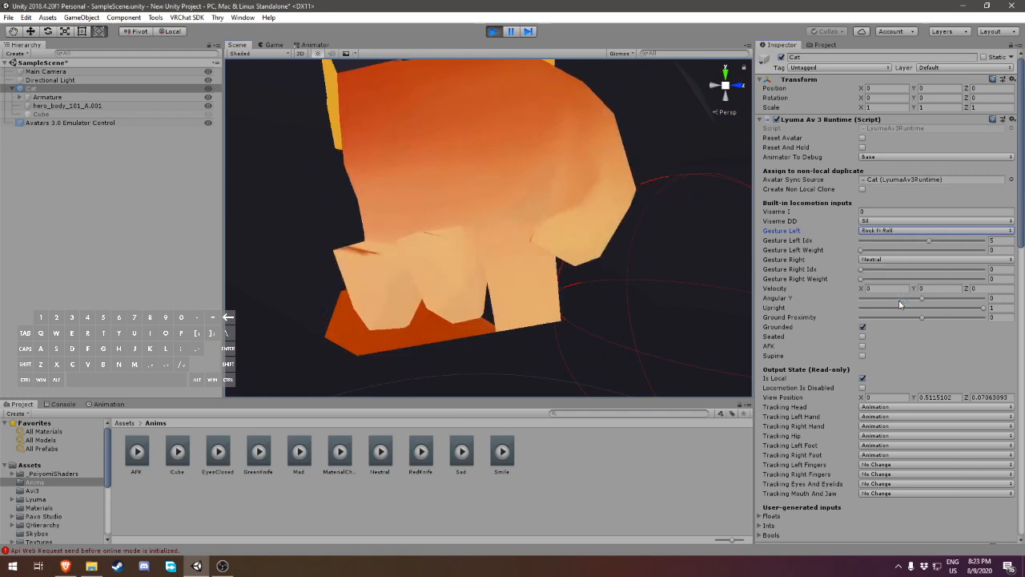
pyautogui.click(888, 230)
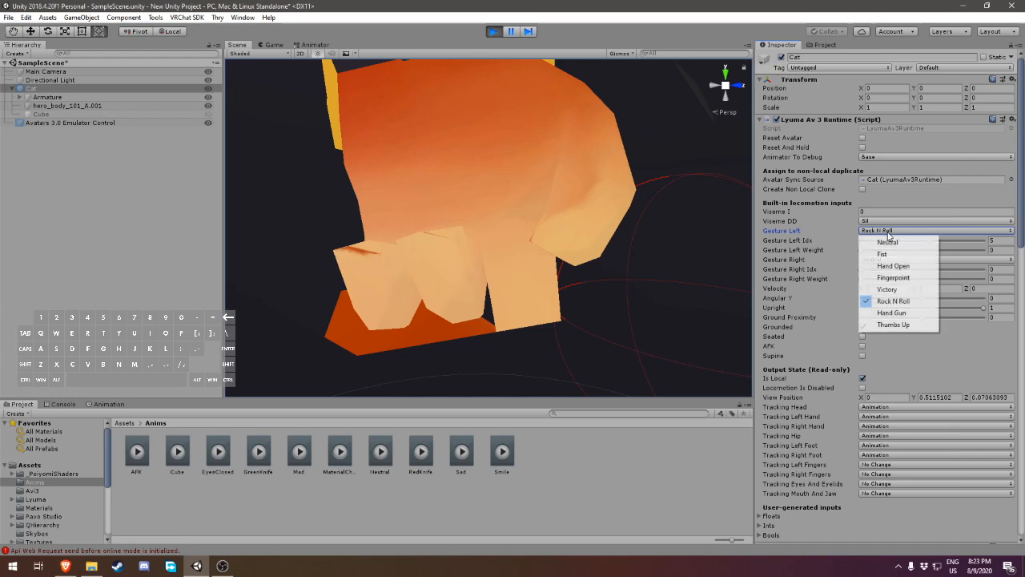
pyautogui.click(893, 309)
pyautogui.scroll(-5, 699, 251)
pyautogui.scroll(10, 665, 232)
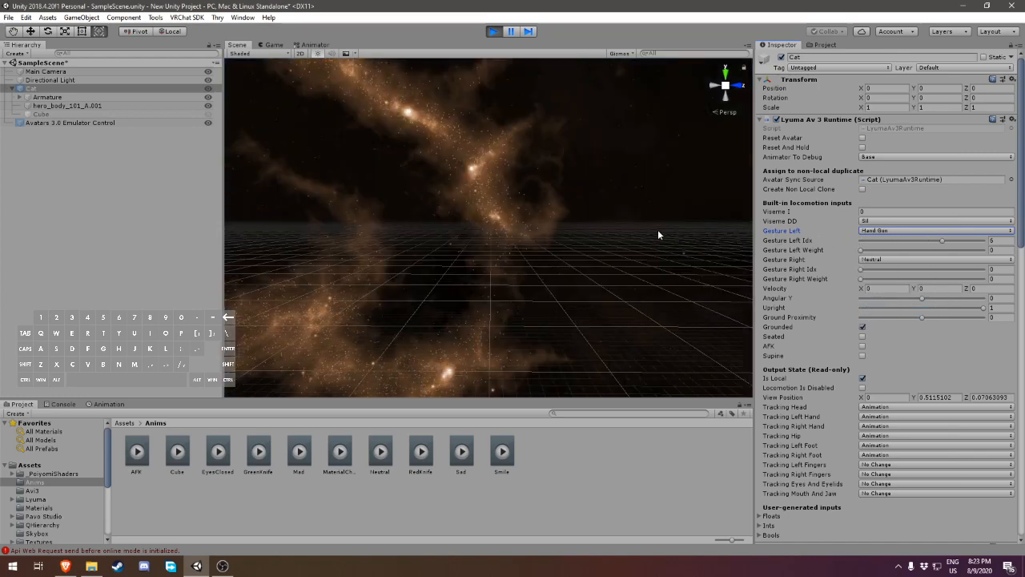
# - Reset the Cat avatar's Gesture Left to Neutral and bring the whole avatar back into view from the front
pyautogui.click(887, 231)
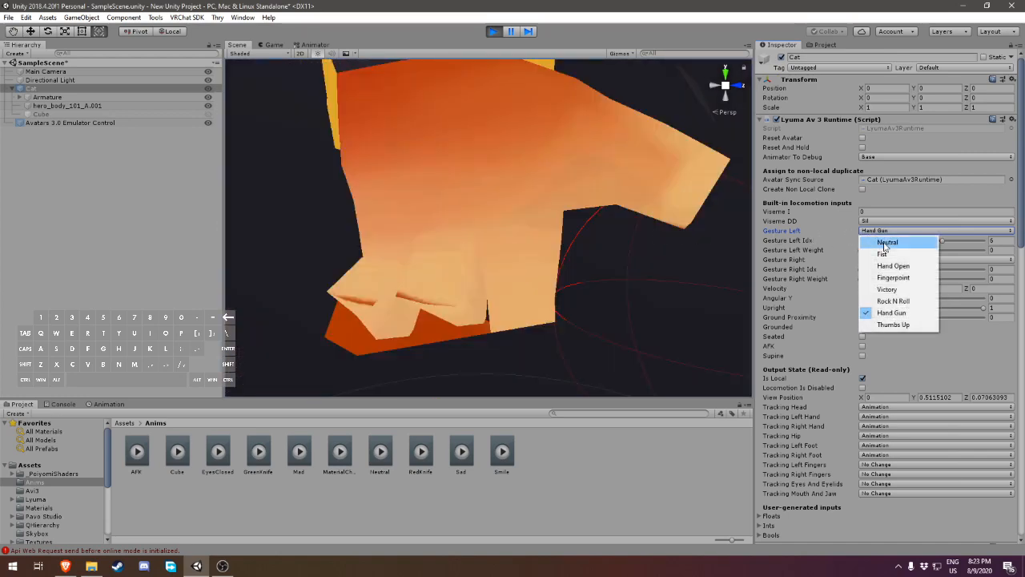
pyautogui.click(881, 238)
pyautogui.scroll(-5, 731, 107)
pyautogui.click(731, 104)
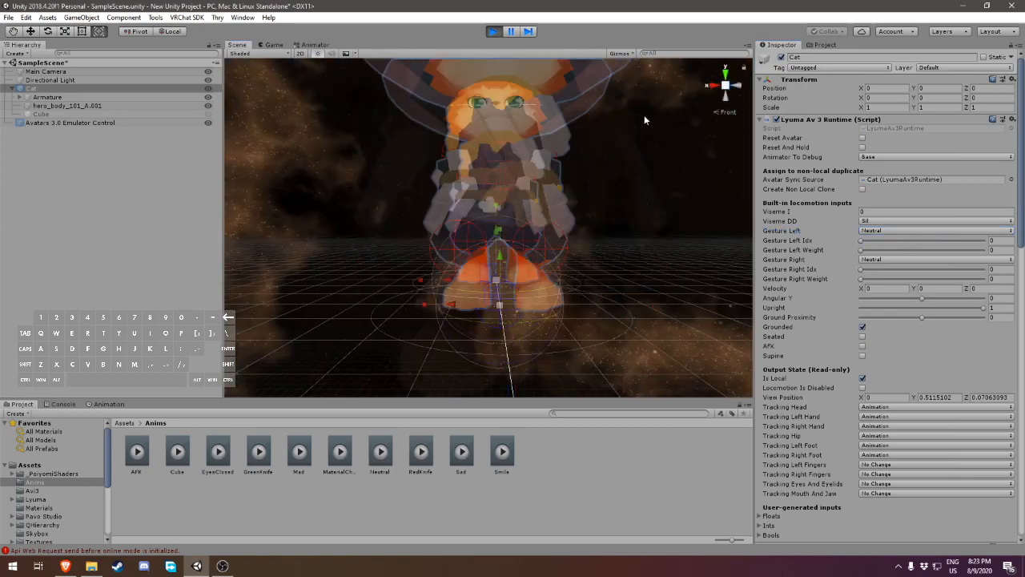
pyautogui.scroll(8, 632, 120)
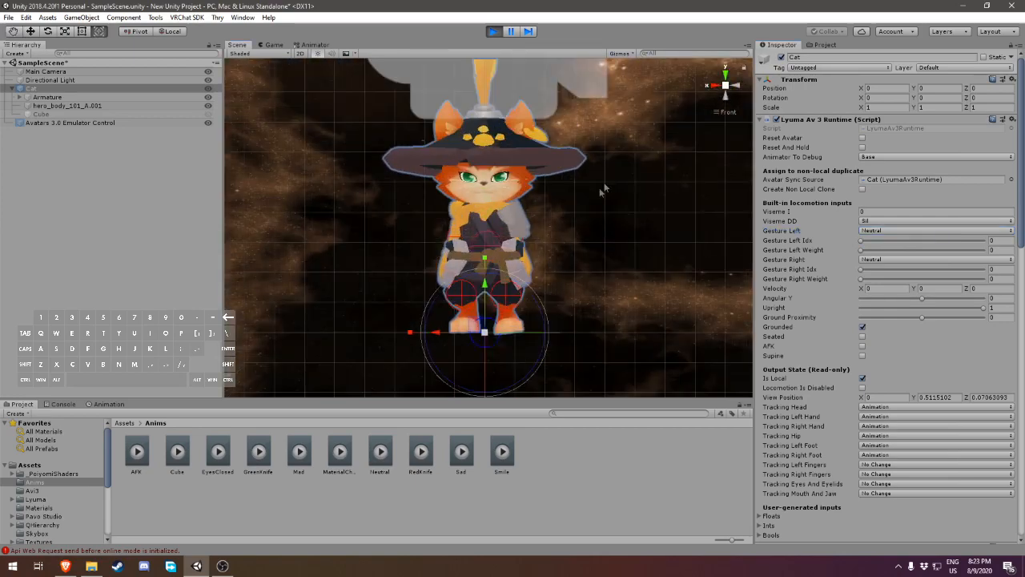
pyautogui.moveTo(573, 237); pyautogui.dragTo(624, 242, button='right')
# - Test the custom AFK animation by enabling AFK on the avatar, watching it play, and disabling AFK again
pyautogui.click(863, 348)
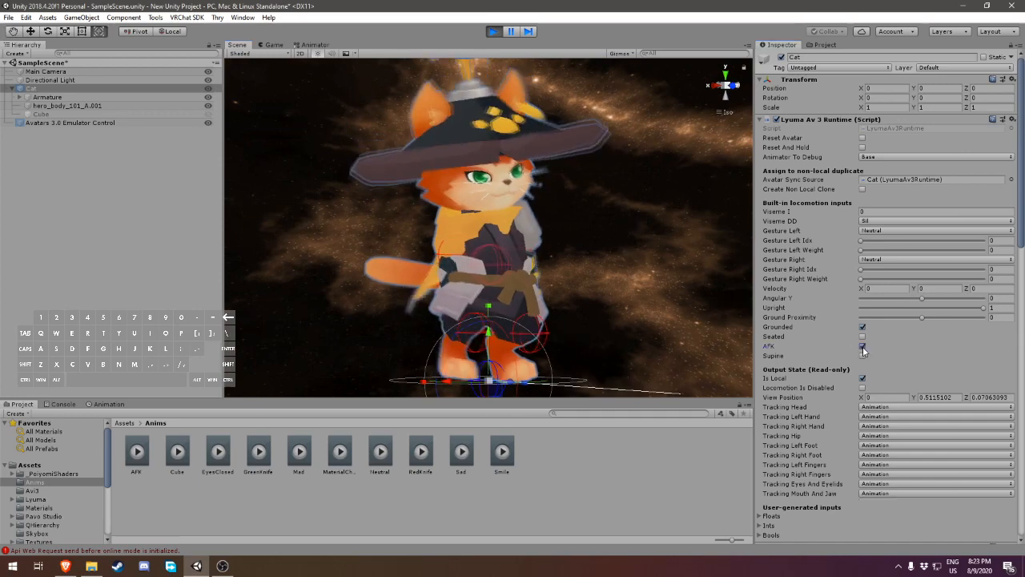
pyautogui.moveTo(639, 305); pyautogui.dragTo(652, 324, button='right')
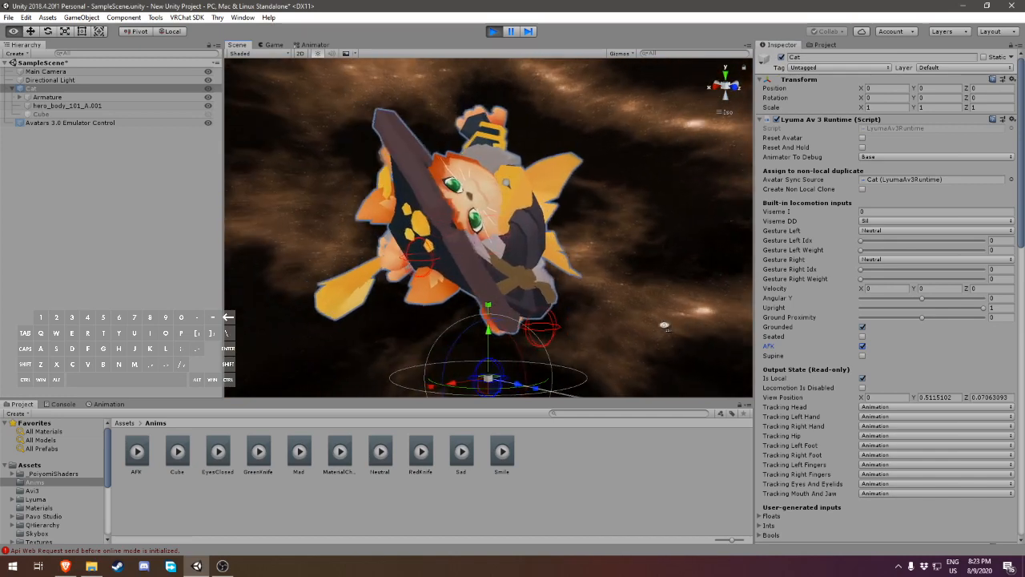
pyautogui.click(862, 347)
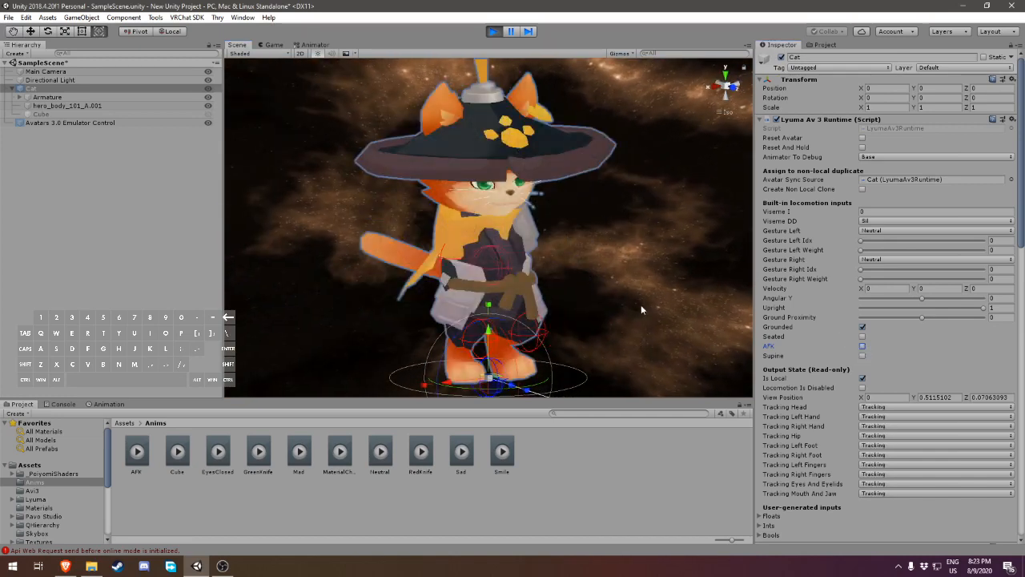
pyautogui.moveTo(636, 306); pyautogui.dragTo(665, 296, button='right')
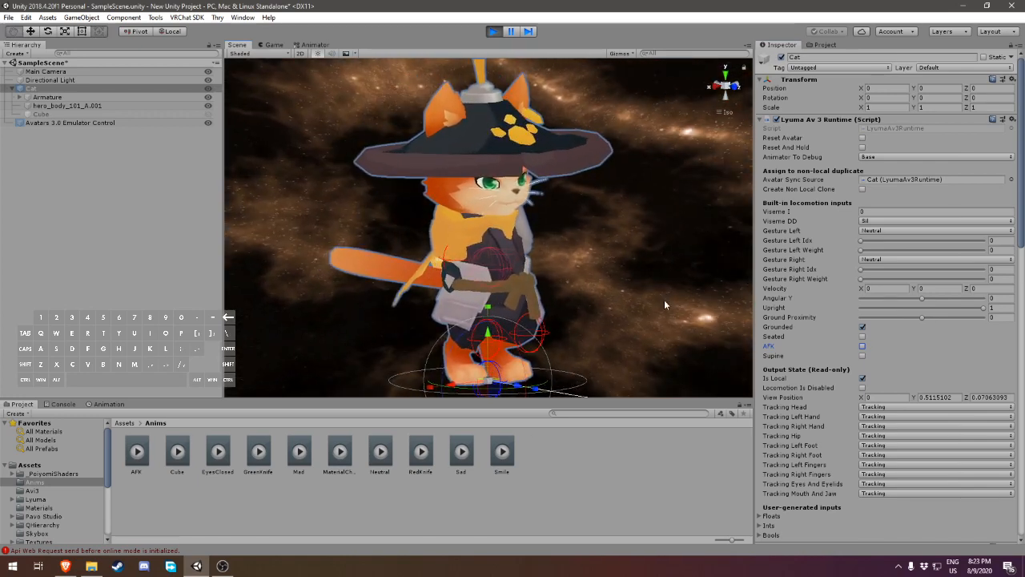
# - Examine the avatar's user-generated Ints, checking the Stage1, Stage3 and Stage8 parameters
pyautogui.scroll(-5, 835, 408)
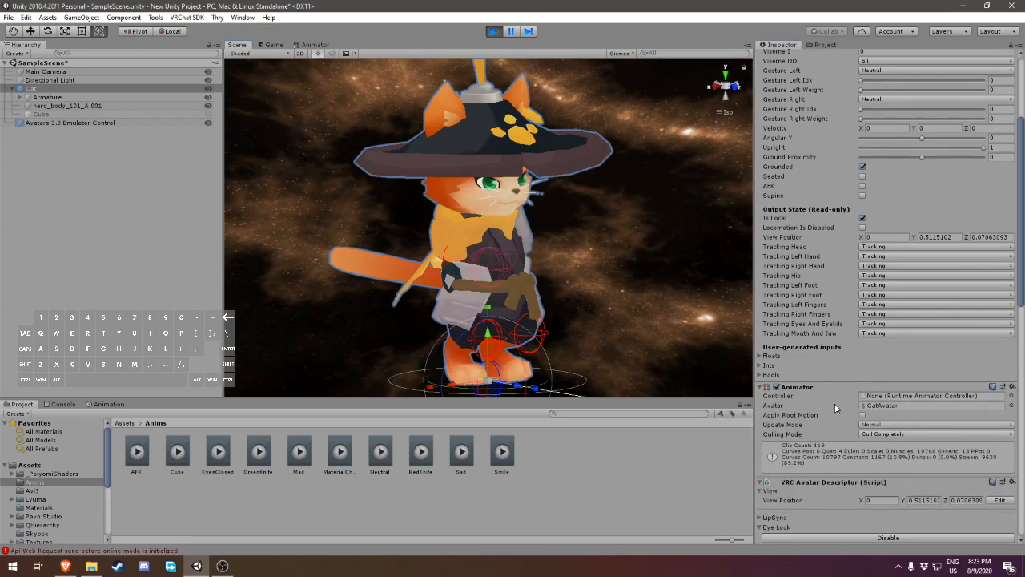
pyautogui.click(760, 365)
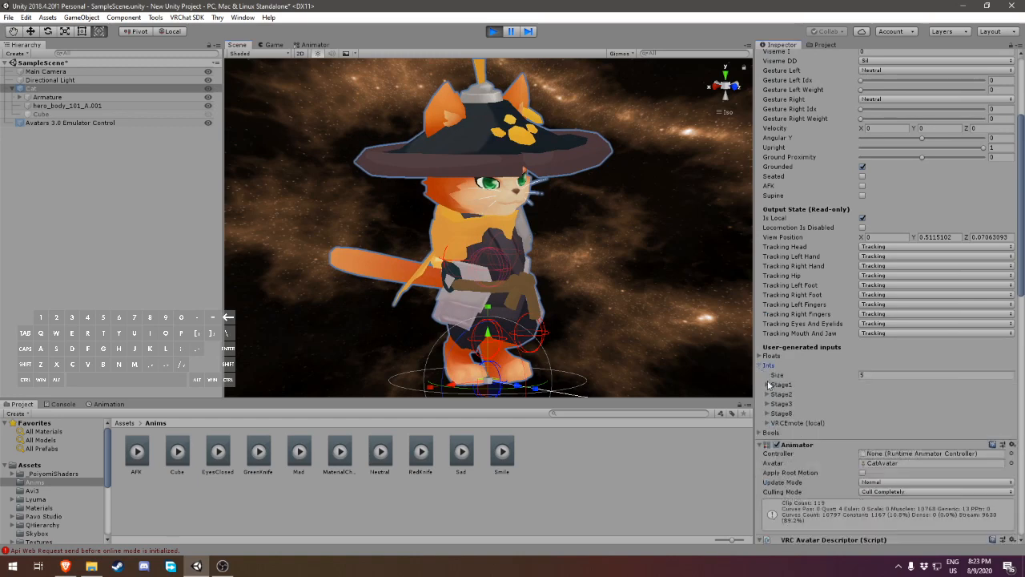
pyautogui.click(767, 394)
pyautogui.click(767, 394)
pyautogui.click(767, 384)
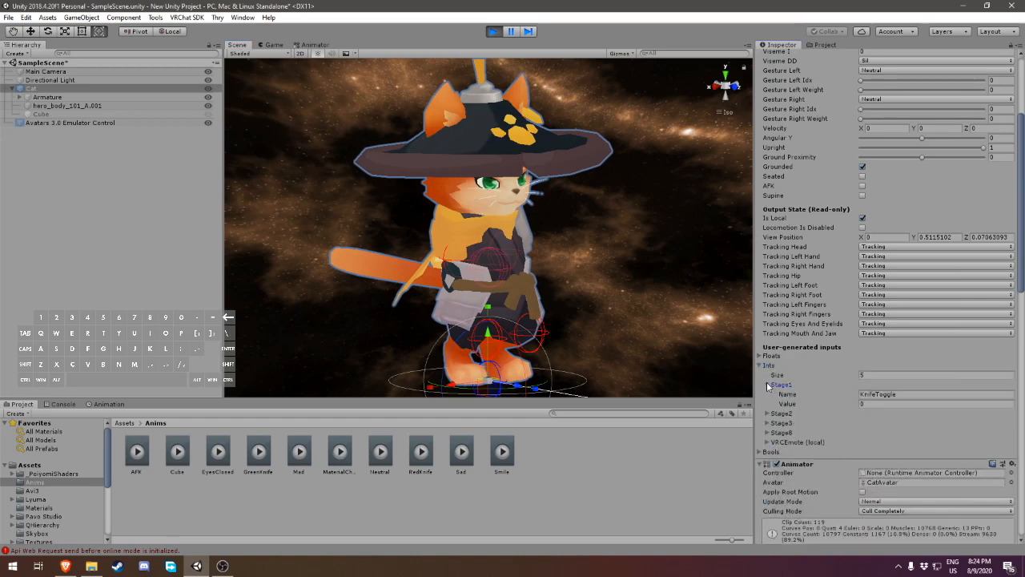
pyautogui.scroll(-2, 769, 418)
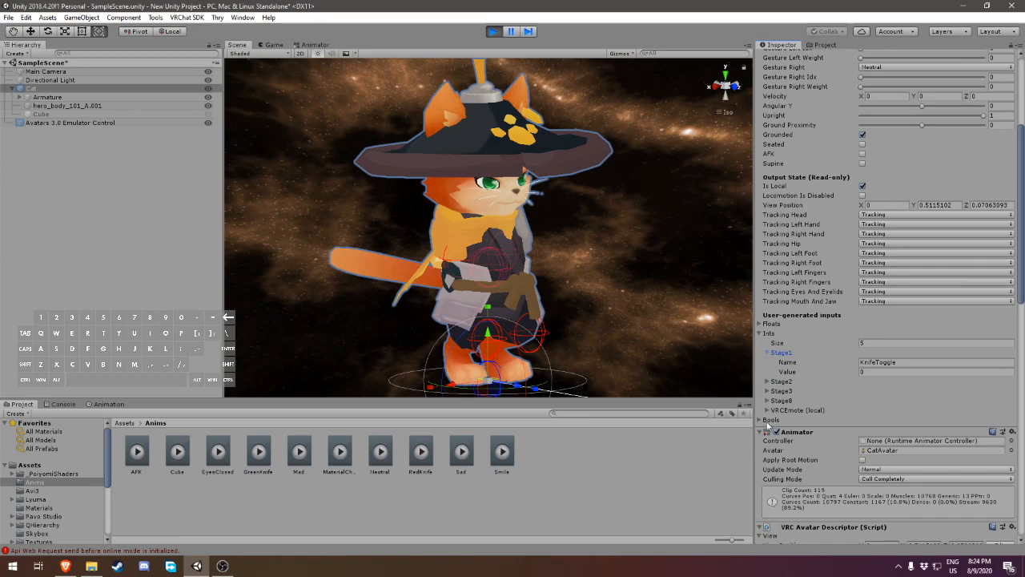
pyautogui.click(767, 391)
pyautogui.click(767, 419)
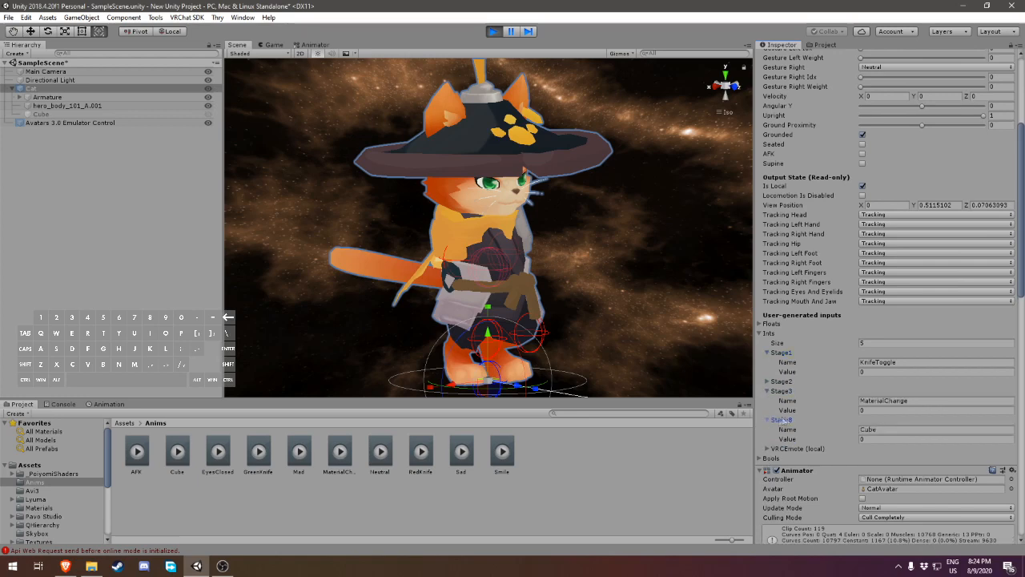
pyautogui.click(768, 391)
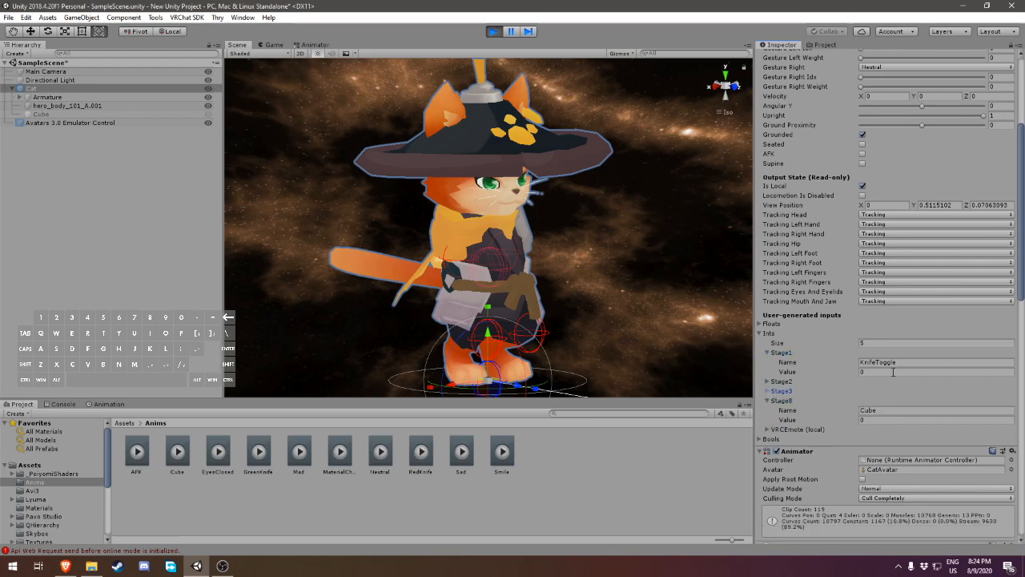
# - Test the KnifeToggle parameter by setting its value to 2, viewing the avatar, and returning it to 0
pyautogui.scroll(3, 693, 303)
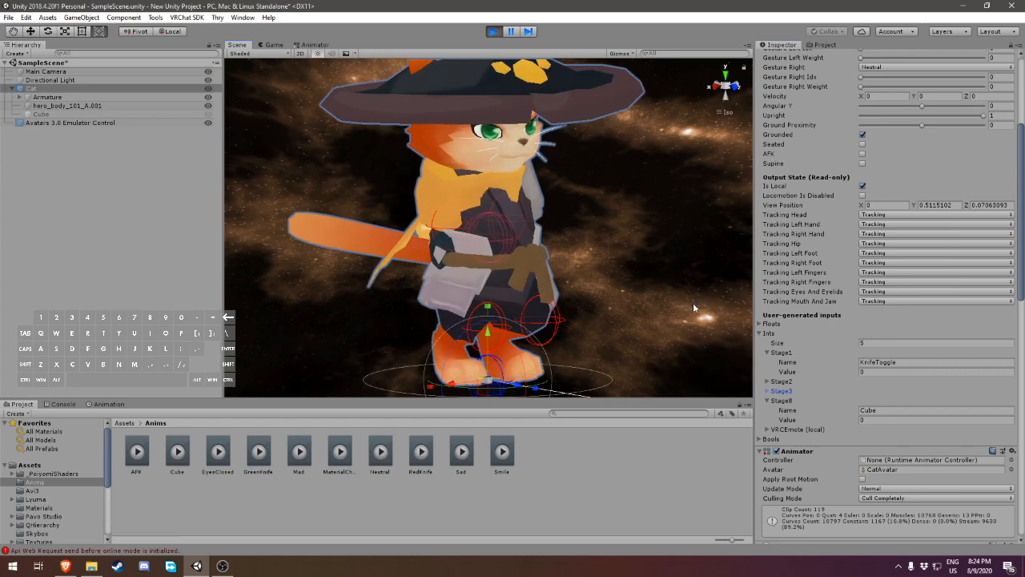
pyautogui.click(905, 371)
pyautogui.moveTo(662, 323); pyautogui.dragTo(692, 340, button='right')
pyautogui.write('2')
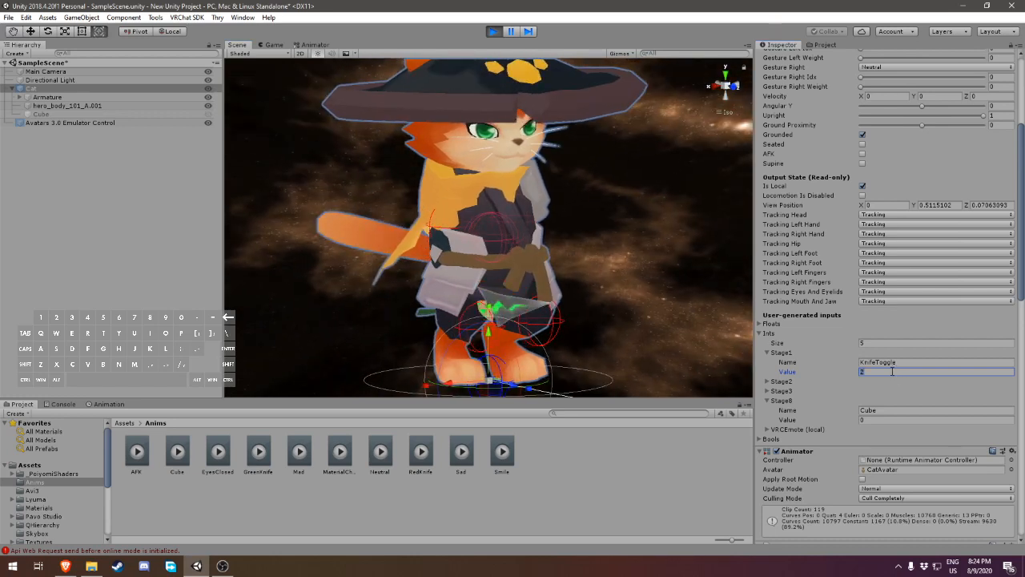
pyautogui.write('0')
# - Set the Cube parameter's value to 1 and view the avatar from the front
pyautogui.click(872, 419)
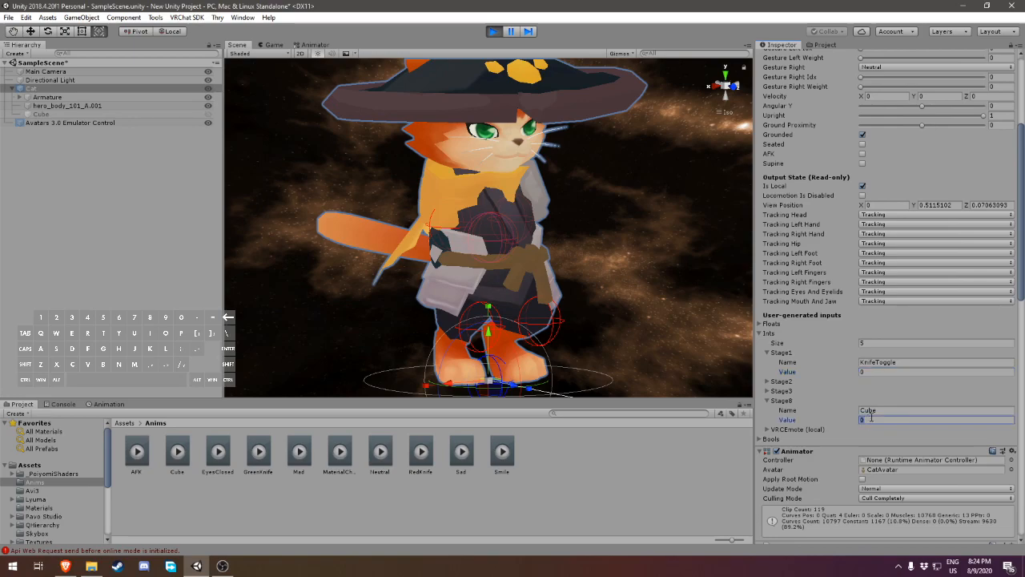
pyautogui.moveTo(680, 309); pyautogui.dragTo(521, 306, button='right')
pyautogui.scroll(-2, 580, 303)
pyautogui.moveTo(580, 304); pyautogui.dragTo(526, 320, button='middle')
pyautogui.moveTo(526, 321); pyautogui.dragTo(633, 323, button='right')
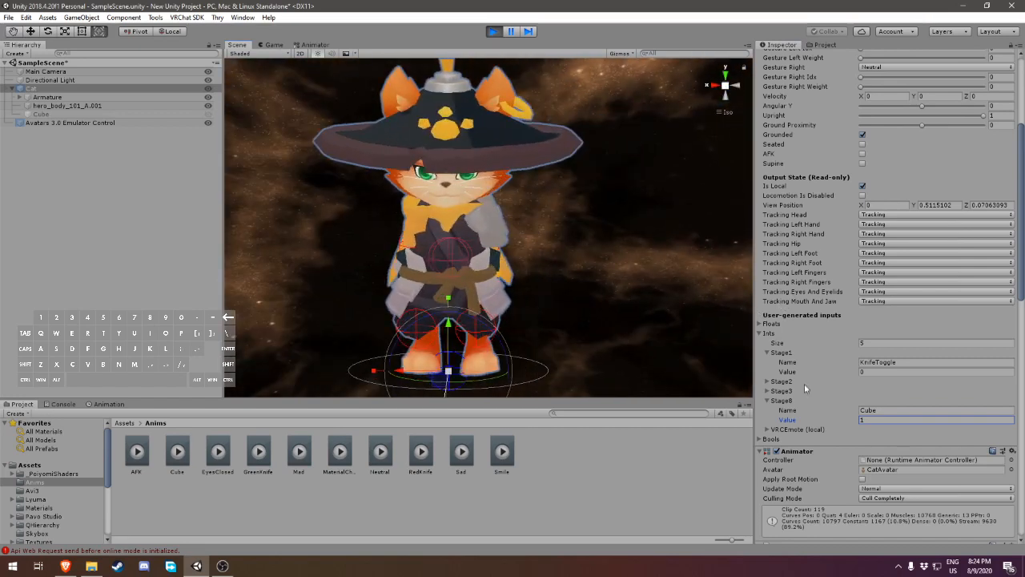
# - Inspect the Cube child object, then recheck the Cube parameter on the Cat avatar
pyautogui.click(94, 116)
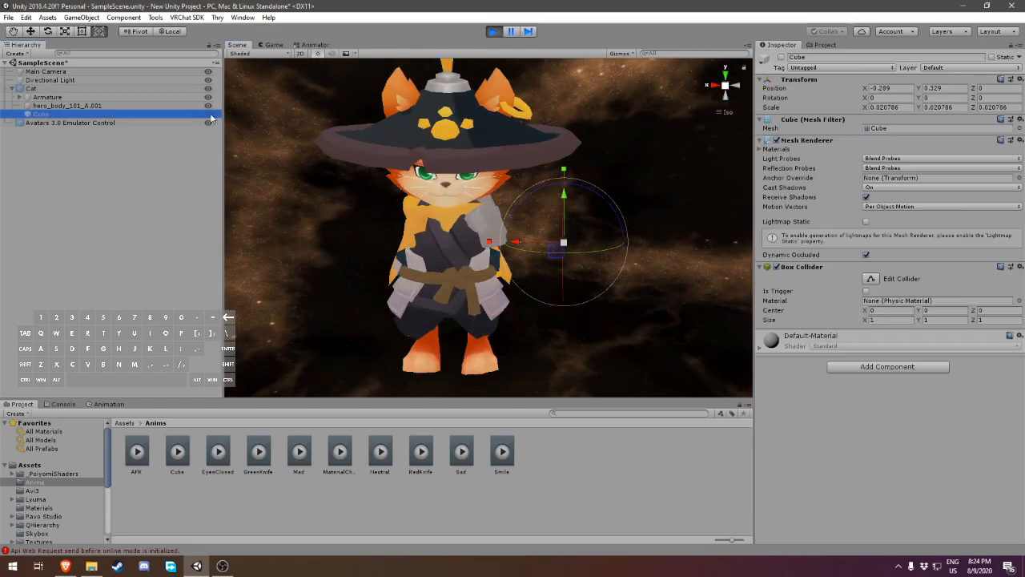
pyautogui.click(44, 89)
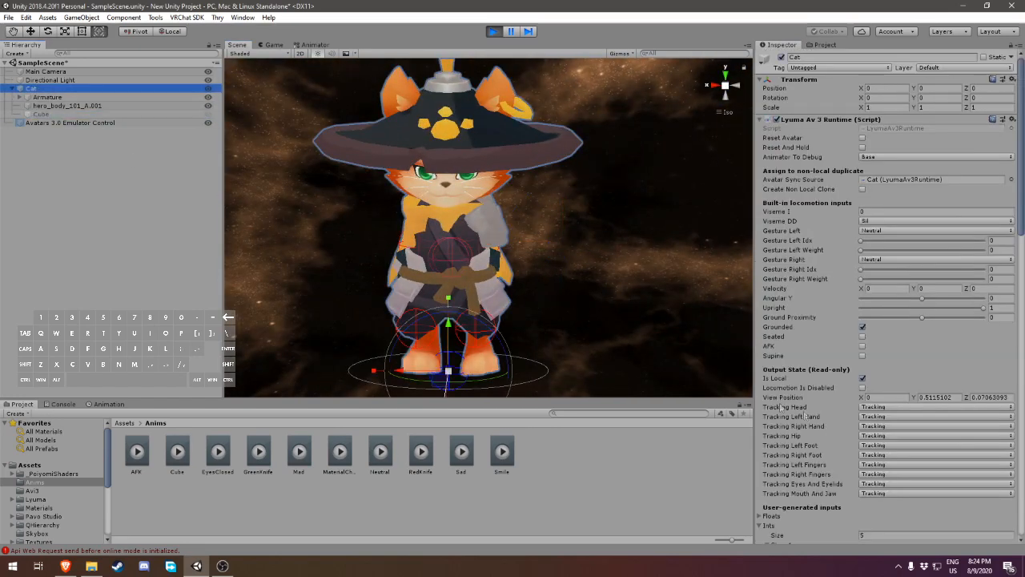
pyautogui.scroll(-3, 880, 408)
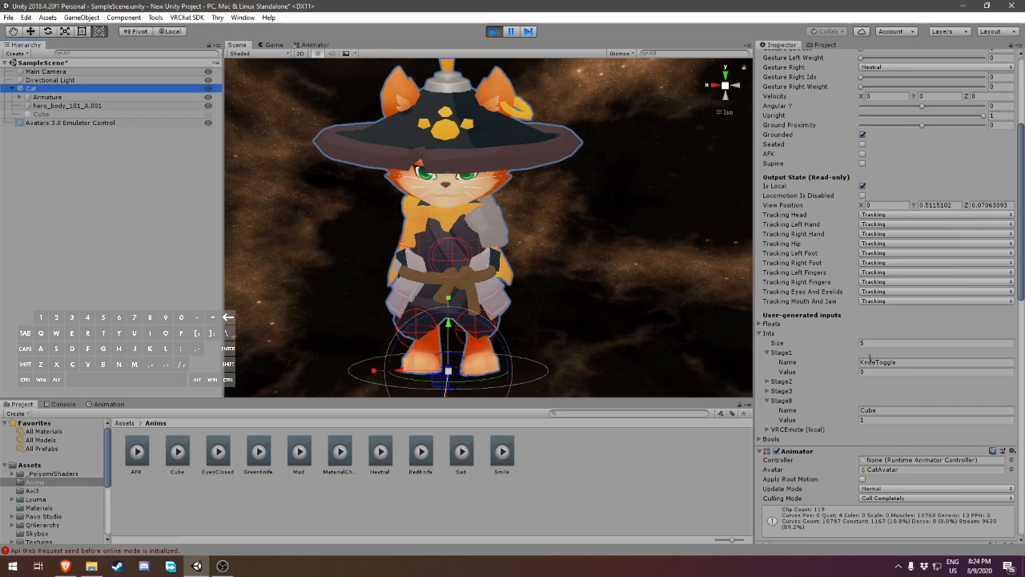
pyautogui.moveTo(518, 325); pyautogui.dragTo(615, 313, button='right')
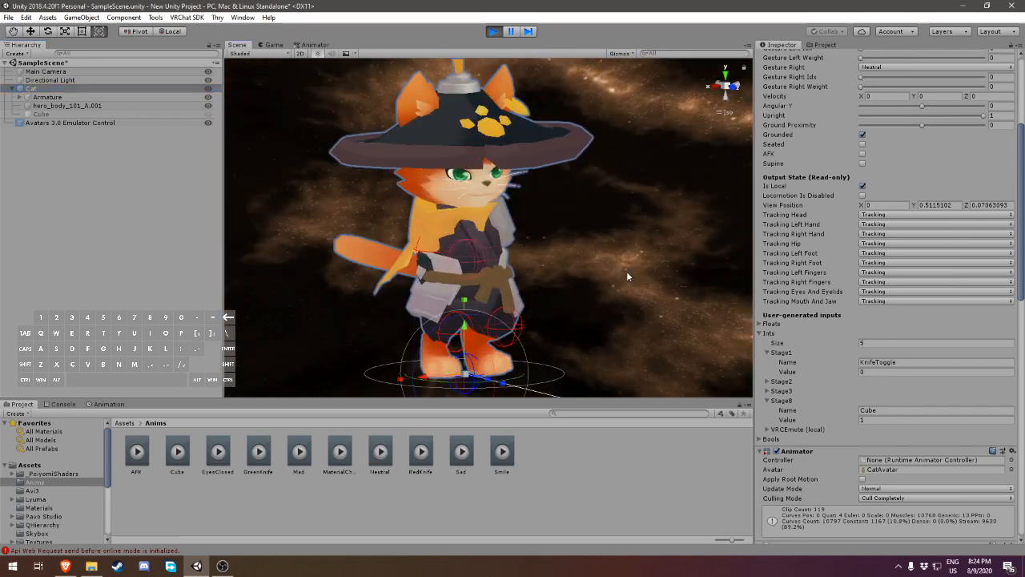
pyautogui.moveTo(626, 272); pyautogui.dragTo(630, 246, button='middle')
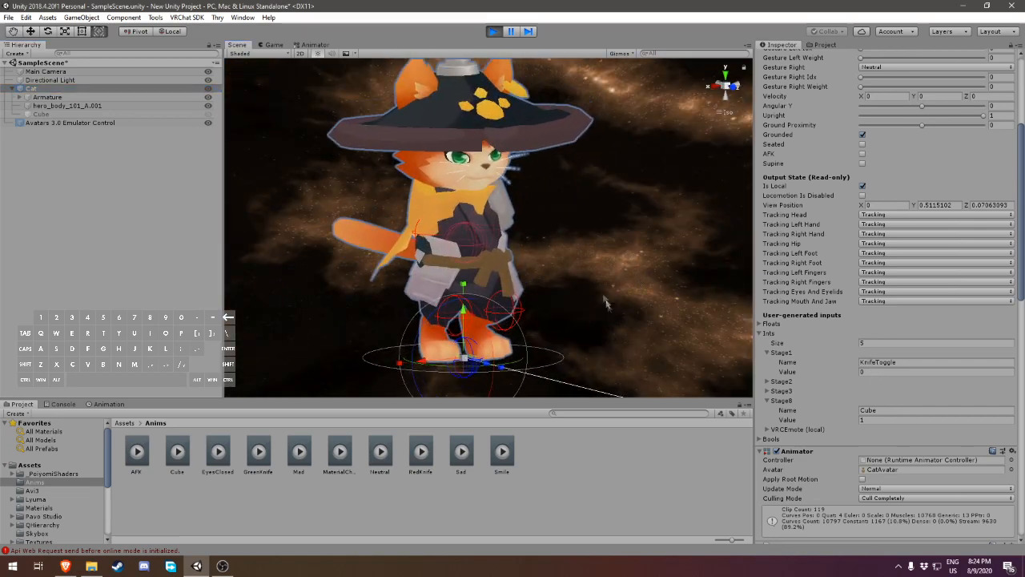
pyautogui.click(767, 402)
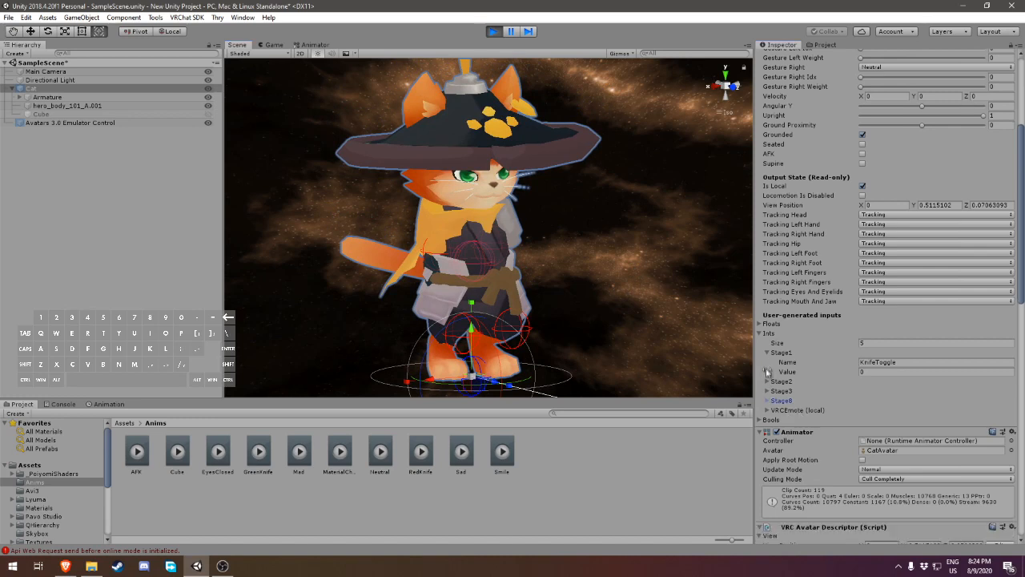
pyautogui.click(767, 402)
pyautogui.click(876, 419)
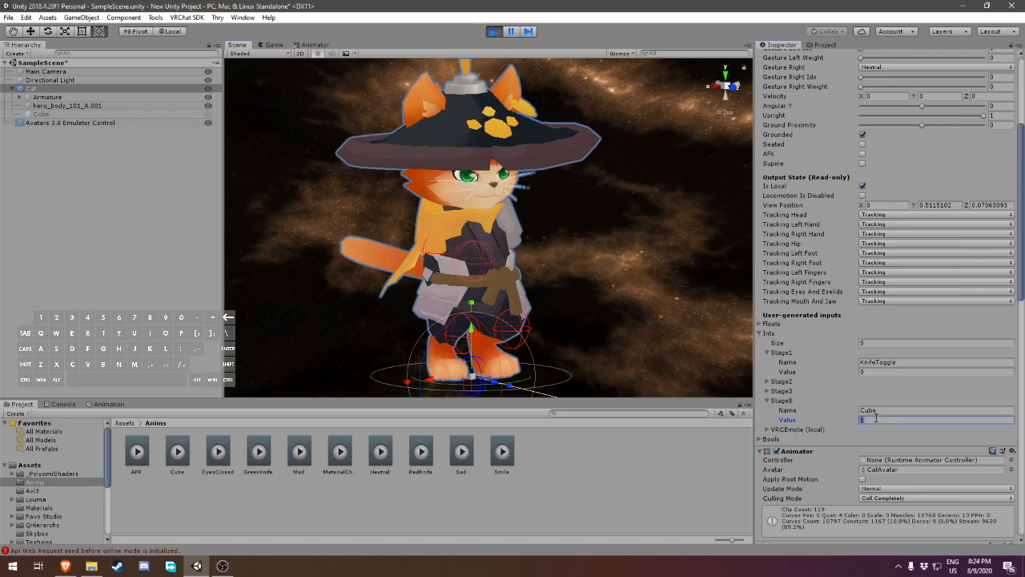
pyautogui.click(768, 401)
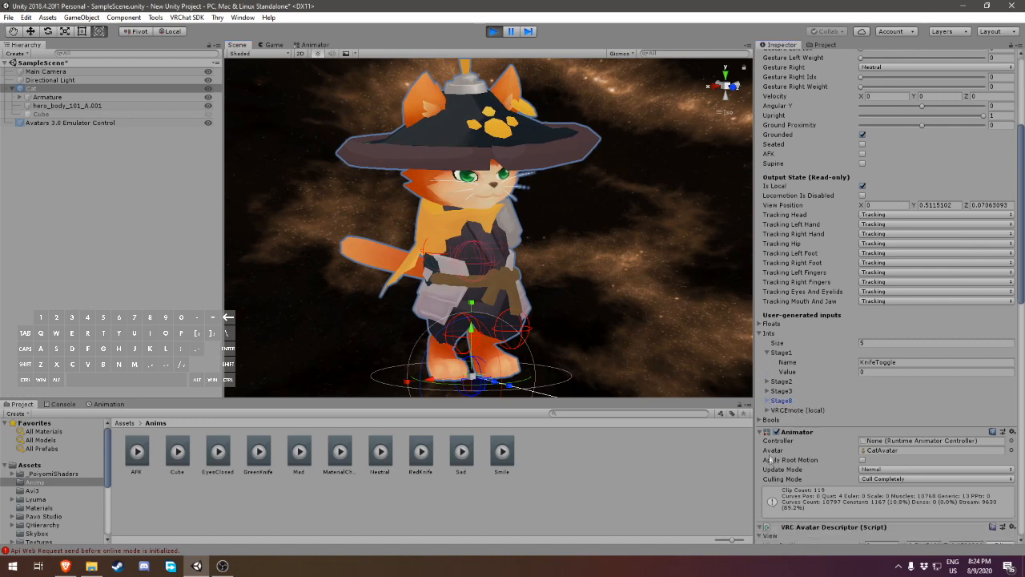
# - Collapse the Ints and expand the Floats to examine the Stage5, Stage6 and Stage7 parameters
pyautogui.click(760, 334)
pyautogui.click(759, 323)
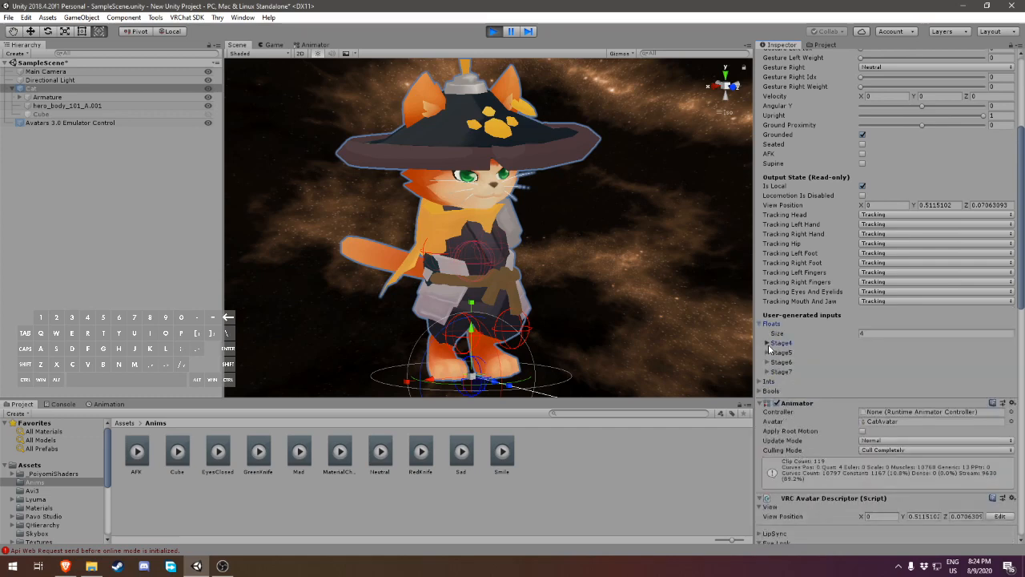
pyautogui.click(767, 352)
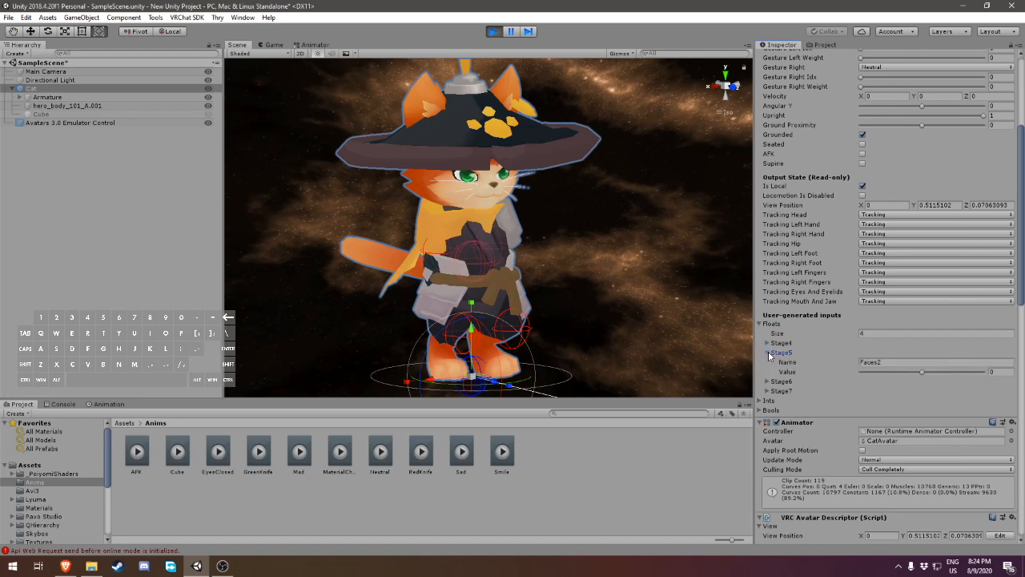
pyautogui.click(769, 382)
pyautogui.click(769, 410)
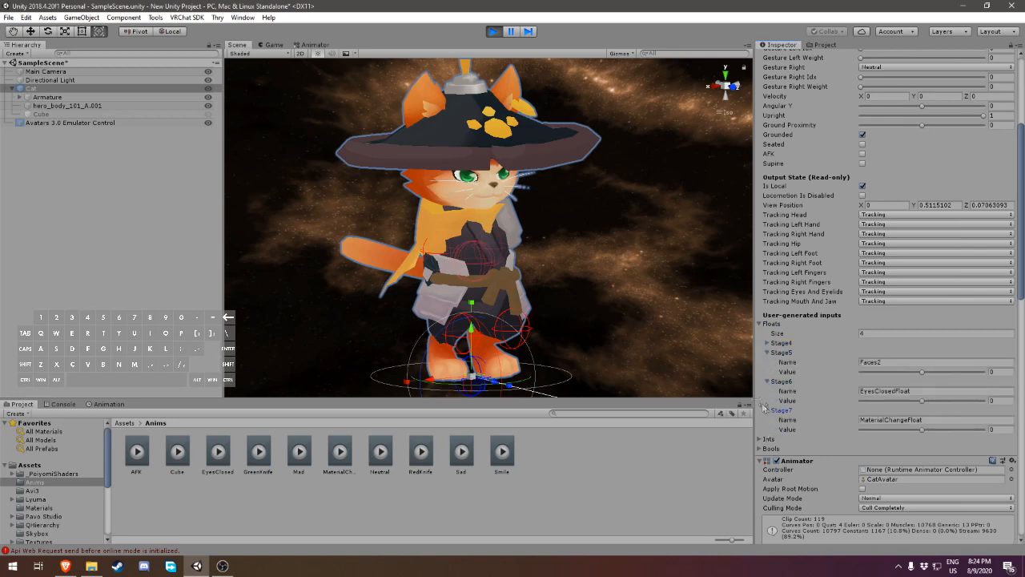
# - Test EyesClosedFloat at about 0.34, then stop running the scene
pyautogui.moveTo(922, 431); pyautogui.dragTo(949, 404)
pyautogui.hotkey('ctrl', 'z')
pyautogui.click(493, 31)
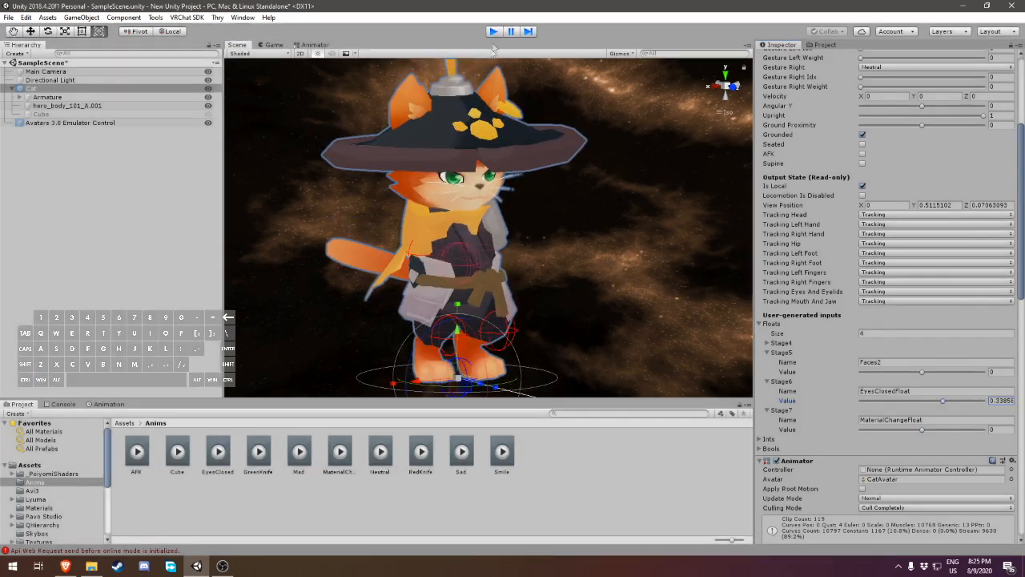
# - Go to the Avi3 assets folder and examine the controls of the Variables menu
pyautogui.click(125, 423)
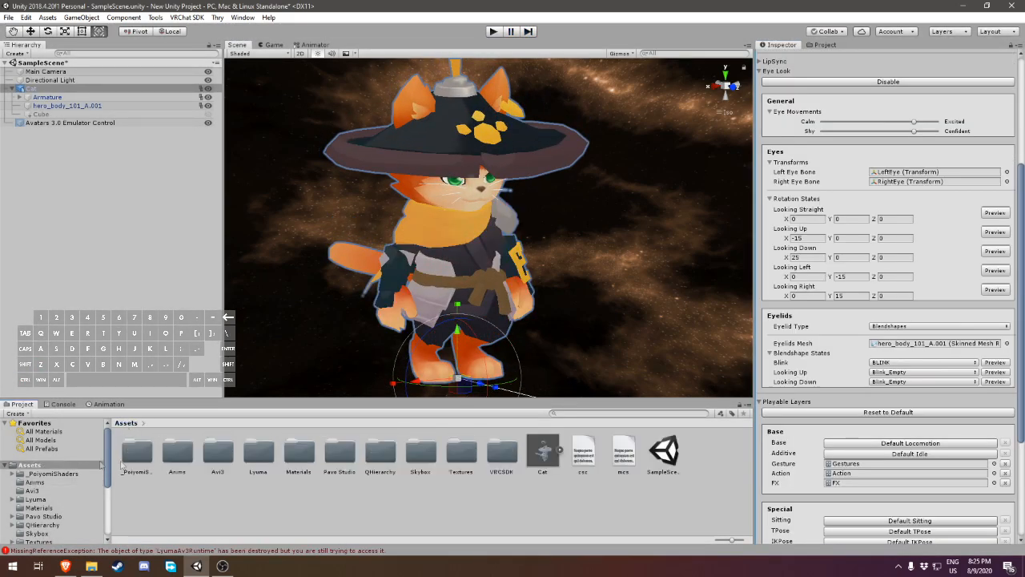
pyautogui.click(33, 482)
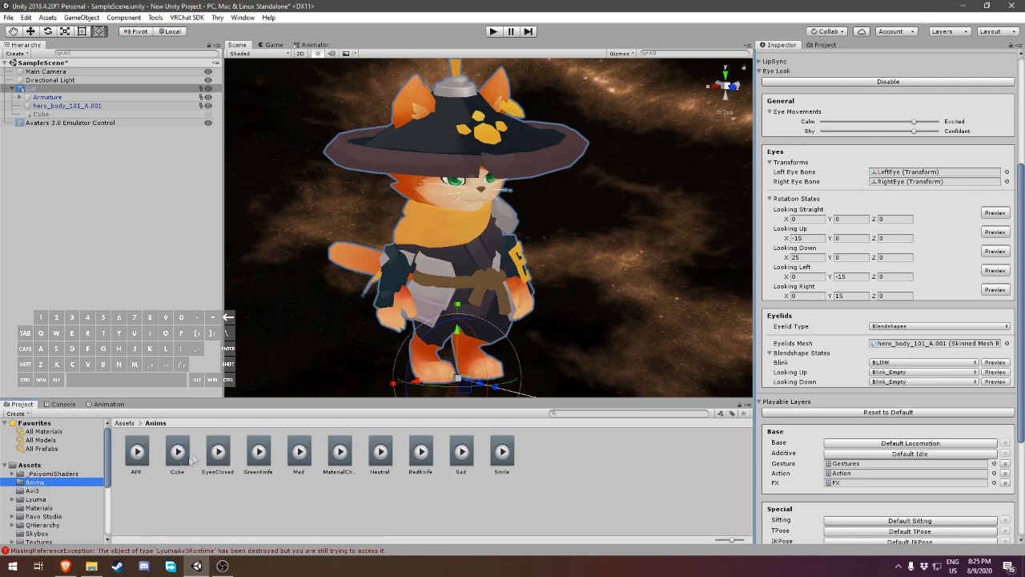
pyautogui.click(35, 490)
pyautogui.click(269, 458)
pyautogui.click(382, 454)
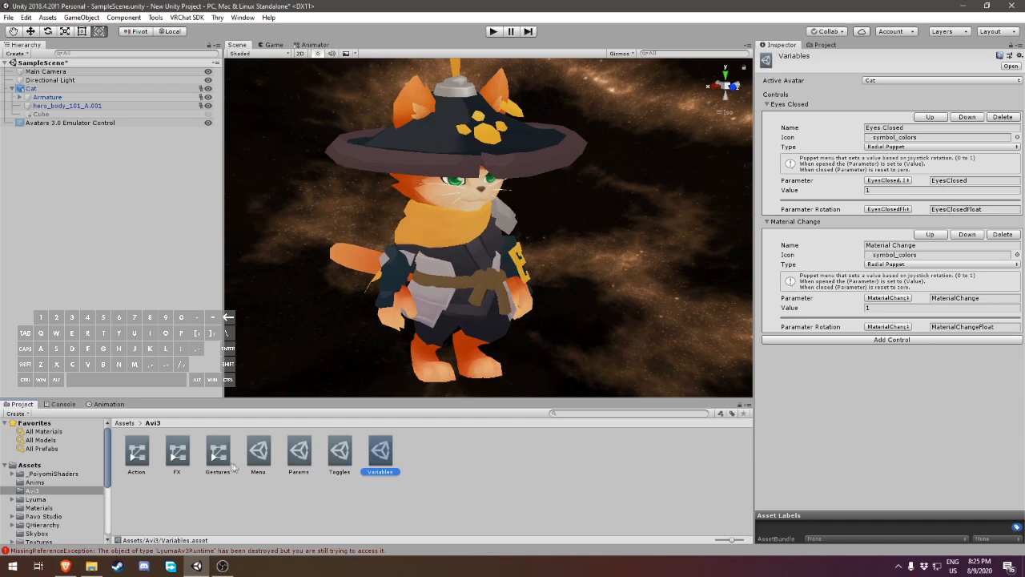
# - Open the FX controller and check the layer settings of EyesClosed and MaterialChange
pyautogui.doubleClick(178, 454)
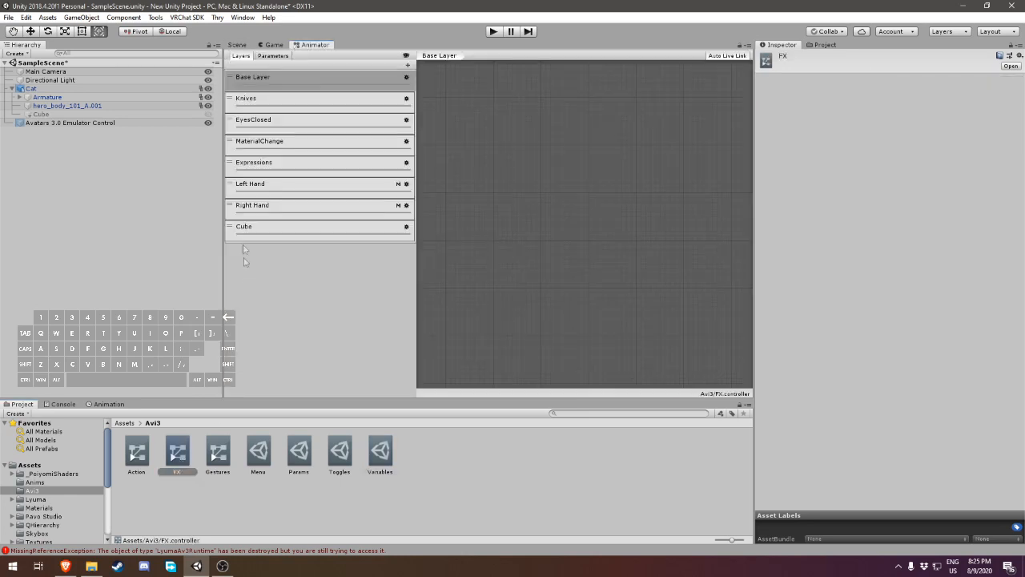
pyautogui.click(274, 122)
pyautogui.click(406, 121)
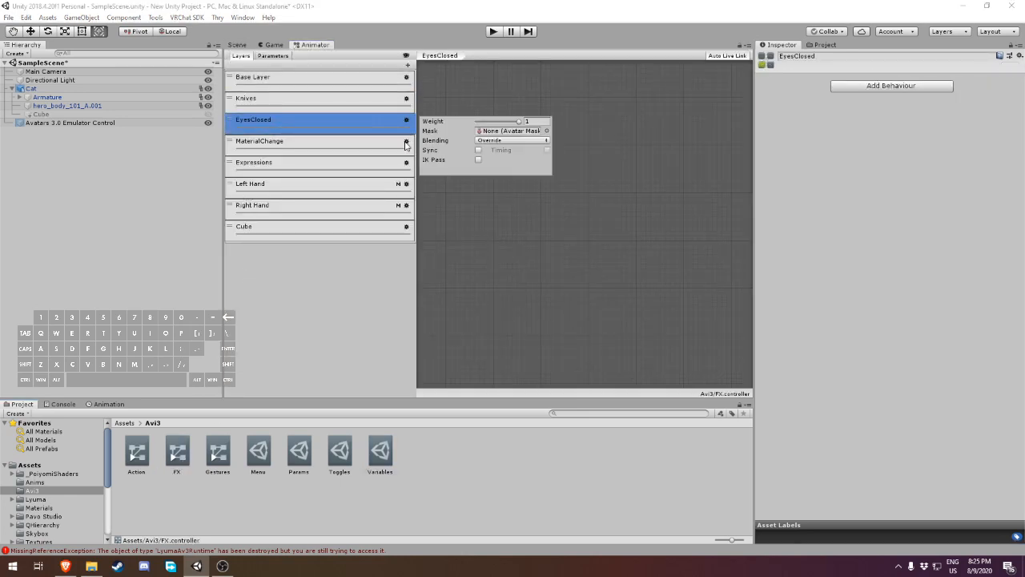
pyautogui.click(406, 142)
pyautogui.click(366, 133)
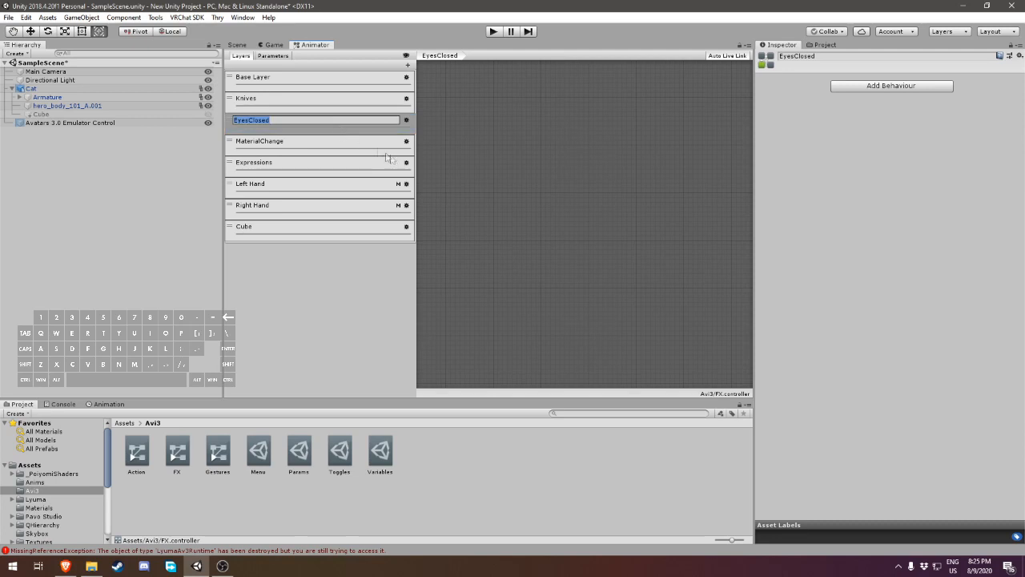
# - Examine the EyesClosed state in the EyesClosed layer and the parameters available for its Normalized Time
pyautogui.scroll(-5, 513, 218)
pyautogui.moveTo(513, 219); pyautogui.dragTo(502, 266, button='middle')
pyautogui.scroll(6, 605, 291)
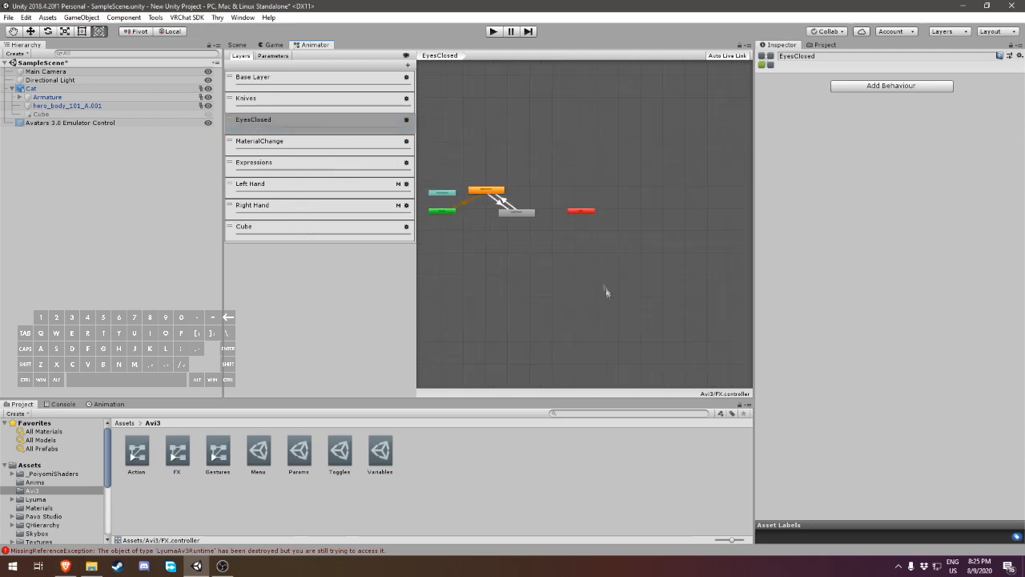
pyautogui.moveTo(476, 173); pyautogui.dragTo(603, 258, button='middle')
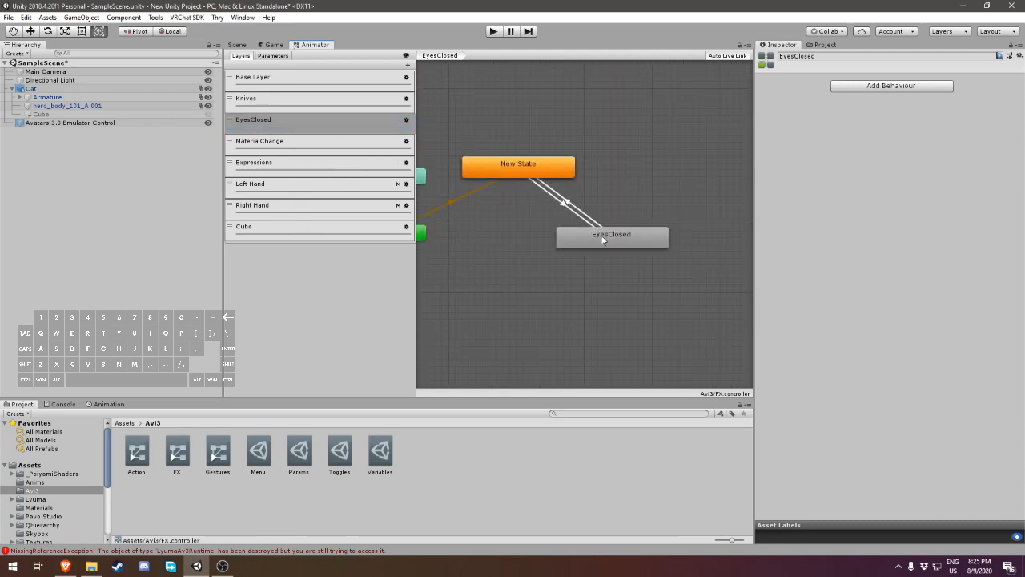
pyautogui.click(619, 243)
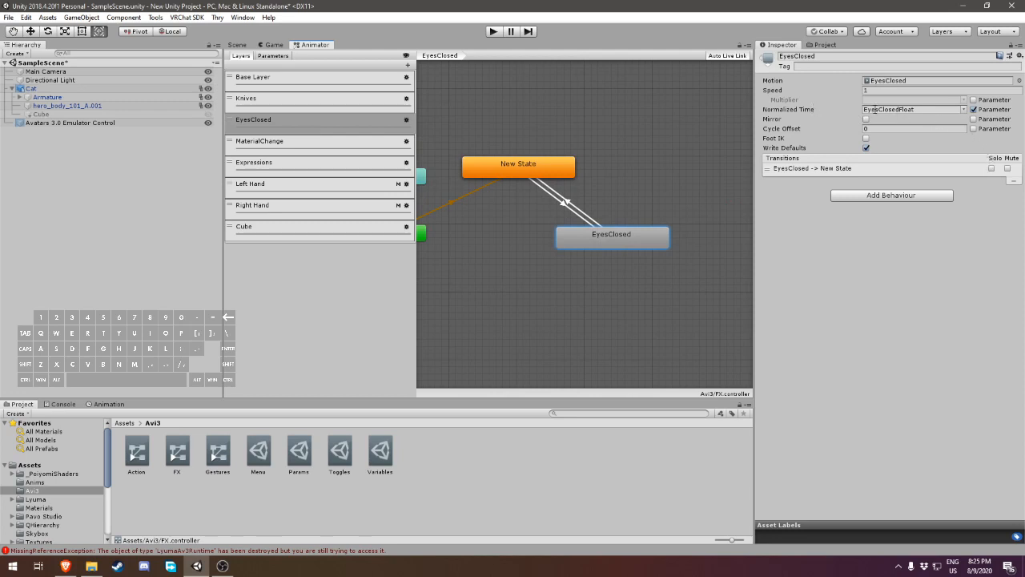
pyautogui.click(963, 110)
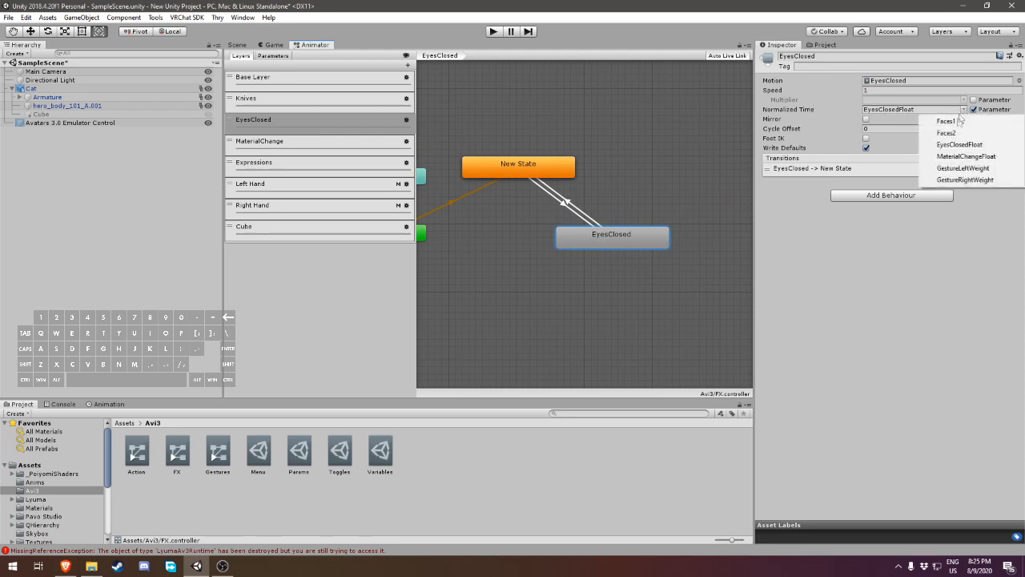
pyautogui.click(938, 286)
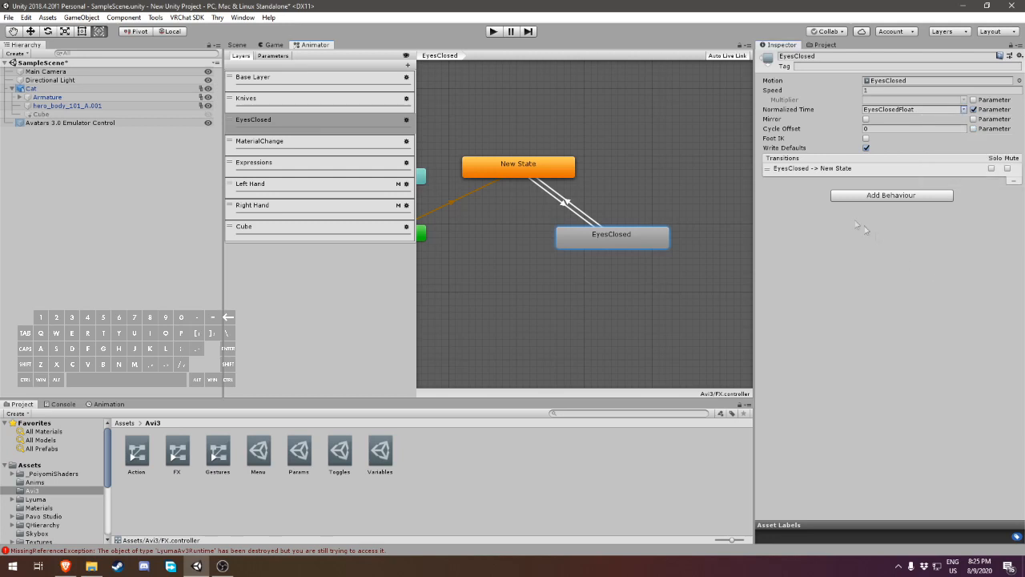
# - Check the conditions of the transitions from New State to EyesClosed and from New State to MaterialChange
pyautogui.click(561, 206)
pyautogui.click(910, 259)
pyautogui.click(966, 338)
pyautogui.click(828, 258)
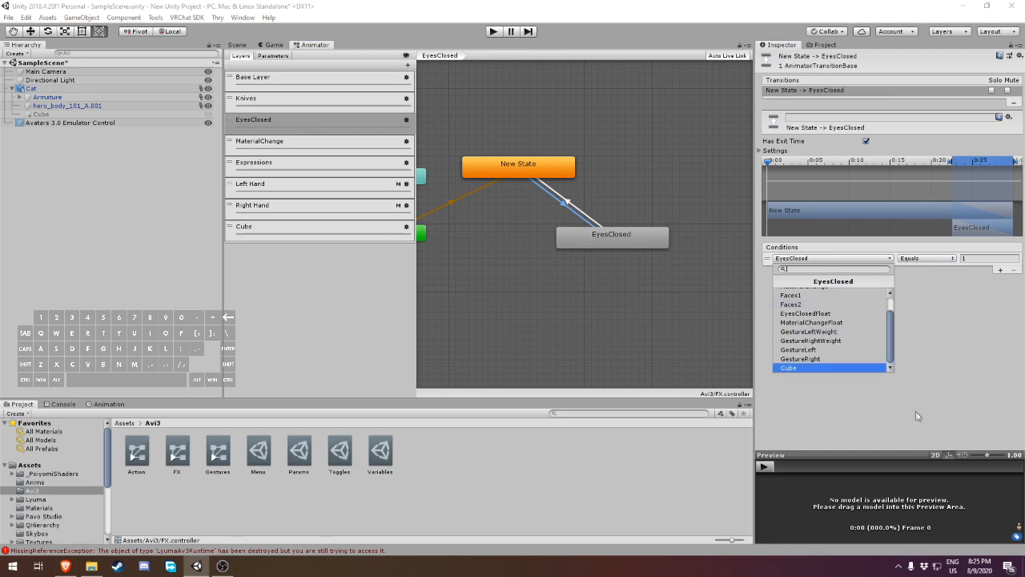
pyautogui.scroll(1, 839, 334)
pyautogui.click(920, 316)
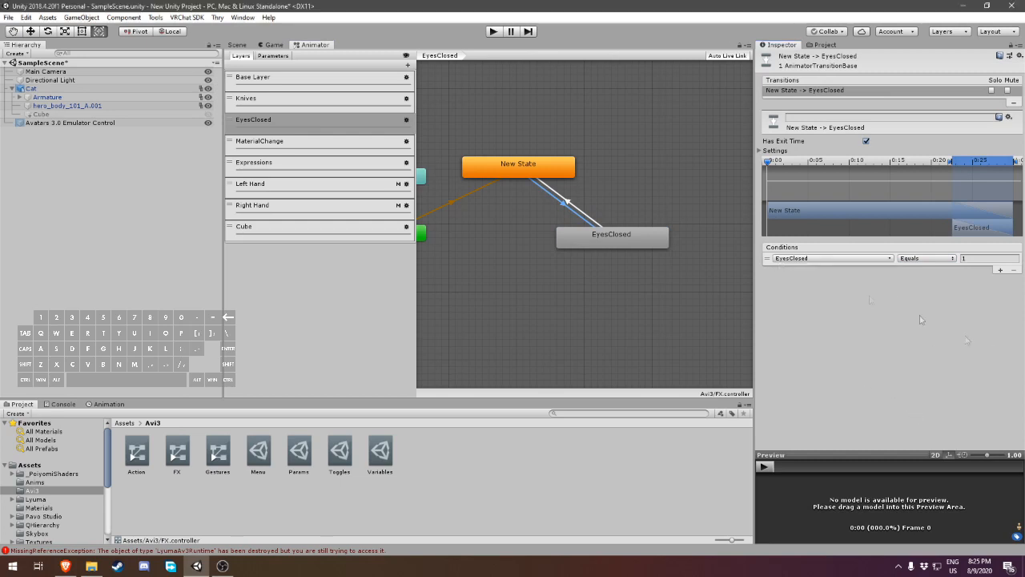
pyautogui.click(328, 147)
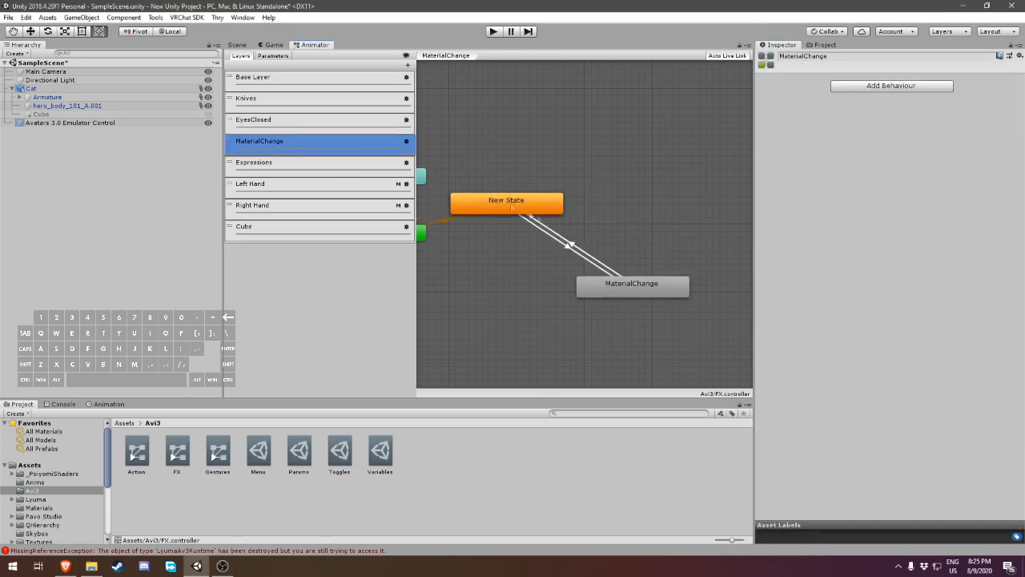
pyautogui.click(569, 248)
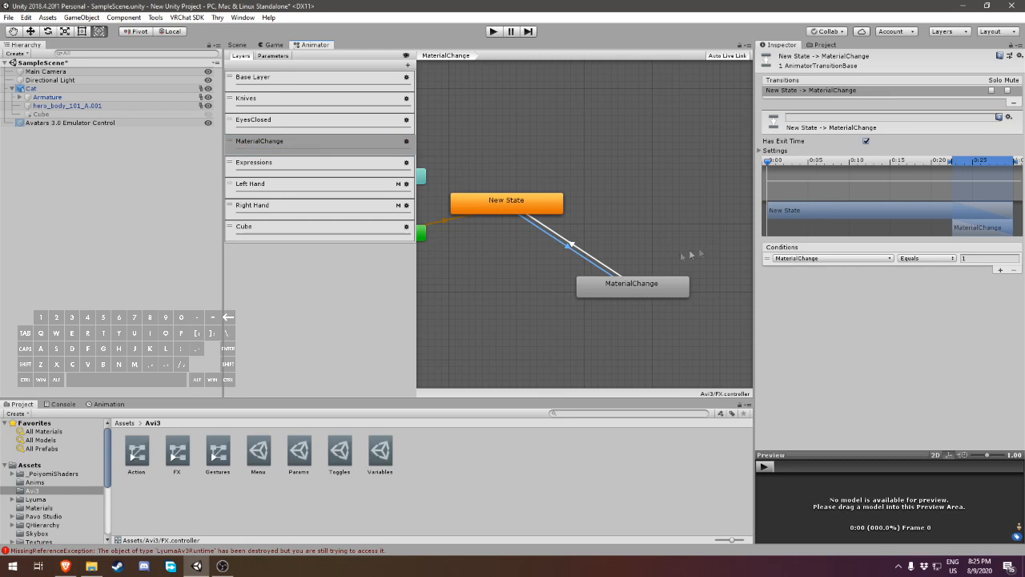
# - Find the MaterialChange state's animation clip and move its last keyframe to 0:10
pyautogui.click(636, 290)
pyautogui.click(895, 83)
pyautogui.click(340, 460)
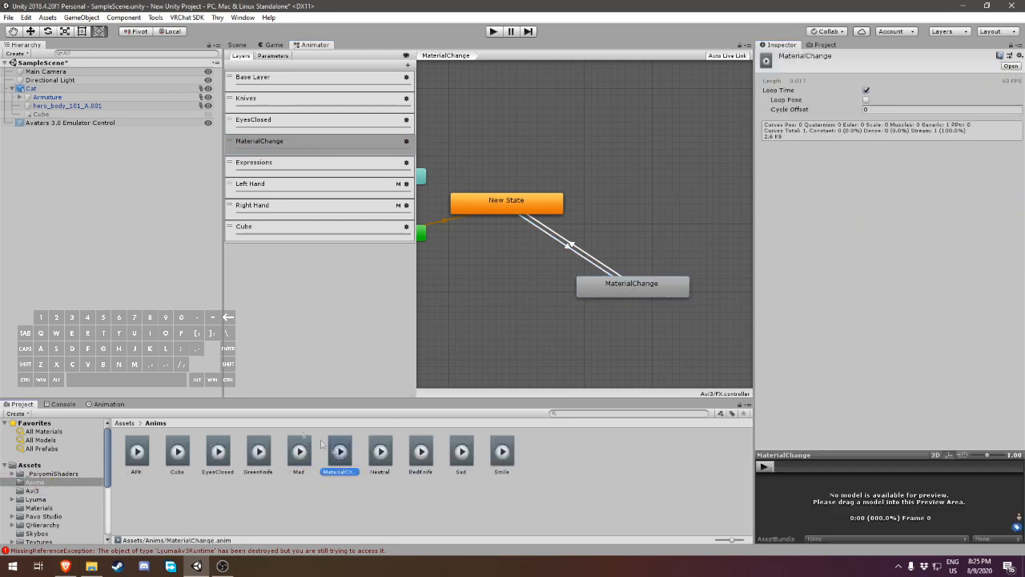
pyautogui.click(109, 405)
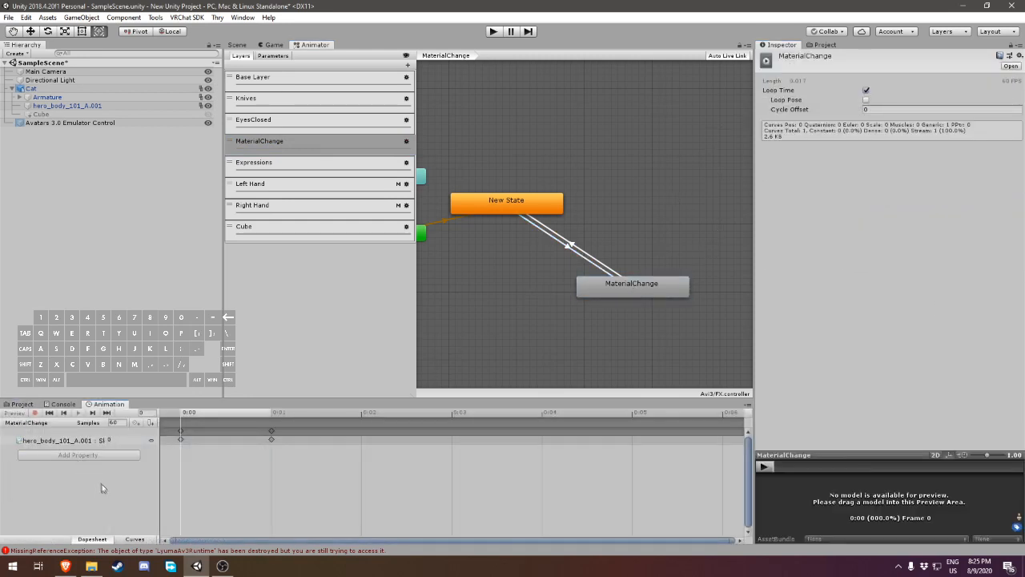
pyautogui.click(269, 417)
pyautogui.click(180, 414)
pyautogui.scroll(-4, 245, 479)
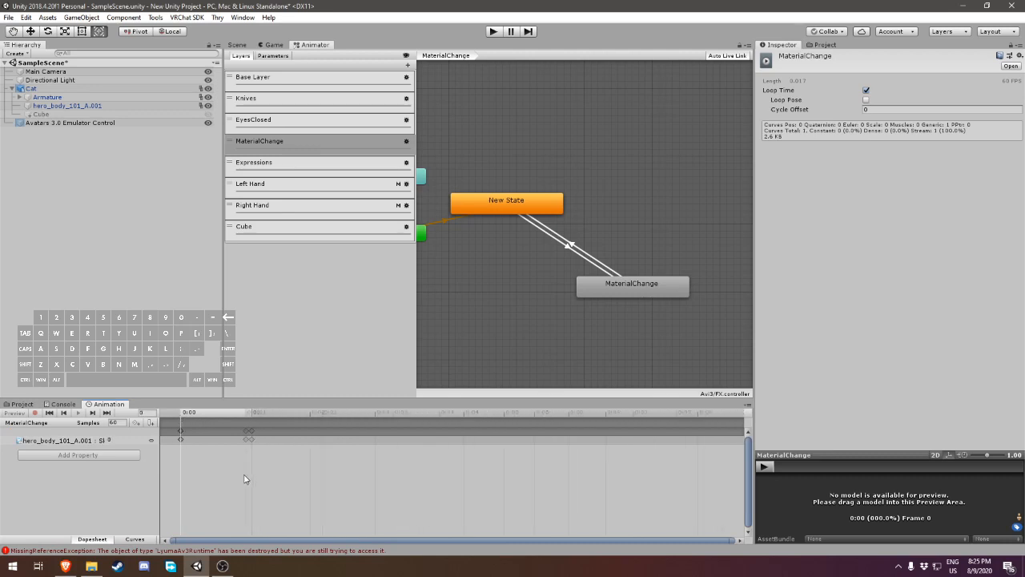
pyautogui.moveTo(230, 432); pyautogui.dragTo(711, 442)
pyautogui.scroll(-2, 700, 443)
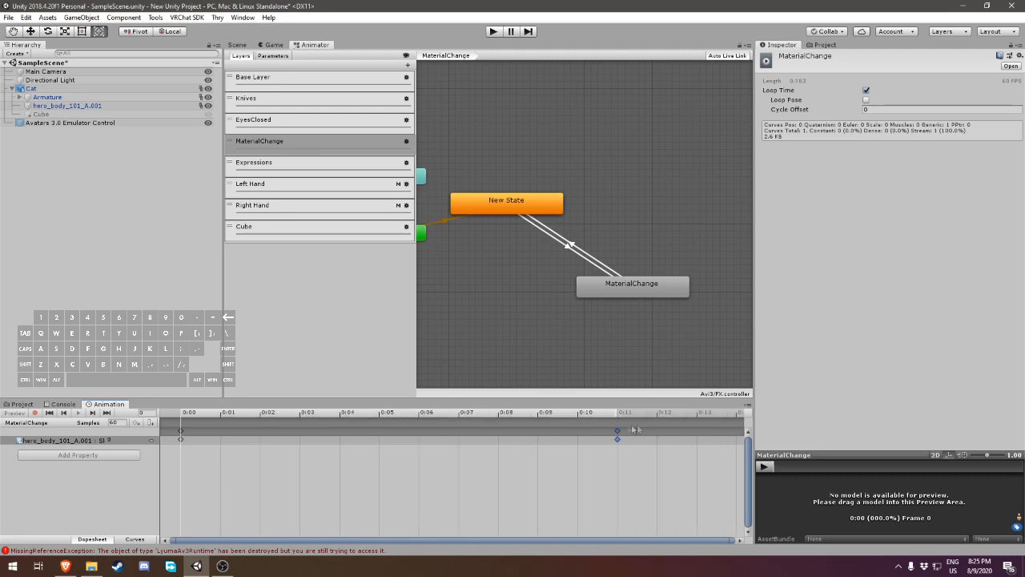
pyautogui.moveTo(619, 436); pyautogui.dragTo(579, 436)
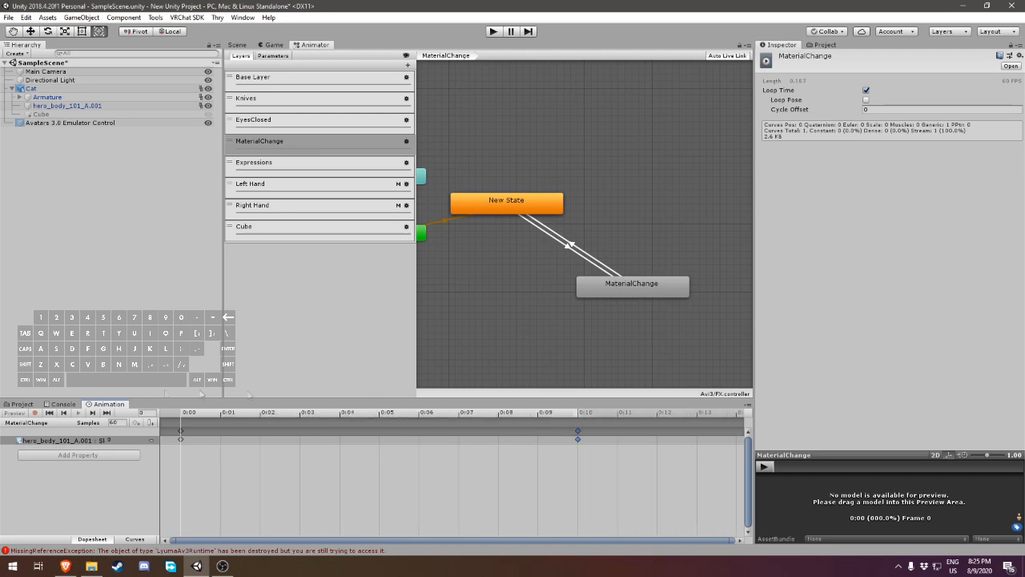
# - Find the EyesClosed state's animation clip and move its last keyframe to 0:10
pyautogui.click(22, 404)
pyautogui.click(269, 120)
pyautogui.click(616, 240)
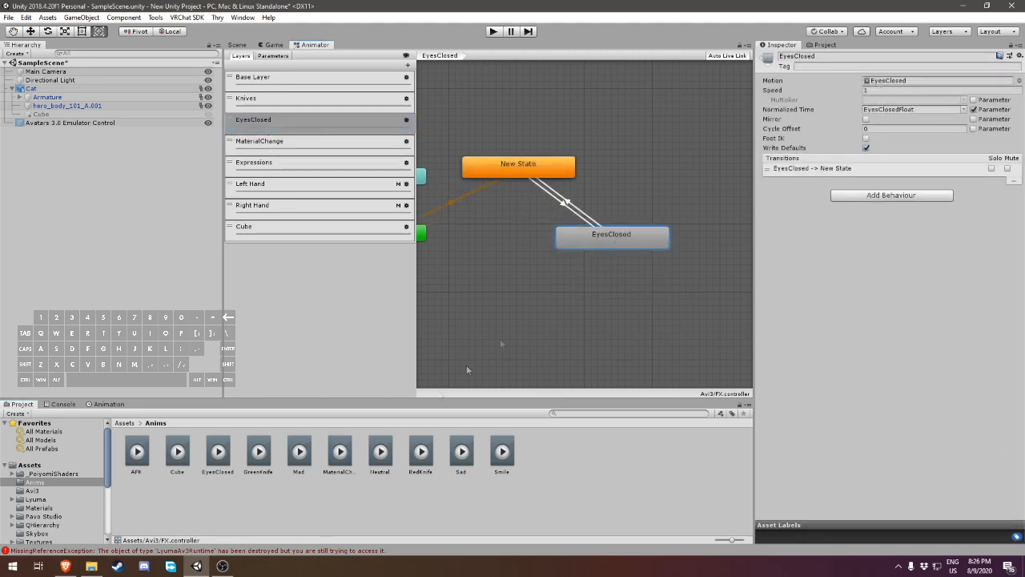
pyautogui.click(950, 83)
pyautogui.click(220, 463)
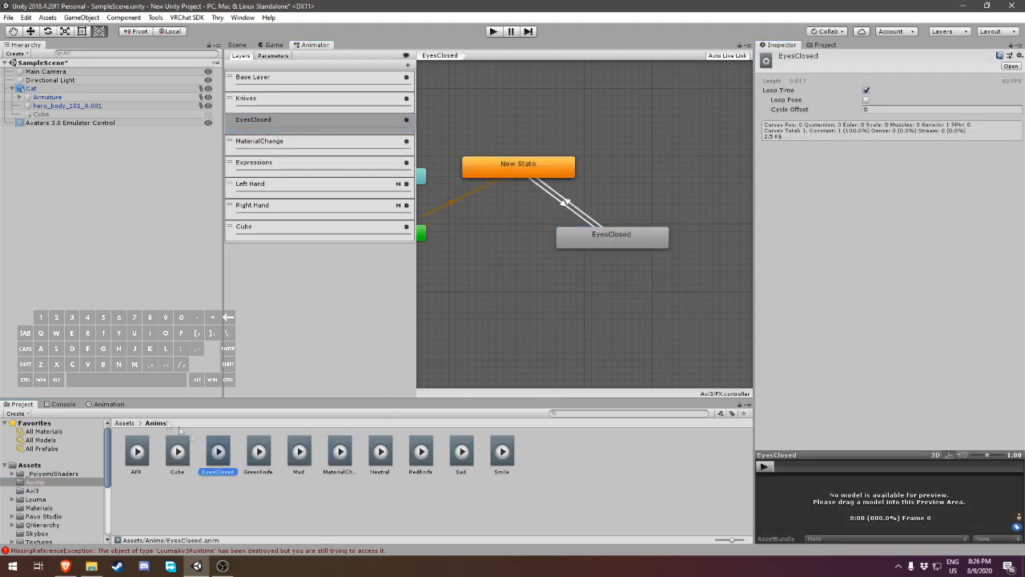
pyautogui.click(117, 406)
pyautogui.scroll(-4, 279, 450)
pyautogui.moveTo(238, 430); pyautogui.dragTo(675, 412)
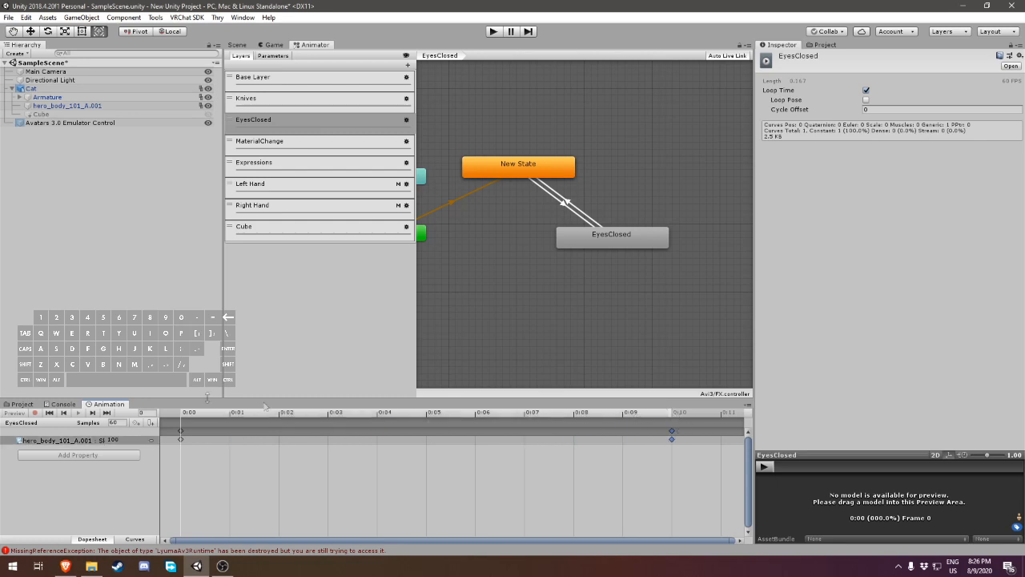
# - Run the scene and show the Cat's user-generated float inputs with the avatar in the Scene view
pyautogui.click(14, 404)
pyautogui.click(237, 45)
pyautogui.click(494, 32)
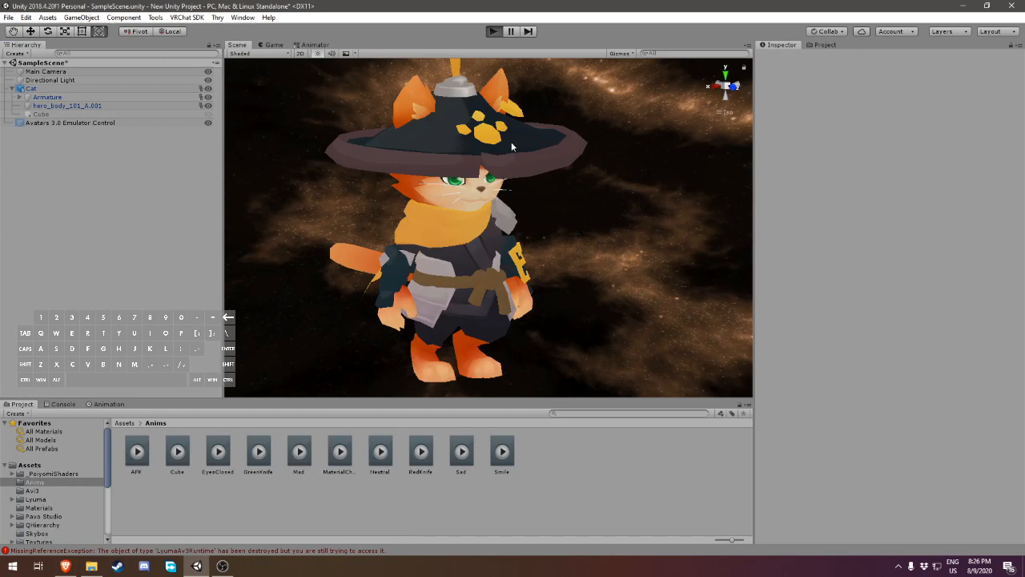
pyautogui.click(135, 90)
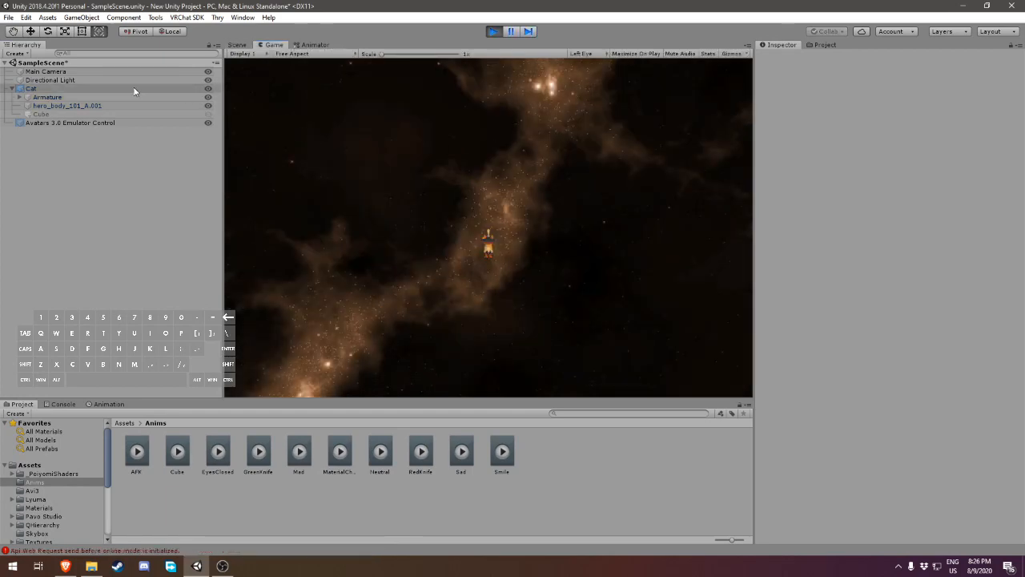
pyautogui.click(80, 105)
pyautogui.doubleClick(80, 105)
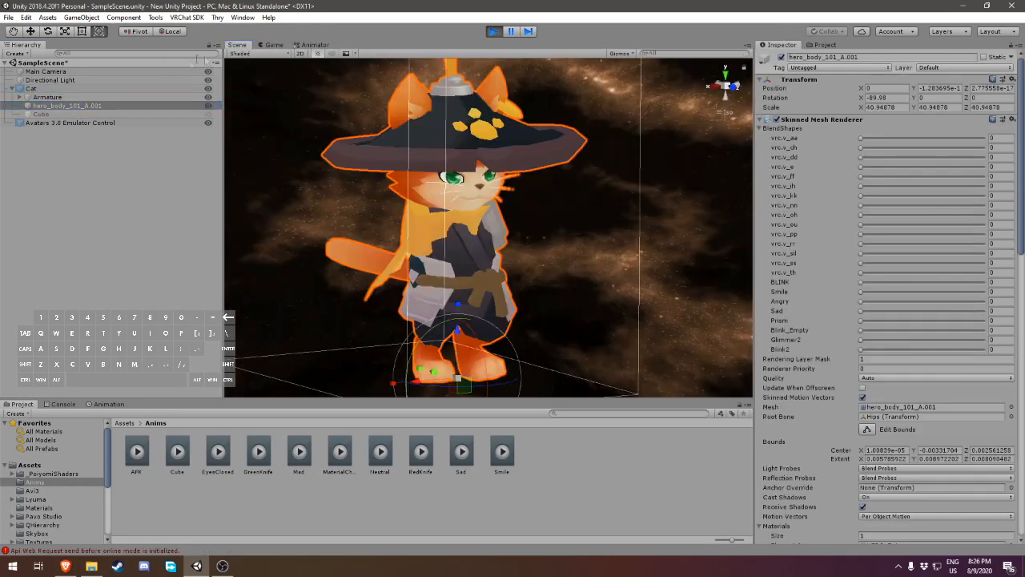
pyautogui.click(48, 88)
pyautogui.scroll(-10, 855, 381)
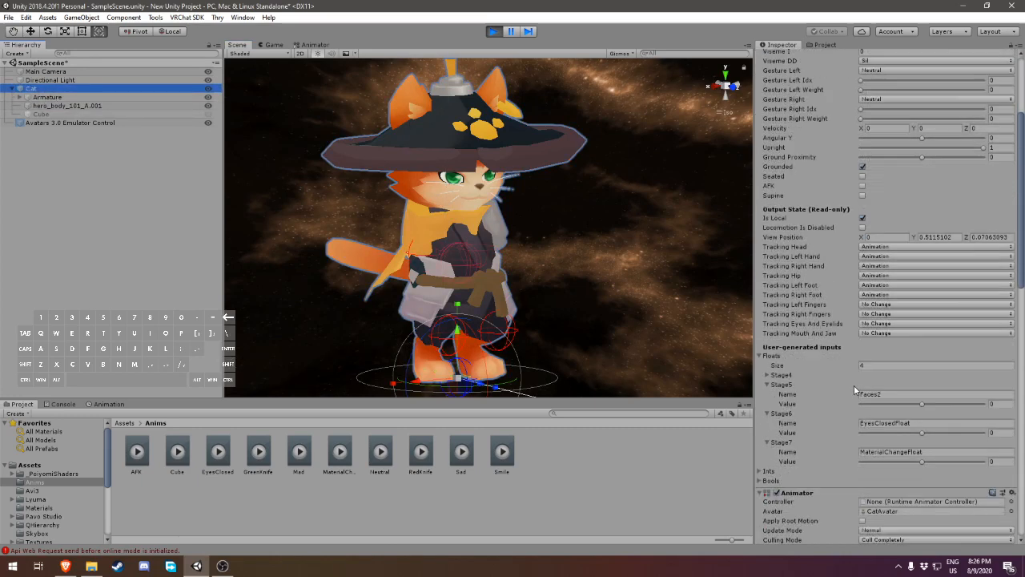
# - Test EyesClosedFloat at 1 and about 0.58, and Faces2 at -1, on the running avatar
pyautogui.click(923, 305)
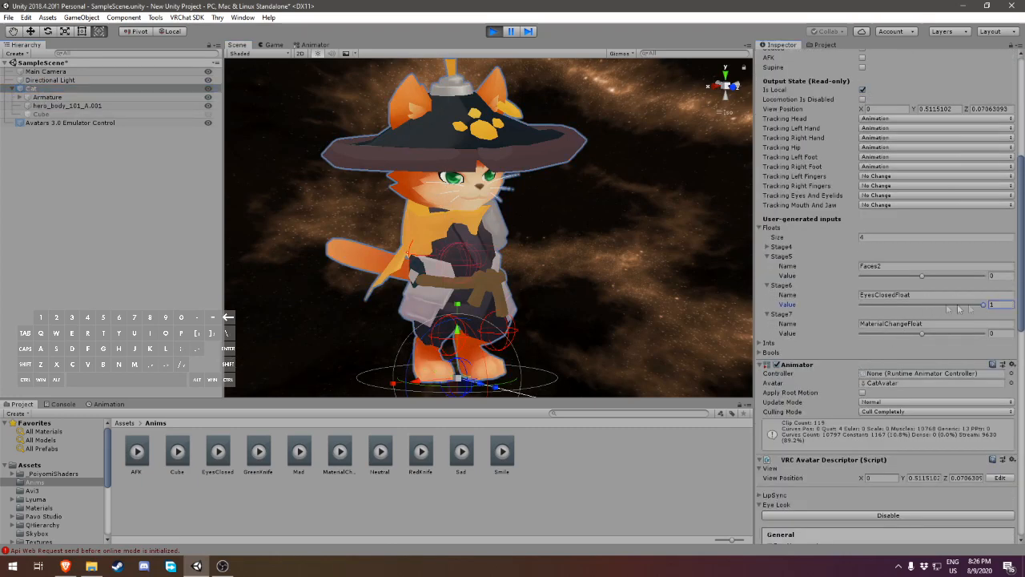
pyautogui.hotkey('ctrl', 'z')
pyautogui.moveTo(934, 307); pyautogui.dragTo(917, 280)
pyautogui.write('1')
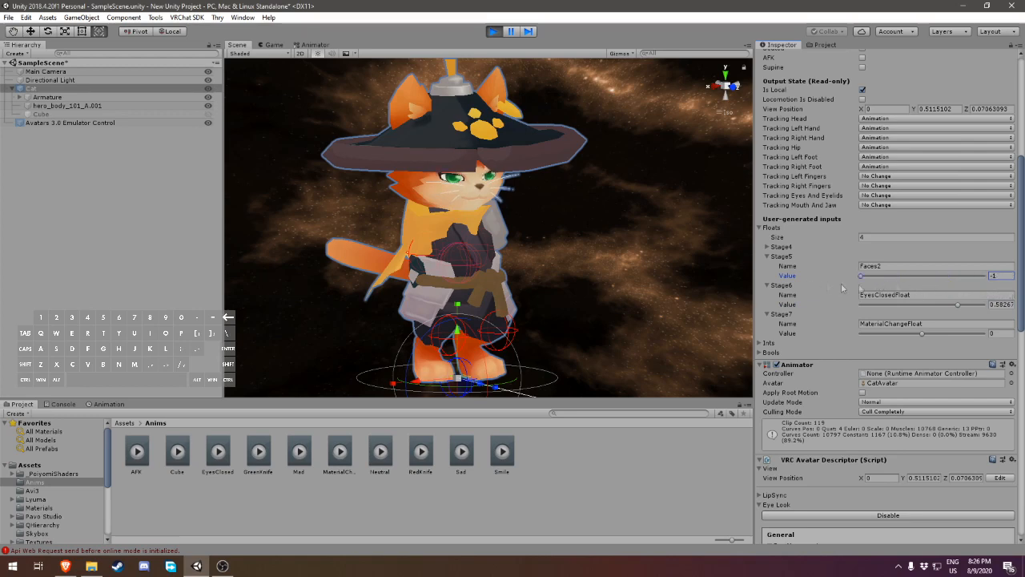
pyautogui.hotkey('ctrl', 'z')
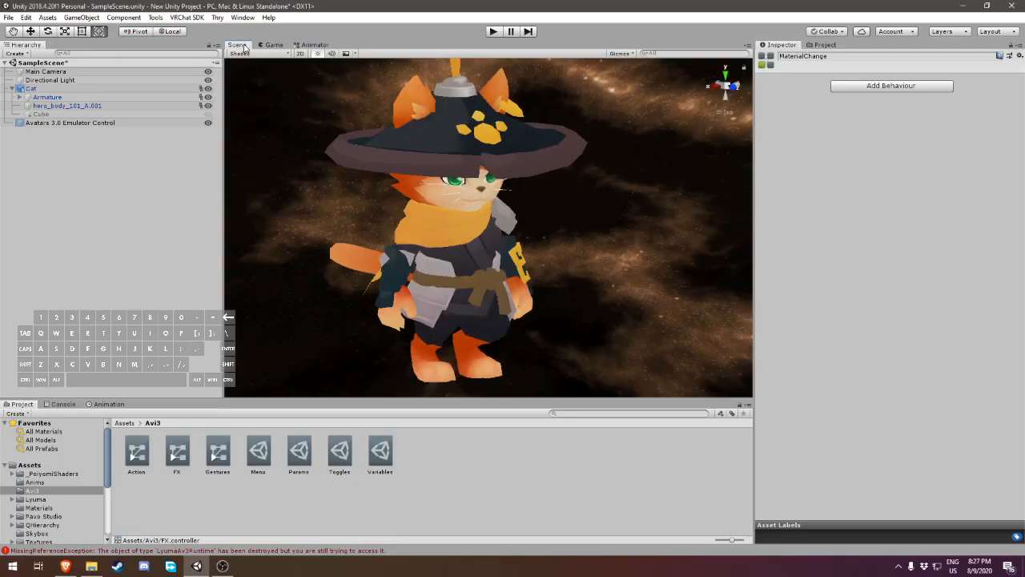
# - Open the VRChat SDK control panel's avatar builder and auto-fix the Cat's blendshape normals error
pyautogui.keyDown('alt'); pyautogui.moveTo(312, 262); pyautogui.dragTo(527, 318); pyautogui.keyUp('alt')
pyautogui.click(187, 18)
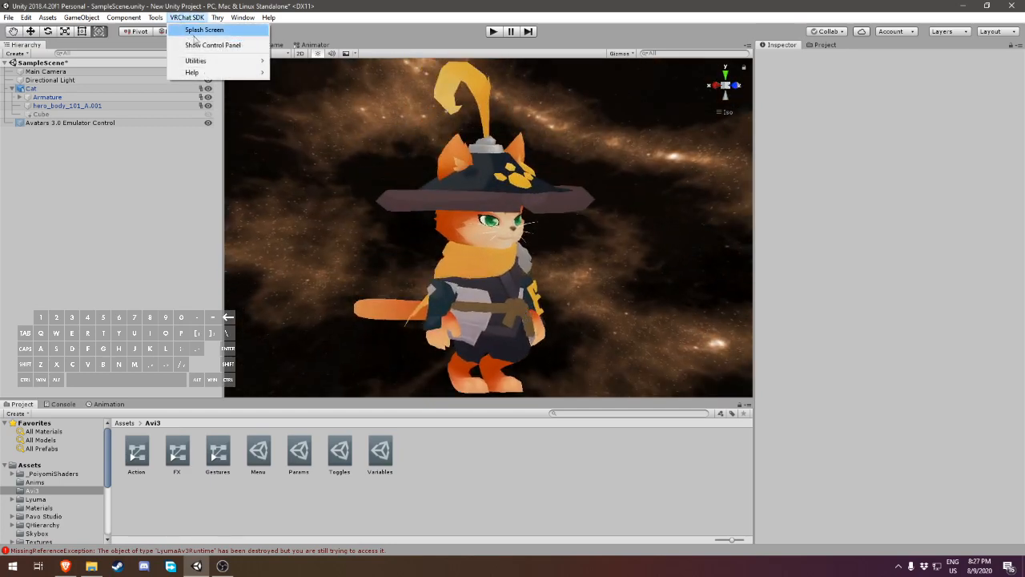
pyautogui.click(201, 44)
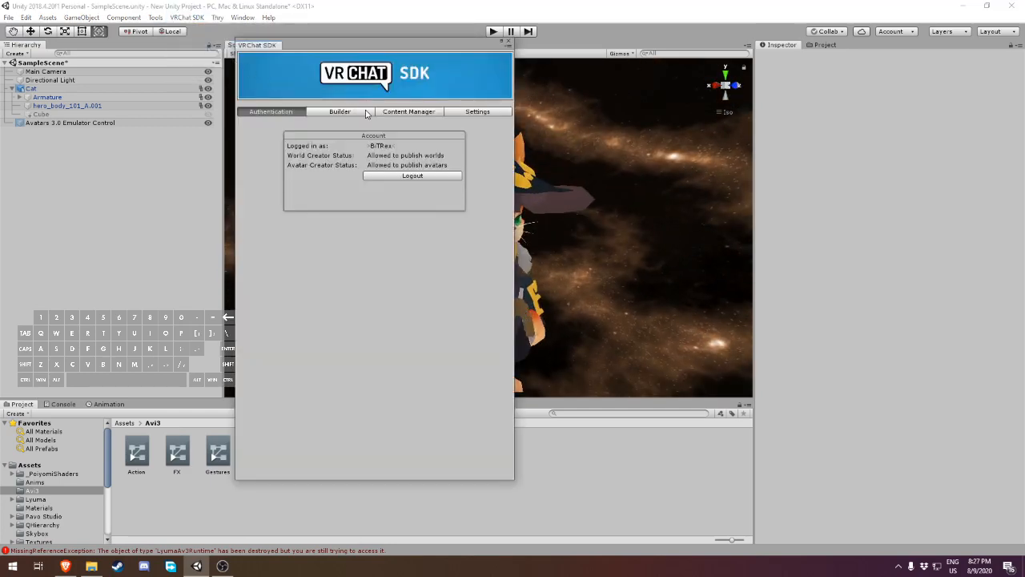
pyautogui.click(365, 112)
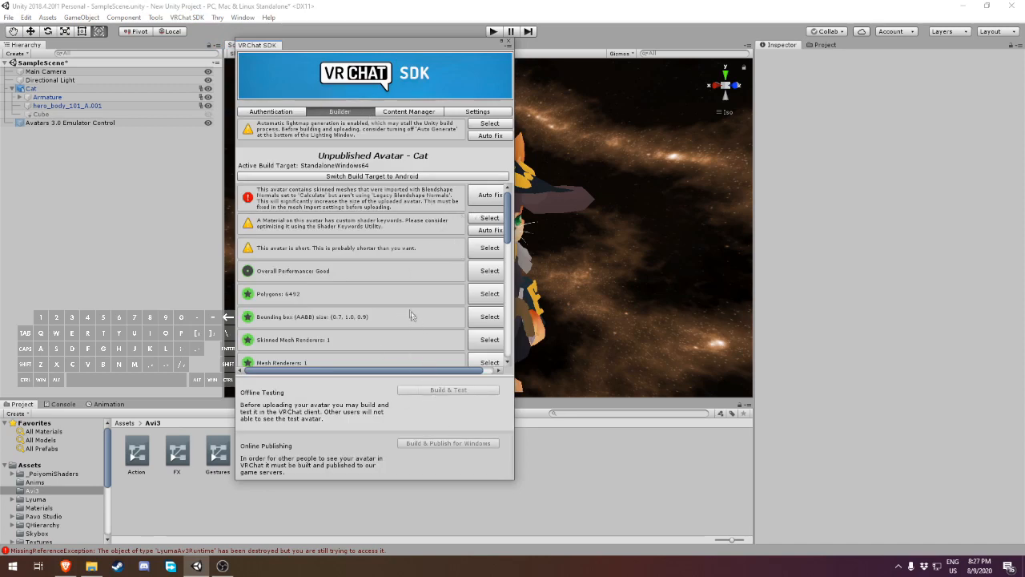
pyautogui.click(485, 203)
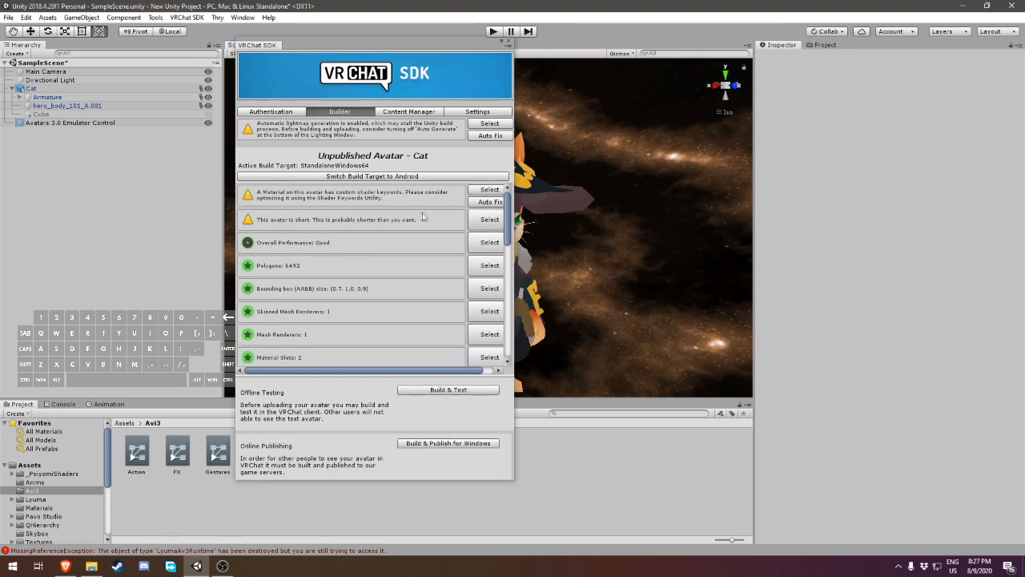
# - Build the Cat avatar for offline testing and switch to the VRChat client
pyautogui.click(438, 392)
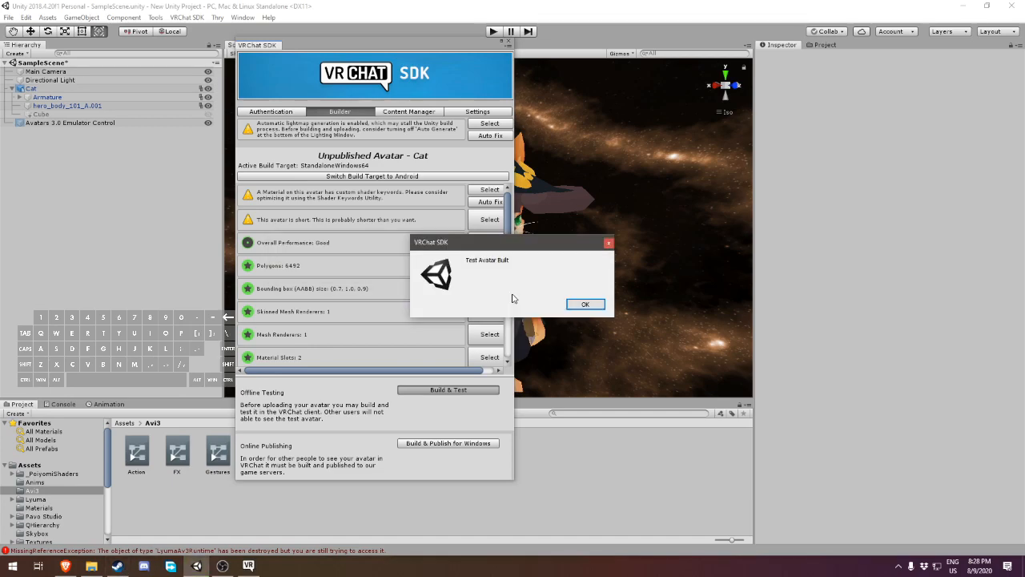
pyautogui.press('Return')
pyautogui.hotkey('alt', 'Tab')
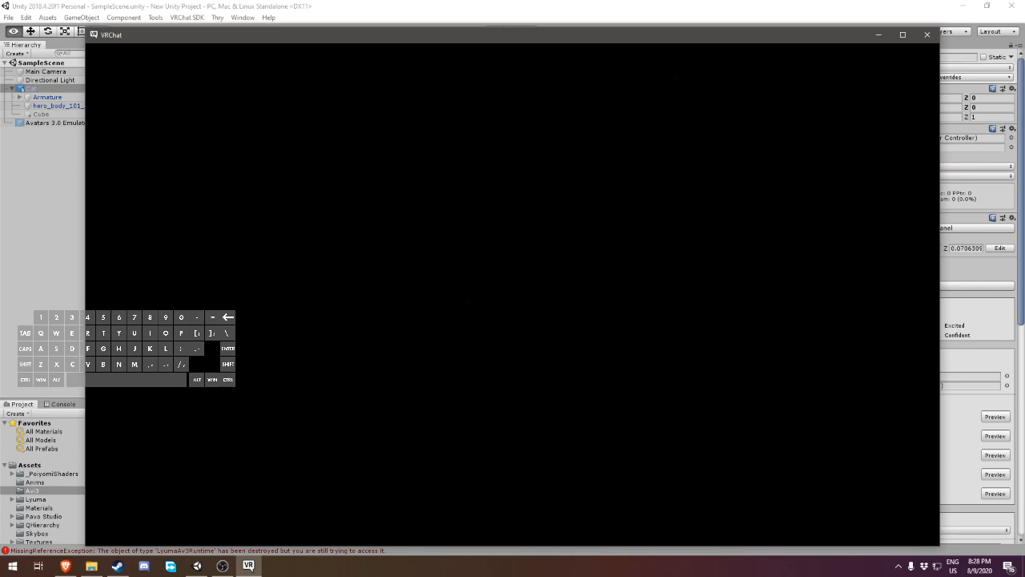
# - Change into the SDK: Cat test avatar in VRChat and walk up to the mirror to view it
pyautogui.hotkey('shift', 'w')
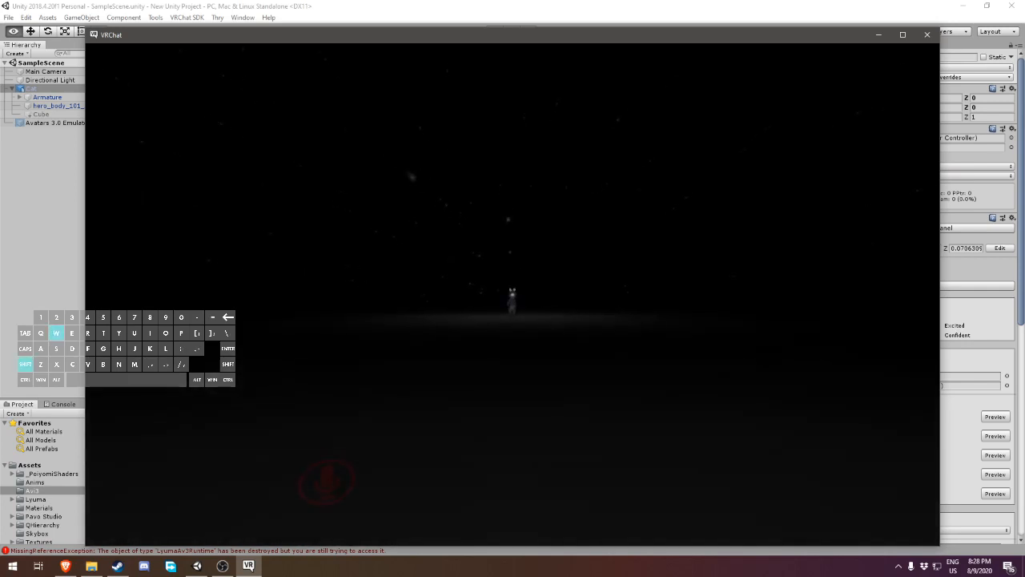
pyautogui.press('Escape')
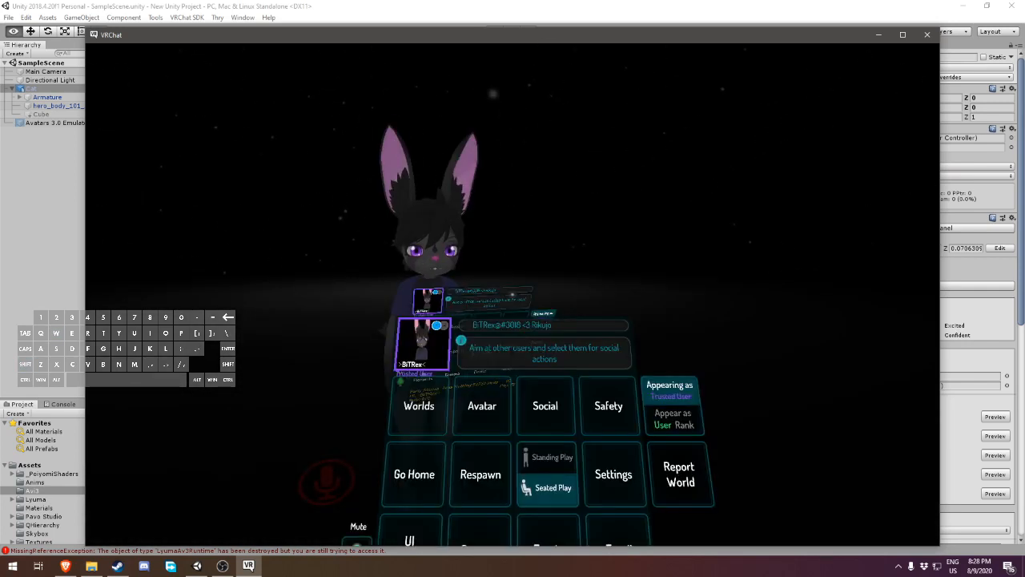
pyautogui.click(504, 297)
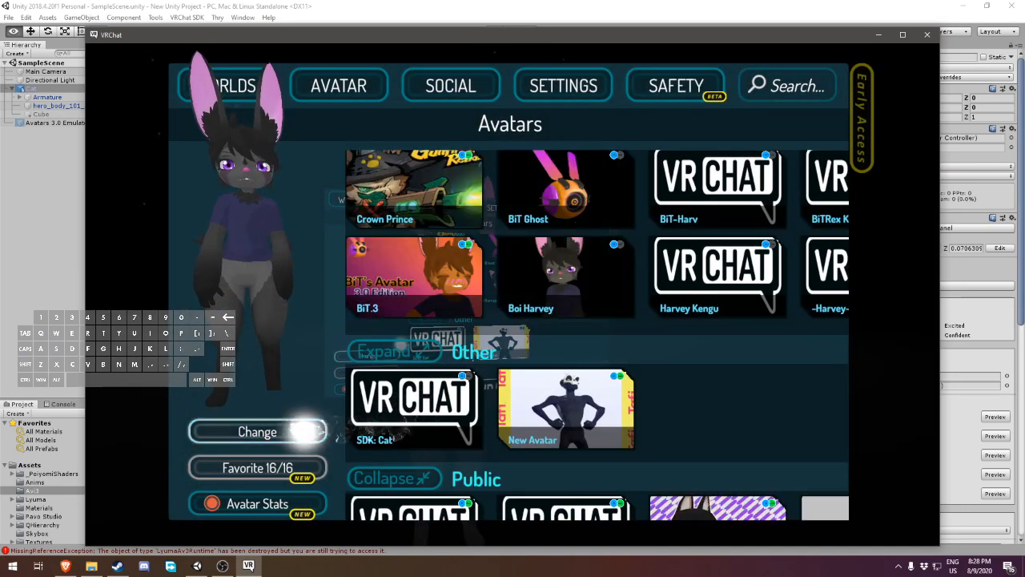
pyautogui.click(300, 431)
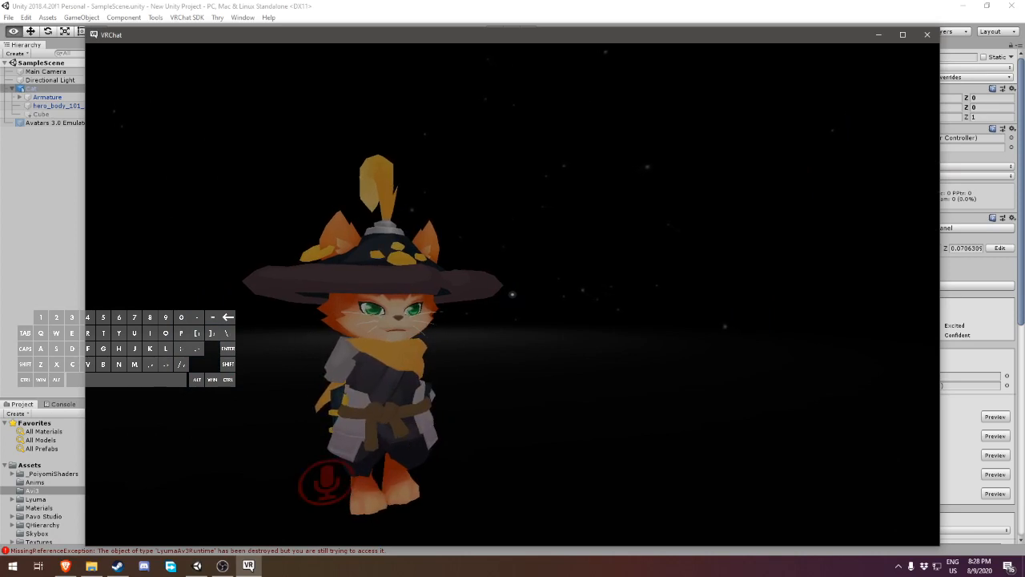
pyautogui.press('w')
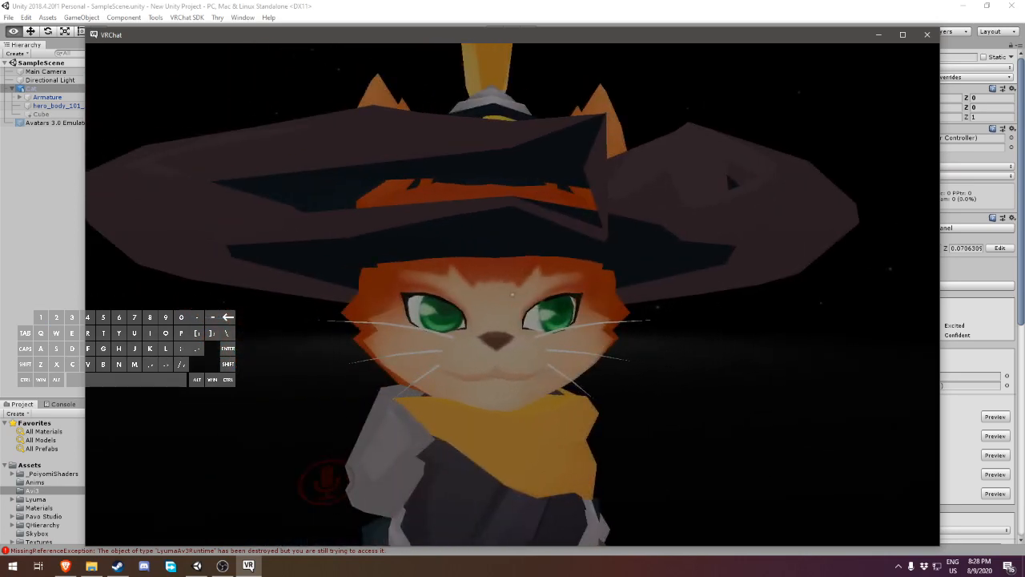
# - Back away from the mirror, try a hand gesture, and switch on the Cube from the avatar's Toggles expression menu
pyautogui.press('s')
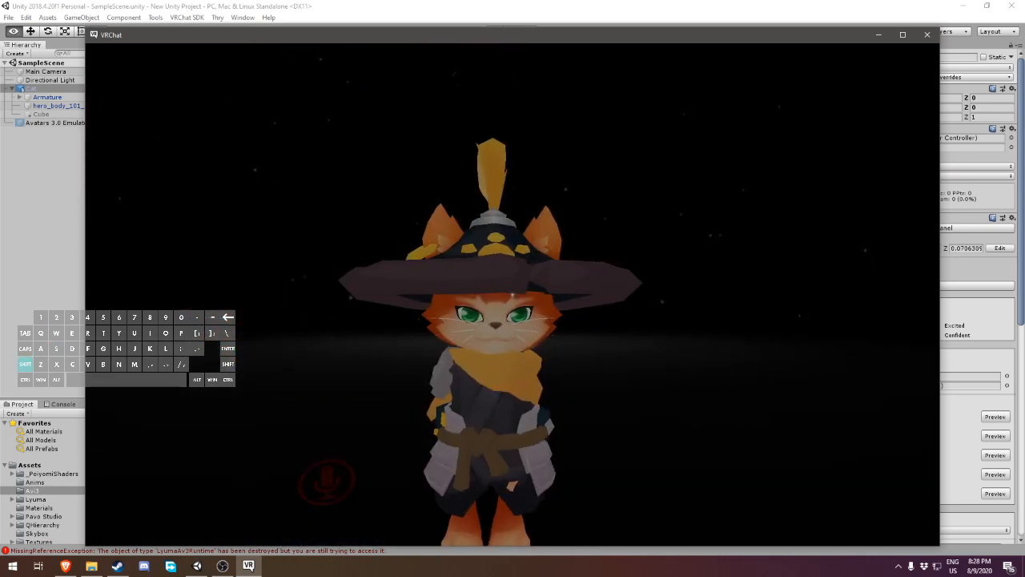
pyautogui.press('shift')
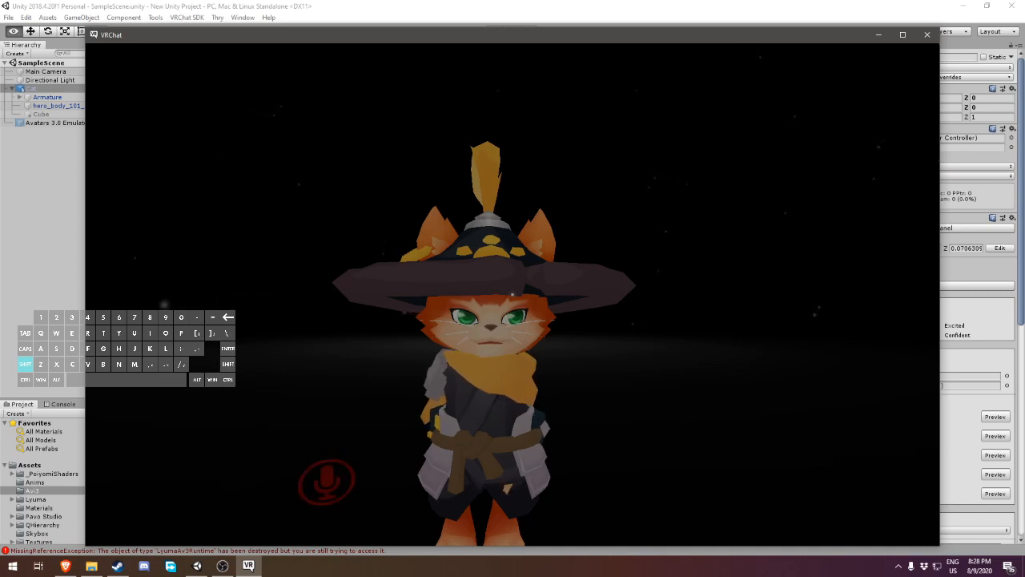
pyautogui.press('r')
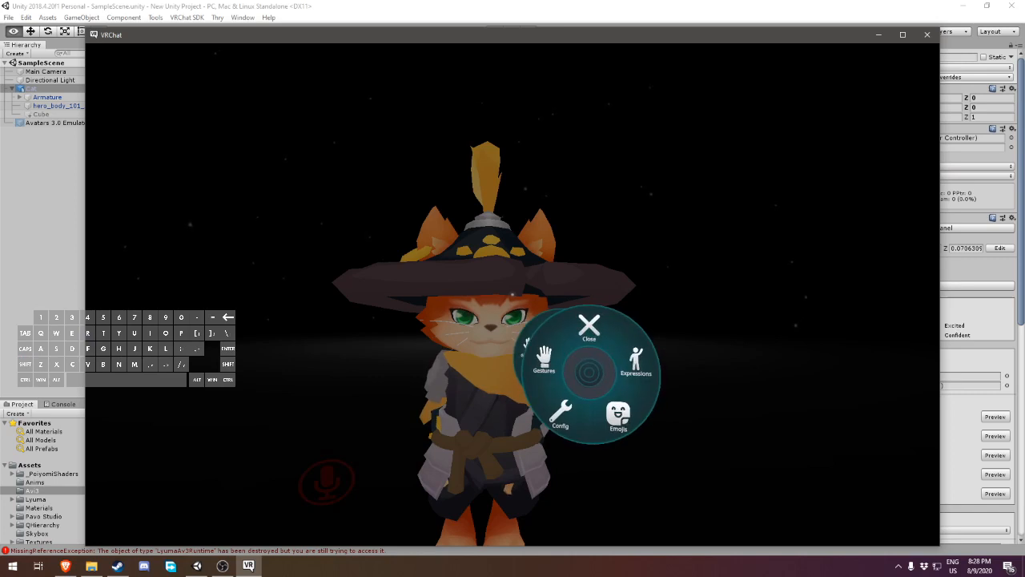
pyautogui.click(606, 367)
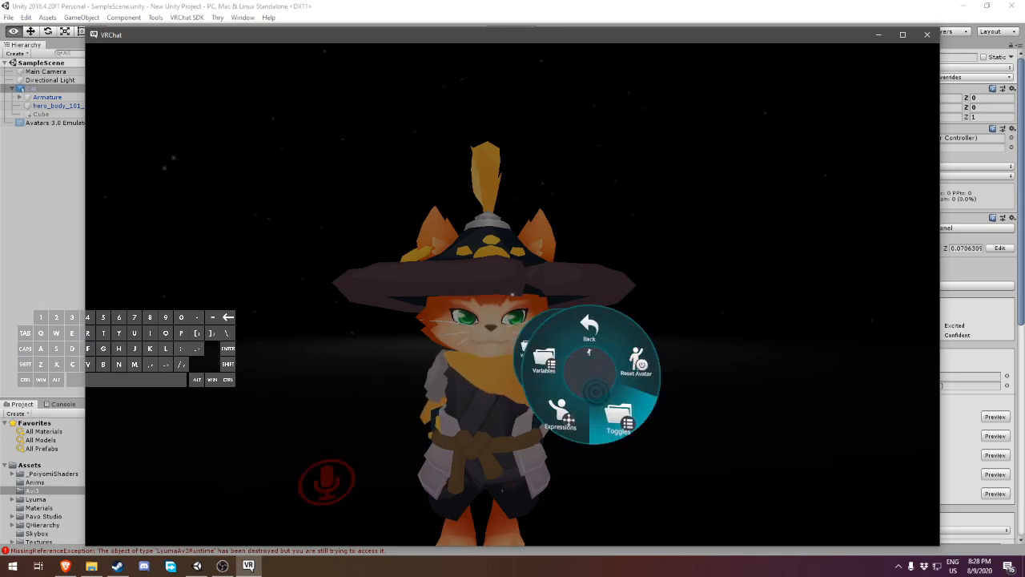
pyautogui.click(619, 418)
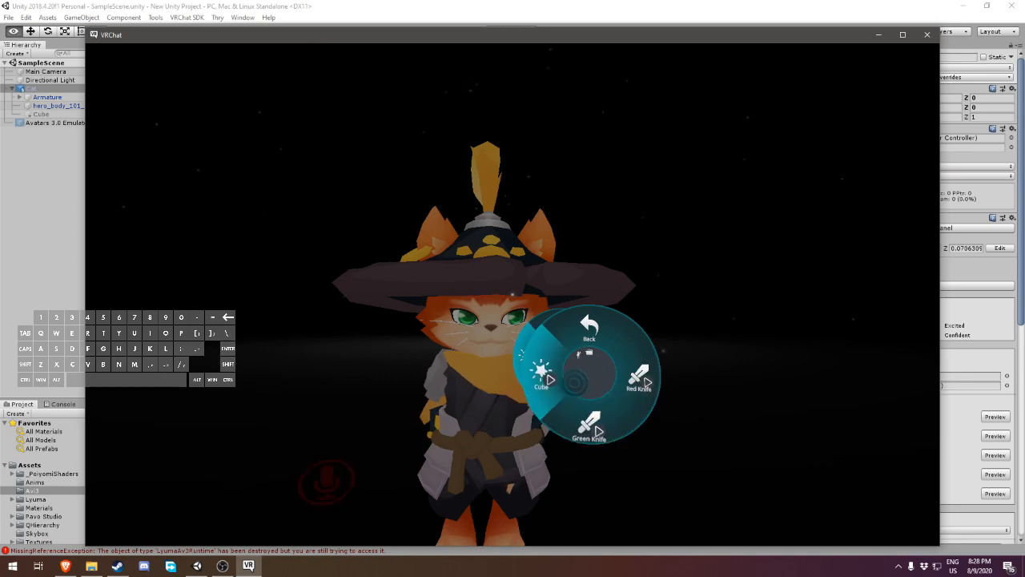
pyautogui.press('r')
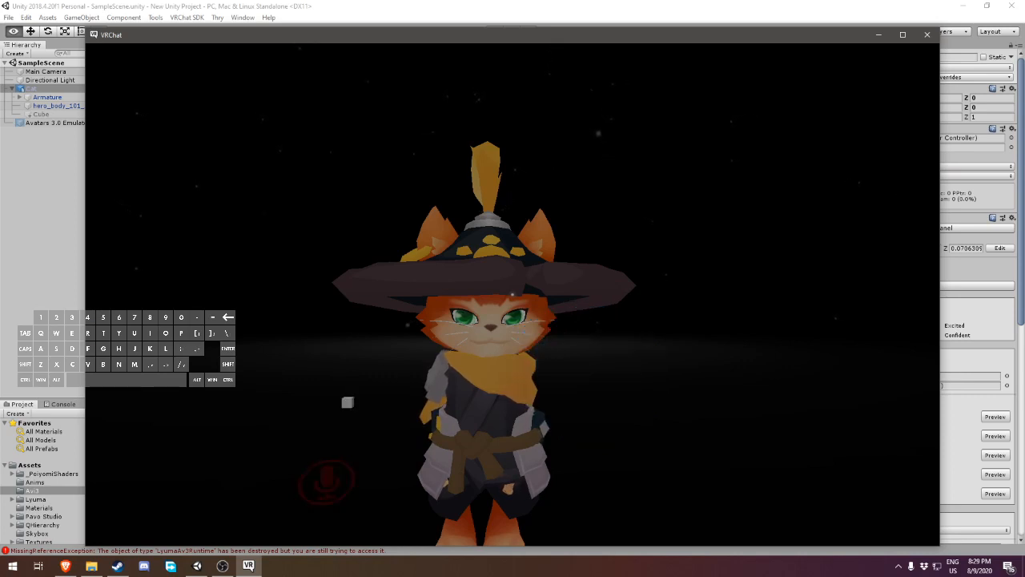
# - Move around in front of the mirror and switch on the Red Knife from the Toggles expression menu
pyautogui.press('r')
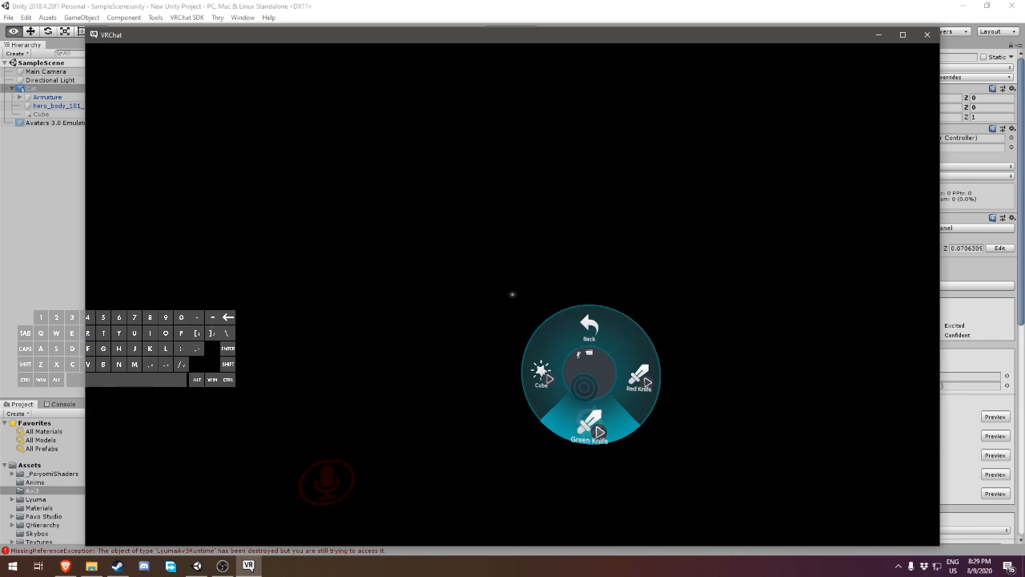
pyautogui.press('s')
pyautogui.press('d')
pyautogui.press('space')
pyautogui.press('w')
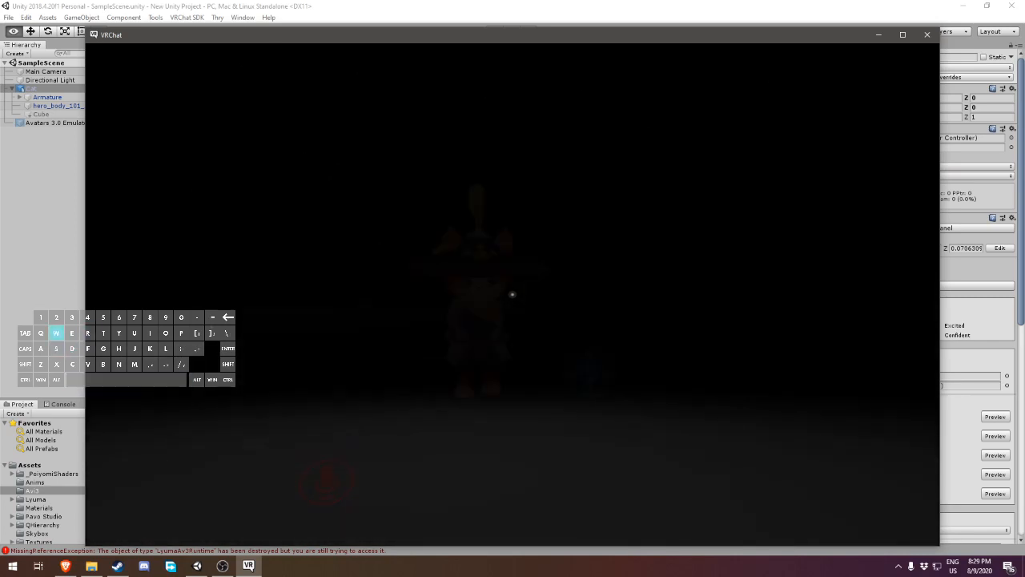
pyautogui.press('r')
pyautogui.click(609, 376)
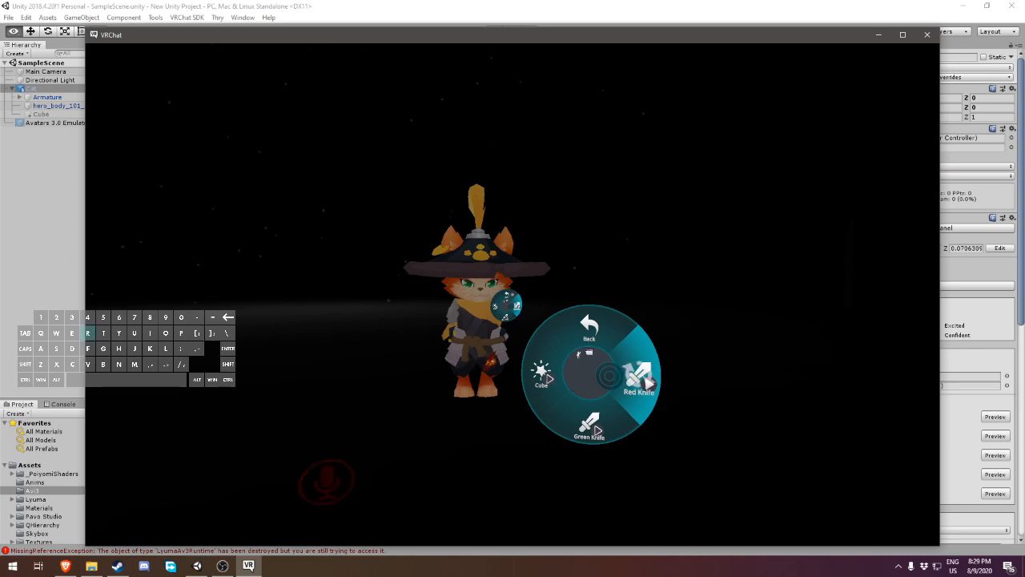
# - Walk closer to the mirror and test switching the Red Knife again
pyautogui.press('w')
pyautogui.press('r')
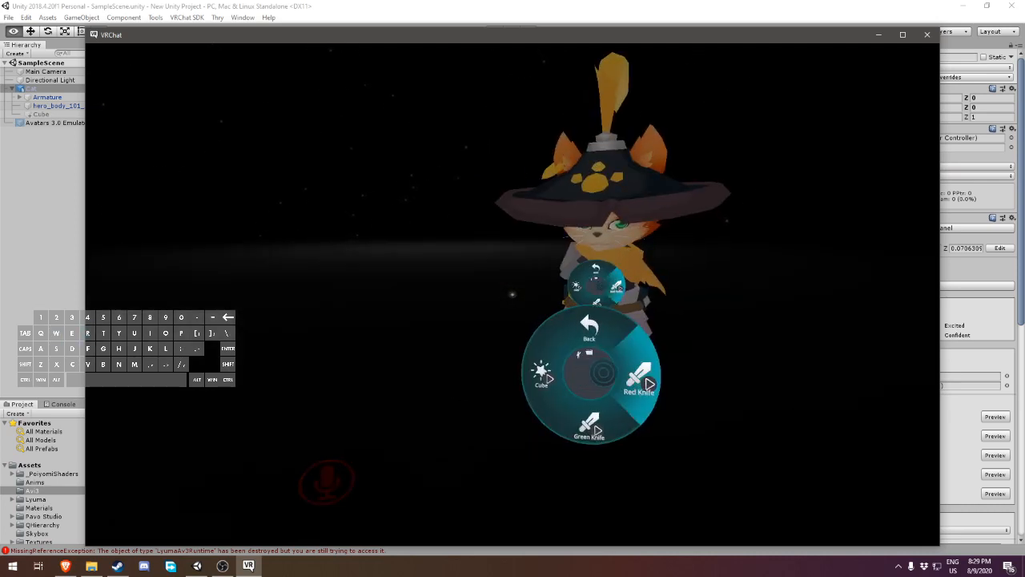
pyautogui.press('r')
pyautogui.click(649, 384)
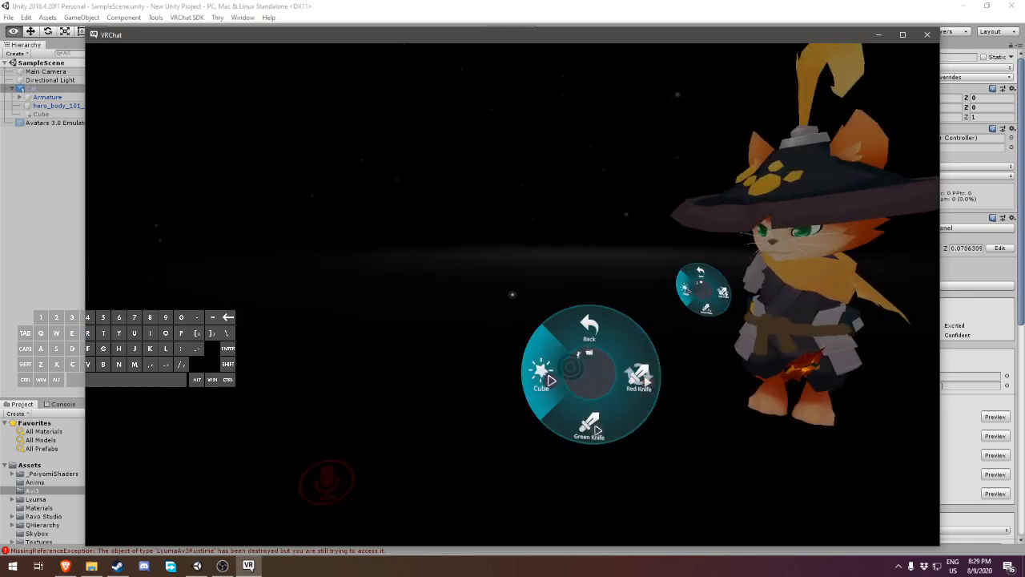
pyautogui.press('r')
# - Move up to the mirror and test the cat's face with the Expressions puppet control
pyautogui.press('r')
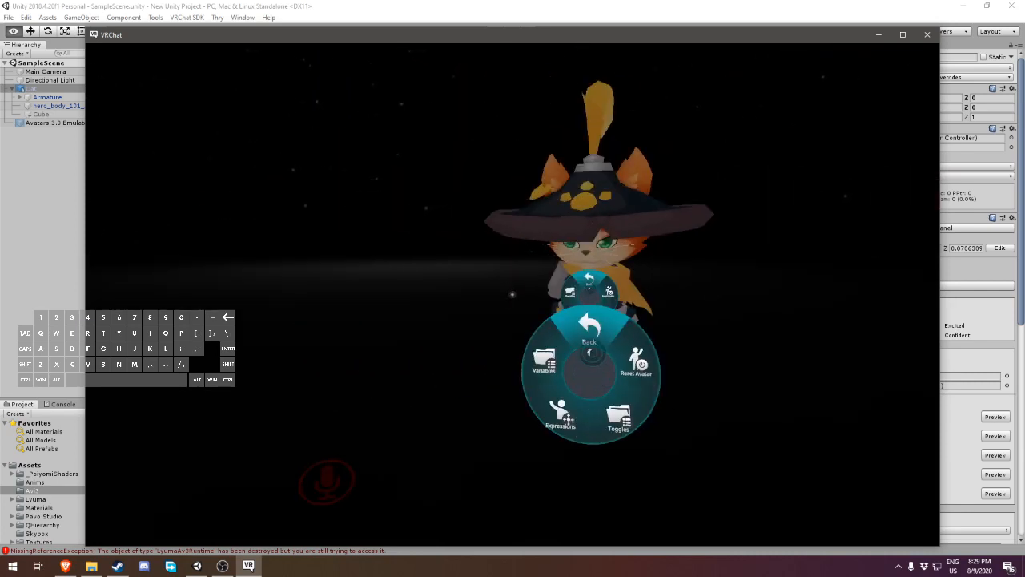
pyautogui.click(570, 420)
pyautogui.press('w')
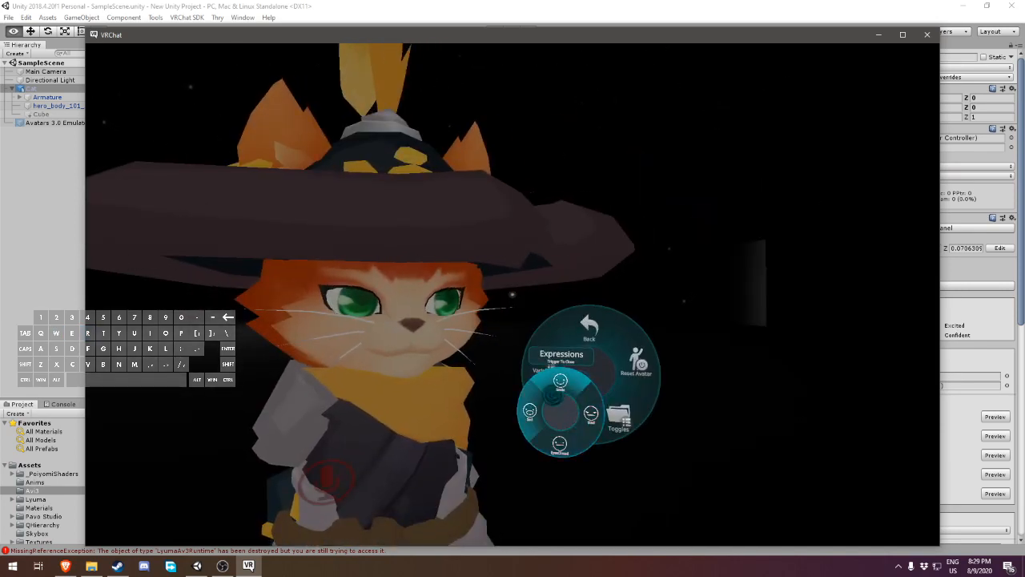
pyautogui.click(560, 411)
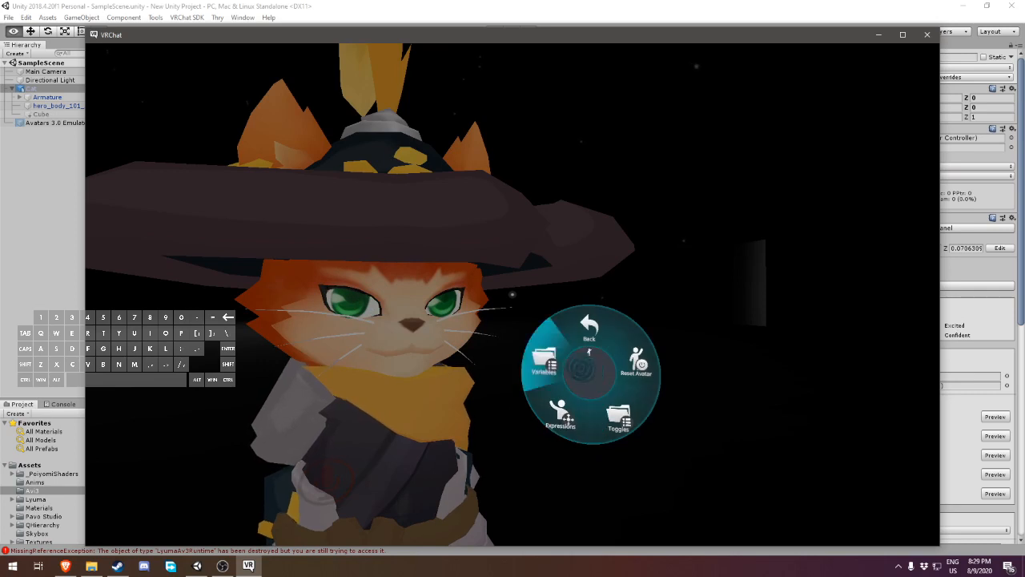
# - Test the Material Change dial at about 7% and 31% and the Eyes Closed dial at about 10% in Variables
pyautogui.click(547, 362)
pyautogui.click(547, 399)
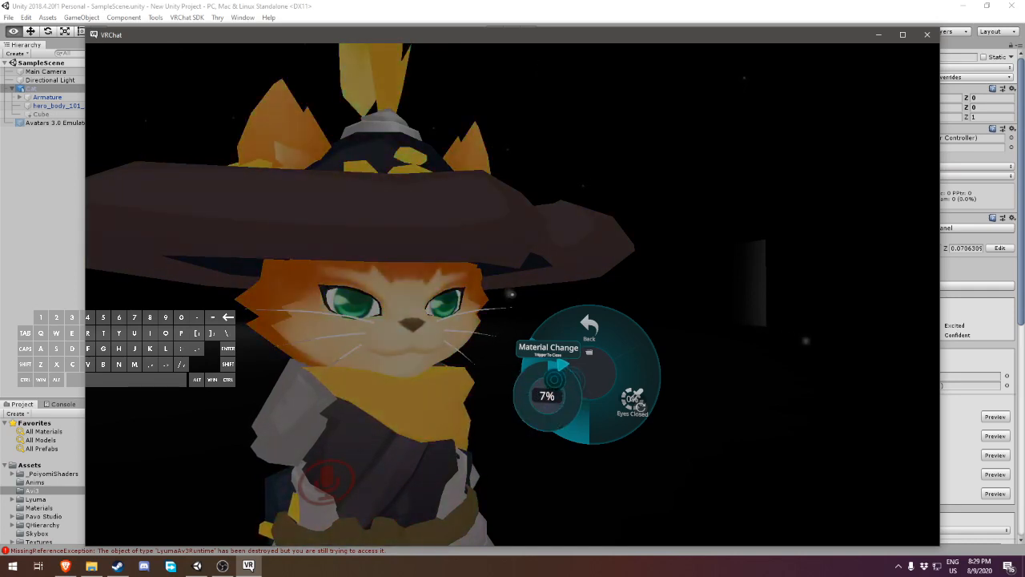
pyautogui.click(561, 402)
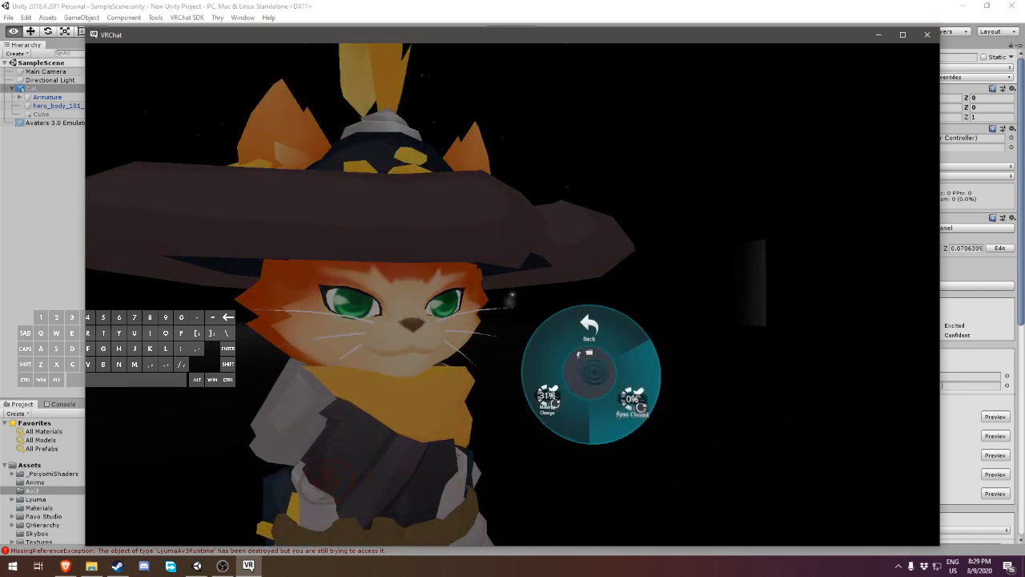
pyautogui.click(576, 381)
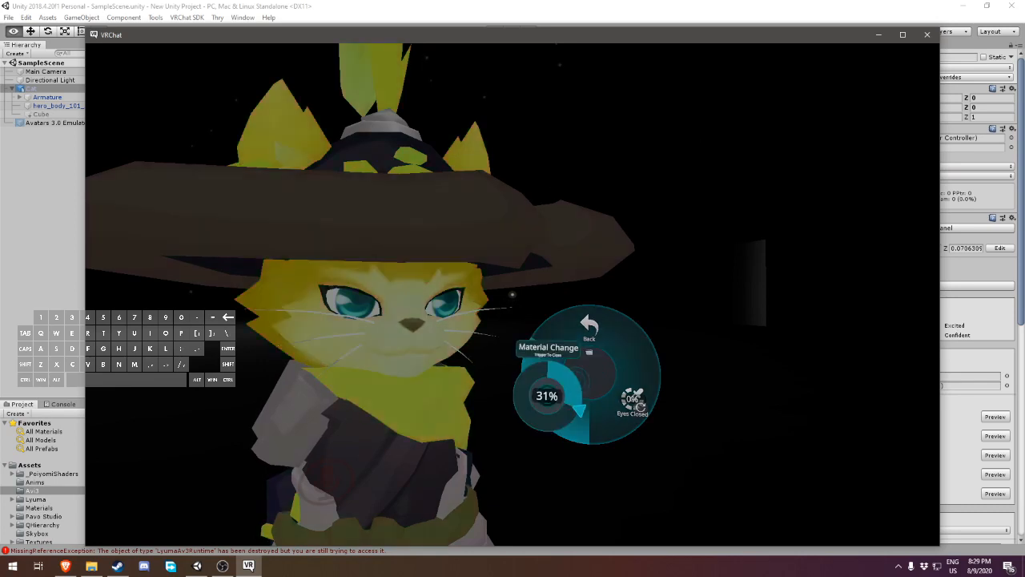
pyautogui.click(561, 399)
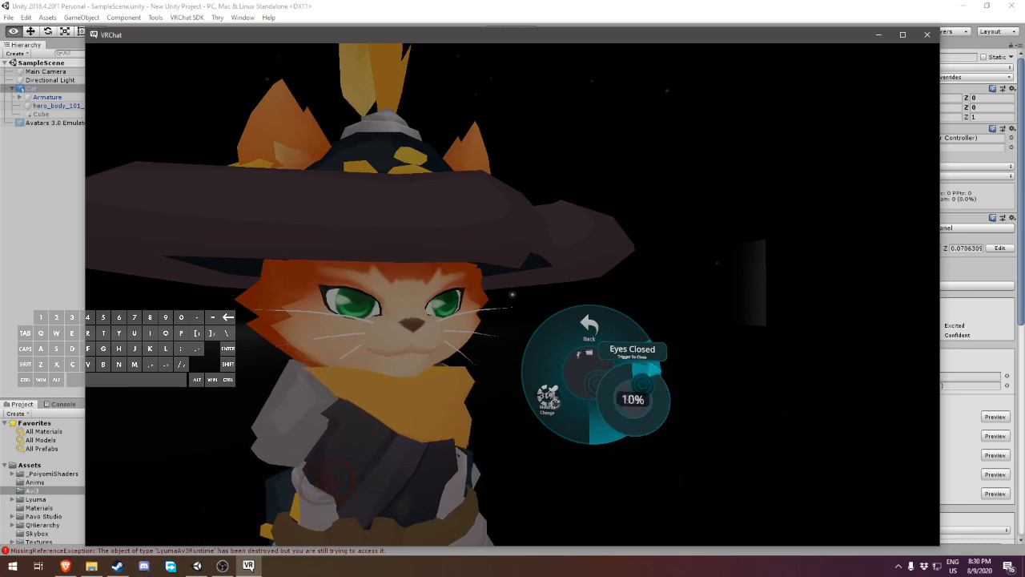
pyautogui.click(631, 376)
pyautogui.click(587, 353)
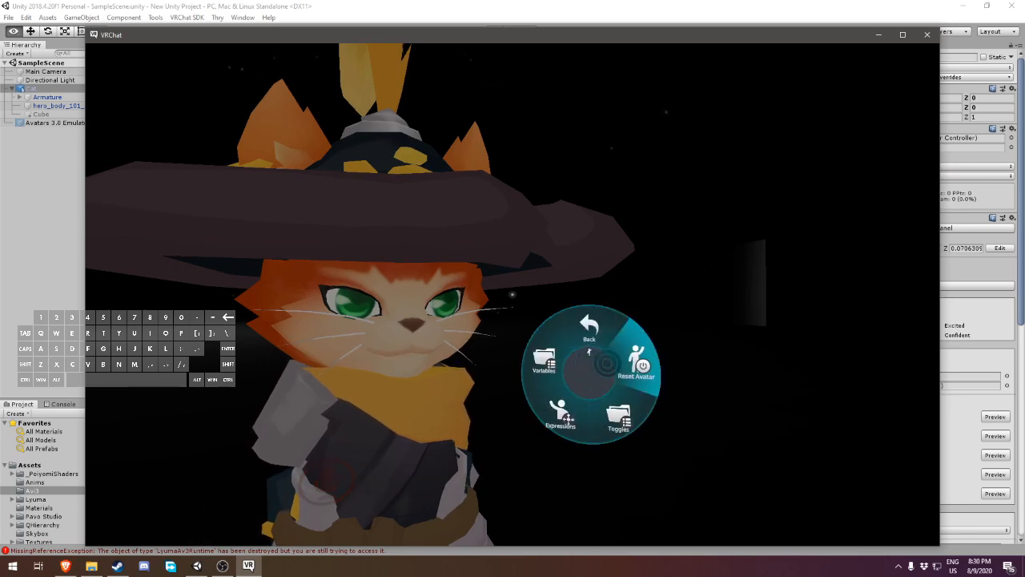
# - Reload the SDK: Cat test avatar from the avatar selection and return to the mirror view
pyautogui.press('Escape')
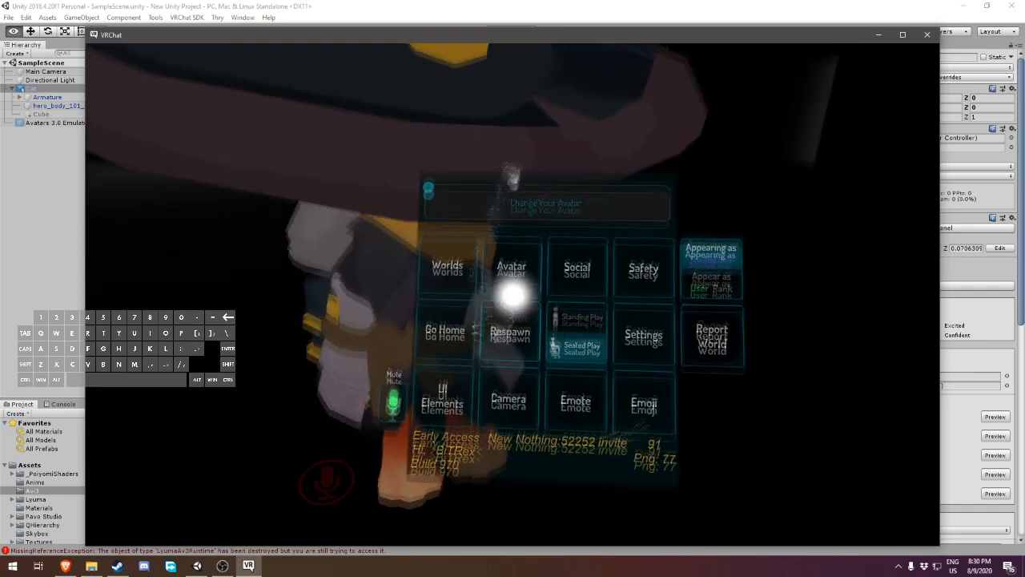
pyautogui.click(513, 299)
pyautogui.click(268, 434)
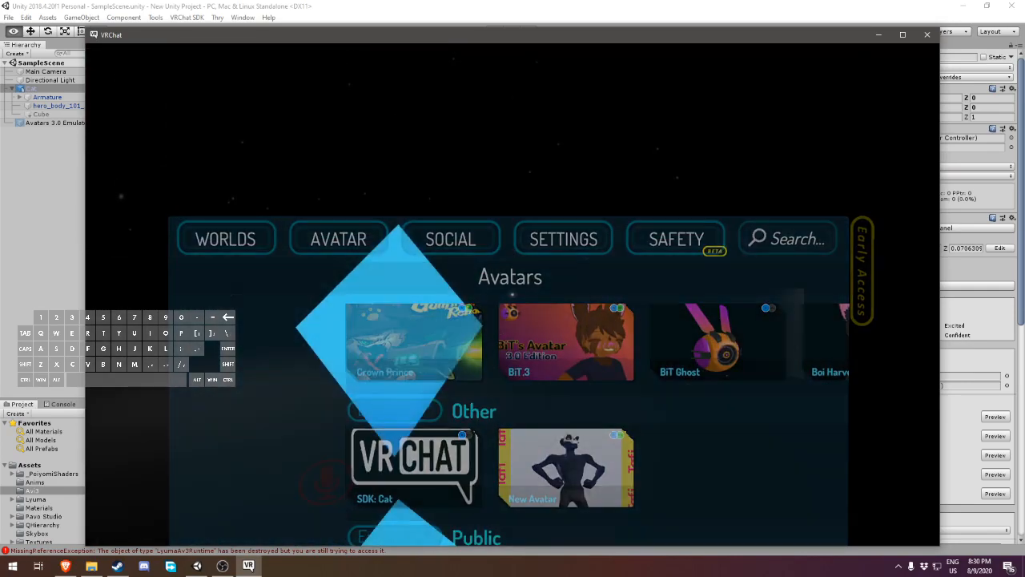
pyautogui.press('Escape')
pyautogui.press('Escape')
# - Test the Eyes Closed dial in Variables at about 57% on the reloaded avatar
pyautogui.press('r')
pyautogui.click(608, 370)
pyautogui.click(574, 367)
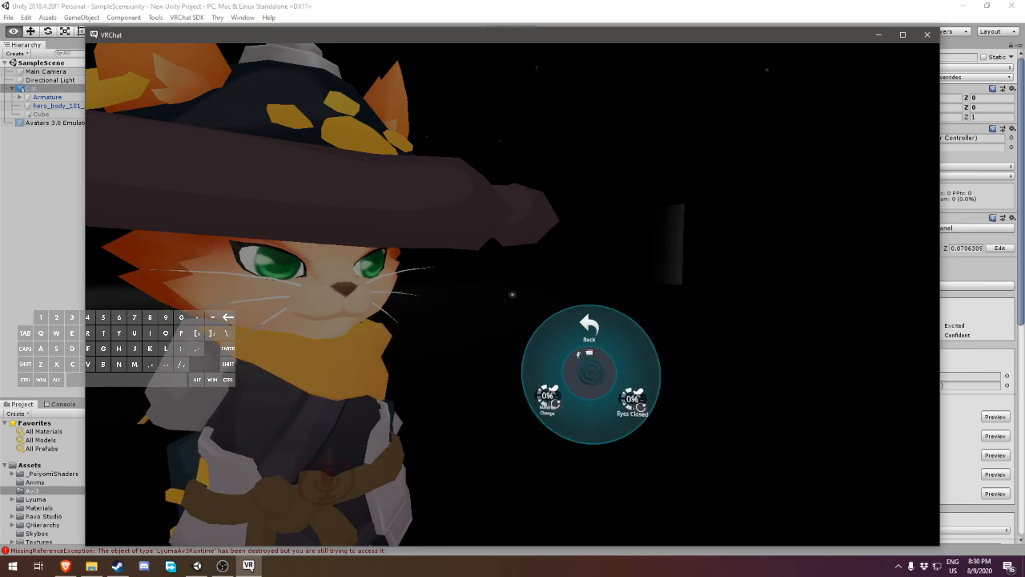
pyautogui.click(599, 379)
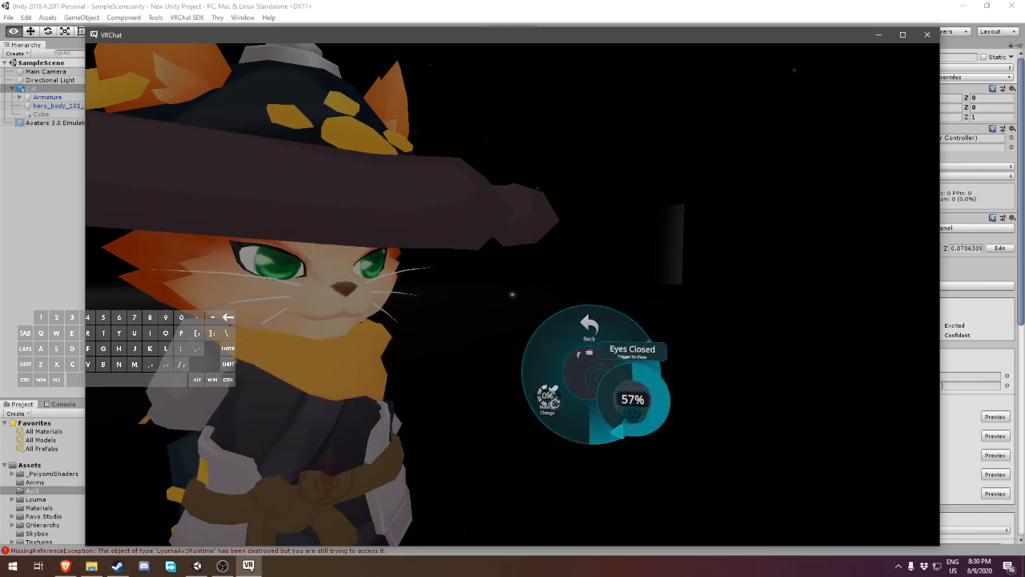
pyautogui.press('r')
# - Step back and return to the mirror, test the Eyes Closed dial at about 12%, and leave the Variables submenu
pyautogui.press('s')
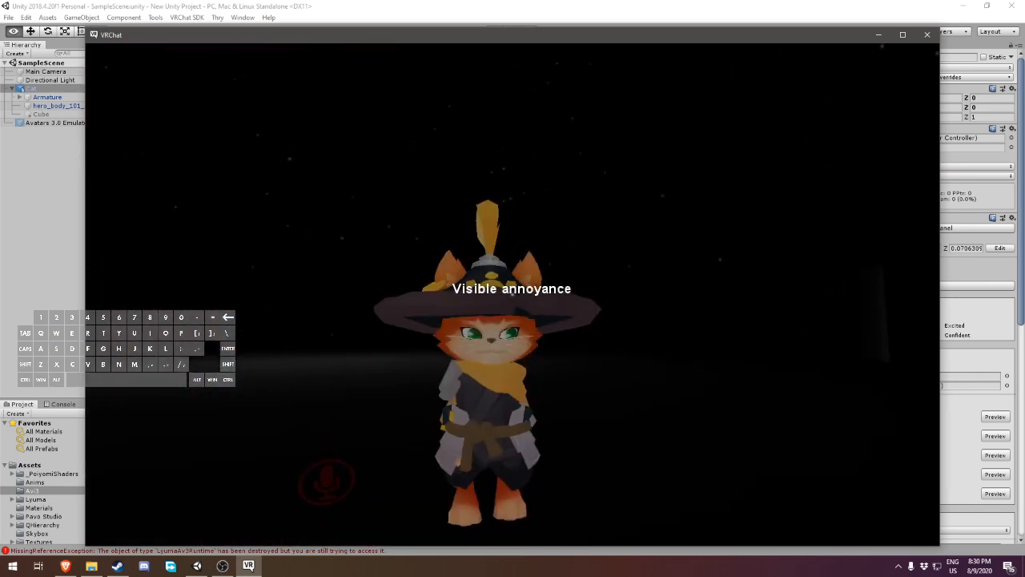
pyautogui.press('w')
pyautogui.press('a')
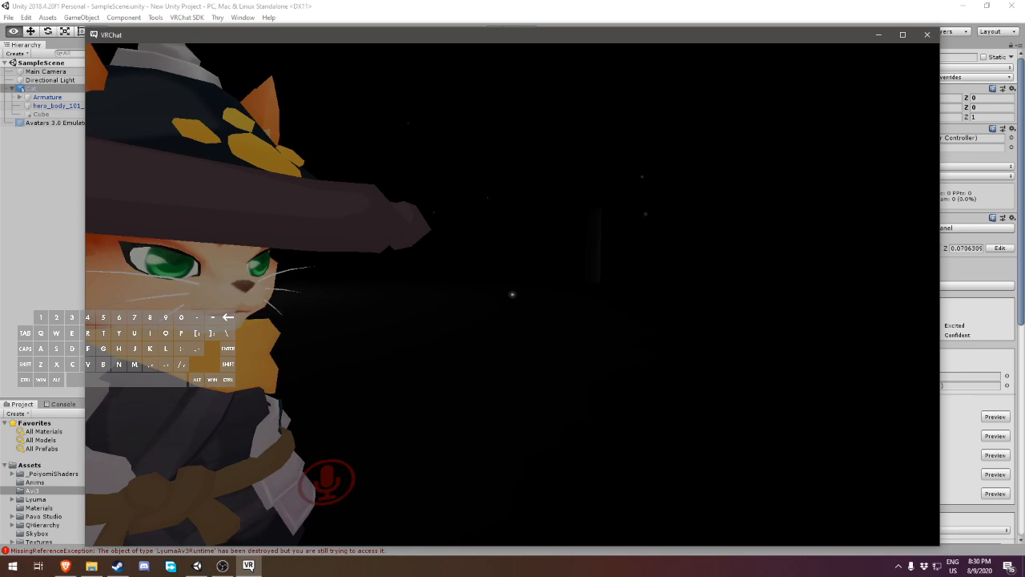
pyautogui.press('r')
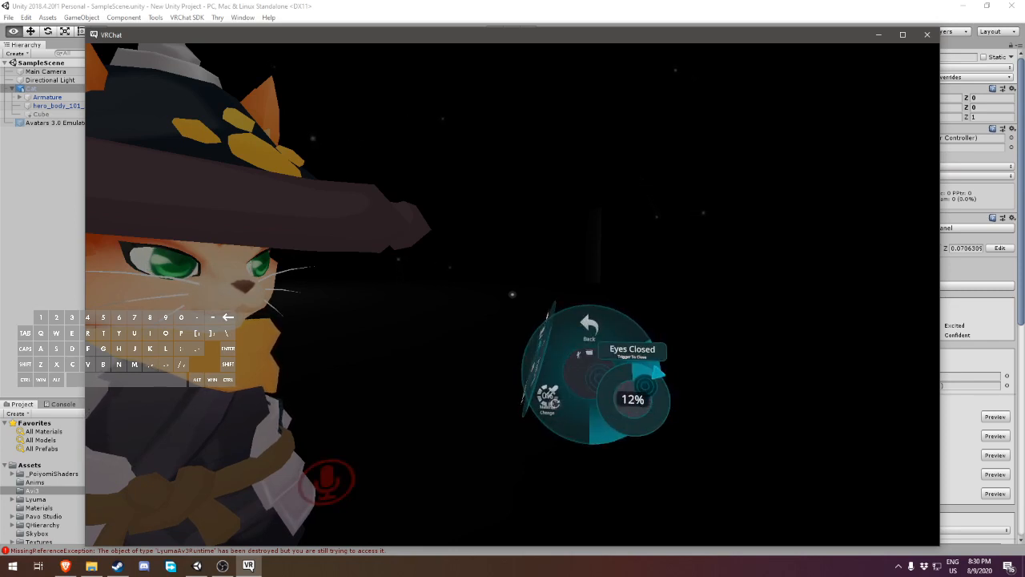
pyautogui.click(632, 380)
pyautogui.click(591, 358)
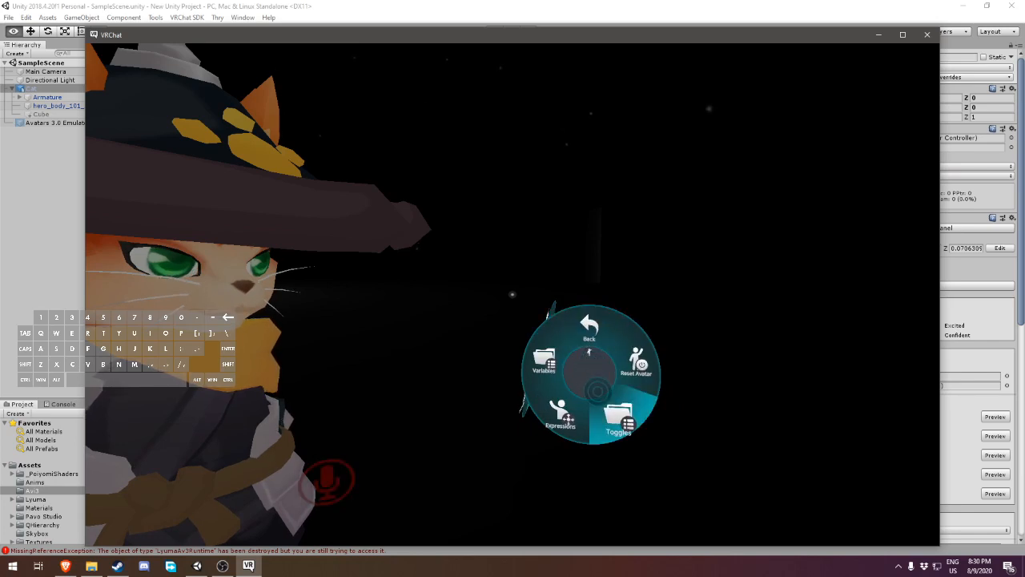
# - Test the Expressions puppet control, then the Eyes Closed dial at about 34%, comparing their effect on the face
pyautogui.click(560, 413)
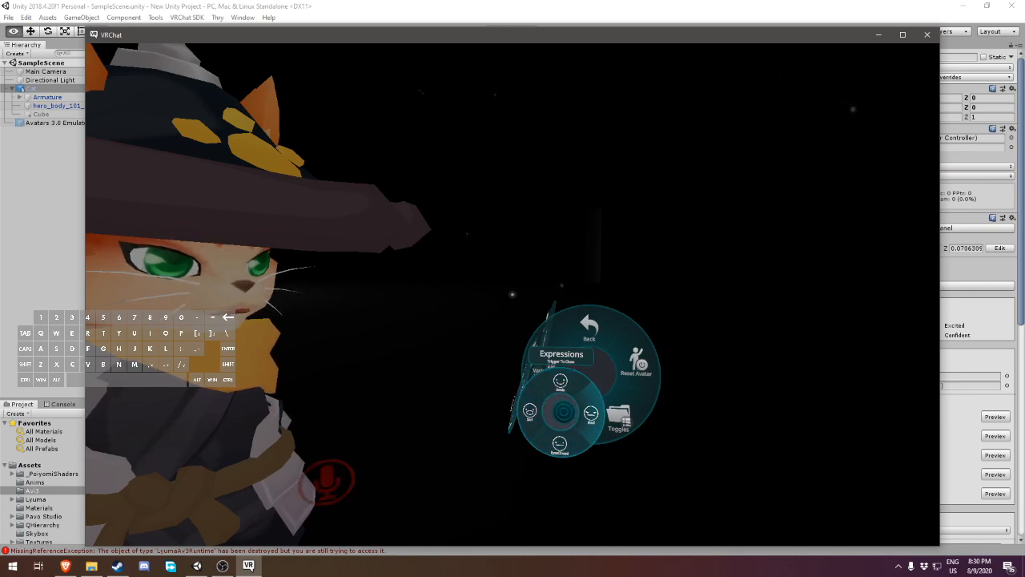
pyautogui.click(560, 410)
pyautogui.click(544, 360)
pyautogui.click(632, 399)
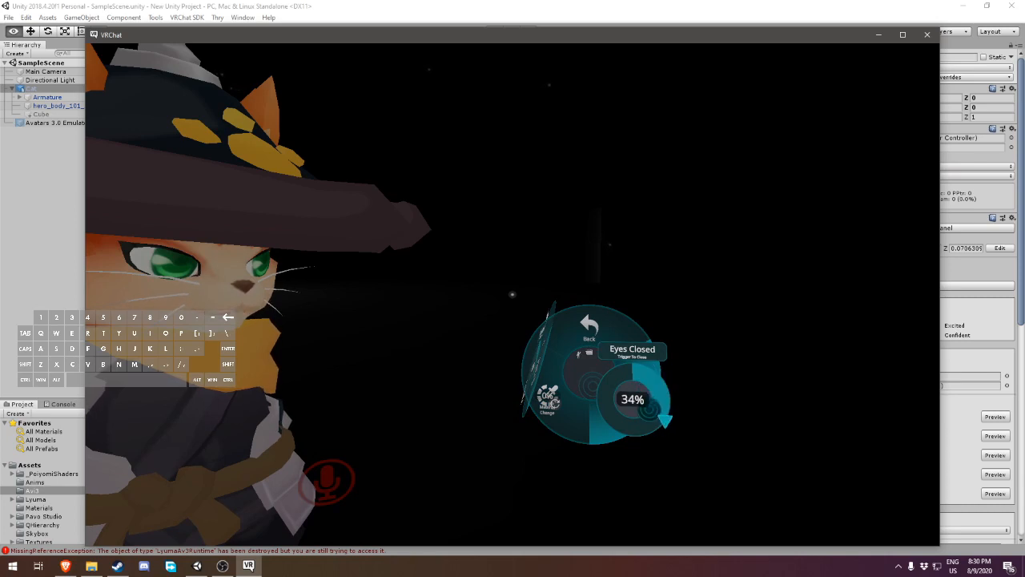
pyautogui.click(635, 381)
pyautogui.click(589, 328)
# - Retest the Expressions puppet toward its eyes-closed direction, walk to the mirror and jump, and bring the puppet control back up
pyautogui.click(560, 411)
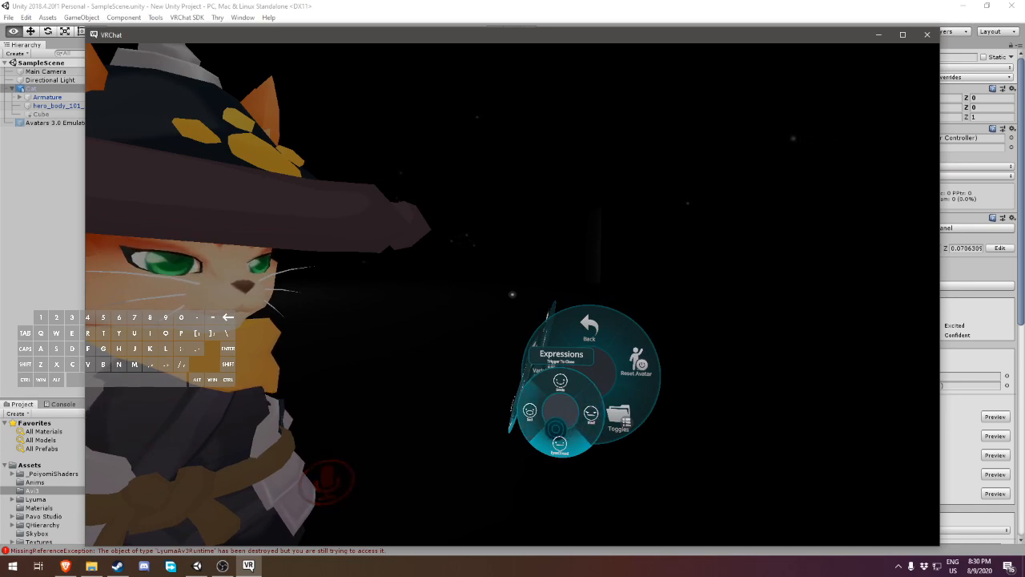
pyautogui.press('r')
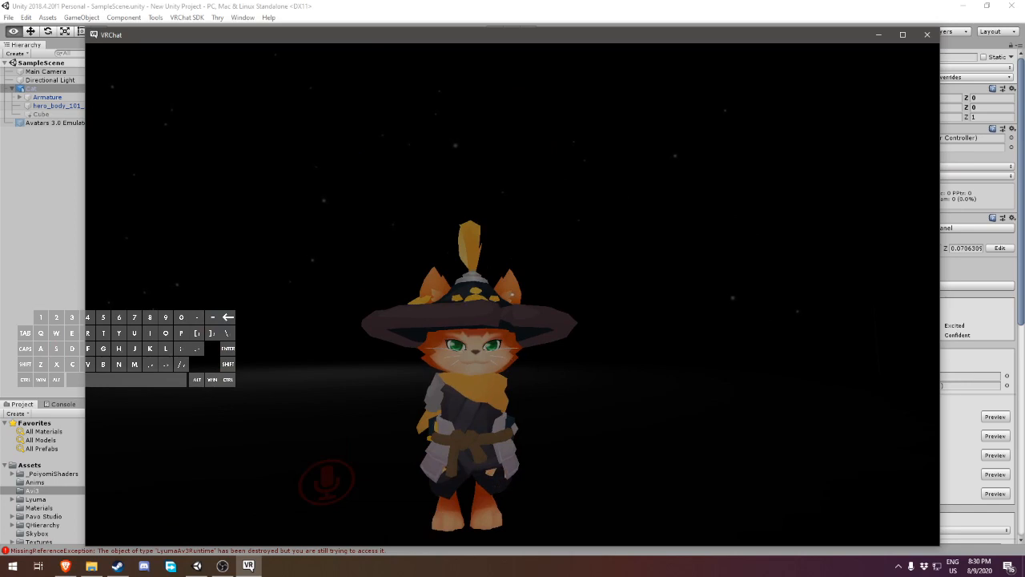
pyautogui.press('w')
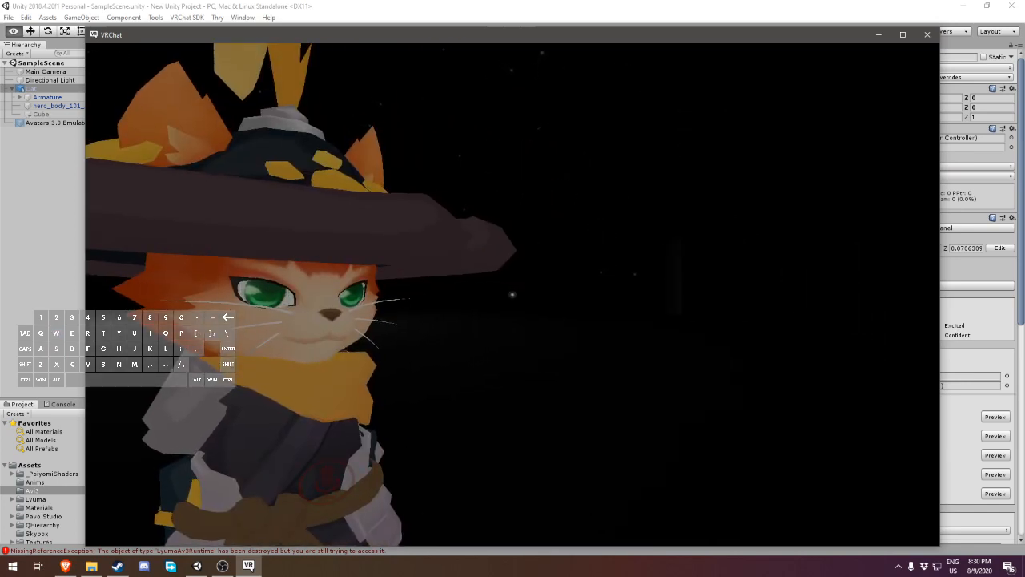
pyautogui.press('space')
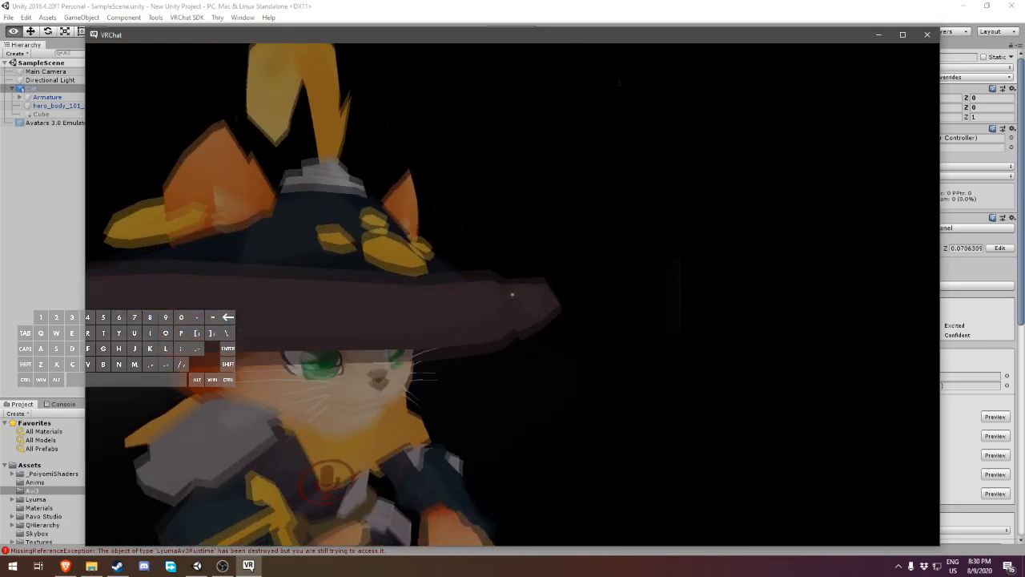
pyautogui.press('r')
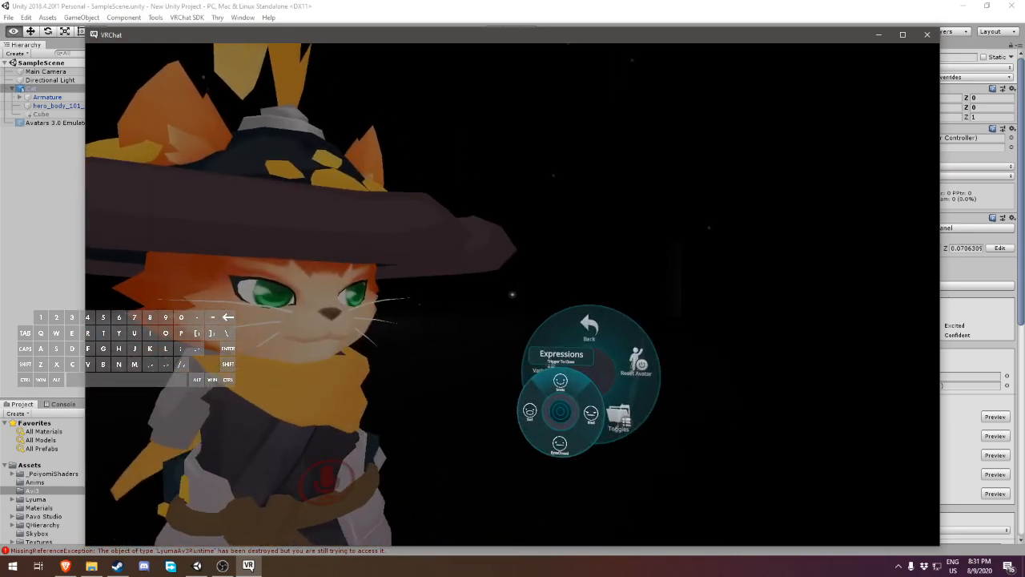